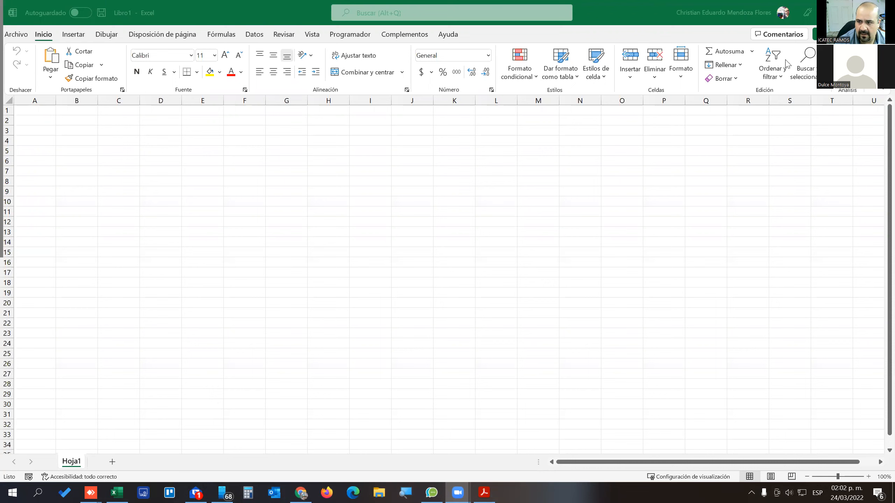
left_click(833, 12)
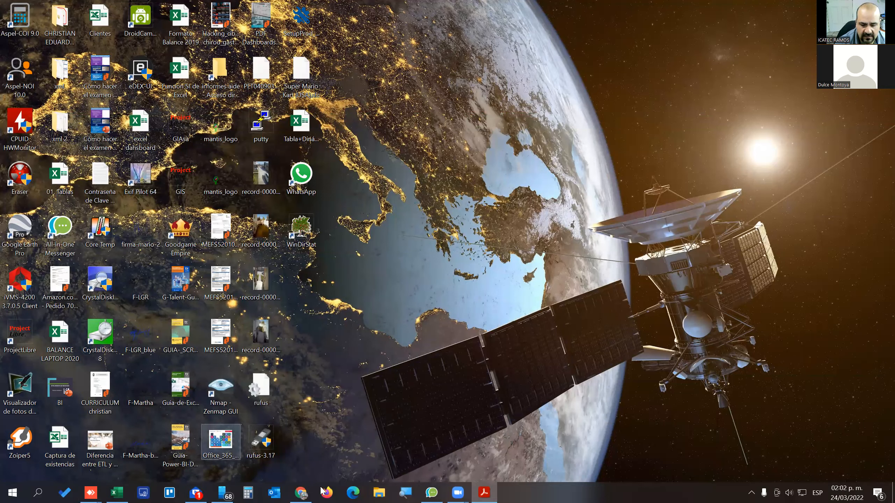
left_click(117, 492)
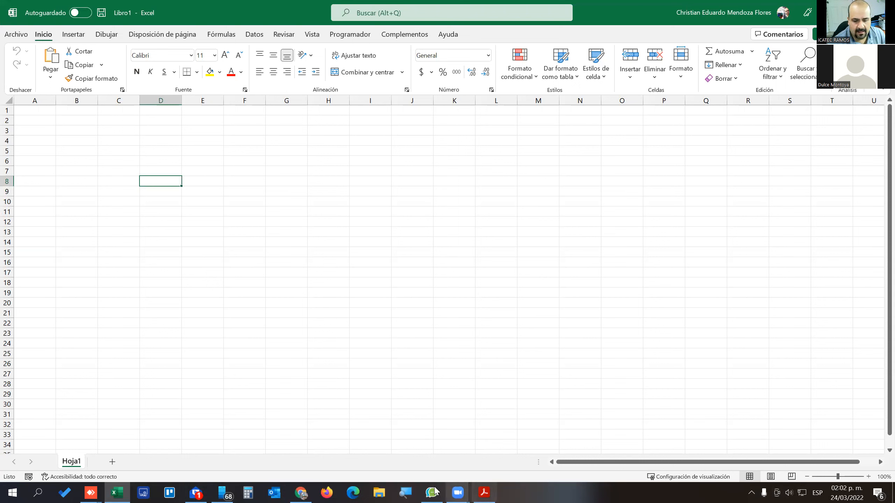
Switch to the course site in Chrome, open the MODULO 1 - CONOCIENDO EXCEL section and look through its contents.
left_click(301, 493)
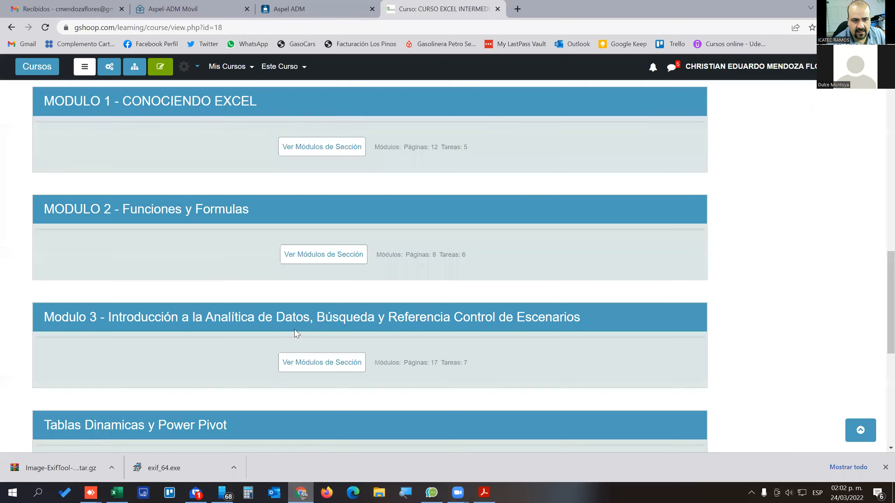
scroll(297, 172, "up", 1)
left_click(312, 201)
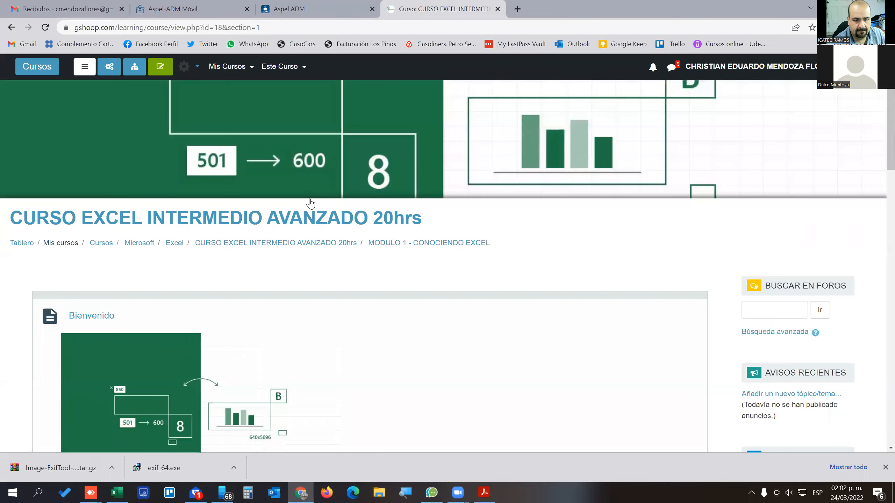
scroll(312, 205, "down", 6)
scroll(312, 207, "down", 12)
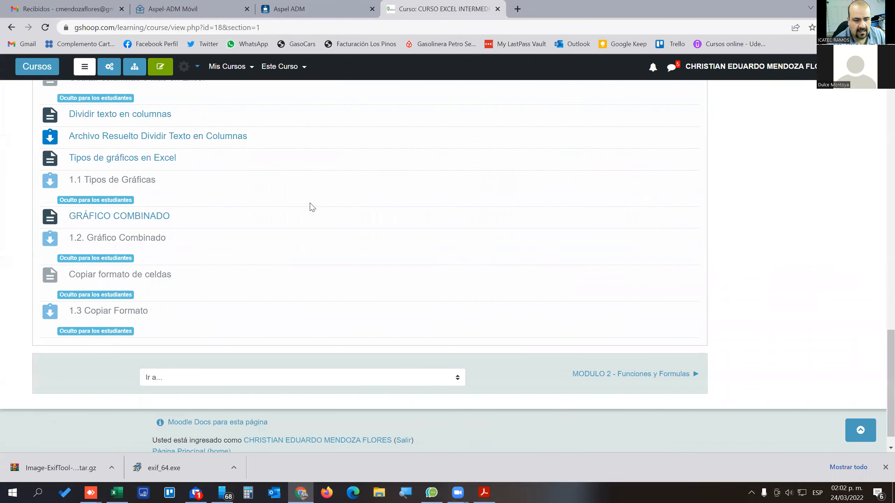
scroll(310, 207, "up", 15)
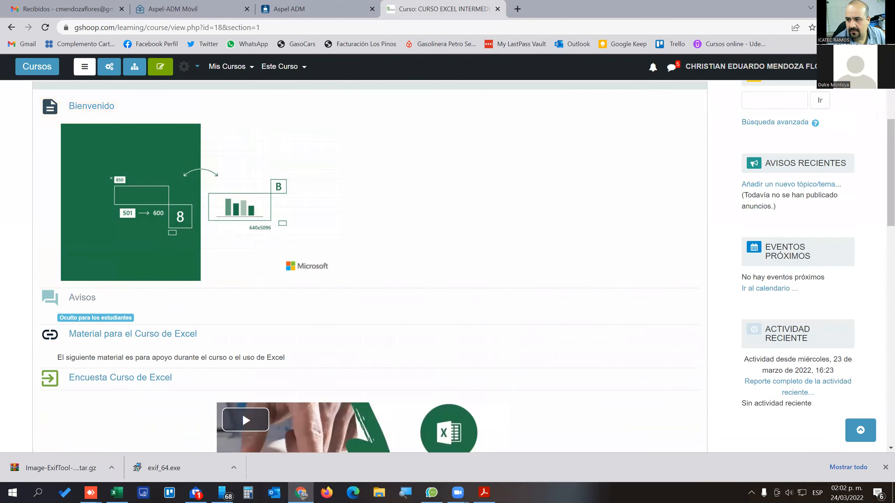
Switch the course view to the Participante role and review the MODULO 1 activity list as a student.
left_click(750, 66)
left_click(819, 187)
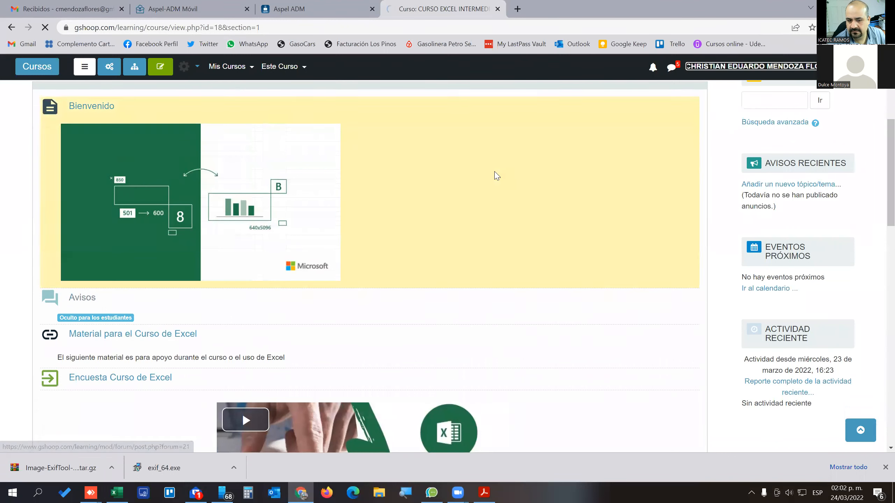
scroll(120, 292, "down", 3)
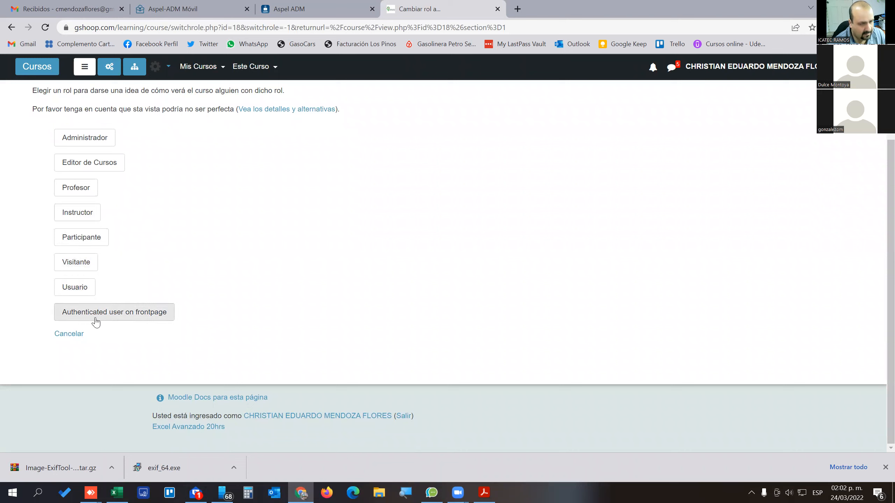
left_click(98, 242)
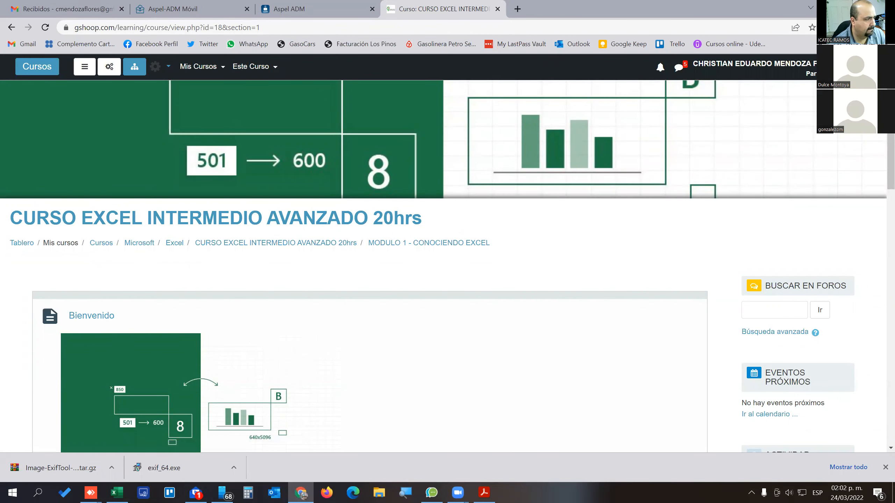
scroll(286, 268, "down", 10)
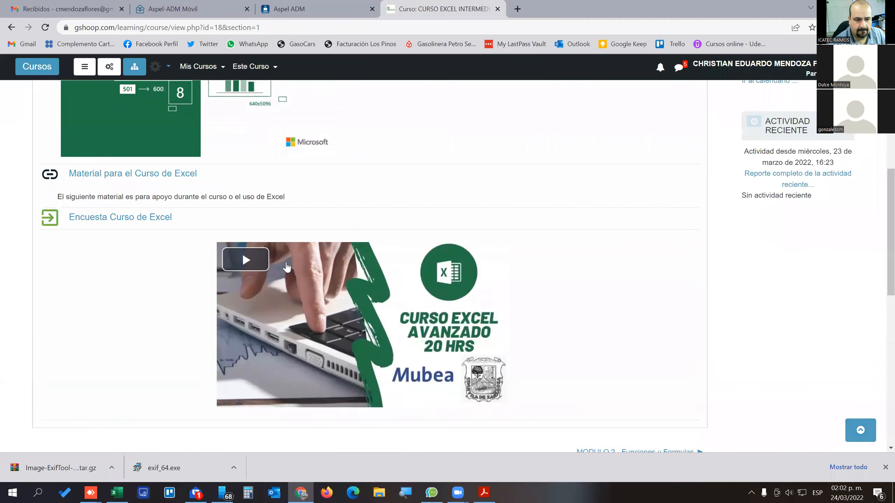
scroll(287, 267, "down", 7)
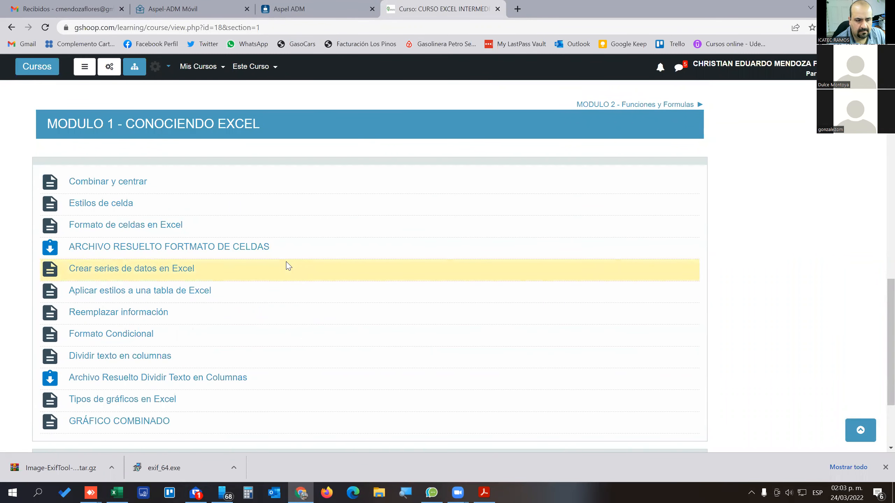
scroll(286, 266, "down", 2)
scroll(287, 266, "up", 3)
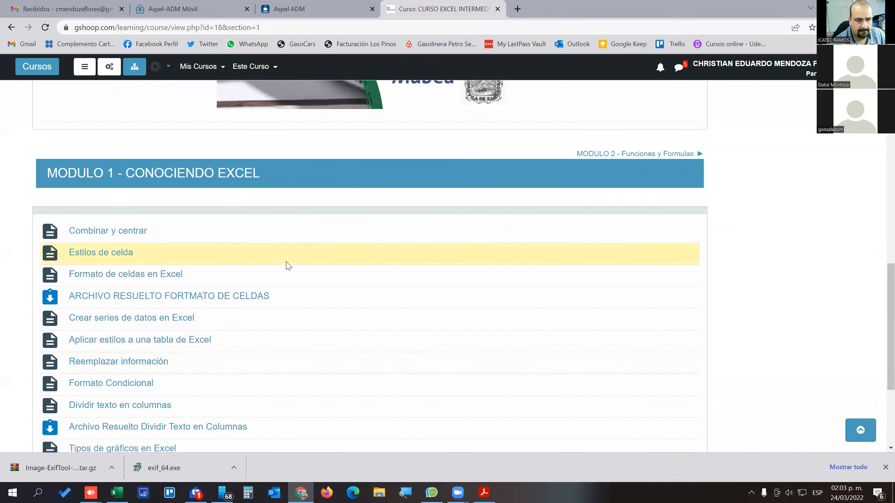
scroll(288, 266, "down", 1)
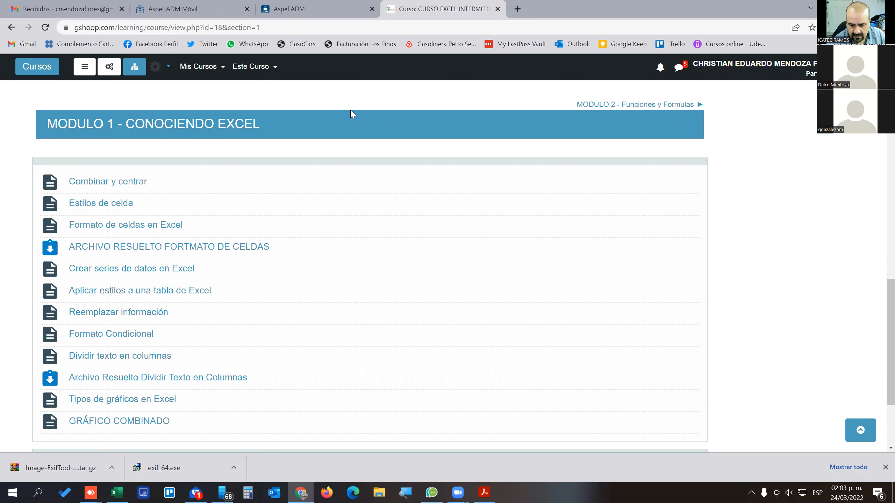
Find and open the Teclado en pantalla application, look at its Tab key and minimize the keyboard.
key("super")
type("tecla")
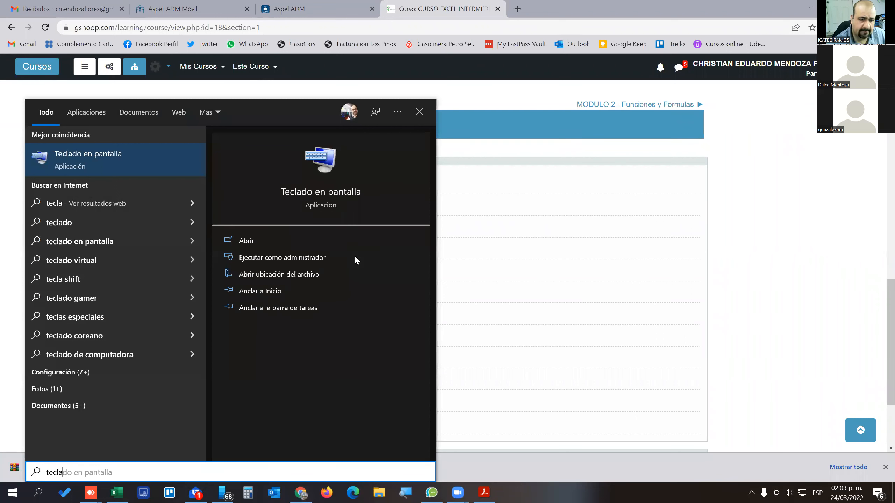
left_click(79, 160)
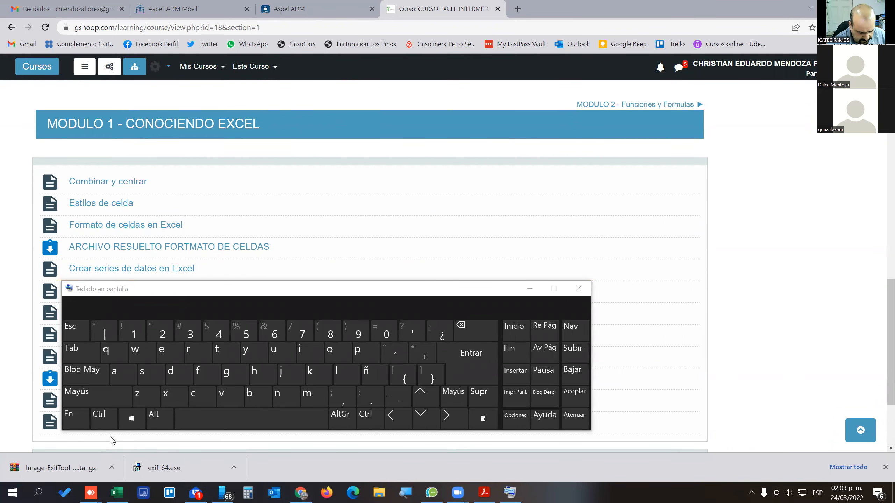
key("alt+Tab")
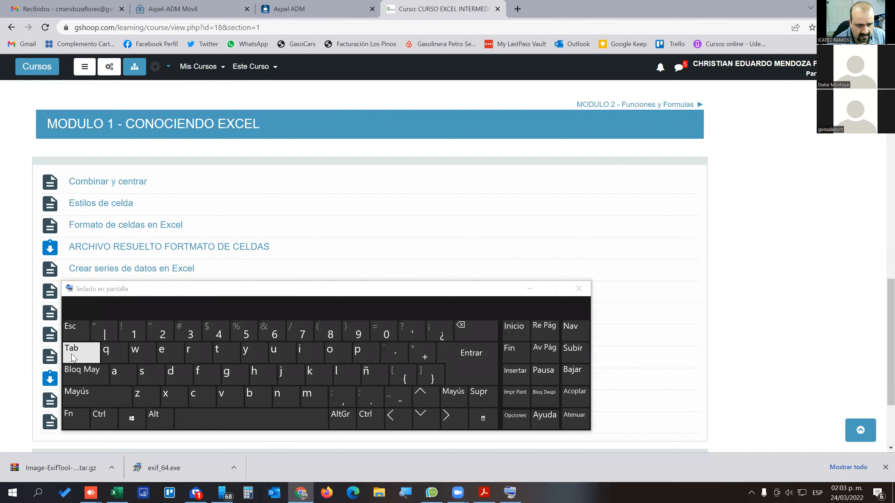
left_click(528, 292)
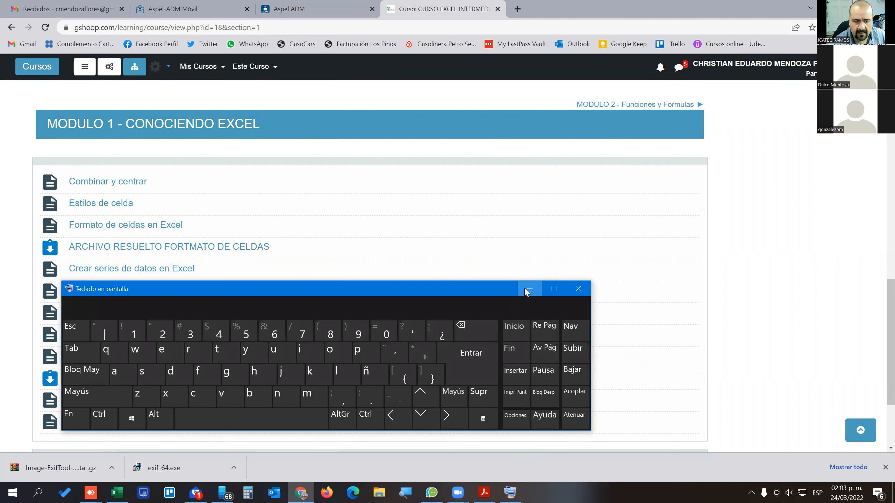
Switch from the course page in Chrome to the blank Libro1 workbook in Excel.
key("alt+Tab")
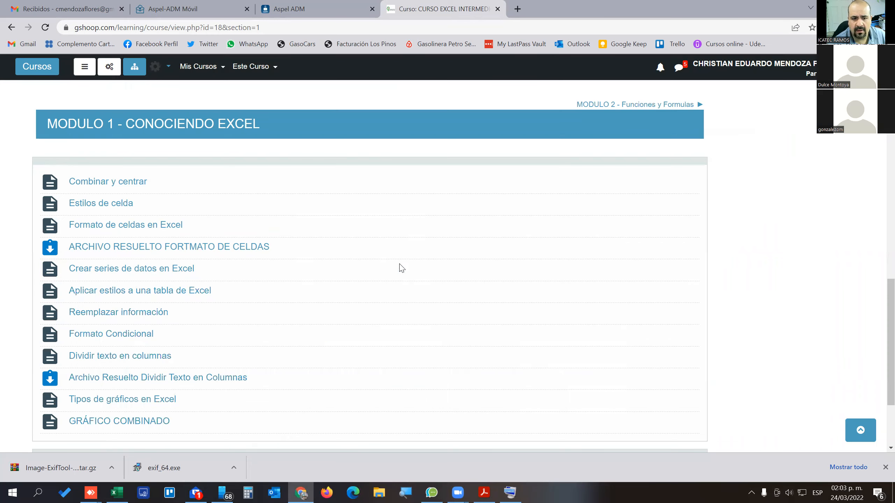
key("alt+Tab")
key("Tab")
key("Tab")
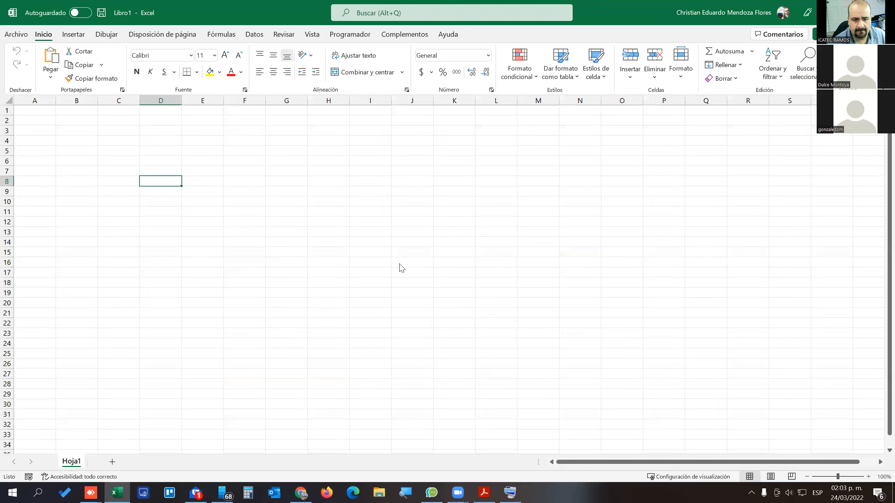
Cycle through the open windows from Excel to the ICATEC Sistema Control de Cursos page in Edge.
key("alt+Tab")
key("Tab")
key("Tab")
key("Tab")
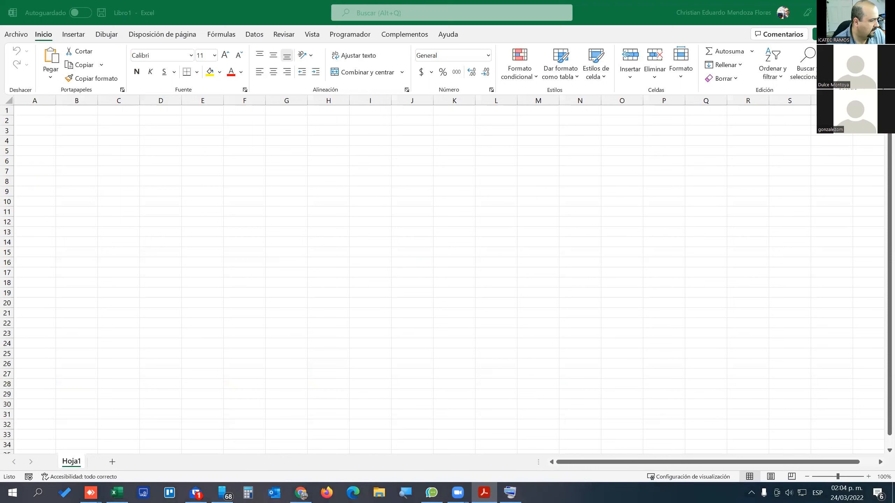
key("alt+Tab")
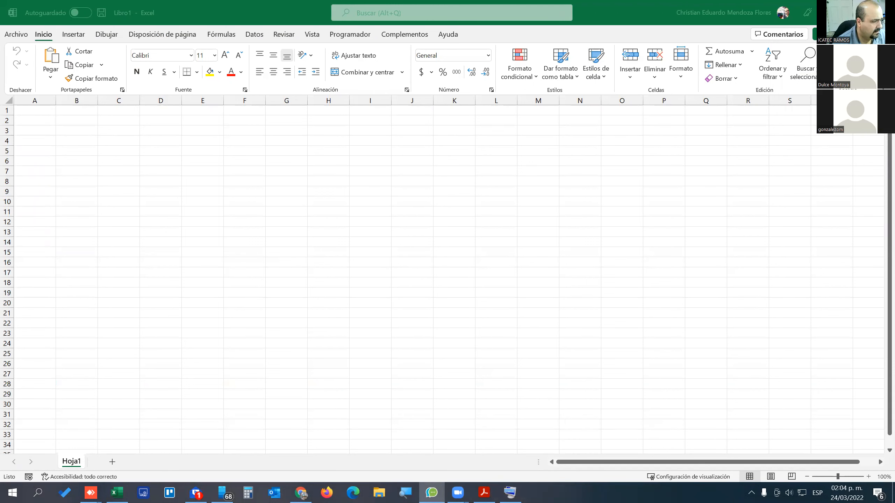
key("alt+Tab")
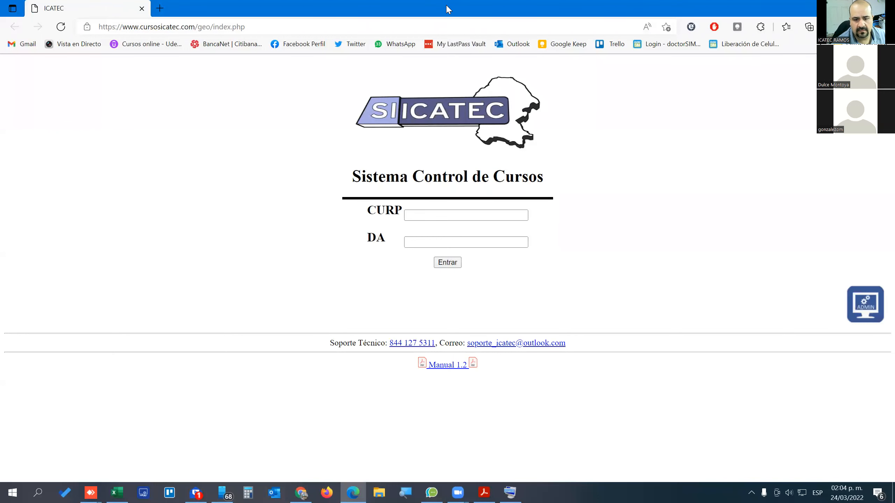
Return to the course site in Chrome and open the Tipos de gráficos en Excel page of MODULO 1.
key("alt+Tab")
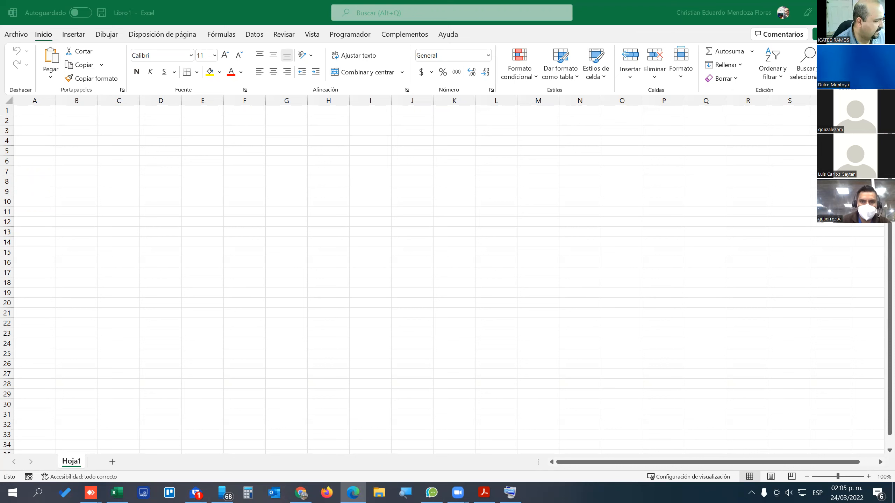
key("alt+Tab")
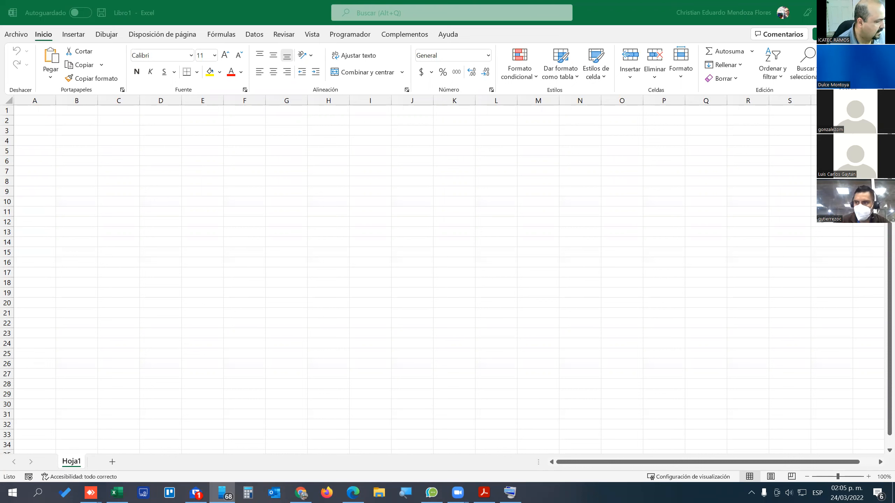
key("alt+Tab")
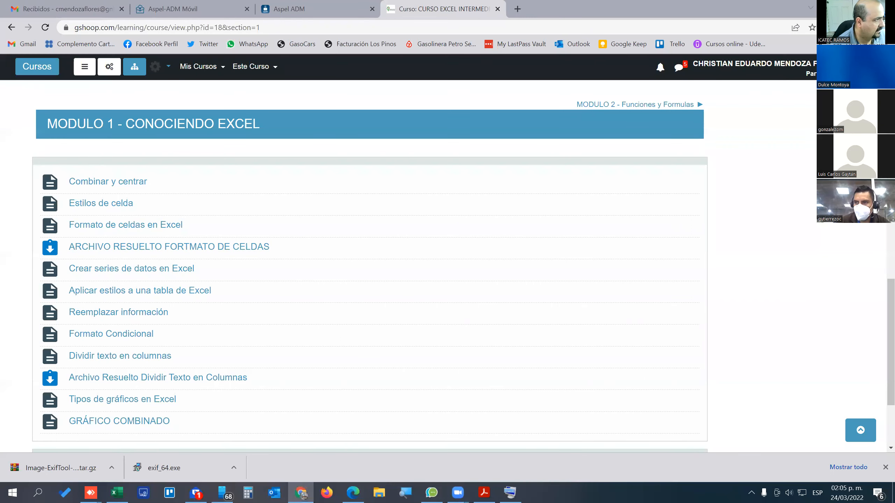
key("alt+Tab")
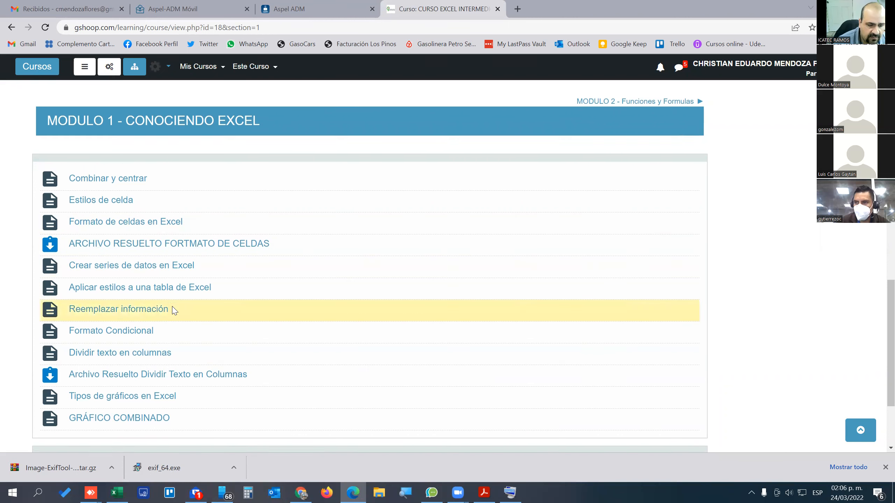
scroll(173, 310, "down", 1)
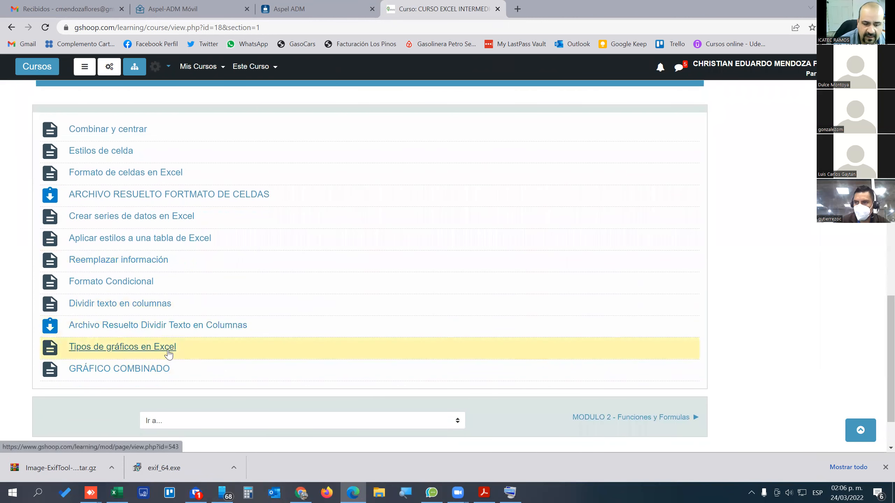
left_click(147, 348)
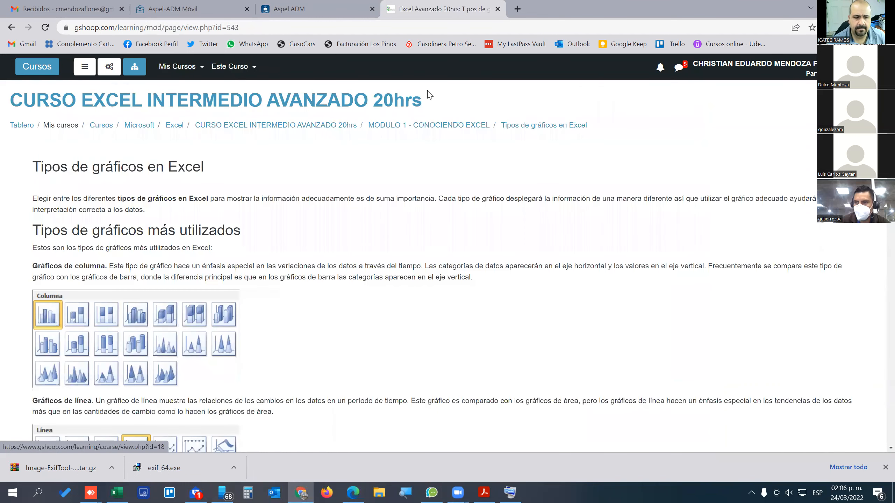
Examine the descriptions and sample images of column, line, pie, bar, area and XY scatter charts on the lesson page.
scroll(326, 192, "down", 1)
scroll(326, 191, "down", 5)
scroll(326, 191, "up", 8)
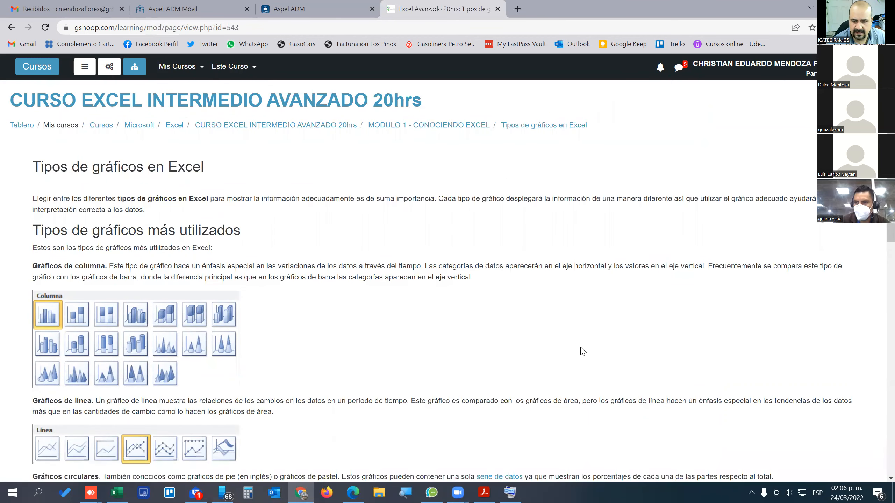
scroll(368, 282, "down", 8)
scroll(205, 239, "down", 3)
scroll(208, 237, "up", 3)
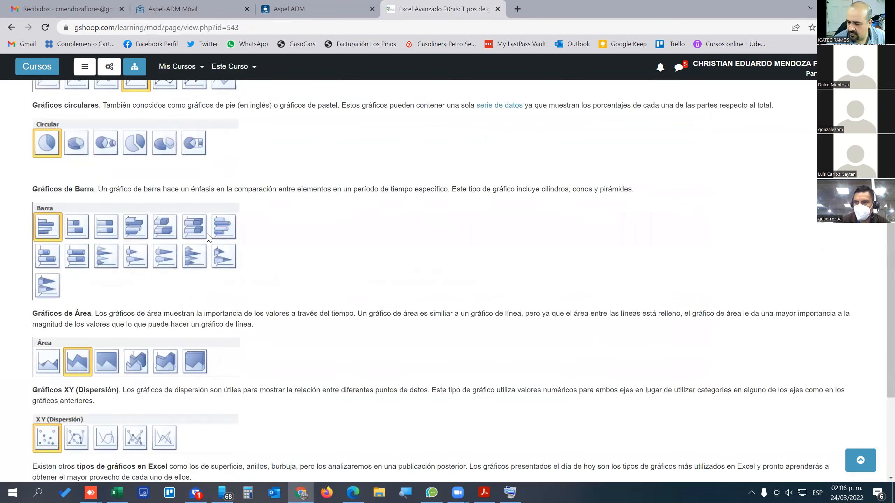
scroll(211, 235, "down", 5)
scroll(212, 235, "up", 20)
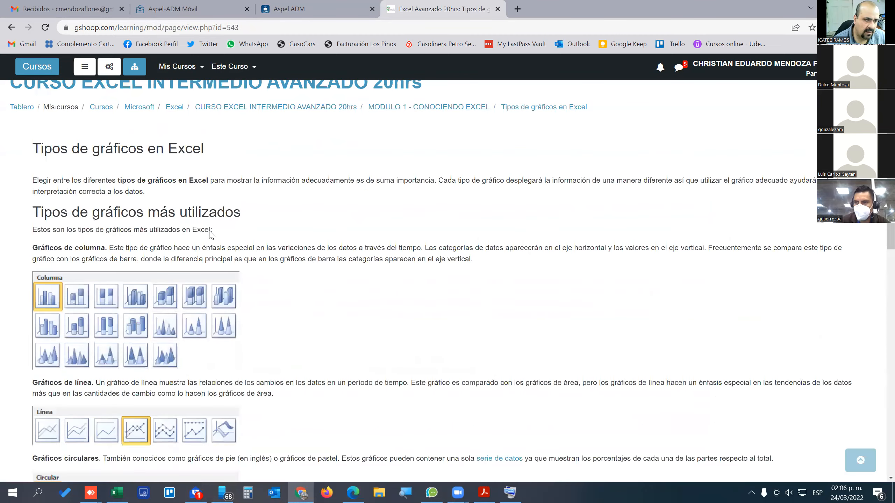
scroll(211, 234, "down", 4)
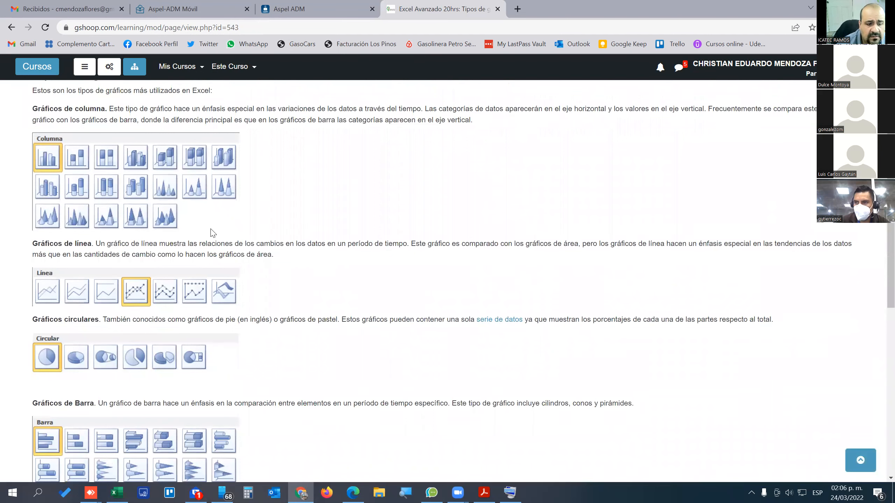
scroll(211, 236, "down", 4)
scroll(210, 234, "up", 3)
scroll(213, 233, "up", 5)
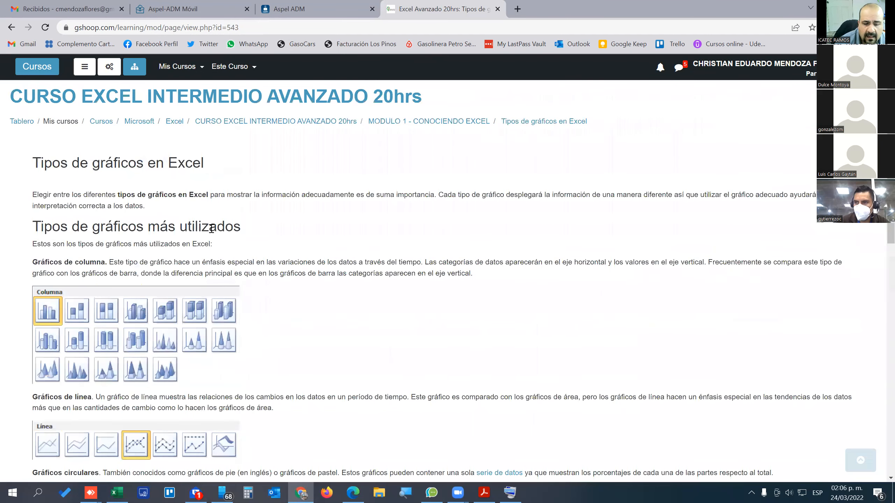
scroll(212, 231, "down", 5)
scroll(212, 233, "up", 3)
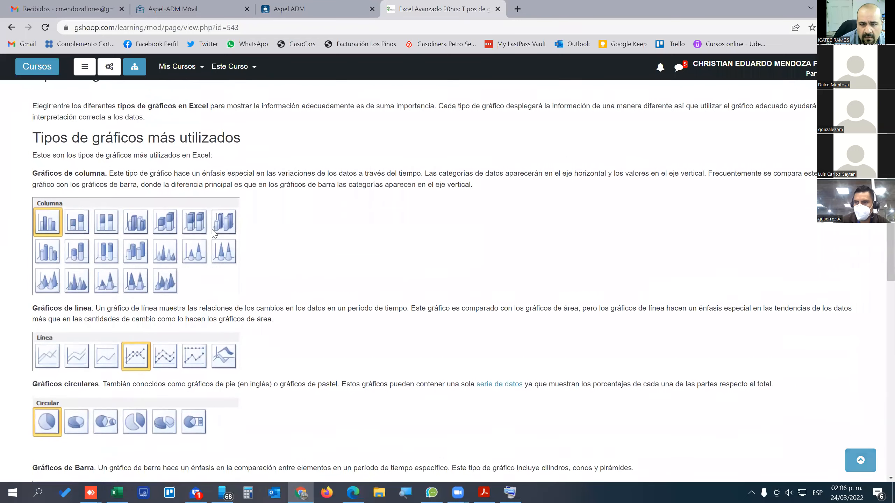
scroll(213, 234, "down", 1)
scroll(225, 236, "up", 1)
scroll(253, 247, "down", 1)
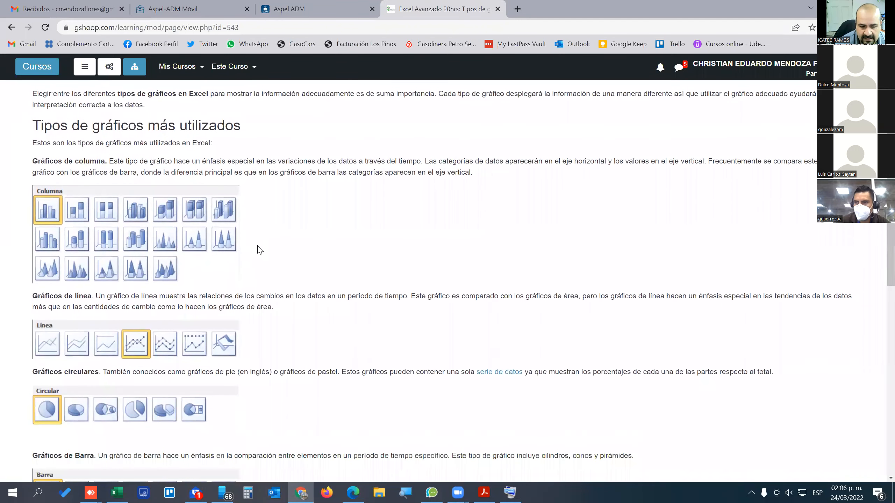
Compare the column, bar and line chart sections on the lesson page, highlighting the chart type names.
scroll(260, 249, "down", 1)
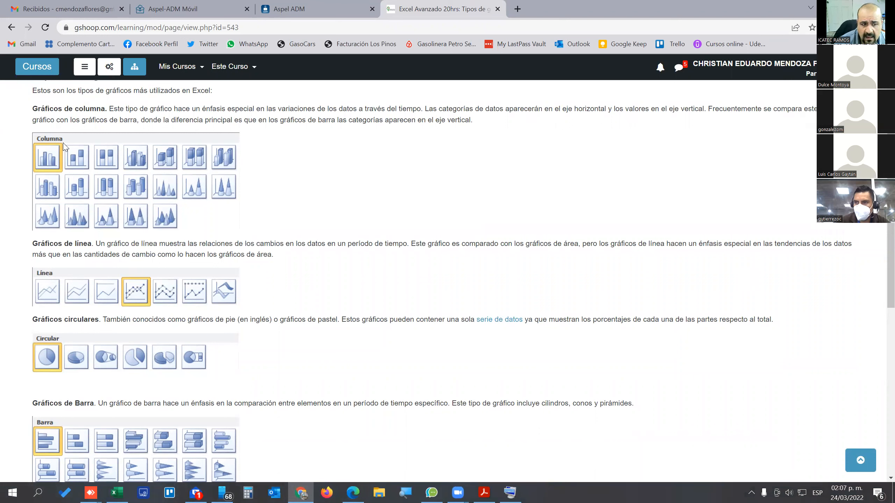
double_click(89, 108)
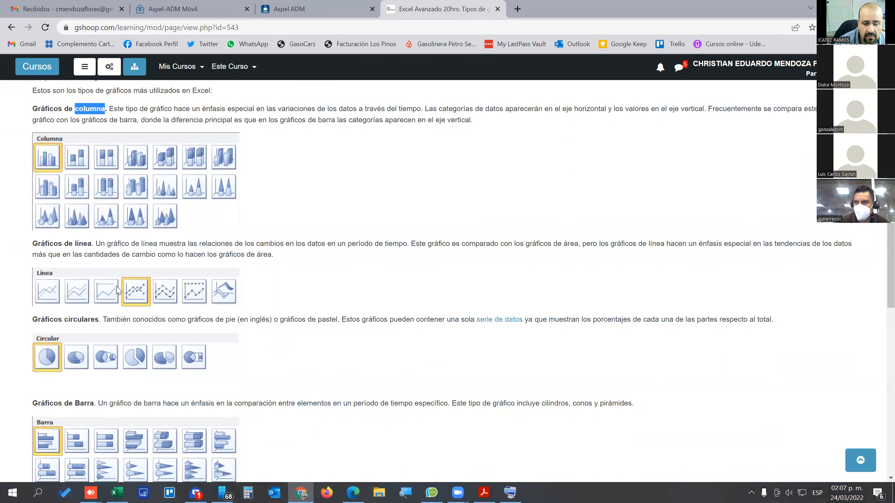
left_click(83, 403)
double_click(83, 403)
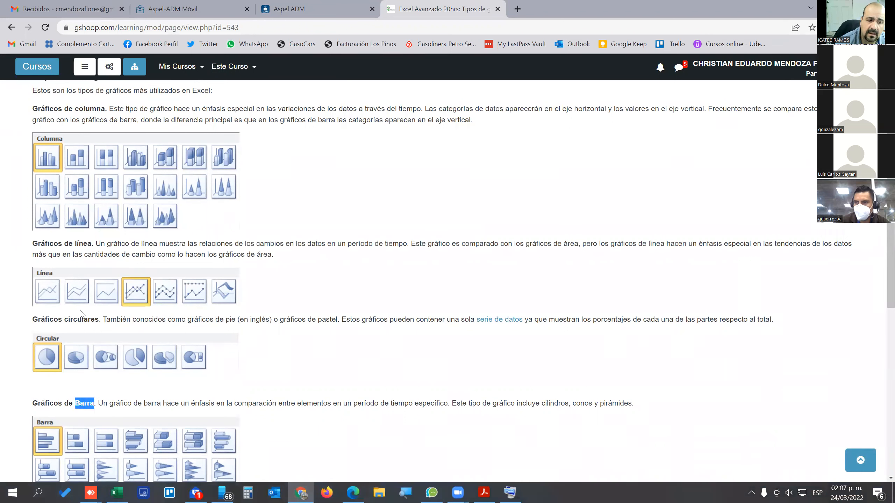
left_click_drag(46, 274, 53, 274)
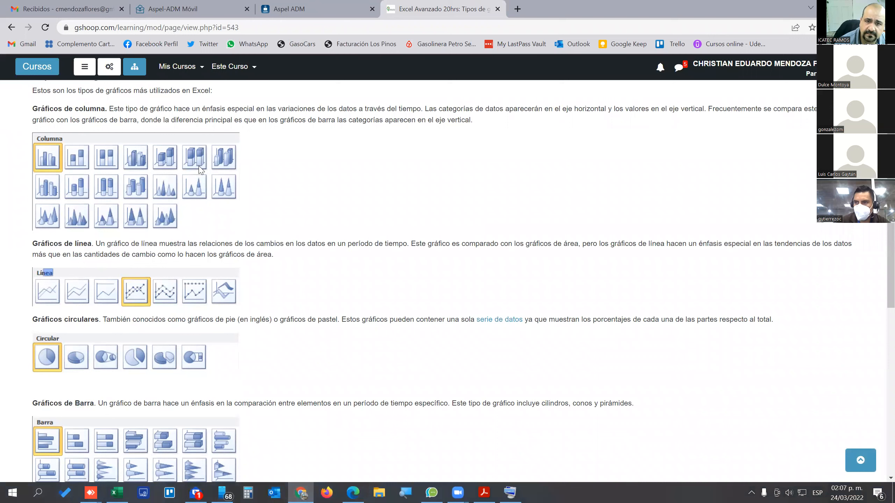
left_click(94, 105)
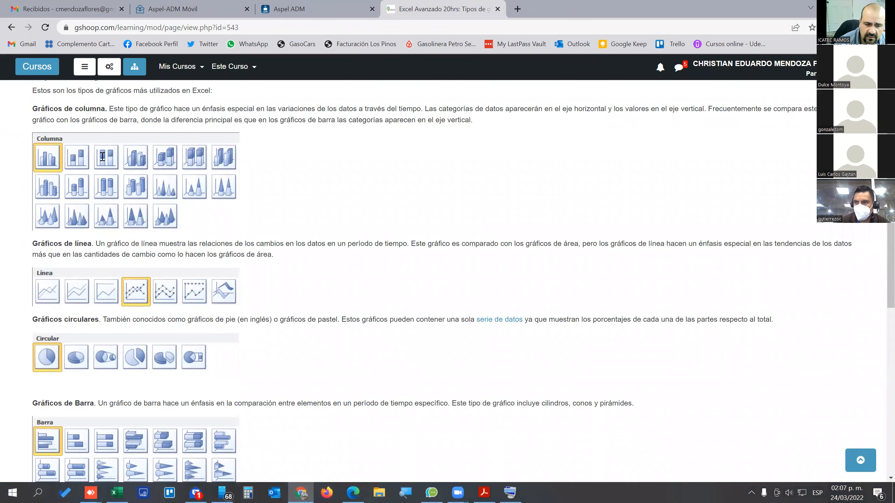
scroll(133, 291, "down", 3)
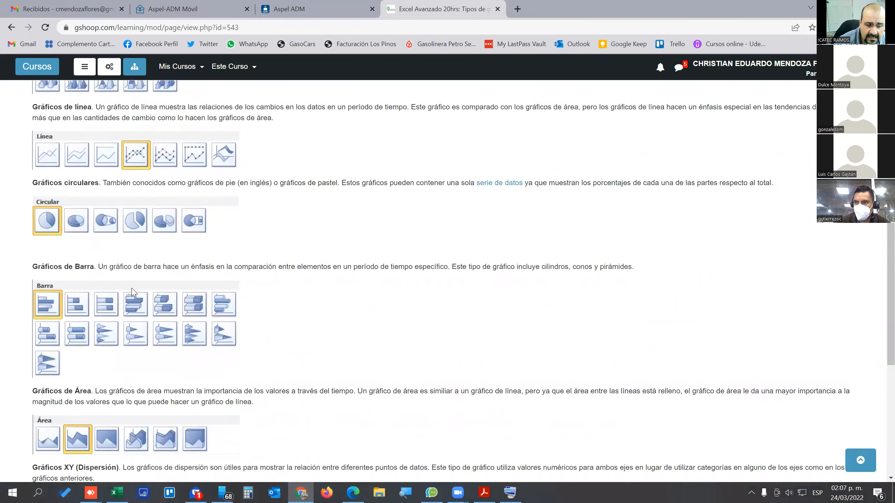
scroll(132, 292, "down", 1)
scroll(132, 292, "up", 3)
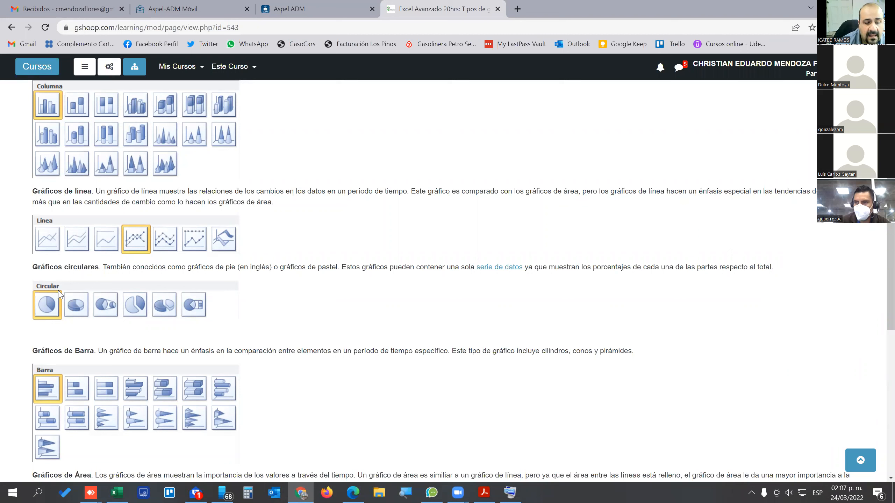
Review the pie, area, line and XY scatter sections of the lesson down to the Ejercicio de Certificación link.
double_click(86, 266)
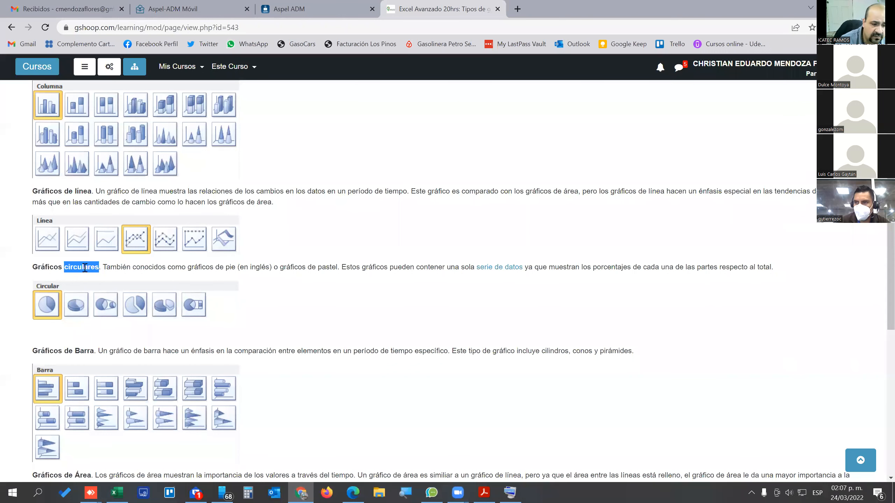
scroll(85, 268, "down", 5)
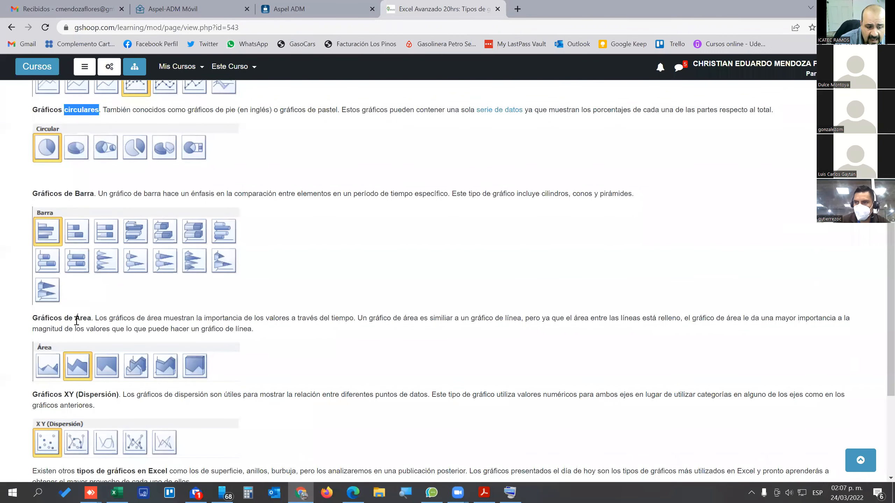
double_click(79, 319)
scroll(159, 352, "up", 1)
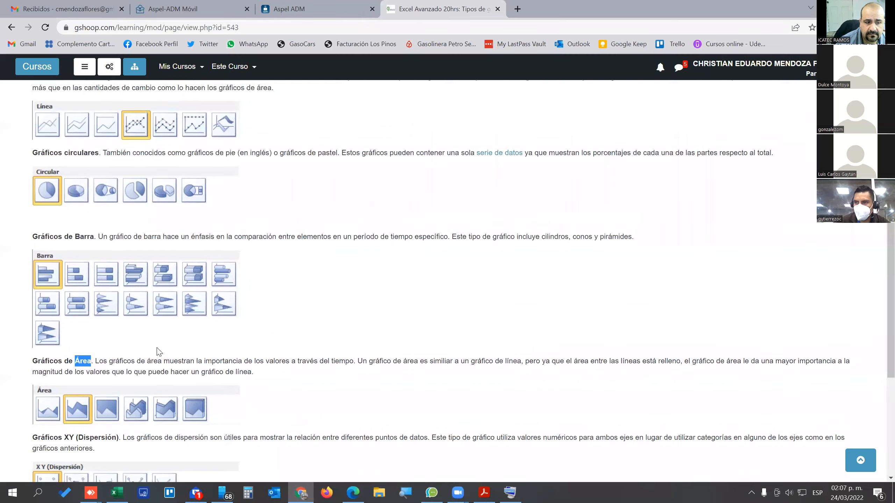
scroll(158, 351, "up", 2)
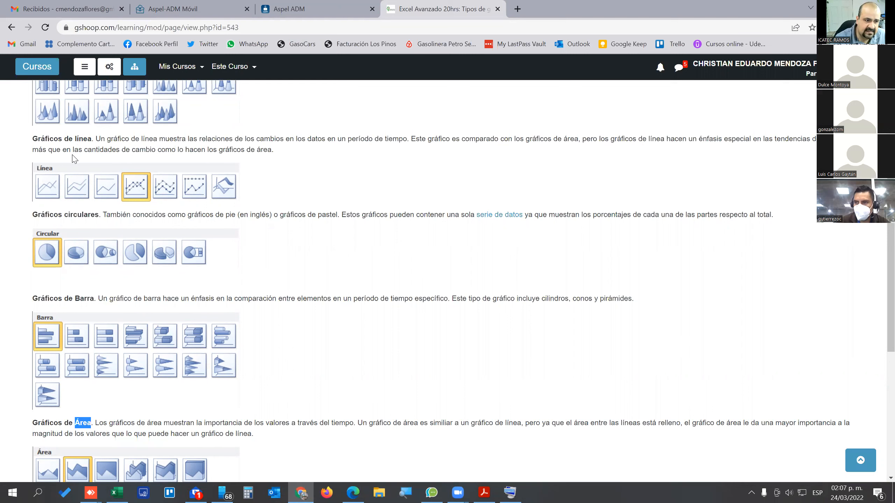
double_click(83, 139)
scroll(139, 251, "down", 5)
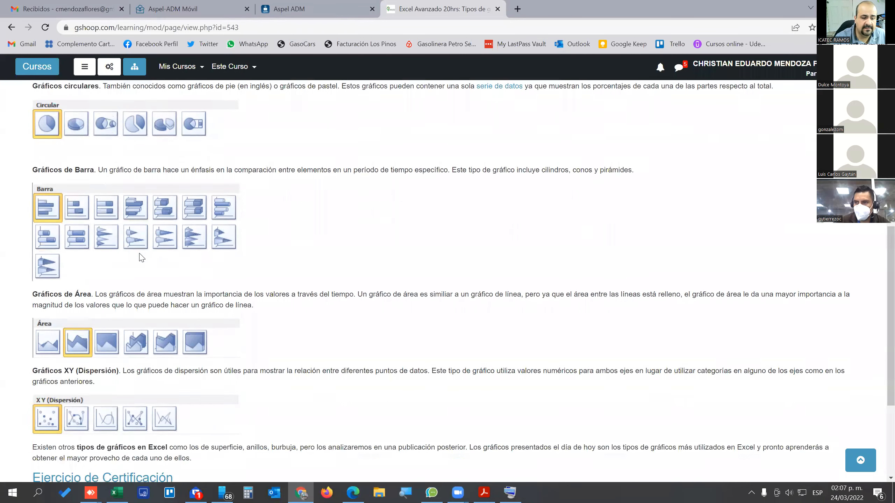
scroll(190, 274, "up", 4)
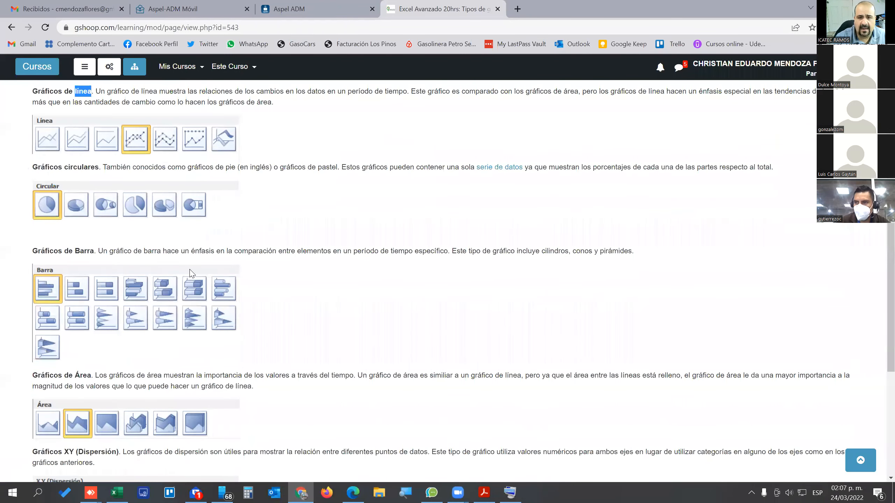
scroll(190, 274, "up", 1)
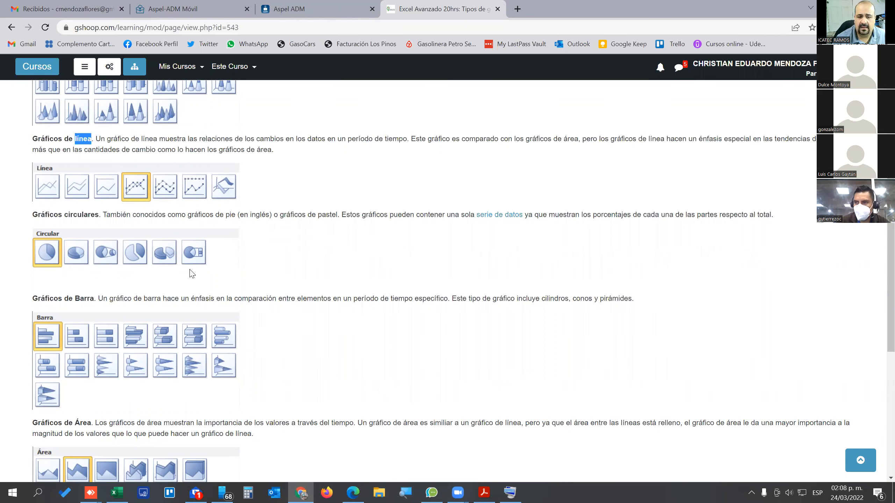
scroll(161, 291, "down", 3)
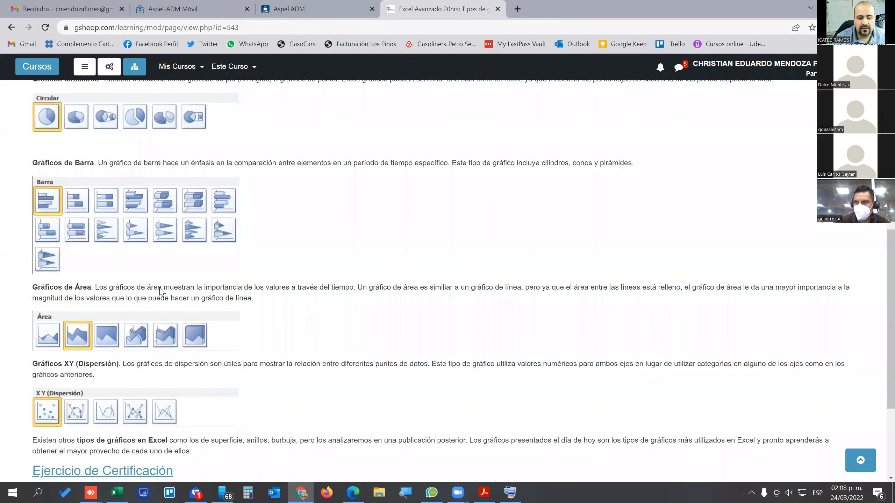
scroll(162, 291, "down", 1)
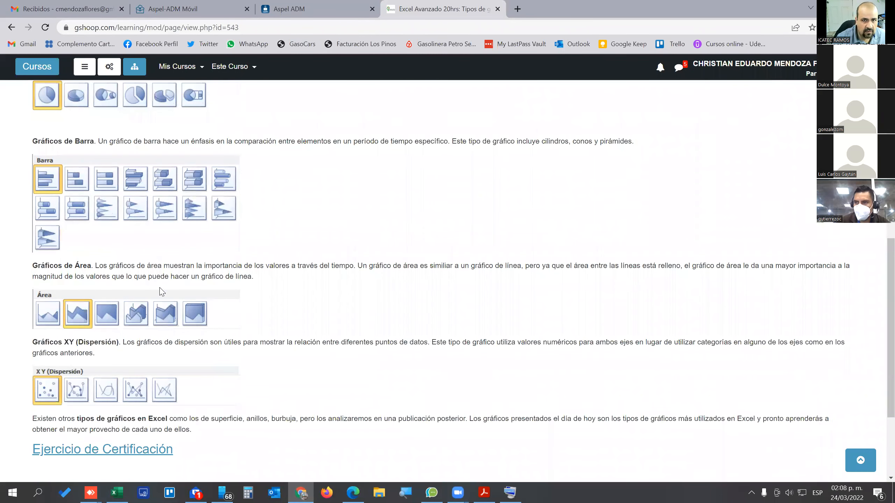
scroll(157, 301, "down", 1)
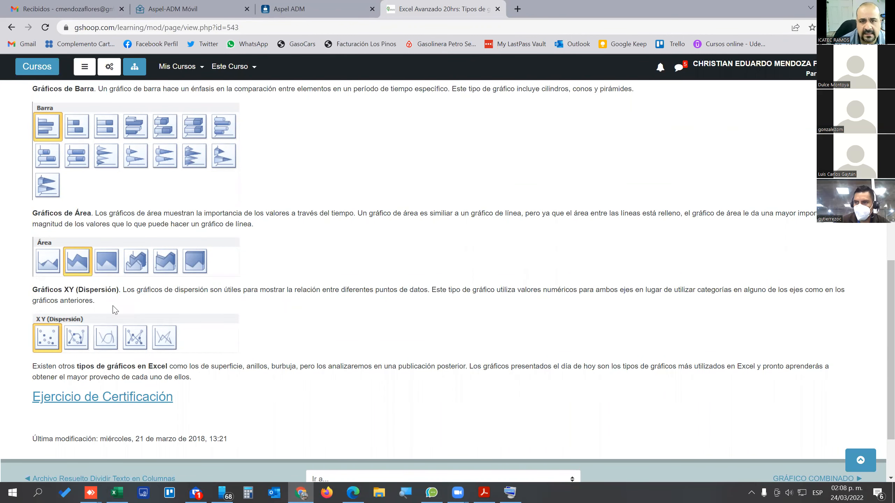
Download the Ejercicio de Certificación file and open the Práctica 48 (3) workbook in Excel.
left_click(157, 401)
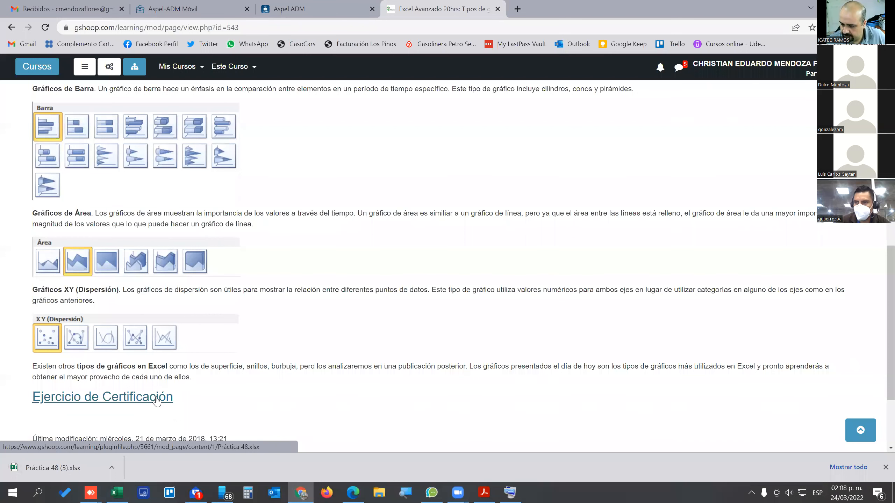
left_click(54, 471)
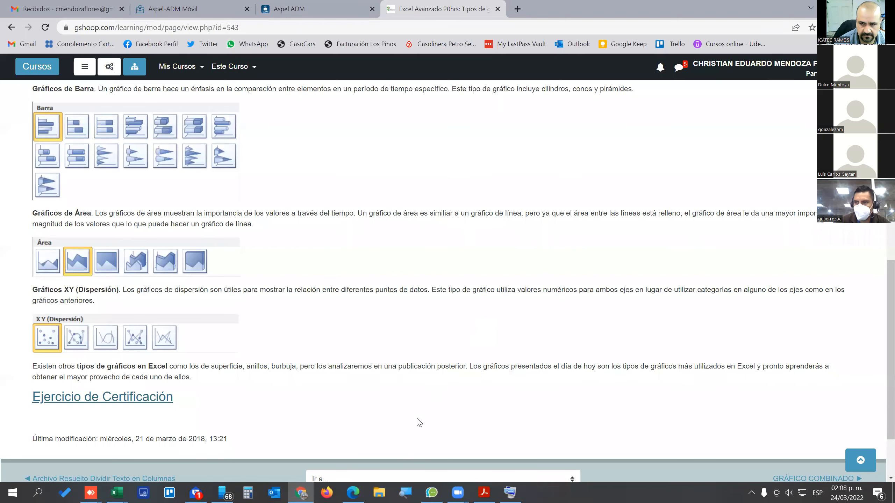
mouse_move(116, 492)
left_click(160, 447)
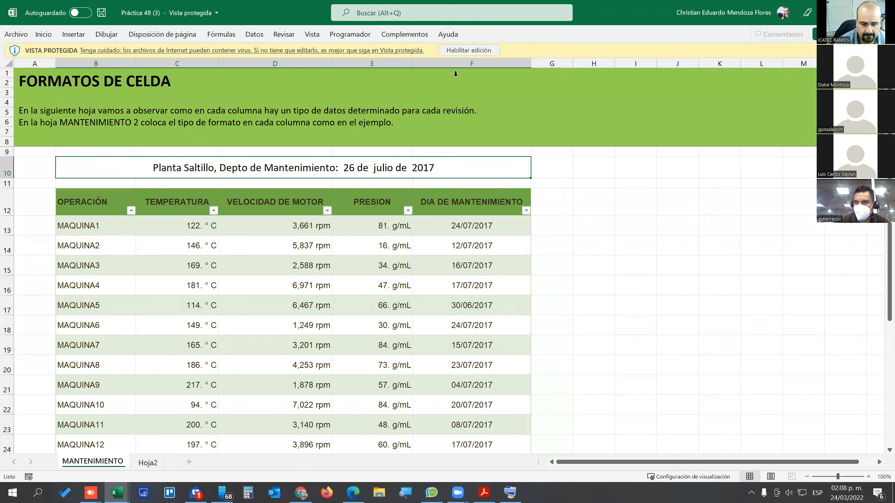
Enable editing in the Práctica 48 (3) workbook in Excel and show its Hoja2 sheet.
key("alt+Tab")
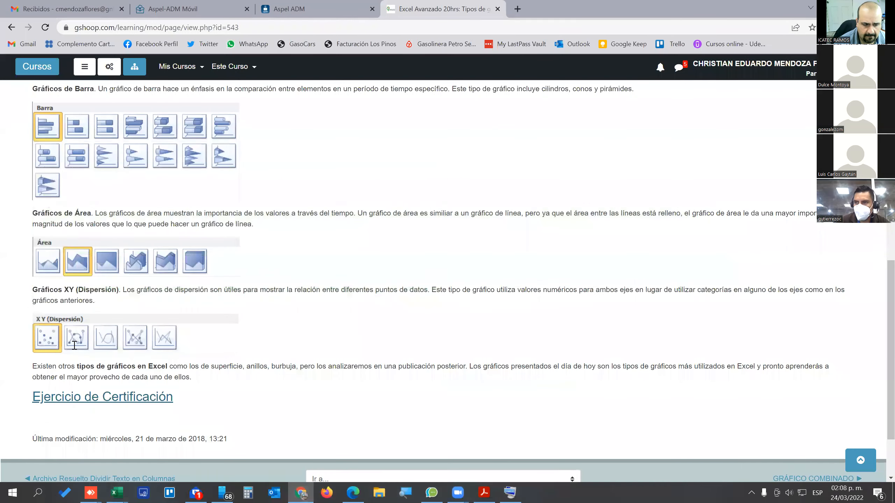
scroll(75, 345, "down", 3)
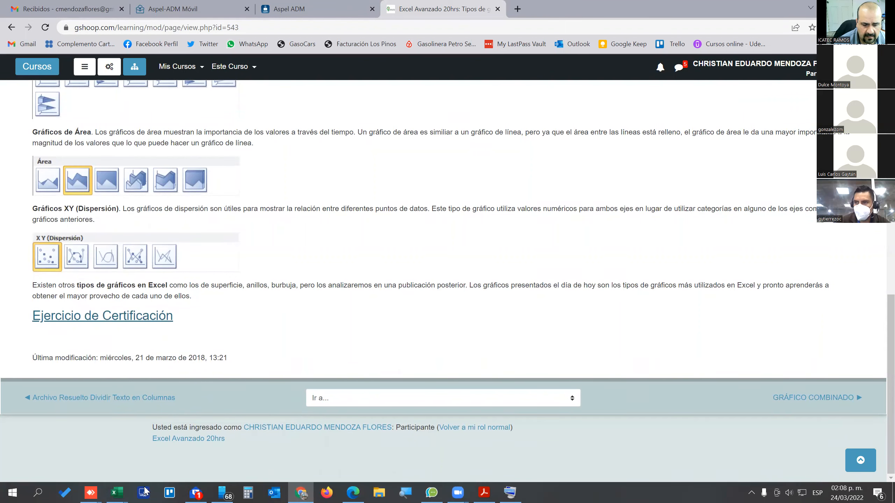
mouse_move(117, 493)
left_click(174, 448)
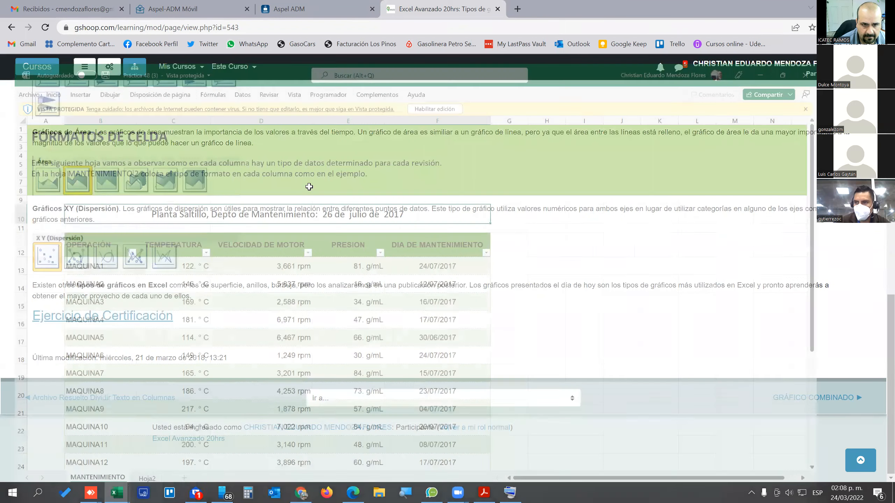
left_click(465, 50)
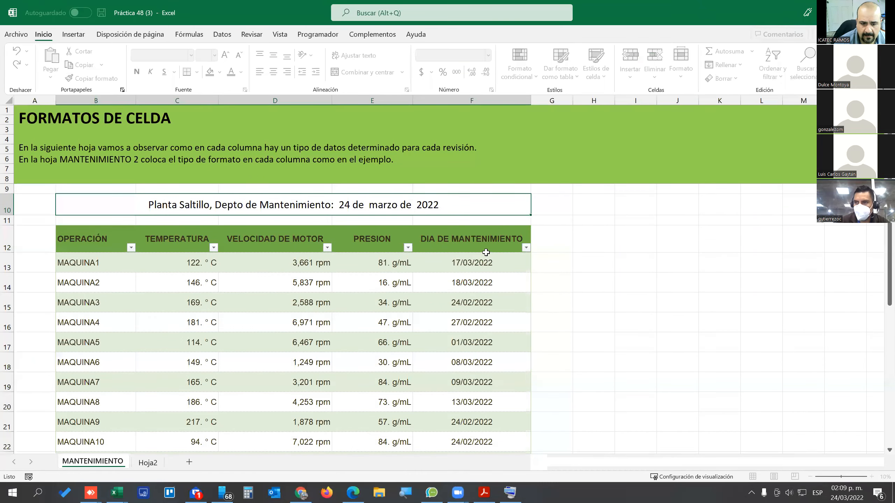
left_click(147, 463)
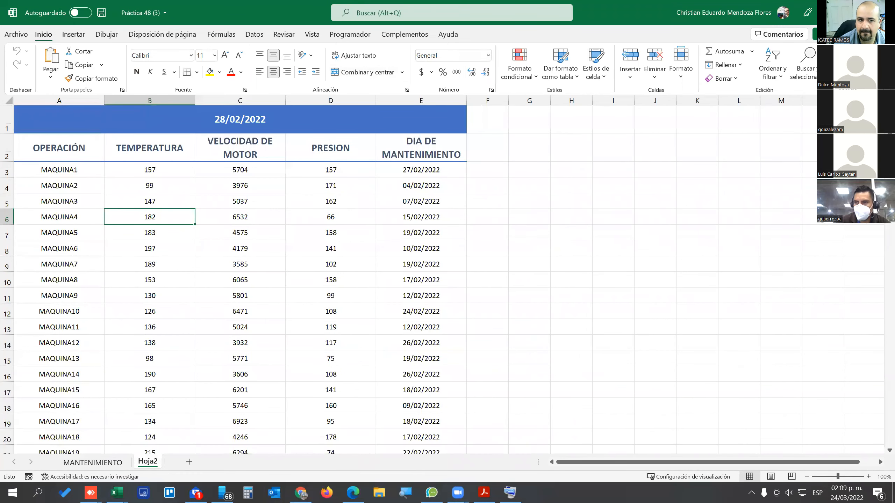
Switch to the lesson page in Chrome and return the account from the participant role to its normal role.
key("alt+Tab")
left_click(118, 491)
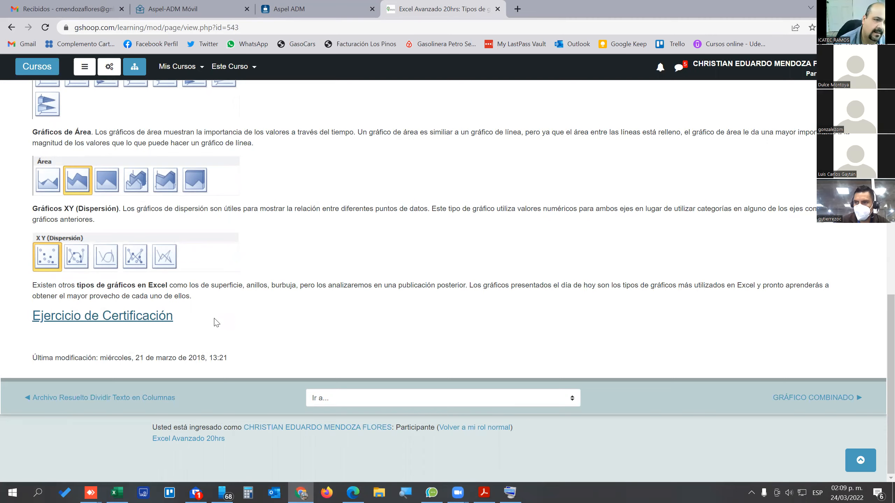
scroll(217, 323, "up", 2)
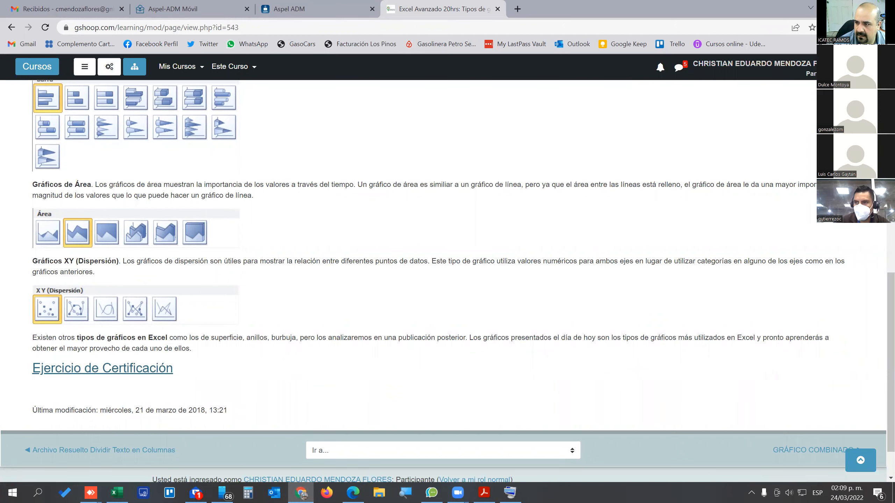
left_click(758, 66)
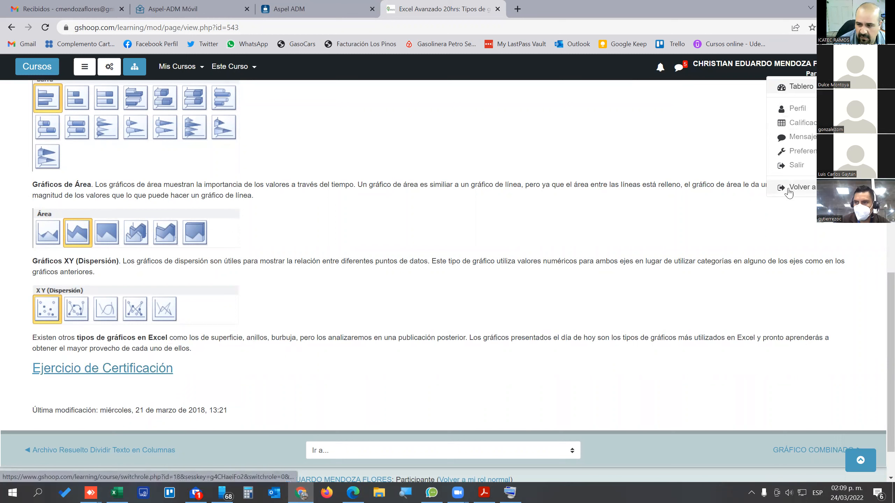
left_click(812, 192)
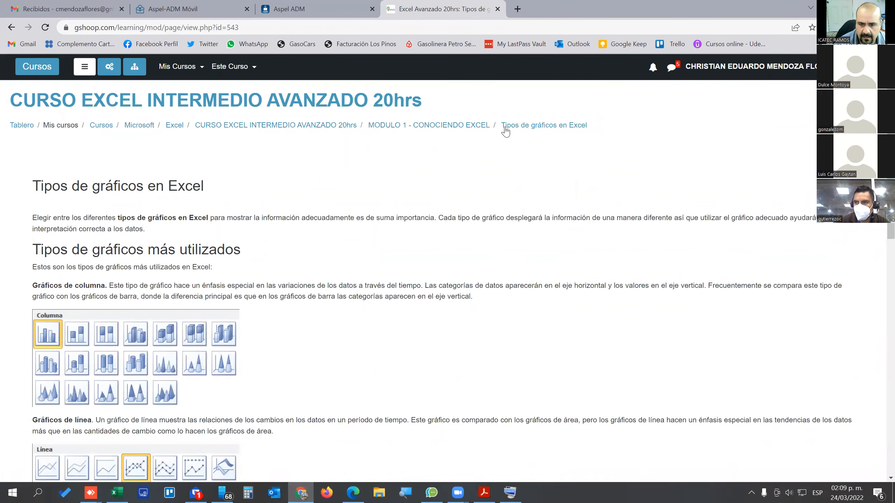
Go to the course's MODULO 1 page and open CURSO EXCEL BASICO INTERMEDIO 16rs in a new browser tab.
left_click(462, 127)
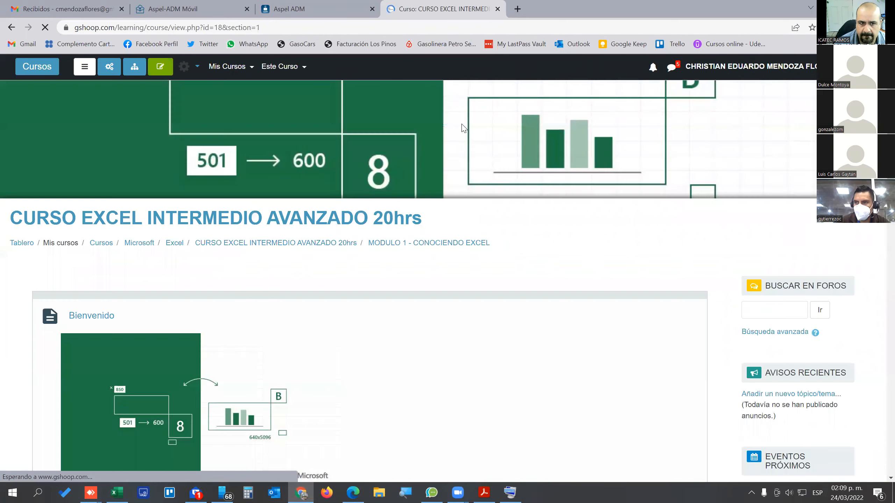
left_click(249, 68)
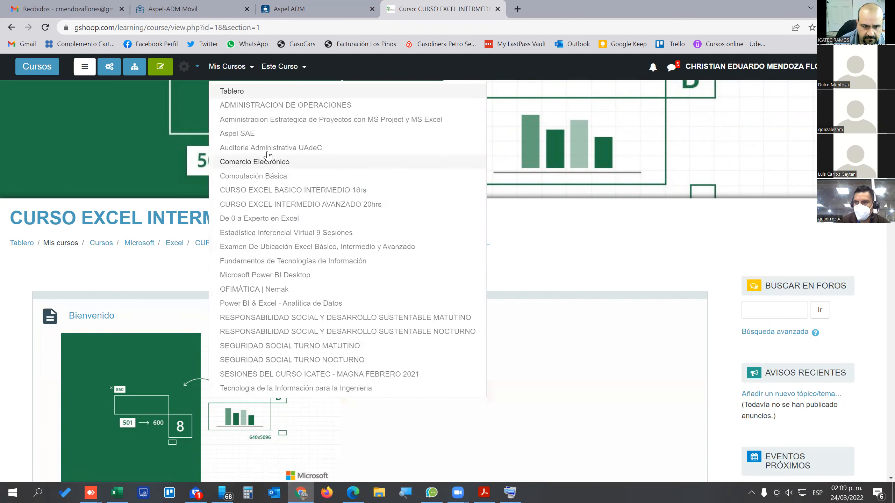
right_click(333, 190)
left_click(364, 196)
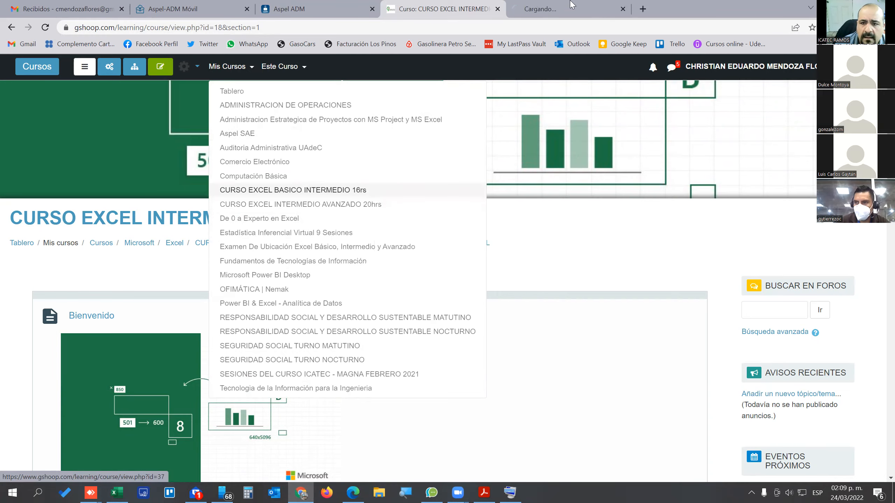
key("ctrl+Tab")
Open the MODULO 1 section of the basic-intermediate course and locate the 1.1 Tipos de Gráficas assignment.
scroll(164, 316, "down", 12)
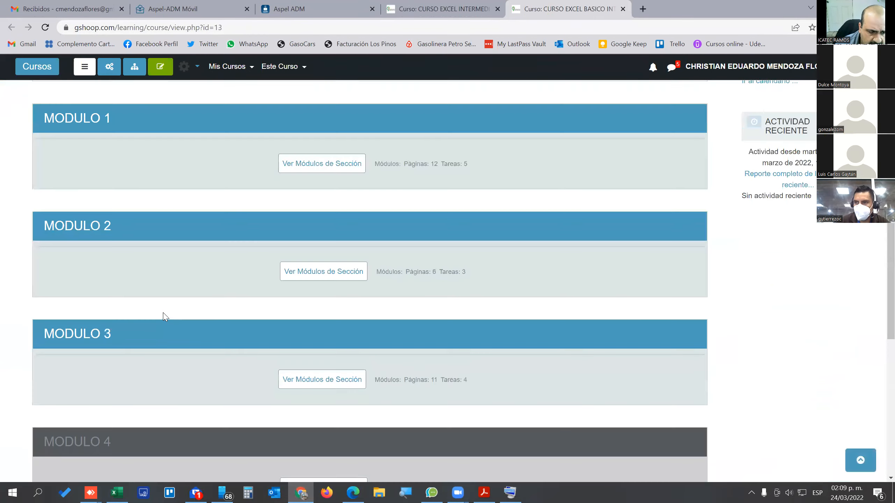
scroll(252, 269, "up", 5)
left_click(330, 270)
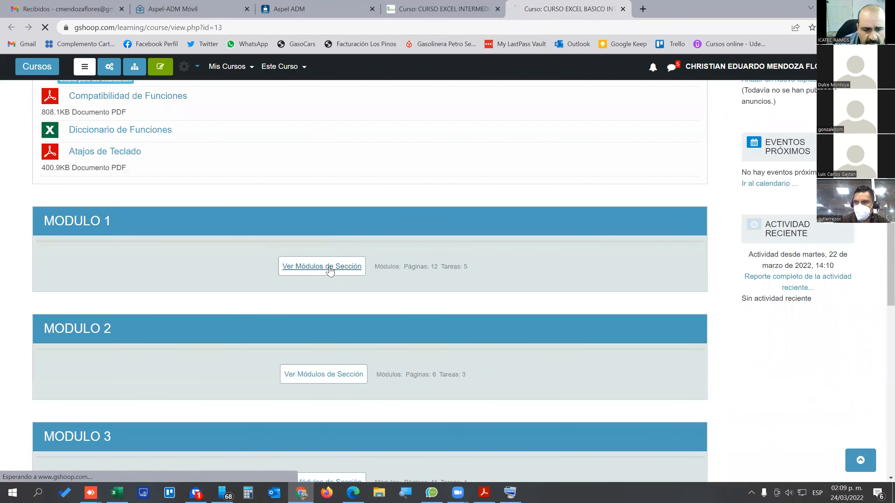
scroll(208, 229, "down", 12)
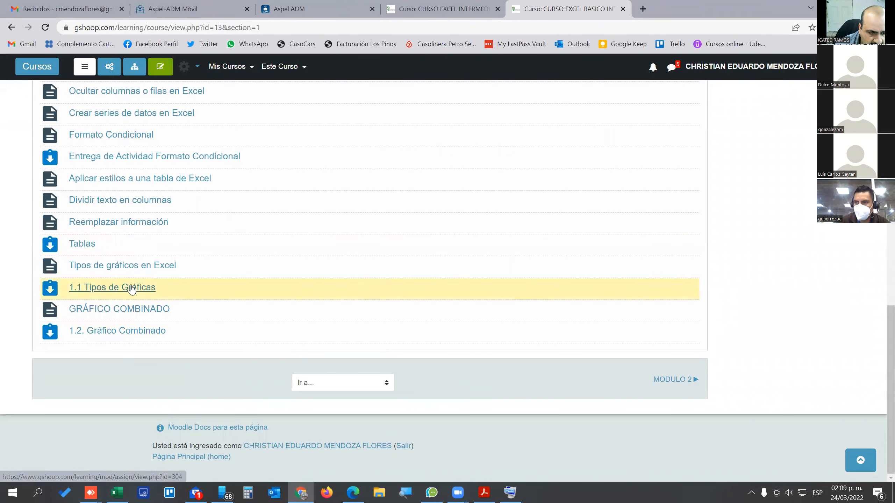
Open the basic-intermediate course's Tipos de gráficos en Excel page and download the files behind its Ejercicio de Certificación and Archivo de Resuelto links.
left_click(155, 269)
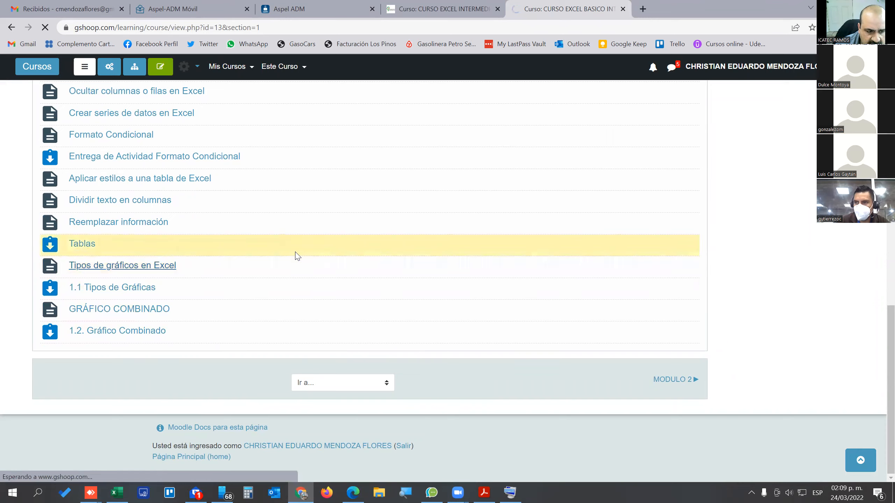
scroll(214, 289, "down", 15)
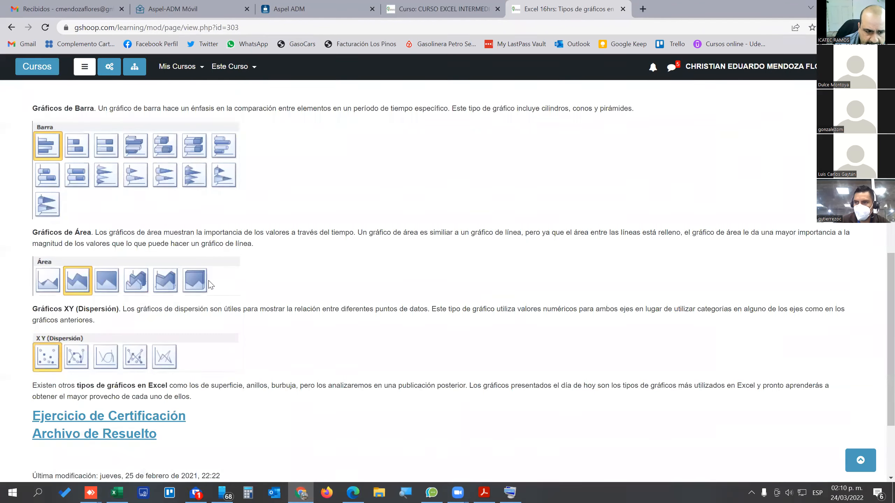
right_click(164, 303)
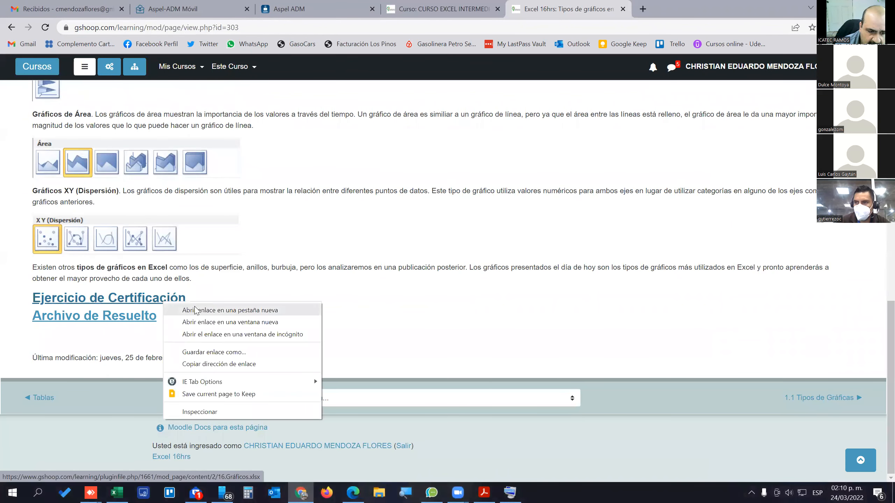
left_click(193, 310)
right_click(156, 316)
left_click(162, 326)
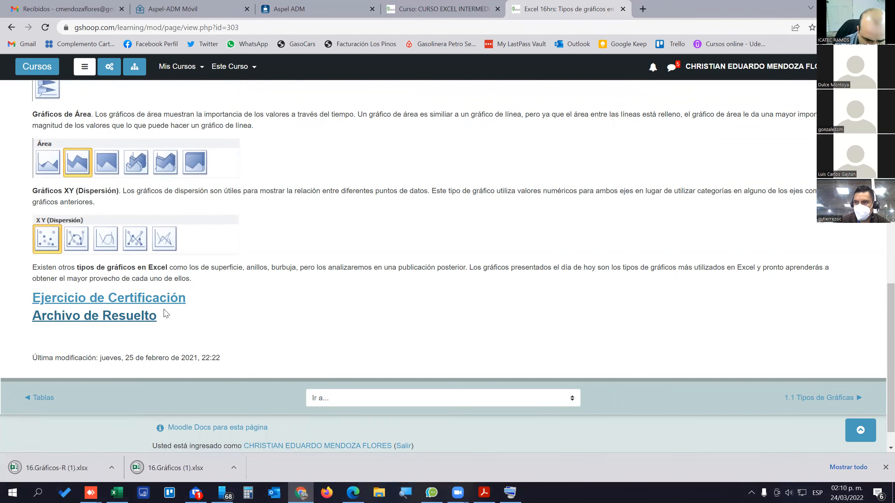
Switch to the CURSO EXCEL INTERMEDIO AVANZADO 20hrs browser tab and open its MODULO 1 page Tipos de gráficos en Excel.
left_click(441, 8)
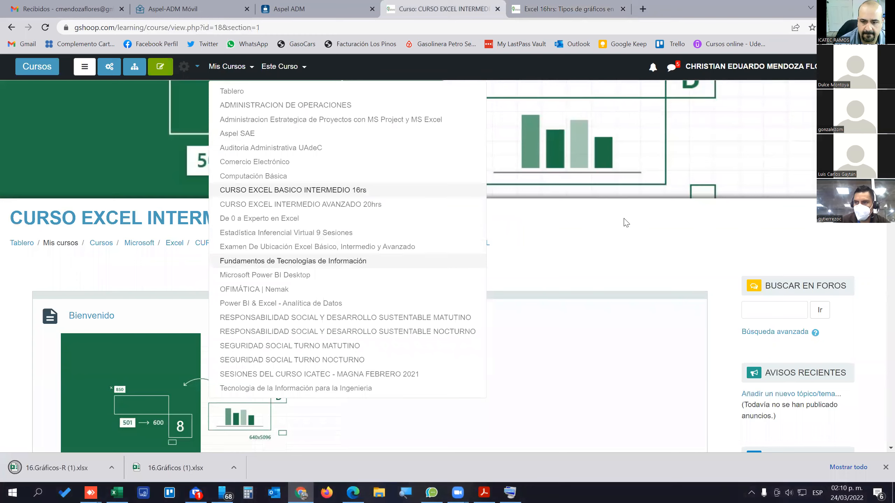
left_click(64, 274)
scroll(106, 285, "down", 15)
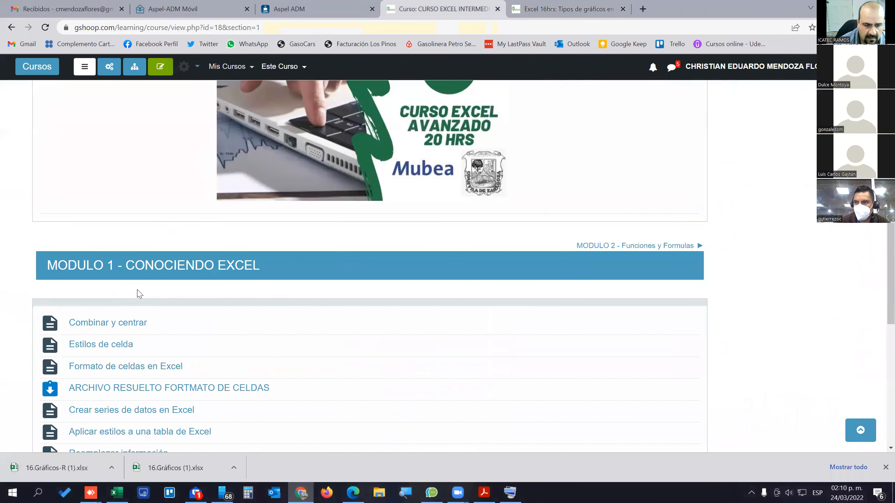
scroll(139, 294, "down", 3)
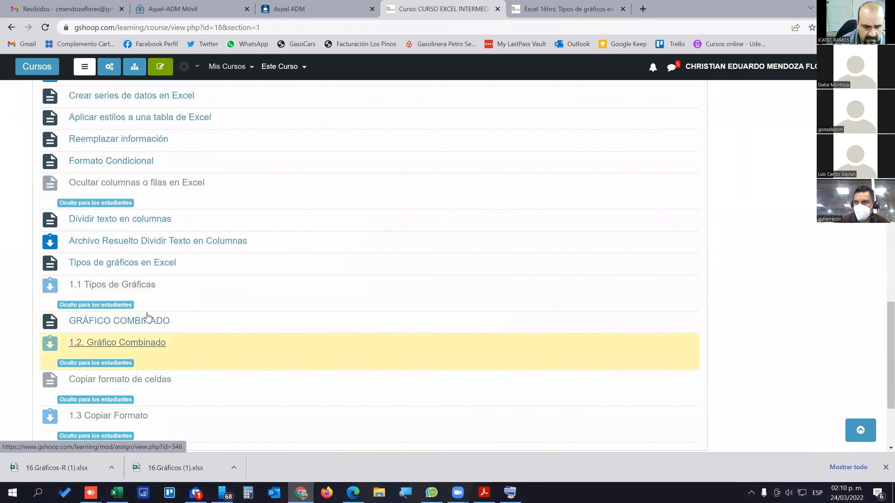
left_click(164, 263)
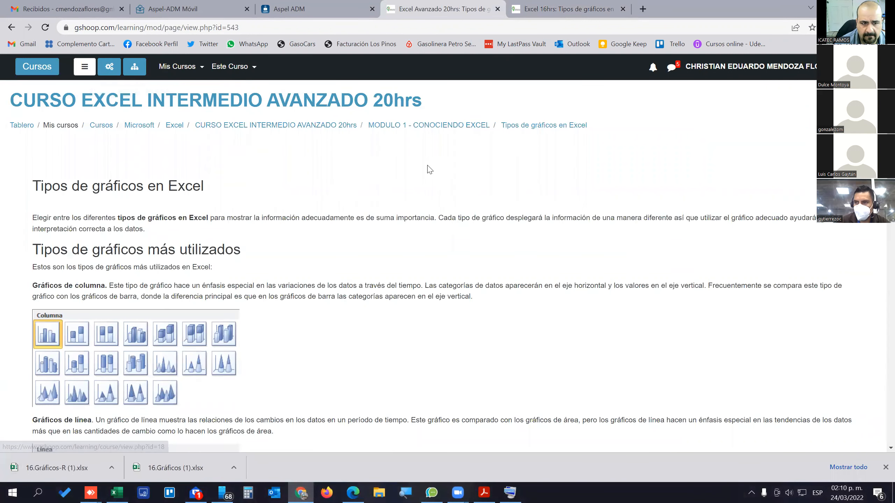
Check the chart types page content, return to the MODULO 1 activity list and turn on course editing.
scroll(390, 260, "down", 2)
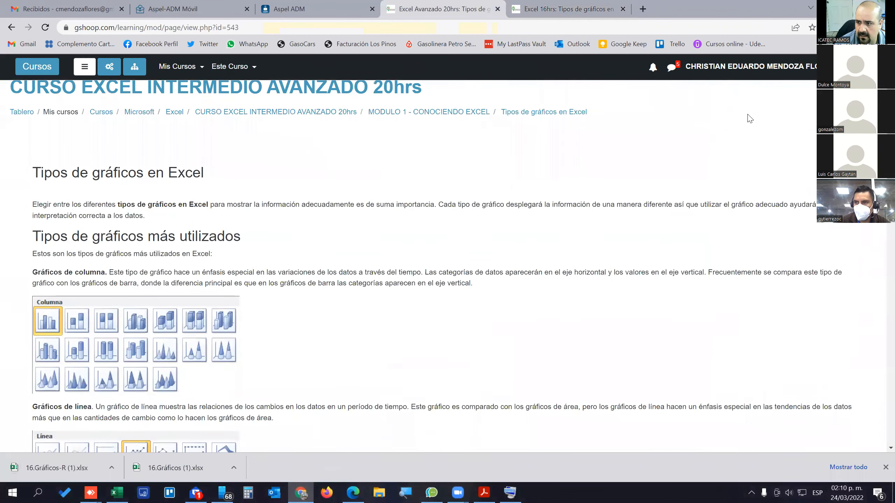
scroll(574, 214, "up", 2)
scroll(574, 215, "down", 6)
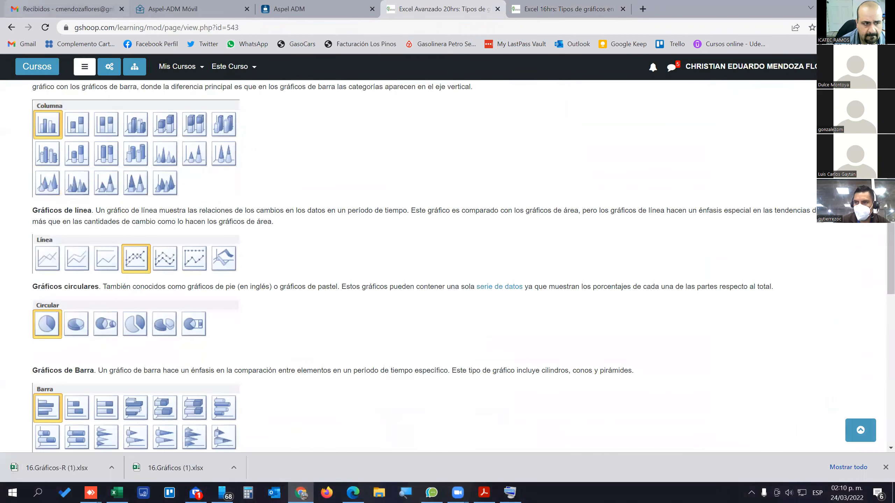
left_click(11, 28)
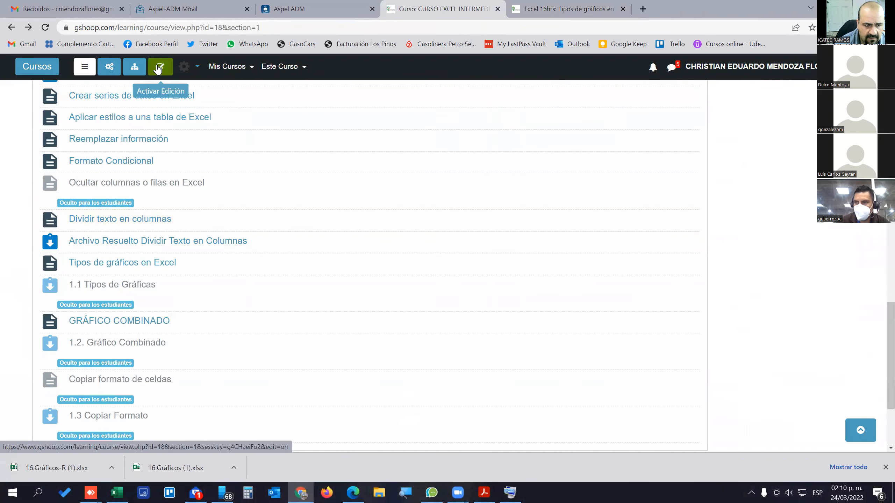
left_click(158, 70)
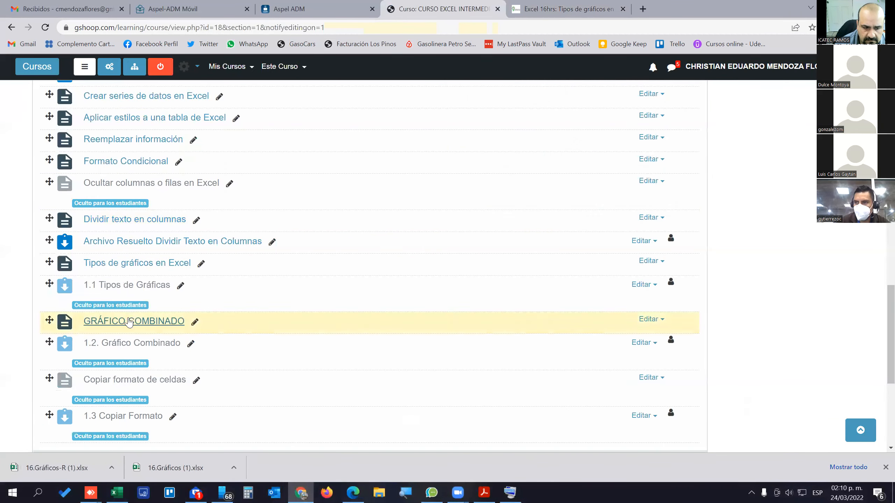
left_click(650, 319)
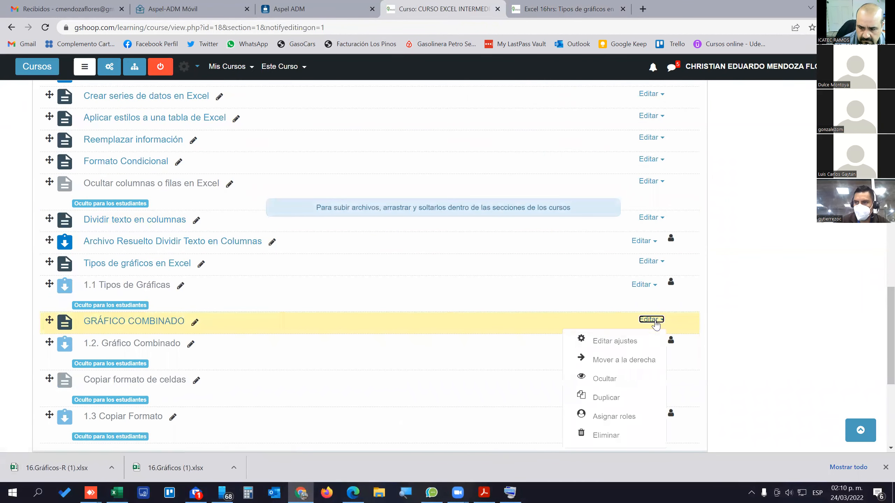
left_click(617, 341)
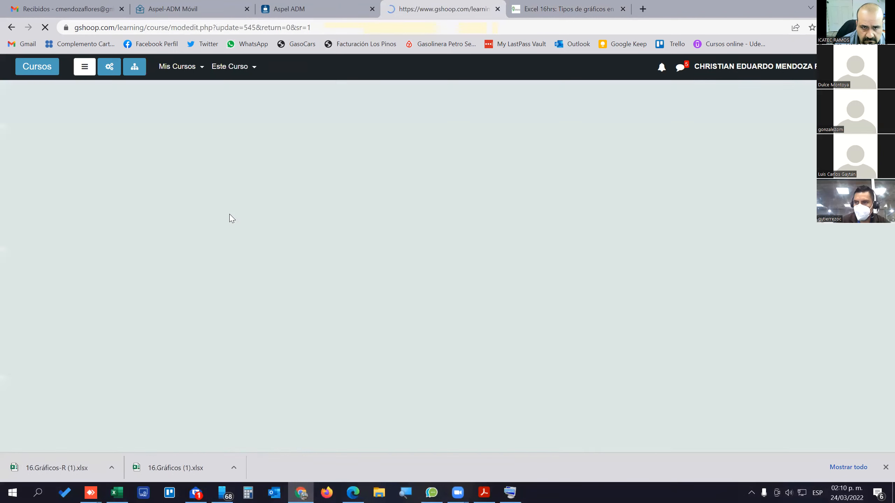
scroll(213, 273, "down", 8)
scroll(370, 191, "down", 5)
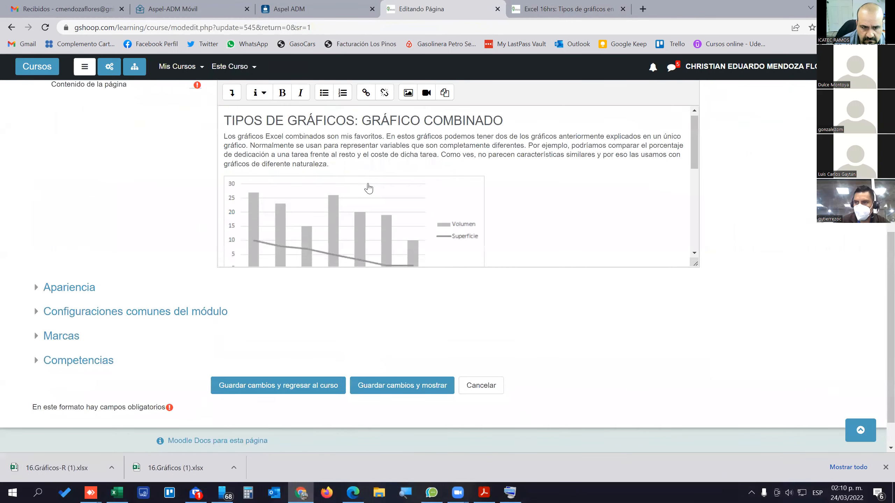
scroll(366, 204, "up", 6)
left_click(11, 28)
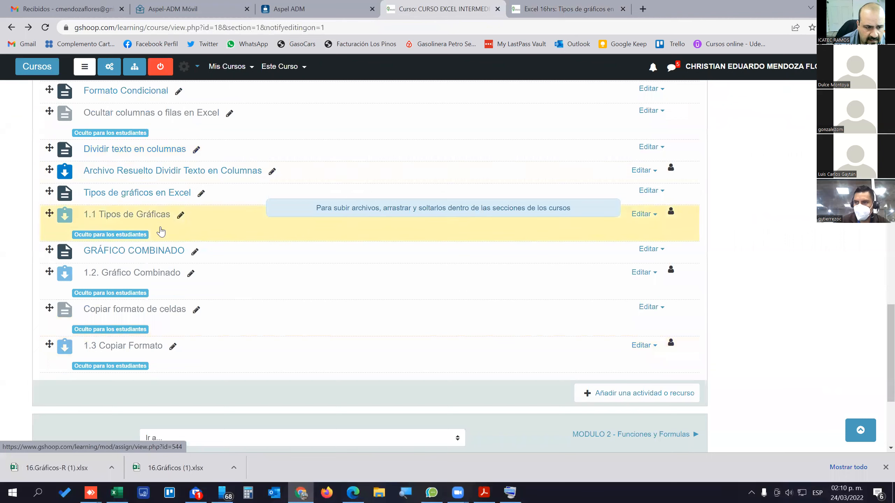
Open the settings of the Tipos de gráficos en Excel page for editing.
scroll(150, 246, "up", 1)
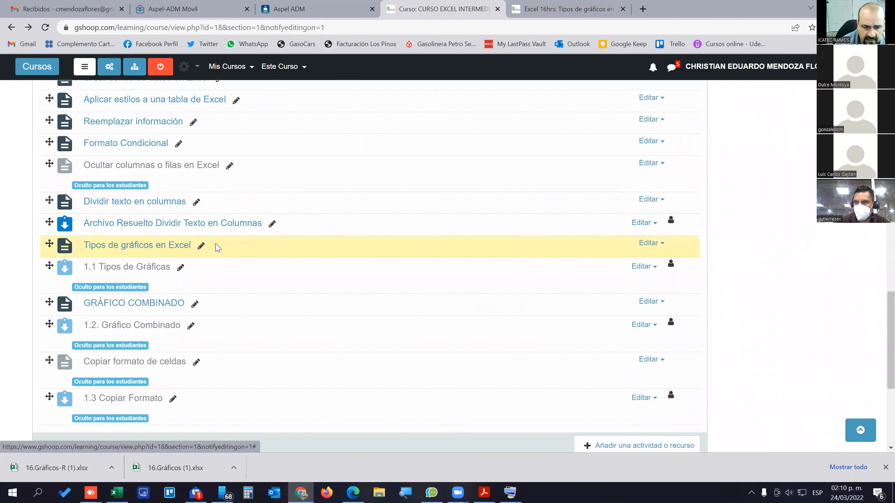
left_click(652, 244)
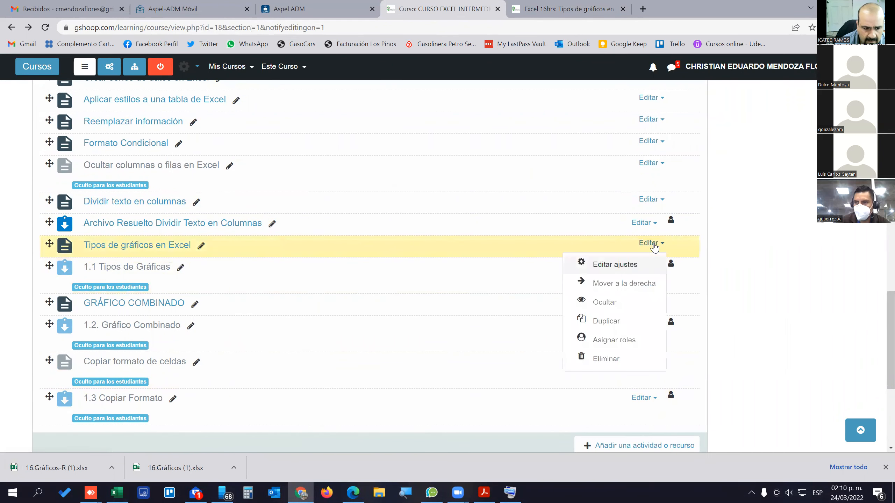
left_click(614, 265)
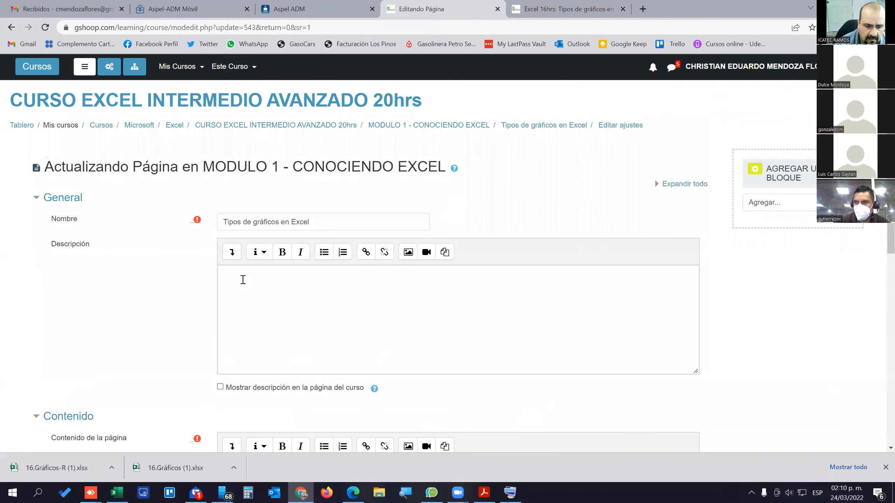
Delete the Ejercicio de Certificación link text at the end of the page content.
scroll(241, 278, "down", 8)
scroll(242, 279, "down", 15)
left_click(389, 274)
left_click_drag(365, 275, 227, 271)
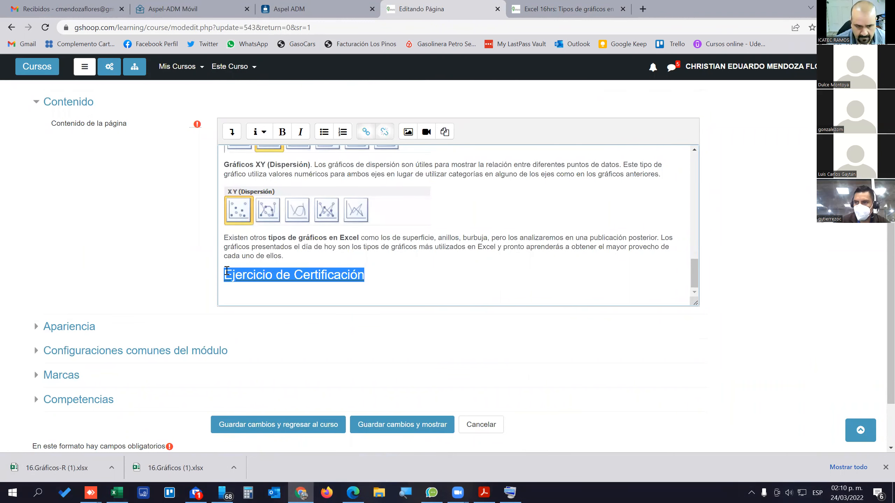
key("BackSpace")
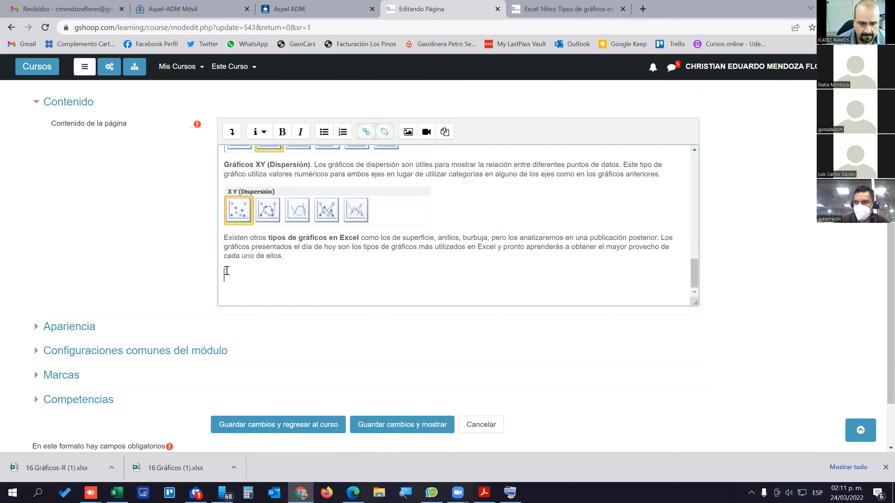
Insert a link in its place to the uploaded file 16.Gráficos (1).xlsx from Descargas, saved as GRAFICAS.
left_click(367, 132)
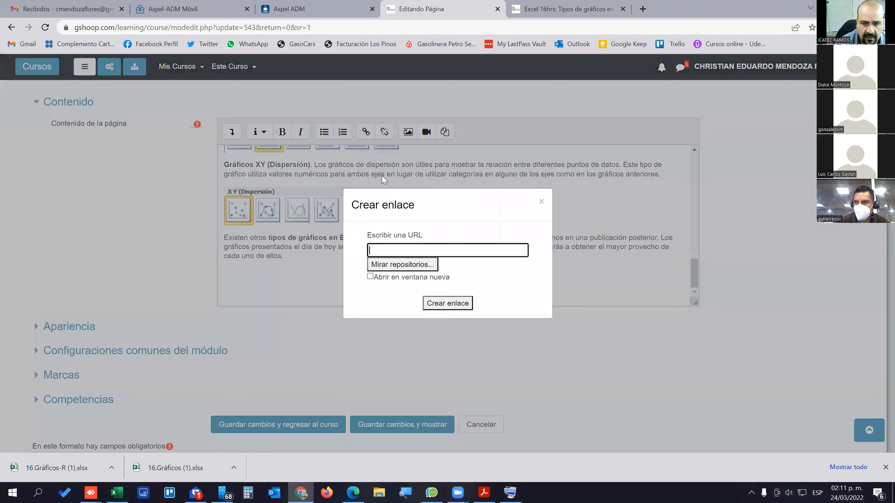
left_click(416, 246)
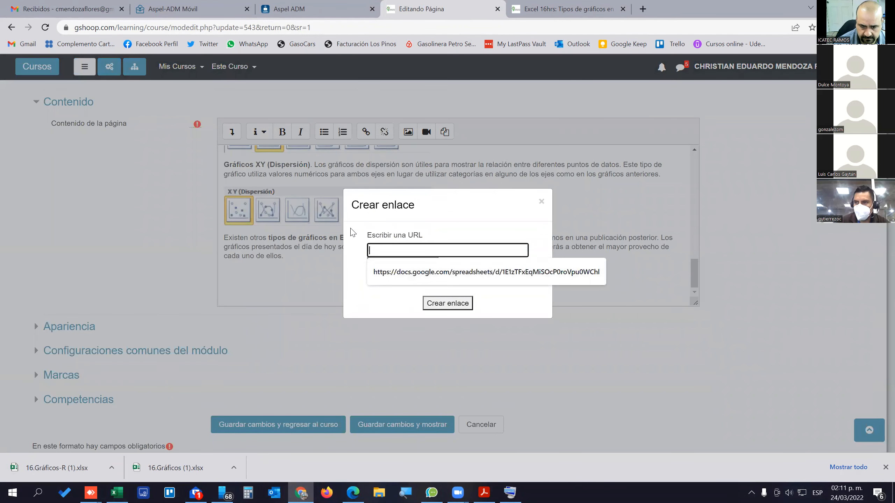
left_click(512, 190)
left_click(403, 265)
left_click(247, 198)
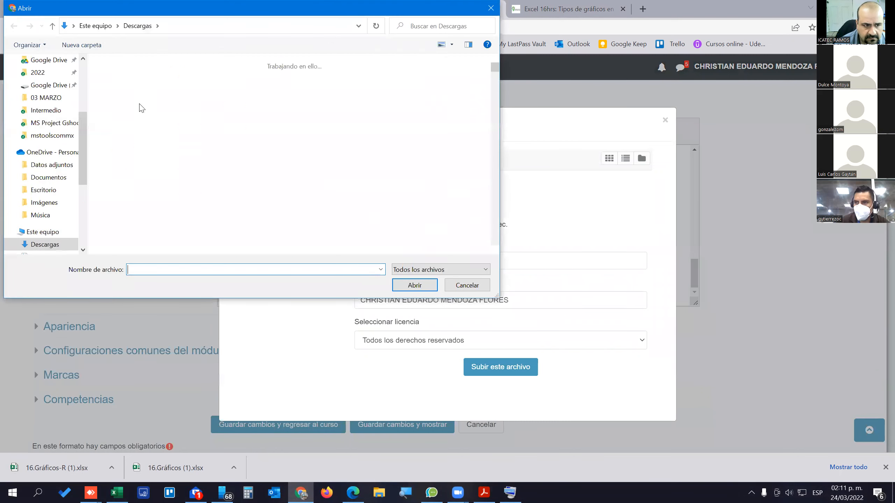
left_click(131, 104)
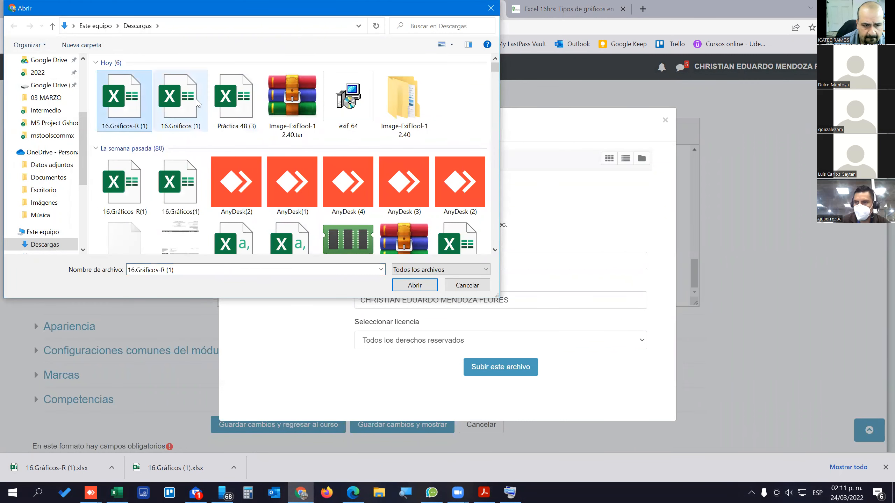
left_click(178, 102)
left_click(415, 285)
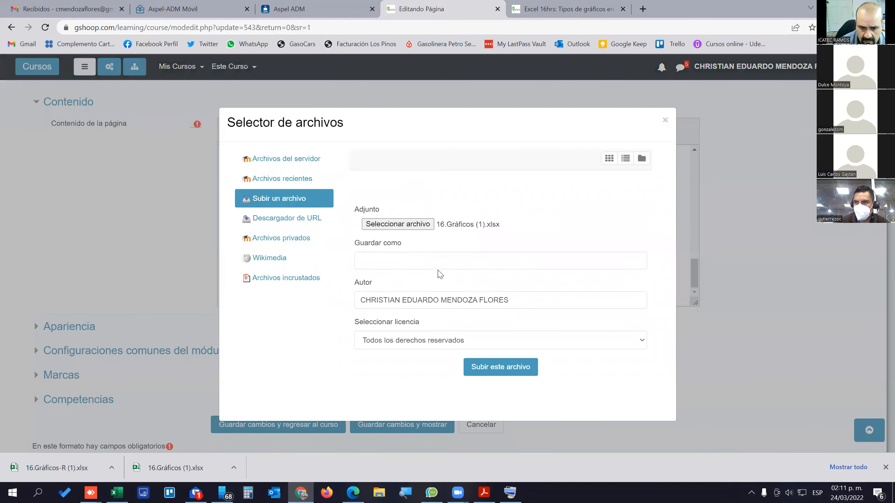
left_click(383, 262)
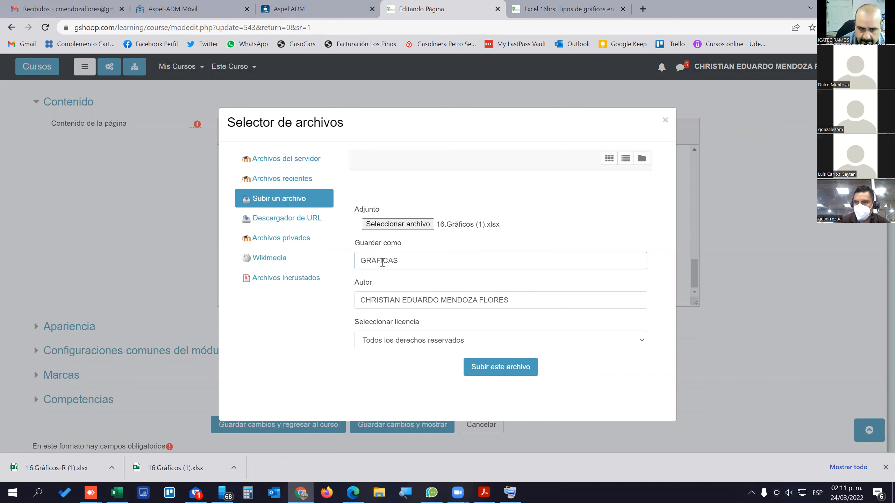
left_click(503, 368)
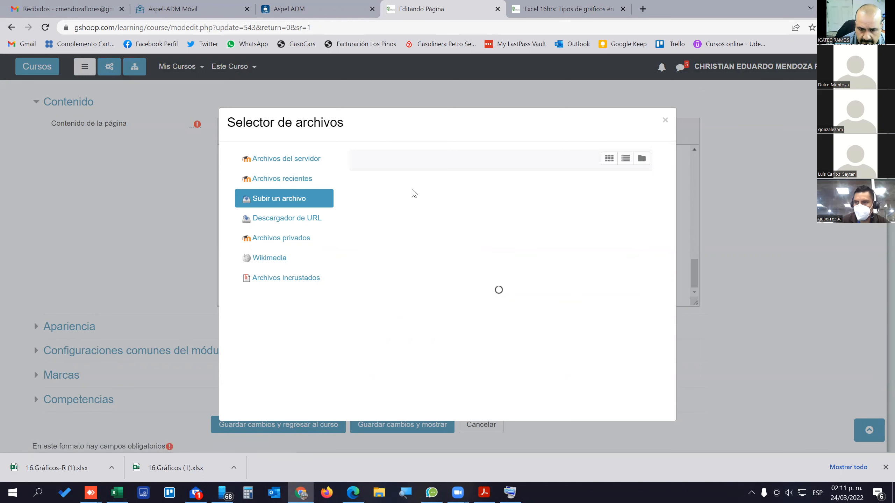
scroll(311, 255, "down", 15)
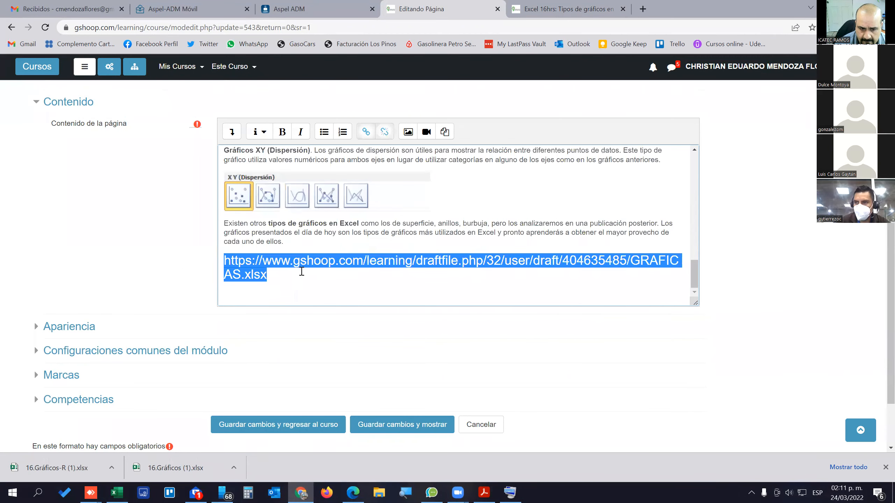
Start a new line below the GRAFICAS link and upload 16.Gráficos-R (1).xlsx as a linked file saved as GRAFICAS RESUELTO.
left_click(290, 280)
key("Return")
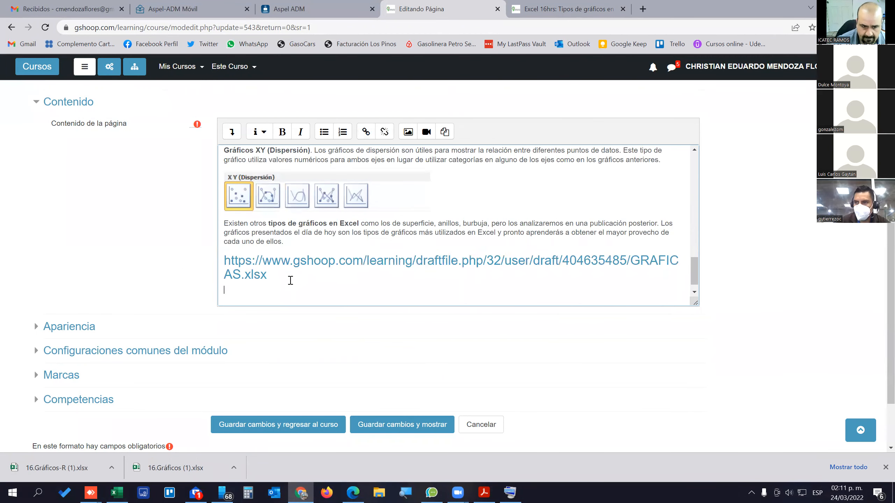
left_click(366, 134)
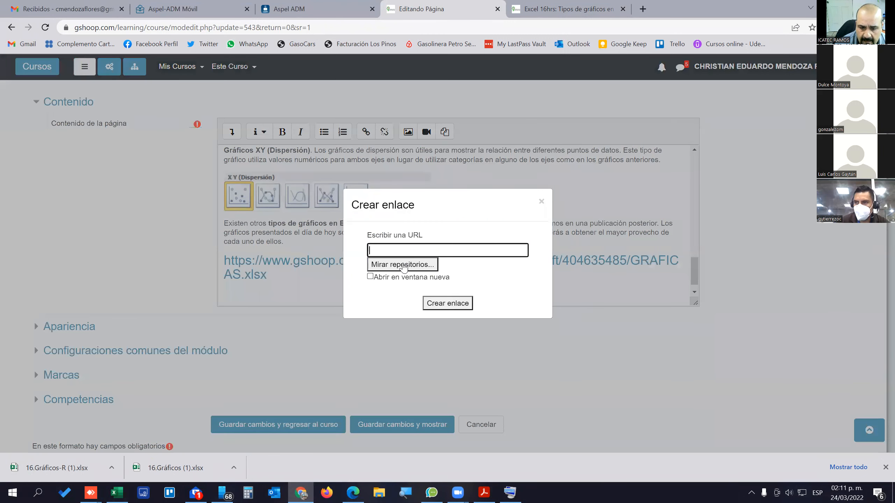
left_click(404, 265)
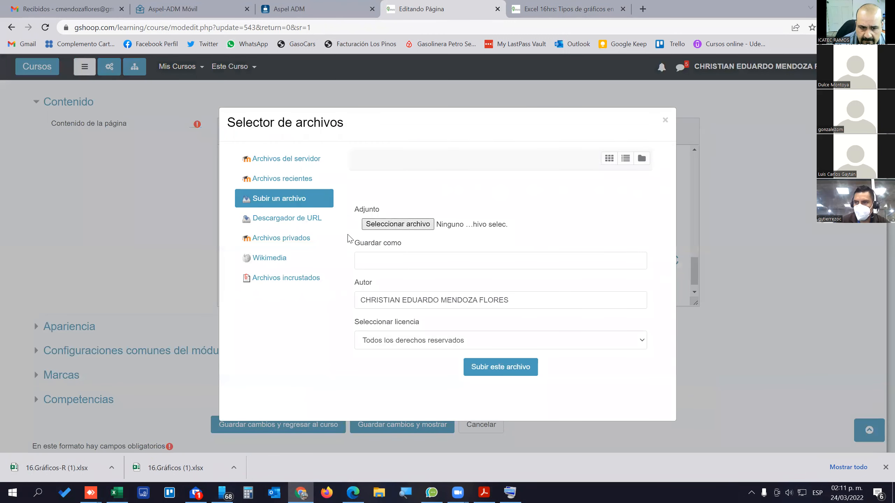
left_click(392, 225)
left_click(134, 99)
left_click(414, 284)
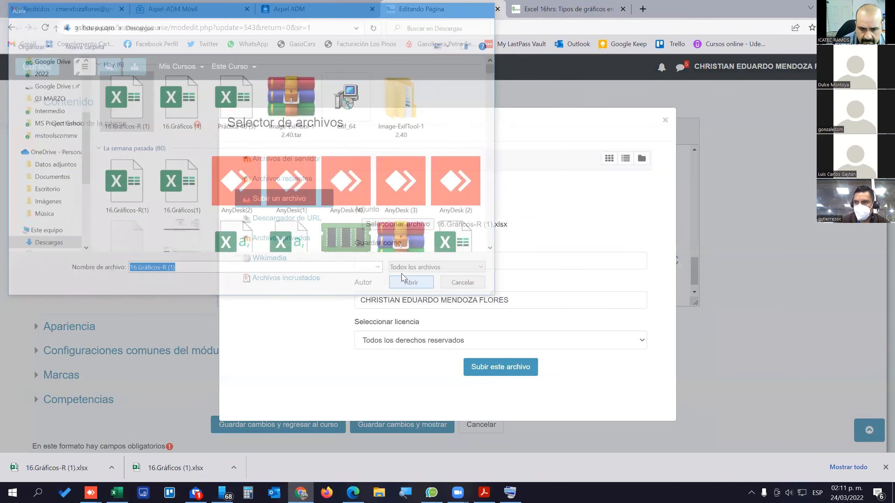
left_click(402, 262)
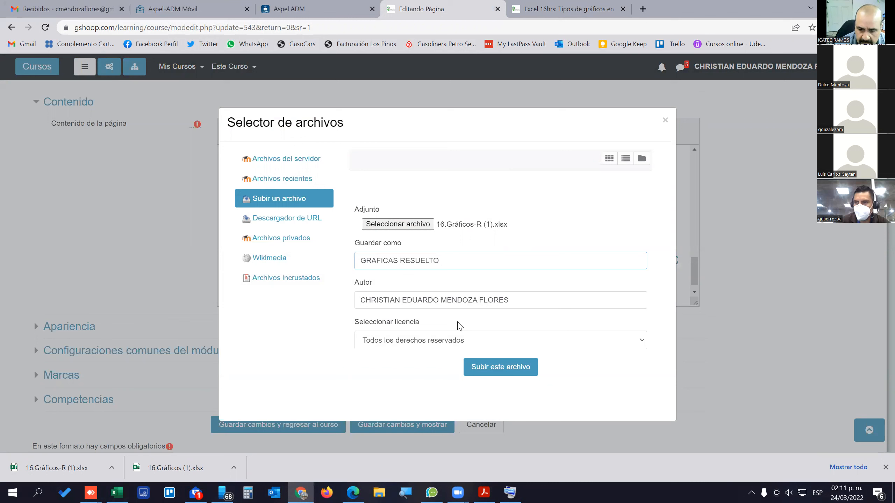
left_click(480, 367)
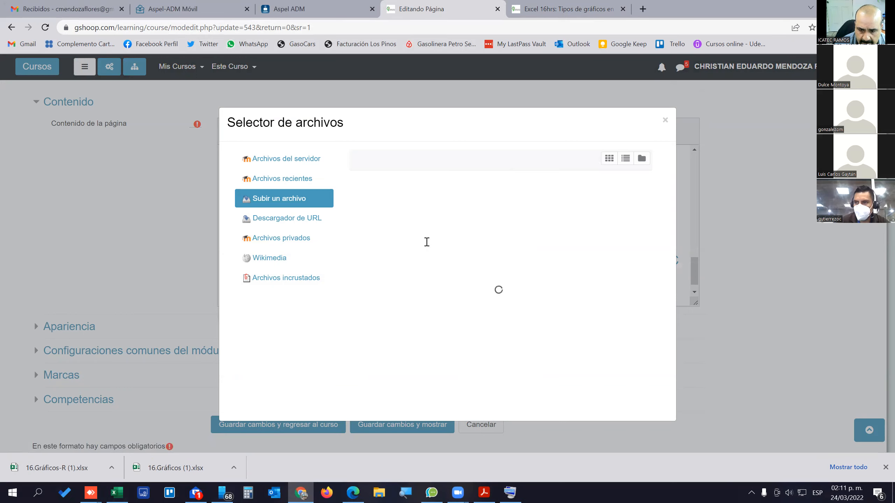
scroll(429, 244, "down", 15)
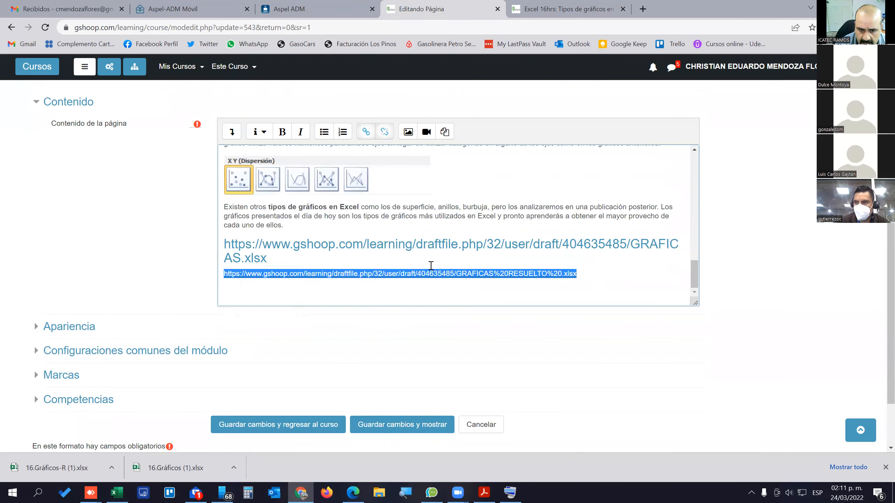
left_click(366, 132)
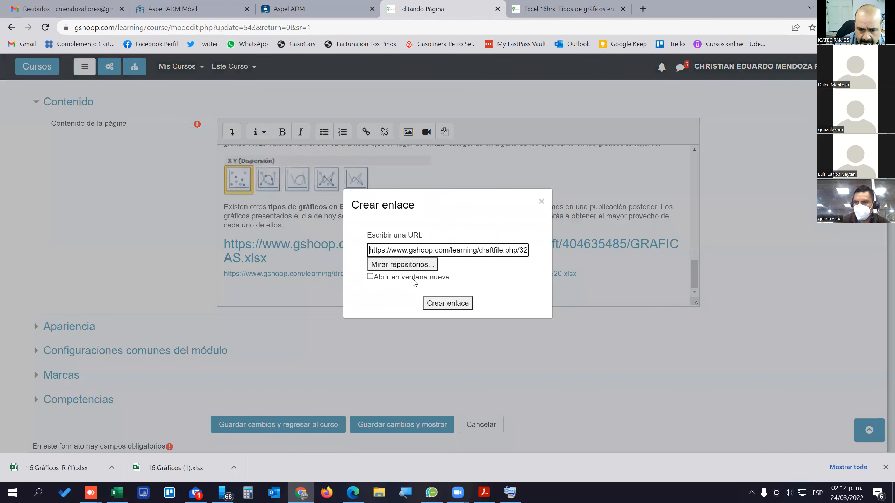
left_click(542, 201)
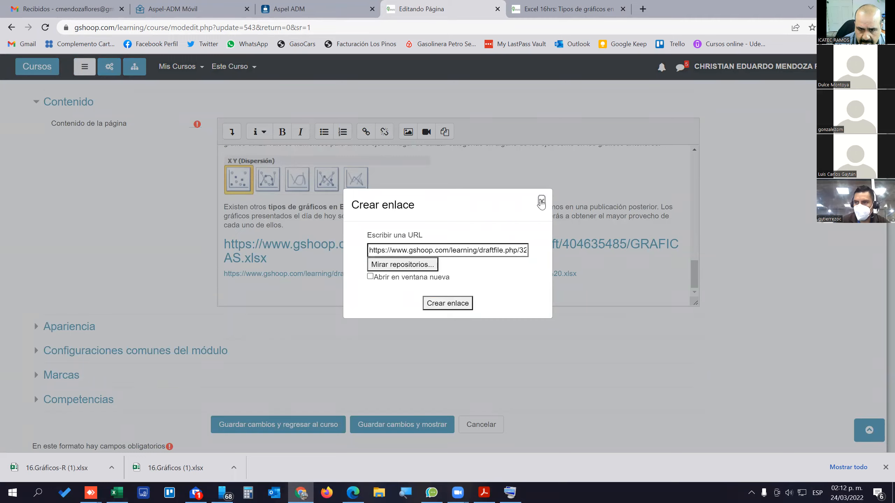
Show the page content's HTML code and replace the second link's displayed URL text with GRAFICAS RESUELTO.
scroll(399, 177, "up", 20)
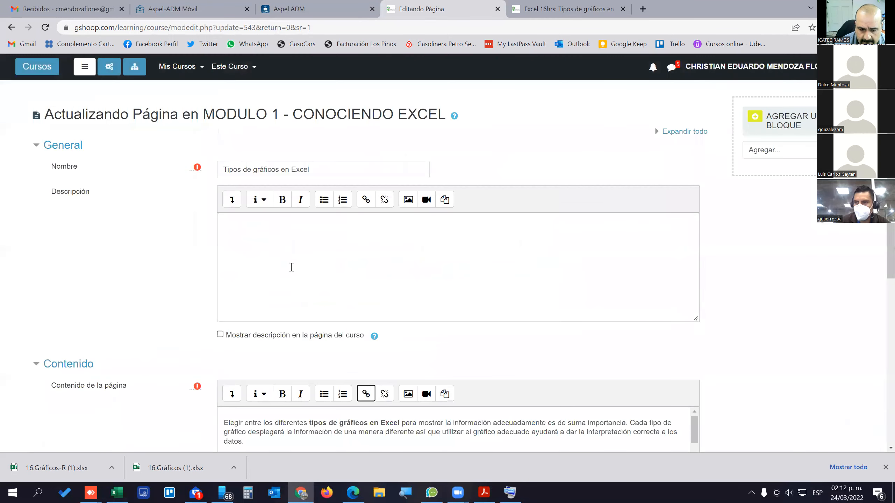
scroll(206, 199, "down", 6)
left_click(232, 184)
left_click(575, 206)
scroll(426, 282, "down", 6)
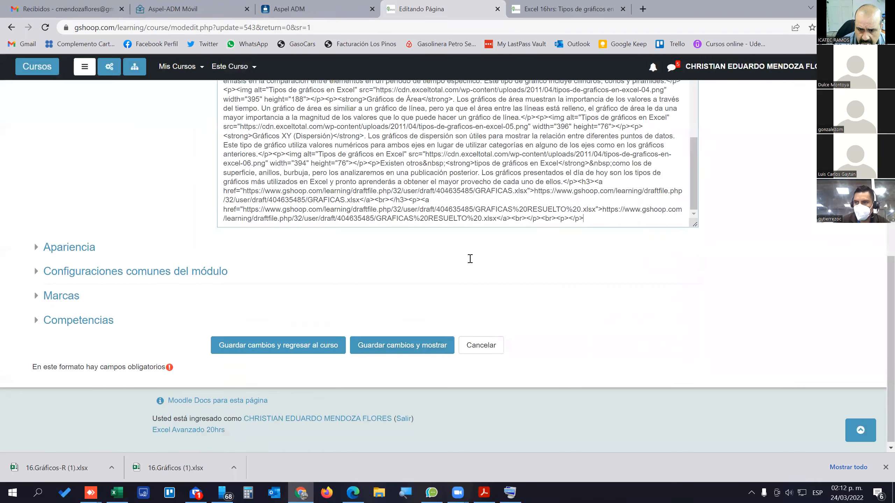
scroll(471, 259, "up", 2)
left_click_drag(495, 268, 609, 259)
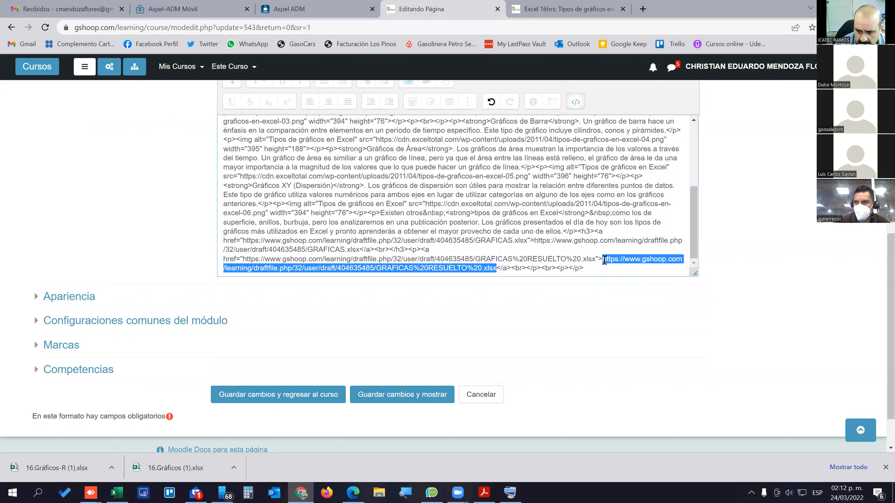
type("GRAFICAS ")
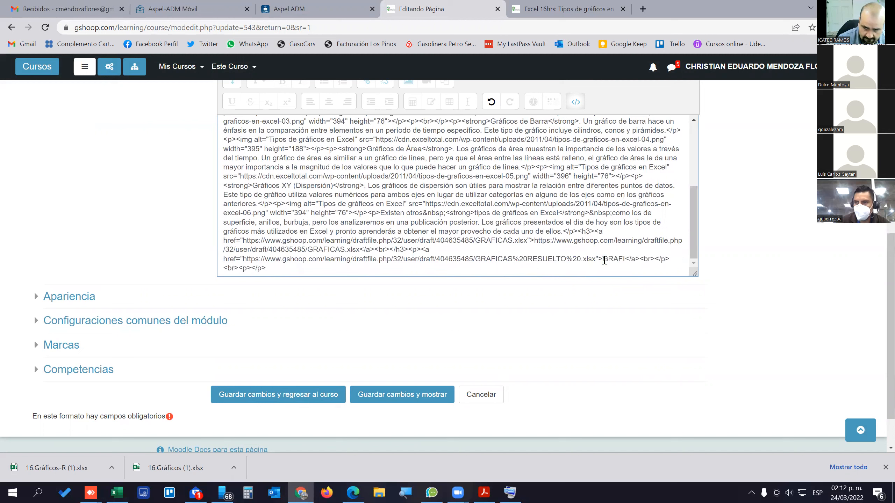
type("RESUELTO")
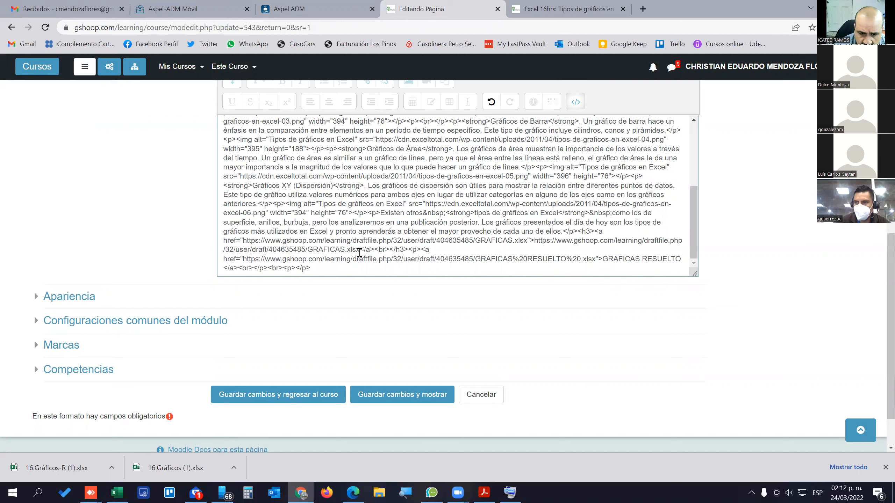
Replace the first link's displayed URL text with GRAFICAS in the HTML code.
left_click_drag(533, 241, 359, 249)
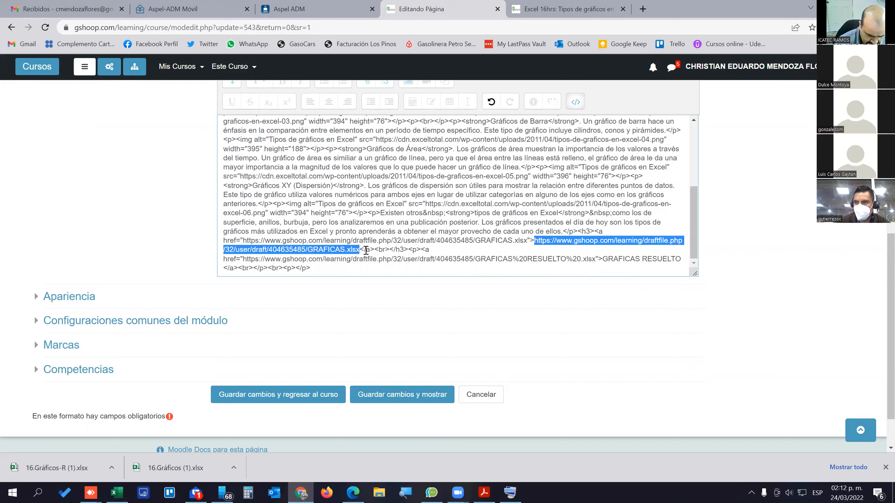
type("GRAFICAS")
key("BackSpace")
Return the page content to the visual editor, check both links, and save the changes and display the page.
scroll(352, 229, "up", 15)
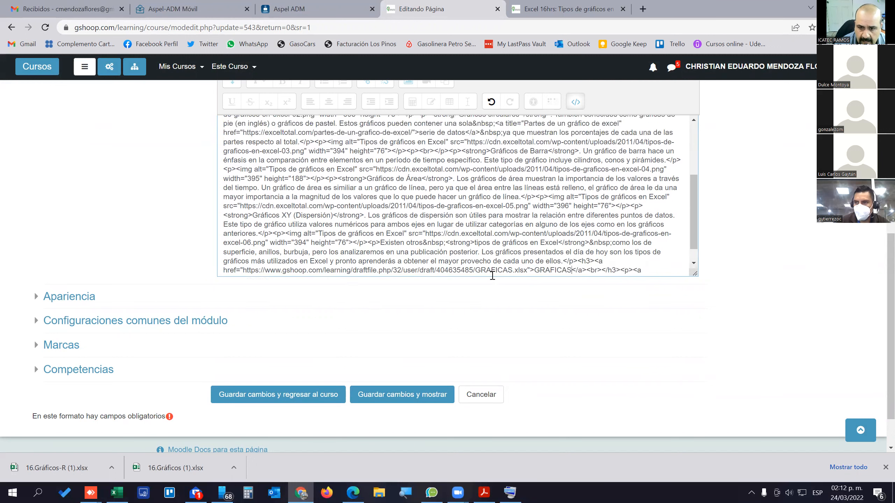
scroll(320, 373, "down", 1)
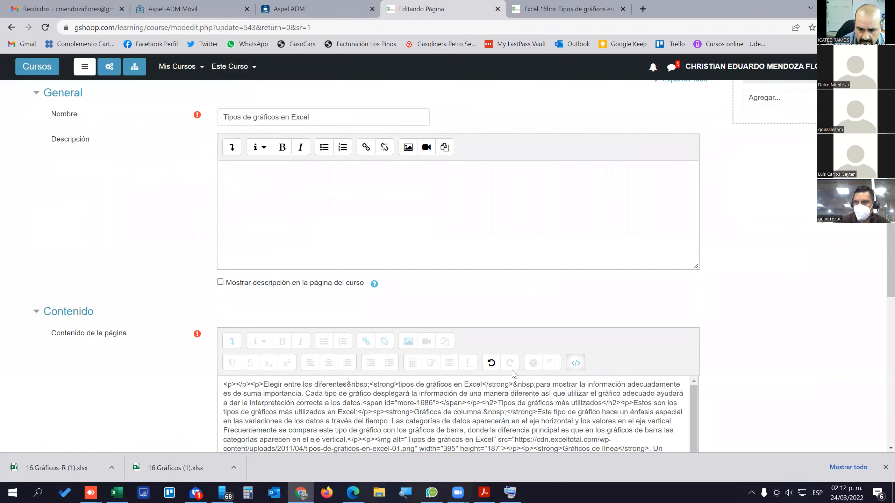
left_click(576, 360)
scroll(384, 307, "down", 10)
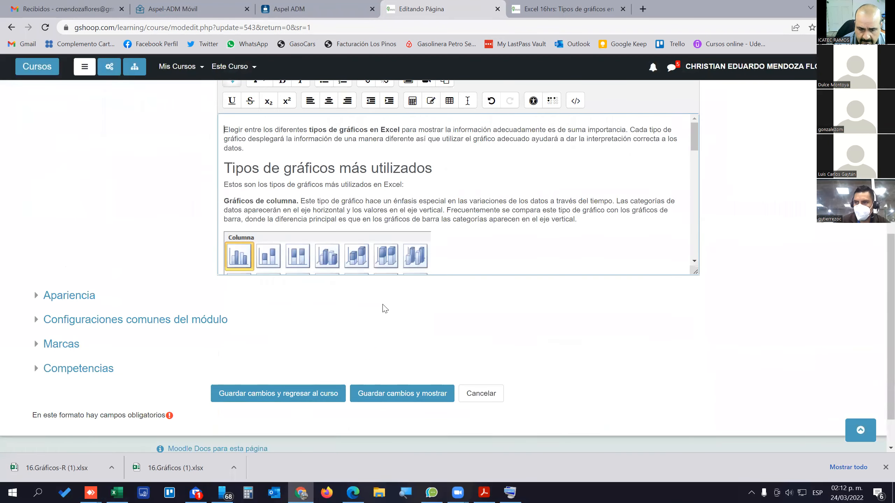
scroll(436, 171, "down", 10)
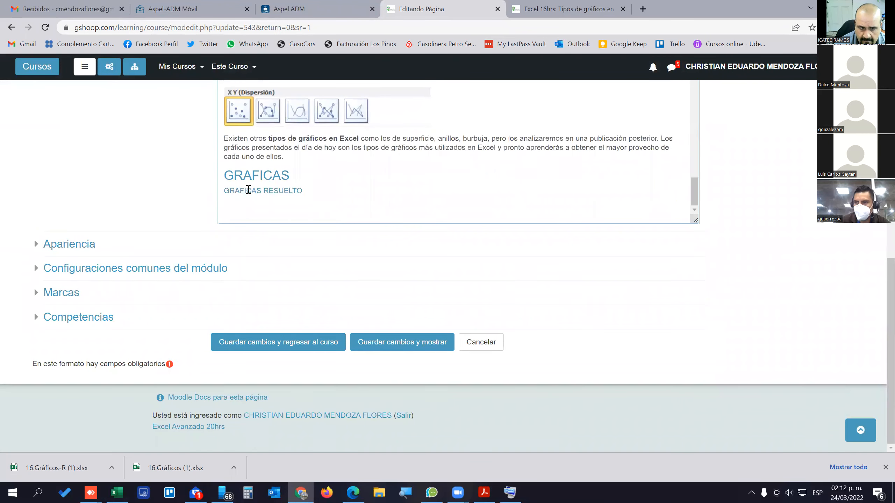
left_click(426, 346)
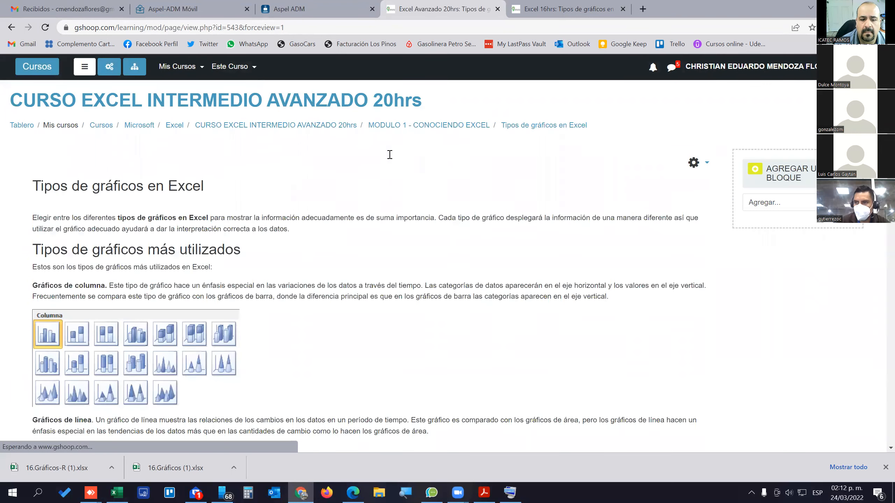
Download the GRAFICAS file from the saved page, check it in Excel and close it.
scroll(236, 258, "down", 15)
left_click(68, 270)
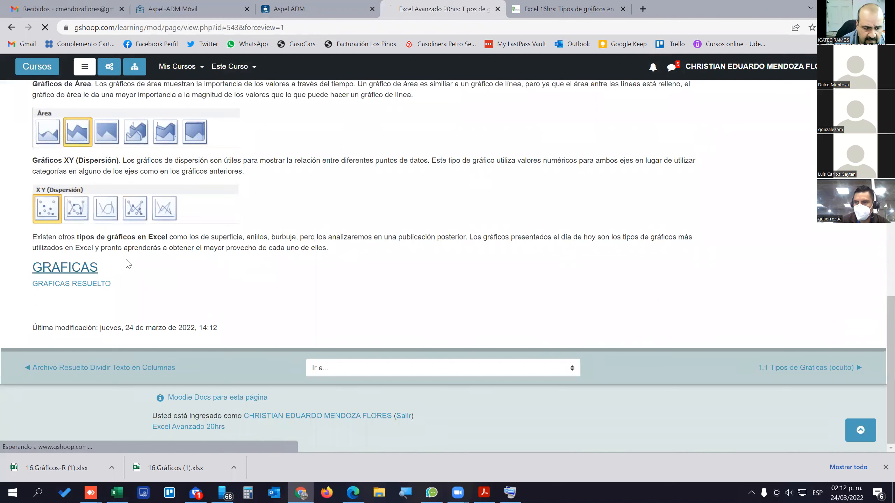
left_click(52, 467)
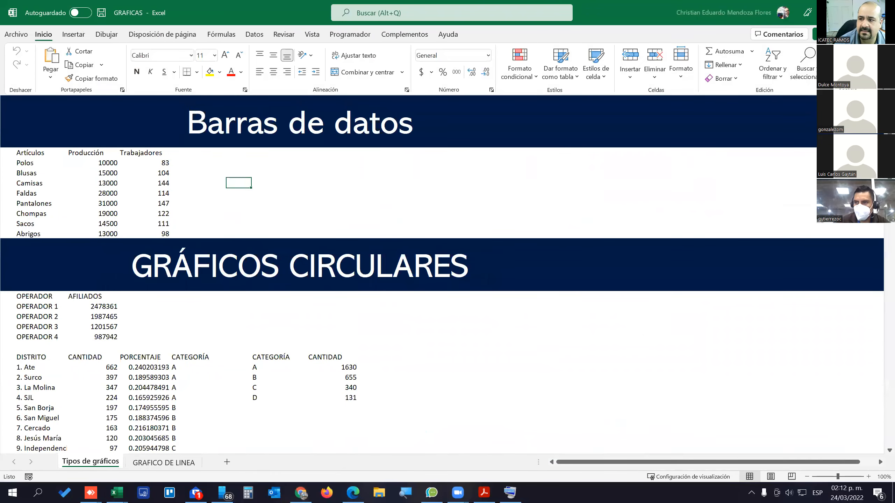
left_click(884, 12)
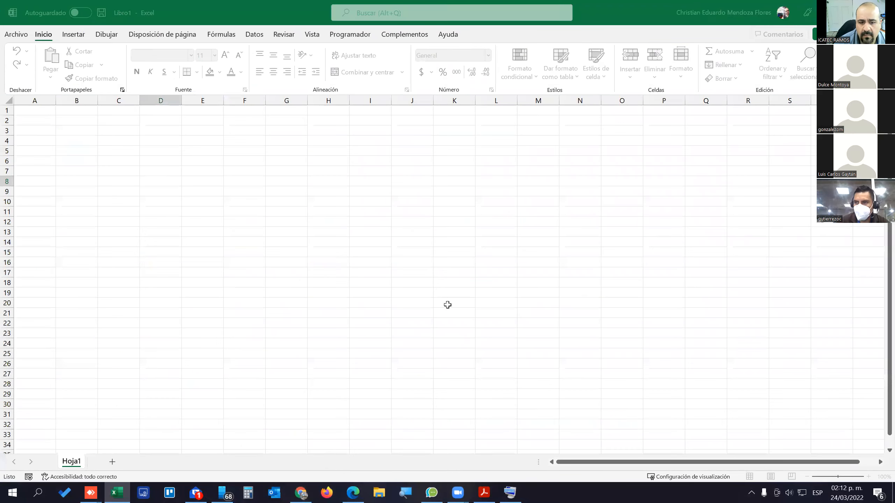
Go back to the course in Chrome, close the Excel 16hrs course tab and reload the Tipos de gráficos en Excel page.
left_click(354, 493)
left_click(306, 492)
scroll(224, 256, "up", 15)
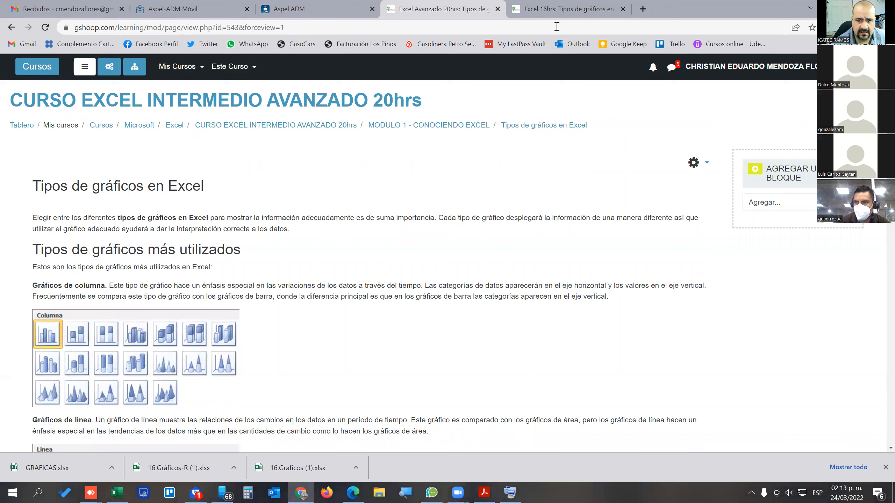
left_click(623, 9)
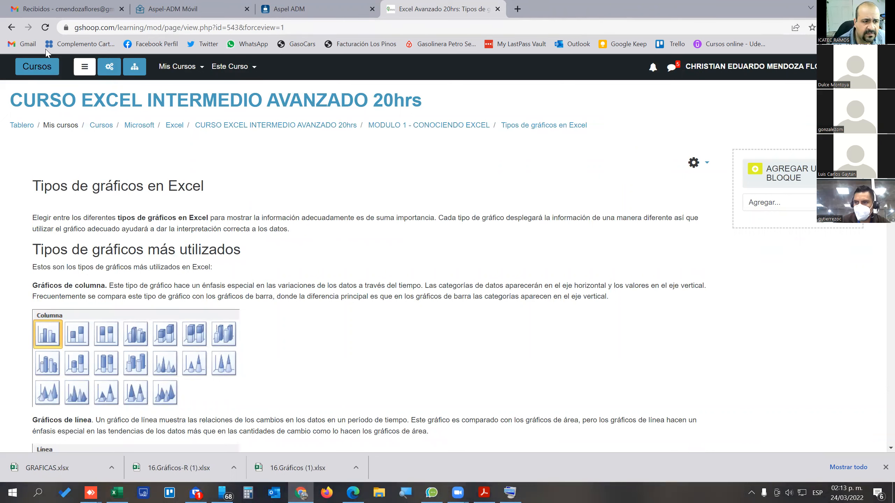
left_click(46, 28)
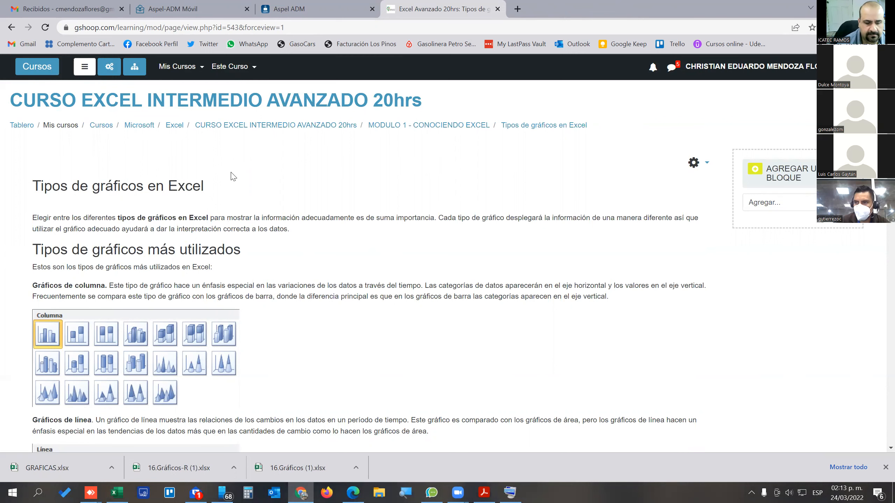
Download both the GRAFICAS and GRAFICAS RESUELTO files from the links at the end of the page.
scroll(214, 210, "down", 15)
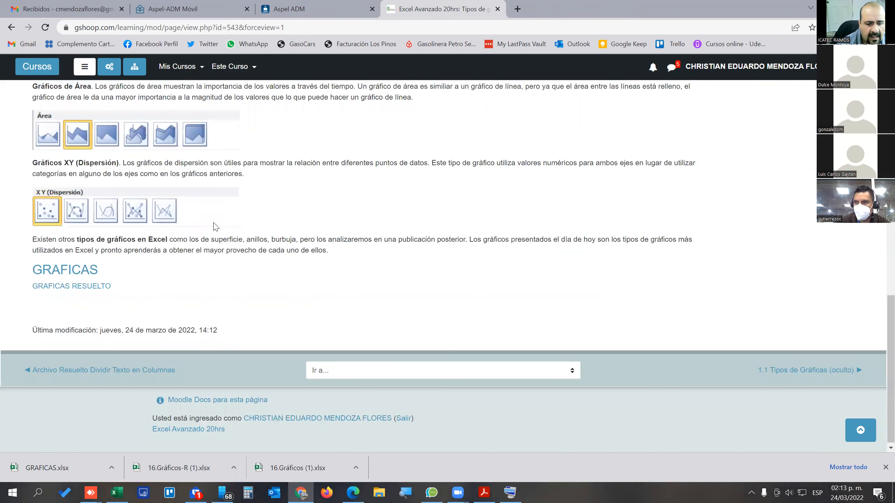
left_click(72, 269)
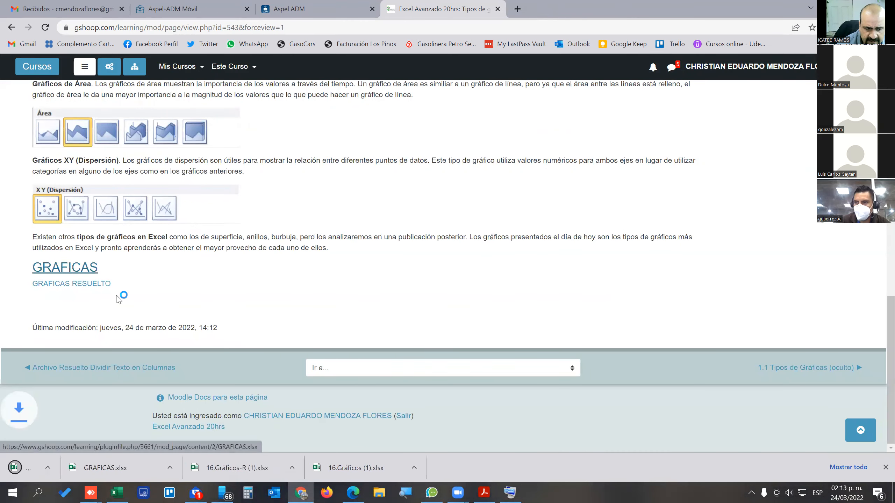
left_click(95, 287)
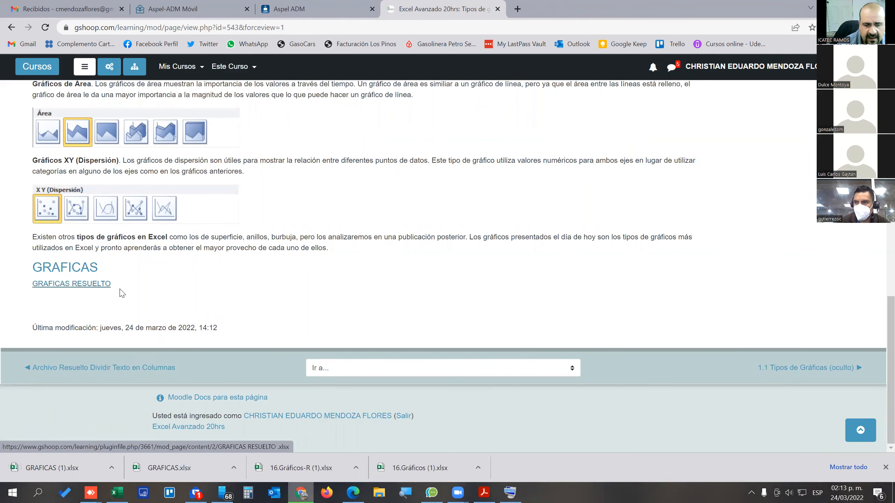
Open the downloaded GRAFICAS RESUELTO workbook in Excel, enable editing and look through the charts on the Tipos de gráficos sheet.
left_click(93, 476)
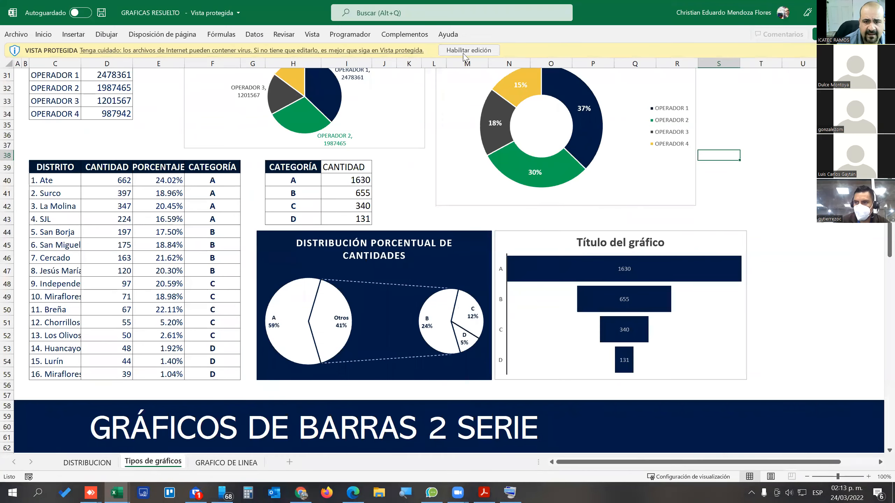
left_click(465, 52)
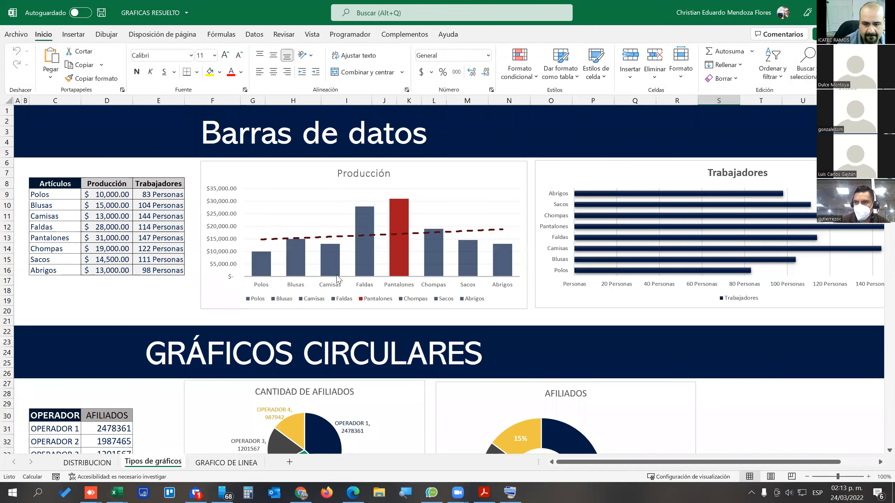
scroll(338, 280, "down", 20)
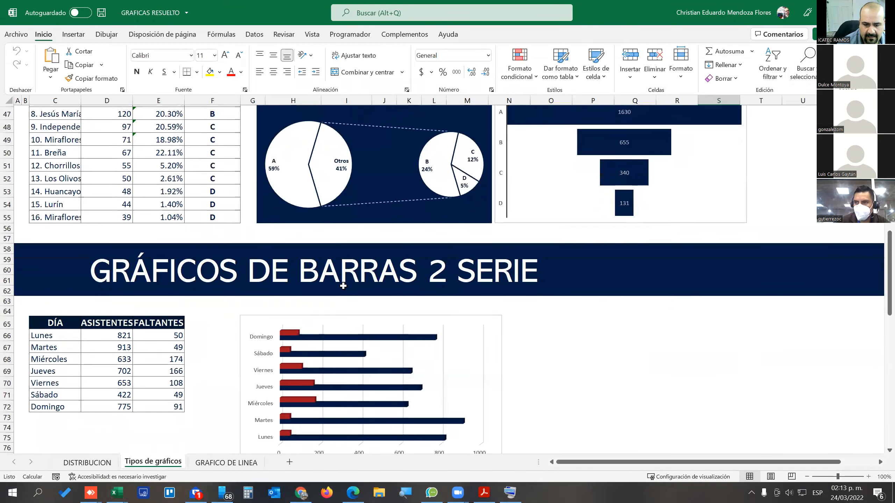
scroll(344, 286, "down", 15)
scroll(369, 334, "up", 6)
scroll(368, 334, "up", 20)
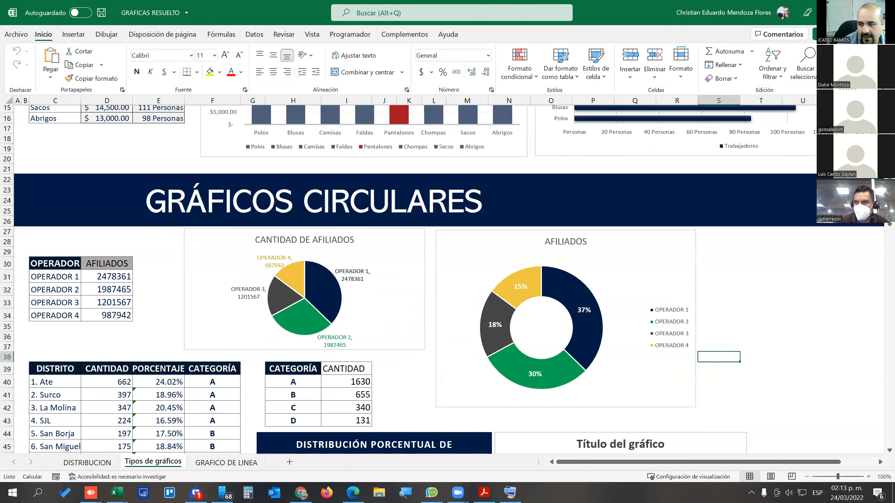
Switch to the blank workbook and open the GRAFICAS workbook from the recent files.
key("ctrl+n")
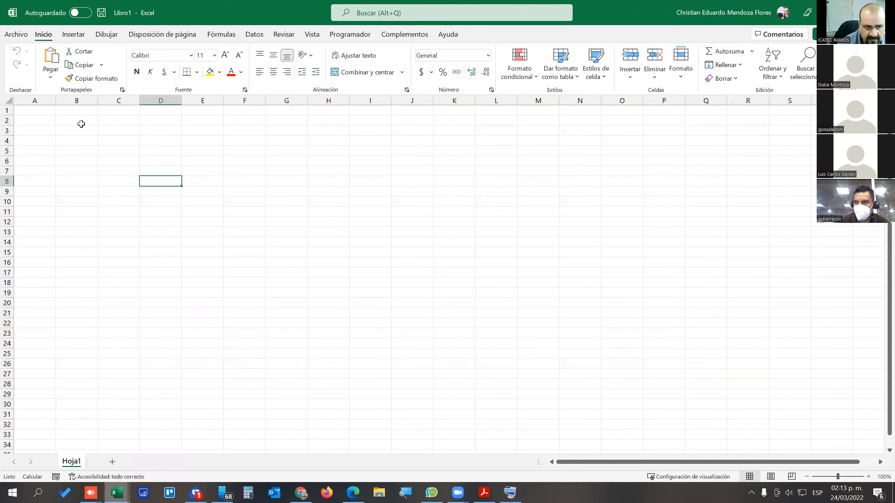
left_click(16, 34)
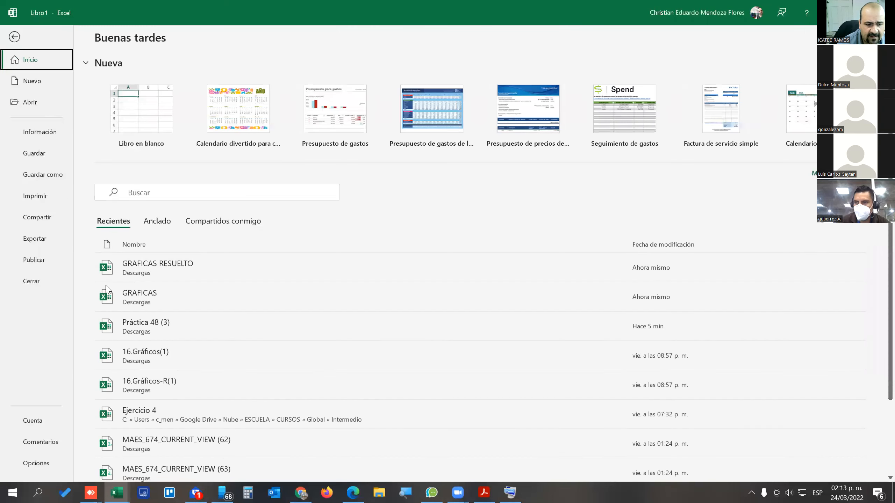
left_click(157, 296)
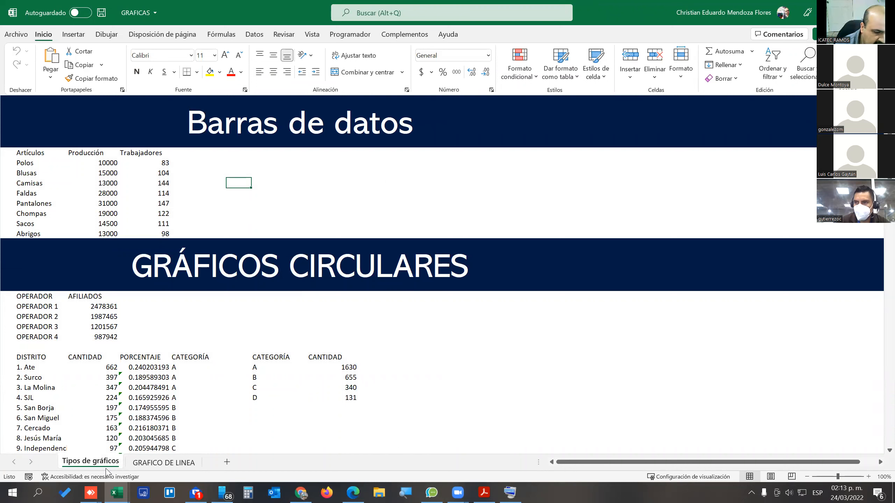
Switch to the GRAFICAS RESUELTO workbook and examine the Producción and Trabajadores columns of the Barras de datos table.
left_click(117, 493)
left_click(164, 462)
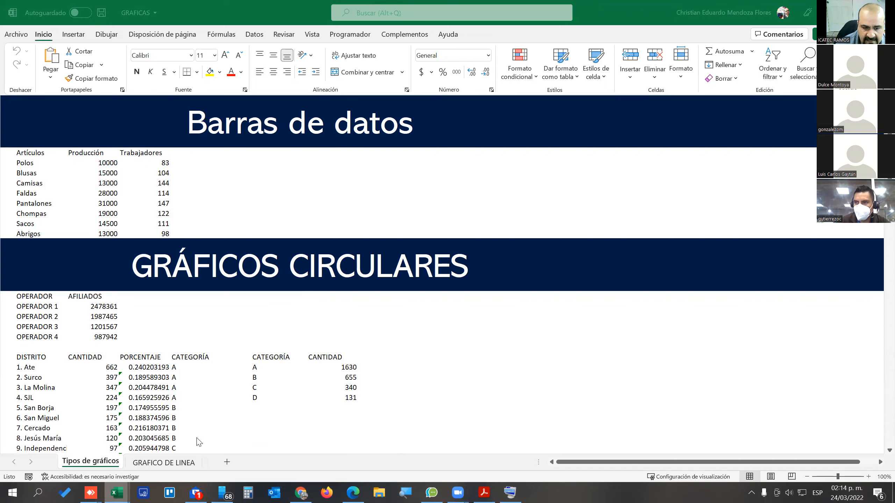
scroll(354, 265, "up", 1)
scroll(353, 263, "up", 5)
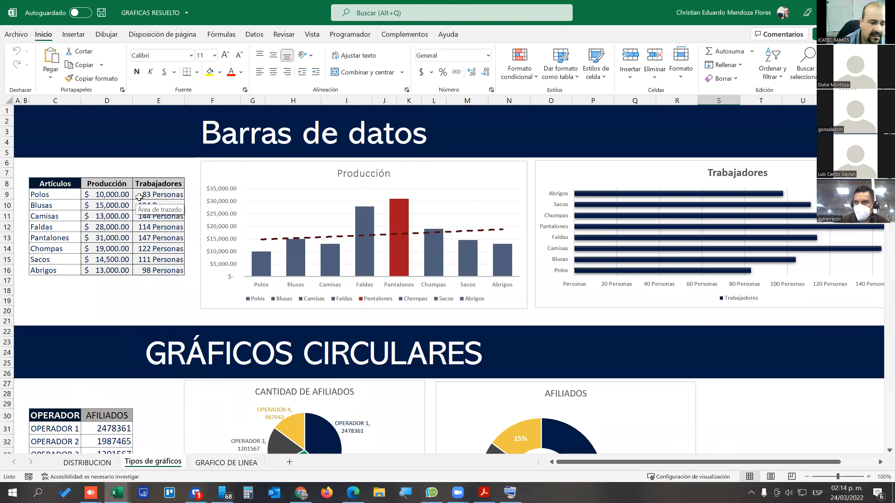
left_click(102, 196)
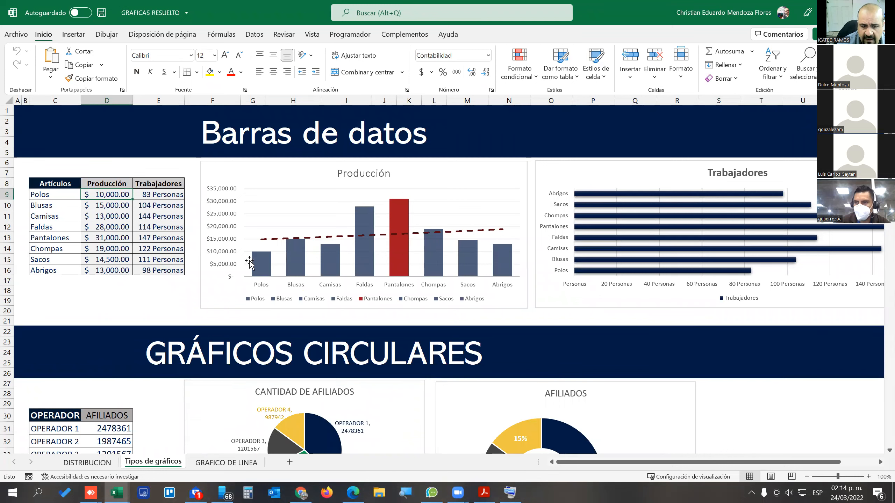
left_click(106, 183)
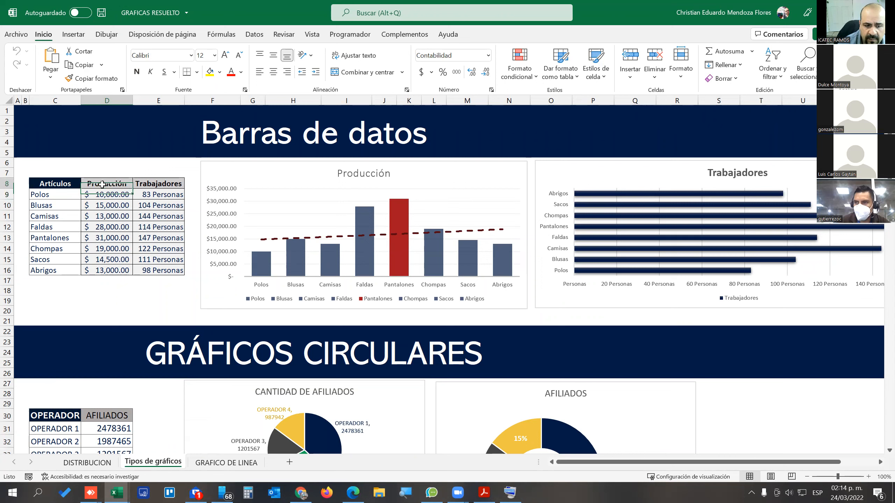
left_click(150, 184)
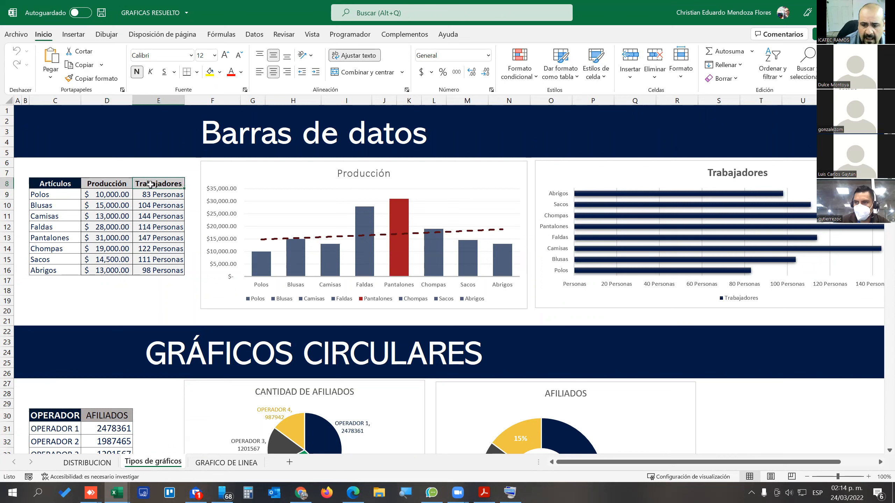
Compare the Polos and Blusas figures in the Barras de datos table with the Producción and Trabajadores charts.
left_click(108, 197)
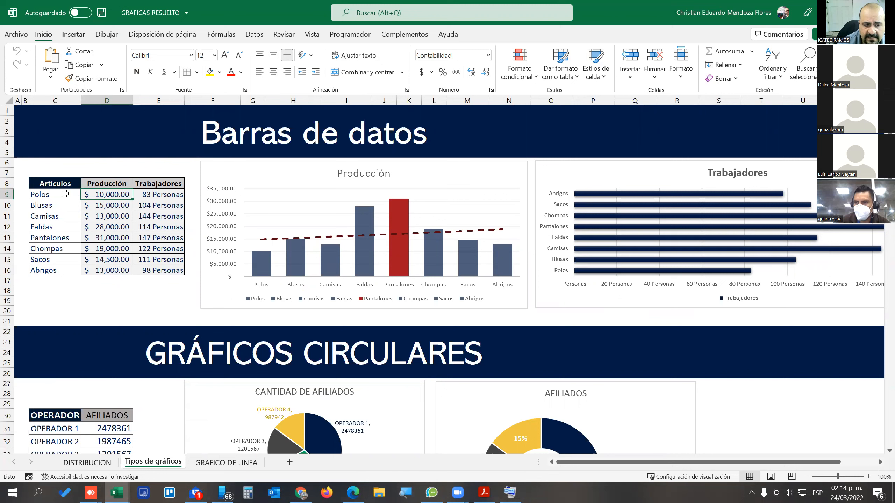
left_click(148, 197)
left_click(116, 194)
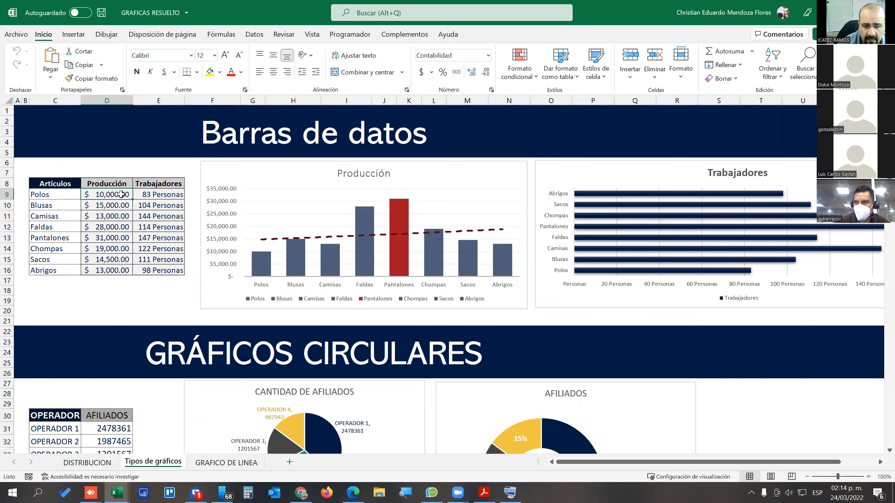
left_click(170, 196)
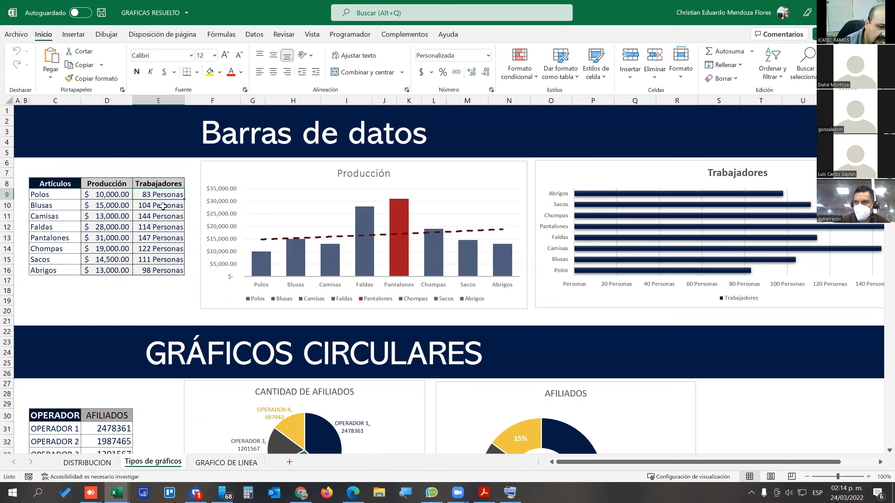
left_click(163, 207)
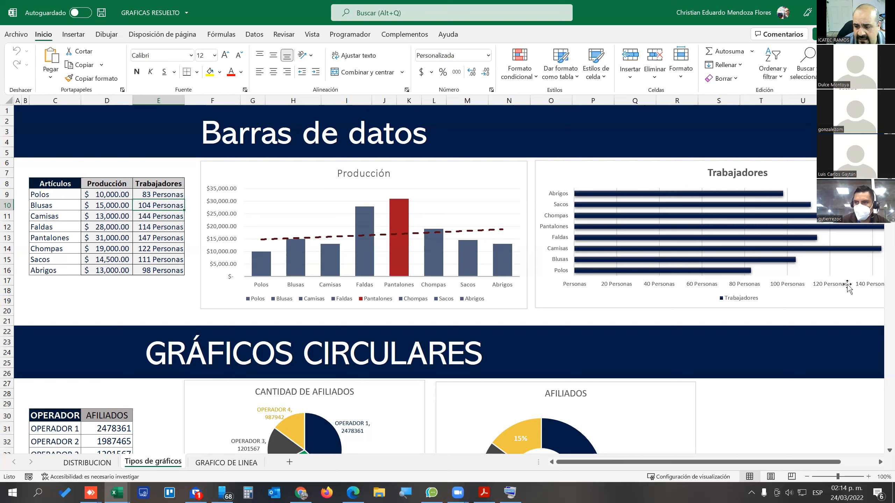
mouse_move(701, 240)
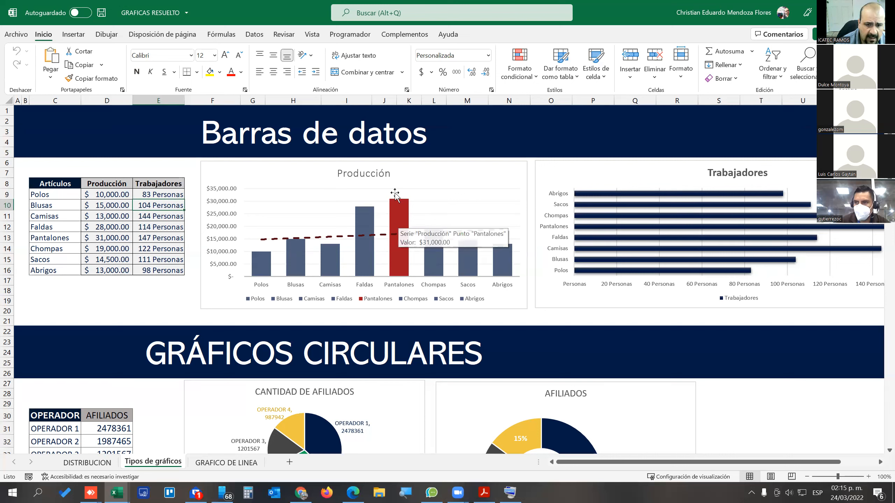
mouse_move(400, 221)
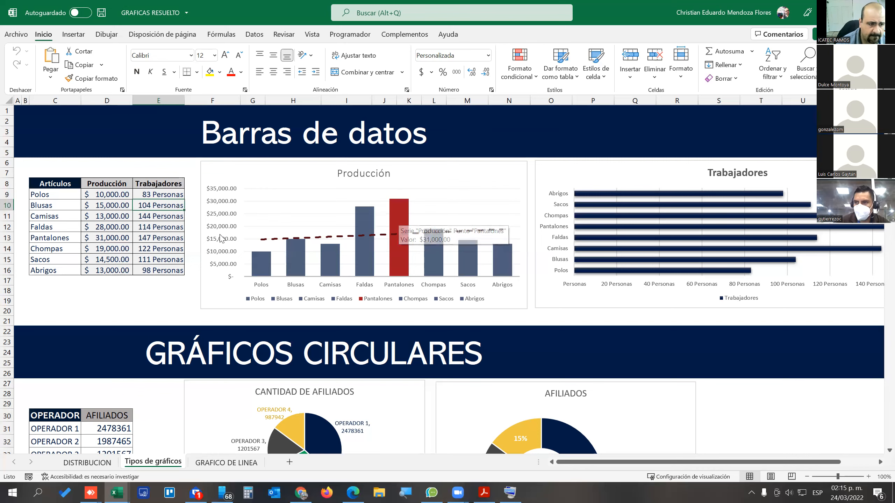
Examine the Gráficos circulares section, comparing the district table's categories with the CATEGORÍA and CANTIDAD summary.
scroll(289, 226, "down", 1)
scroll(289, 227, "down", 6)
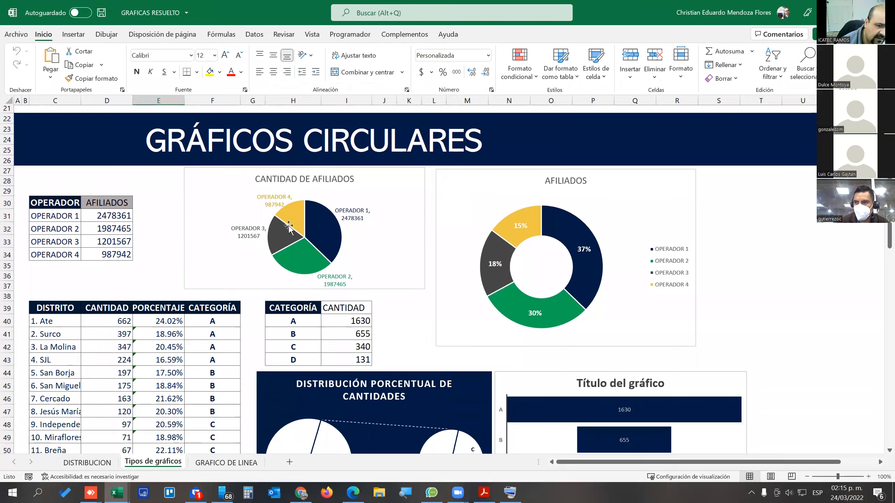
scroll(289, 226, "down", 1)
scroll(296, 223, "up", 1)
scroll(308, 218, "down", 1)
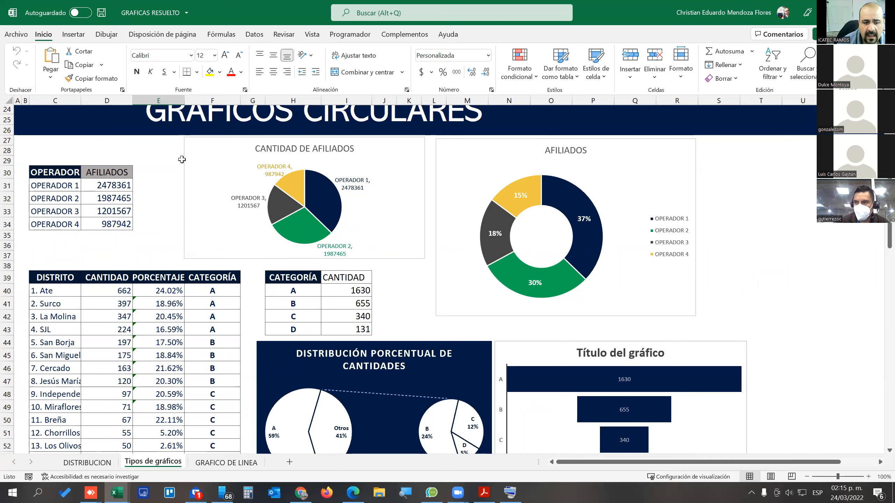
scroll(182, 159, "down", 3)
mouse_move(53, 201)
left_mouse_down()
mouse_move(212, 206)
mouse_move(193, 391)
left_mouse_up()
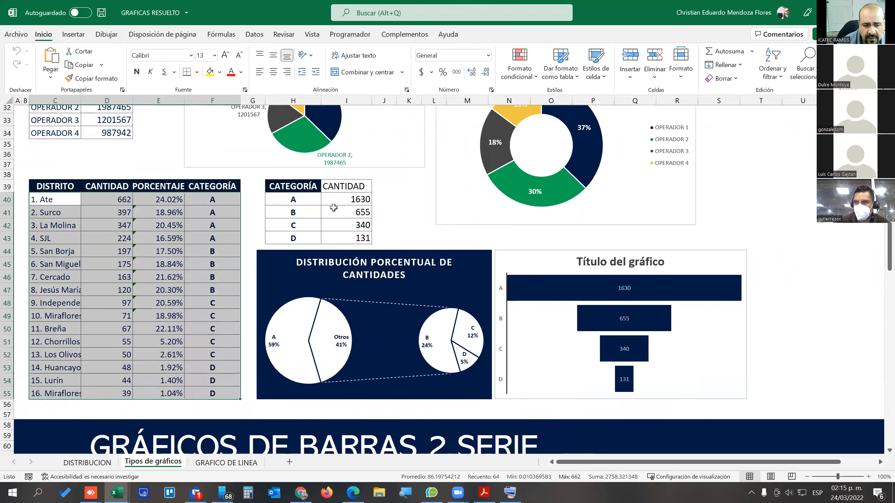
left_click_drag(345, 201, 345, 233)
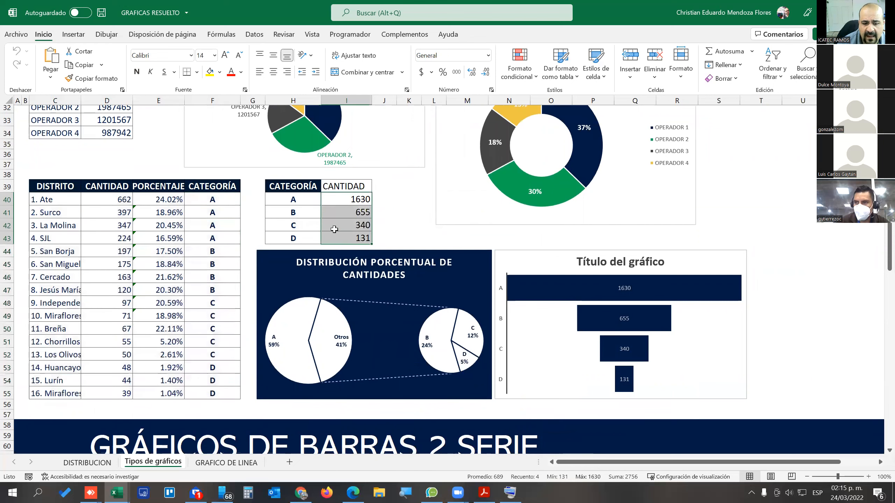
left_click_drag(212, 199, 206, 392)
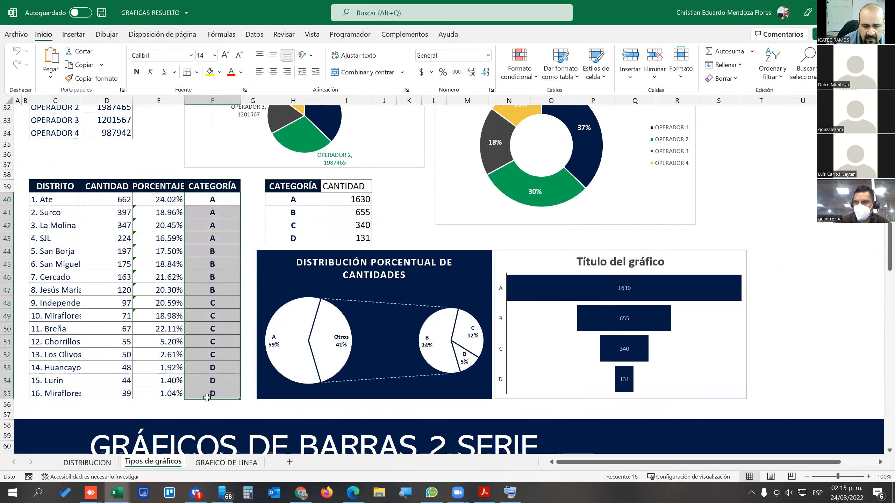
left_click(293, 202)
left_click_drag(293, 208, 293, 227)
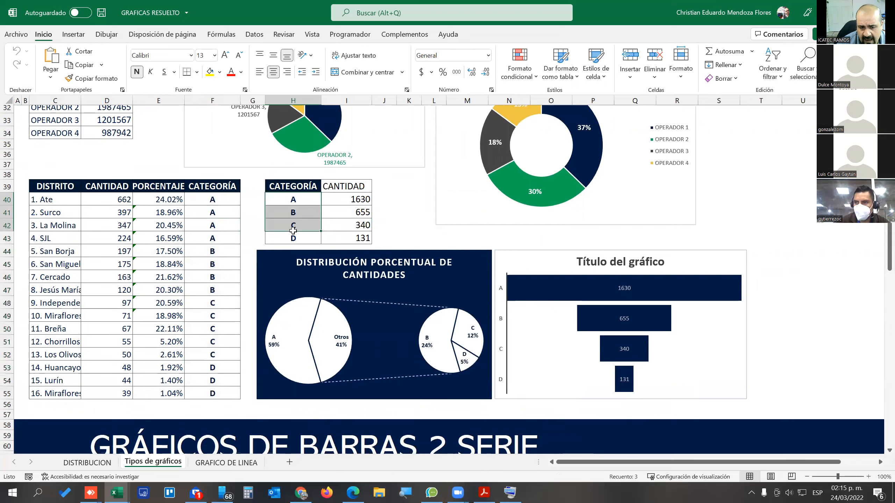
Compare the OPERADOR table with the Cantidad de afiliados pie chart and the Afiliados doughnut chart.
scroll(426, 181, "up", 2)
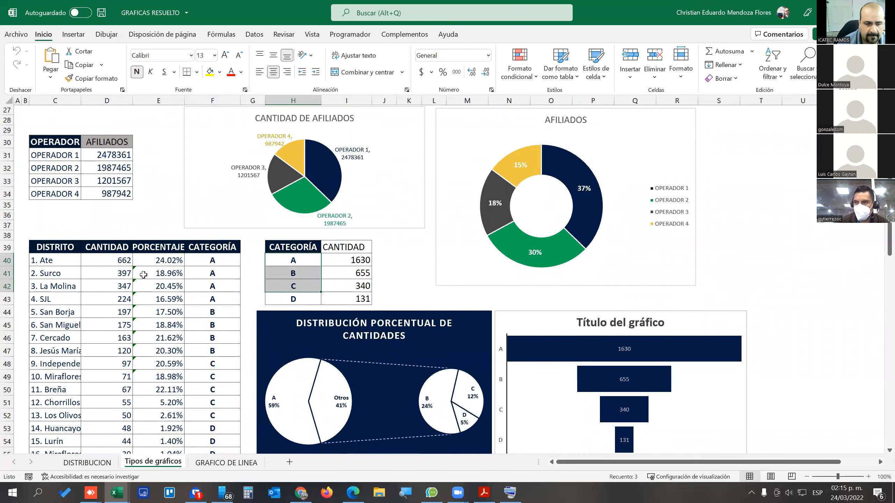
scroll(314, 349, "down", 2)
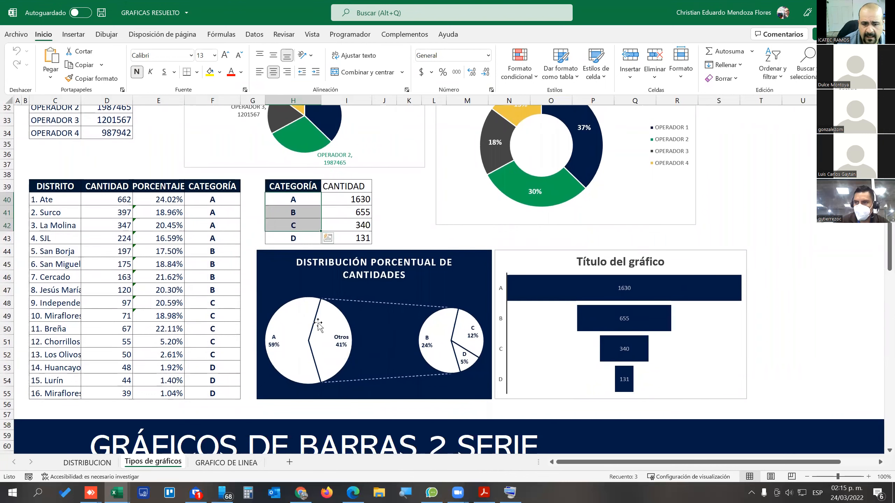
scroll(211, 257, "up", 2)
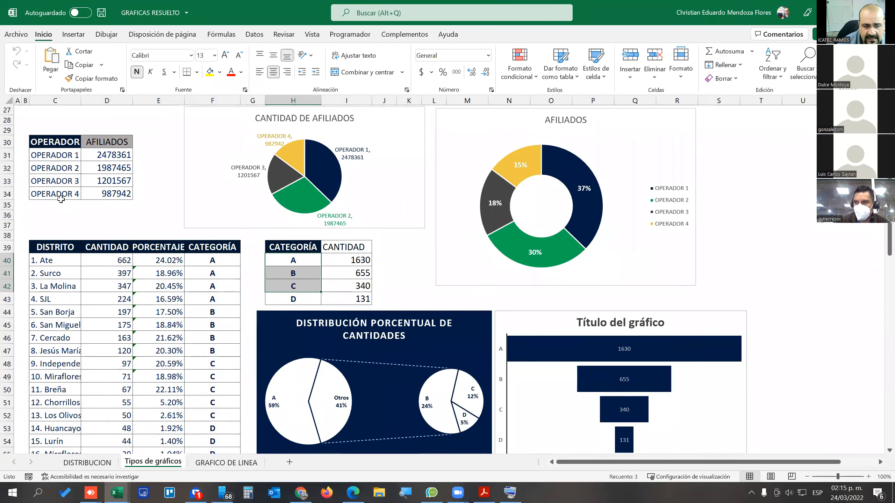
left_click_drag(66, 159, 62, 195)
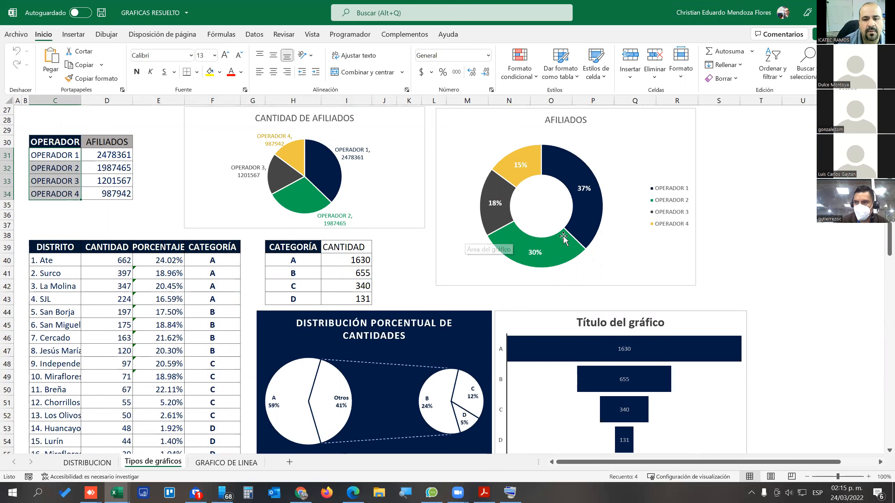
scroll(472, 231, "up", 2)
scroll(479, 227, "down", 1)
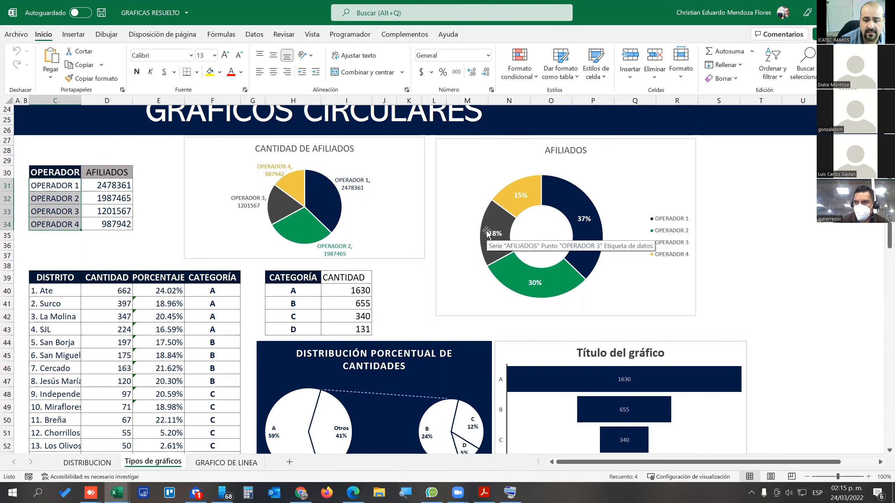
Examine the category funnel chart and the ASISTENTES and FALTANTES data beside the two-series bar chart.
scroll(487, 233, "down", 4)
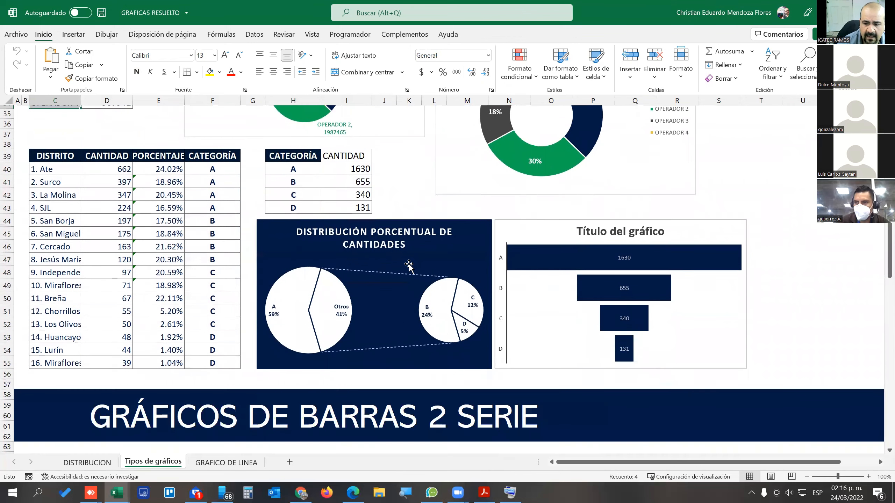
left_click(536, 228)
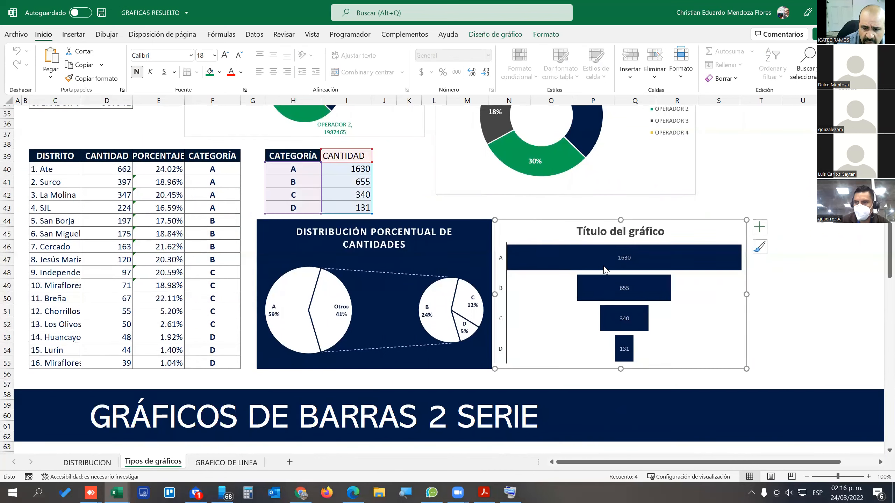
mouse_move(602, 269)
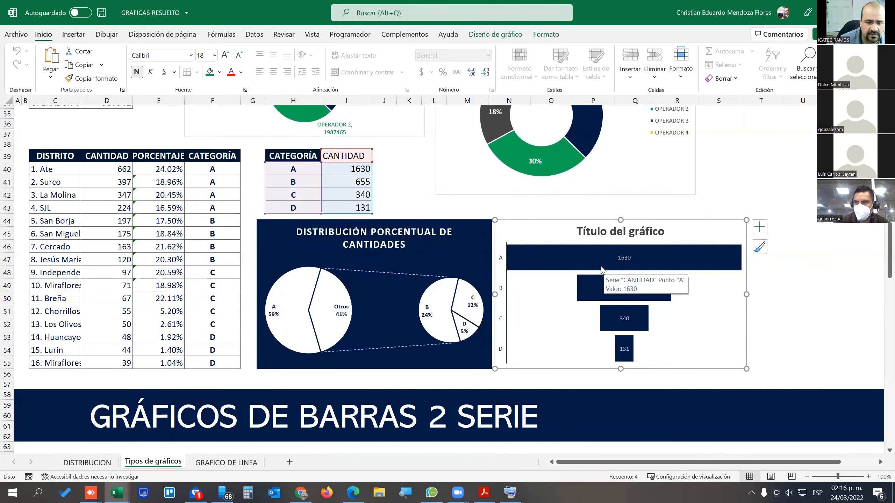
scroll(324, 314, "down", 5)
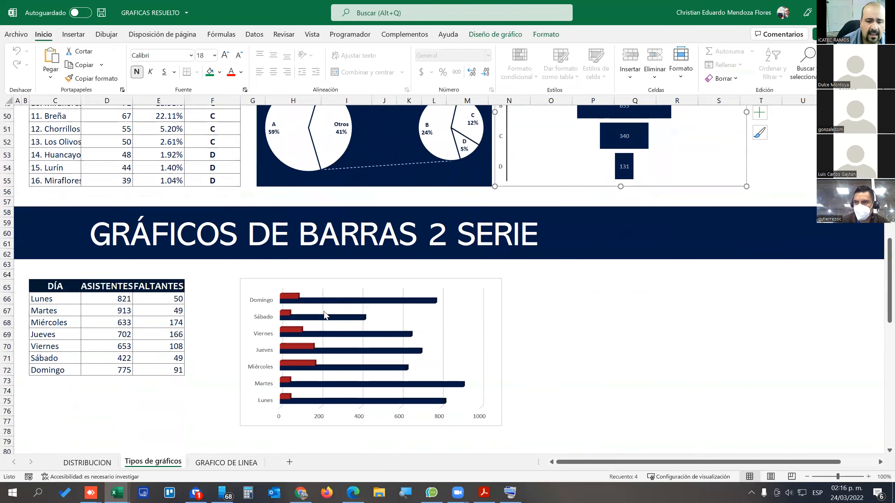
scroll(324, 314, "down", 1)
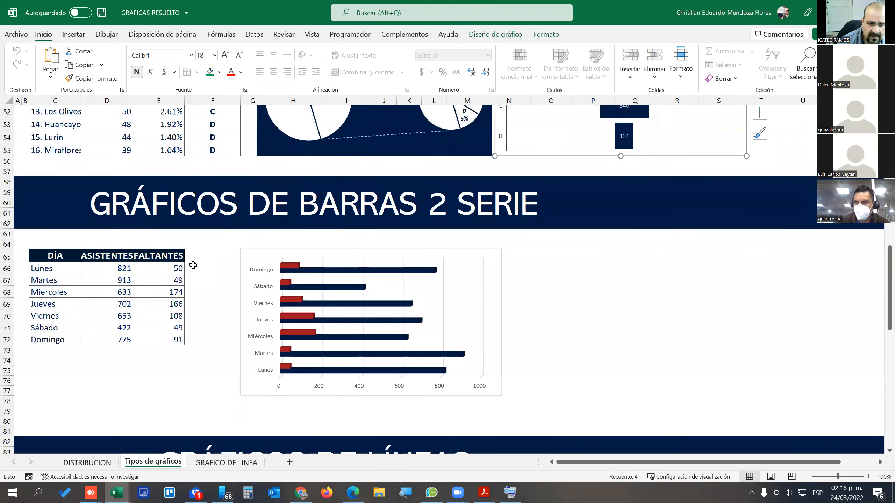
scroll(275, 281, "down", 1)
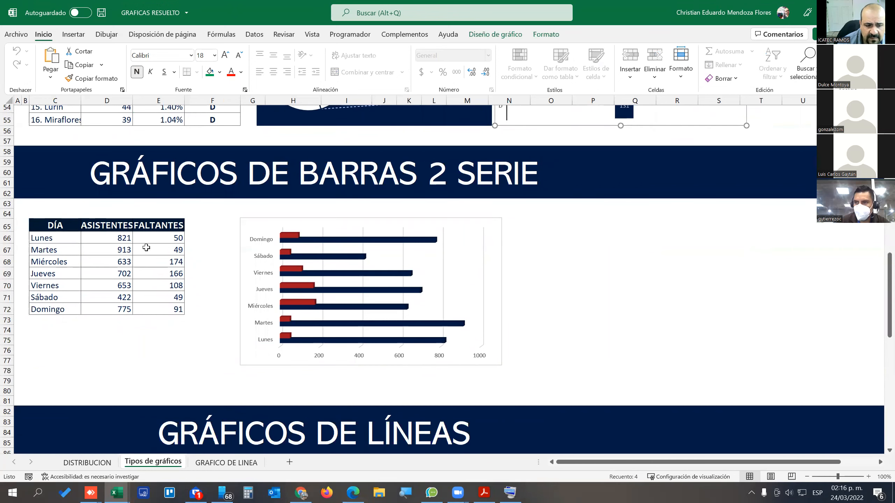
left_click_drag(117, 239, 164, 307)
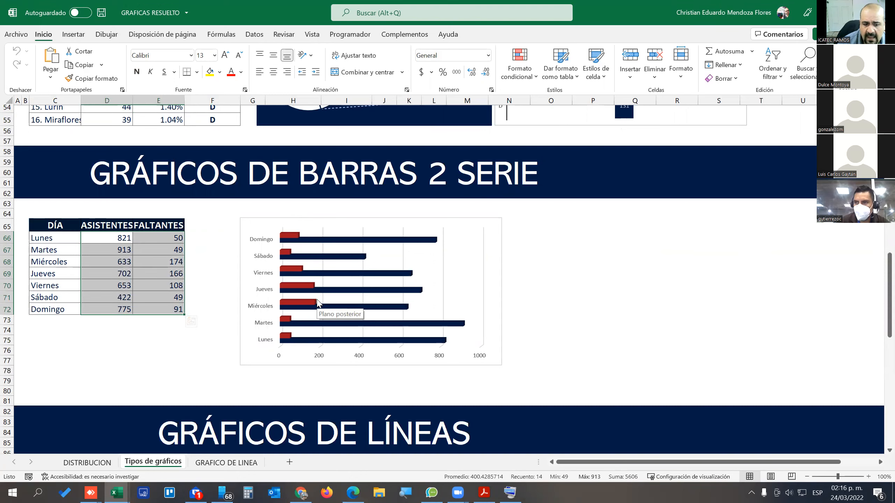
Revisit the Trabajadores data in the Barras de datos table and look over the sales table under Gráficos de líneas.
scroll(317, 301, "up", 9)
scroll(317, 299, "up", 7)
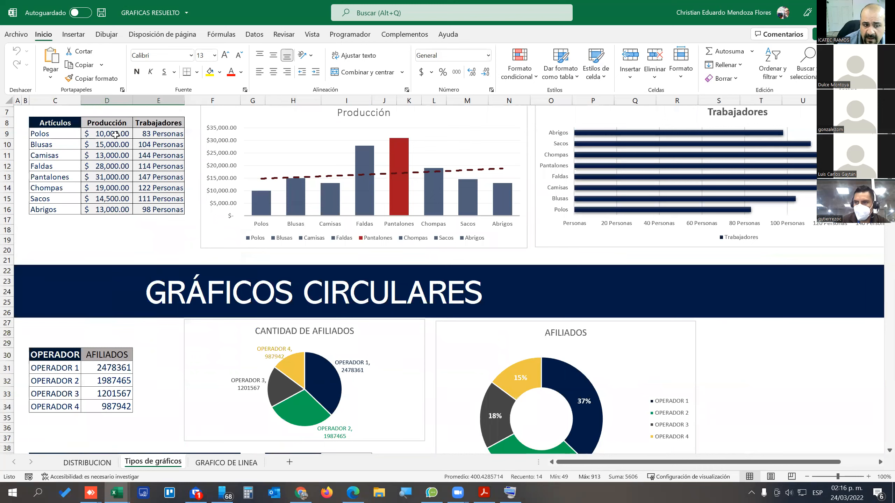
left_click(146, 133)
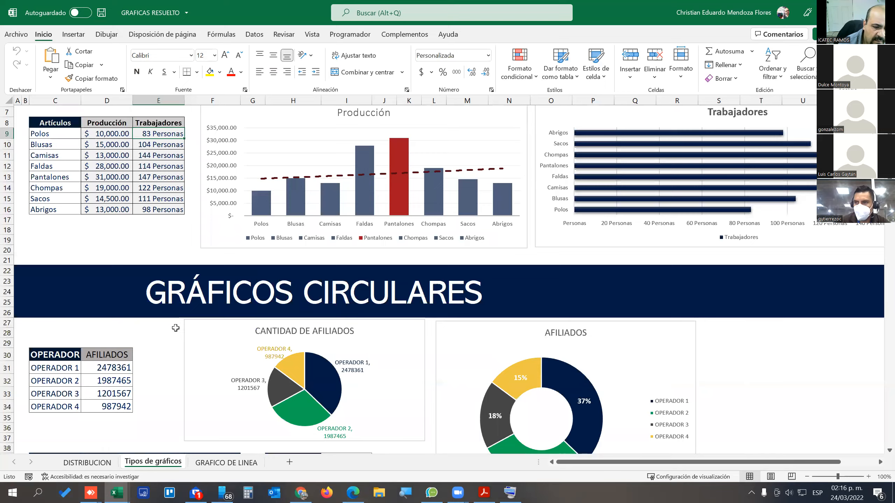
scroll(176, 332, "down", 16)
scroll(176, 334, "down", 10)
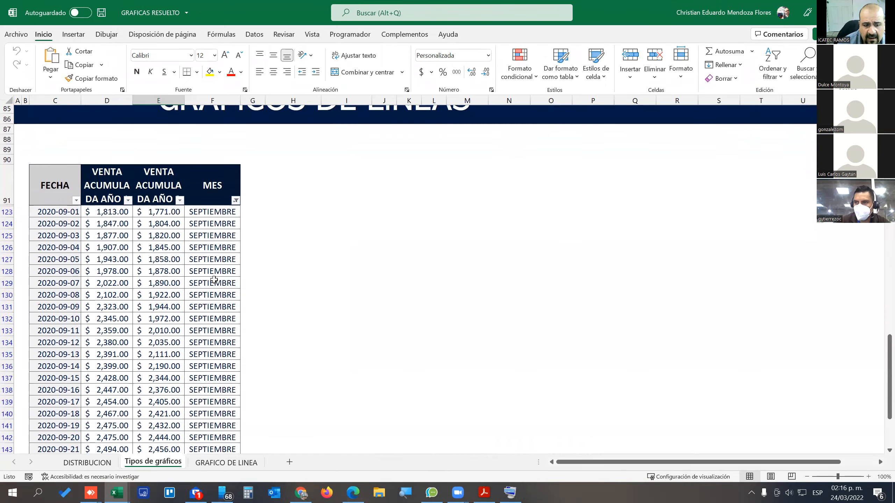
Filter the line chart on the GRAFICO DE LINEA sheet by AGOSTO and SEPTIEMBRE, and check the filtered sales table on Tipos de gráficos.
left_click(227, 463)
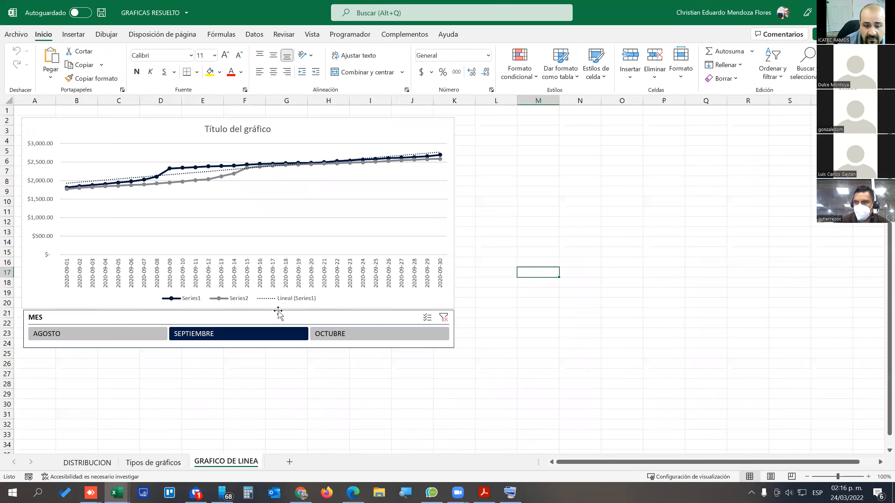
left_click(117, 335)
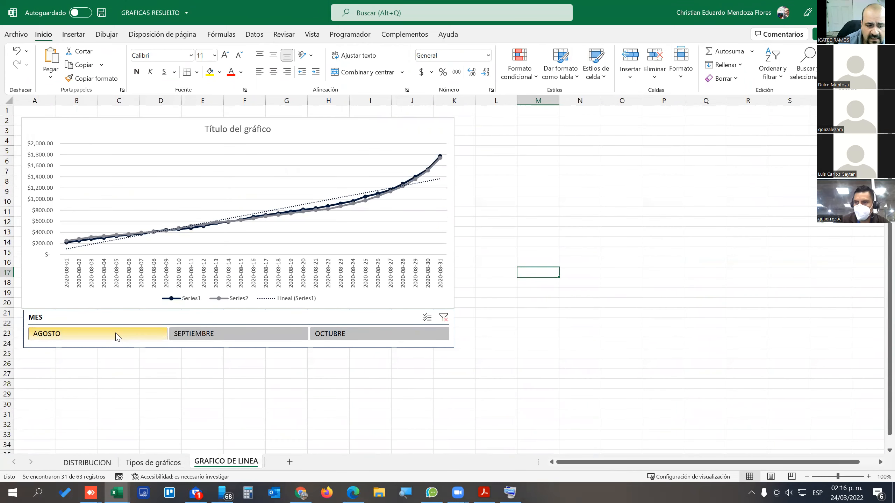
left_click(221, 337)
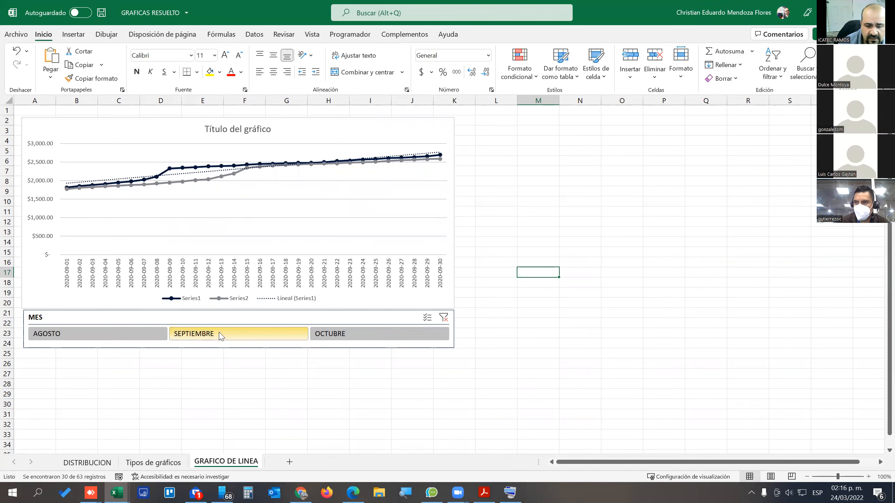
left_click(153, 462)
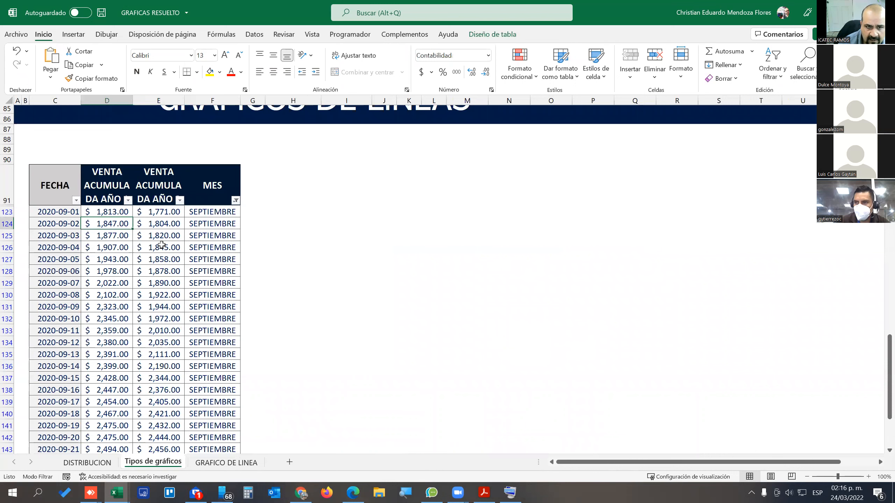
left_click(227, 462)
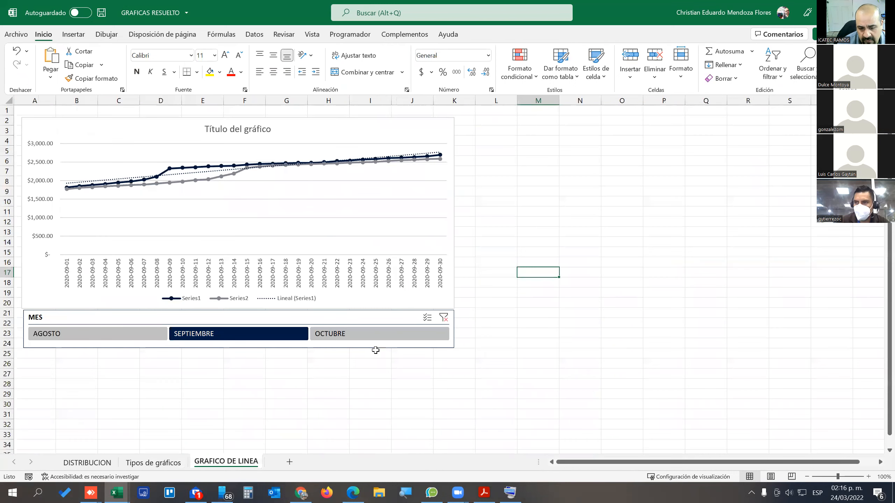
Cycle the MES slicer through the three months and leave the line chart filtered to OCTUBRE.
left_click(368, 335)
left_click(275, 335)
left_click(131, 335)
left_click(232, 338)
left_click(322, 336)
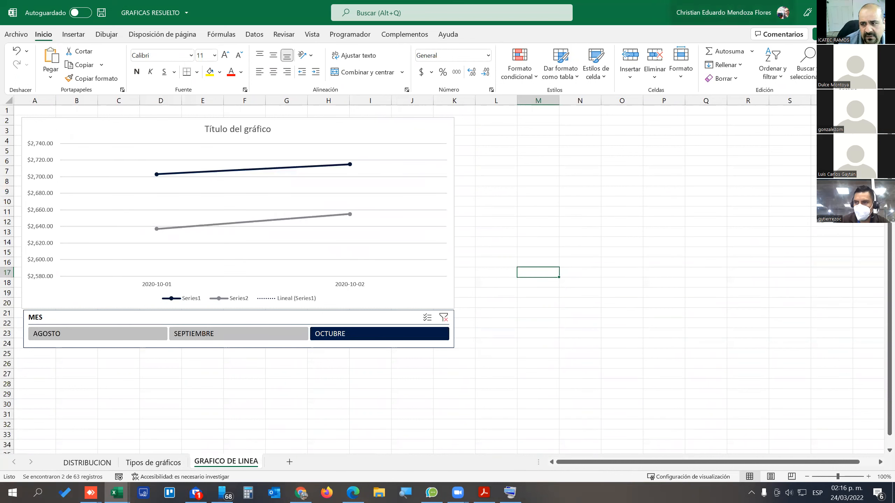
Switch to the GRAFICAS workbook and look over the unformatted tables on the Tipos de gráficos sheet.
key("alt+Tab")
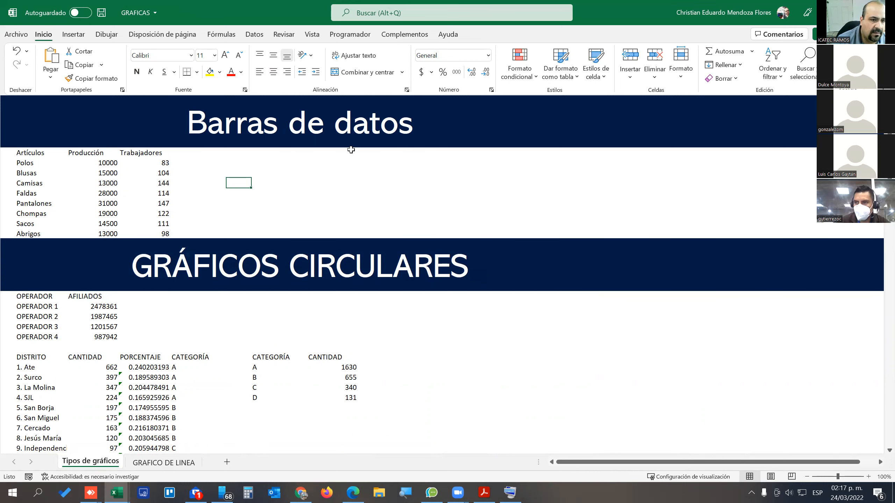
scroll(290, 224, "down", 3)
scroll(290, 224, "up", 3)
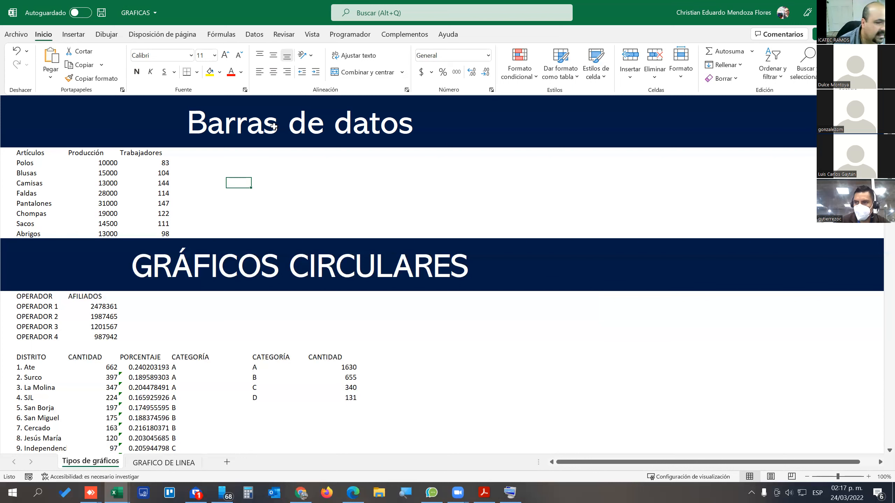
Show the formula bar, the row and column headings and the gridlines on the Tipos de gráficos sheet.
left_click(312, 35)
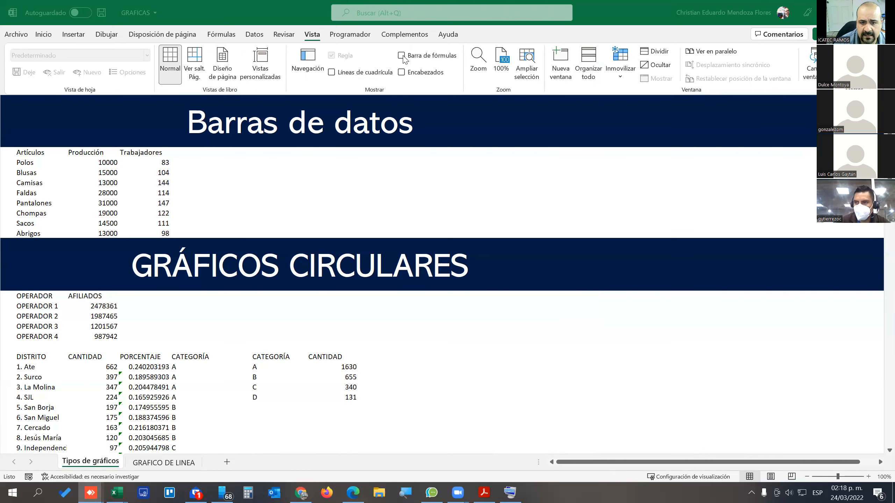
left_click(402, 76)
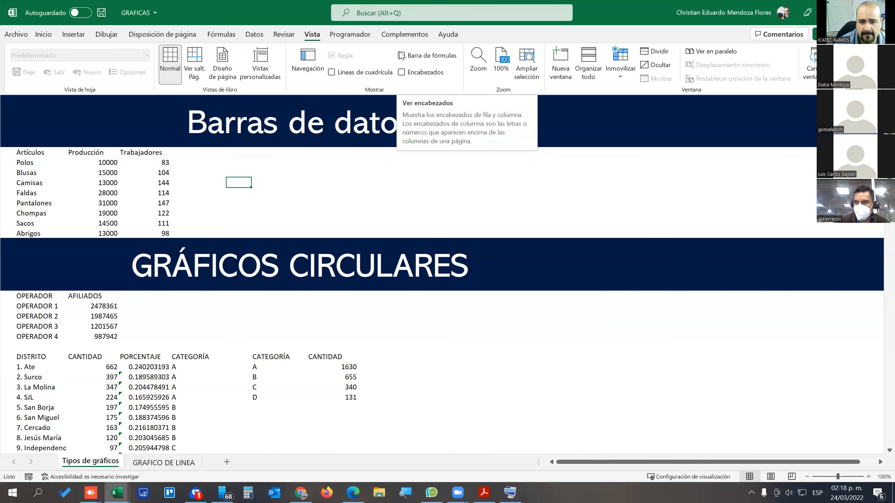
left_click(401, 55)
left_click(401, 72)
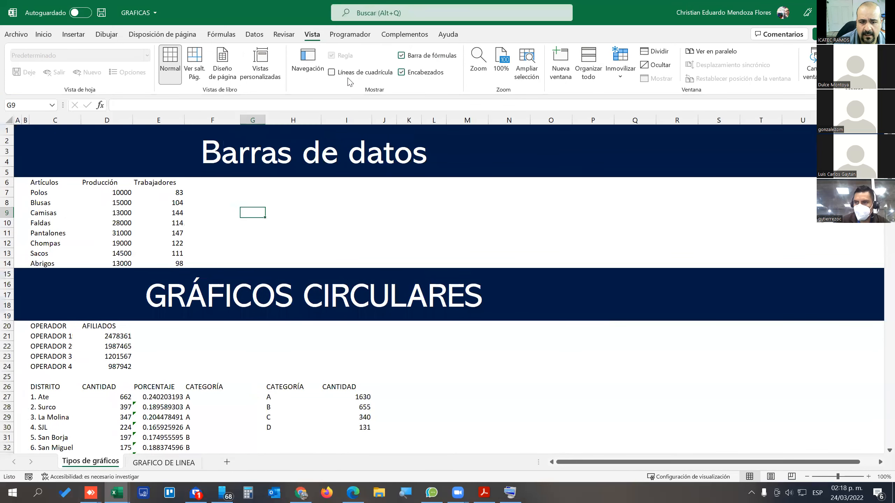
left_click(331, 72)
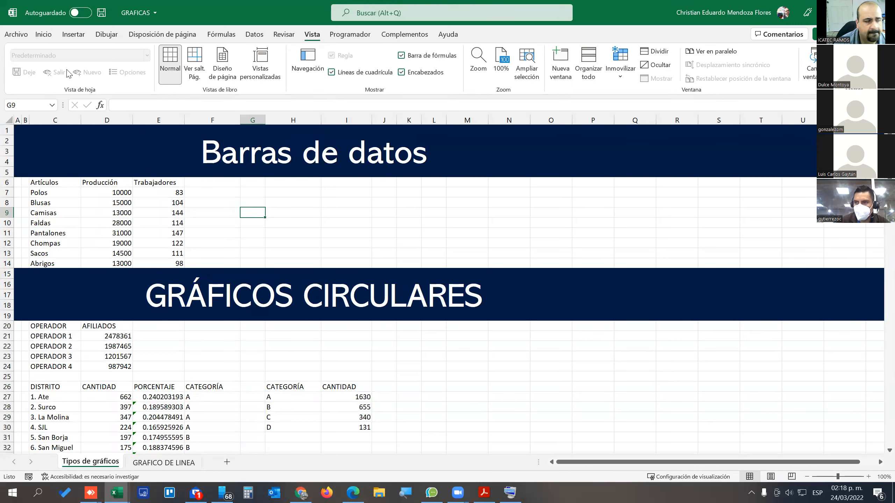
Check the remote Excel session in AnyDesk, then return to GRAFICAS and look over the tables on the Tipos de gráficos sheet.
key("alt+Tab")
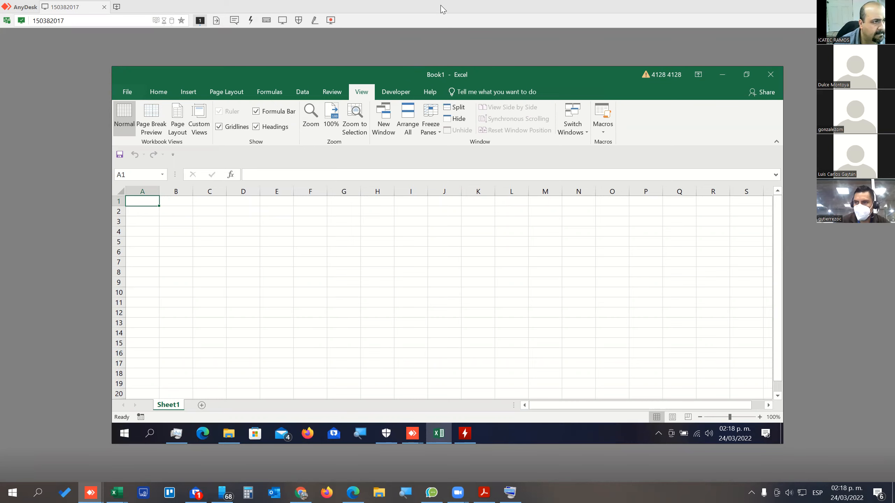
key("alt+Tab")
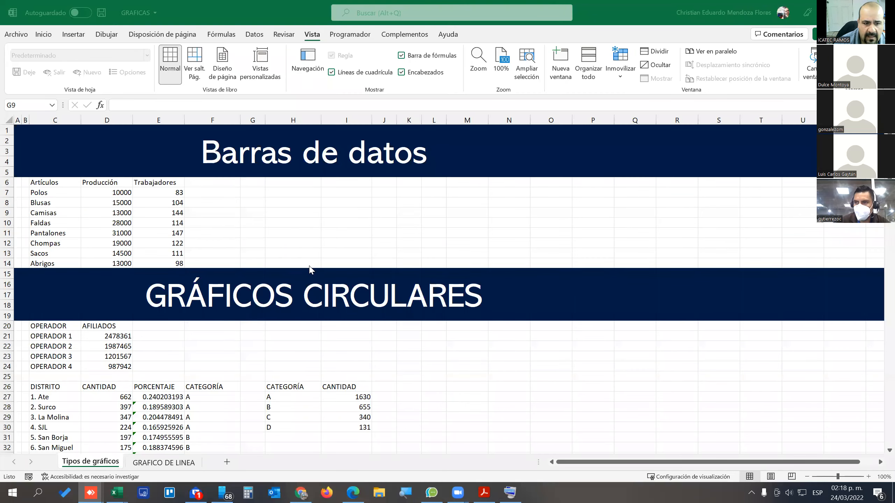
scroll(252, 212, "down", 6)
scroll(243, 257, "up", 6)
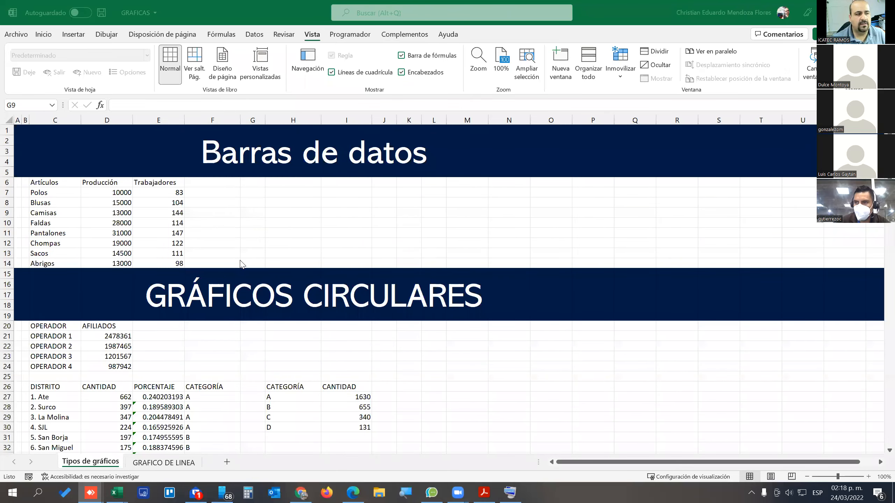
scroll(242, 265, "down", 8)
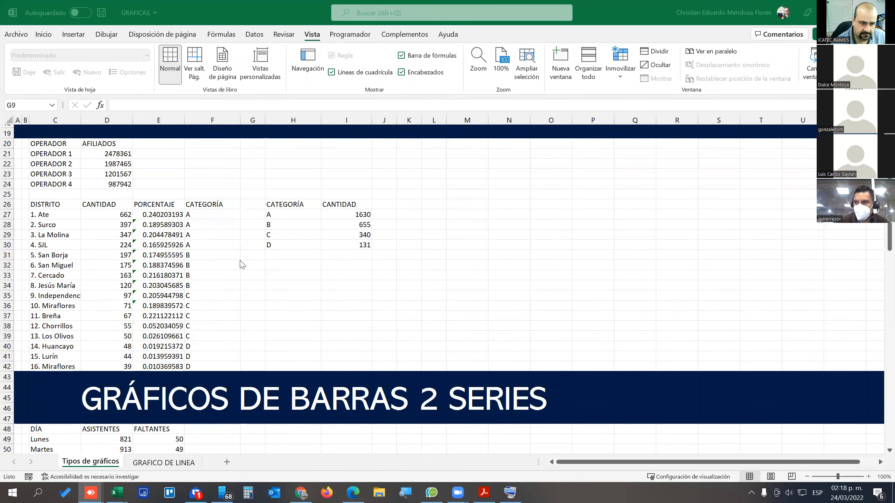
scroll(241, 264, "down", 7)
scroll(242, 264, "up", 15)
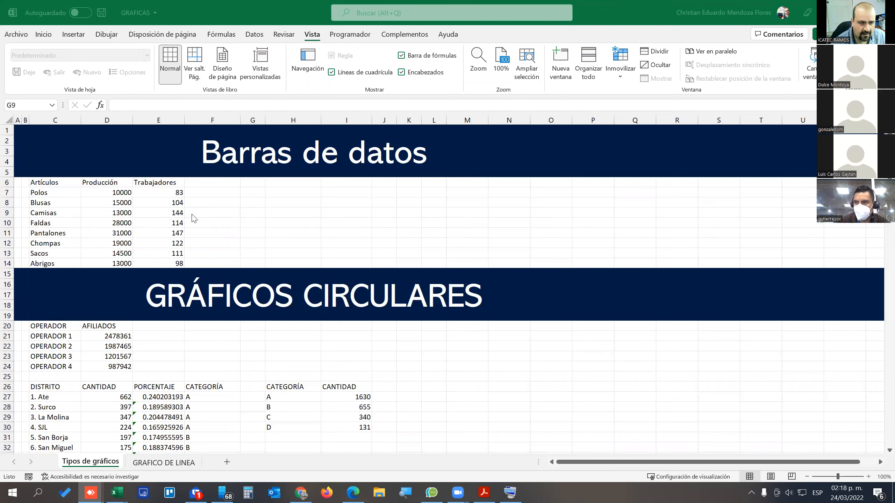
scroll(178, 226, "down", 3)
scroll(178, 225, "up", 3)
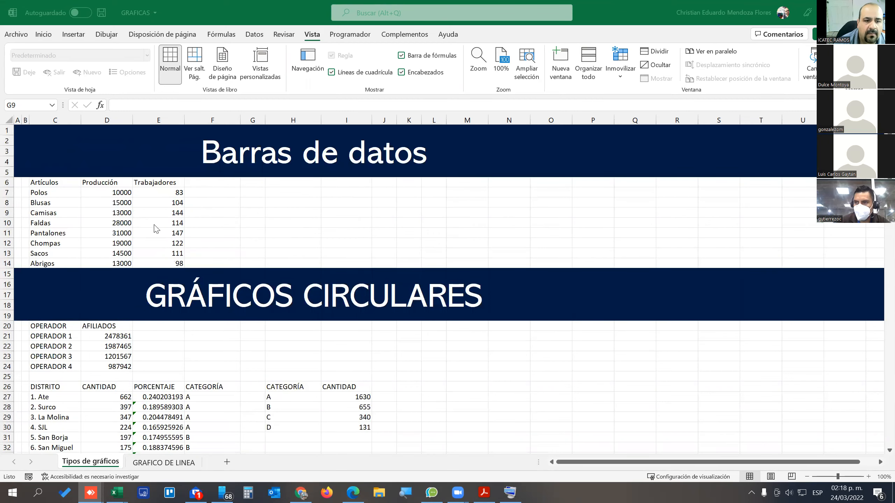
scroll(214, 243, "down", 2)
scroll(213, 244, "up", 2)
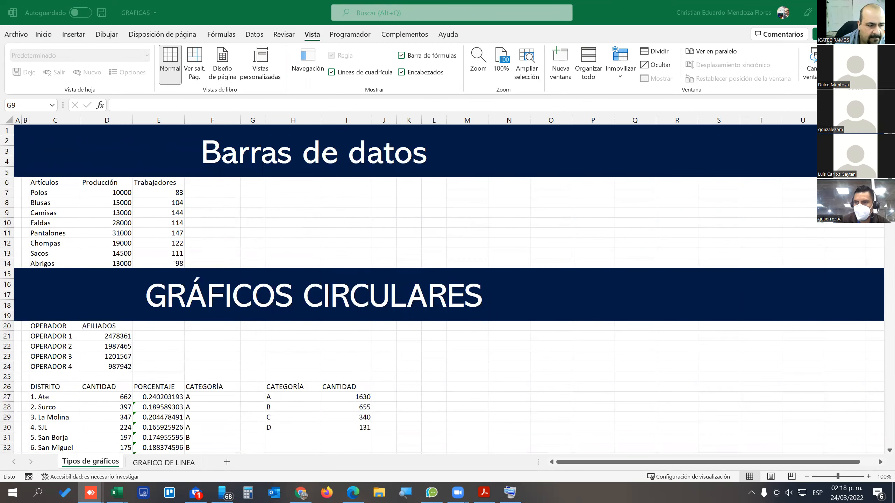
Examine the empty rows above and below the Barras de datos table in the GRAFICAS RESUELTO workbook, and return to GRAFICAS.
left_click(7, 182)
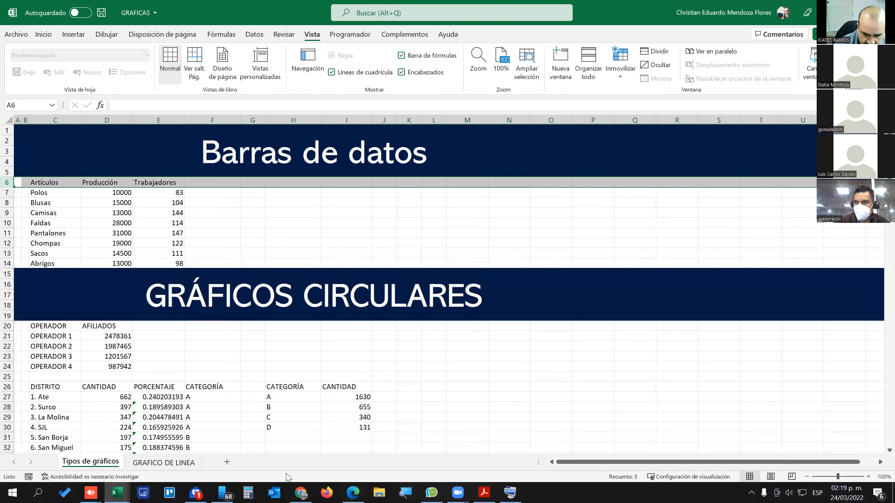
left_click(127, 491)
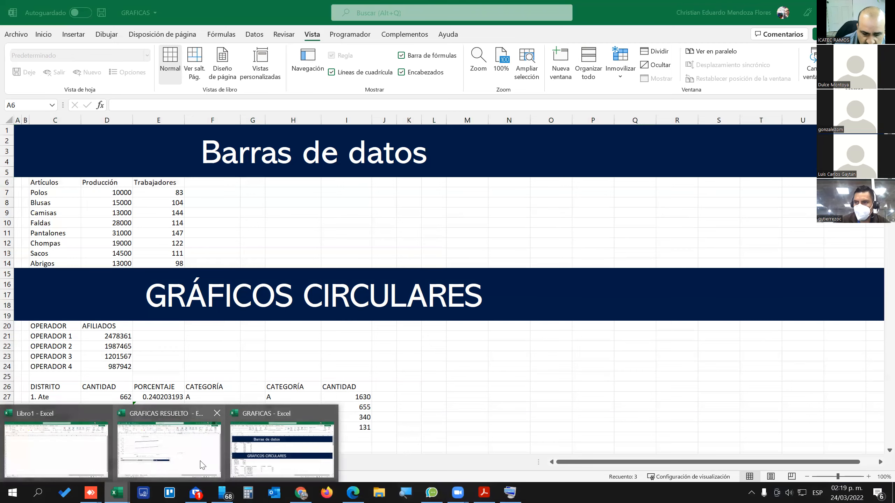
left_click(180, 455)
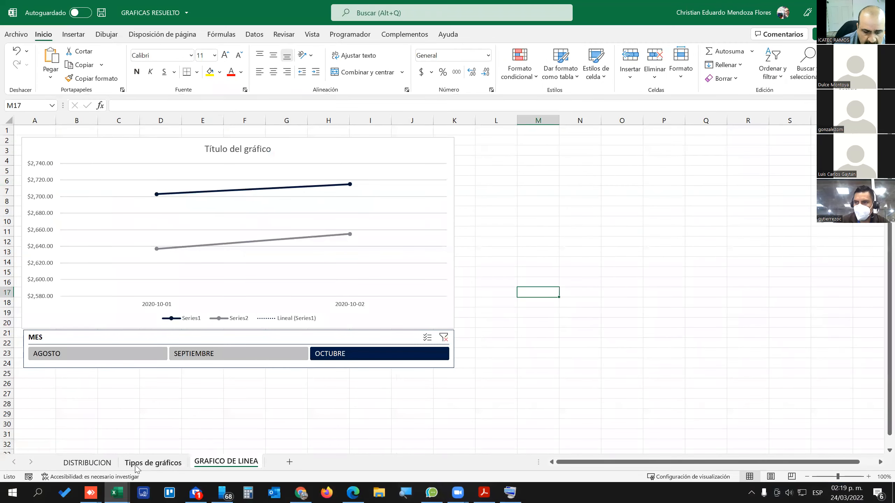
left_click(153, 462)
scroll(141, 277, "up", 5)
scroll(141, 276, "up", 20)
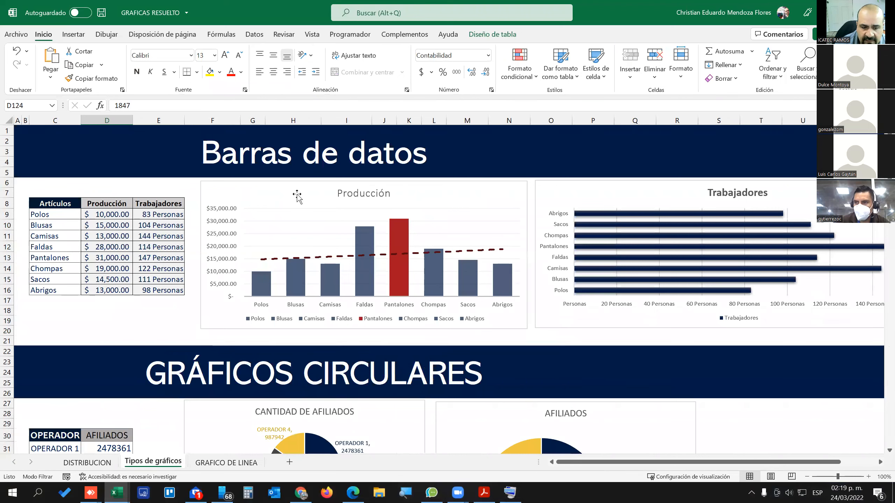
left_click(78, 185)
mouse_move(78, 194)
left_mouse_down()
mouse_move(78, 184)
mouse_move(72, 192)
left_mouse_up()
left_click_drag(51, 300, 50, 341)
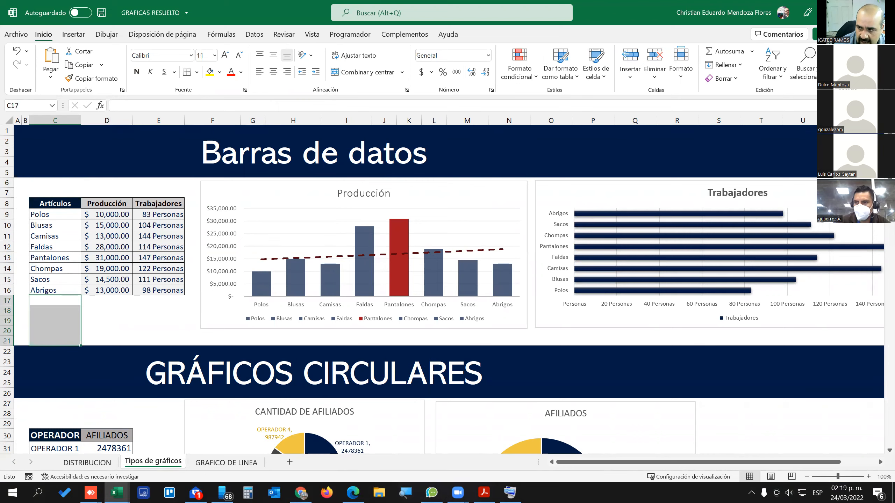
key("alt+Tab")
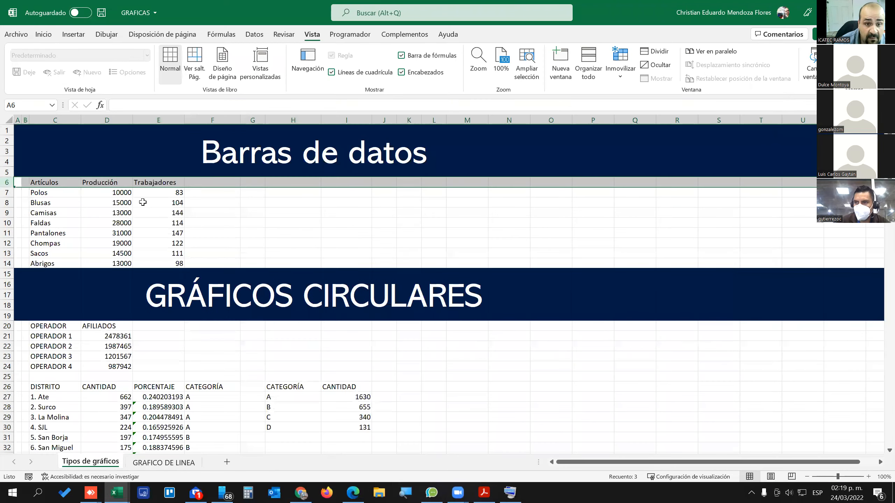
Insert three rows at row 6, between the Barras de datos banner and the Artículos table.
right_click(7, 182)
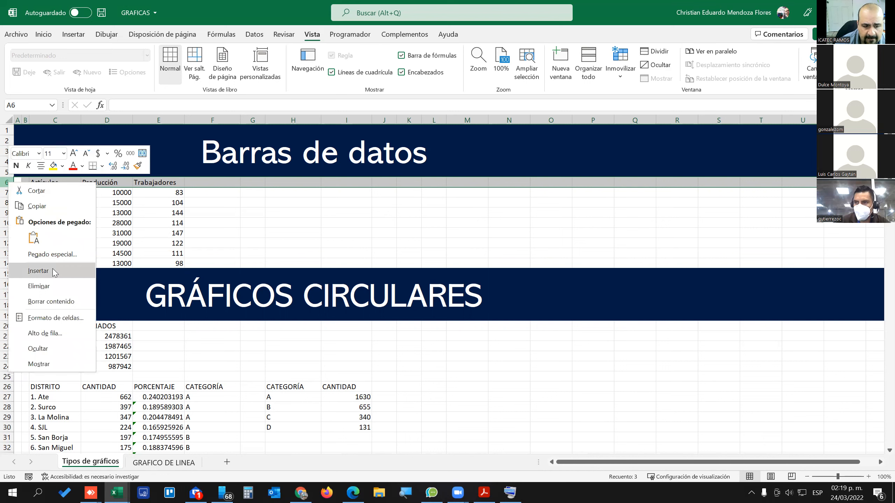
left_click(38, 271)
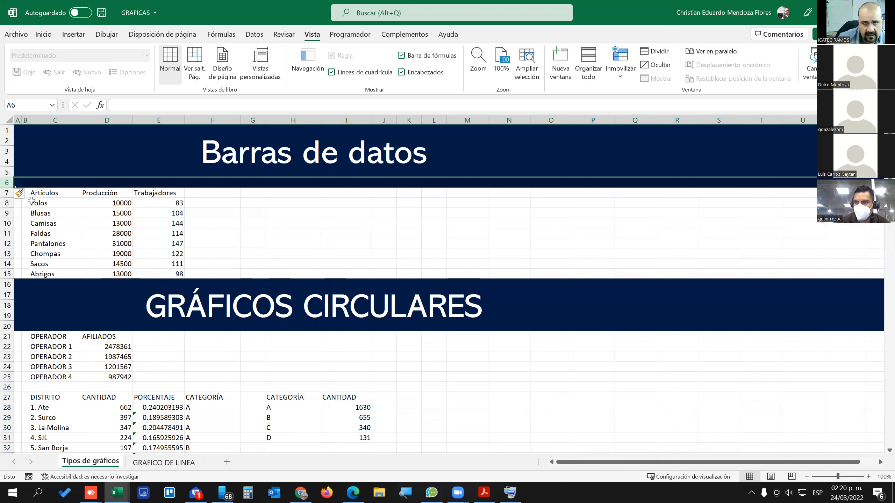
right_click(8, 183)
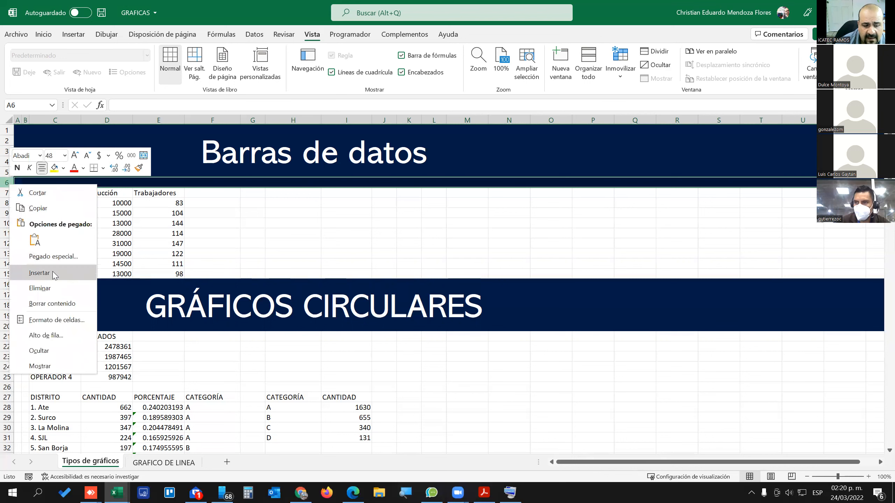
left_click(39, 273)
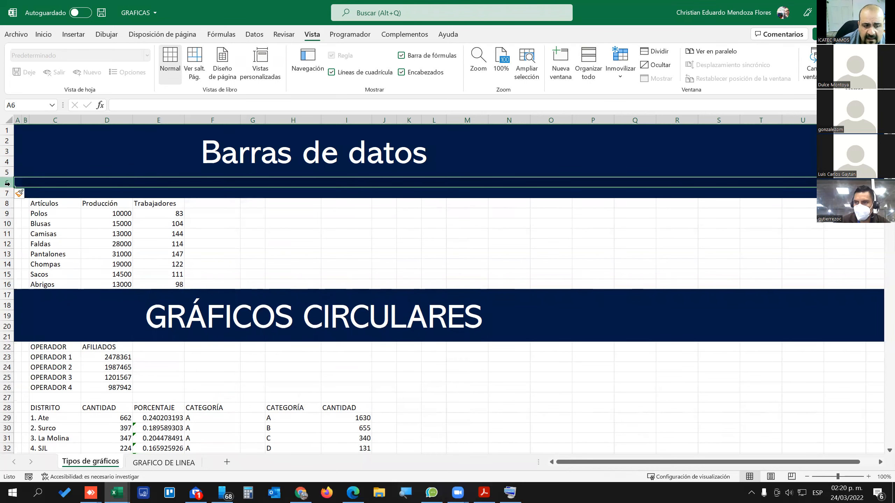
right_click(8, 182)
left_click(52, 273)
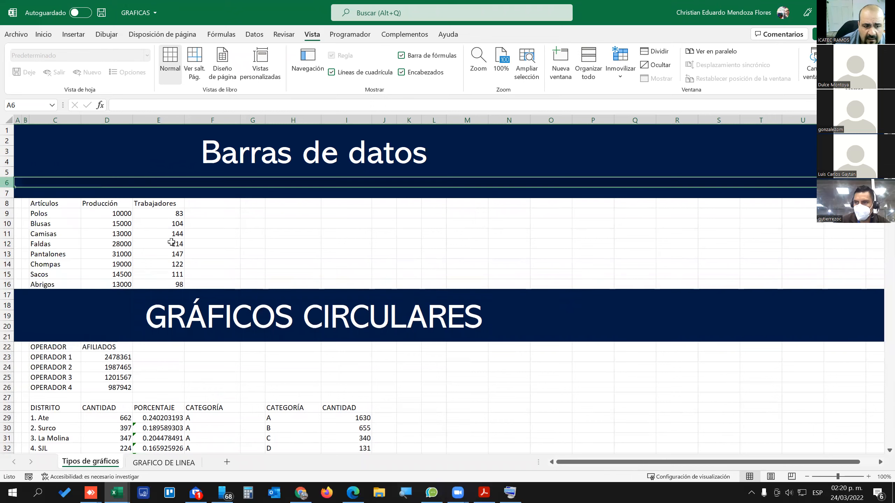
Clear only the formats of rows 6 to 8 below the Barras de datos banner.
left_click(7, 172)
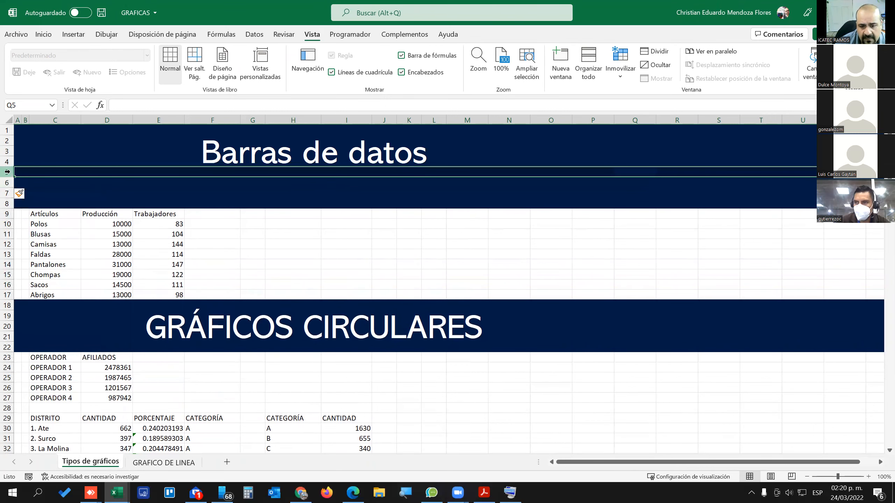
left_click(48, 182)
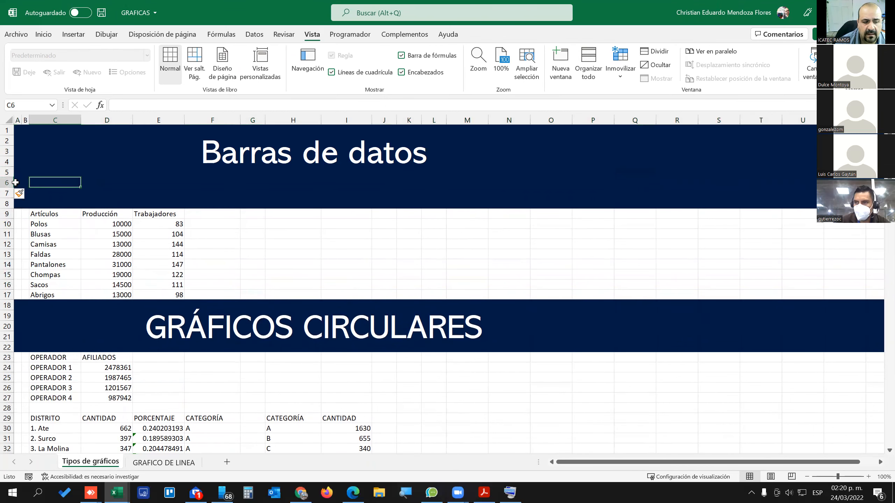
left_click_drag(7, 182, 7, 201)
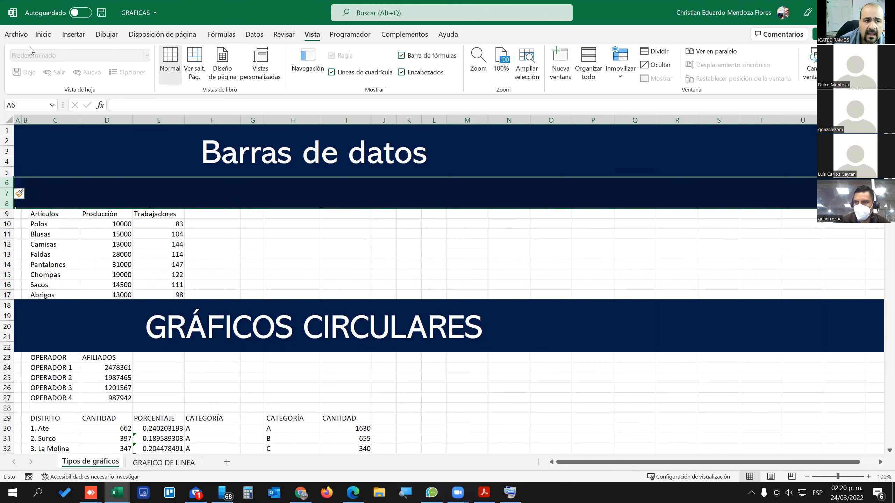
left_click(41, 36)
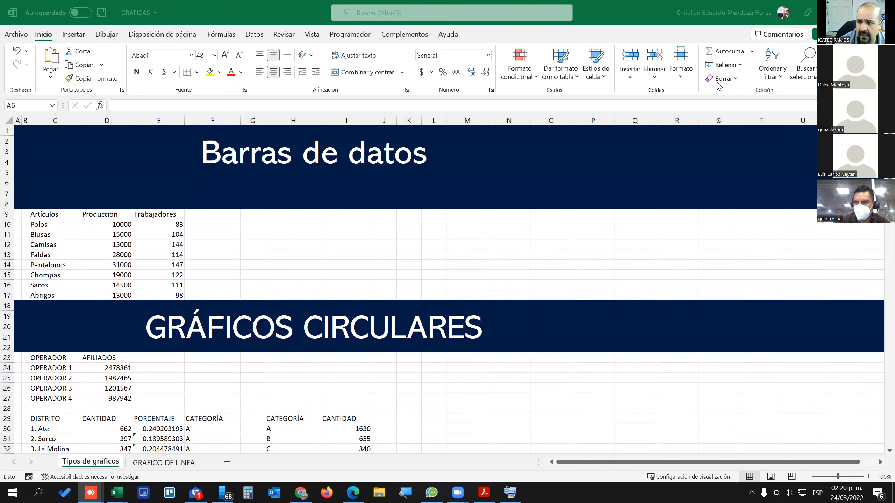
left_click(738, 81)
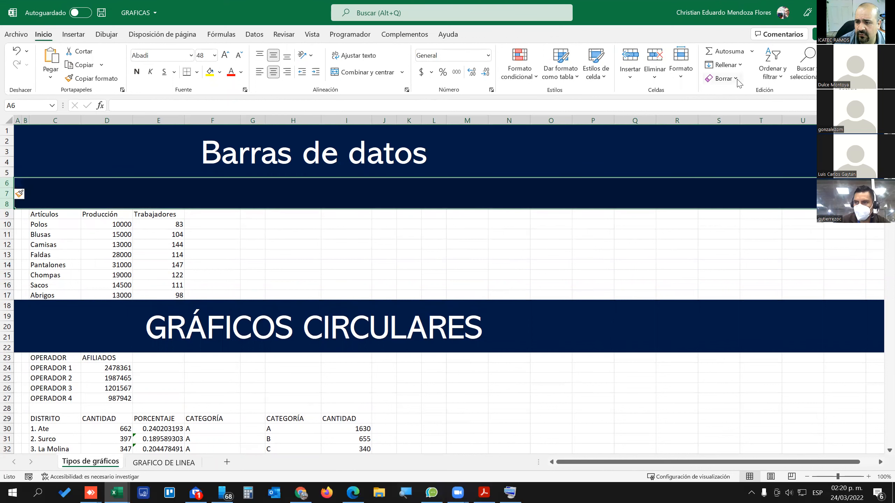
left_click(737, 80)
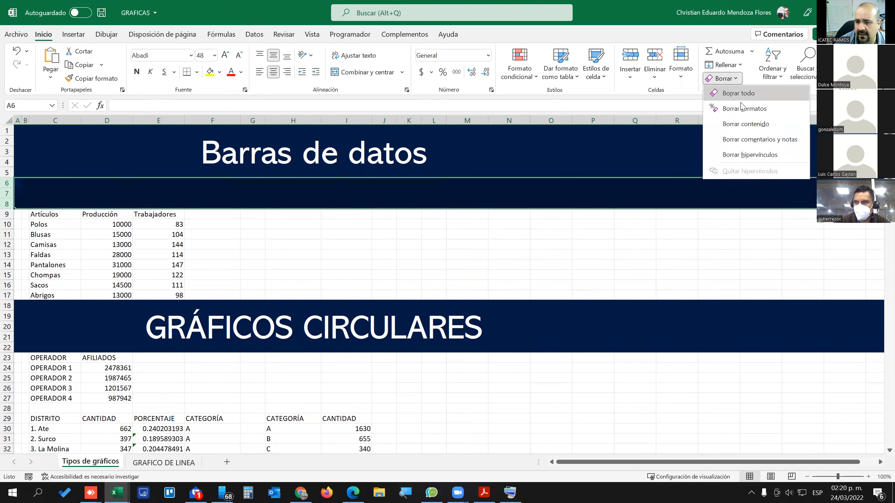
left_click(763, 109)
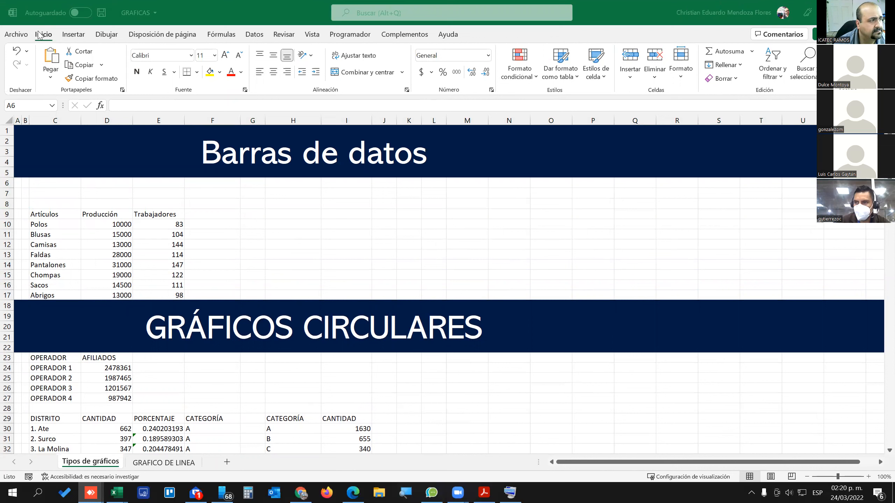
left_click(169, 196)
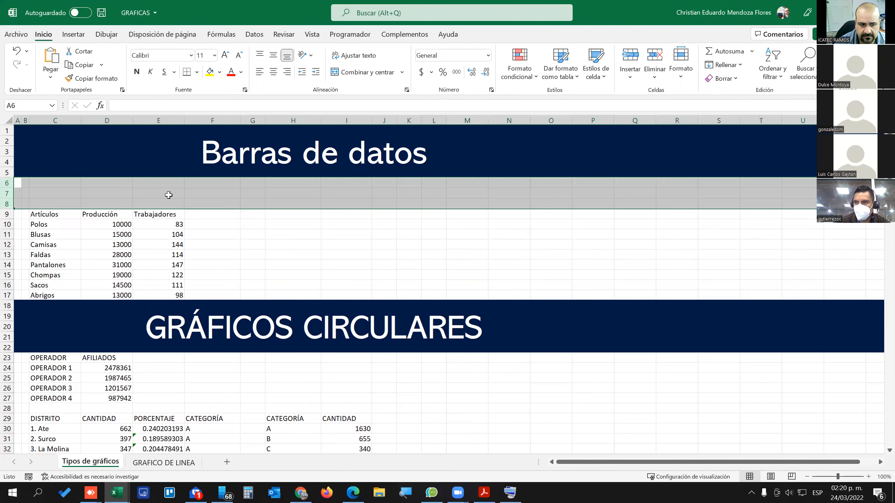
Insert three blank rows at row 18, between the Abrigos row and the GRÁFICOS CIRCULARES banner.
left_click(7, 295)
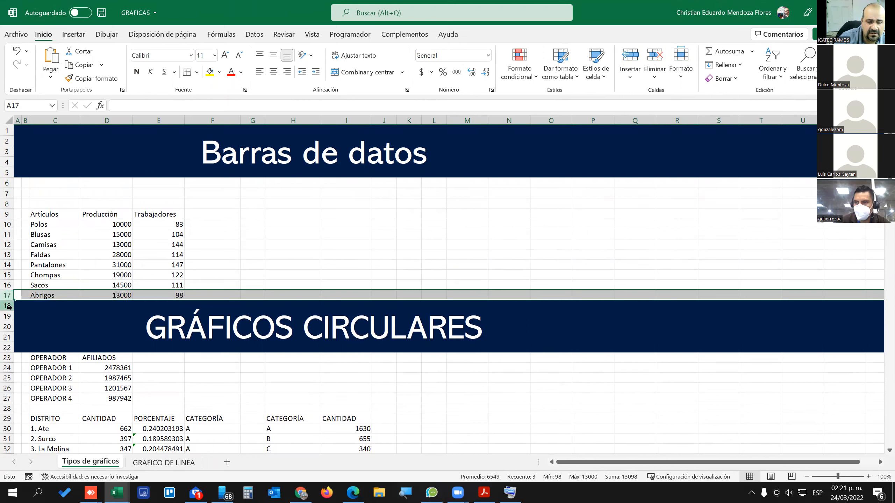
left_click(7, 307)
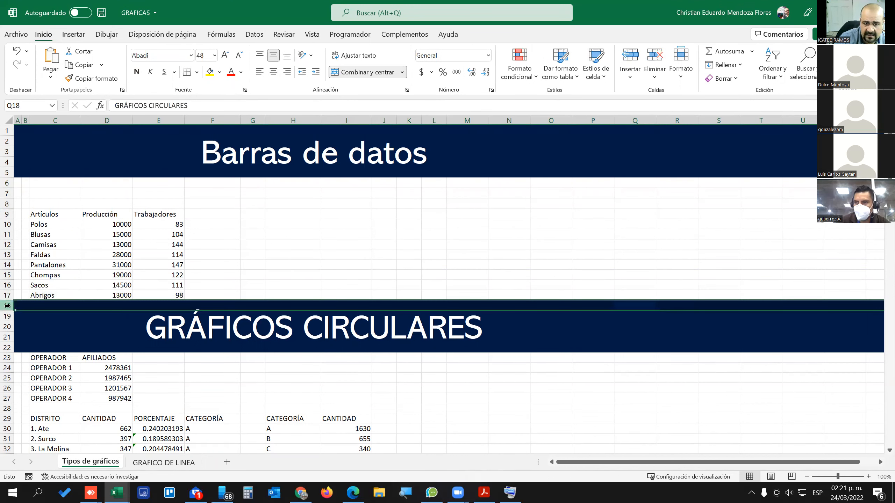
right_click(7, 307)
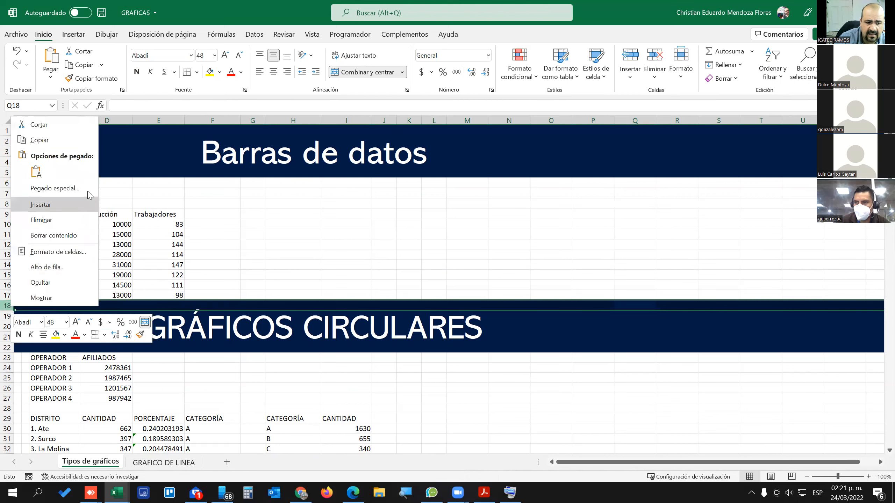
left_click(62, 203)
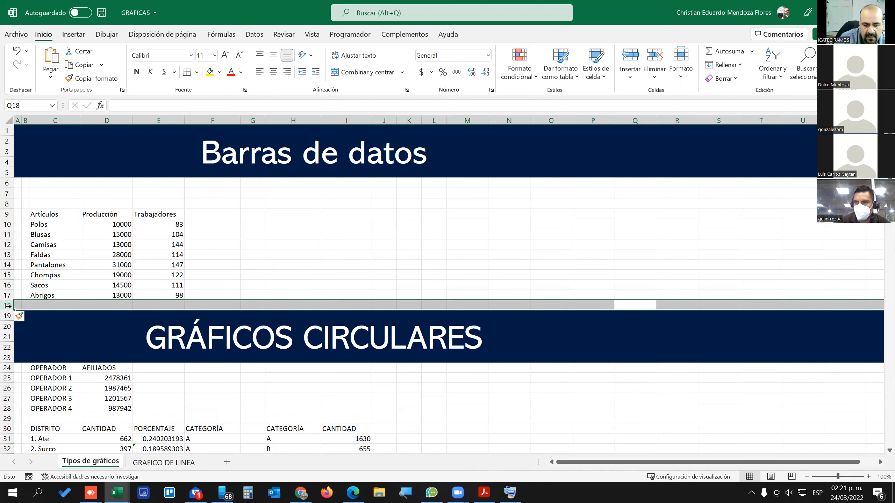
right_click(7, 306)
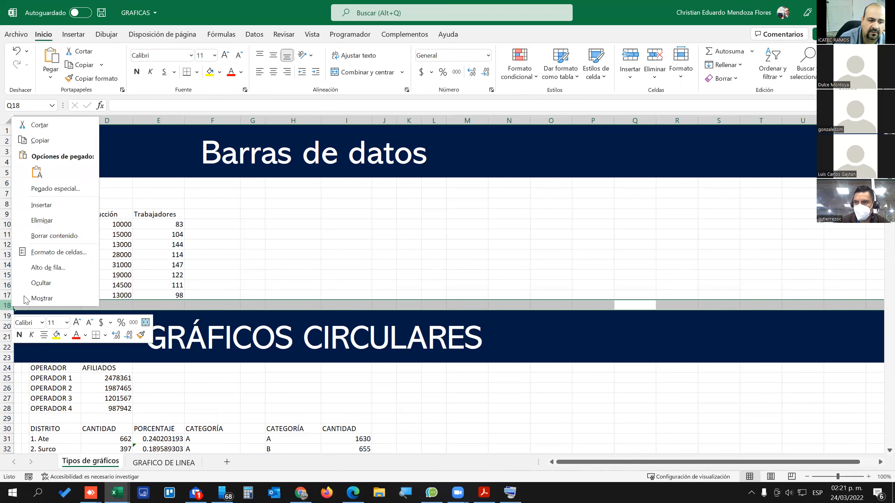
left_click(58, 206)
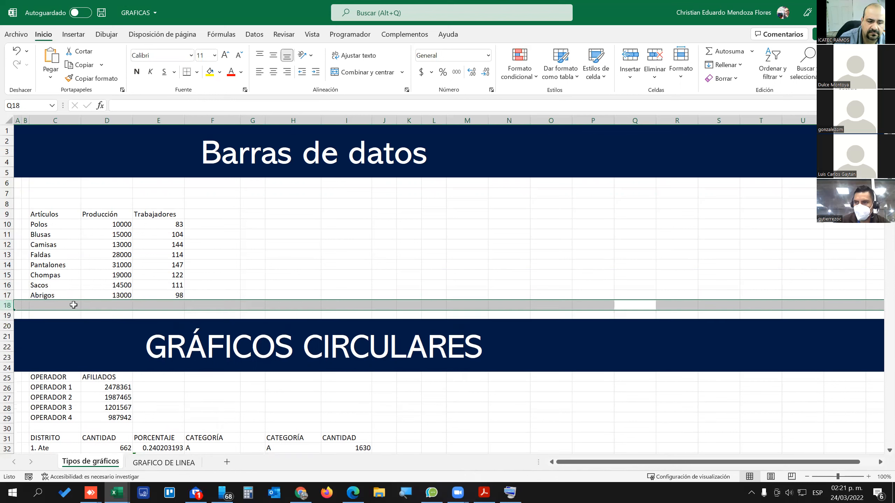
right_click(5, 305)
left_click(50, 206)
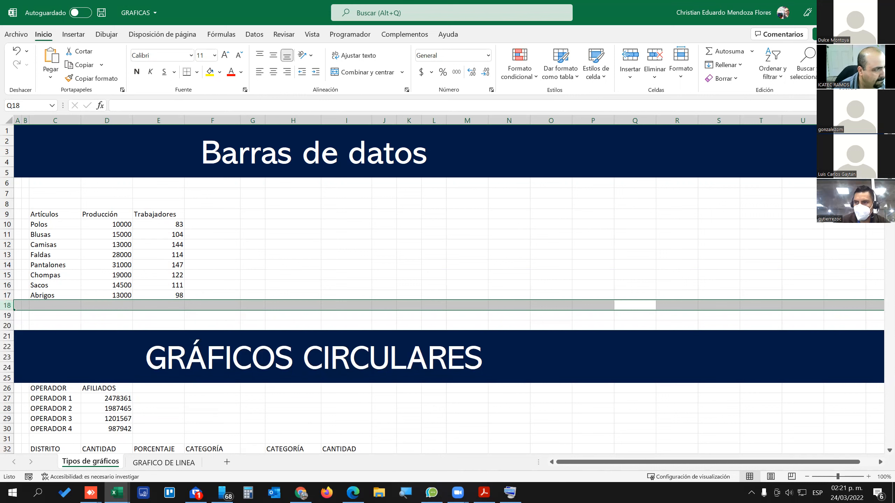
left_click(139, 234)
scroll(69, 233, "down", 2)
scroll(151, 235, "up", 2)
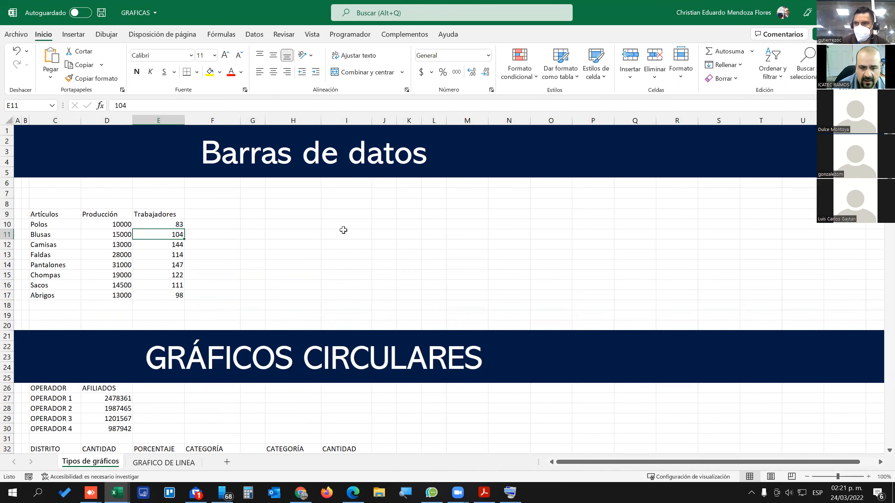
Insert a 2-D clustered column chart from the Artículos table C9:E17, place it beside the table and widen it to about column P.
scroll(317, 221, "down", 1)
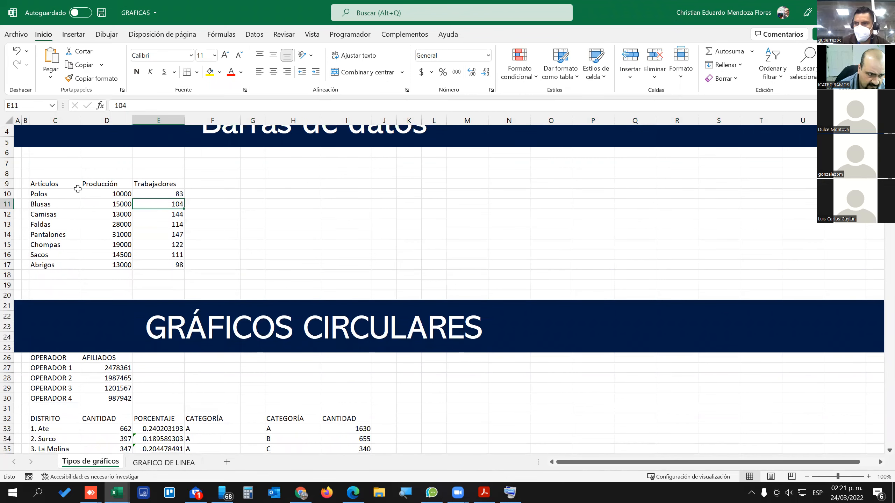
left_click(307, 187)
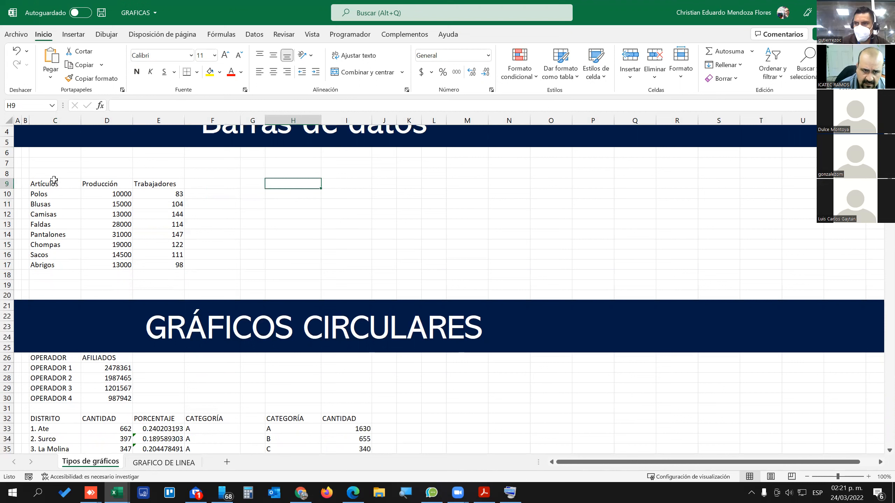
left_click_drag(43, 183, 179, 265)
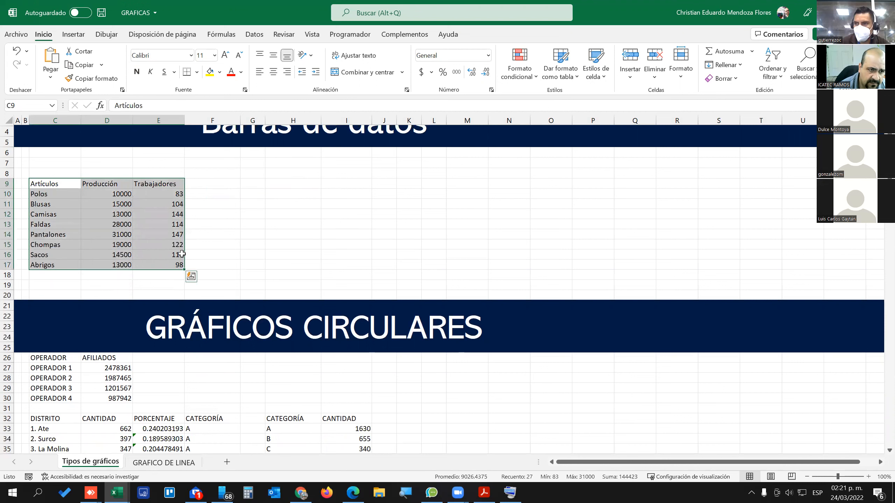
left_click(73, 34)
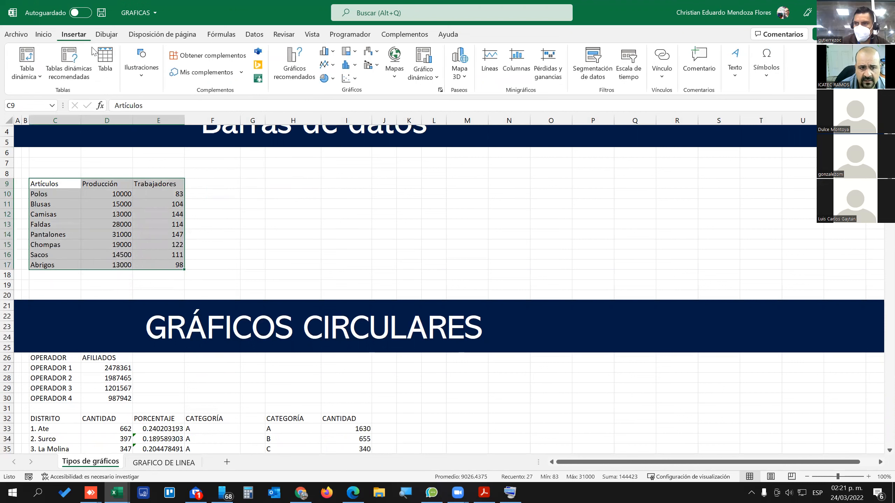
left_click(325, 52)
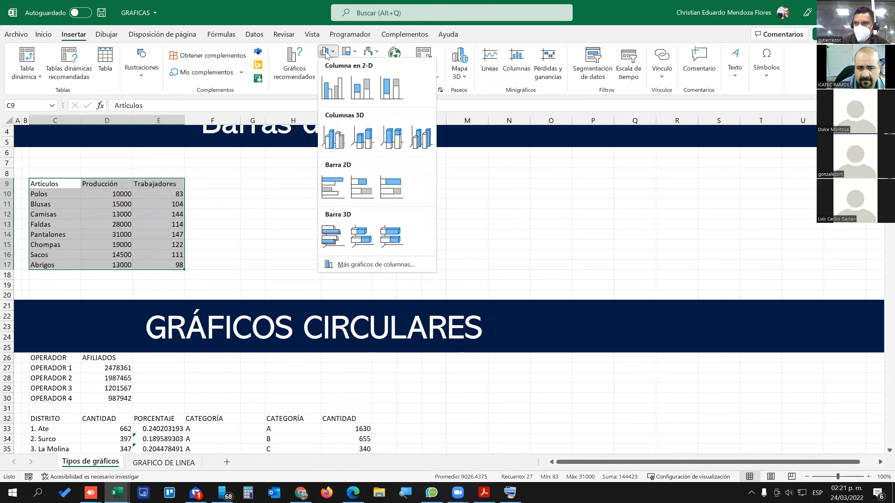
left_click(329, 89)
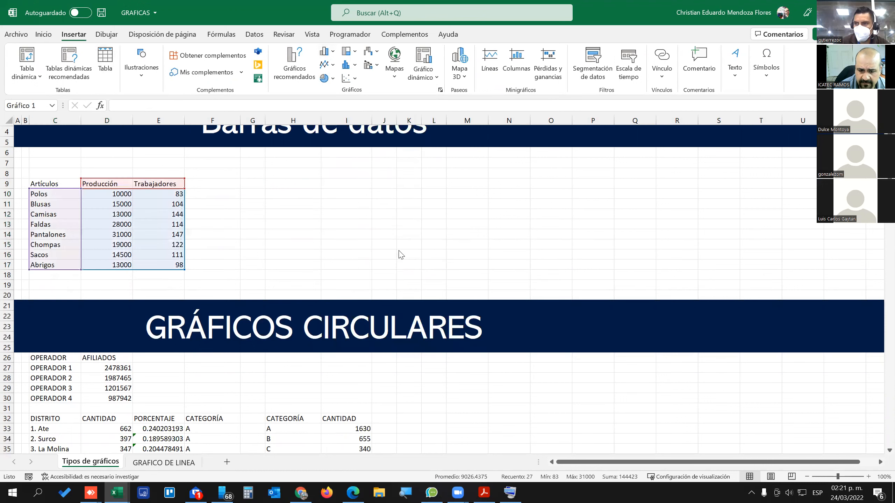
mouse_move(374, 229)
left_mouse_down()
mouse_move(292, 150)
mouse_move(296, 159)
left_mouse_up()
left_click_drag(499, 301, 632, 294)
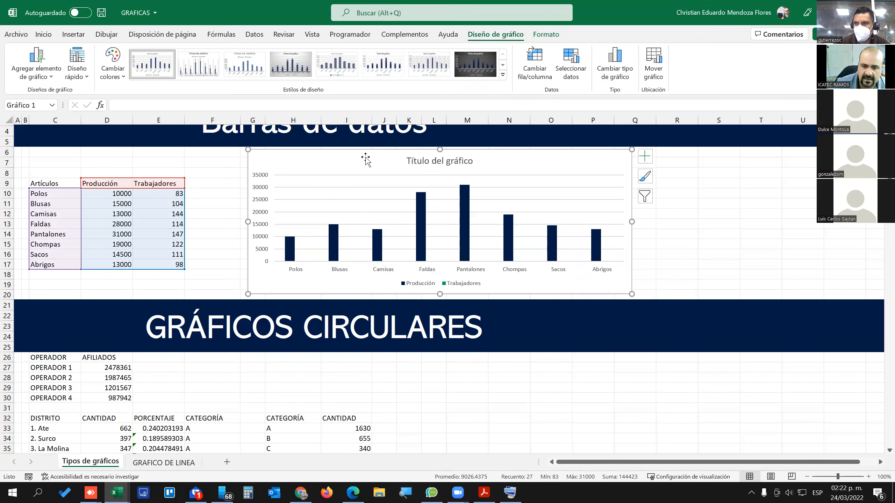
Delete the column chart and select the empty cell I10, away from the Artículos table.
key("Delete")
left_click(345, 182)
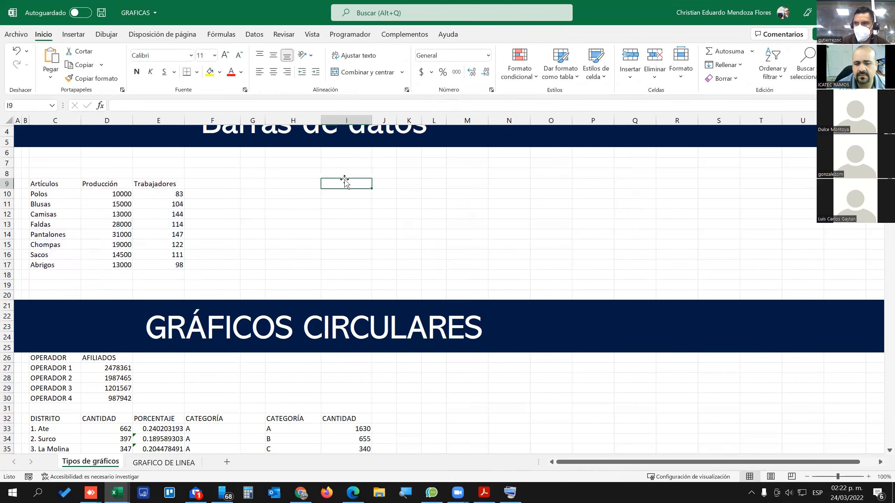
left_click(279, 172)
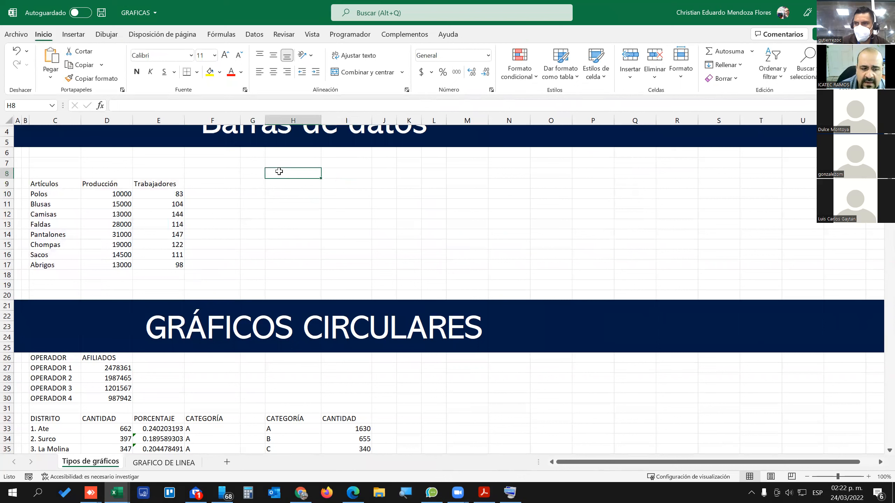
left_click(337, 194)
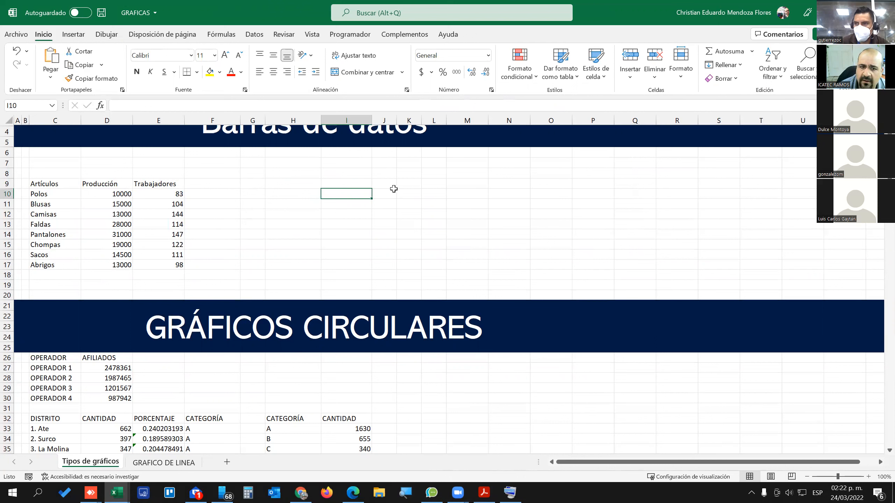
left_click_drag(312, 184, 413, 206)
left_click(336, 193)
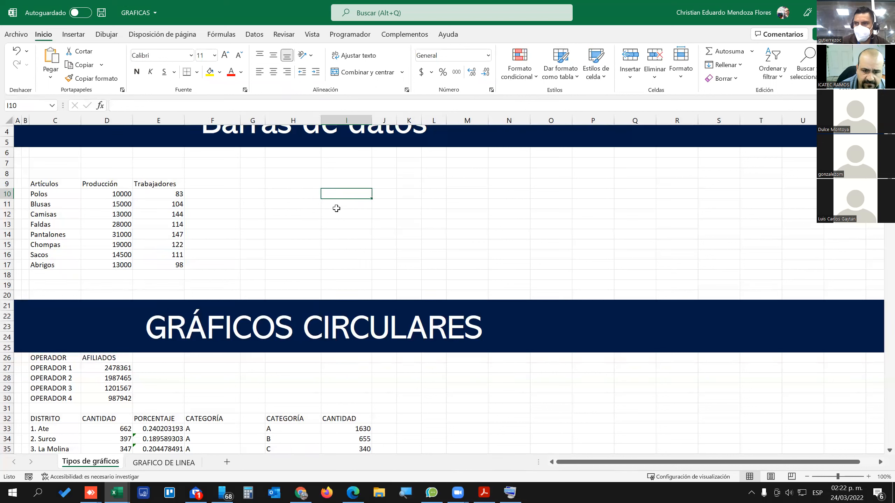
left_click(340, 204)
left_click(343, 191)
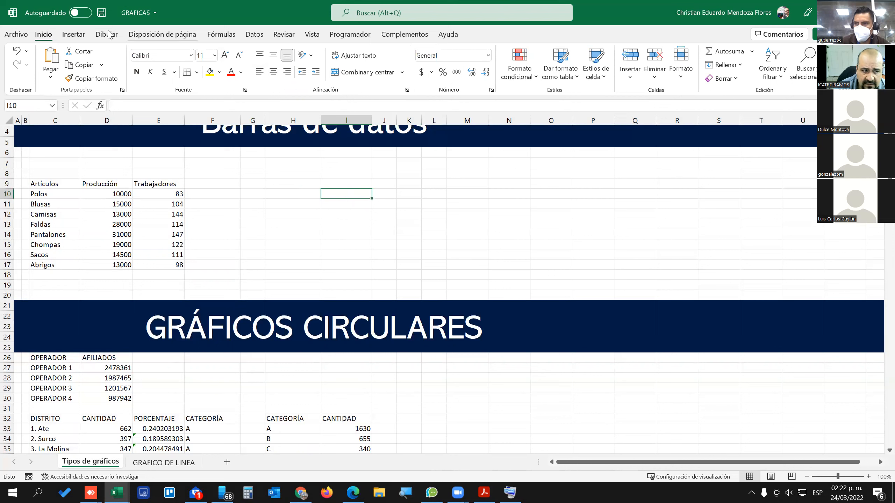
Insert a blank 2-D clustered column chart from the empty cell, place it beside the Artículos table, and delete it.
left_click(74, 34)
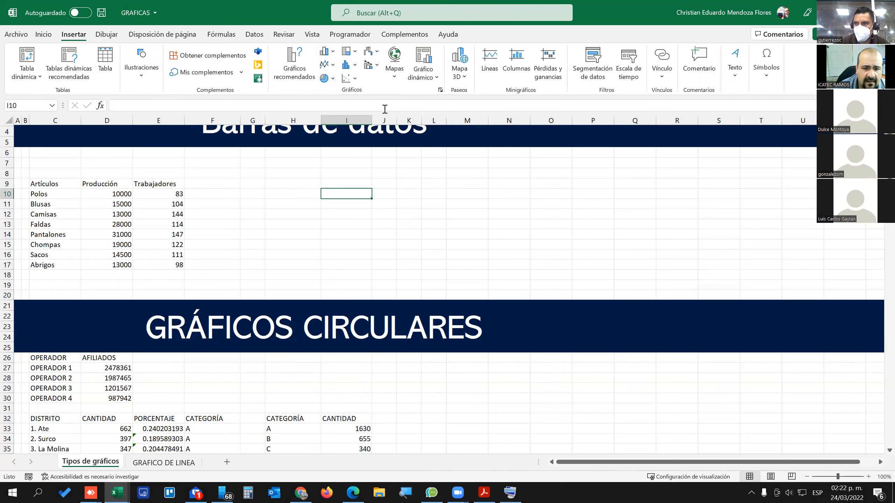
left_click(332, 53)
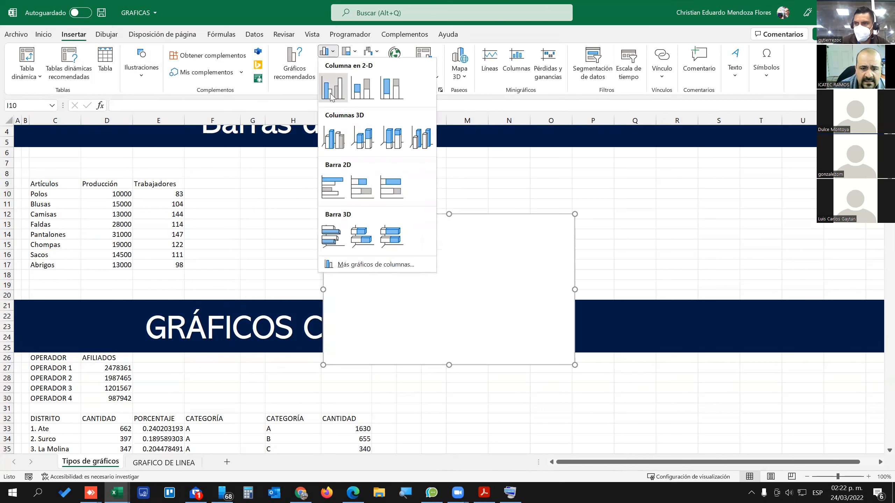
left_click(331, 92)
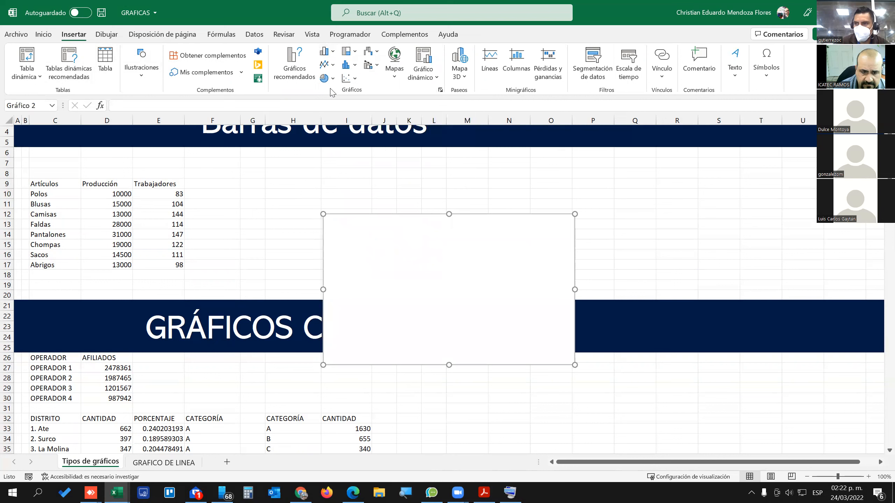
left_click_drag(374, 238, 306, 176)
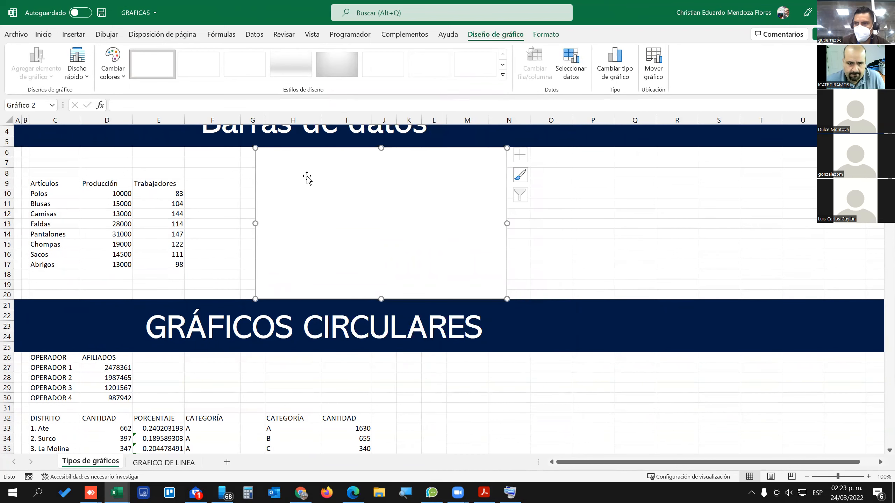
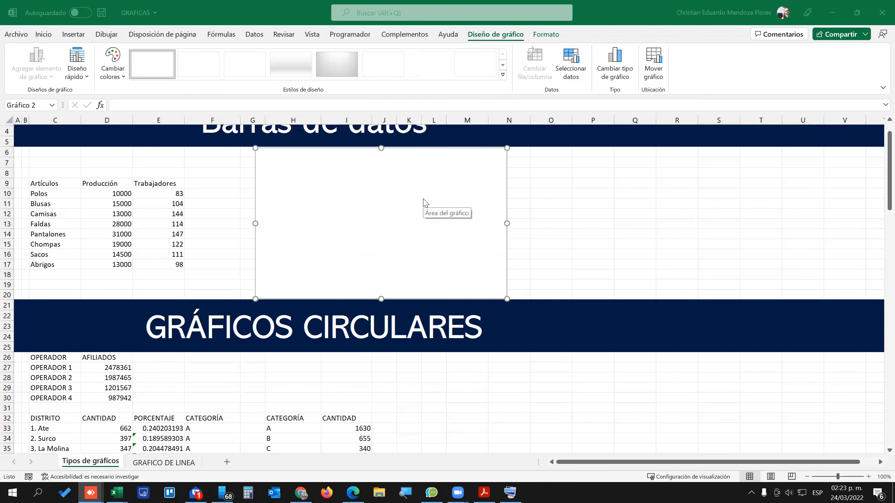
left_click(374, 197)
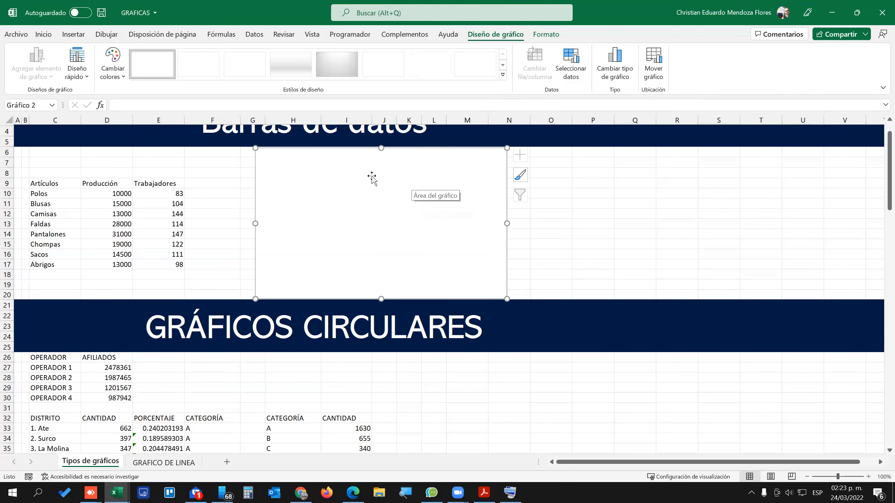
key("Delete")
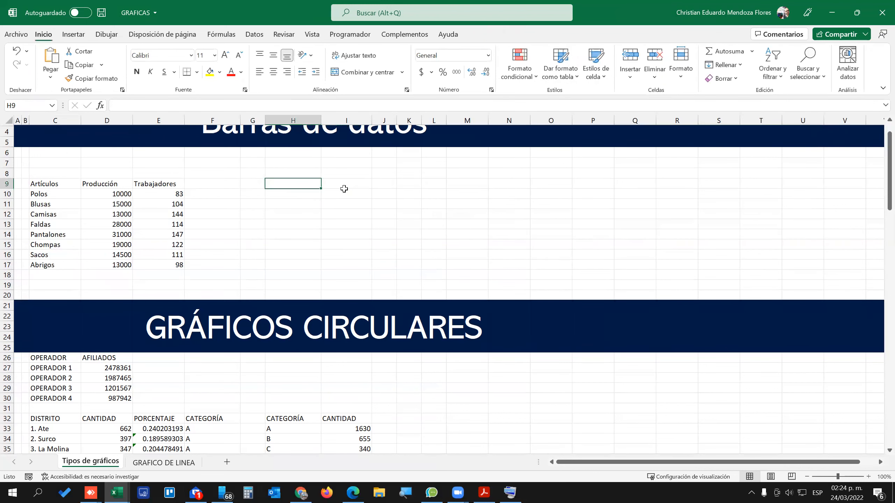
Insert a blank 2-D clustered column chart from empty cell I10 and move it just below the Barras de datos banner.
left_click(345, 194)
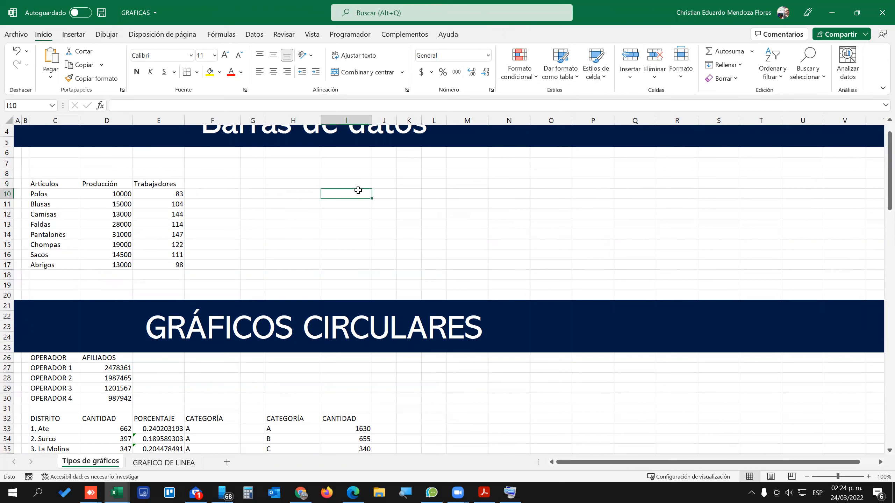
left_click(74, 35)
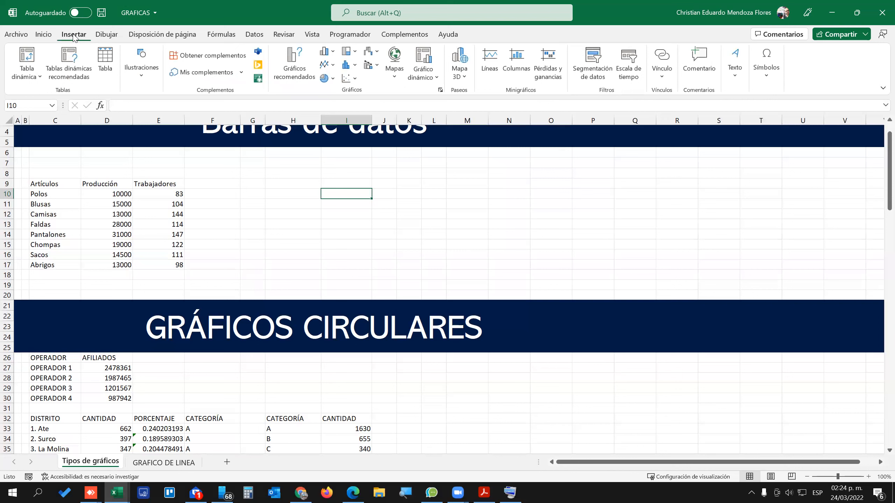
left_click(333, 52)
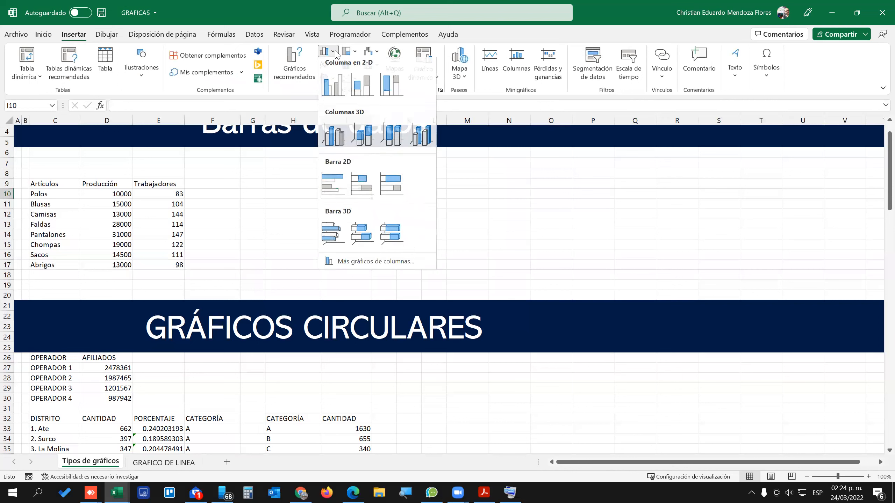
left_click(335, 91)
left_click_drag(355, 225, 325, 156)
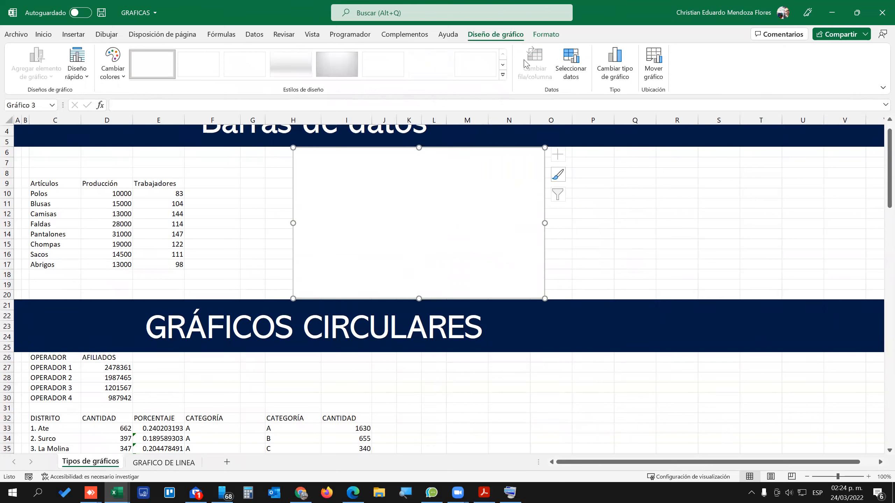
Open the data source selection for the blank column chart.
left_click(575, 76)
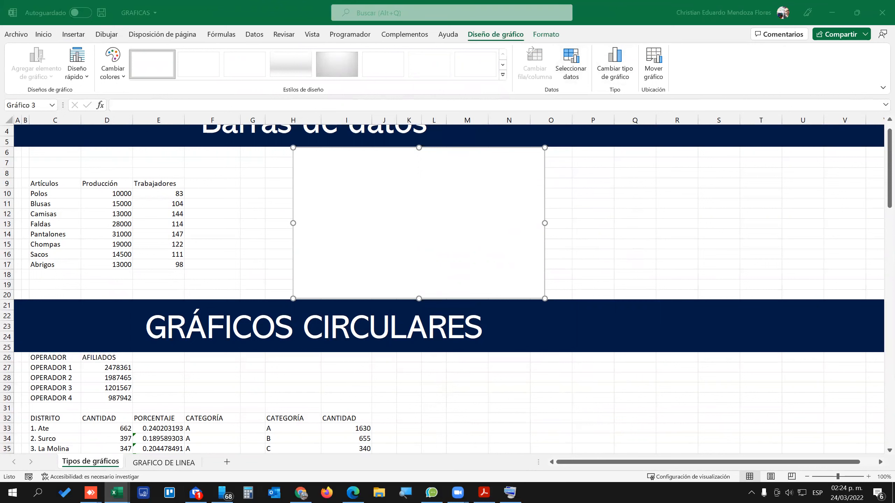
key("alt+Tab")
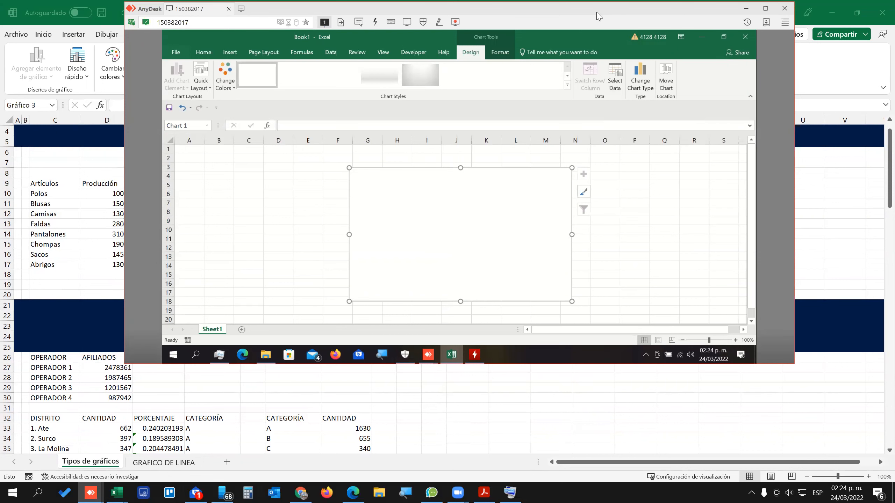
key("alt+Tab")
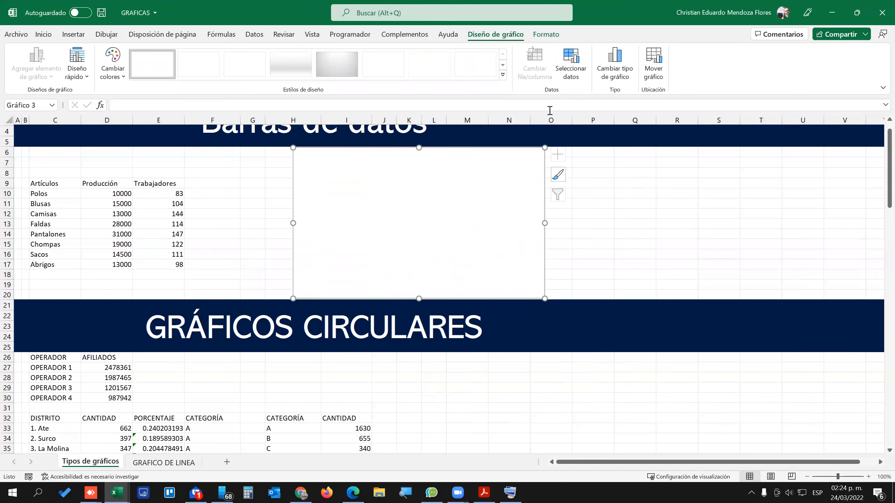
left_click(571, 60)
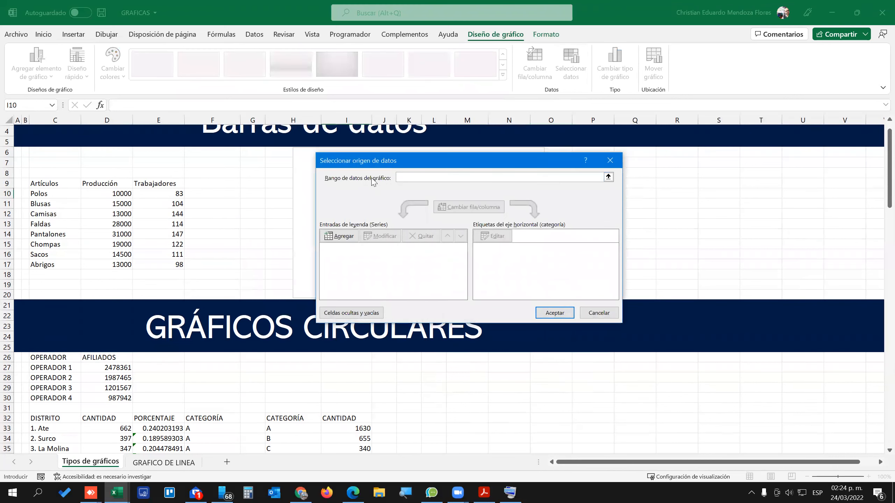
key("alt+Tab")
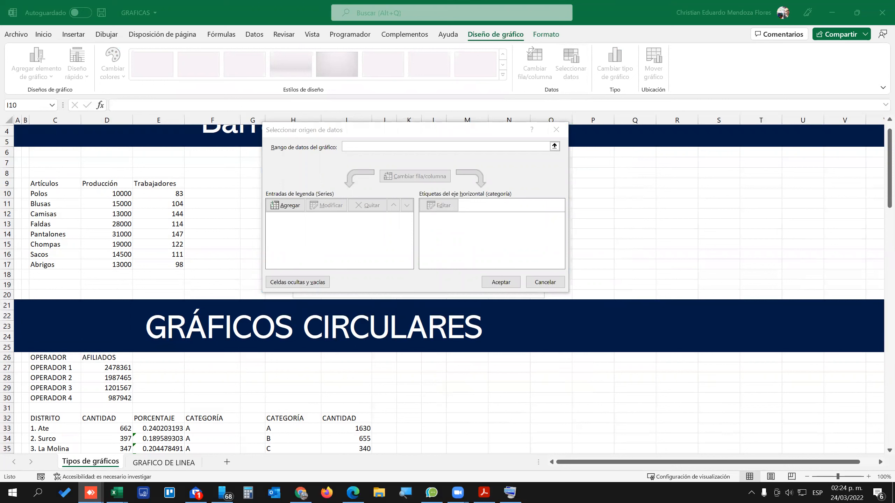
left_click(427, 136)
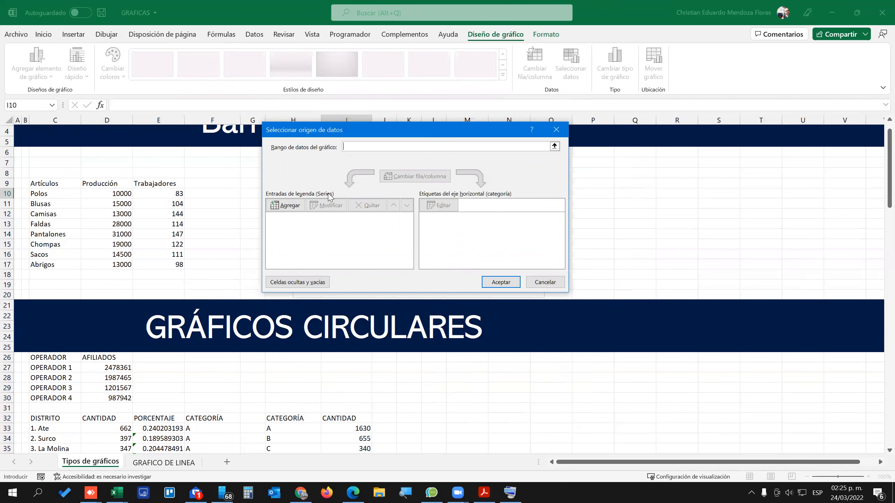
Add a series to the chart, taking its name from cell D9 and its values from D10:D17.
left_click(292, 208)
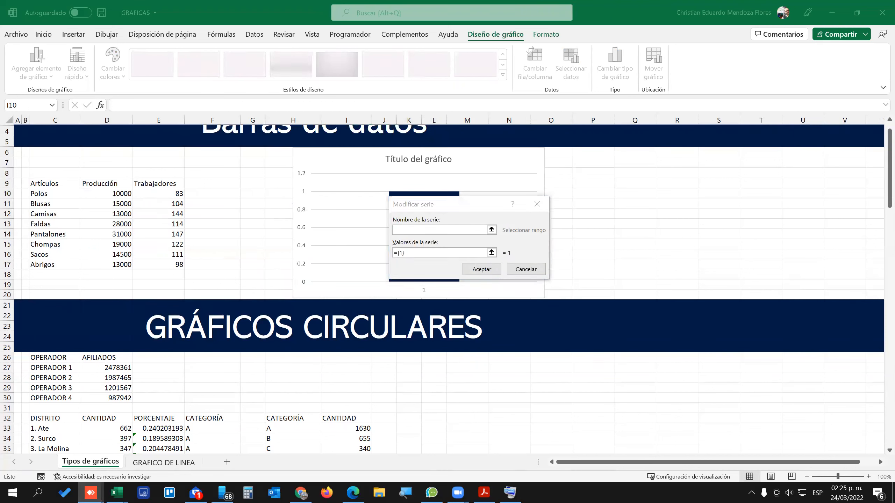
left_click(418, 230)
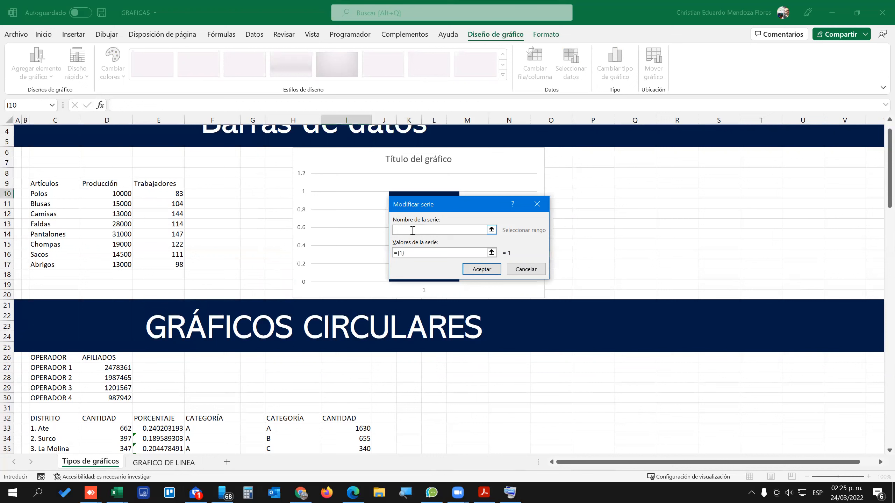
left_click(104, 182)
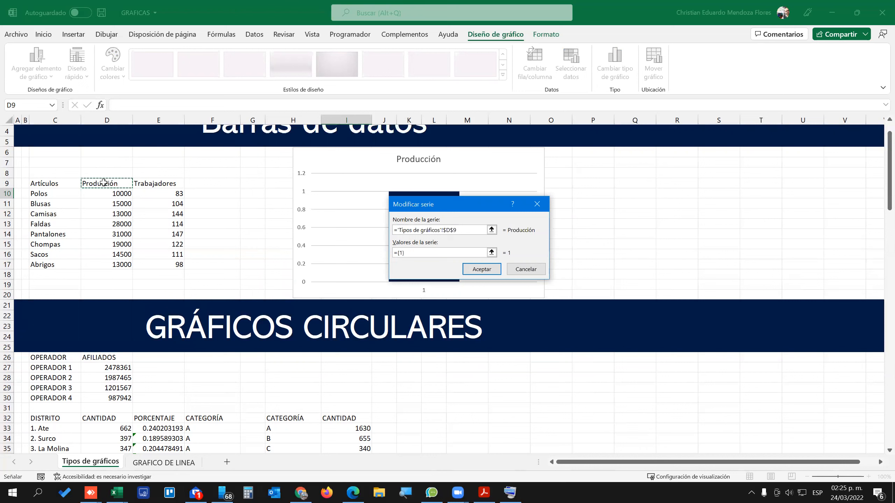
left_click(415, 254)
left_click_drag(118, 194, 107, 265)
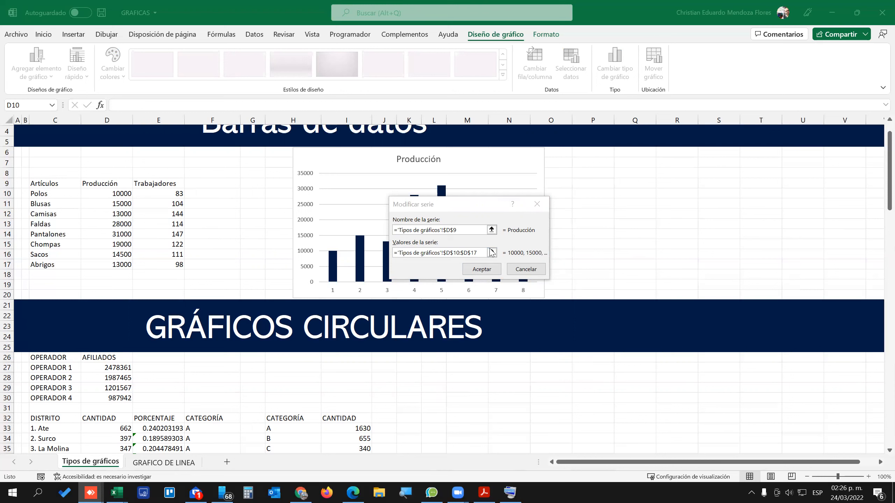
left_click(476, 271)
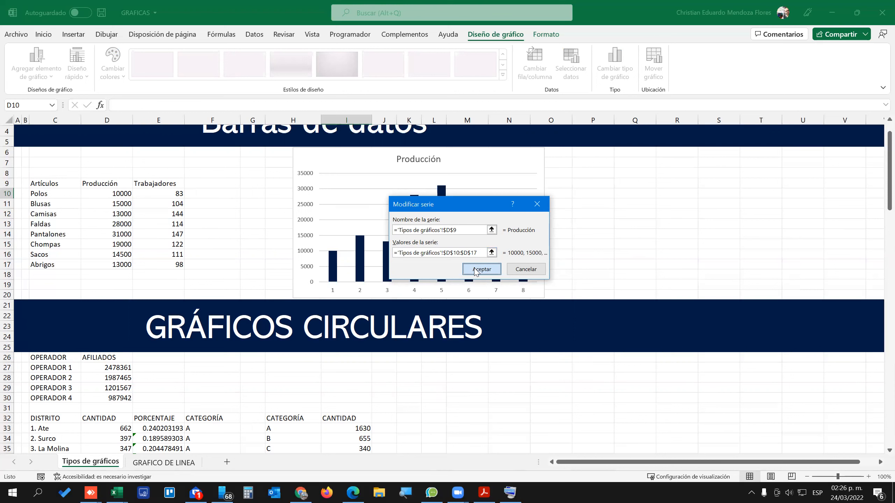
left_click(476, 270)
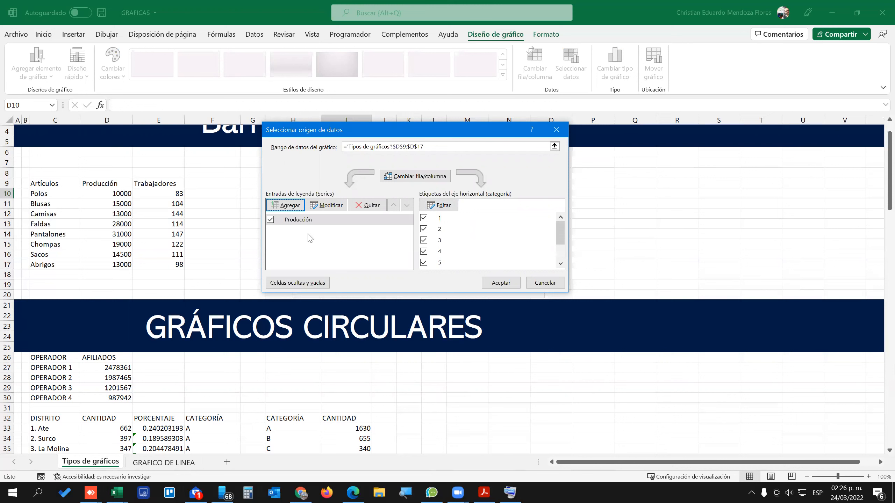
Edit the Producción series, clearing its values reference and reselecting D10:D17.
scroll(468, 250, "down", 1)
scroll(460, 251, "up", 1)
left_click(319, 205)
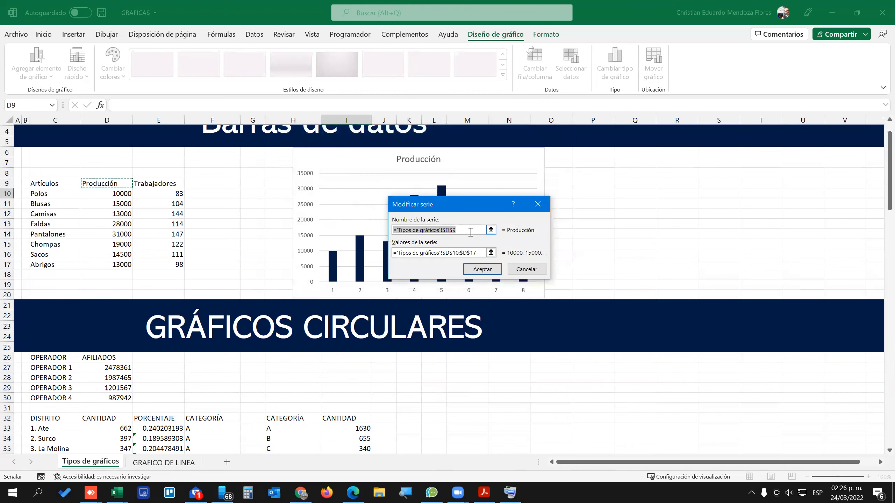
left_click(448, 253)
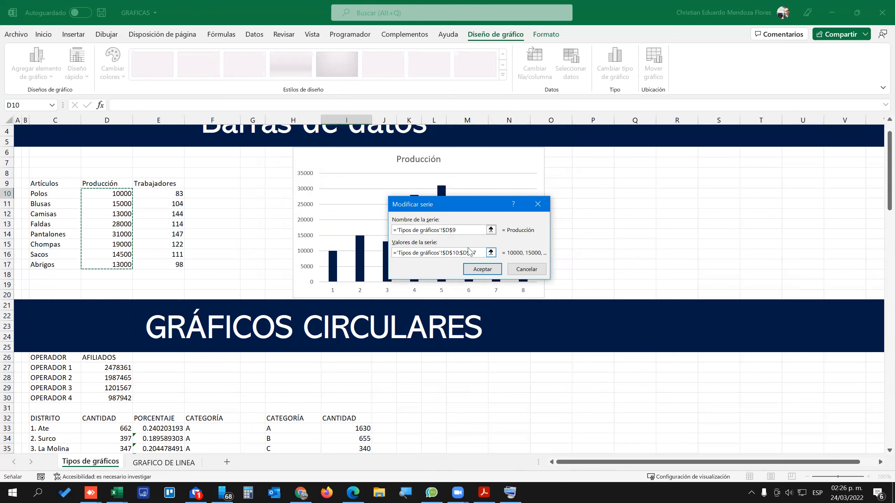
left_click(401, 253)
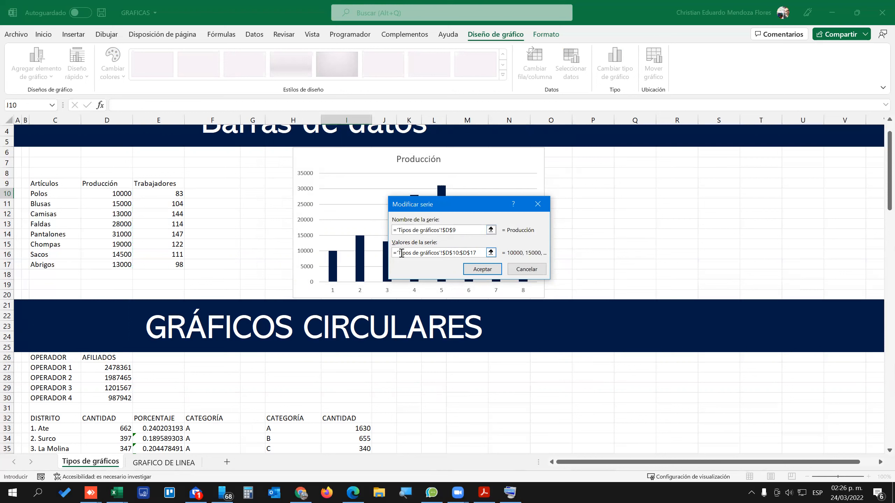
key("BackSpace")
key("BackSpace")
key("BackSpace")
key("BackSpace")
key("BackSpace")
key("BackSpace")
key("BackSpace")
key("BackSpace")
key("BackSpace")
key("BackSpace")
key("BackSpace")
key("BackSpace")
key("BackSpace")
key("BackSpace")
key("BackSpace")
key("BackSpace")
key("BackSpace")
key("BackSpace")
key("BackSpace")
key("BackSpace")
left_click_drag(101, 194, 100, 265)
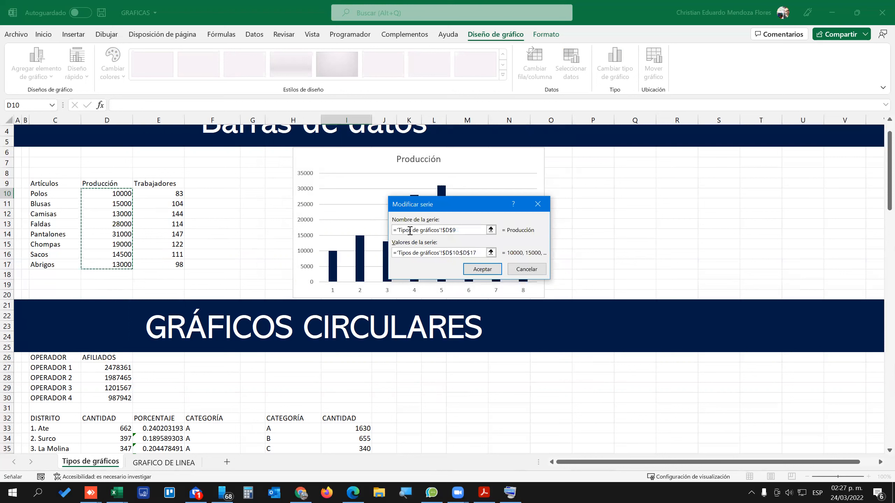
left_click(483, 269)
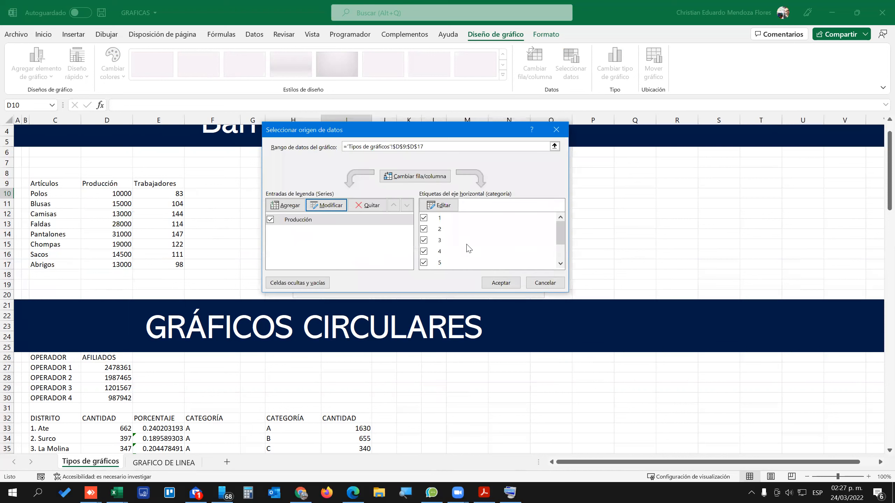
Set the horizontal axis labels to the article names in C10:C17 and apply the chart's data source.
mouse_move(564, 233)
left_mouse_down()
mouse_move(568, 275)
mouse_move(566, 225)
left_mouse_up()
left_click_drag(467, 136, 489, 51)
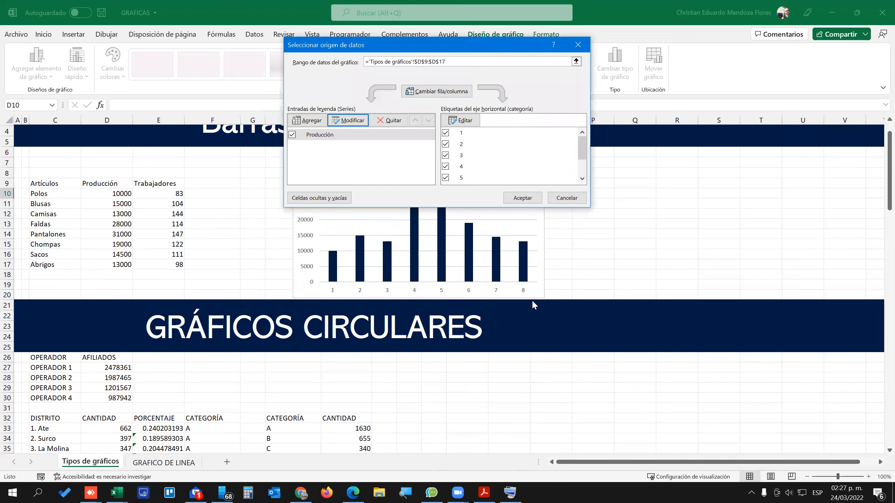
left_click(463, 126)
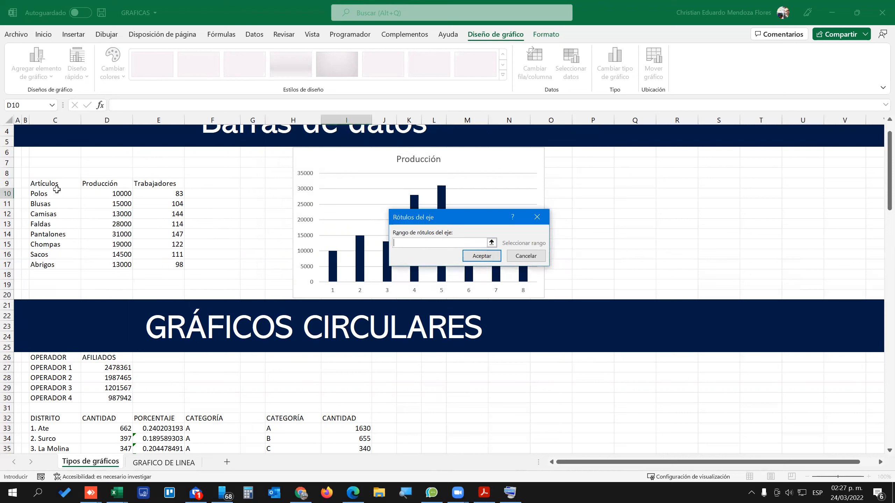
left_click_drag(56, 194, 48, 267)
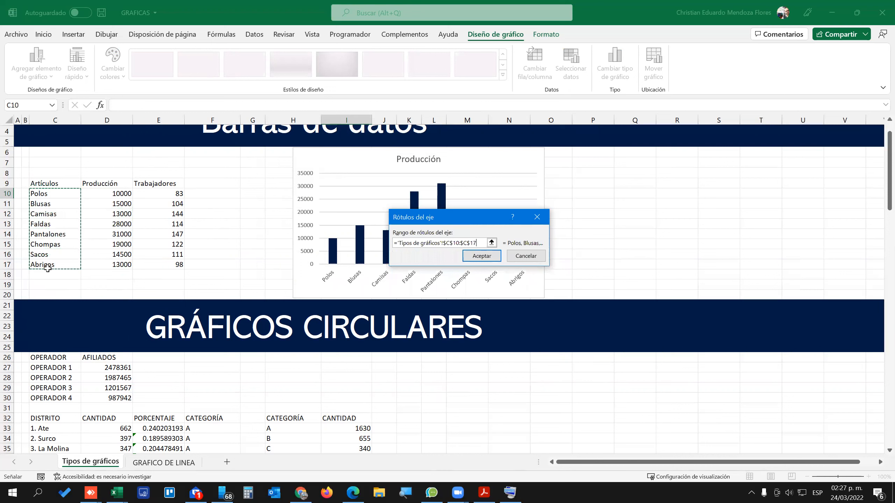
left_click(482, 256)
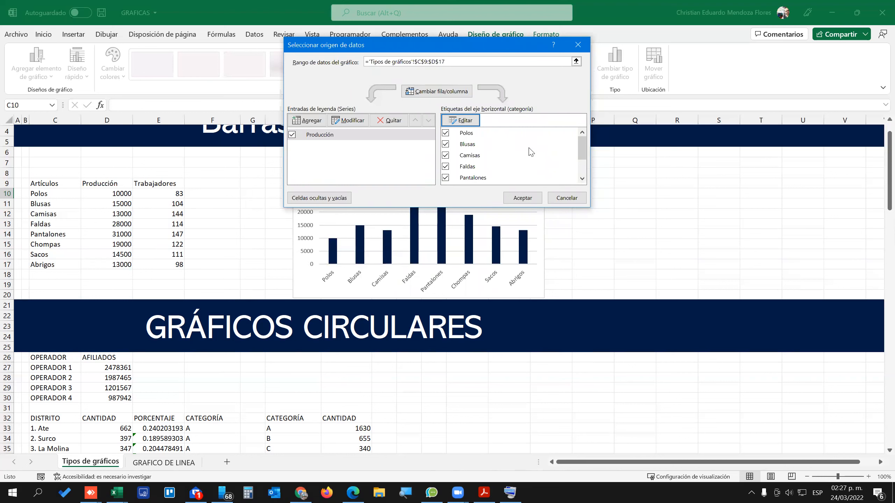
scroll(496, 160, "down", 1)
scroll(495, 163, "up", 1)
scroll(495, 167, "down", 1)
scroll(496, 166, "up", 2)
left_click(525, 202)
left_click(524, 199)
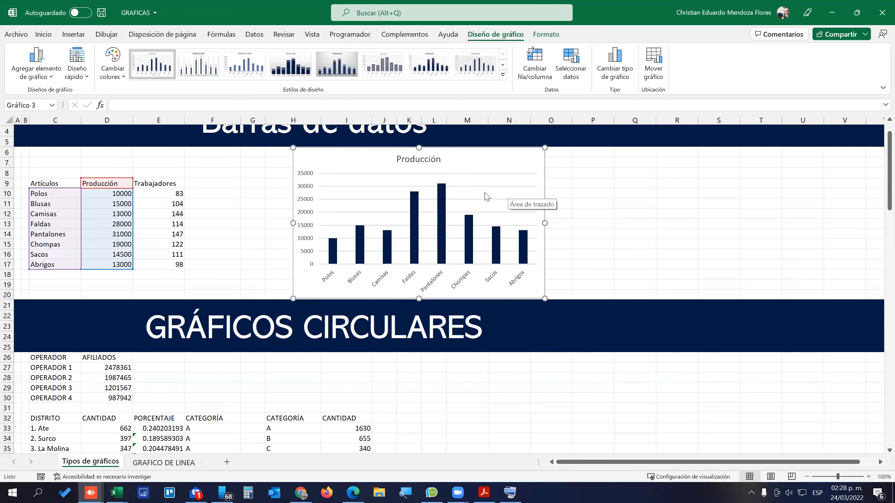
Resize the Producción chart to span from the start of column F to just inside column P.
left_click(344, 156)
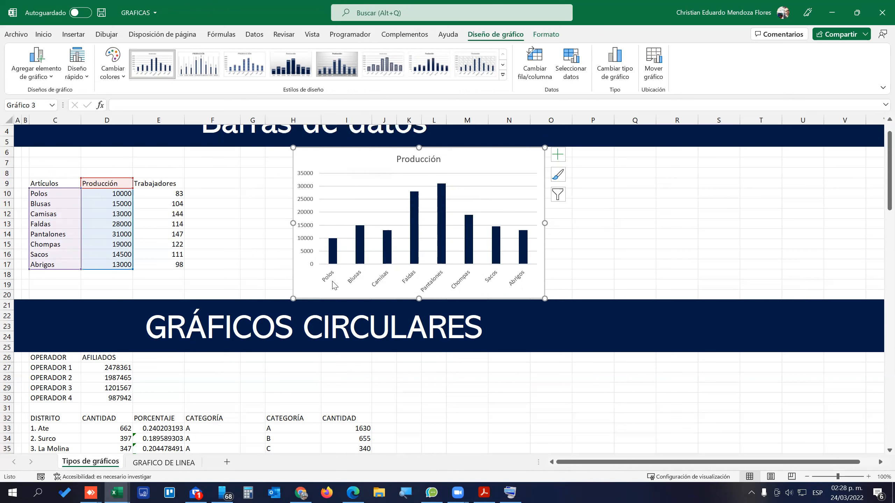
left_click_drag(544, 224, 672, 226)
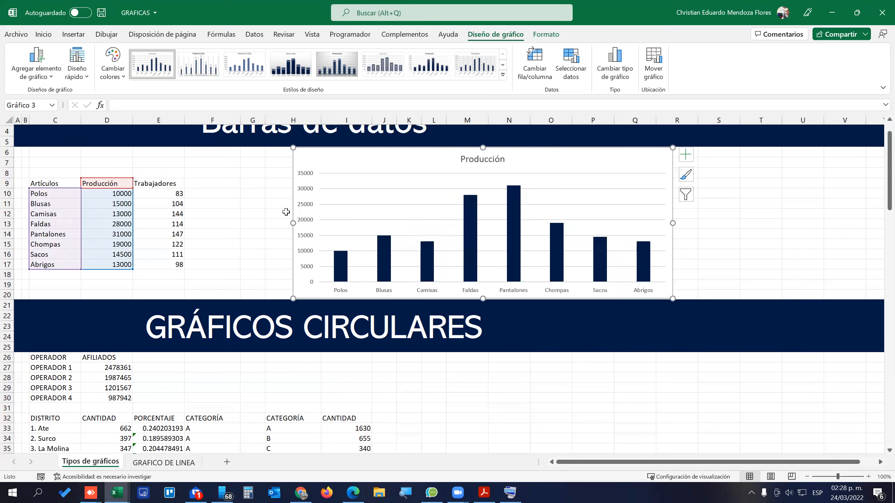
left_click_drag(293, 223, 195, 224)
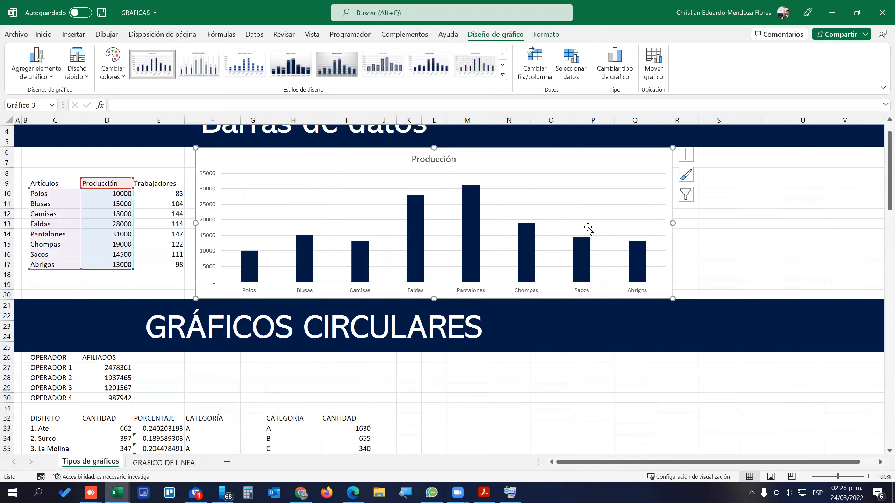
left_click_drag(673, 223, 576, 227)
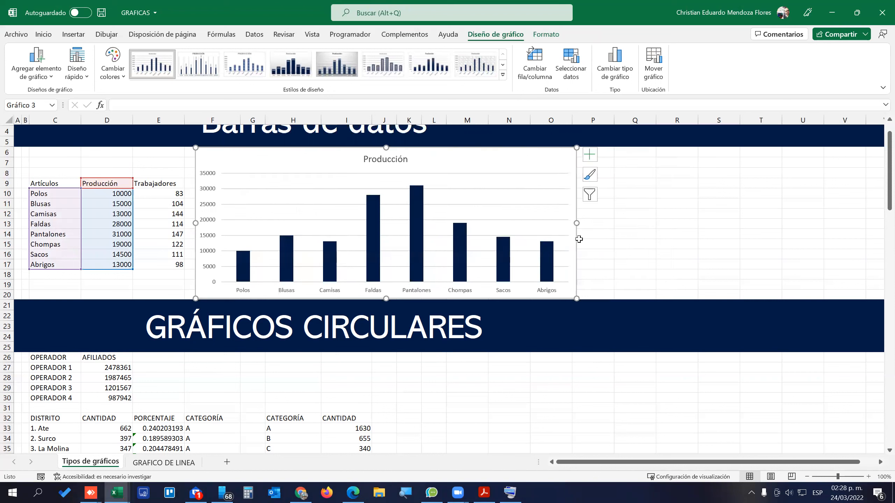
Apply the quick layout that gives the chart a vertical axis title and a data table with legend keys.
mouse_move(462, 258)
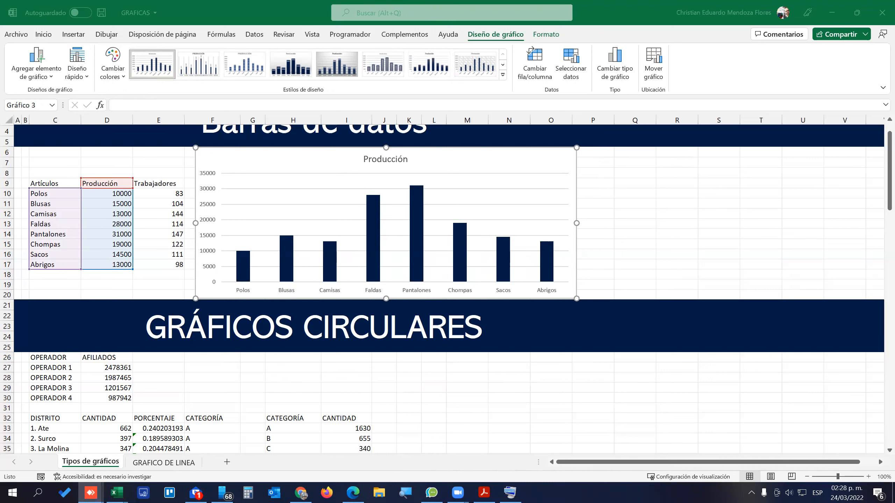
left_click(87, 79)
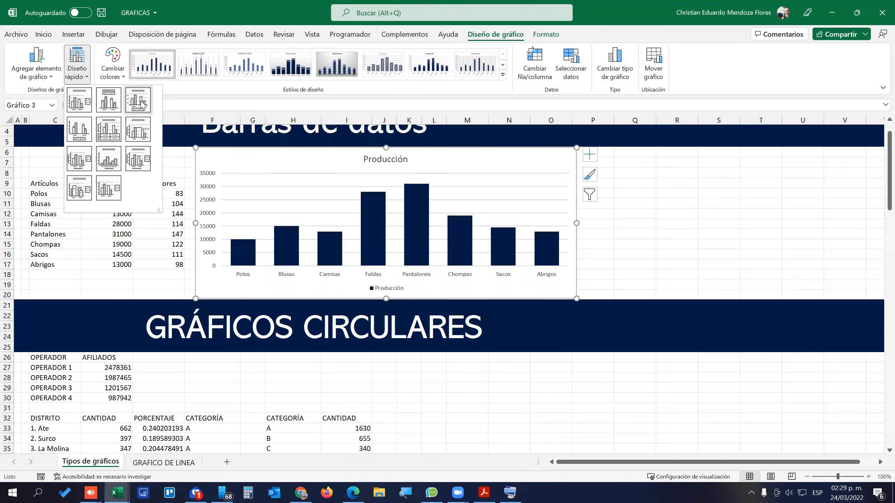
left_click(113, 135)
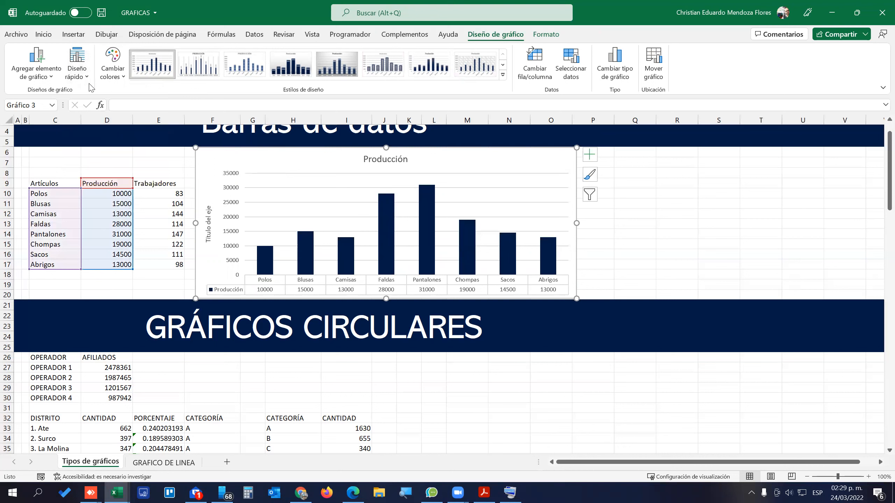
left_click(77, 65)
left_click(591, 351)
Apply the dark blue chart style with white hatched columns to the Producción chart.
left_click(503, 76)
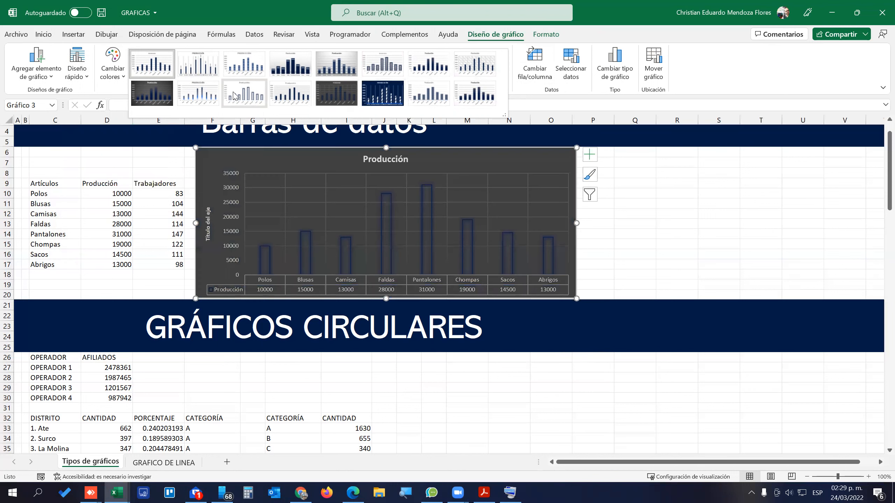
left_click(375, 99)
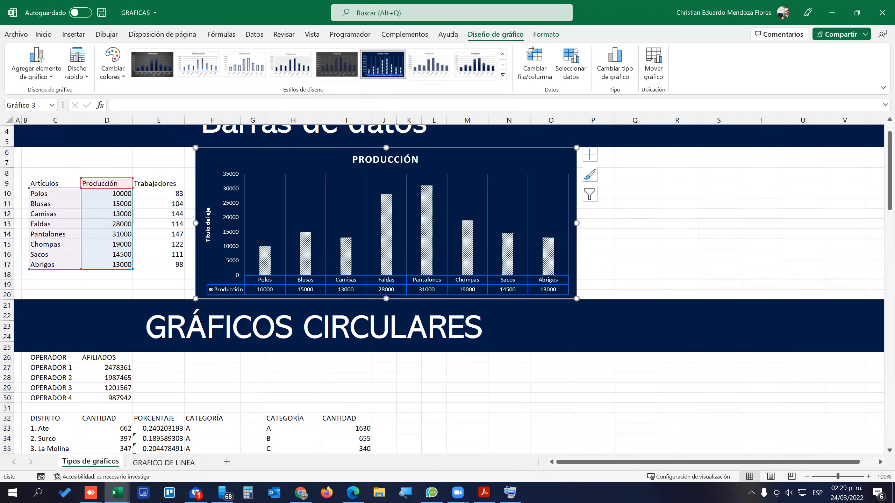
left_click(542, 34)
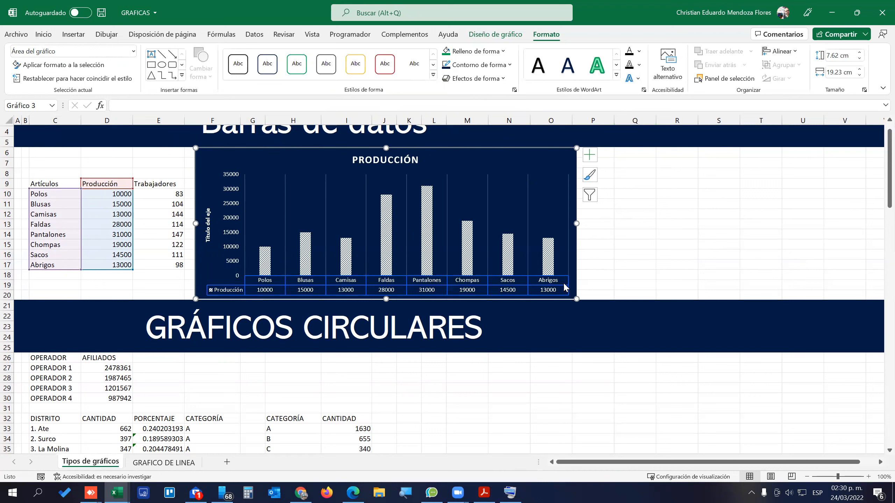
left_click(510, 36)
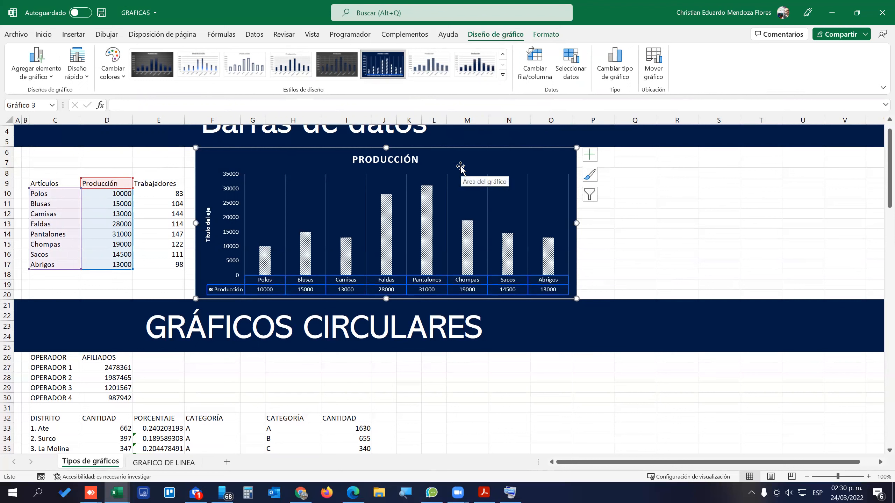
Remove the axis titles from the chart's elements.
left_click(595, 161)
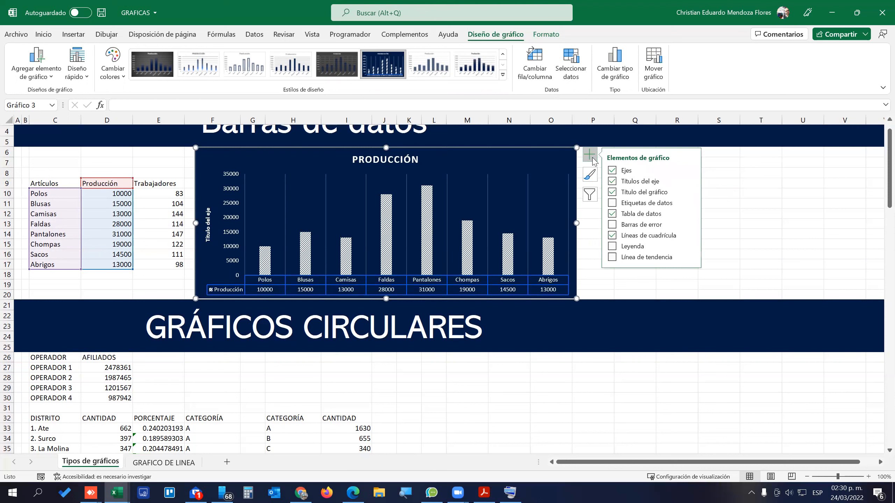
left_click(613, 182)
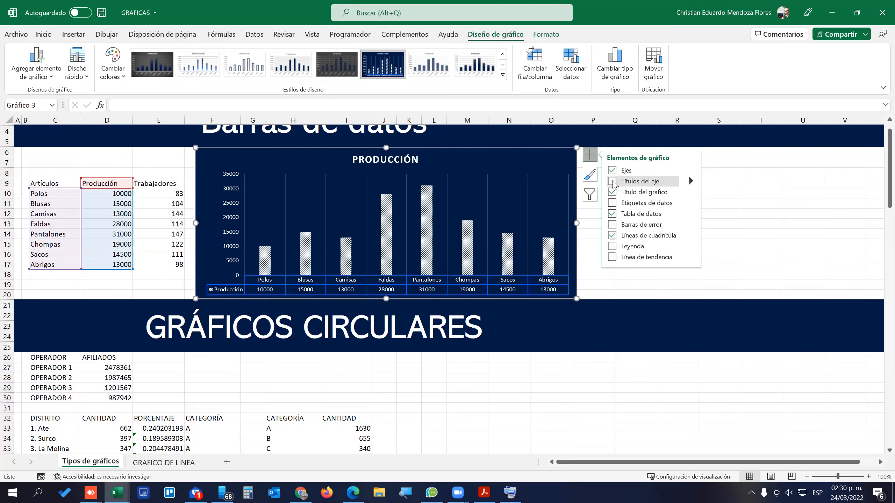
Set the Producción chart's elements so the title and axes are hidden and the data labels are shown.
left_click(613, 193)
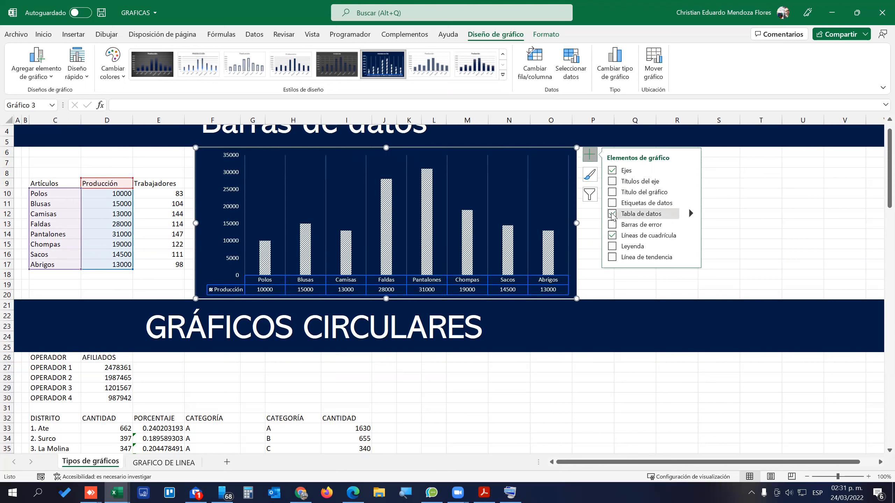
left_click(612, 225)
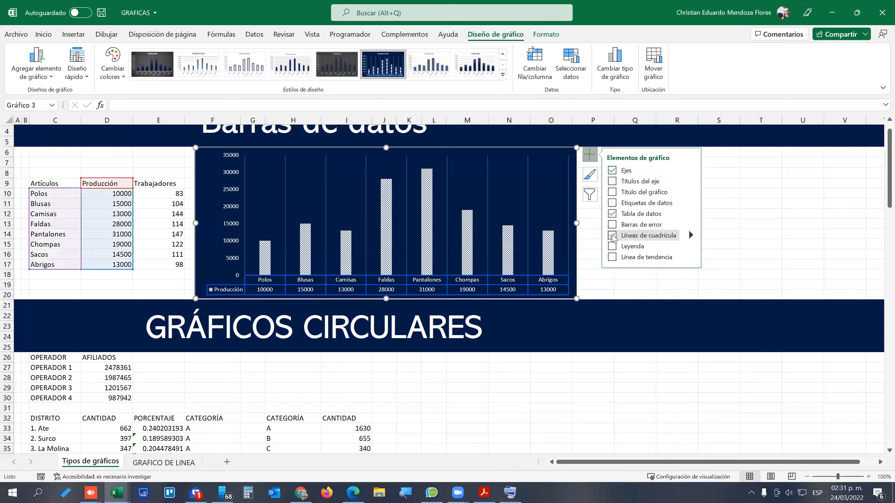
left_click(612, 236)
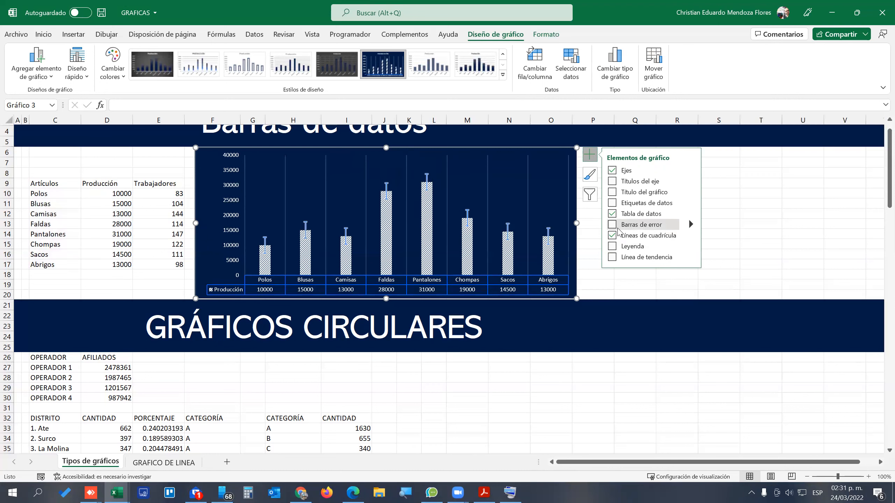
left_click(613, 205)
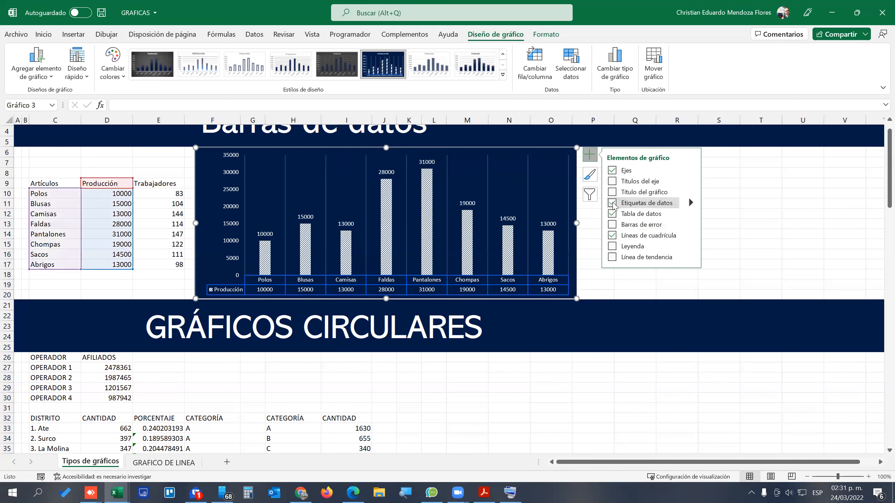
left_click(612, 171)
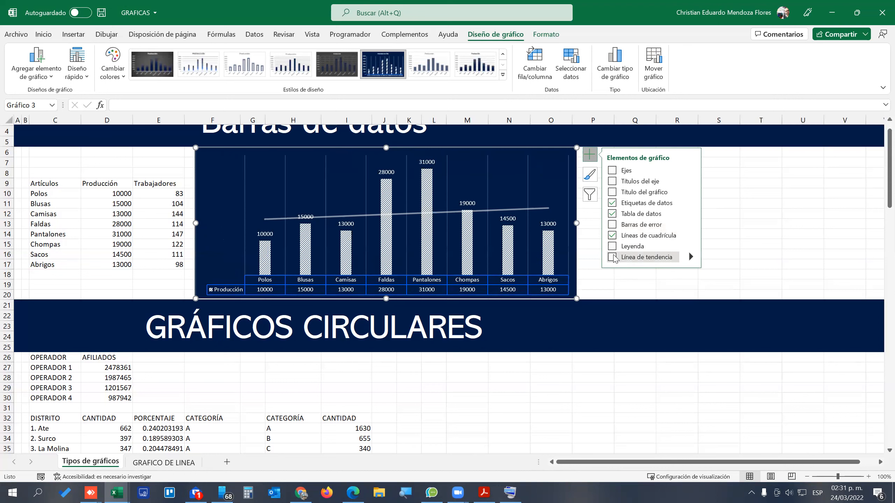
Add a linear trendline to the Producción chart.
left_click(690, 257)
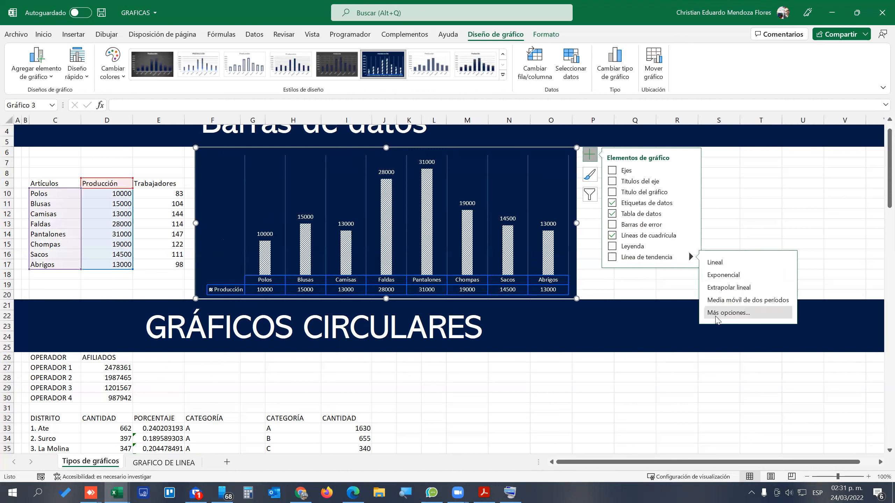
left_click(719, 265)
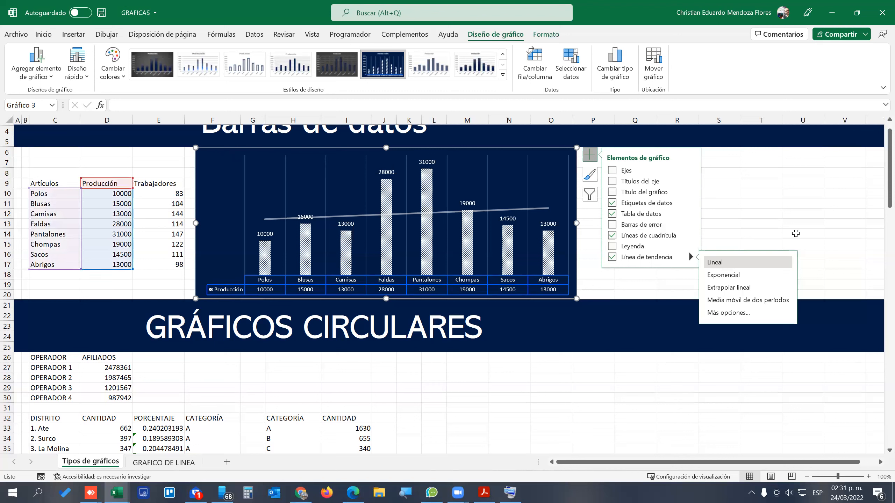
left_click(734, 212)
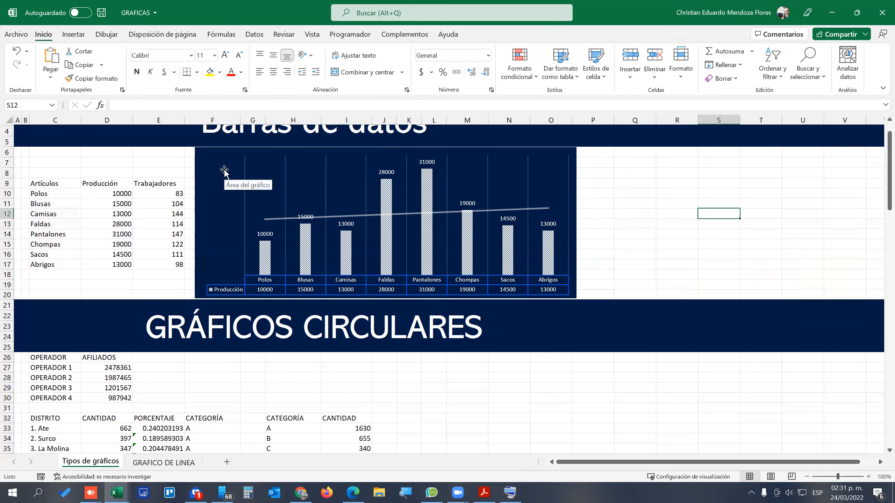
Fill the chart area with the custom dark blue colour #011B45 at 87% transparency.
left_click(208, 160)
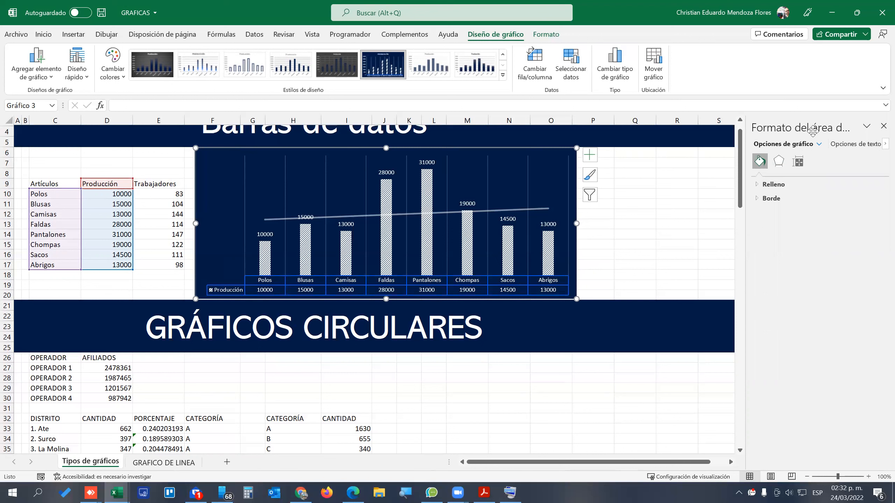
left_click(759, 185)
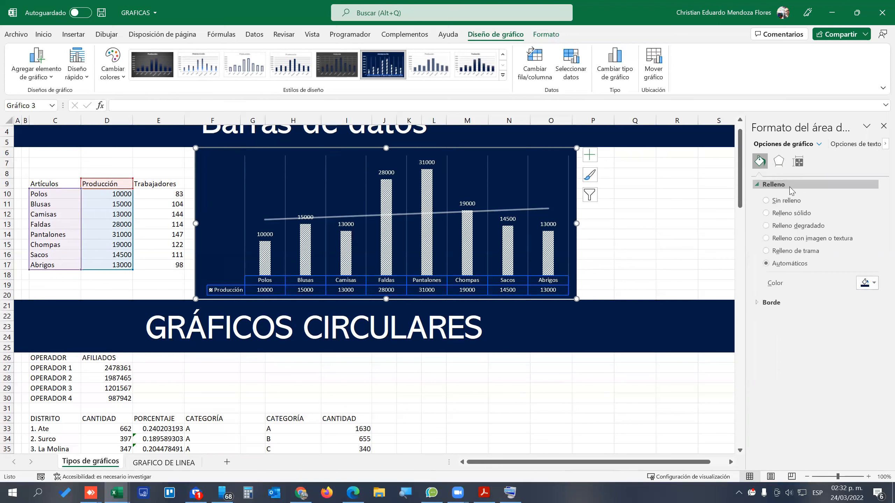
left_click(874, 283)
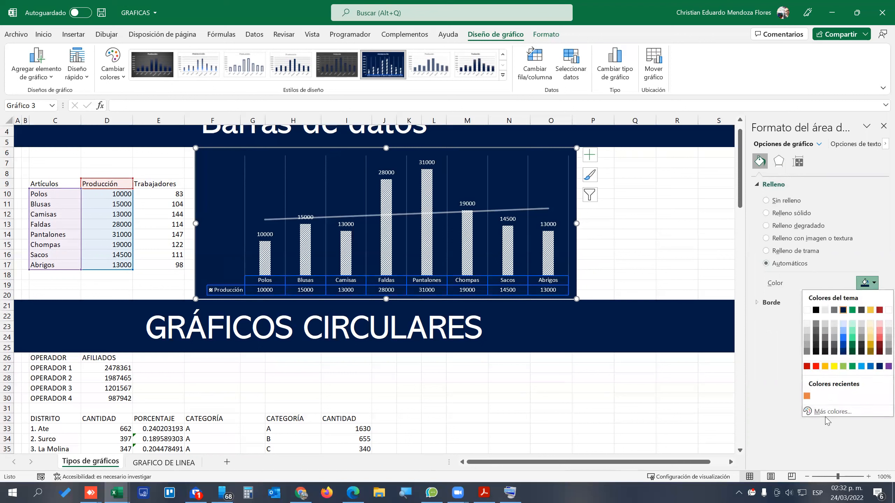
left_click(833, 411)
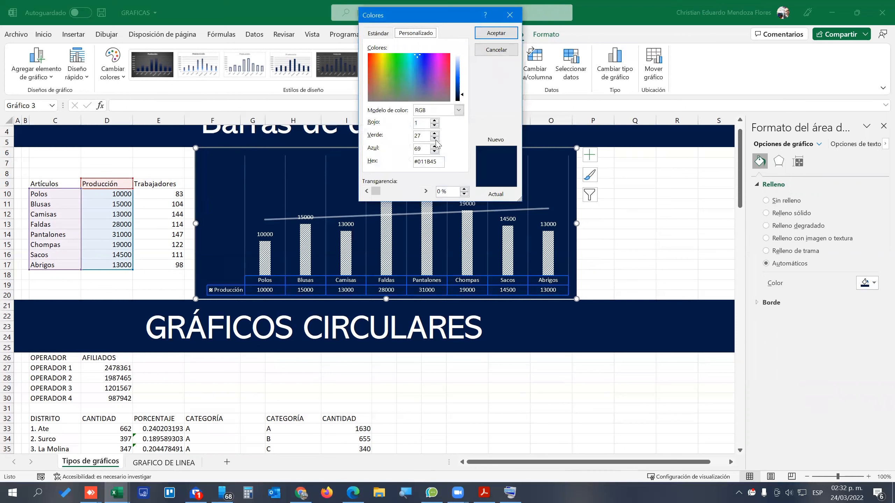
left_click_drag(376, 197, 414, 197)
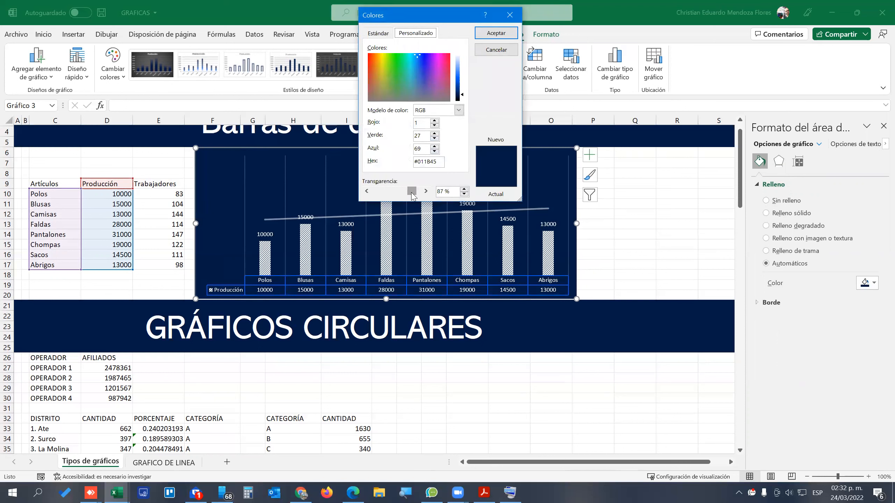
left_click(496, 33)
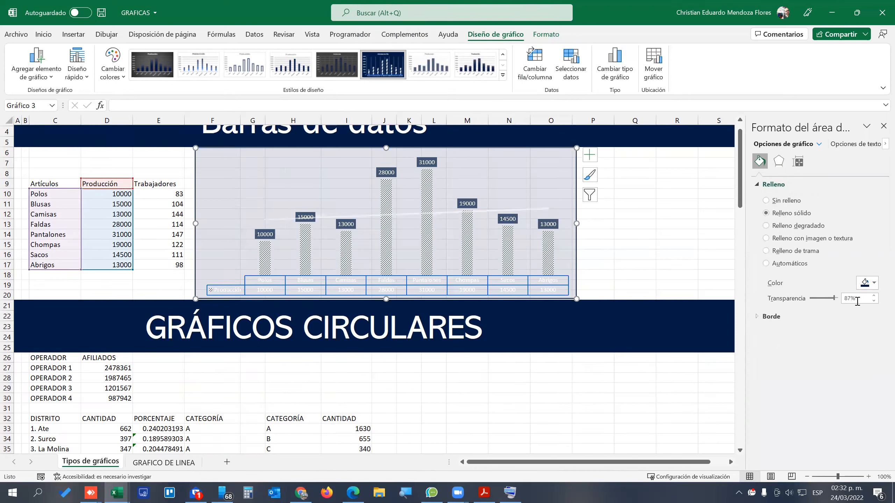
Set the transparency of the chart area's solid fill to 42%.
left_click(874, 301)
left_click(875, 301)
left_click(875, 301)
left_click(875, 300)
left_click(875, 301)
left_click(875, 301)
left_click(874, 301)
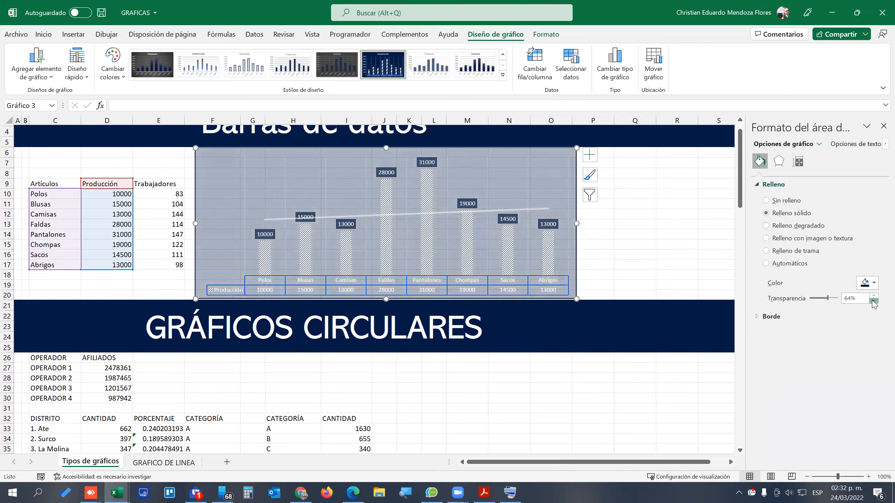
left_click(874, 301)
left_click(875, 301)
left_click(875, 301)
left_click(874, 301)
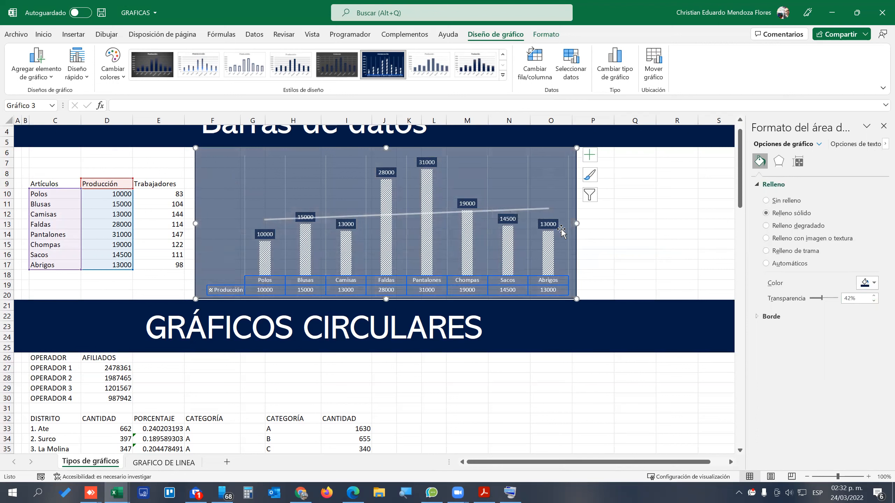
Widen the formatting pane and change the trendline's dash type to square dots.
left_click(358, 216)
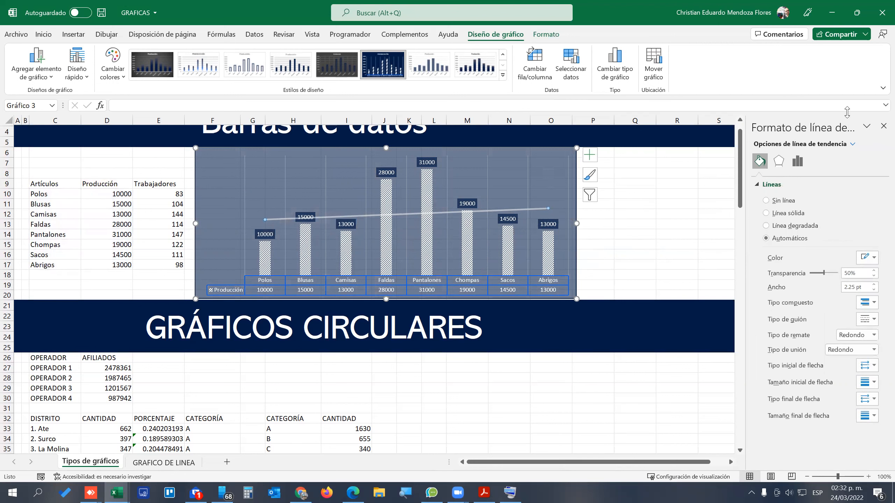
left_click_drag(746, 171, 694, 171)
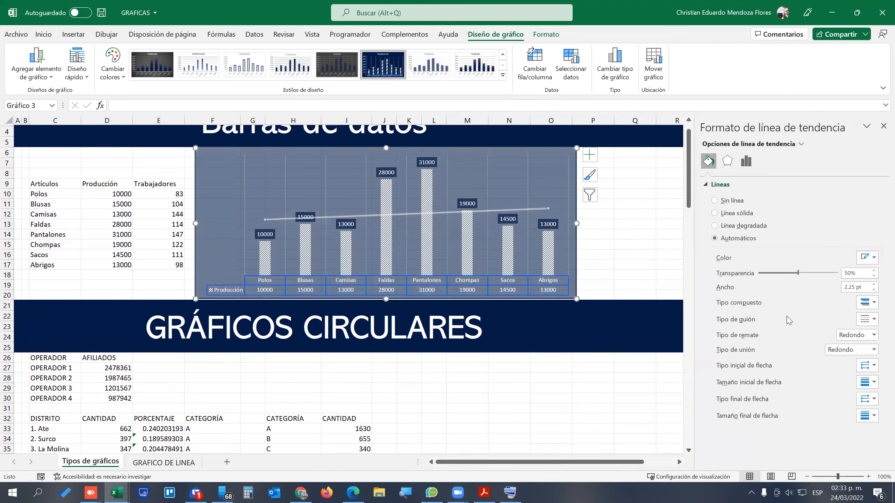
left_click(872, 320)
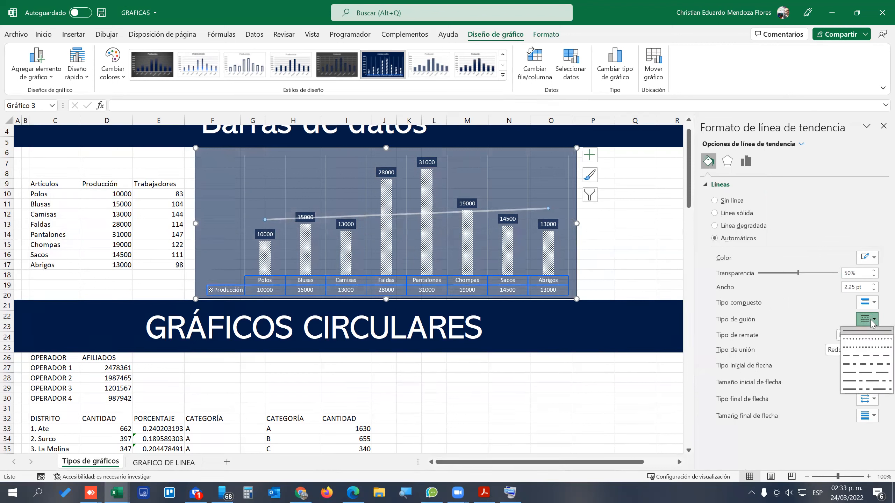
left_click(862, 348)
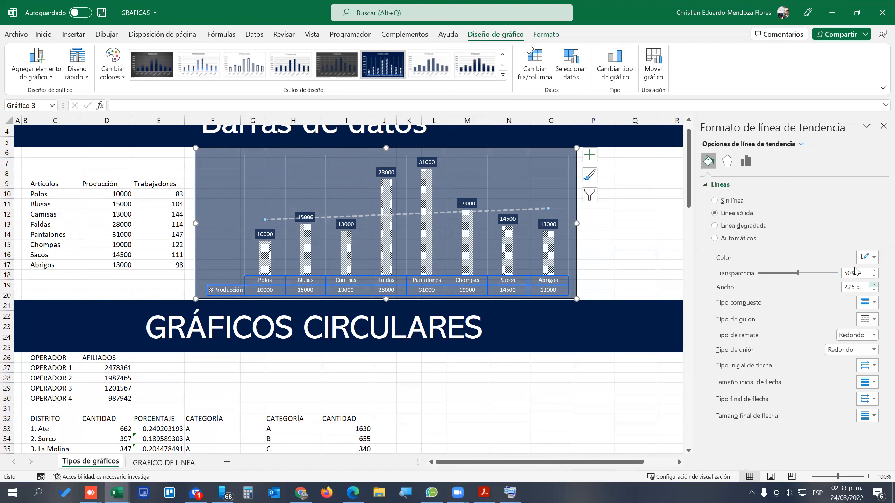
Colour the trendline yellow and set its transparency to 16%.
left_click(875, 259)
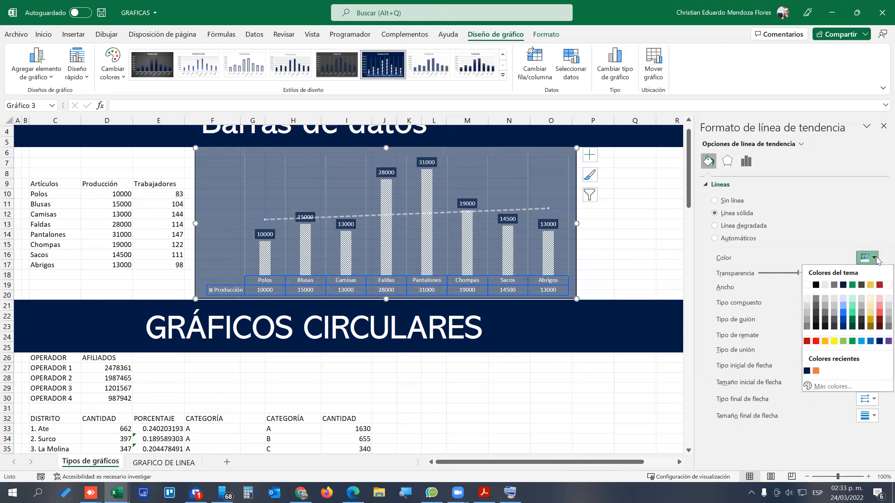
left_click(835, 341)
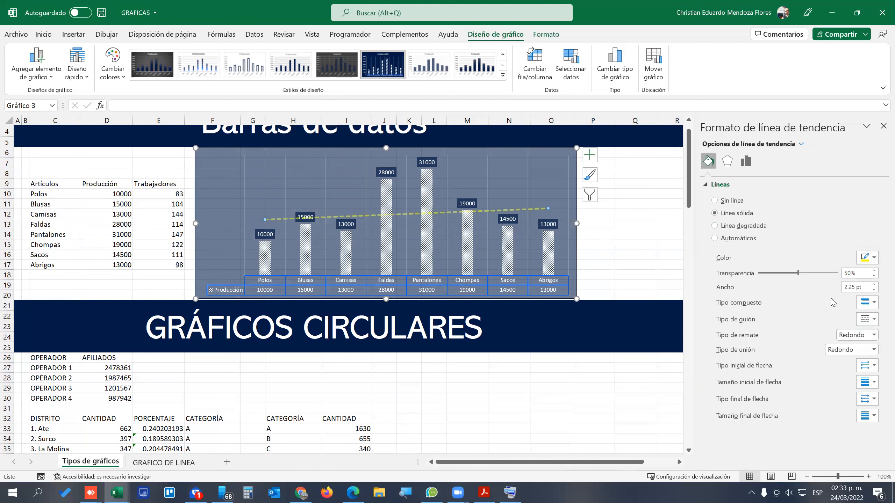
left_click_drag(798, 274, 774, 279)
Select only the Pantalones column, try a gradient fill on it, and settle on a solid green fill.
mouse_move(430, 180)
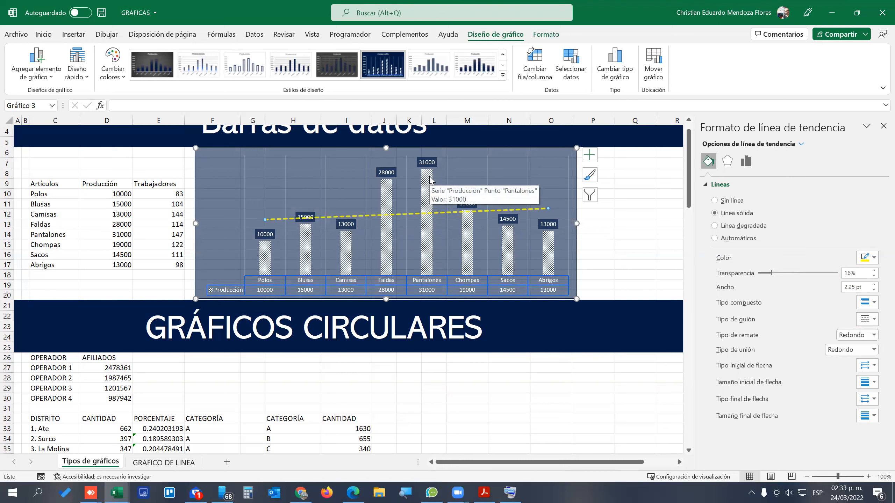
left_click(430, 180)
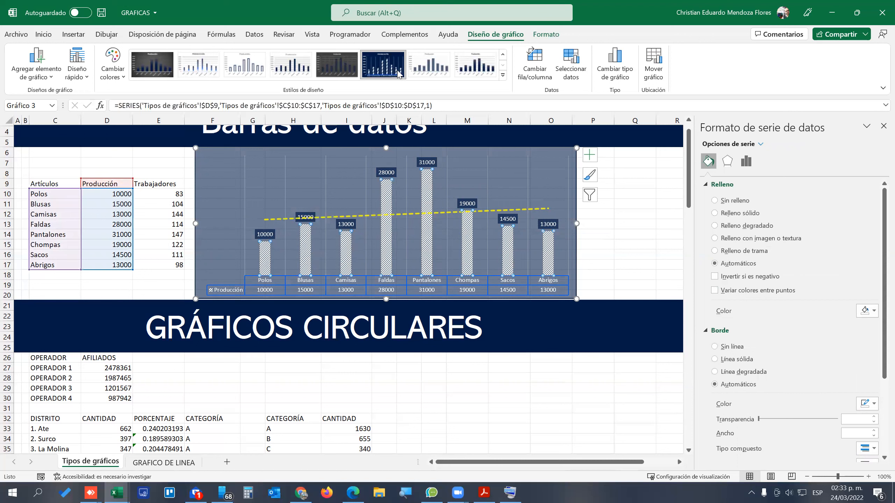
left_click(427, 181)
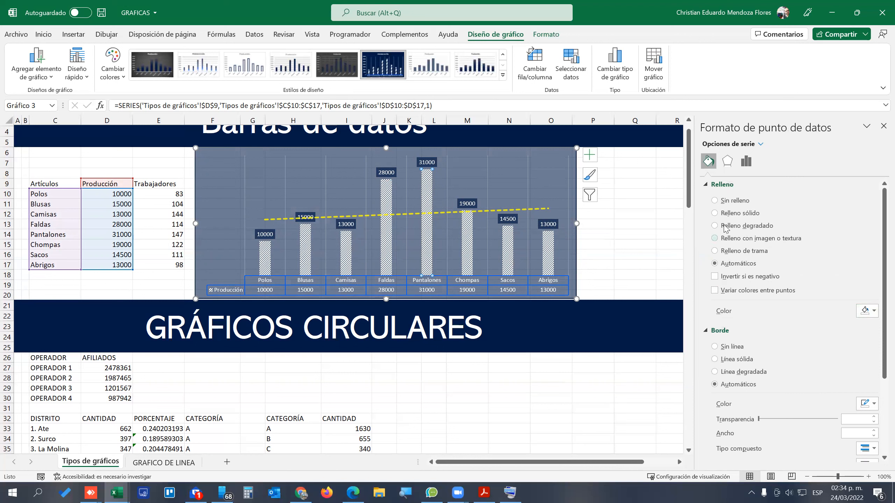
left_click(714, 213)
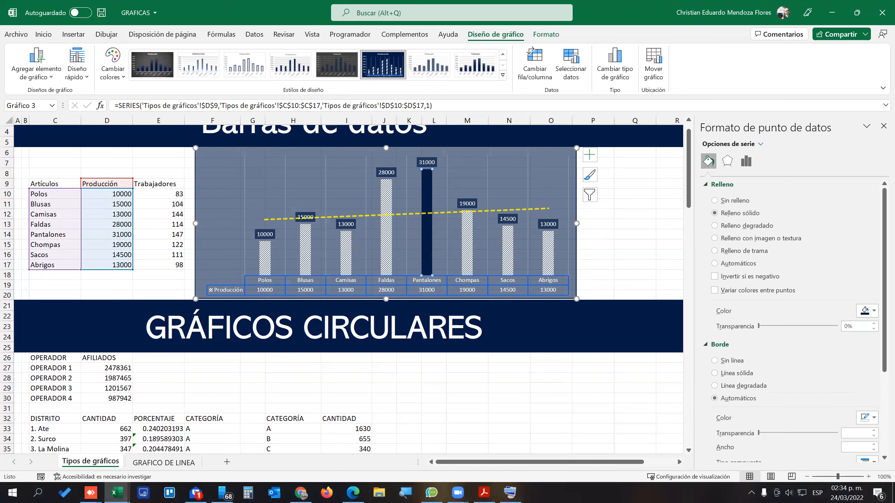
left_click(715, 226)
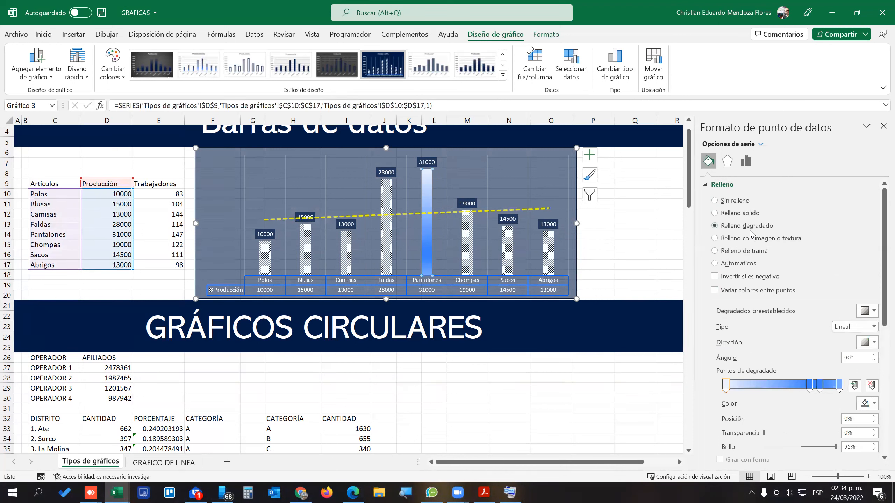
left_click(715, 213)
left_click(867, 310)
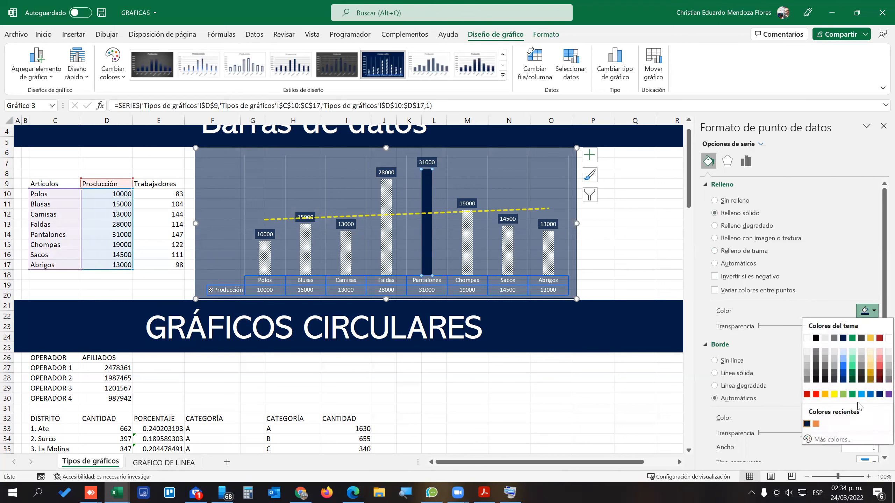
left_click(852, 394)
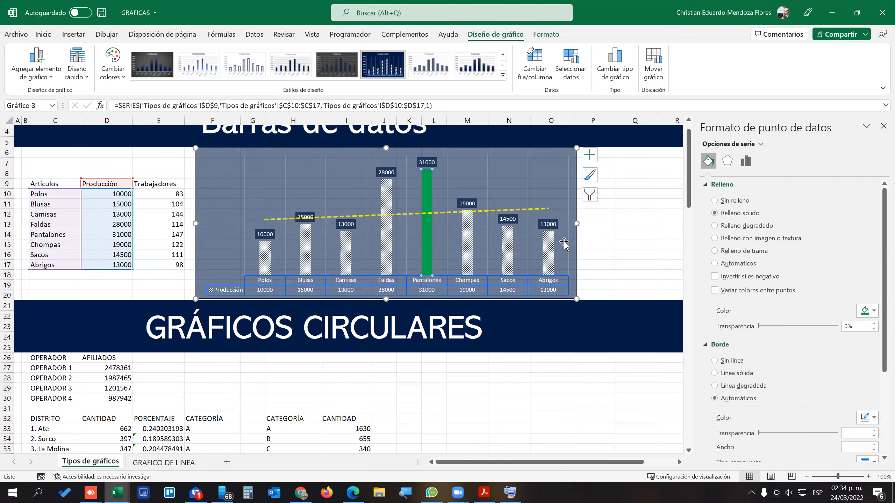
Give the Pantalones column a dense green dotted pattern fill and close the formatting pane.
left_click(714, 251)
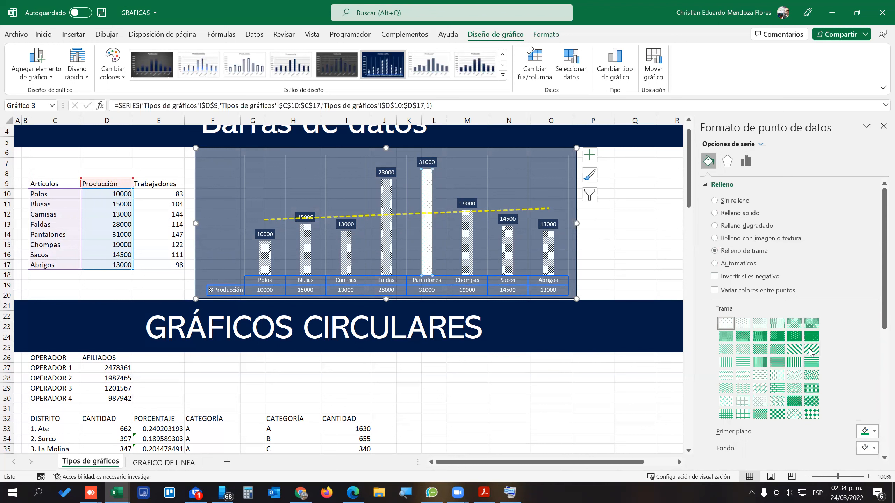
left_click(760, 337)
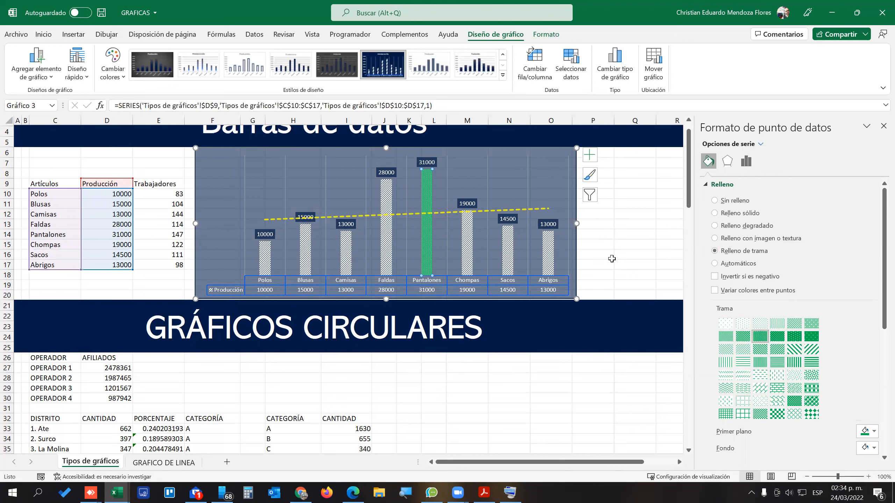
left_click(884, 126)
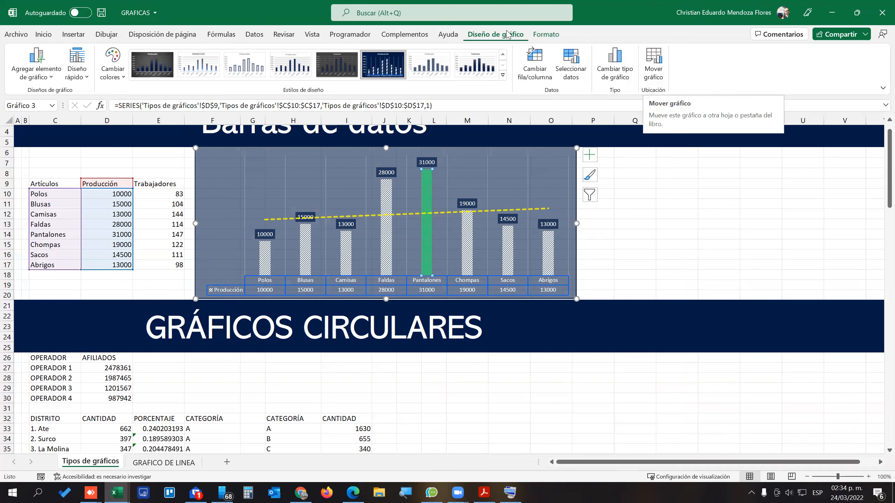
Move the chart to a new chart sheet named PRODUCCION.
left_click(654, 80)
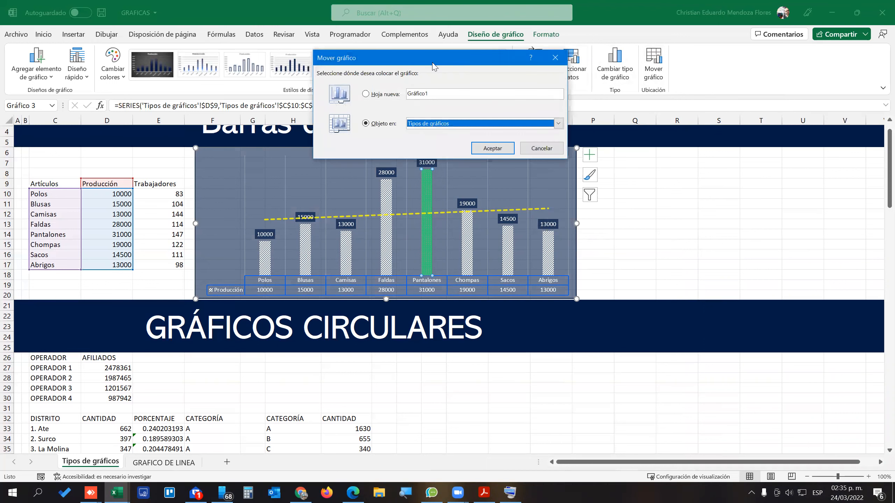
left_click_drag(433, 65, 558, 174)
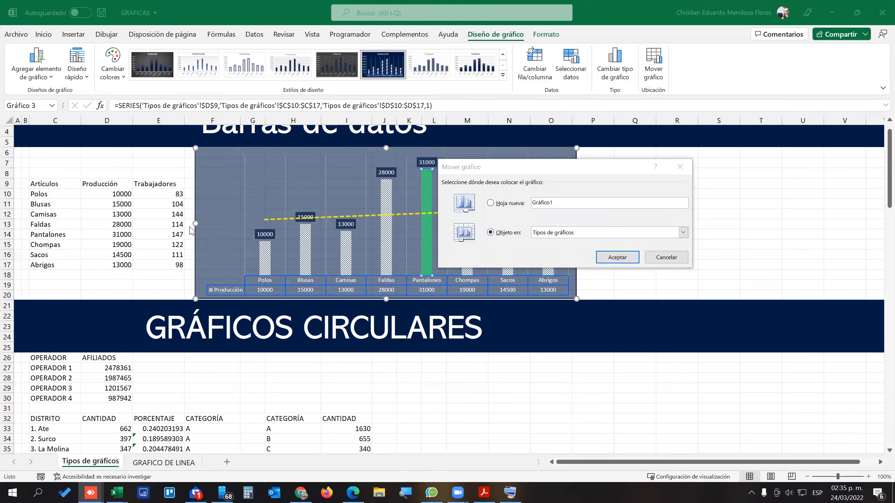
left_click(491, 203)
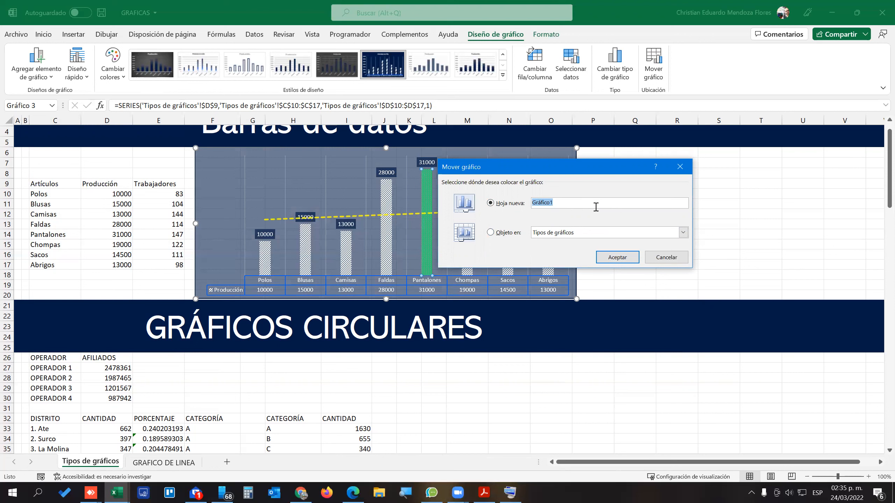
type("pRO")
key("BackSpace")
key("BackSpace")
key("BackSpace")
key("BackSpace")
key("BackSpace")
key("BackSpace")
key("BackSpace")
key("BackSpace")
key("BackSpace")
left_click(615, 260)
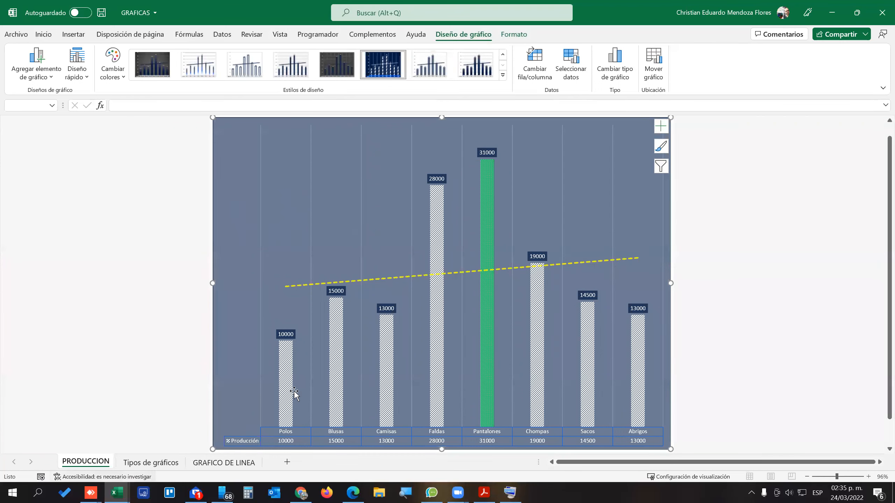
Preview how the PRODUCCION chart sheet prints and return to the workbook.
left_click(14, 35)
left_click(32, 196)
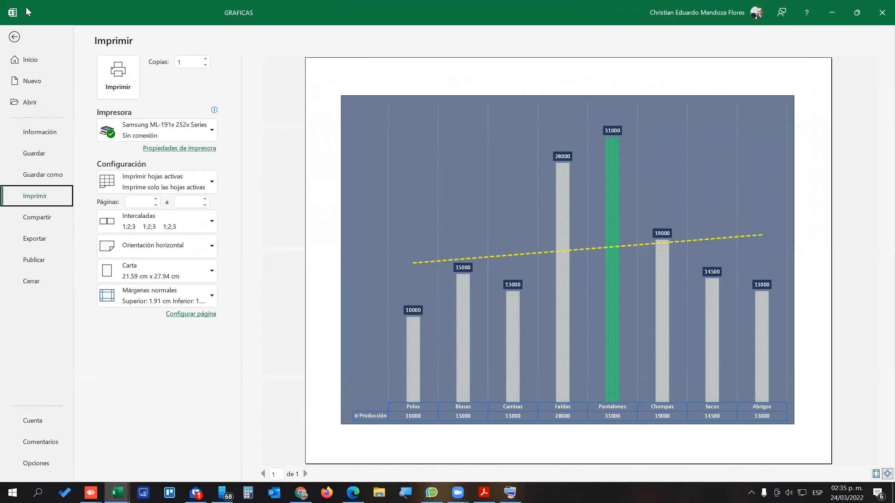
left_click(14, 38)
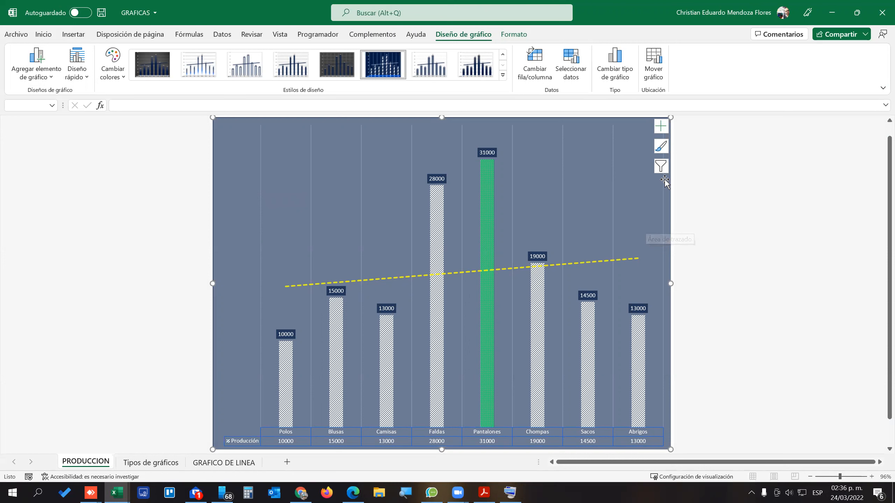
Filter the chart to only the Polos, Blusas and Sacos categories and apply the filter.
left_click(661, 166)
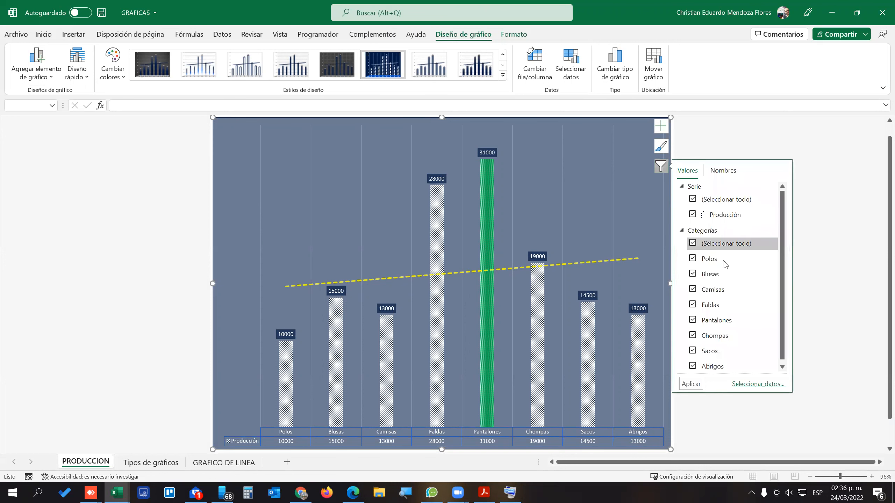
left_click(693, 244)
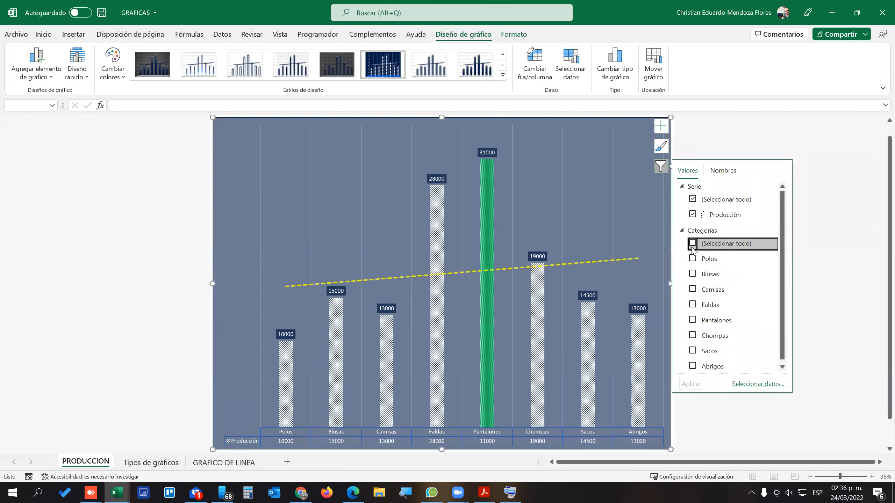
left_click(693, 259)
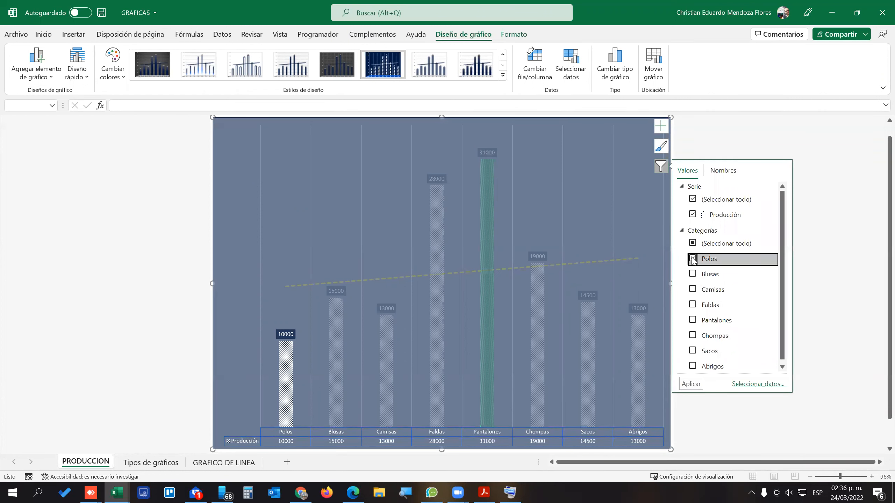
left_click(692, 274)
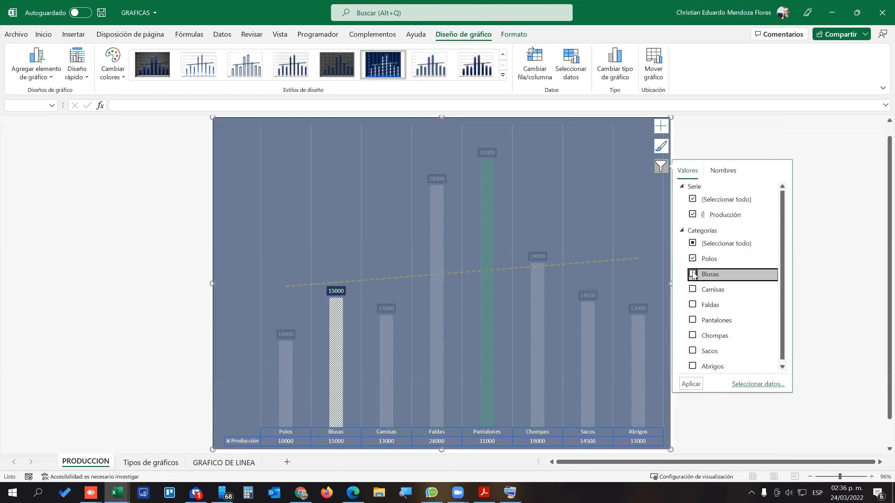
left_click(693, 351)
left_click(691, 384)
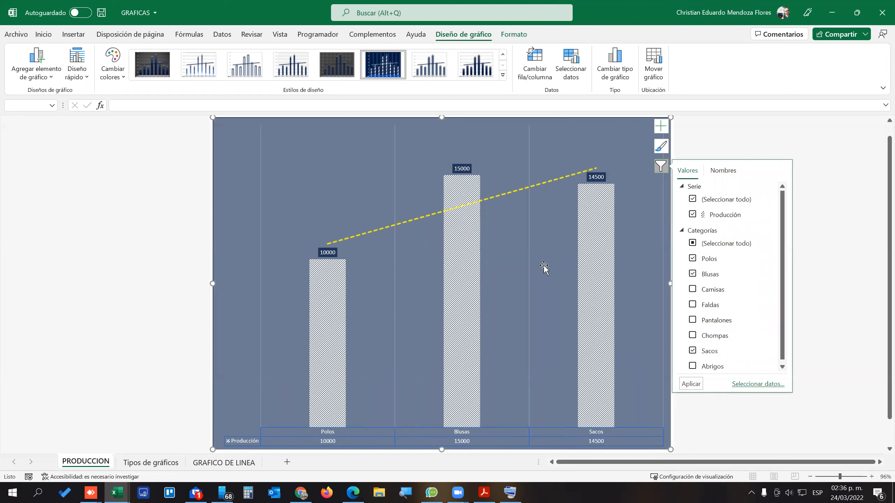
mouse_move(447, 242)
Restore all categories in the chart filter, apply it and deselect the chart.
left_click(693, 243)
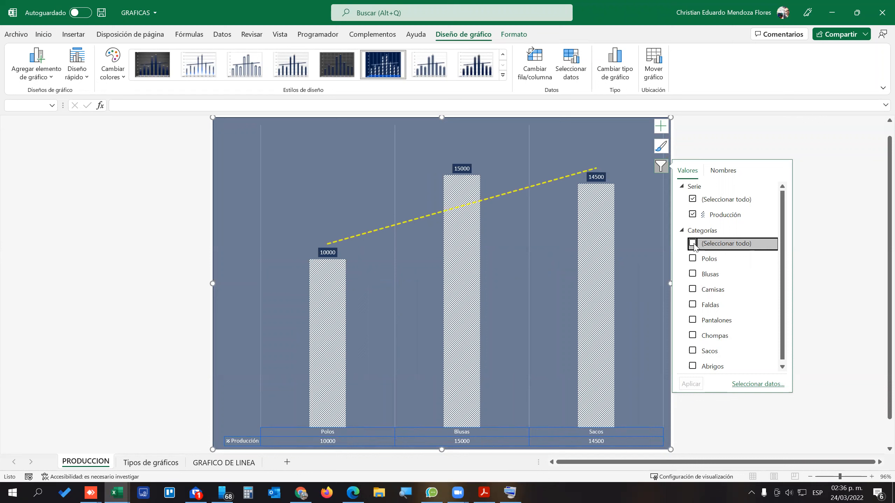
left_click(691, 384)
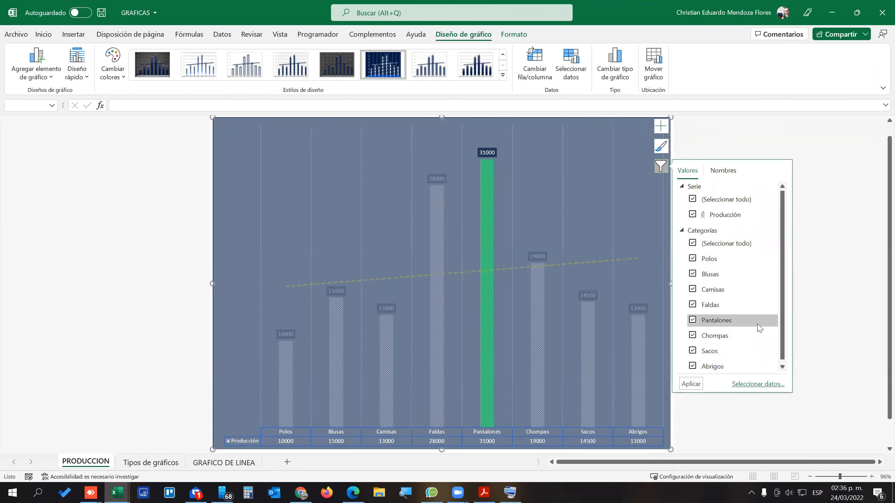
left_click(816, 129)
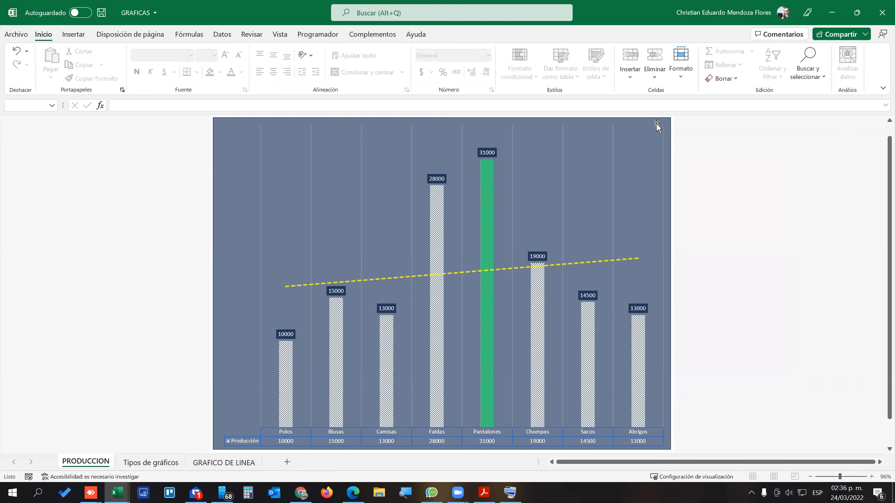
Change the chart type to the Columnas agrupadas variant that plots each article as its own coloured series.
left_click(561, 178)
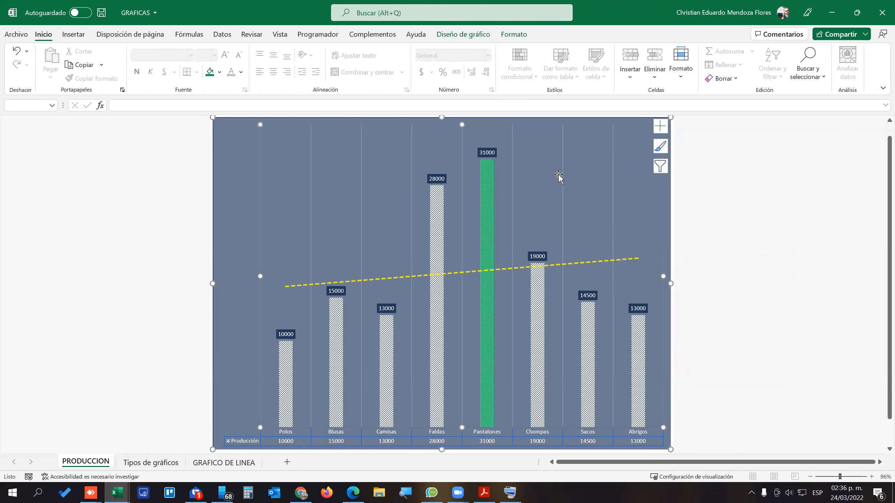
left_click(482, 35)
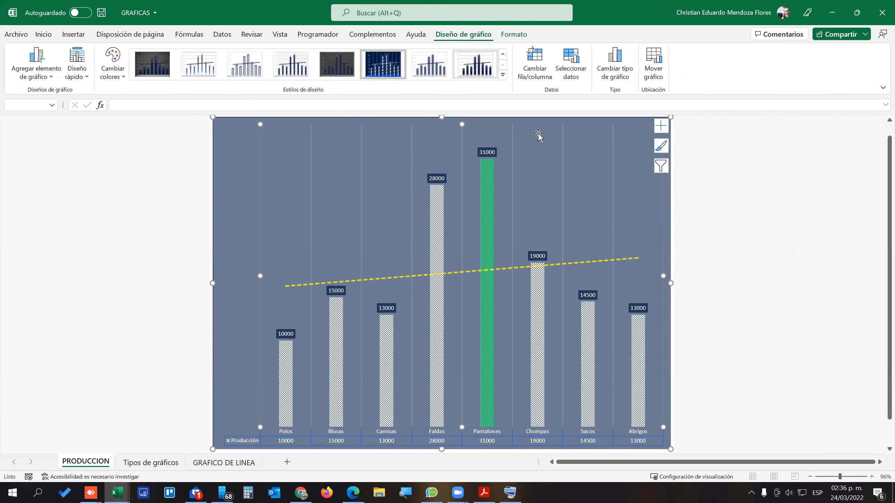
left_click(614, 64)
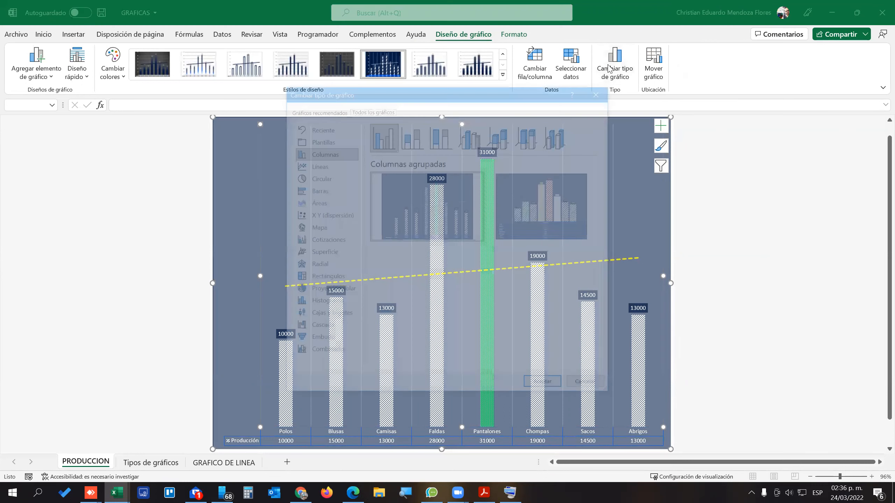
mouse_move(525, 224)
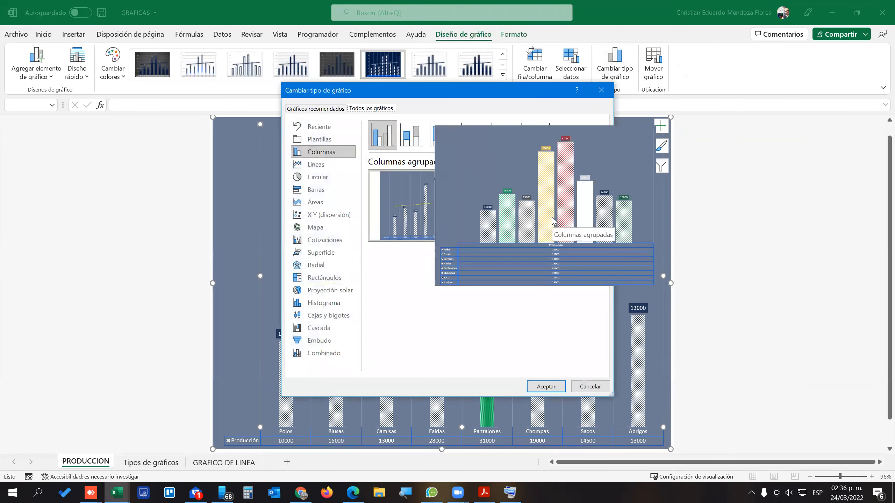
left_click(548, 385)
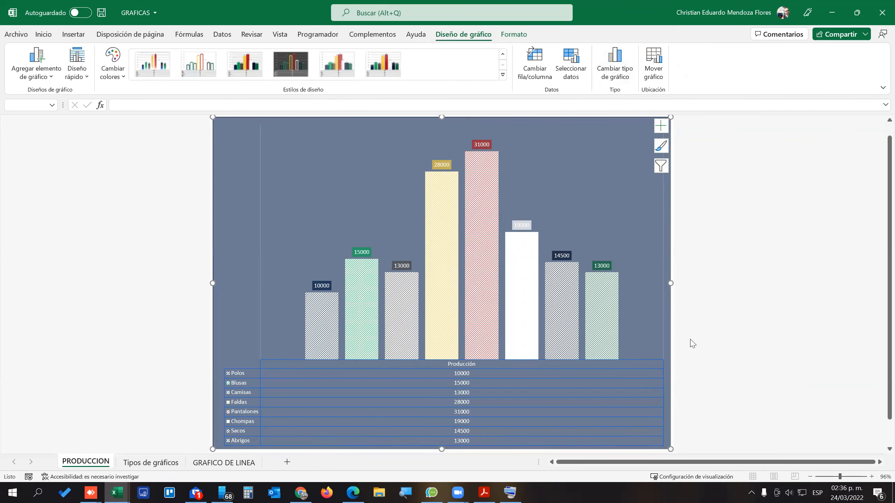
Change the chart type to Barras agrupadas, using the variant with a single Producción series.
left_click(614, 69)
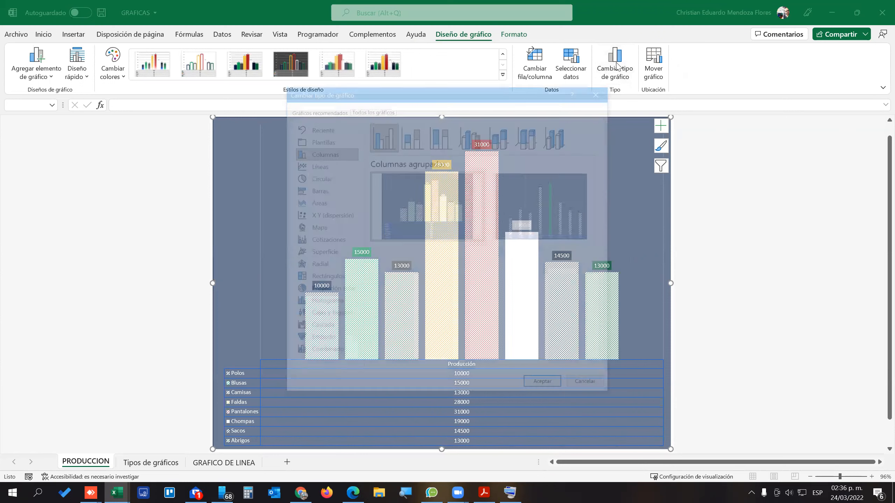
left_click(317, 190)
mouse_move(533, 216)
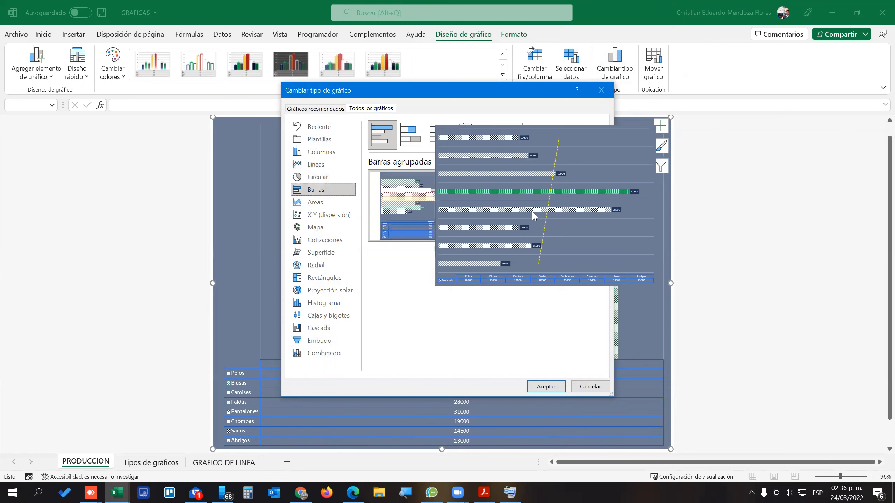
left_click(561, 386)
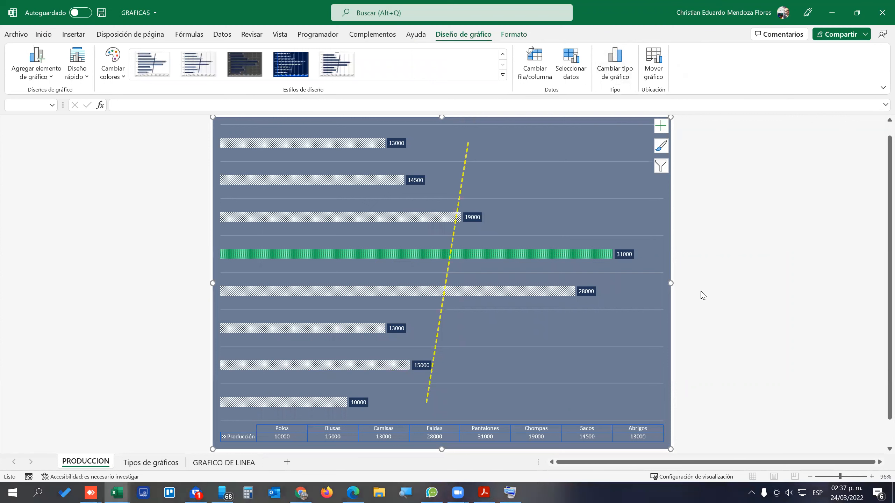
Change the chart to the circular type Anillos and apply the multicoloured chart style with a light background.
left_click(613, 61)
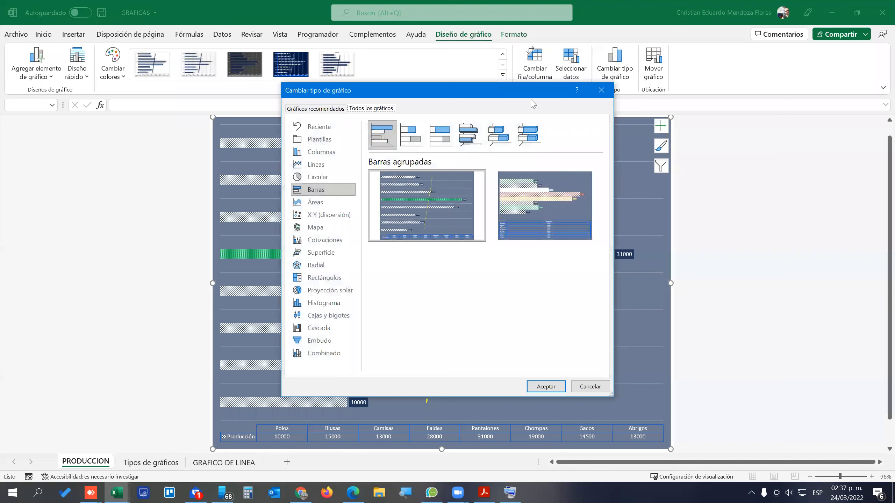
left_click(312, 180)
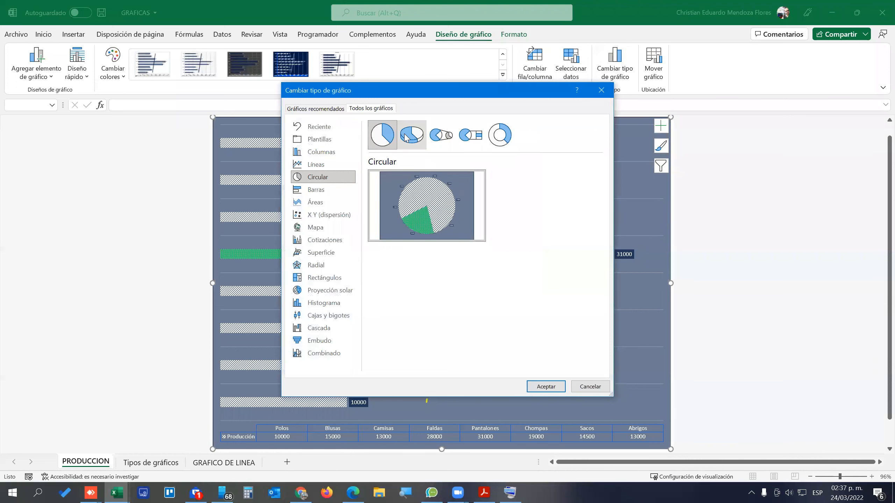
left_click(506, 136)
mouse_move(446, 214)
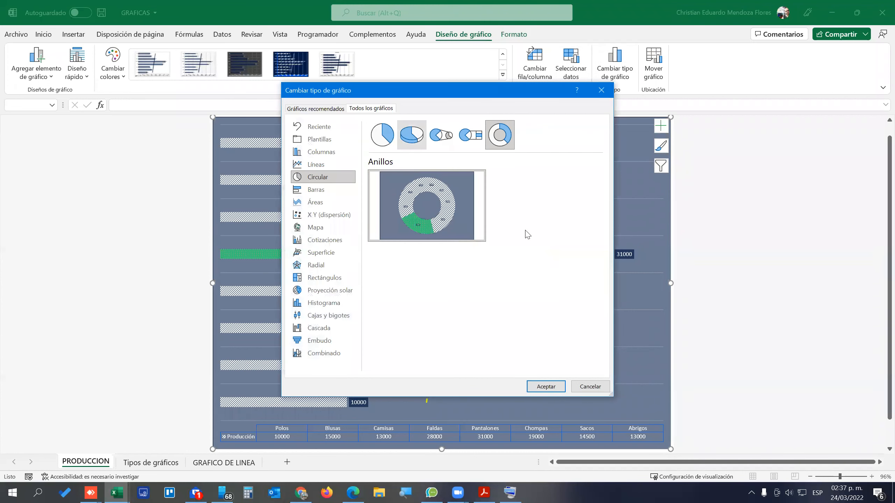
left_click(546, 387)
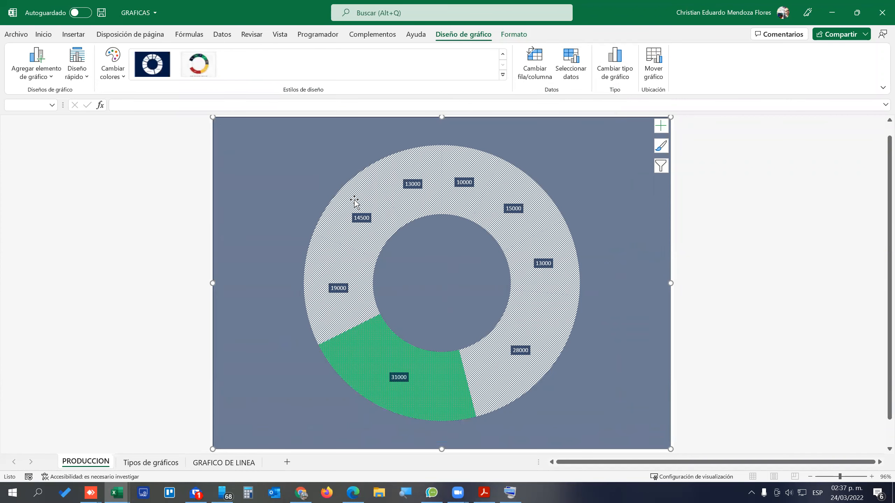
left_click(193, 68)
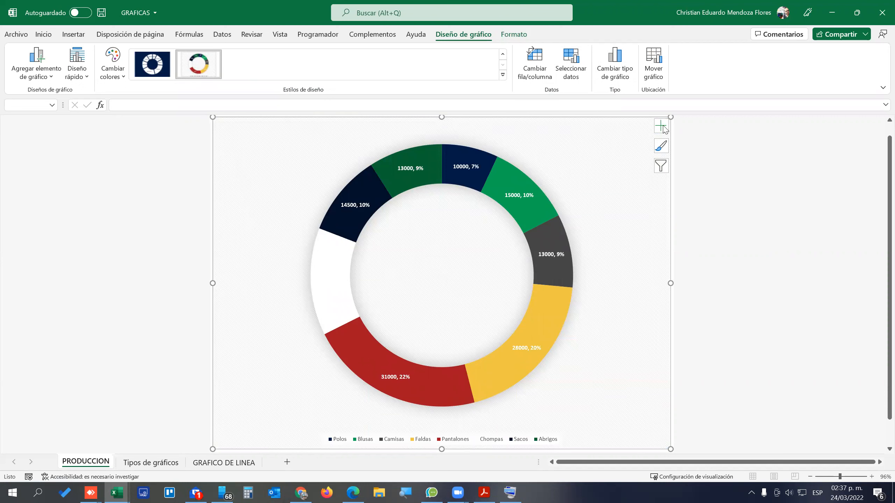
Change the chart type to Línea con marcadores.
left_click(620, 82)
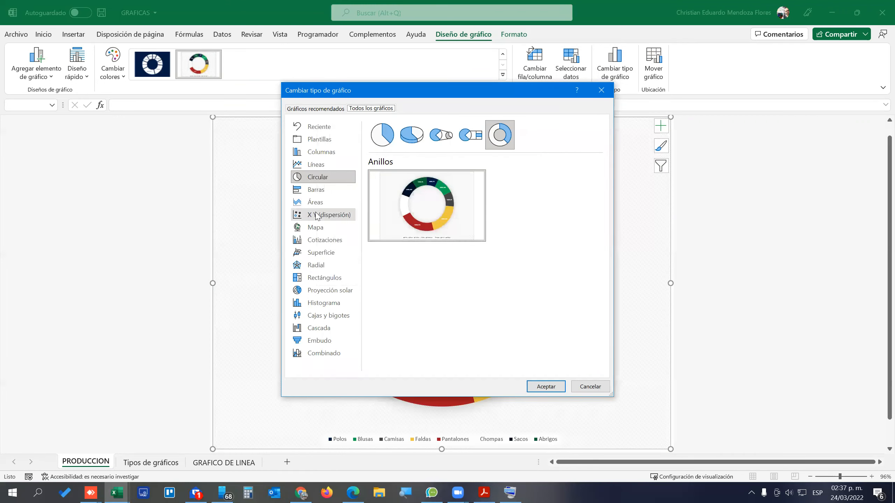
left_click(321, 165)
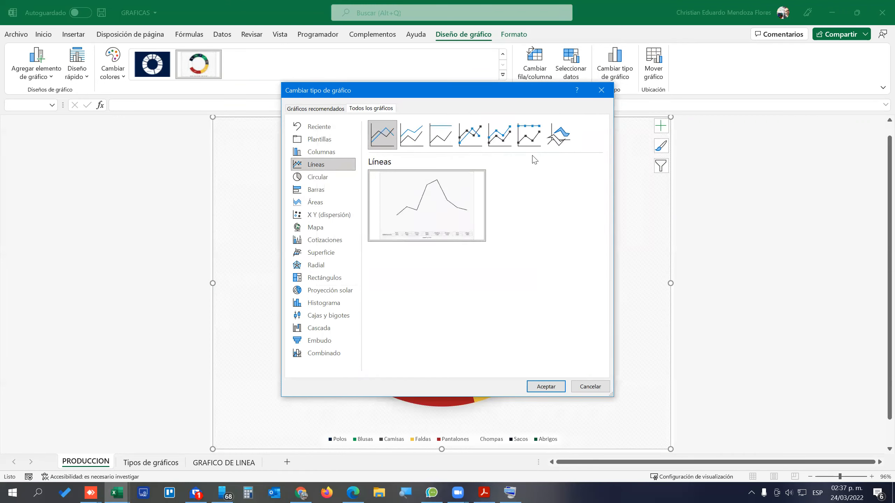
left_click(470, 135)
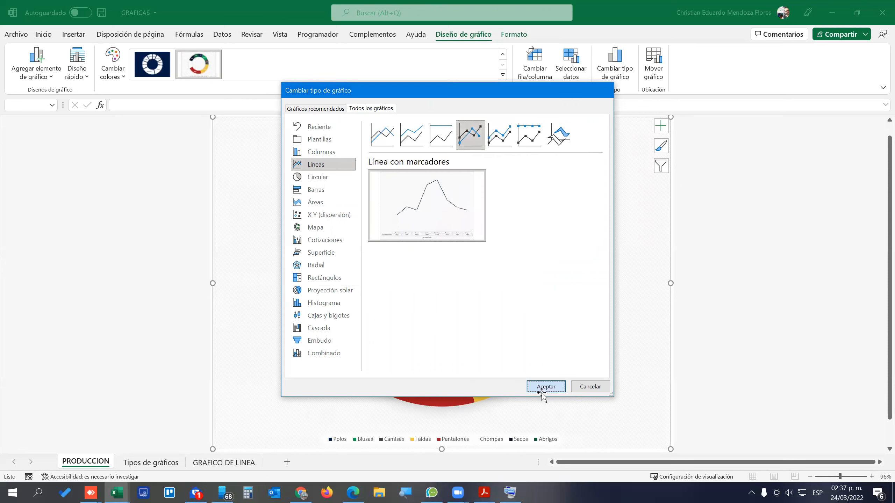
left_click(545, 387)
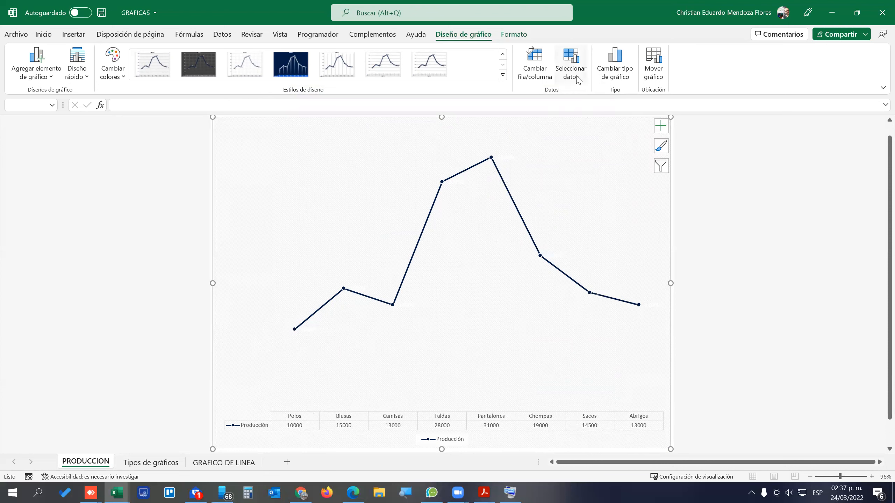
Change the line chart to Columnas agrupadas, using the multicoloured variant with one series per article.
left_click(615, 62)
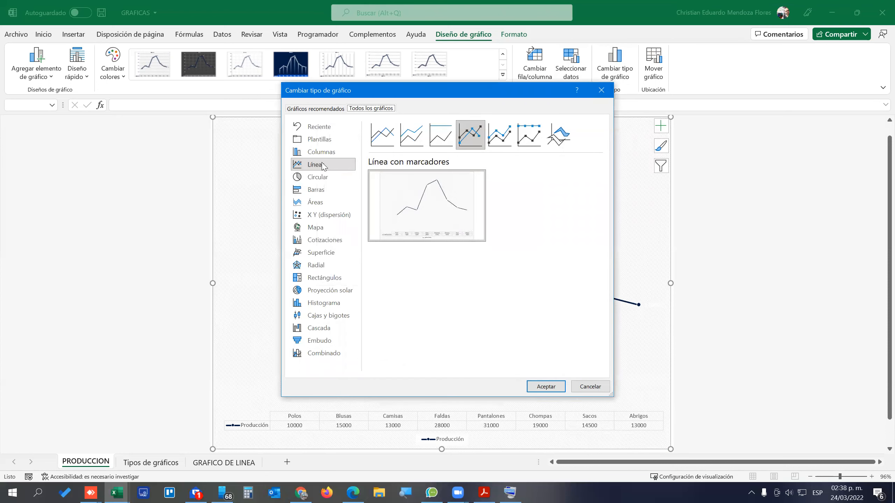
left_click(317, 153)
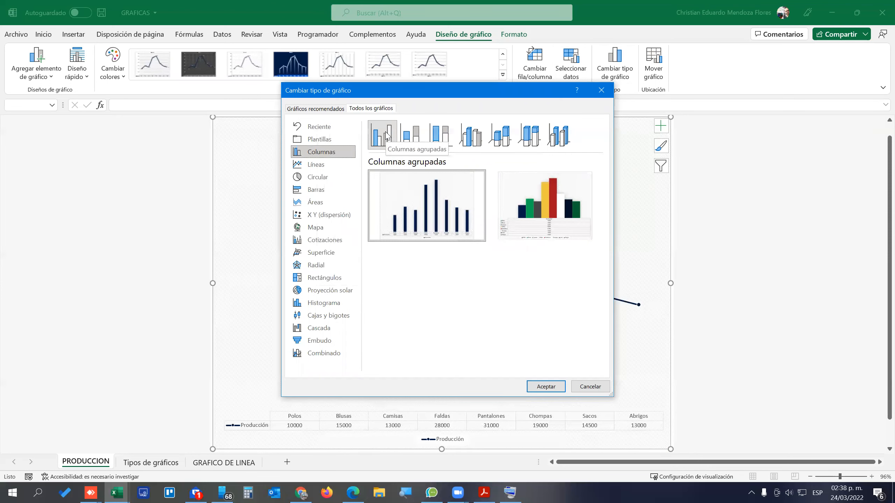
mouse_move(560, 207)
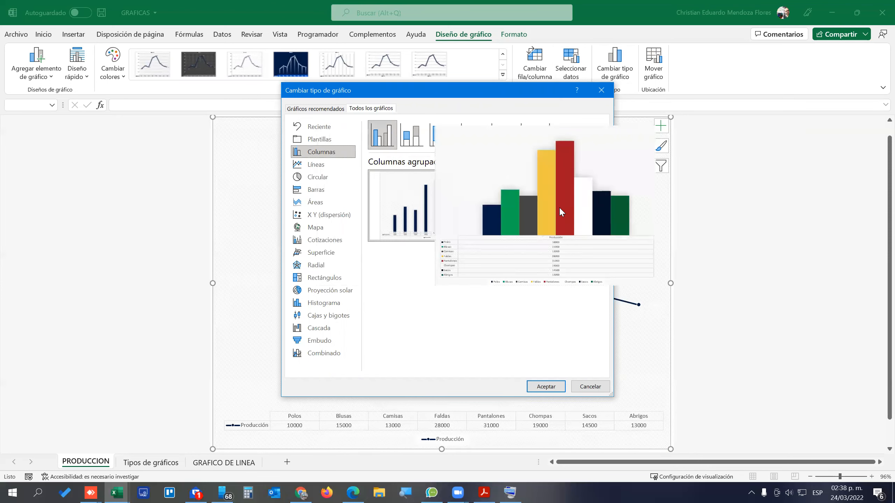
left_click(561, 265)
left_click(546, 387)
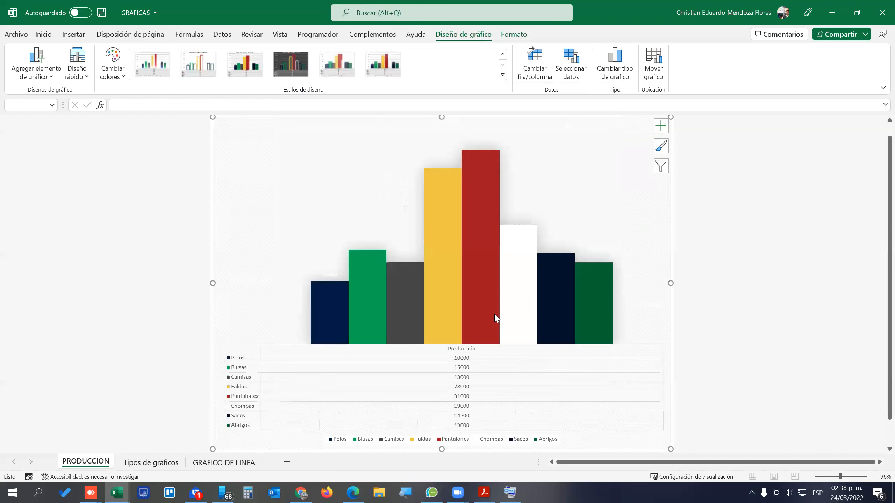
Move the chart as an object into the Tipos de gráficos sheet and place it beside the Artículos table, above the GRÁFICOS CIRCULARES banner.
mouse_move(497, 318)
mouse_move(574, 306)
left_click(652, 67)
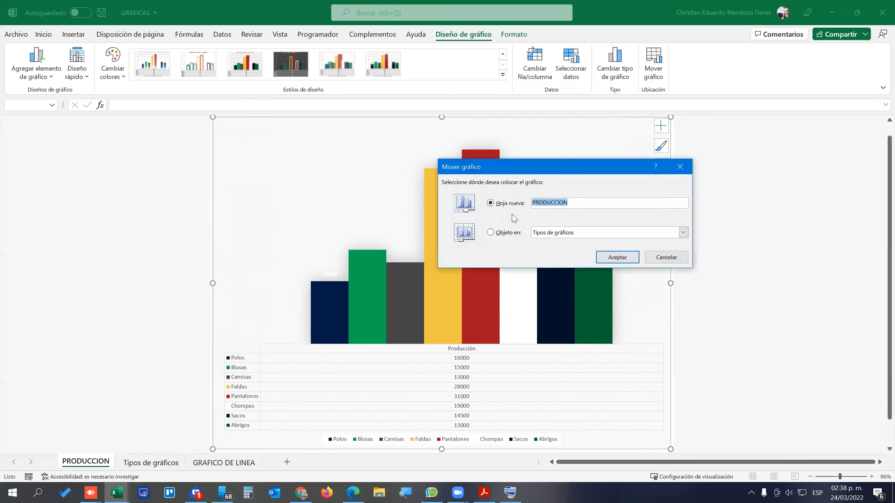
left_click(502, 233)
left_click(617, 257)
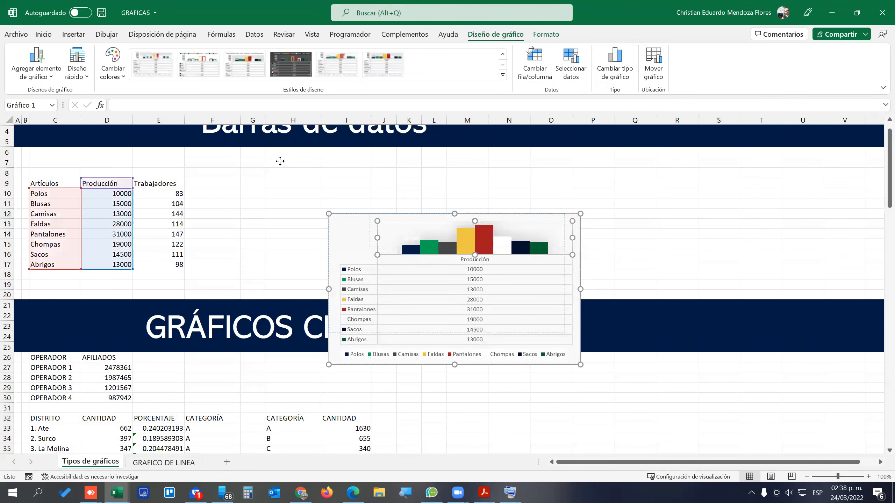
left_click(341, 215)
left_click_drag(342, 216, 212, 150)
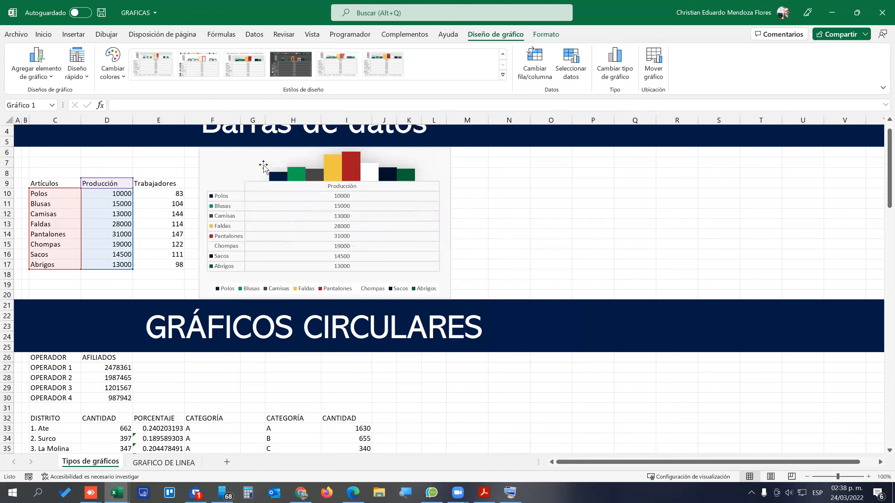
Move the chart to a new sheet named PRODUCCION and look at the Tipos de gráficos sheet it came from.
left_click(607, 60)
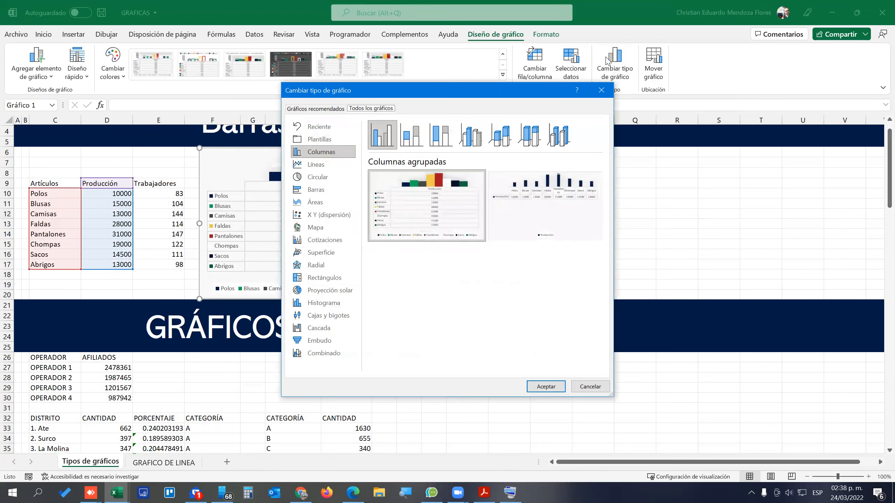
left_click(601, 90)
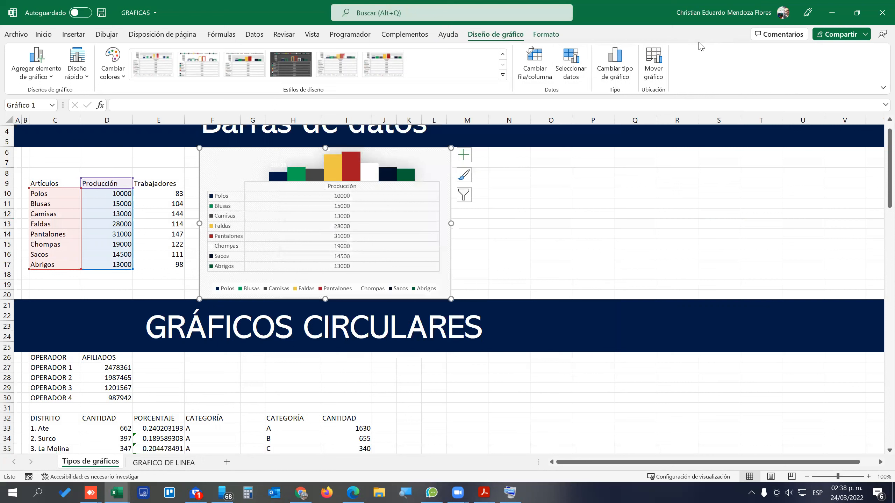
left_click(653, 62)
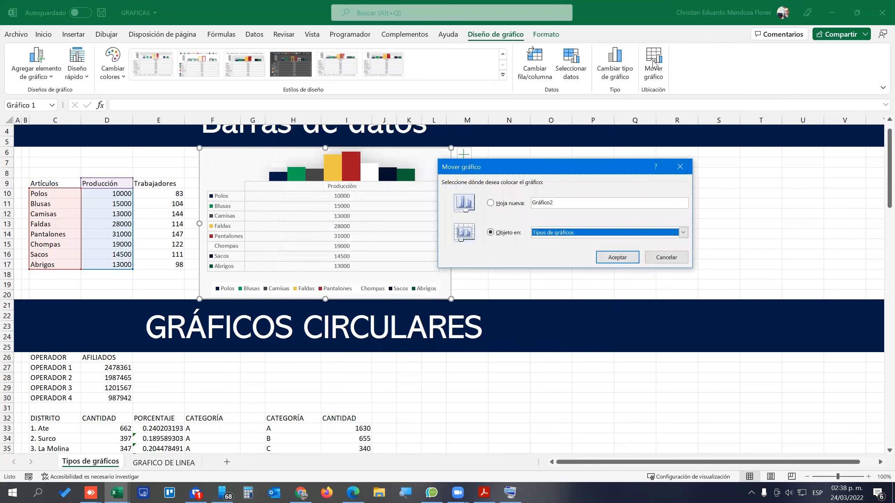
left_click(491, 203)
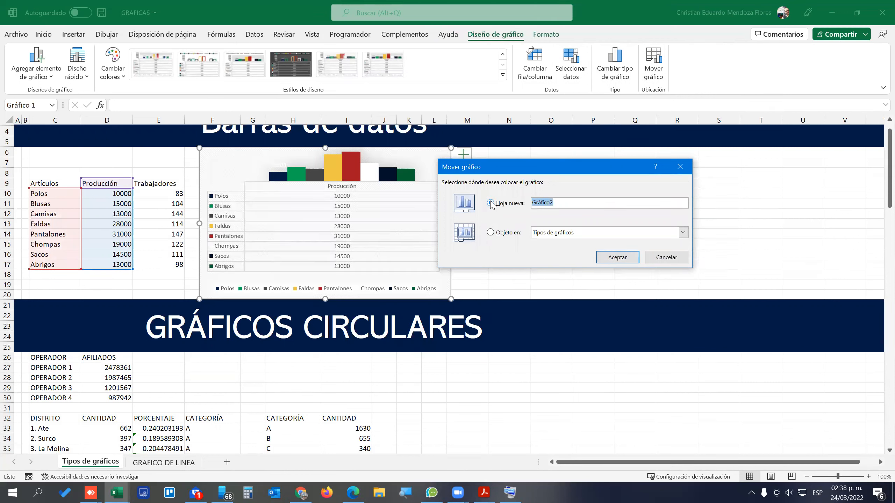
type("PRODUCCION")
left_click(615, 259)
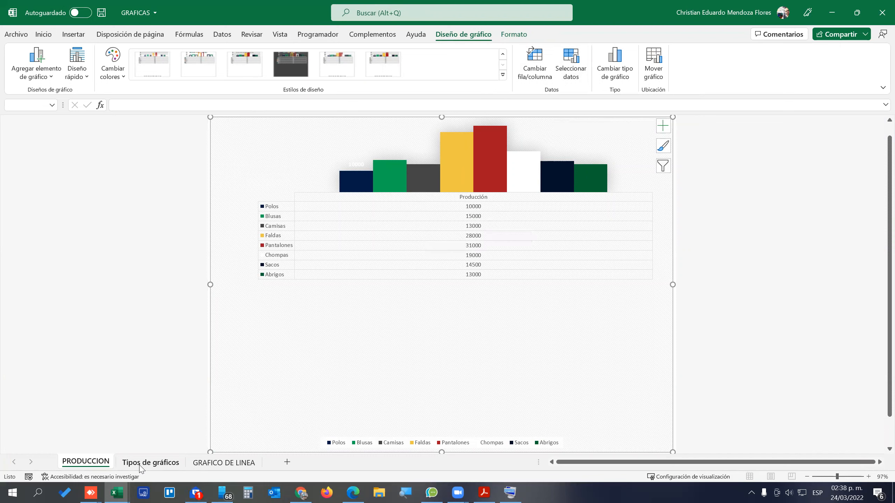
left_click(150, 462)
left_click(313, 180)
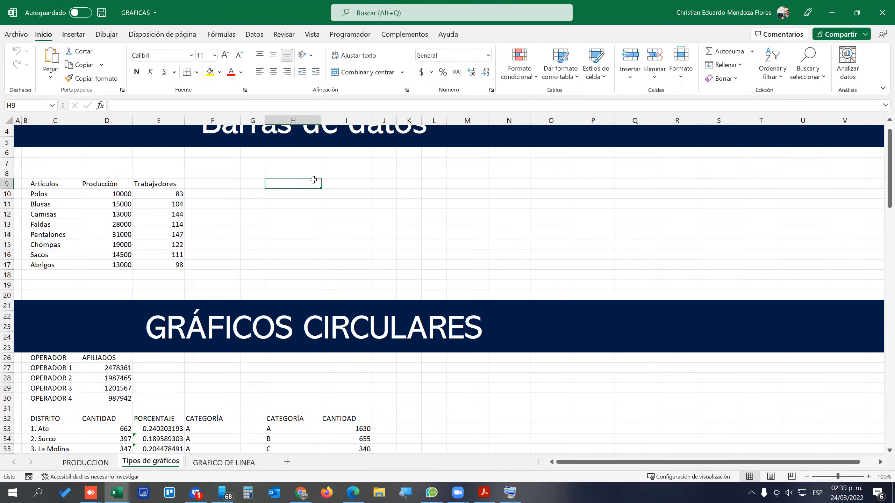
Move the chart from the PRODUCCION sheet as an object into the GRAFICO DE LINEA sheet.
left_click(85, 463)
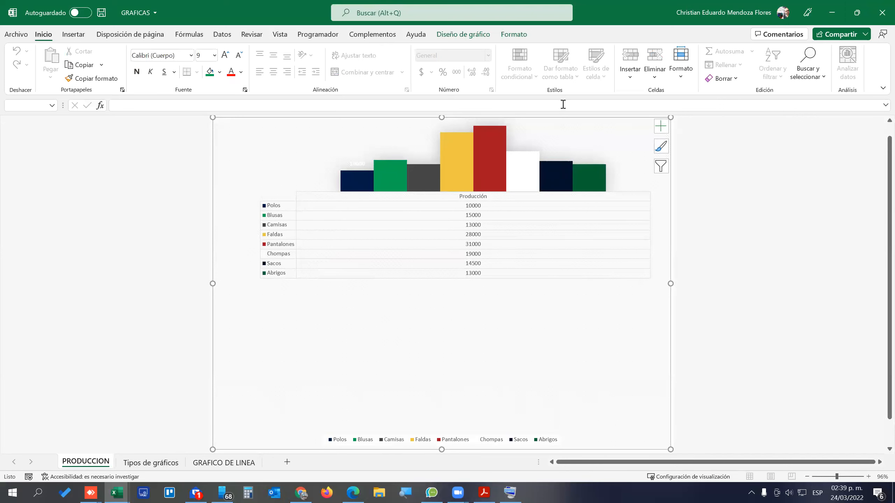
left_click(463, 34)
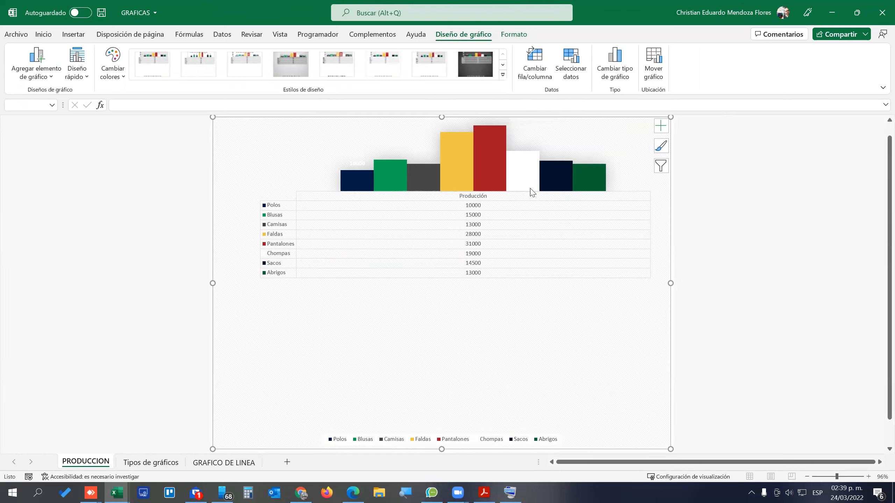
left_click(651, 82)
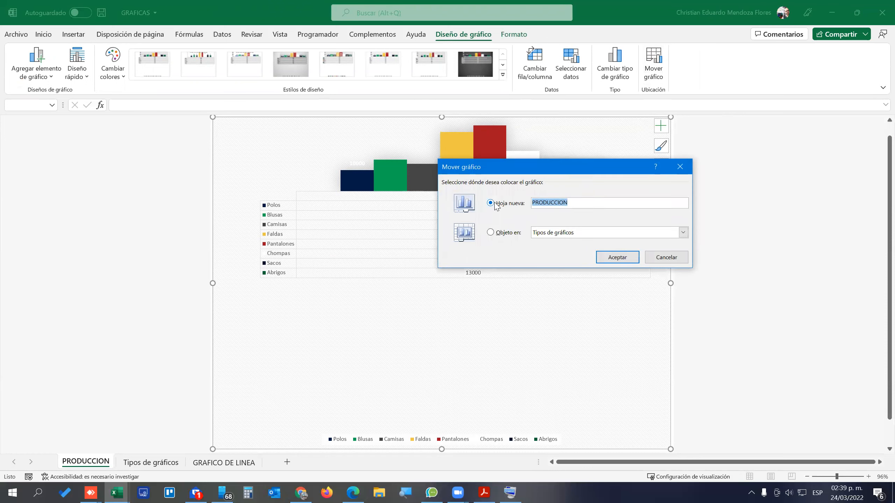
left_click(491, 233)
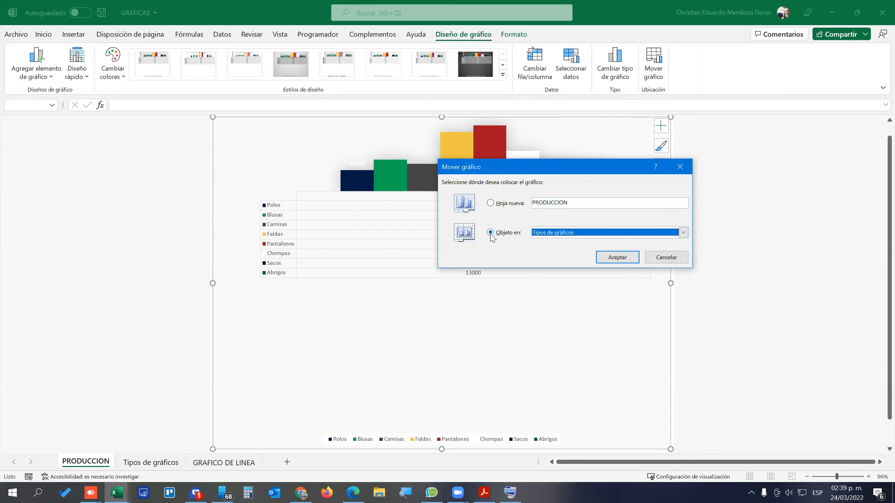
left_click(683, 234)
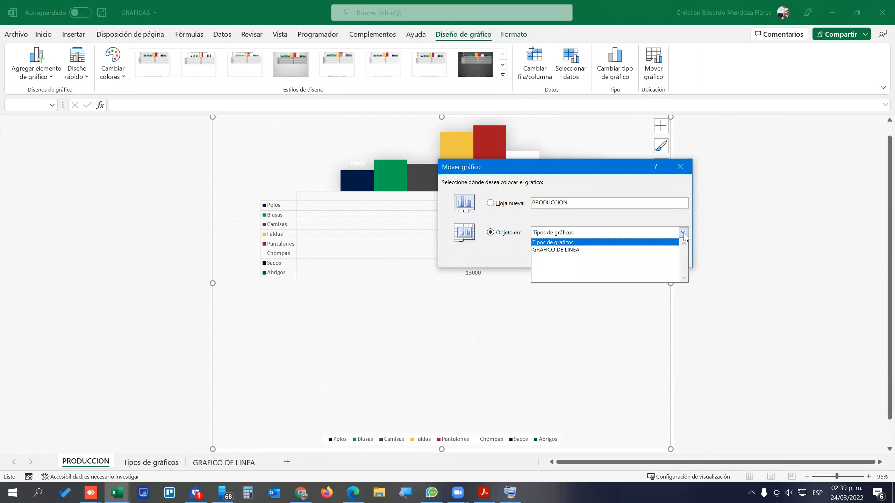
left_click(580, 251)
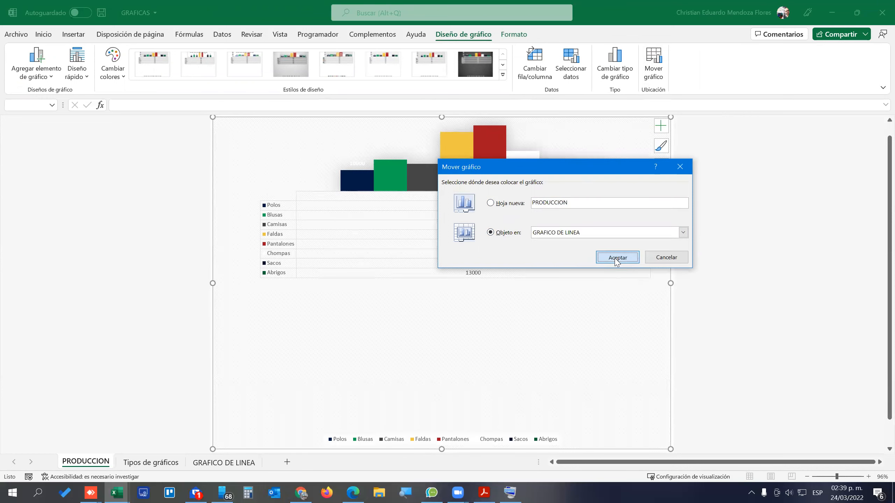
left_click(615, 257)
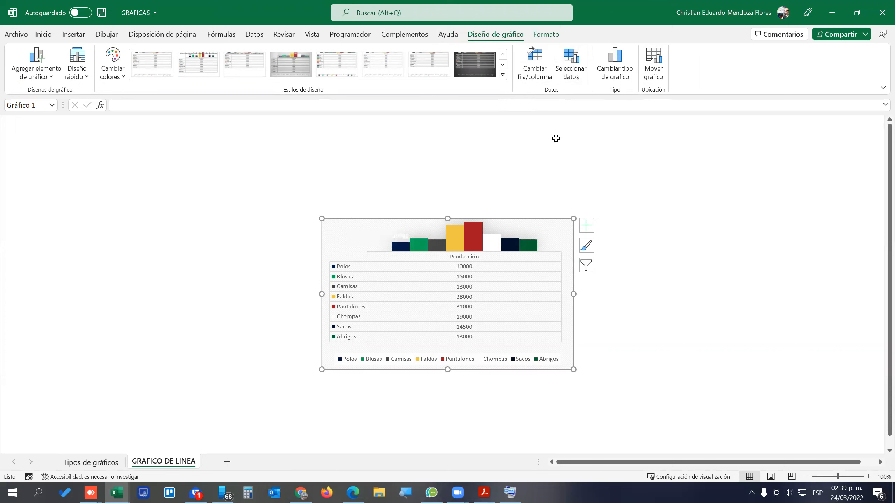
Move the chart from GRAFICO DE LINEA into the Tipos de gráficos sheet and place it beside the Artículos table.
left_click(648, 74)
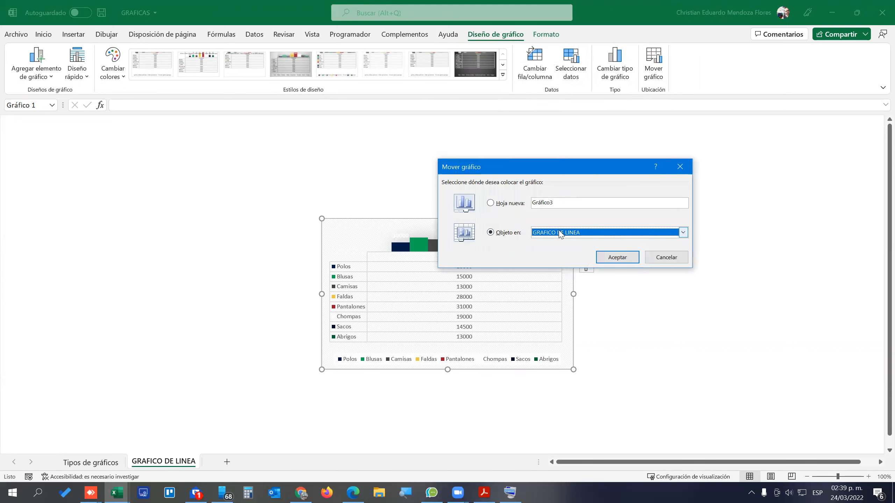
left_click(560, 233)
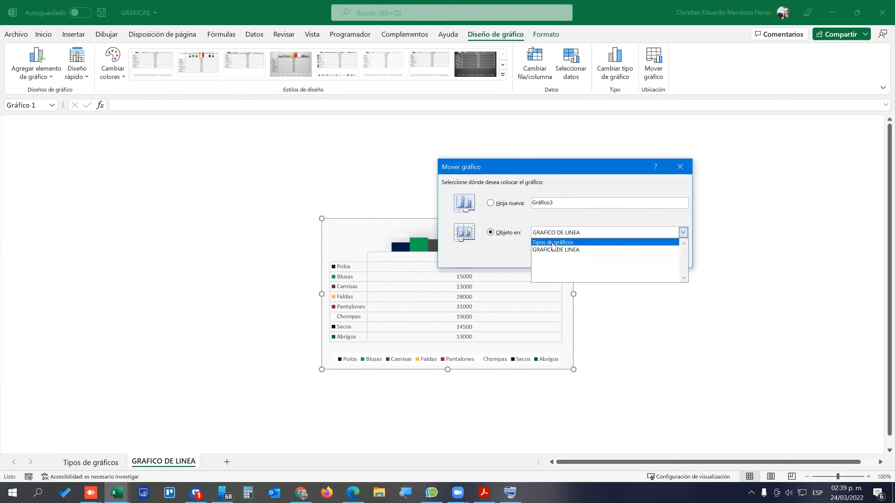
left_click(553, 243)
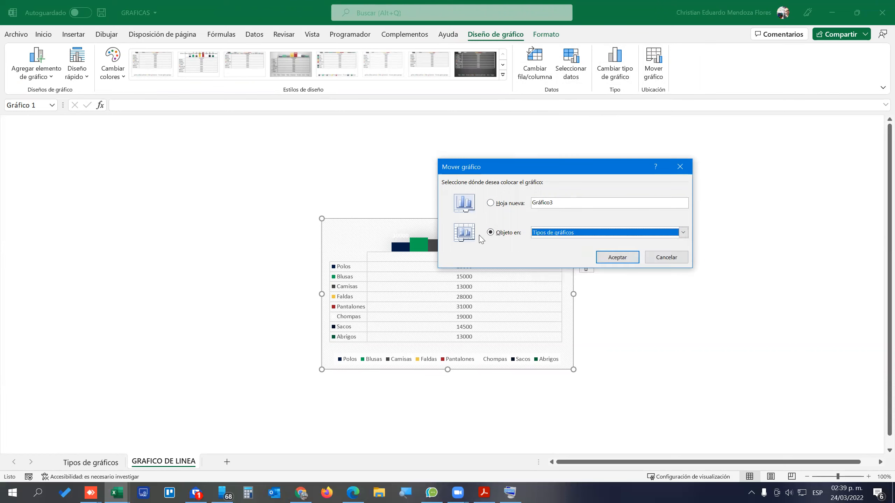
left_click(607, 259)
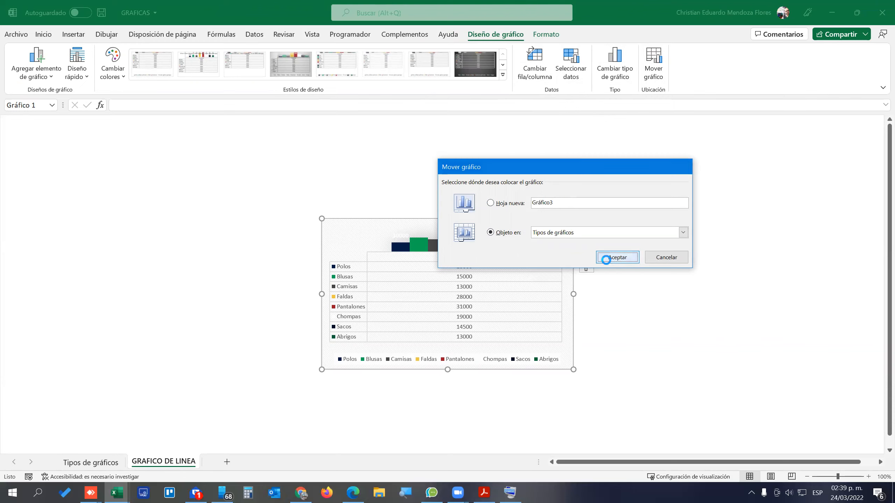
left_click_drag(359, 214, 243, 164)
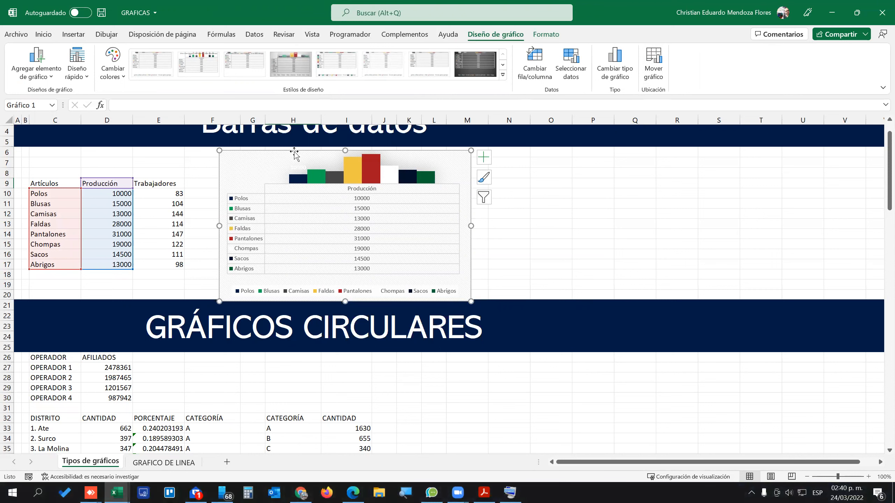
Move the chart from the Tipos de gráficos sheet to a new chart sheet named PRODUCCION.
left_click(616, 74)
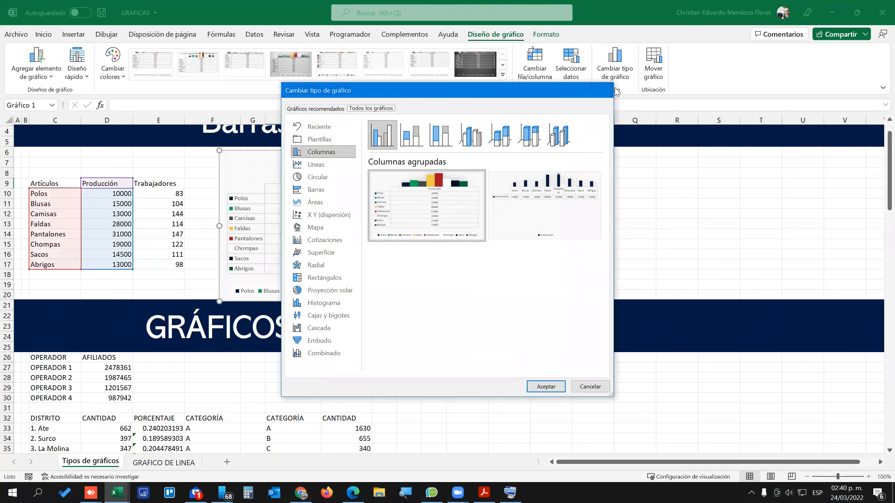
key("Escape")
left_click(653, 67)
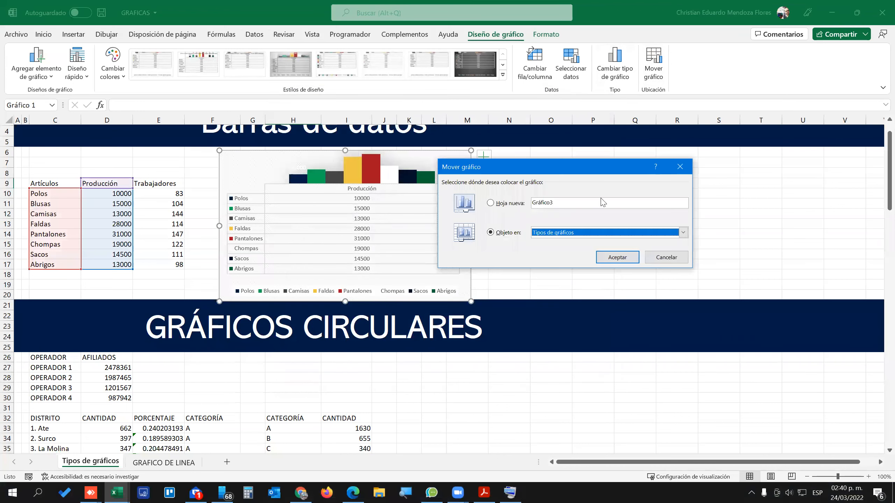
left_click(491, 203)
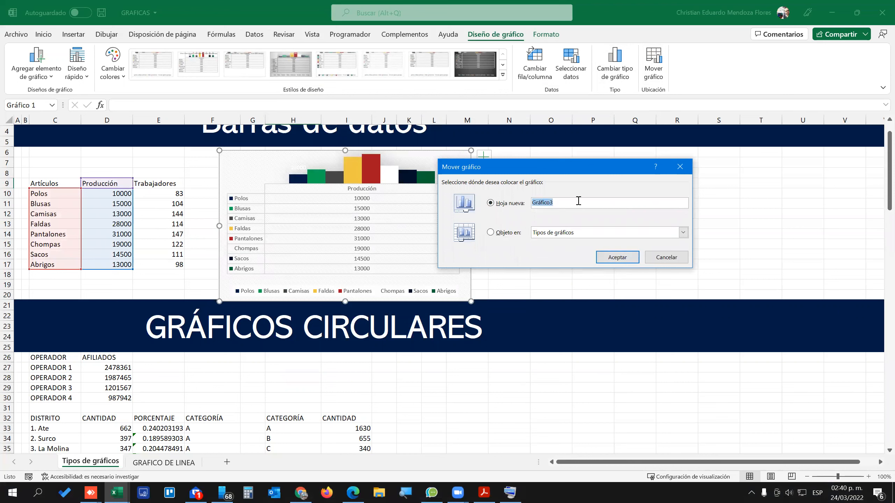
type("PRODUCCION")
key("Return")
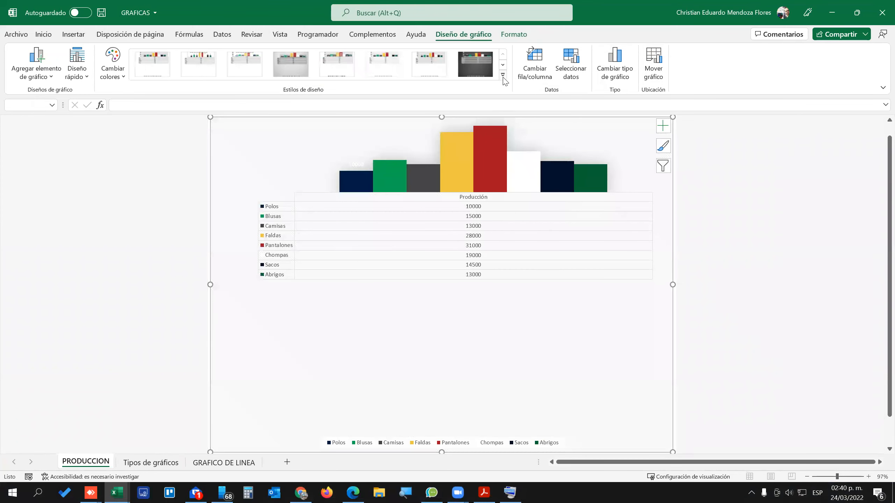
Change the chart type to Barras agrupadas, using the multicoloured variant with one series per article.
left_click(616, 65)
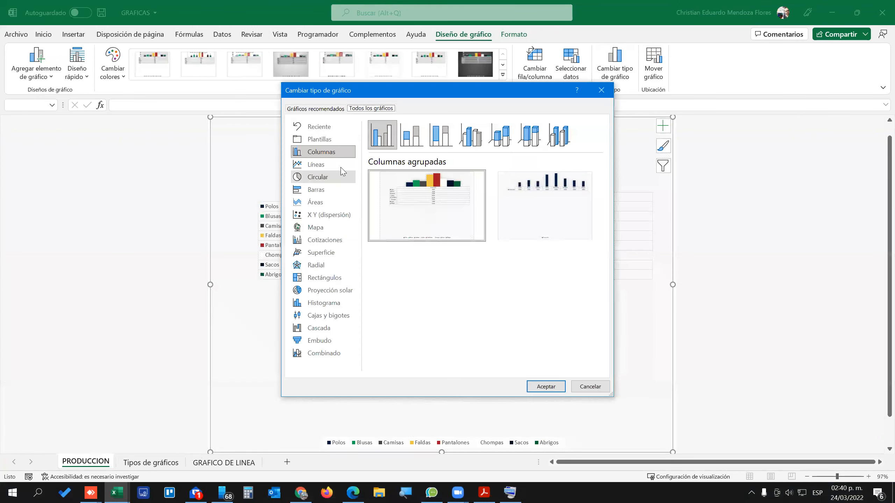
left_click(316, 189)
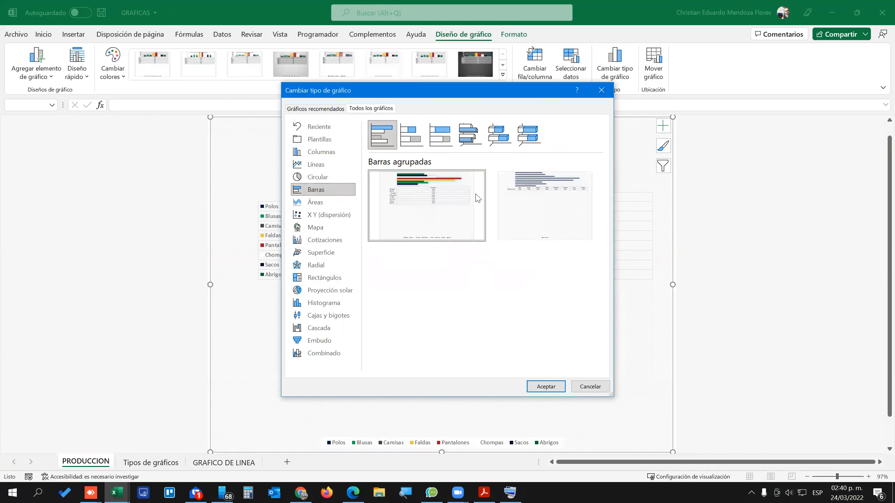
mouse_move(530, 206)
left_click(546, 387)
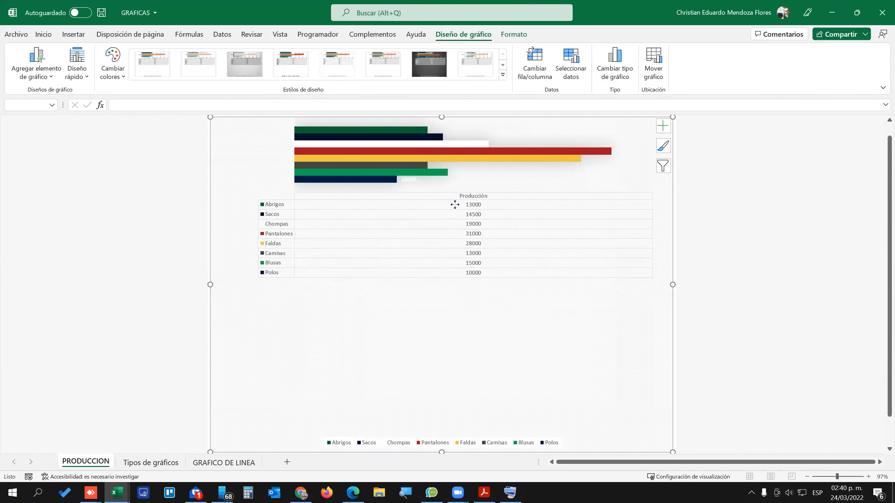
Reposition the plot area and enlarge it so the bars and data table fill the space above the legend.
left_click_drag(423, 178, 441, 254)
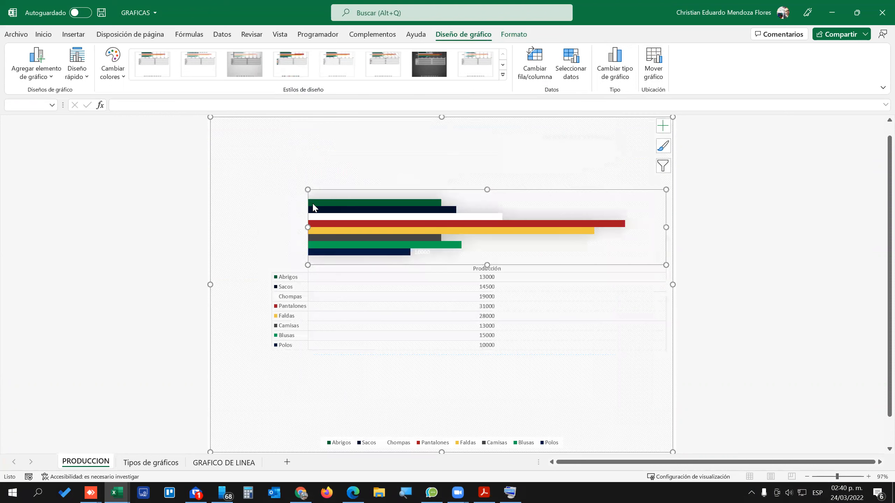
left_click_drag(280, 153, 258, 128)
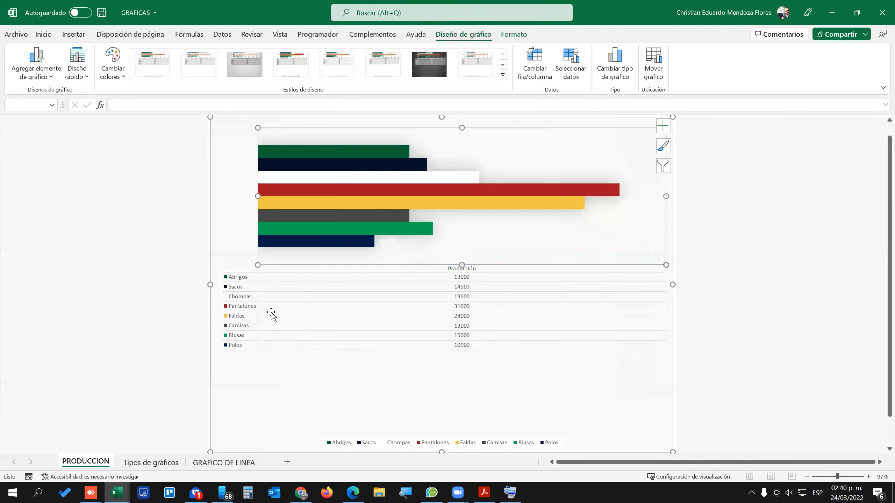
left_click_drag(462, 265, 461, 335)
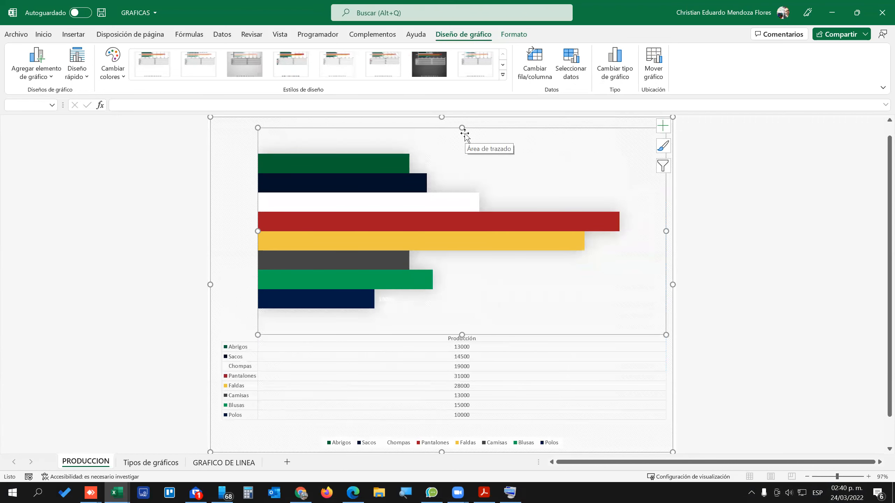
Apply the chart style with gradient-filled bars, a value axis and vertical gridlines on a white background.
left_click(503, 76)
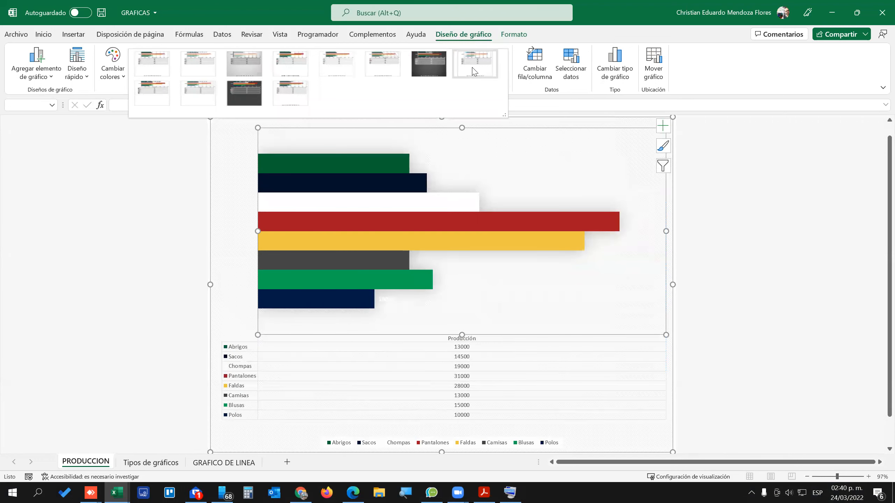
left_click(473, 72)
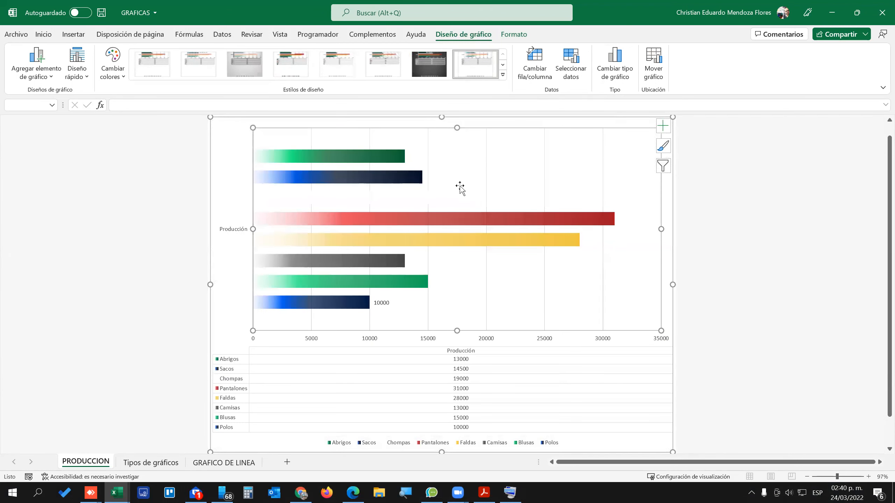
left_click(379, 378)
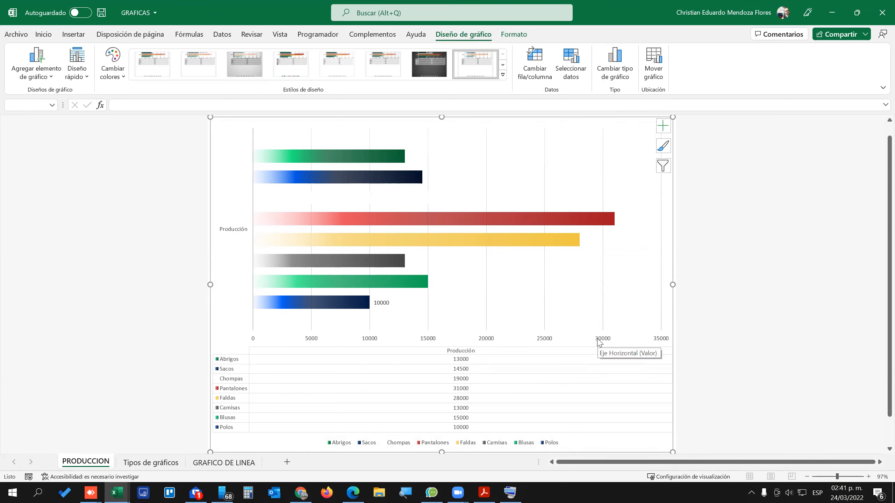
In the Tipos de gráficos sheet, set the Producción of Polos to 500 and of Pantalones to 2000.
left_click(164, 463)
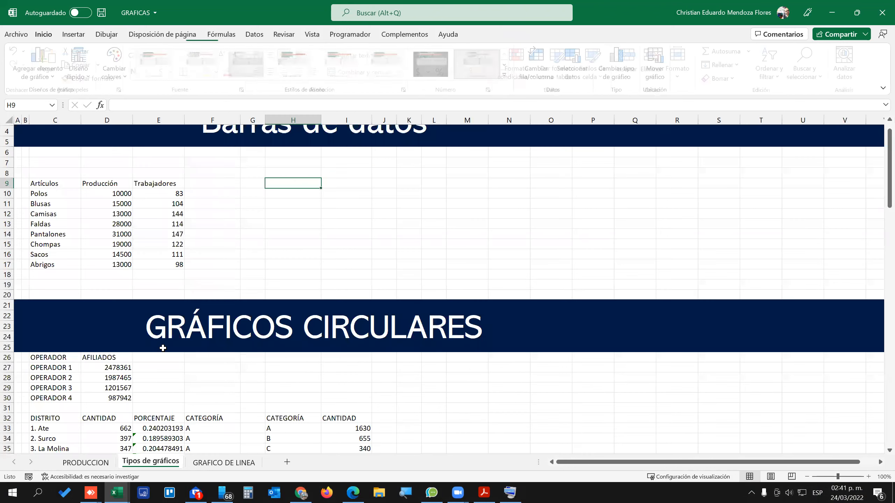
left_click(118, 195)
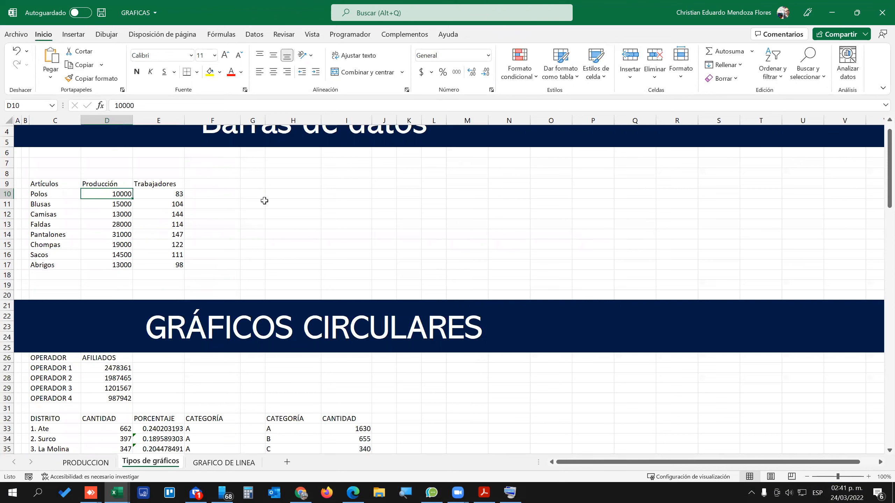
type("500")
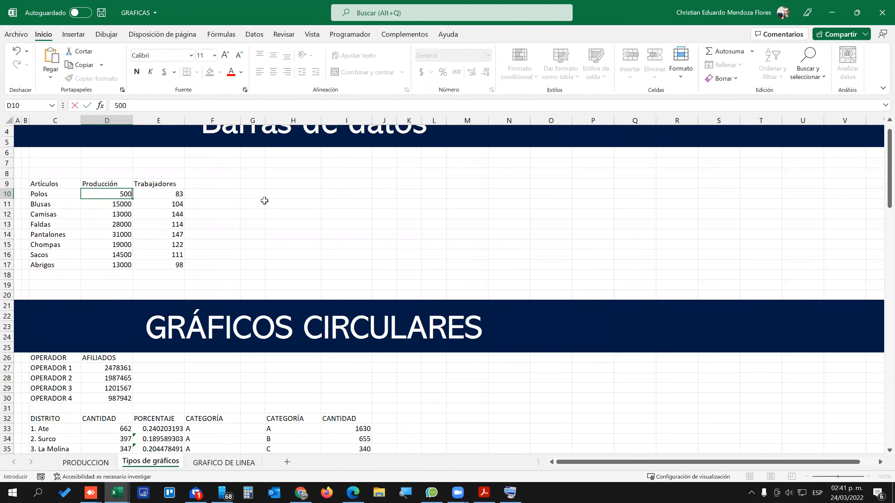
key("Return")
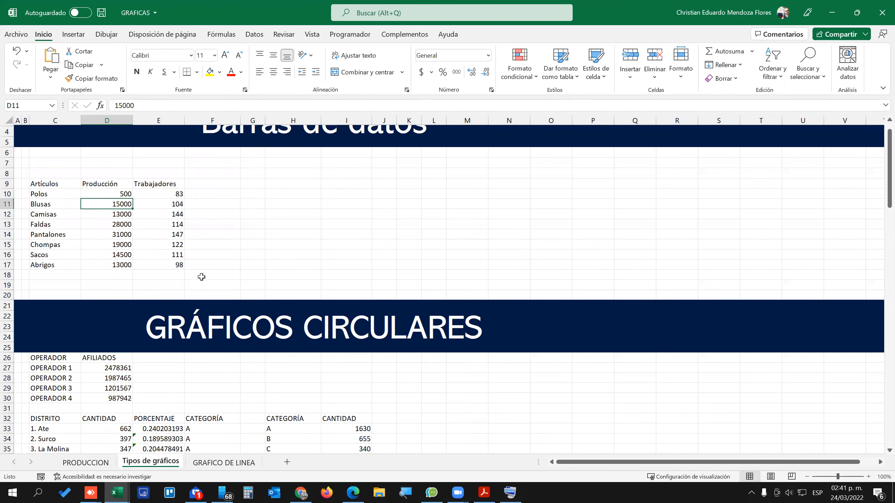
left_click(113, 234)
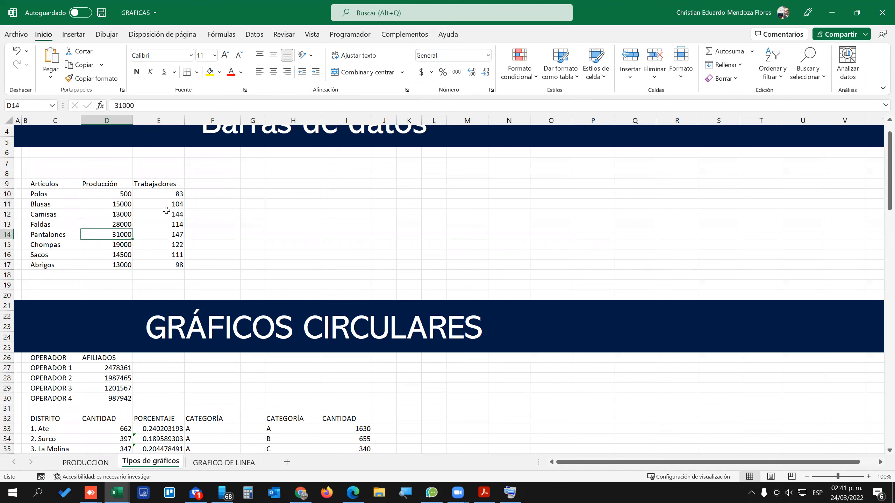
type("200")
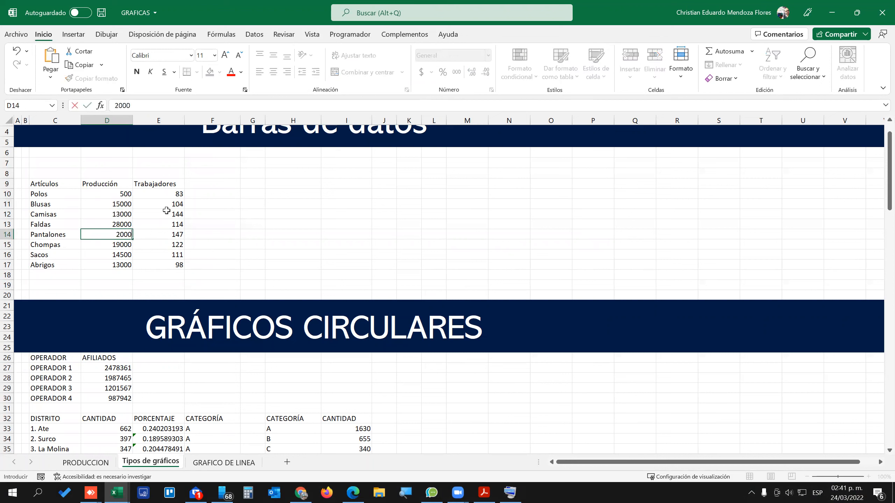
Enter 2000 as the Pantalones production value, and check the bar chart on the PRODUCCION sheet.
key("Return")
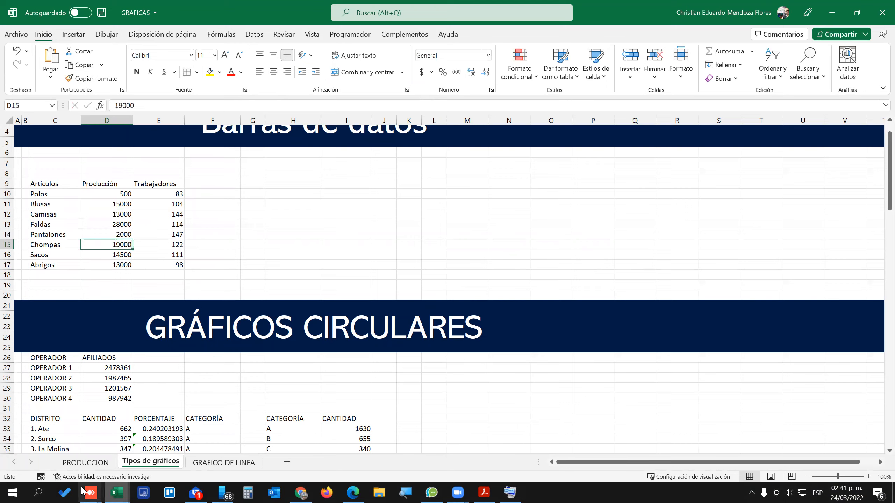
left_click(85, 462)
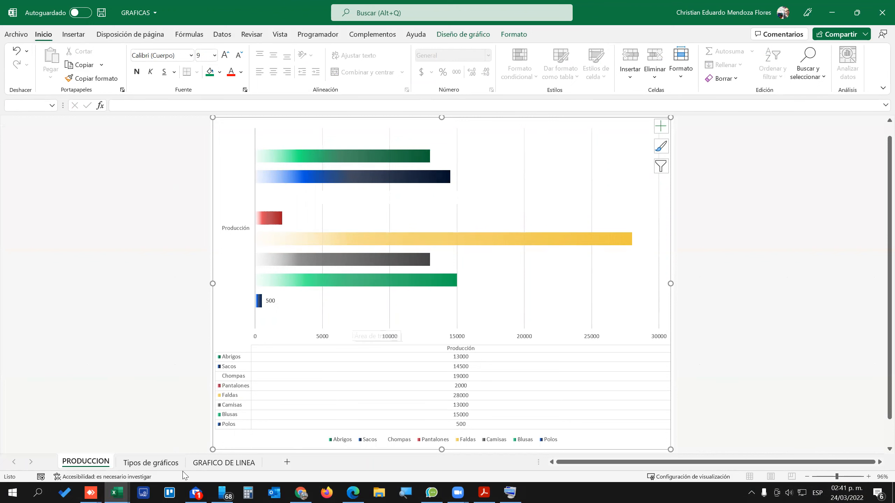
left_click(150, 463)
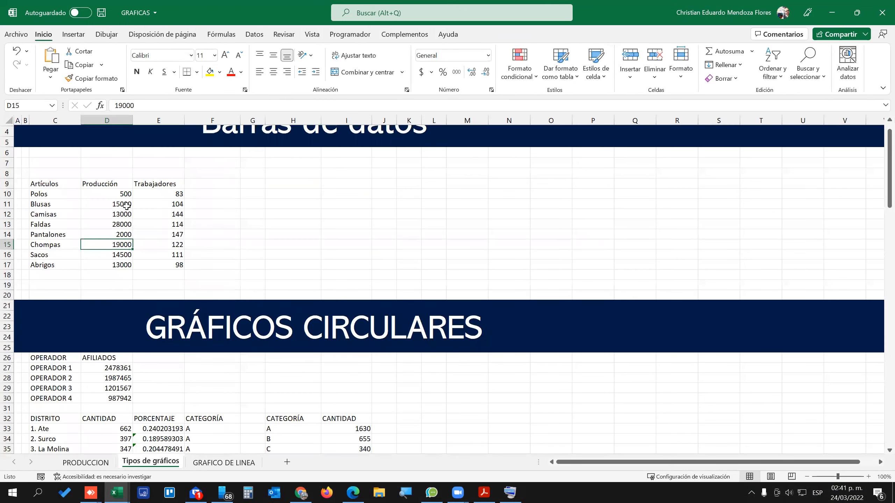
Select the Producción values for all articles, from Polos to Abrigos (D10:D17).
left_click(119, 194)
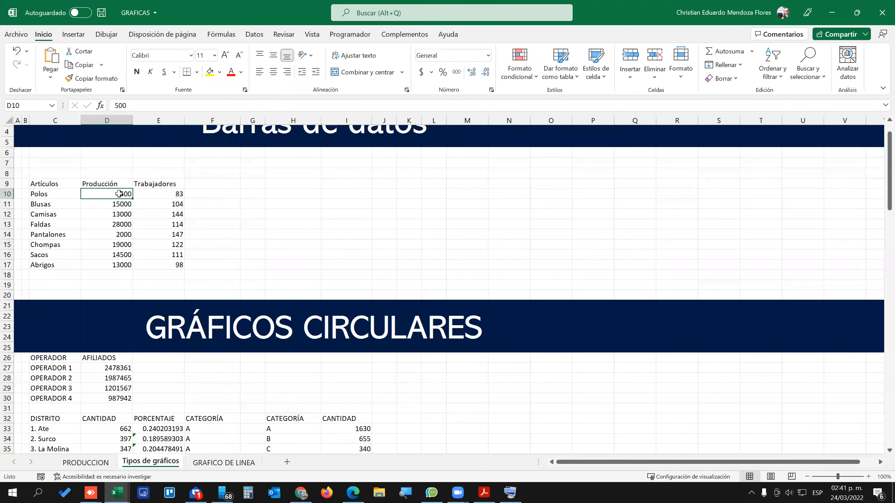
left_click(243, 200)
left_click(97, 193)
left_click_drag(99, 197, 99, 263)
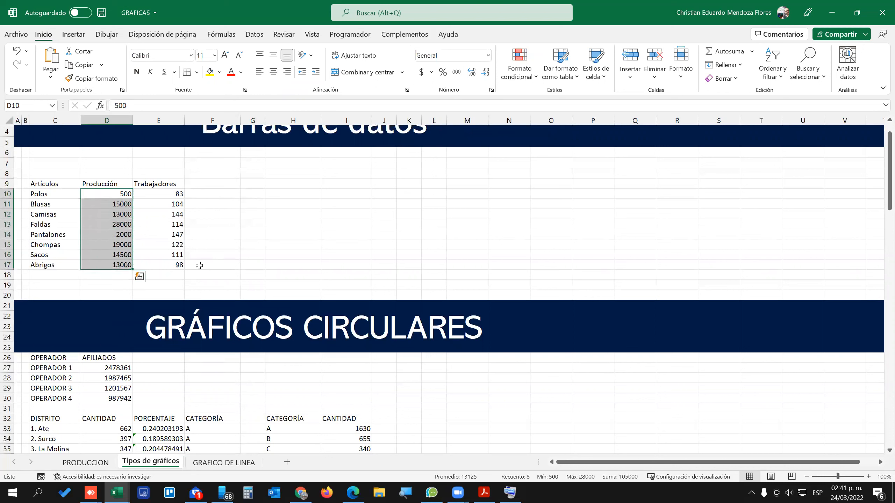
right_click(111, 227)
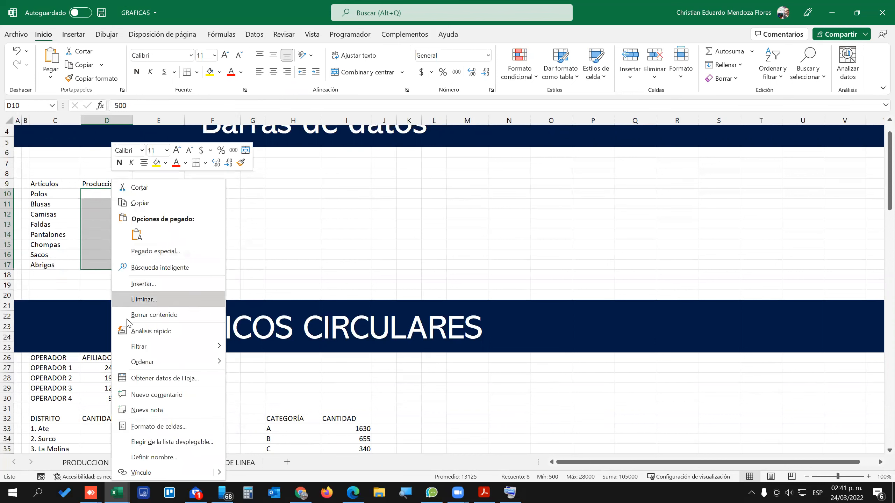
left_click(161, 427)
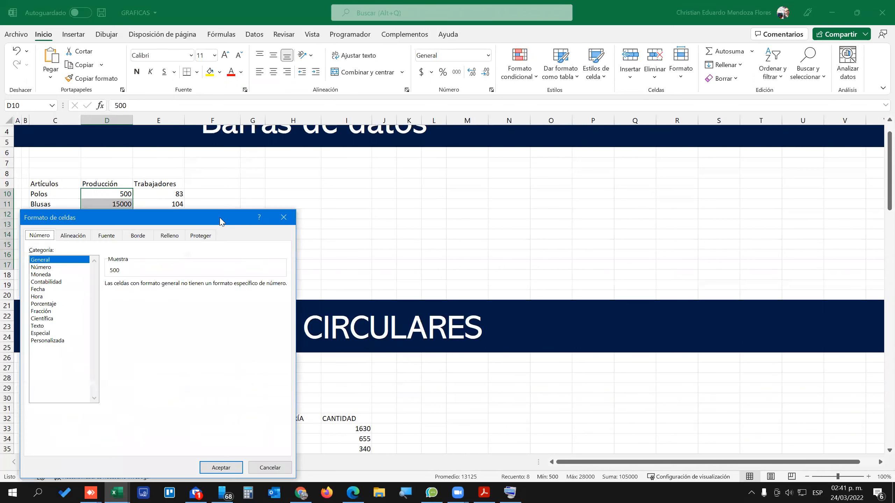
left_click_drag(213, 221, 390, 115)
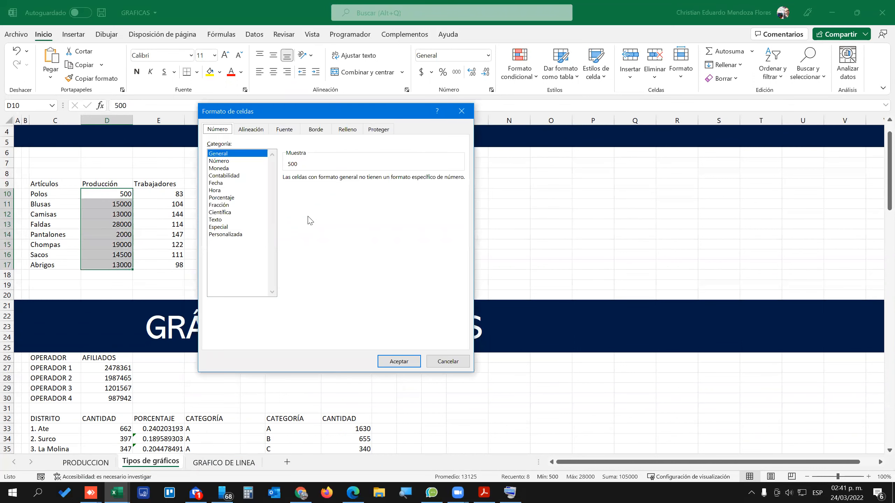
left_click(234, 235)
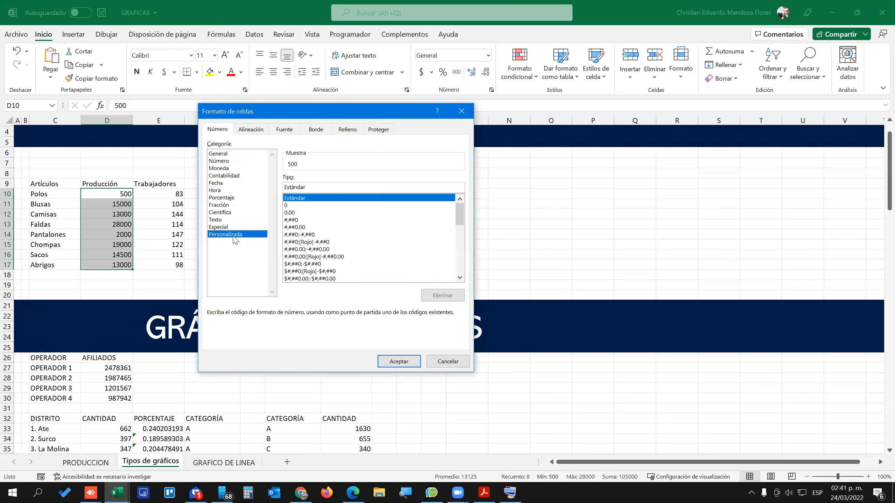
left_click(368, 187)
key("BackSpace")
key("BackSpace")
key("BackSpace")
key("BackSpace")
key("BackSpace")
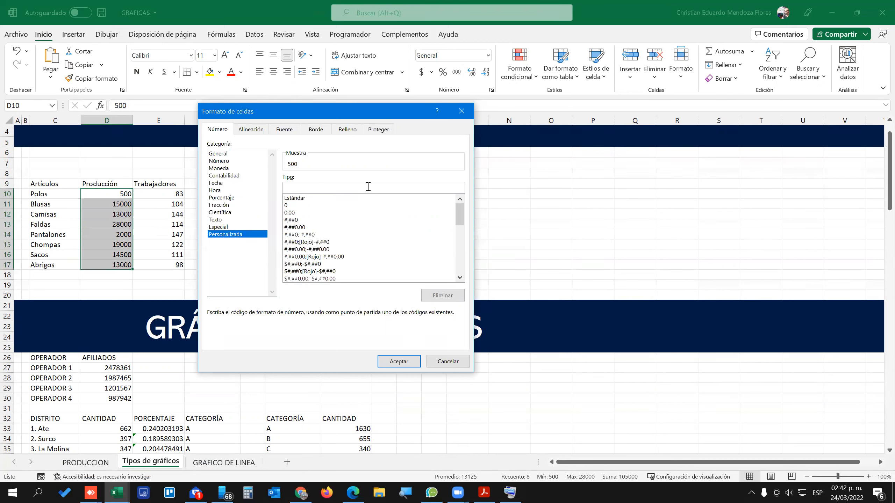
type("#")
type(",###")
key("BackSpace")
key("BackSpace")
key("BackSpace")
key("BackSpace")
key("BackSpace")
left_click(462, 112)
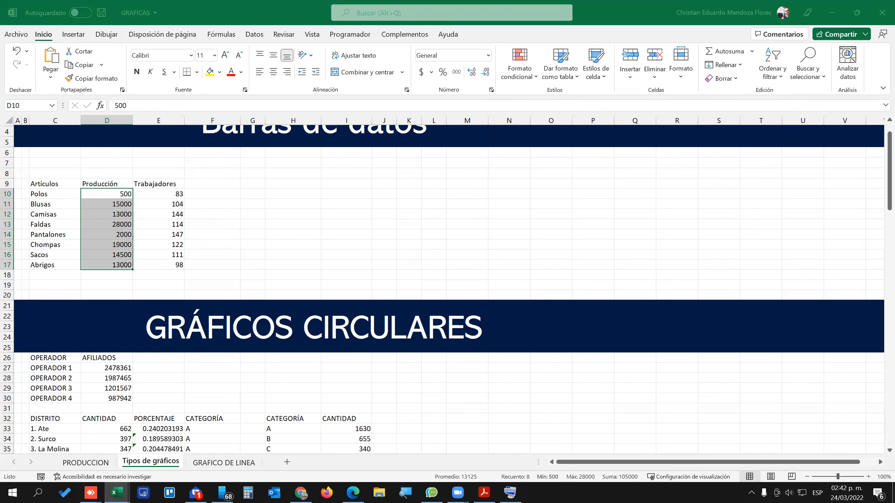
Switch to the AnyDesk remote Excel session, dismiss the Move Chart dialog, and view the workbook Save options.
key("alt+Tab")
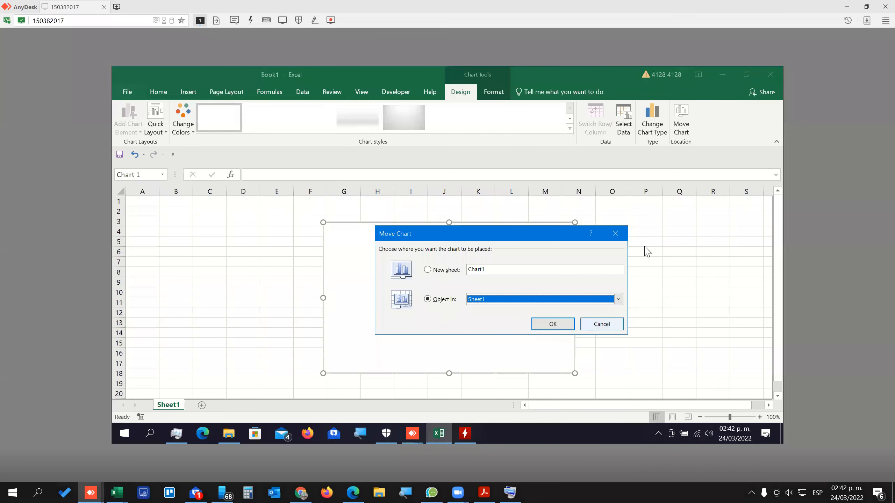
left_click(616, 234)
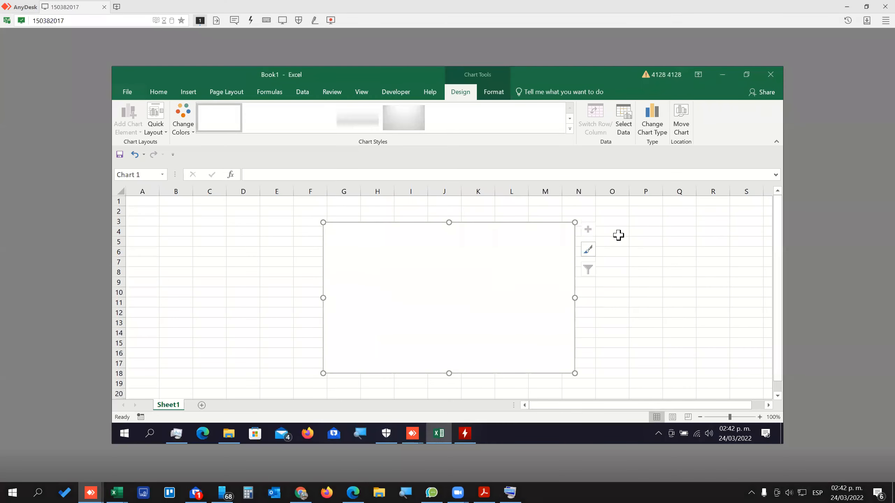
left_click(126, 93)
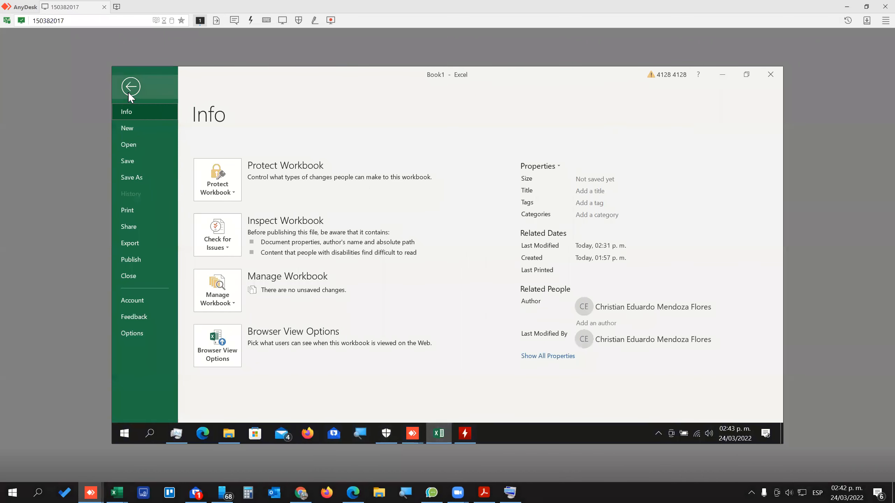
left_click(145, 338)
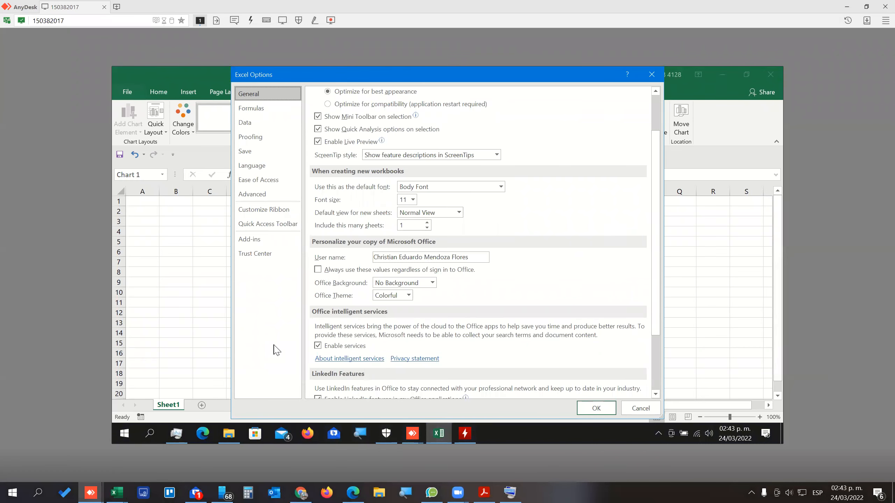
left_click(276, 156)
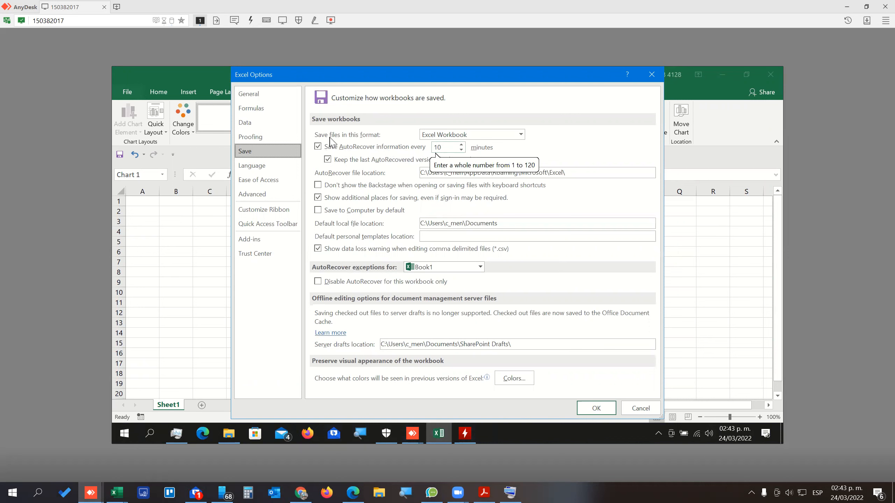
left_click(652, 74)
Examine the AutoRecover interval in the remote Excel's Save options, then return to the GRAFICAS workbook.
left_click(127, 93)
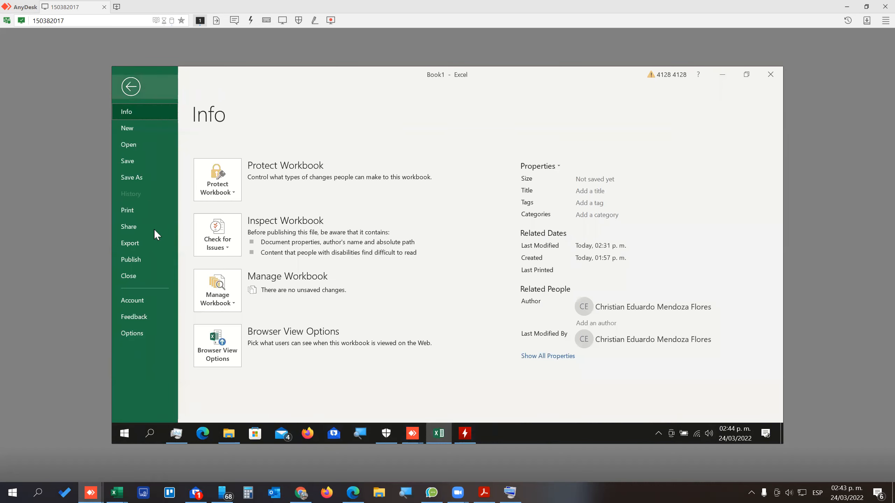
left_click(132, 335)
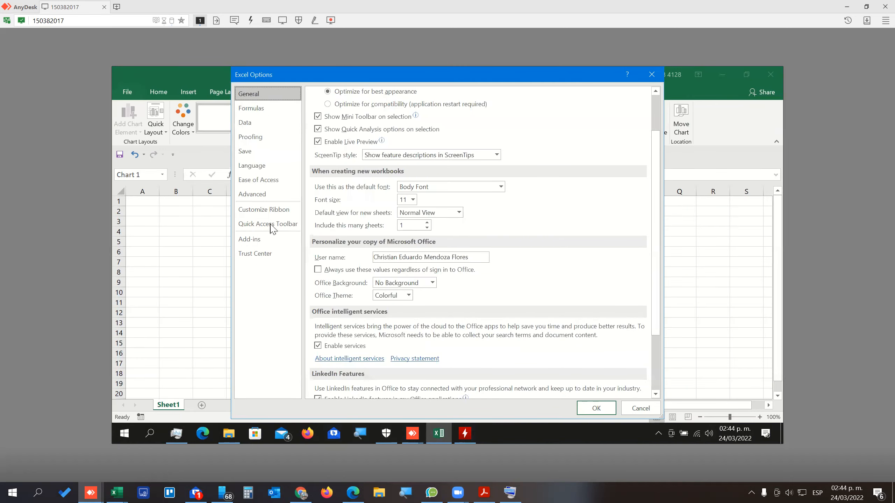
left_click(277, 152)
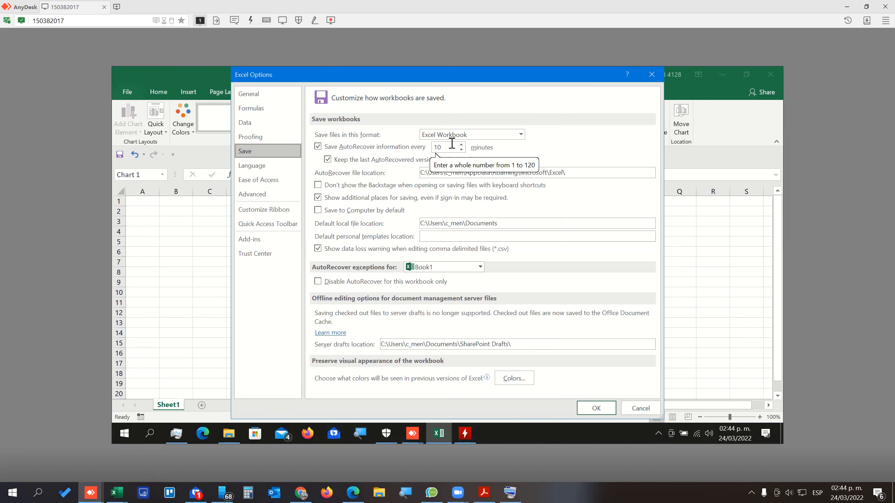
left_click(448, 147)
key("shift+Home")
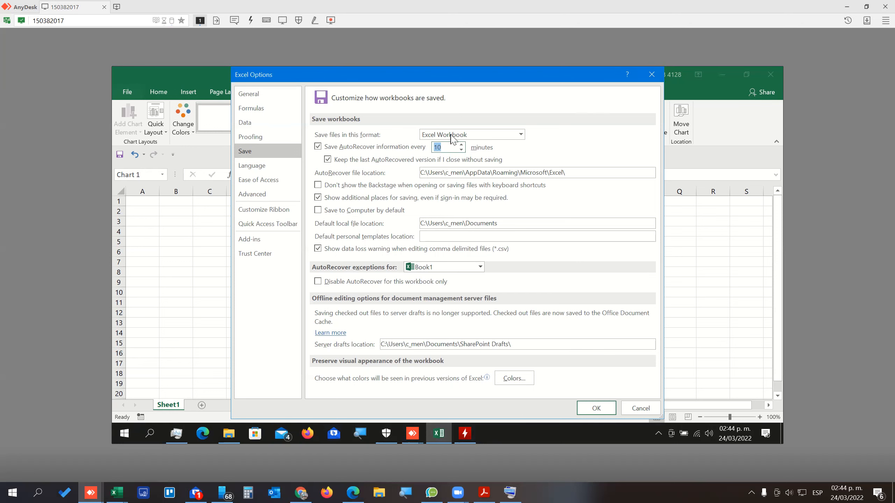
left_click(652, 74)
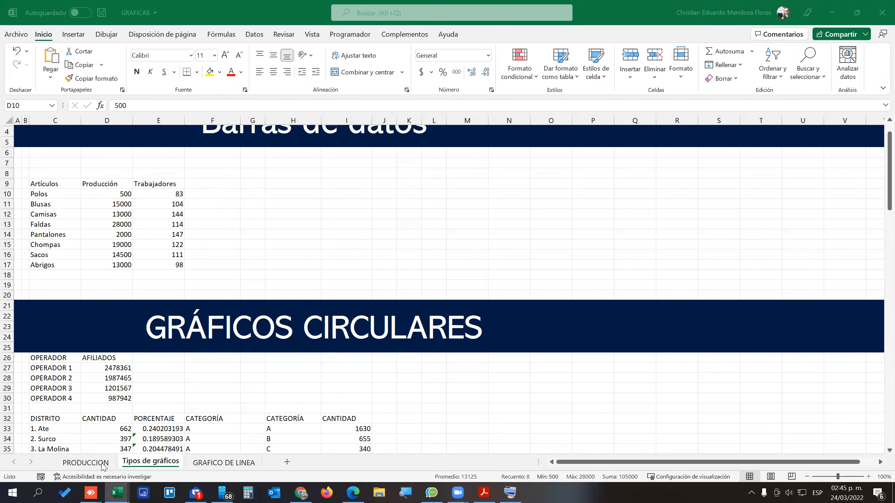
Open the custom number format for the selected Producción values in Tipos de gráficos and clear its Estándar format code.
left_click(89, 464)
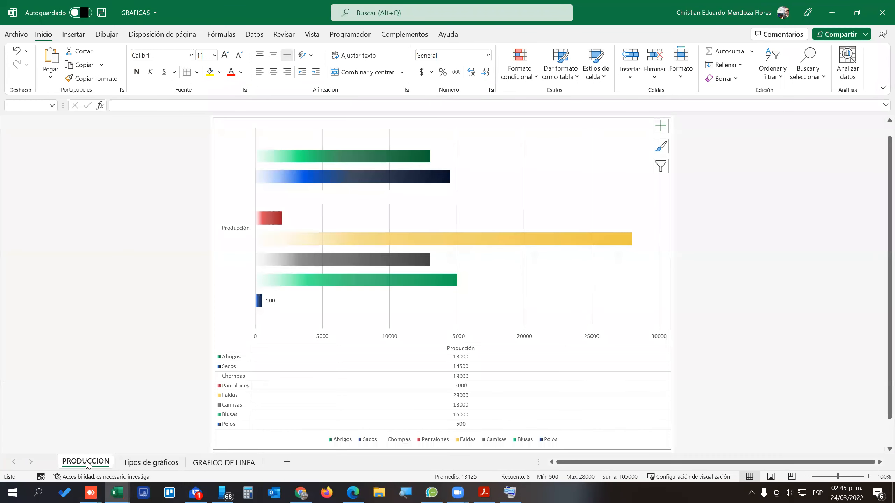
left_click(138, 464)
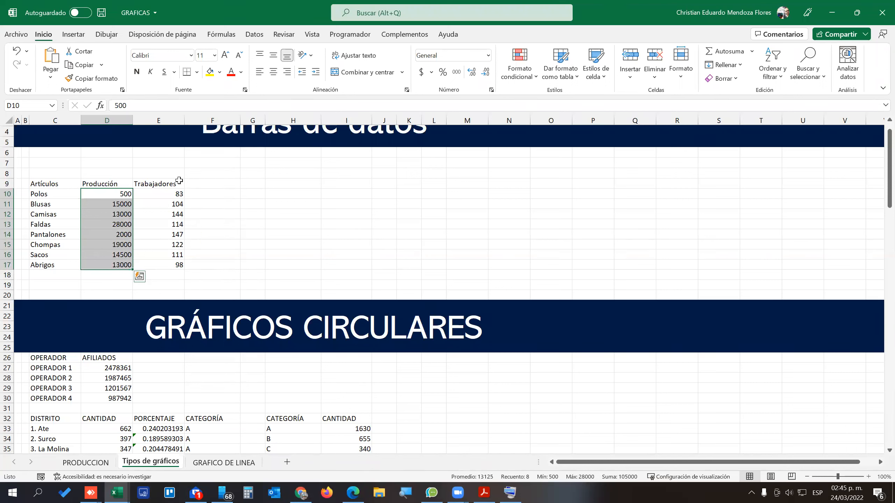
right_click(94, 205)
left_click(149, 429)
left_click_drag(176, 216, 388, 158)
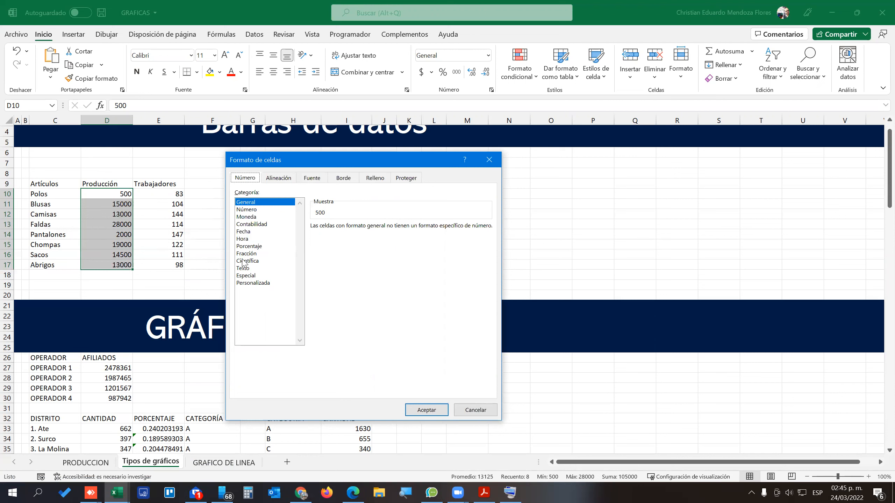
left_click(264, 288)
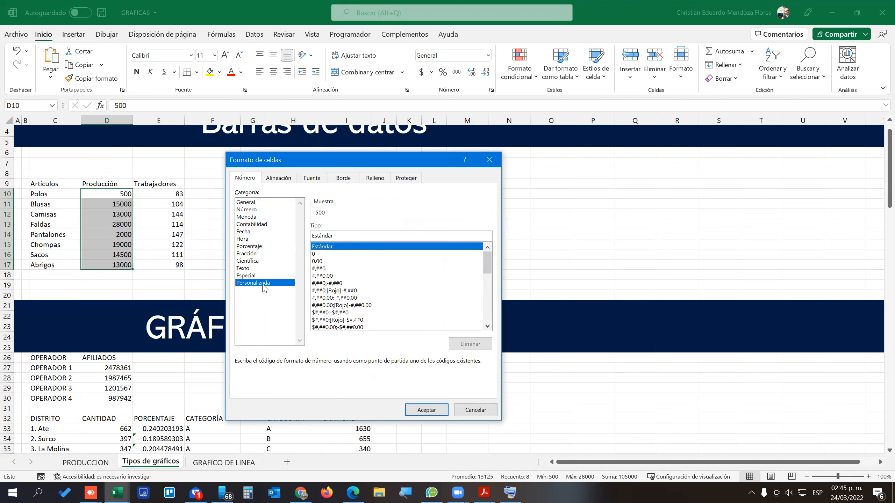
left_click(343, 235)
key("BackSpace")
key("BackSpace")
key("BackSpace")
key("BackSpace")
key("BackSpace")
key("BackSpace")
key("BackSpace")
key("BackSpace")
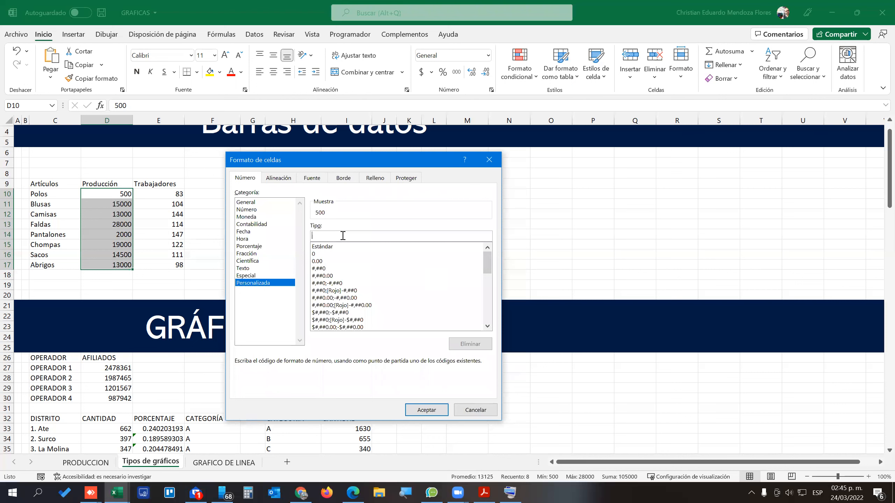
type("#,###")
key("BackSpace")
key("BackSpace")
key("BackSpace")
key("BackSpace")
key("BackSpace")
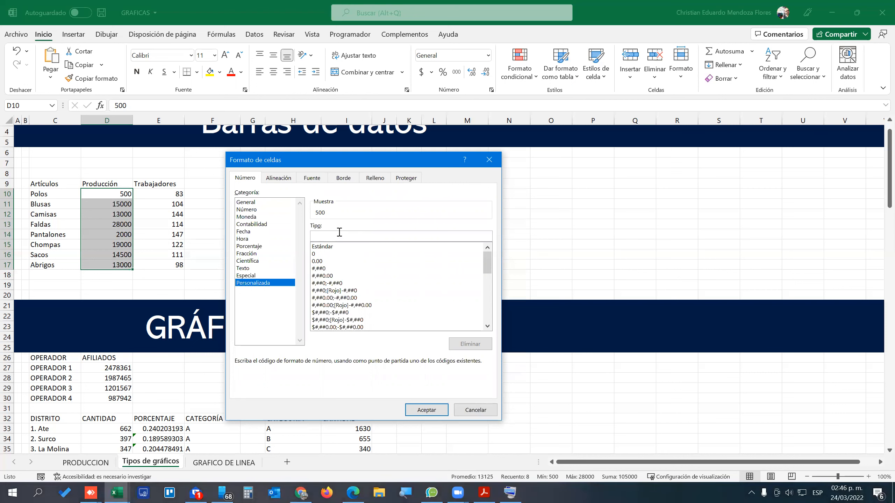
Apply the custom number format #,### "PIEZAS" to the selected Producción values.
type("#,###")
type("\"PIEZAS\"")
left_click(430, 410)
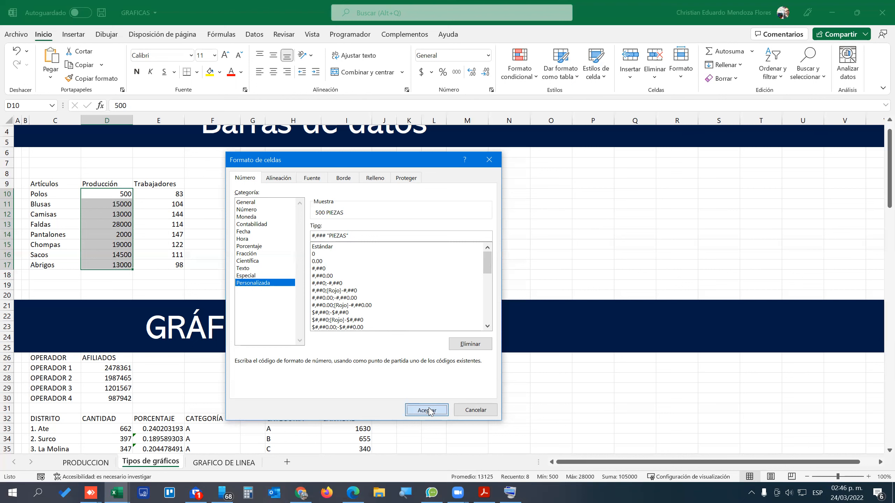
left_click(429, 411)
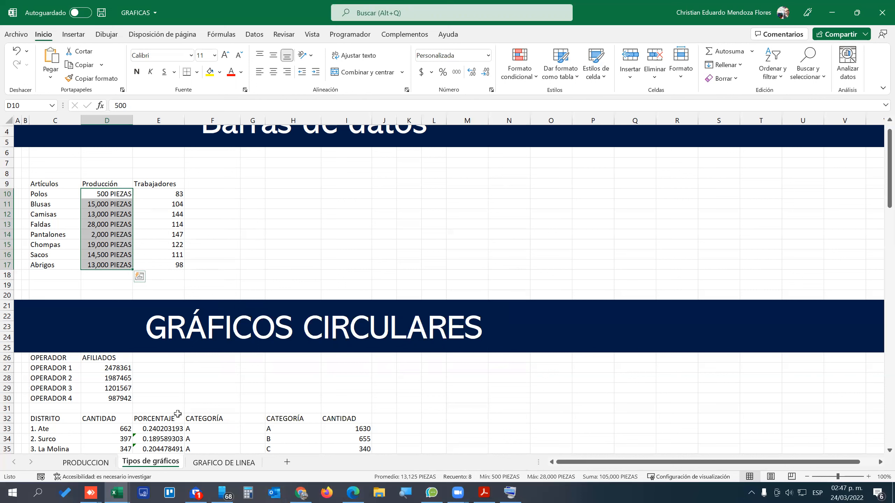
Show data labels on every bar of the chart in the PRODUCCION sheet.
left_click(95, 462)
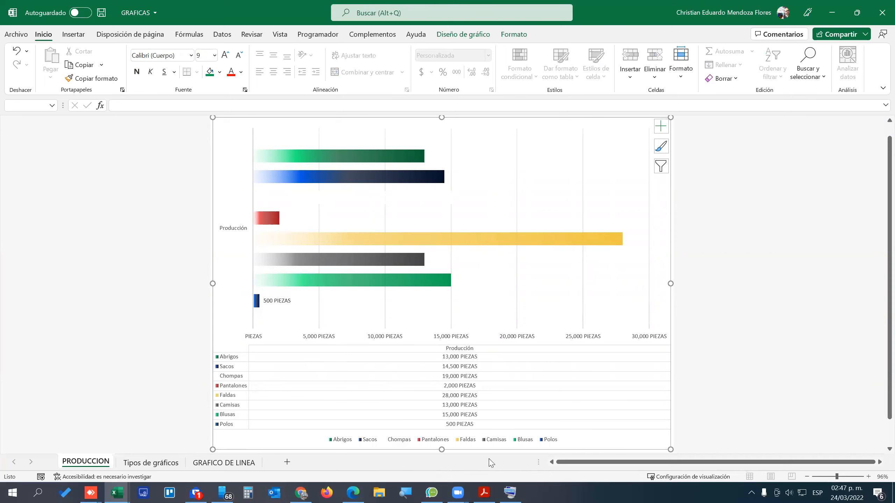
left_click(662, 127)
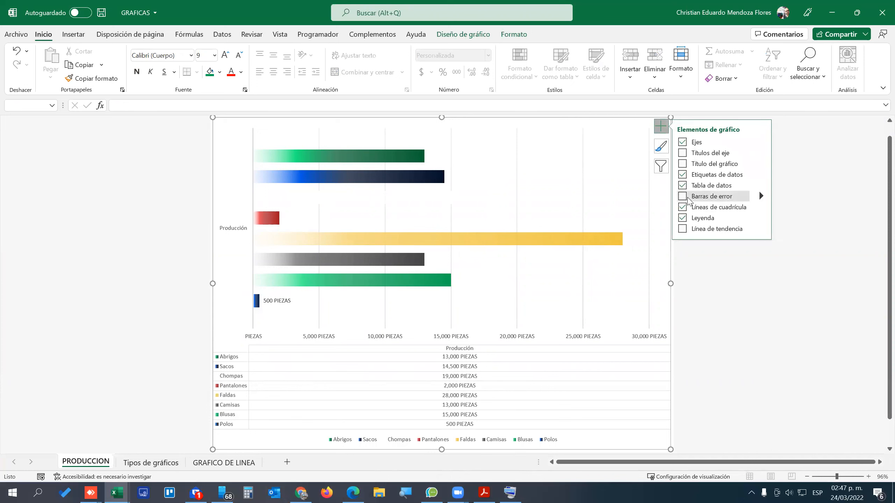
left_click(683, 176)
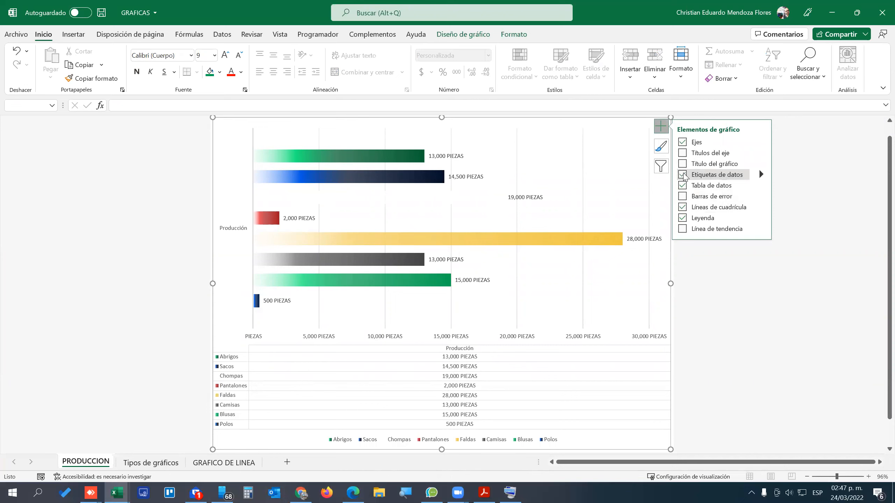
left_click(723, 284)
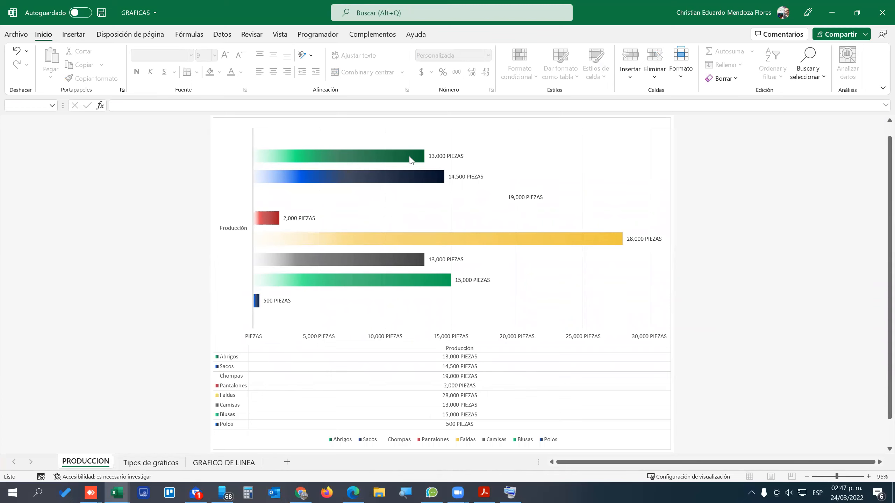
Filter the PRODUCCION bar chart to show only the Polos, Camisas, Pantalones and Sacos series.
mouse_move(410, 158)
left_click(671, 127)
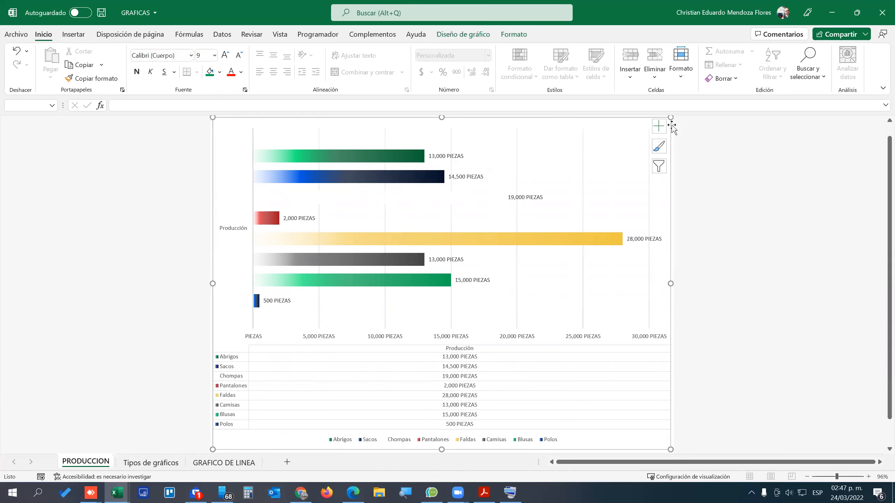
left_click(661, 165)
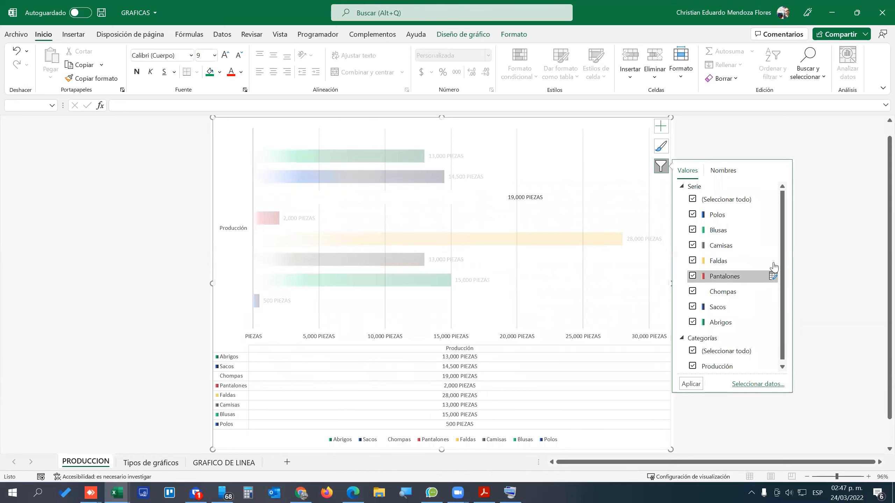
left_click_drag(783, 249, 788, 294)
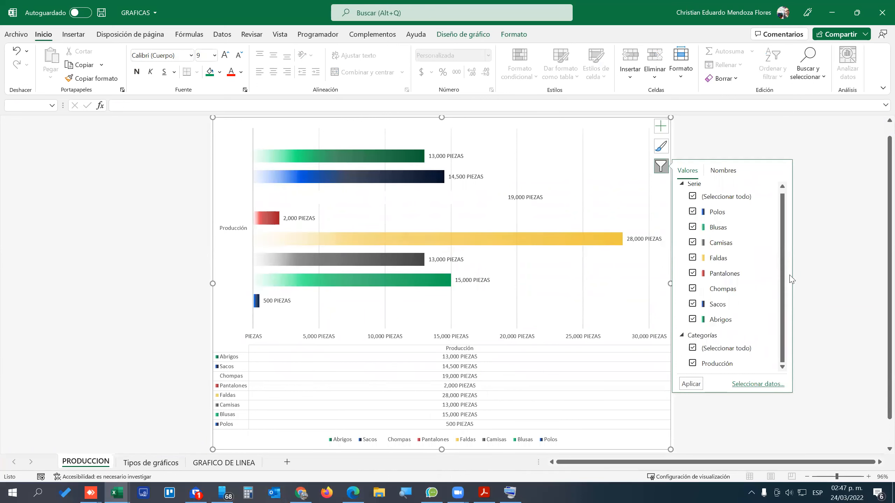
left_click(692, 197)
left_click(692, 212)
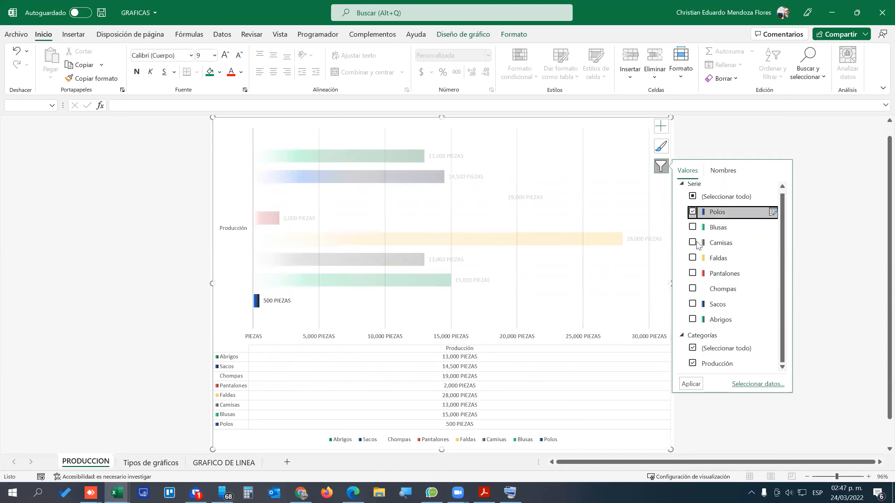
left_click(692, 274)
left_click(693, 304)
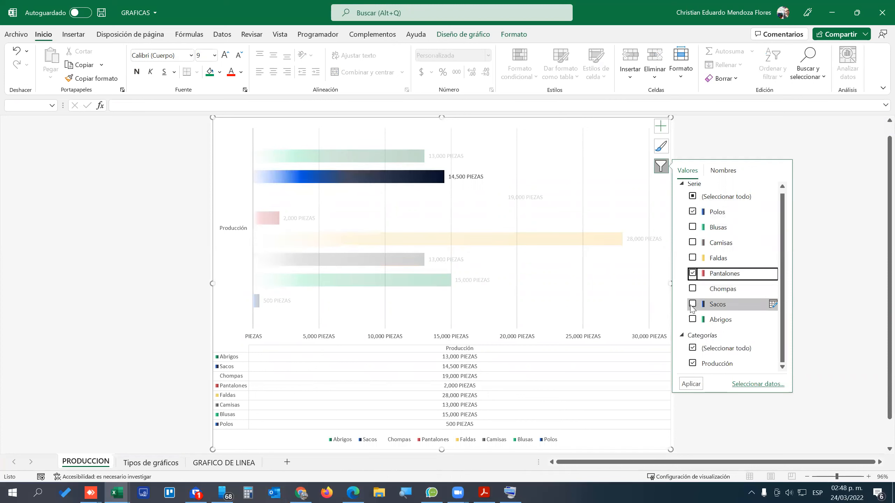
left_click(692, 244)
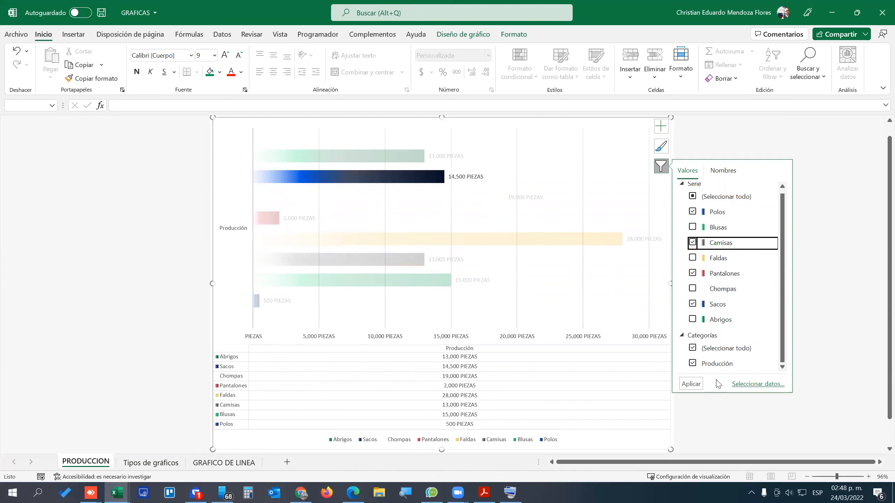
left_click(691, 384)
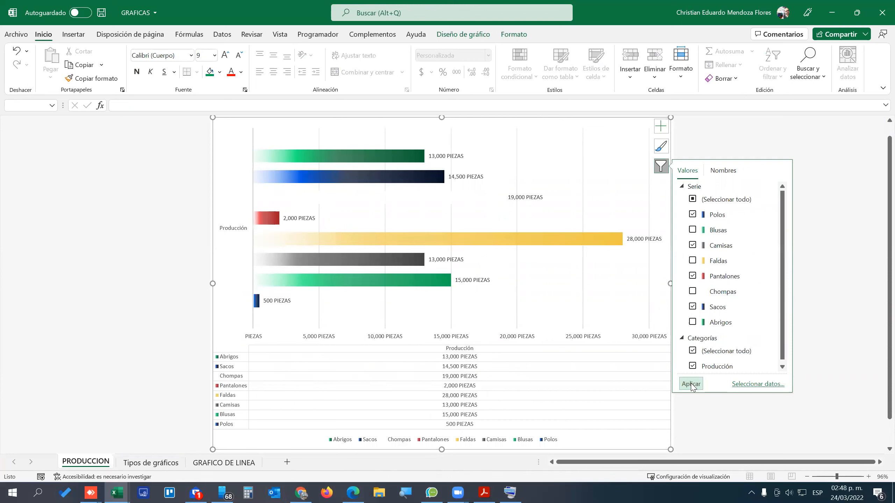
left_click(768, 140)
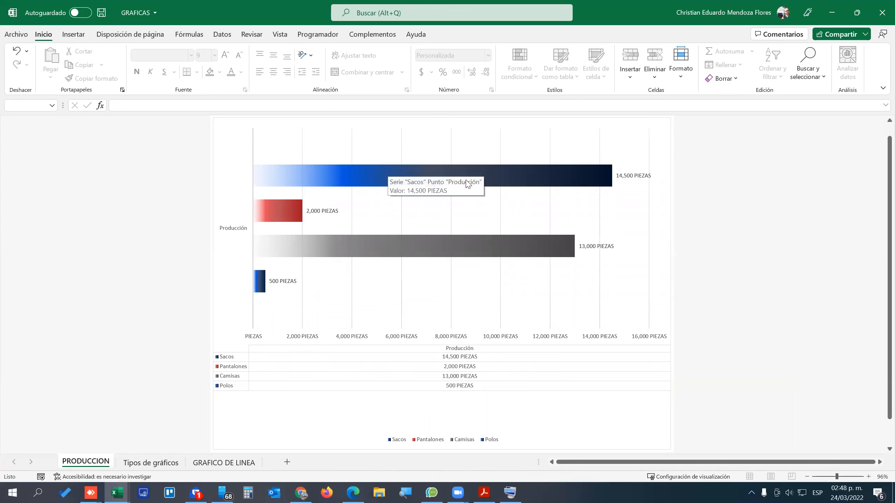
Remove the Camisas and Sacos series from the chart filter, leaving only Polos and Pantalones.
left_click(664, 160)
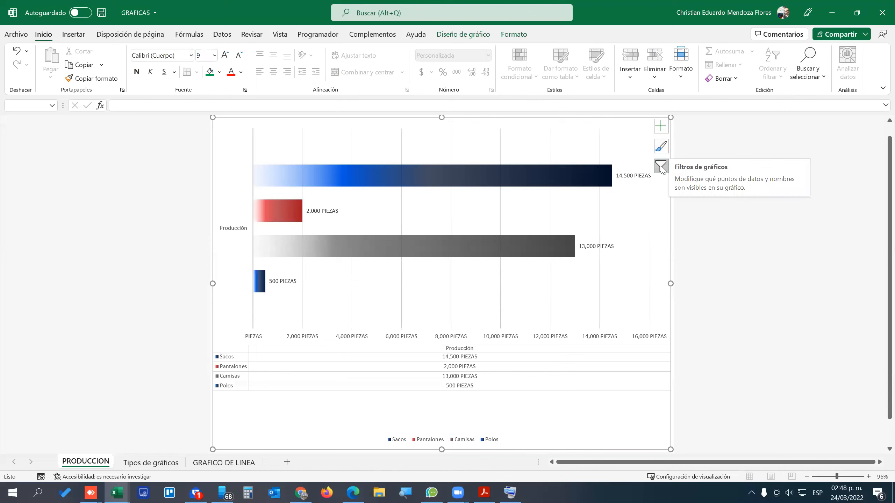
left_click(661, 166)
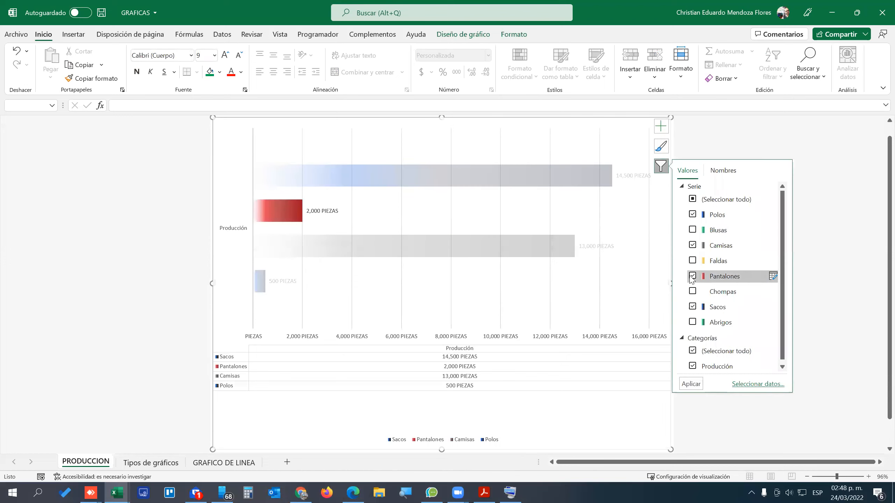
left_click(692, 246)
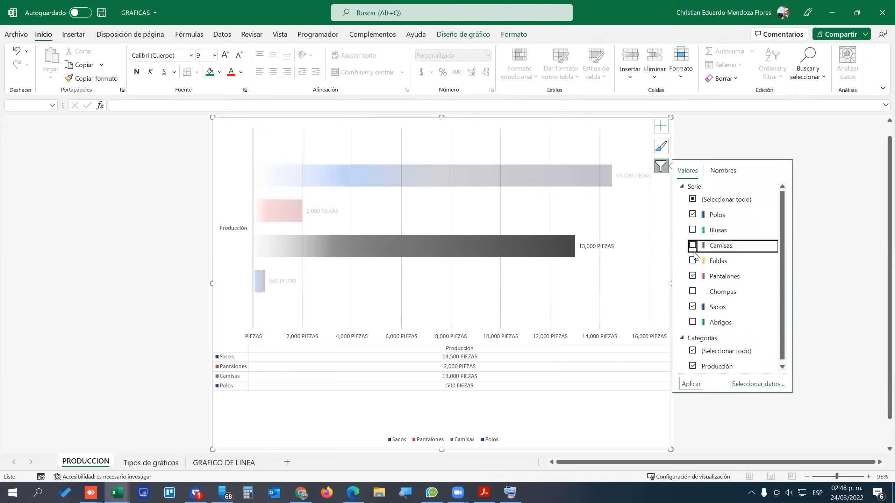
left_click(692, 306)
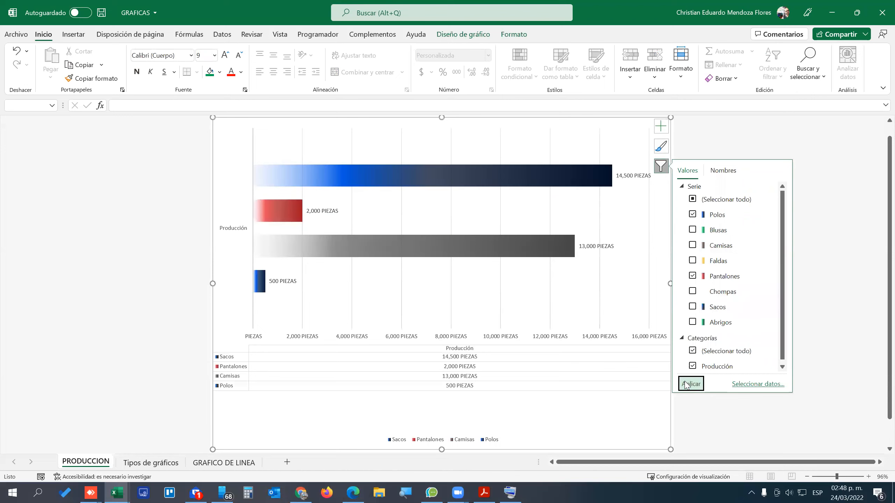
left_click(691, 384)
left_click(726, 120)
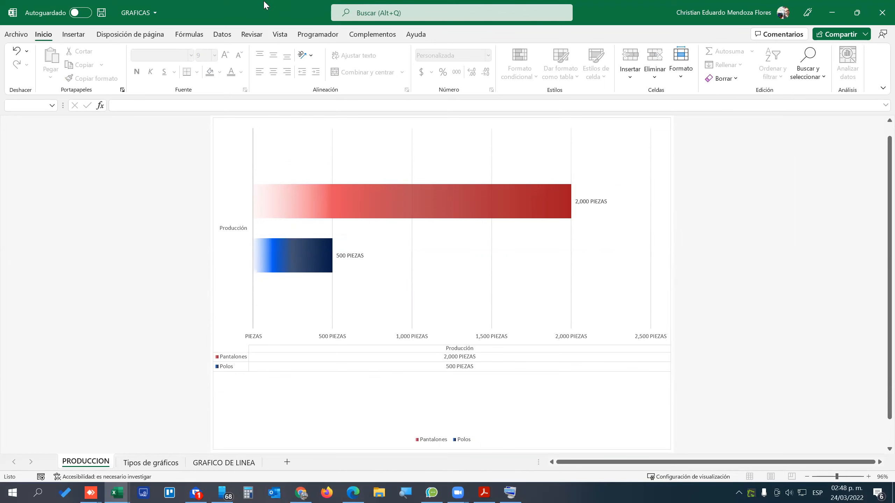
Capture a screenshot of the filtered chart and save it as a PNG in the 03 MARZO folder under the proposed file name.
key("Print")
left_click_drag(542, 349, 892, 502)
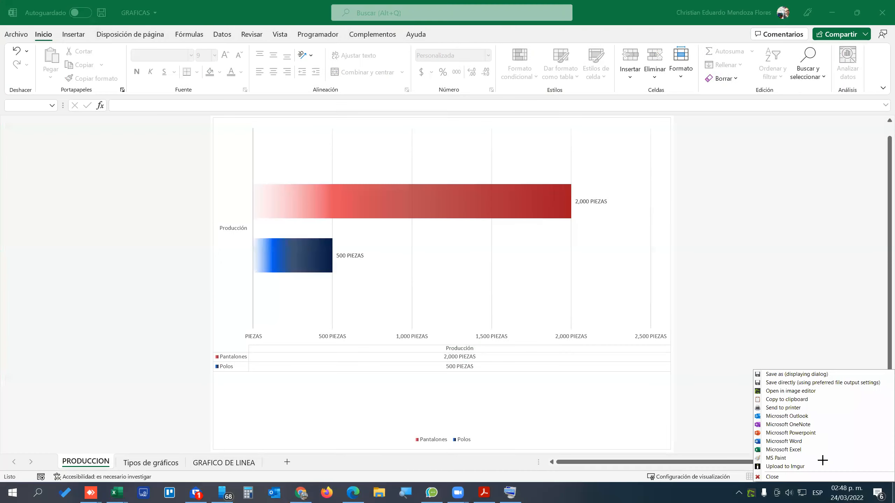
left_click(779, 375)
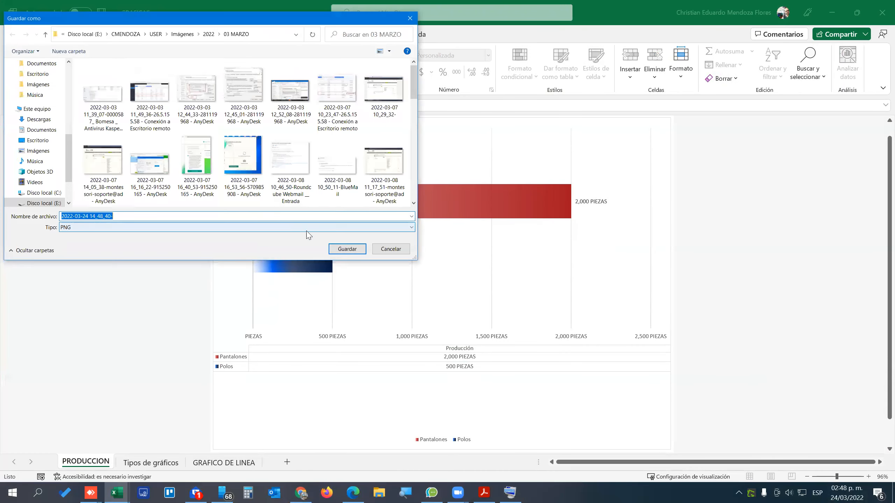
left_click(343, 249)
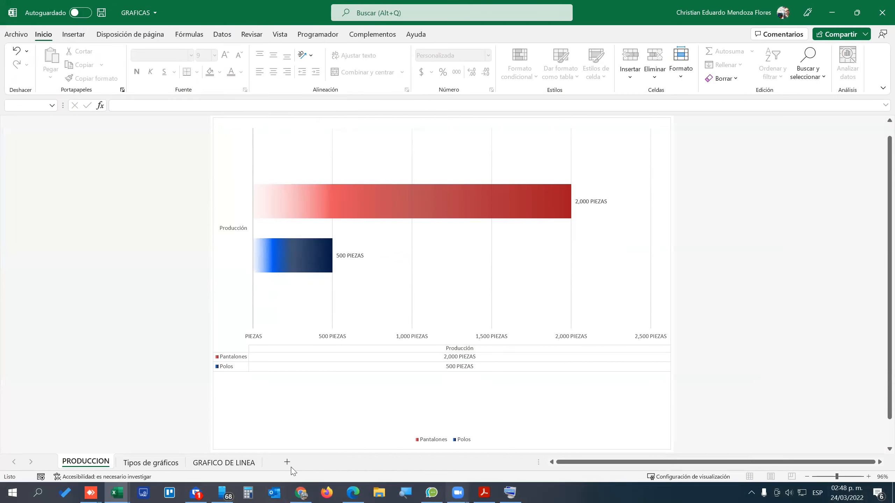
Move the PRODUCCION chart into the Tipos de gráficos sheet as an object and place it beside the Trabajadores column, above GRÁFICOS CIRCULARES.
left_click(141, 463)
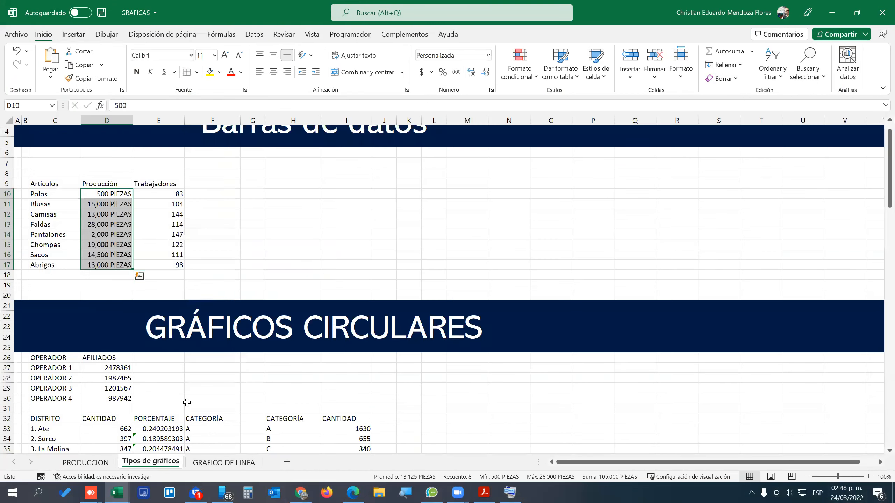
left_click(86, 463)
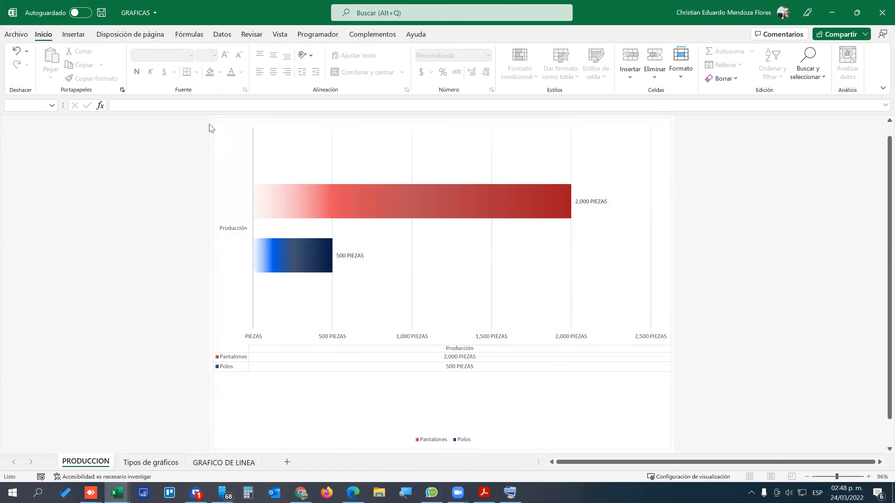
left_click(217, 121)
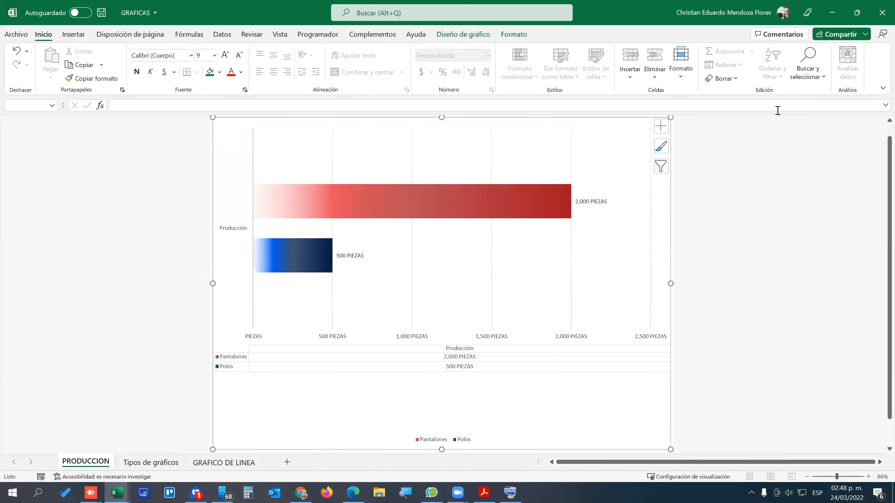
left_click(485, 37)
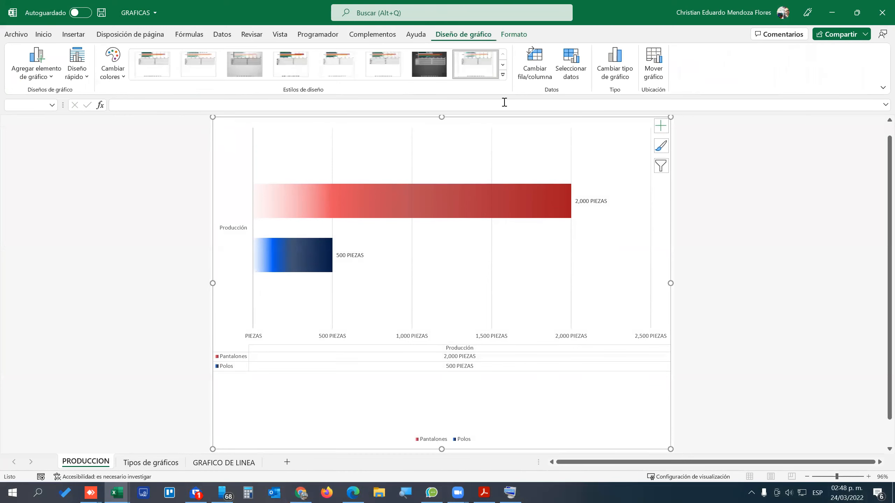
left_click(653, 76)
left_click(491, 233)
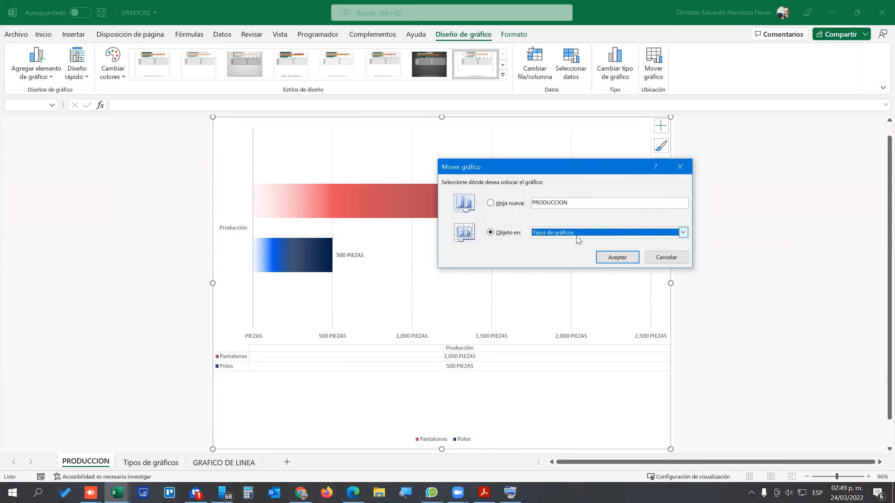
left_click(615, 259)
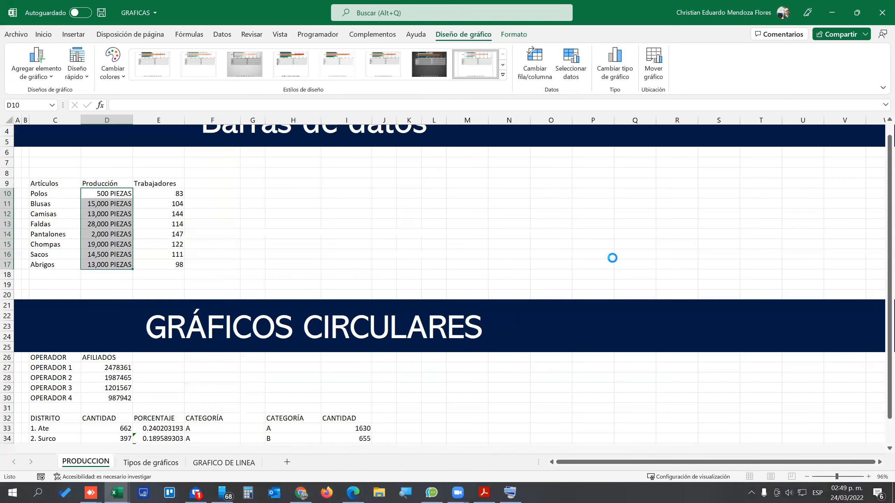
left_click_drag(347, 227, 211, 162)
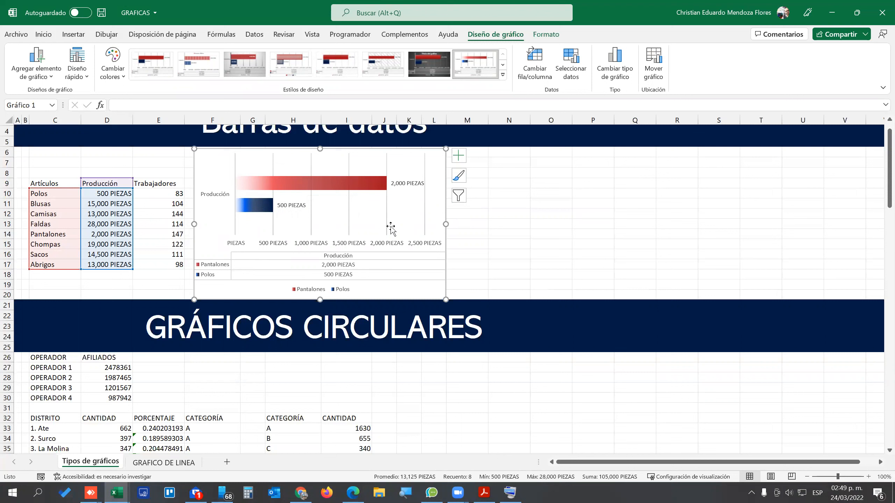
left_click_drag(214, 154, 216, 152)
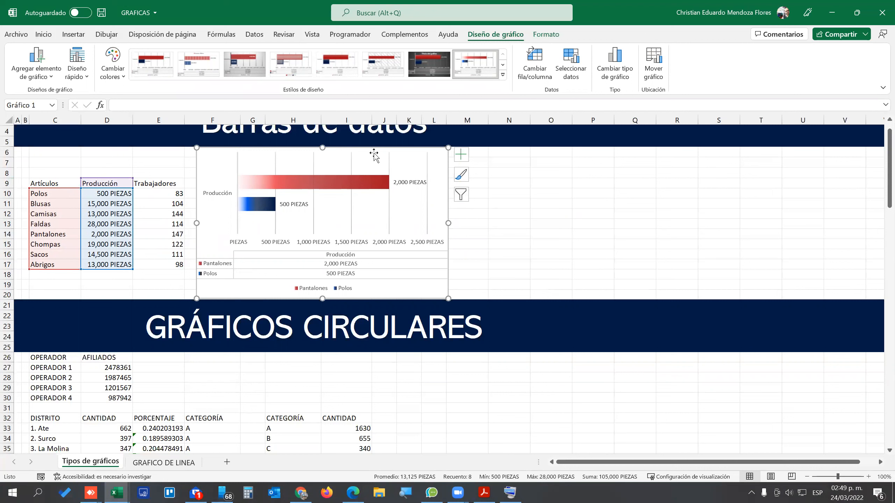
Restore all series in the relocated chart's filter, from Polos to Abrigos, and deselect the chart.
left_click(460, 195)
left_click(493, 228)
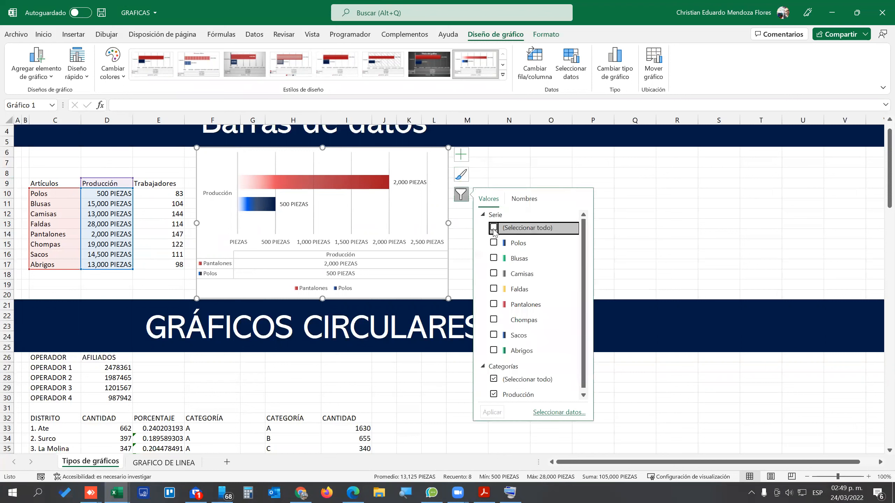
left_click(494, 228)
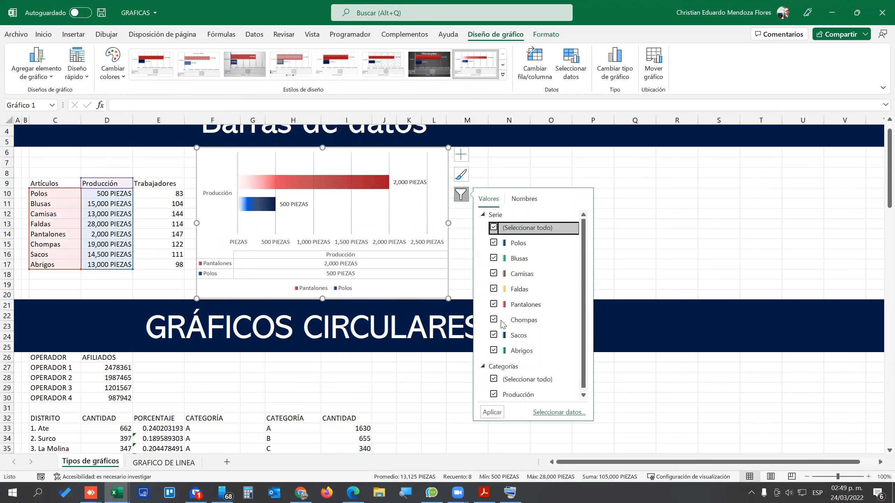
left_click(492, 412)
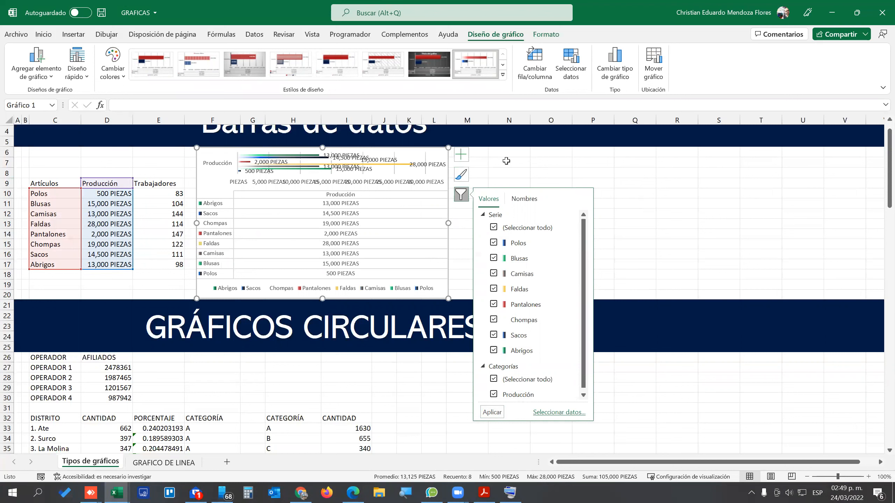
left_click(506, 162)
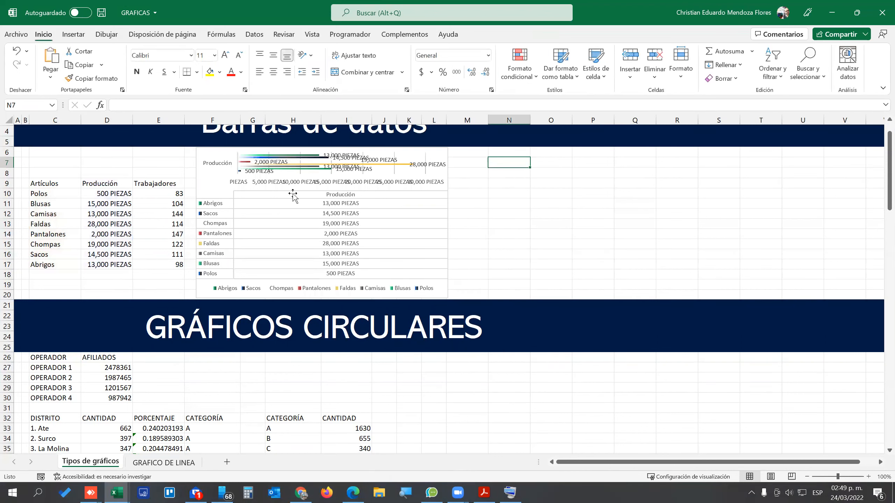
Paste a copy of the bar chart at cell P7, positioned beside the original, and delete that copy.
left_click(199, 153)
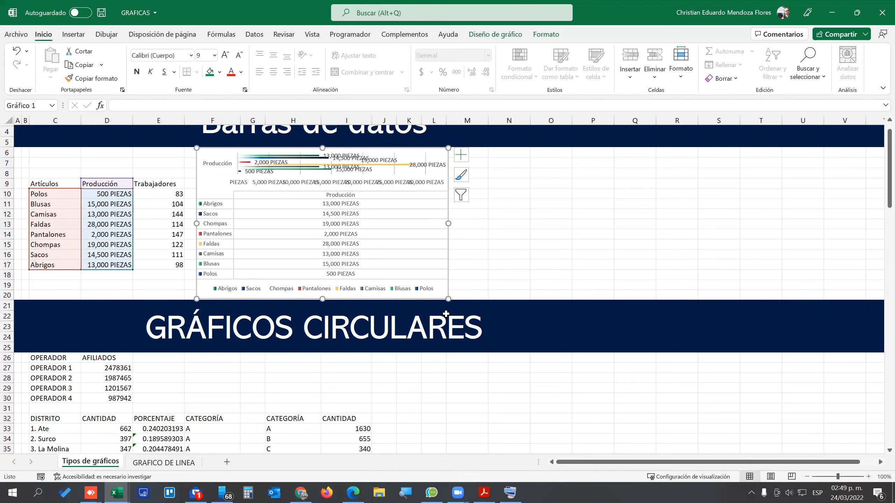
right_click(441, 153)
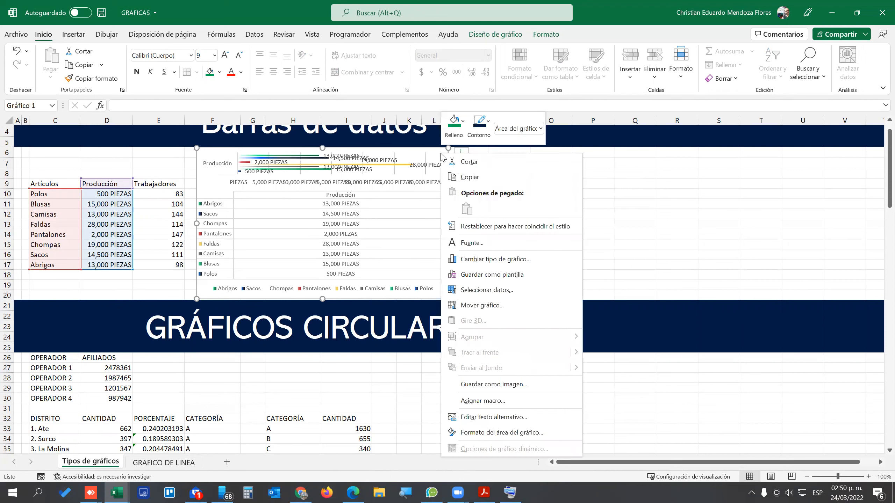
left_click(464, 178)
left_click(583, 163)
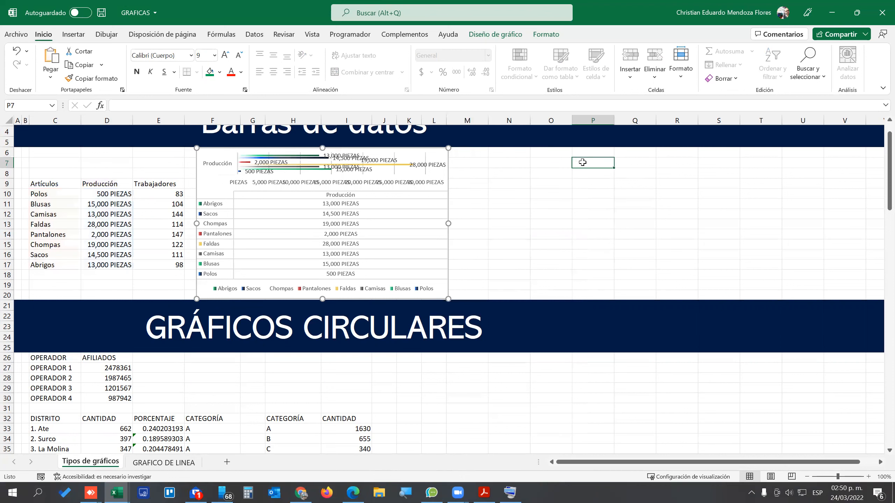
right_click(582, 163)
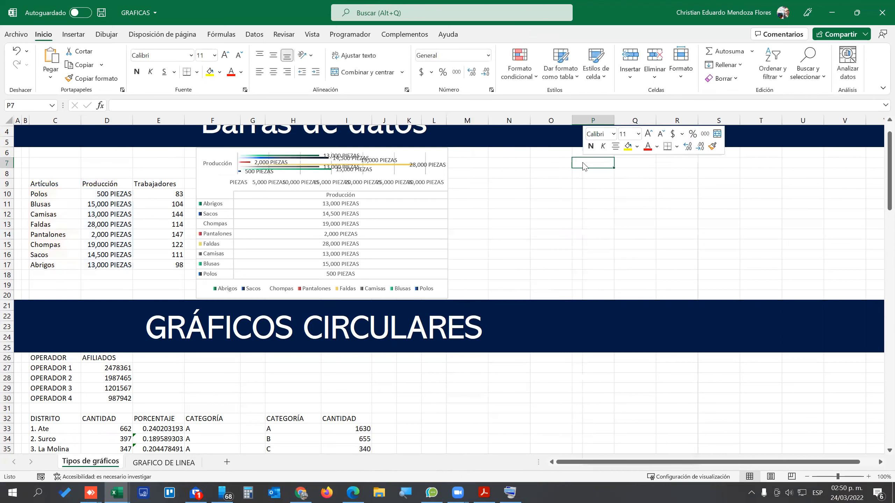
left_click(608, 218)
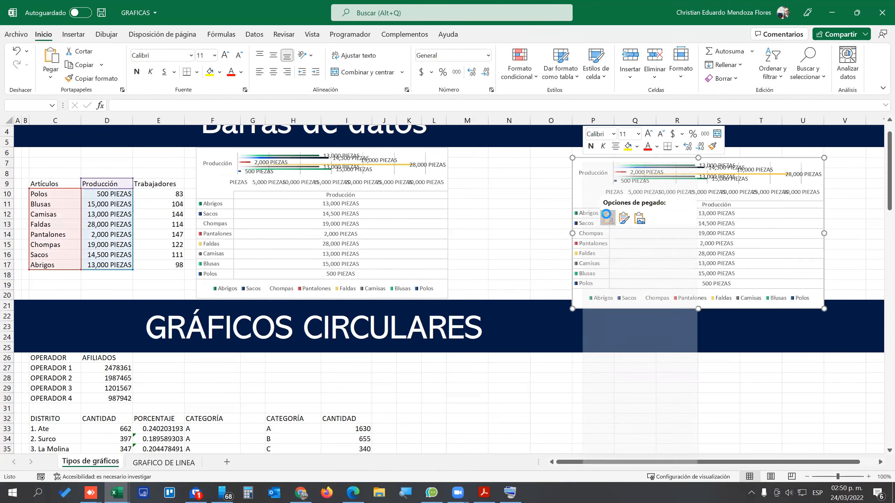
left_click_drag(591, 161, 485, 151)
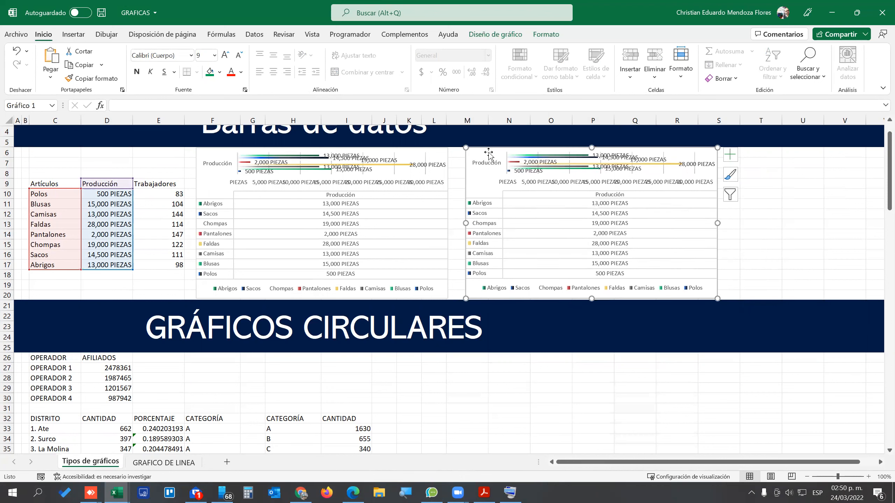
key("Delete")
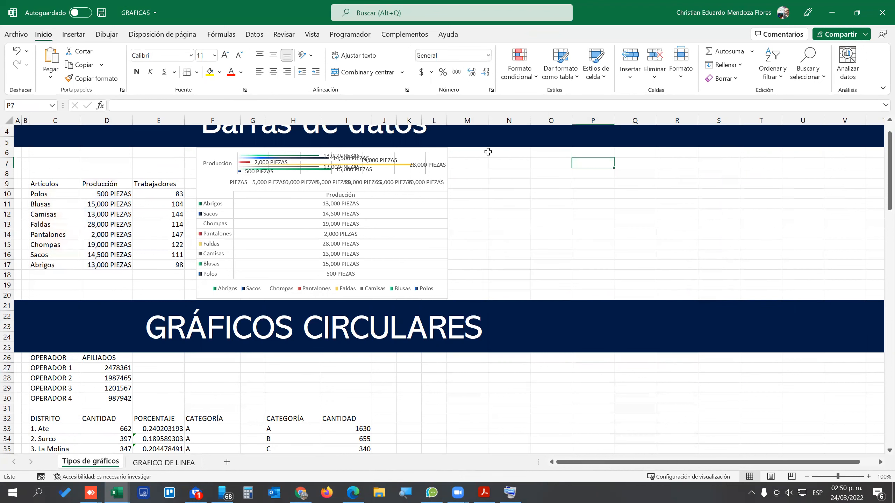
Paste a copy of the Producción bar chart at cell P8 and place it at column N, level with the original.
left_click(443, 156)
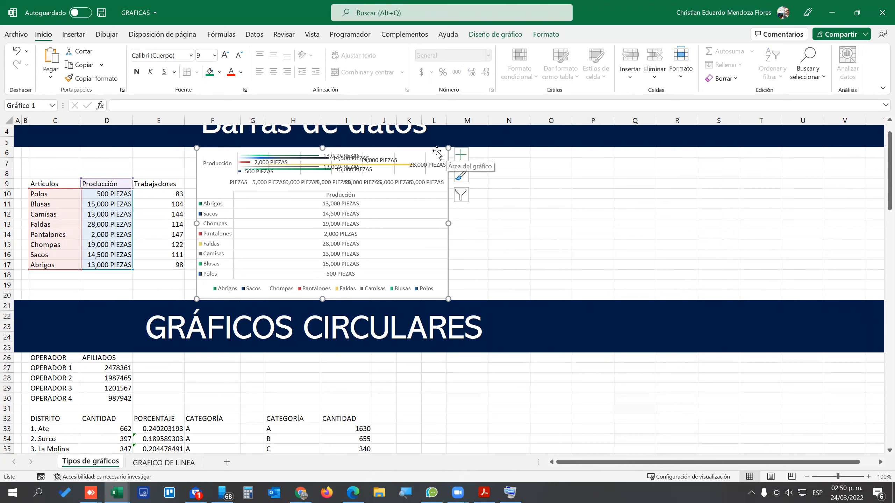
right_click(438, 156)
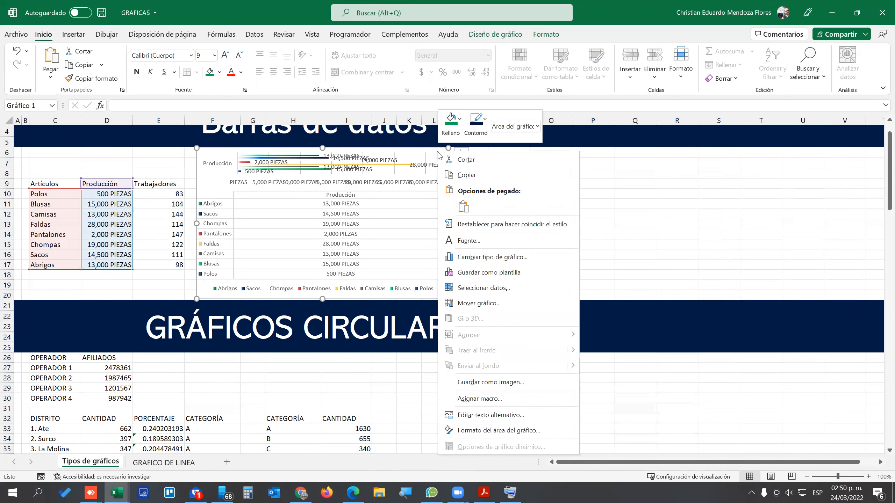
left_click(460, 174)
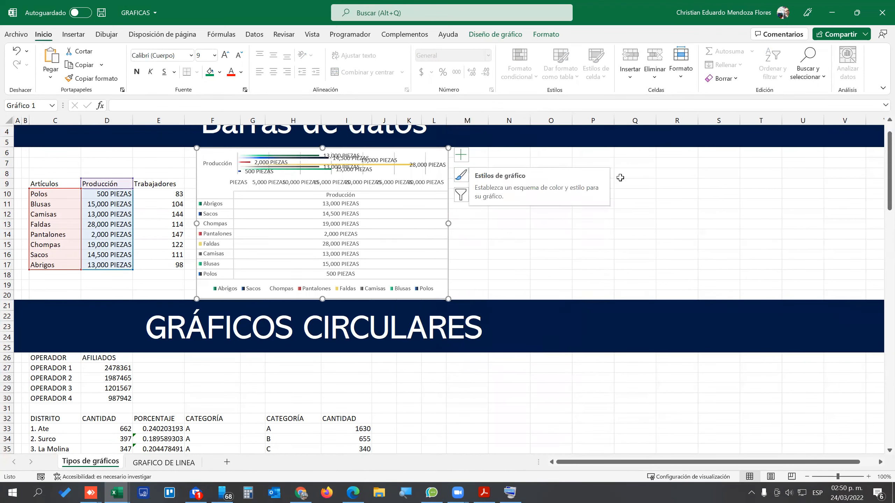
left_click(607, 163)
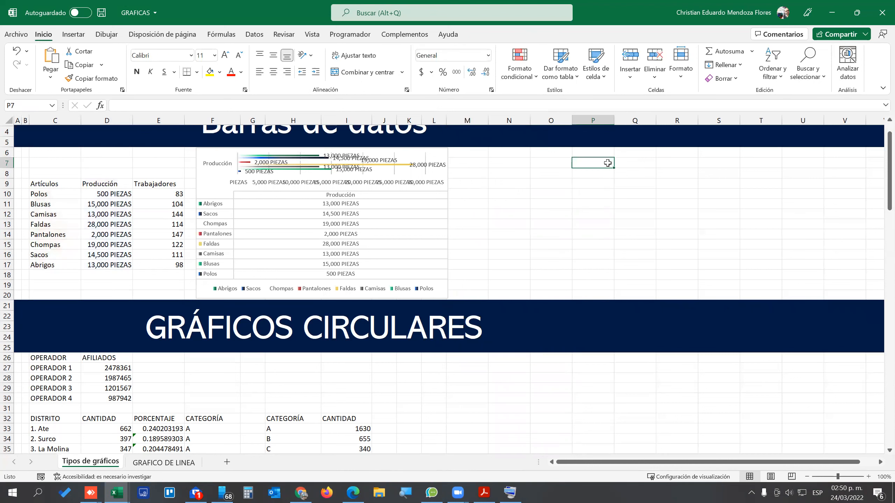
left_click(593, 205)
left_click(593, 174)
right_click(593, 174)
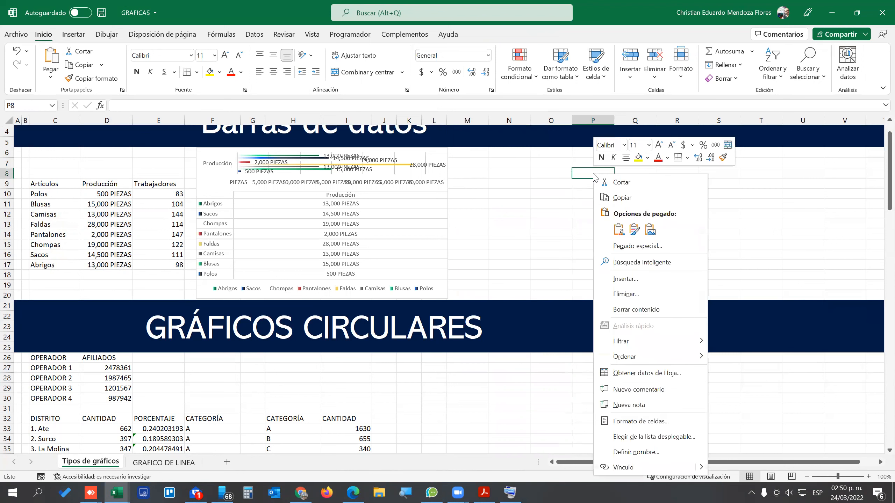
left_click(619, 230)
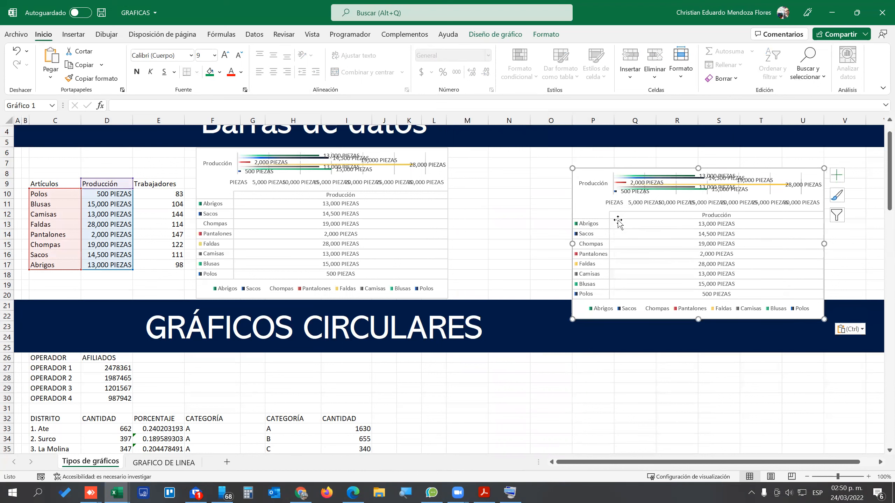
left_click_drag(596, 167, 535, 149)
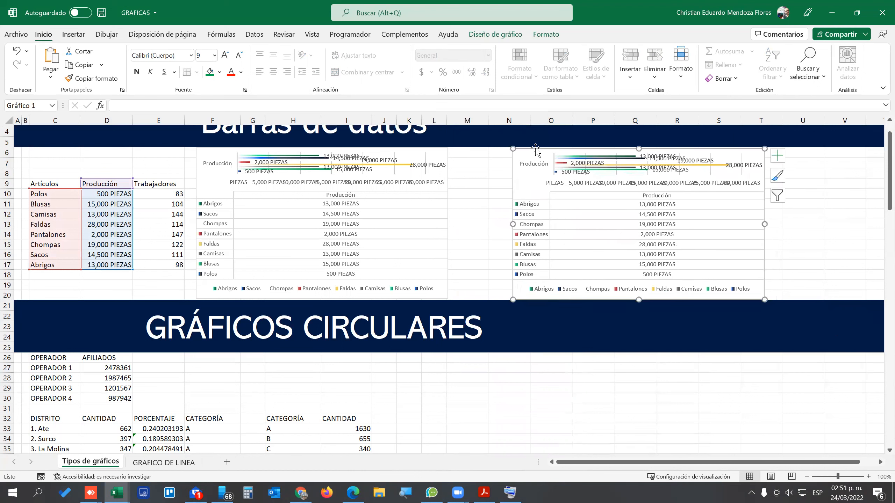
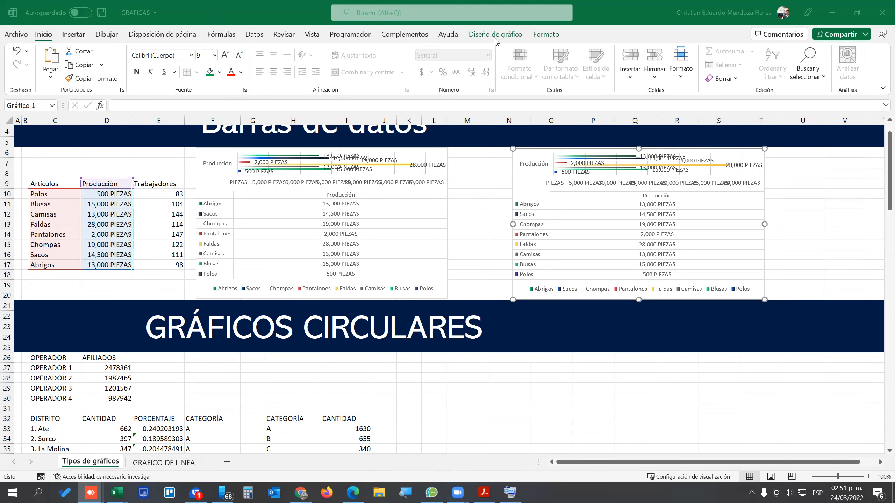
left_click(517, 183)
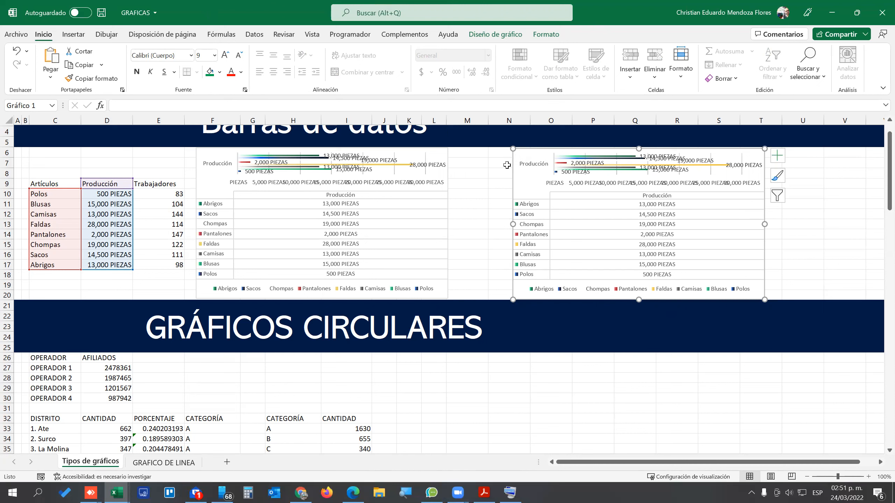
left_click(539, 165)
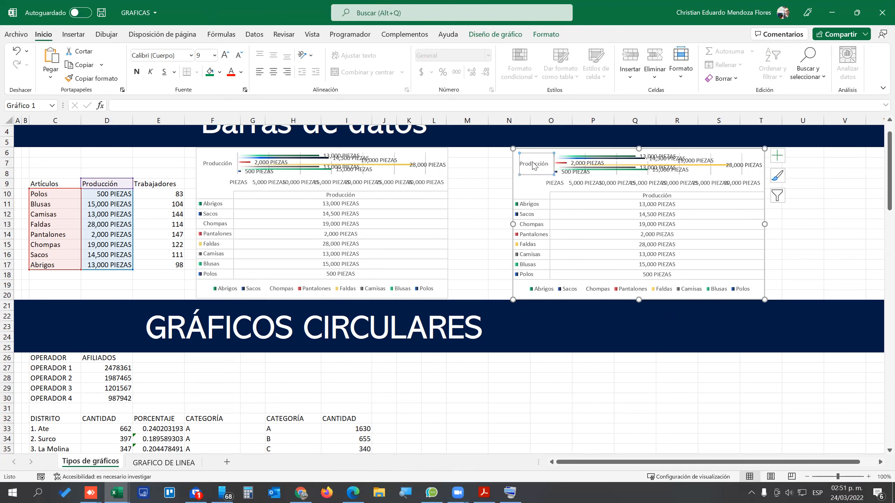
left_click(577, 162)
left_click(545, 176)
left_click(552, 211)
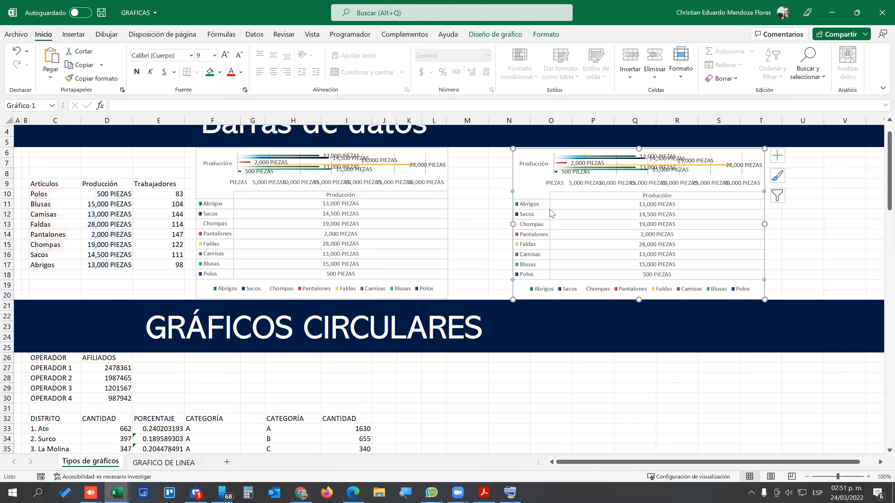
left_click(535, 165)
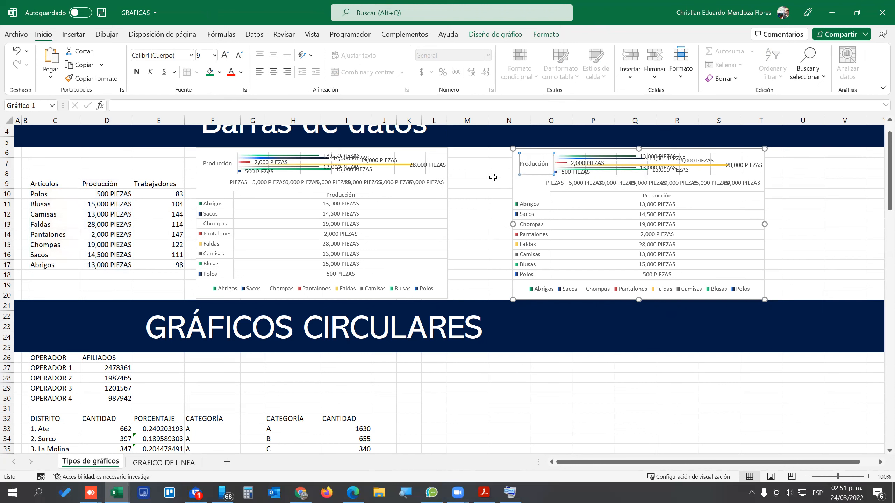
left_click(494, 175)
left_click(545, 161)
left_click(547, 166)
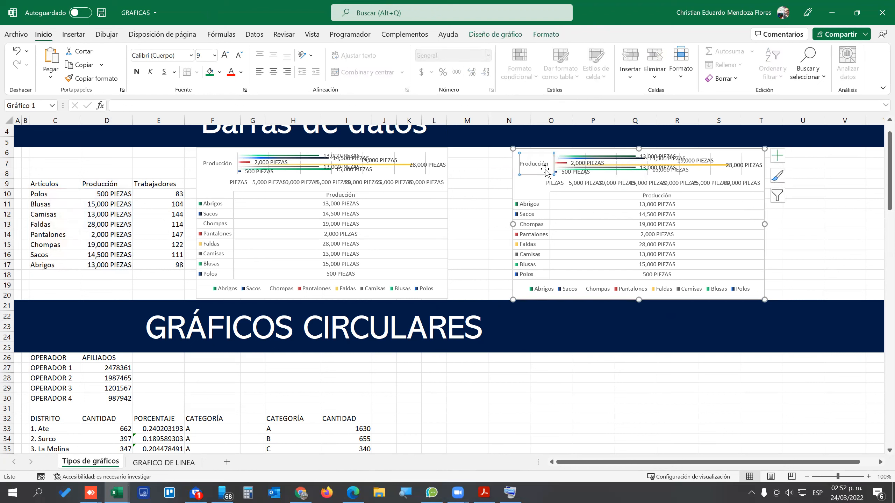
left_click(576, 204)
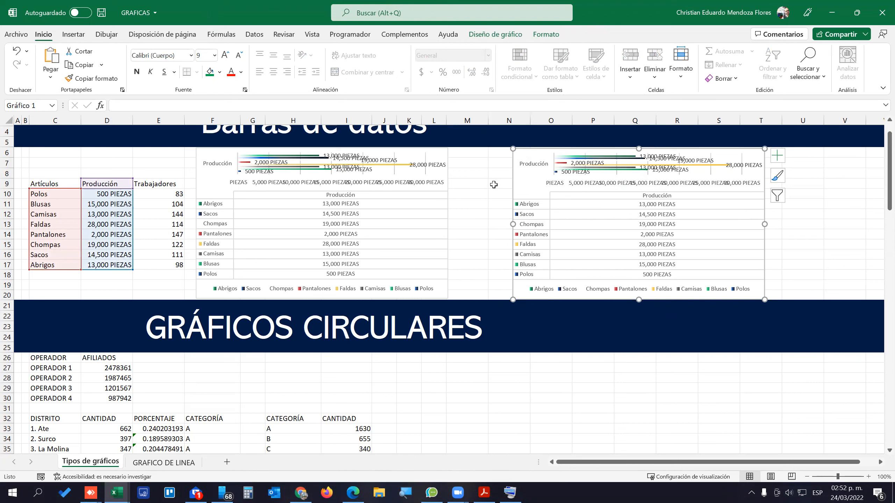
left_click(496, 35)
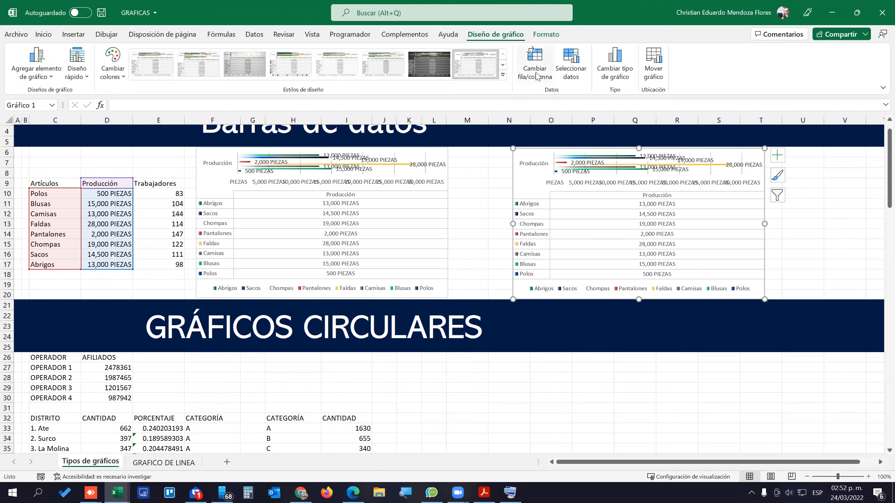
left_click(570, 76)
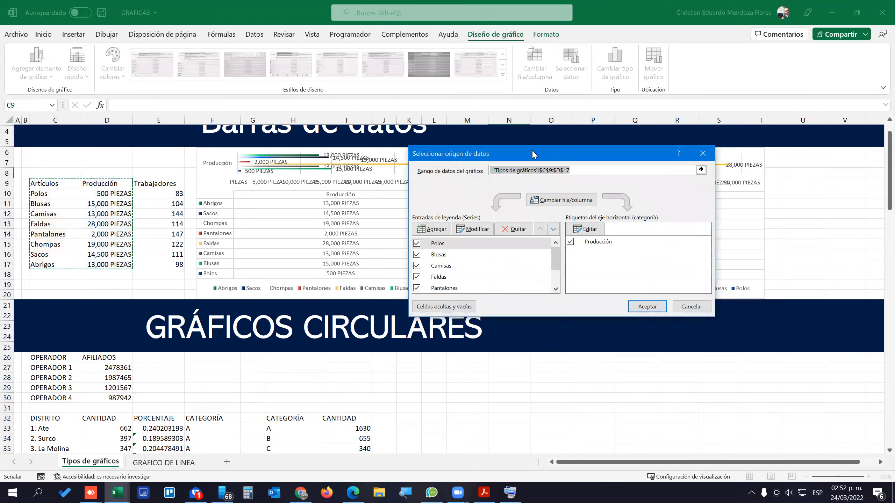
left_click_drag(533, 156, 542, 119)
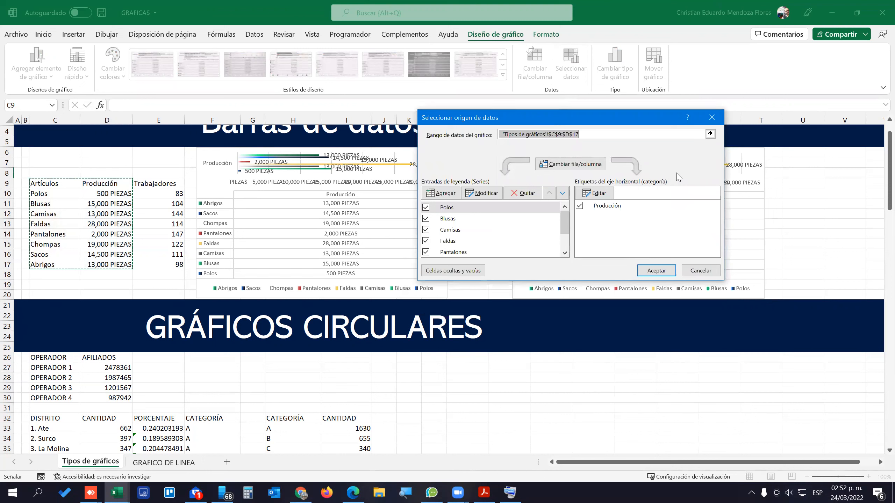
left_click(712, 117)
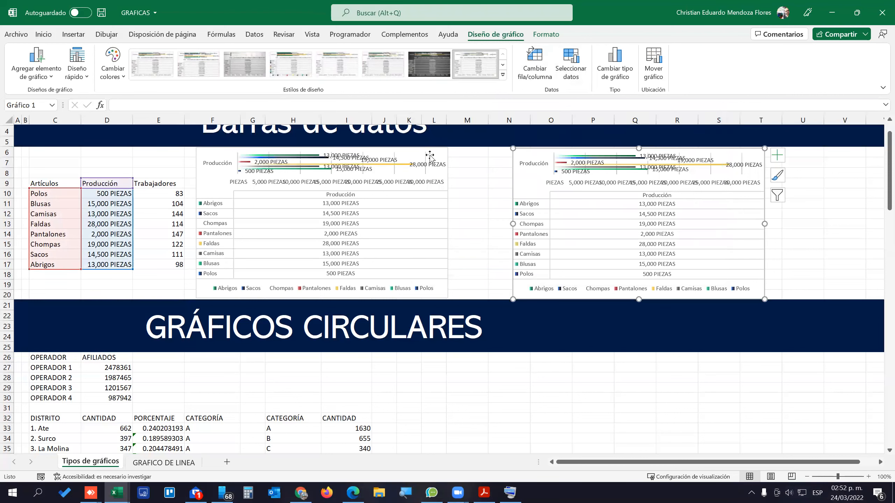
Change the chart type of both the original chart and its copy to Columnas agrupadas.
left_click(445, 154)
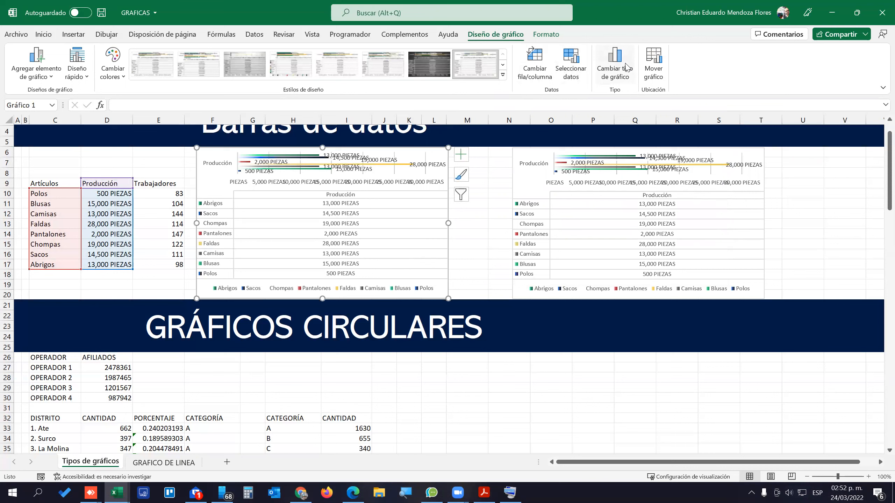
left_click(626, 68)
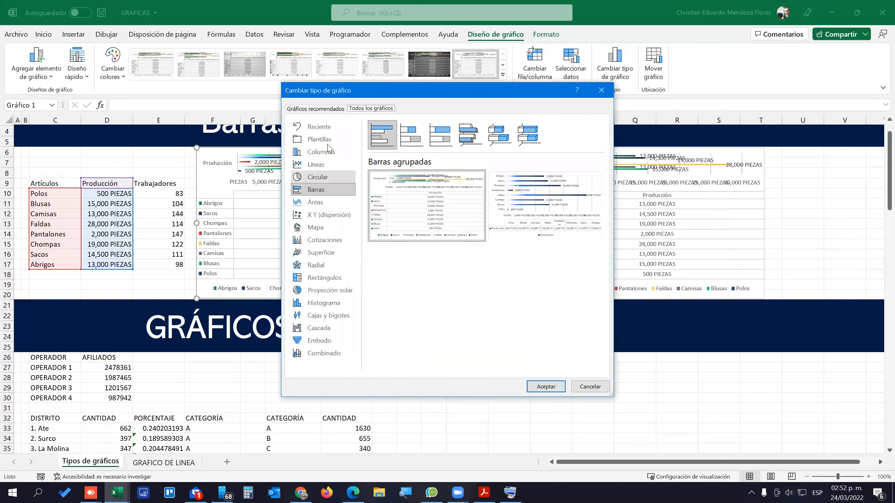
left_click(323, 152)
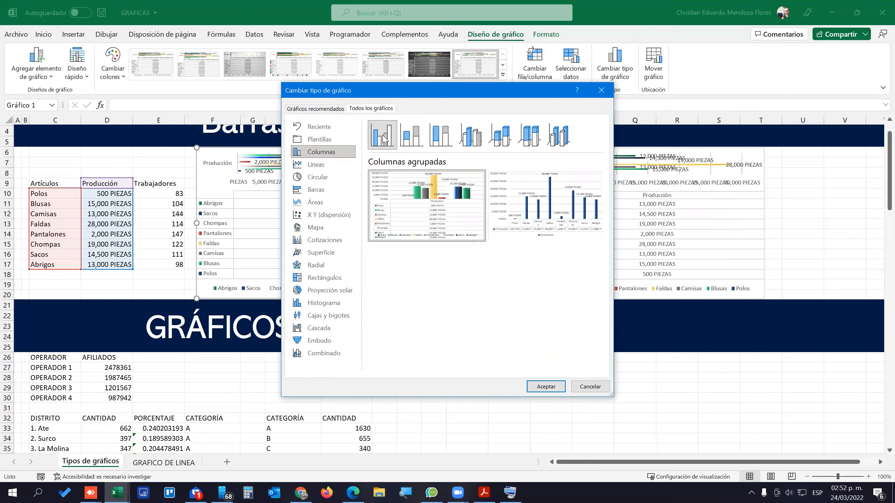
left_click(545, 386)
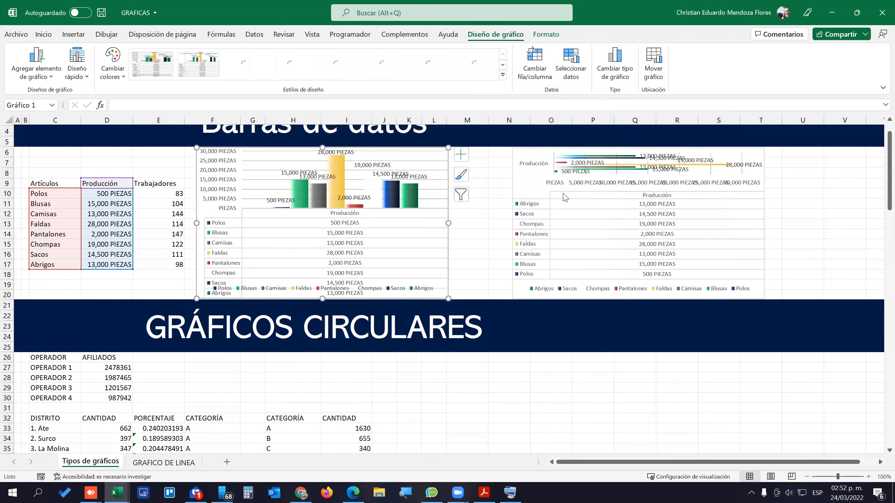
left_click(566, 198)
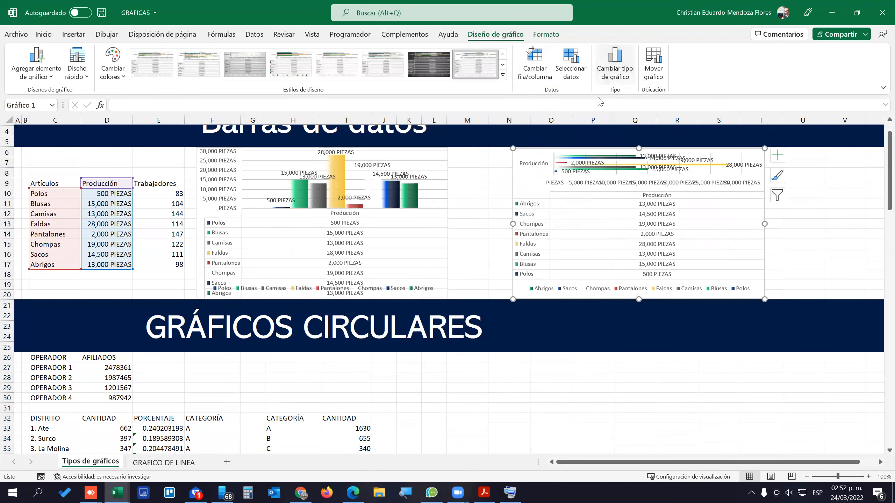
left_click(615, 64)
left_click(319, 152)
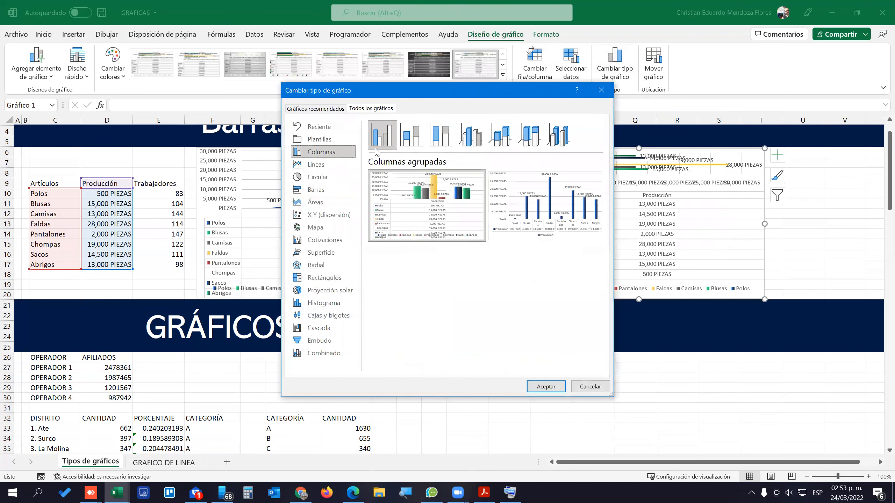
left_click(548, 387)
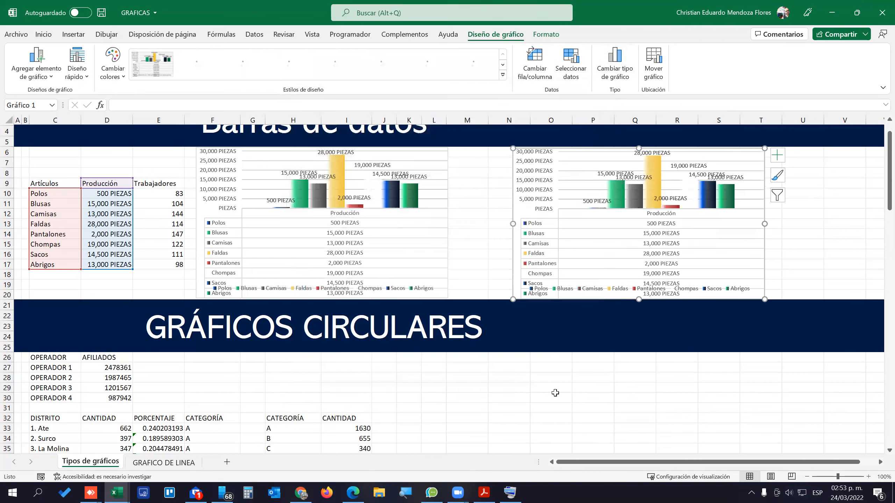
Apply the first quick layout, with a chart title and a side legend, to the copied chart and the original.
left_click(77, 80)
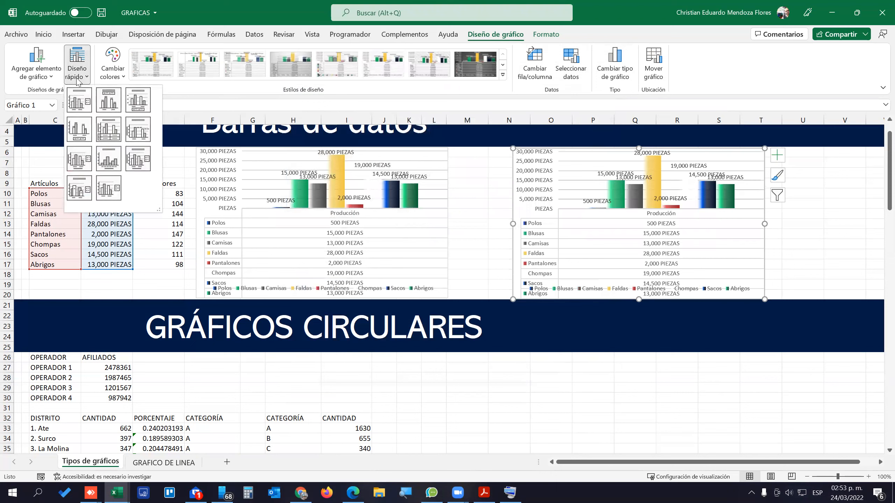
left_click(87, 106)
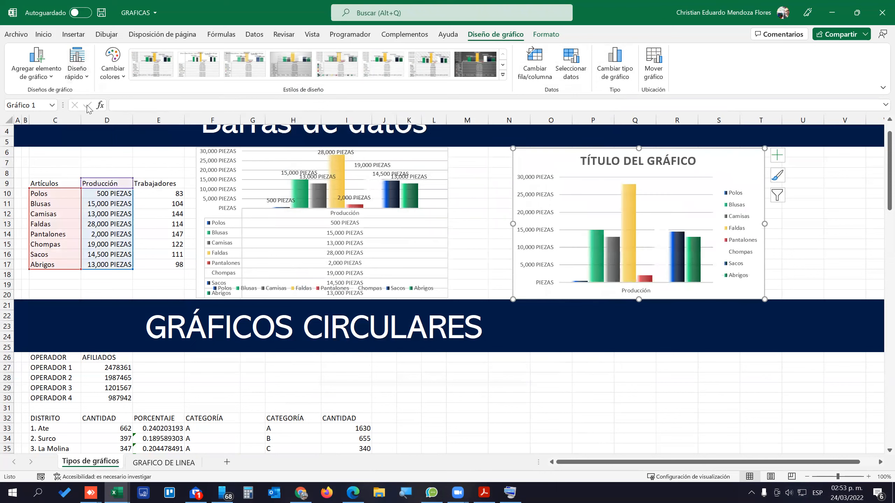
left_click(441, 162)
left_click(78, 74)
left_click(82, 107)
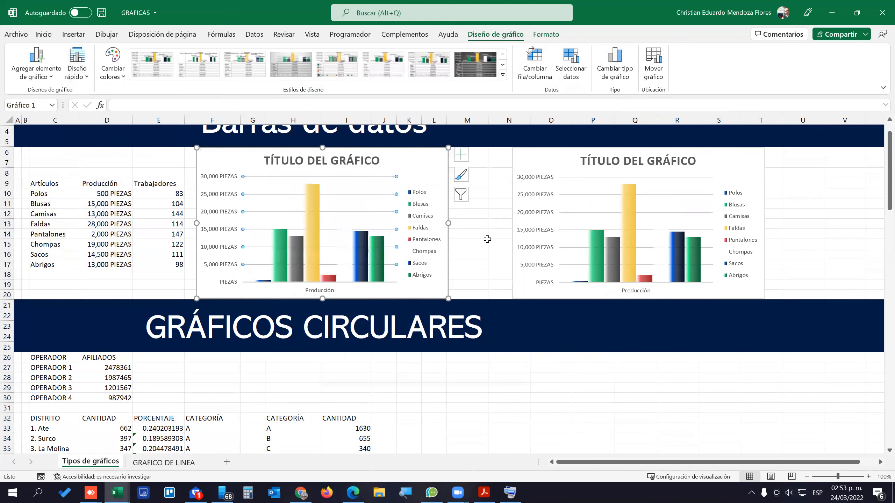
Switch rows and columns in the copied chart's data source so Producción is the series and the articles are categories.
left_click(529, 154)
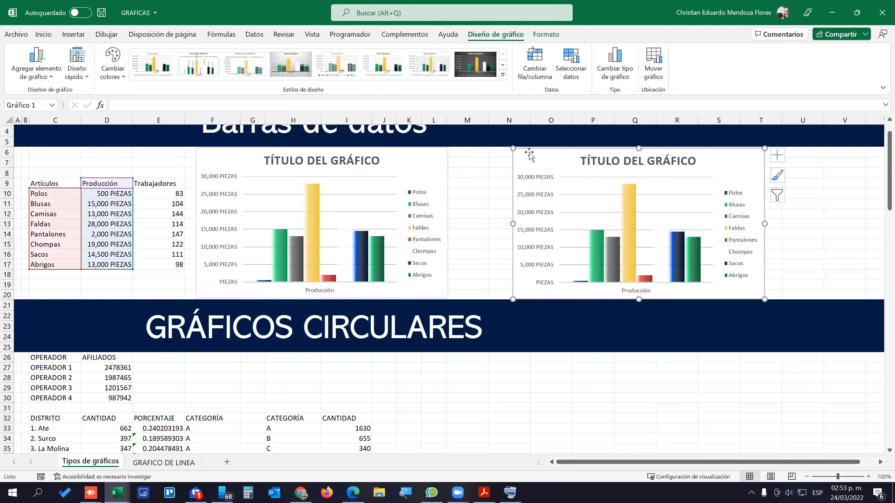
right_click(529, 152)
key("Escape")
left_click(572, 68)
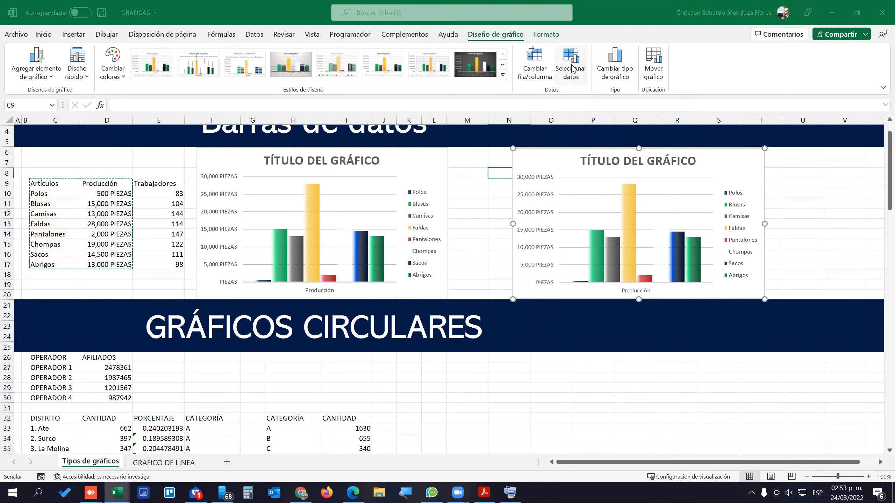
left_click(573, 166)
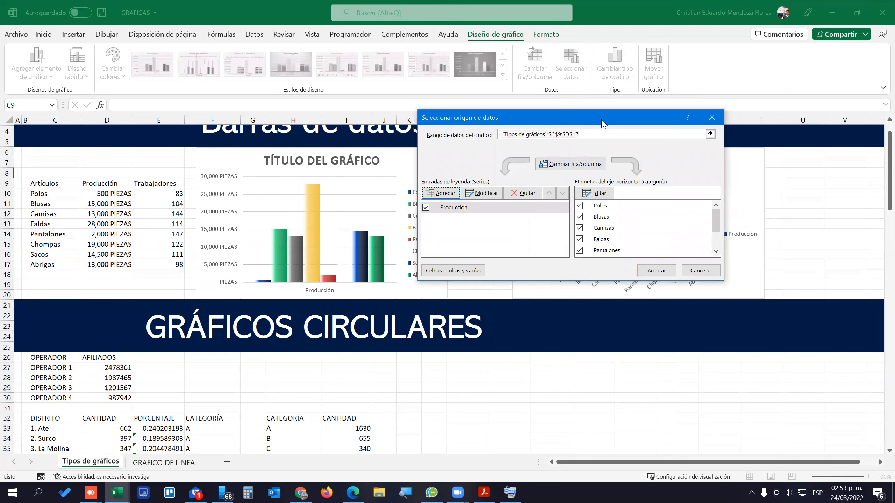
Link the copied chart's series name to the Trabajadores header in cell E9.
left_click_drag(602, 123, 630, 125)
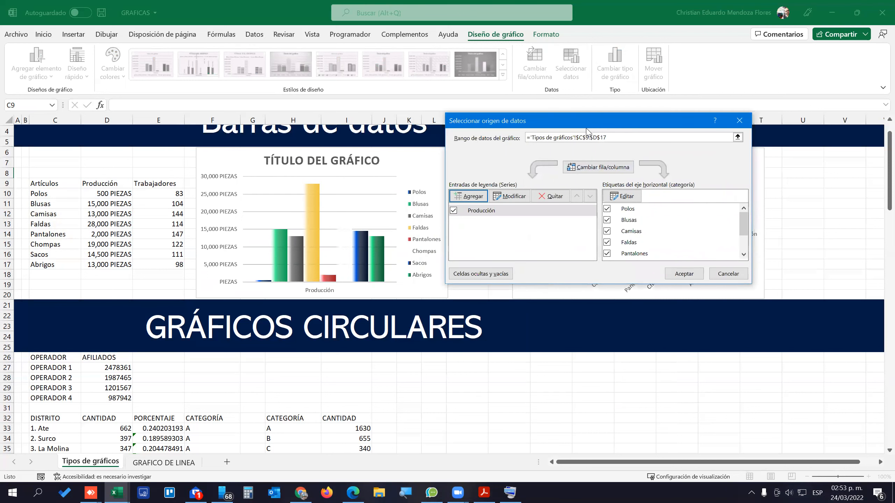
left_click_drag(525, 123, 380, 91)
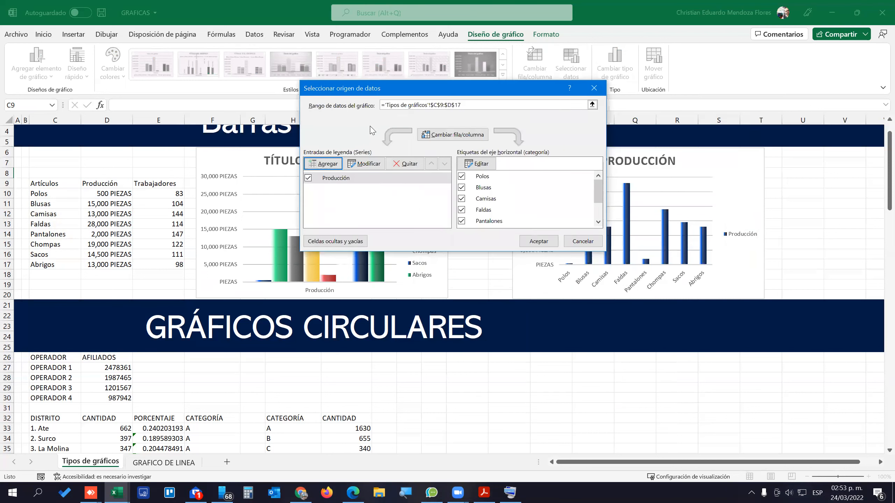
left_click(368, 164)
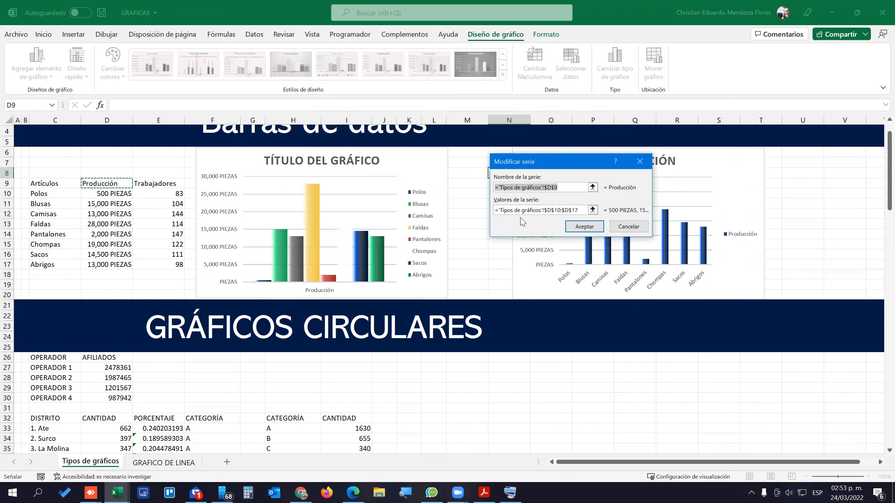
key("BackSpace")
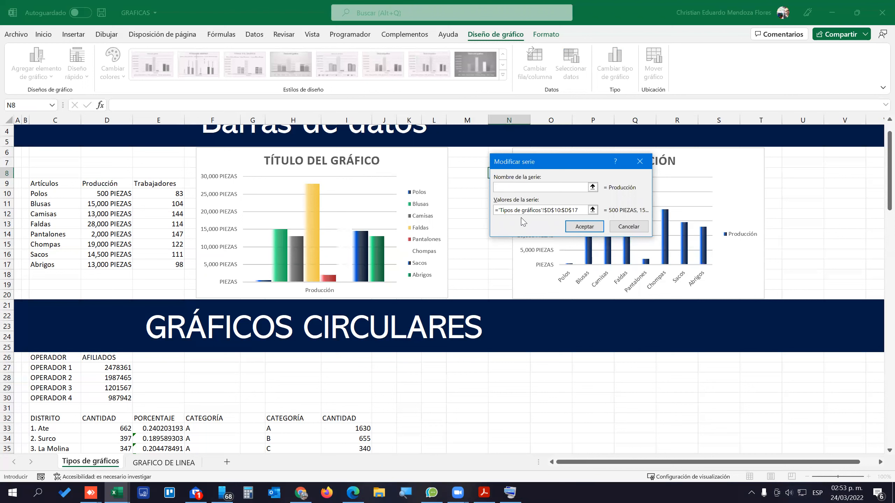
left_click(155, 184)
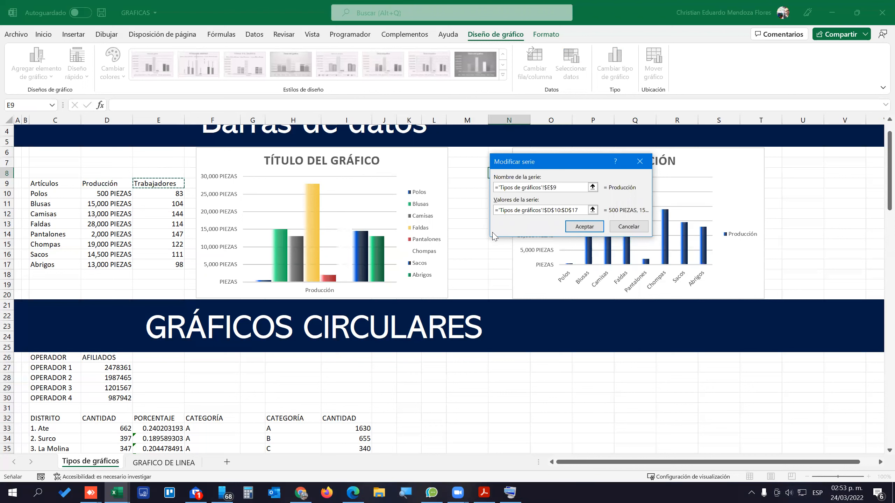
Set the copied chart's series values to E10:E17 on the Tipos de gráficos sheet and apply the new data source.
left_click(584, 210)
key("BackSpace")
key("BackSpace")
key("BackSpace")
key("BackSpace")
key("BackSpace")
key("BackSpace")
key("BackSpace")
key("BackSpace")
key("BackSpace")
key("BackSpace")
key("BackSpace")
key("BackSpace")
key("BackSpace")
key("BackSpace")
key("BackSpace")
key("BackSpace")
key("BackSpace")
key("BackSpace")
key("BackSpace")
key("BackSpace")
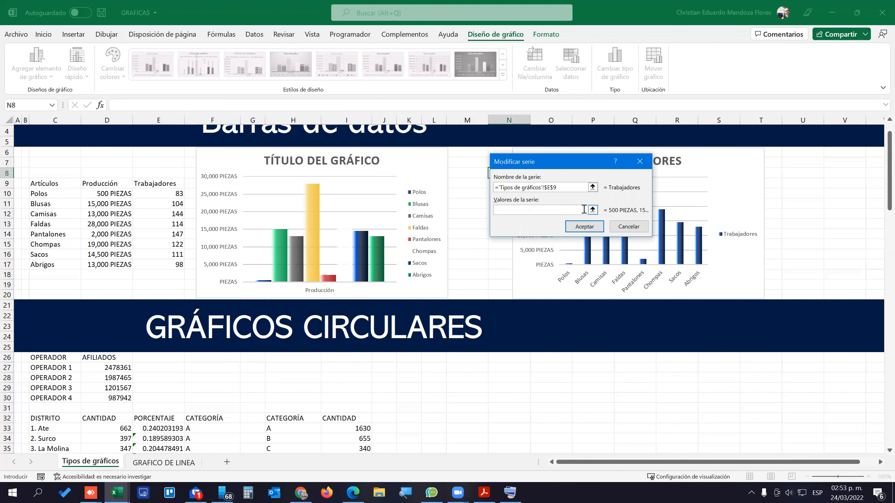
left_click(166, 195)
left_click_drag(166, 195, 162, 261)
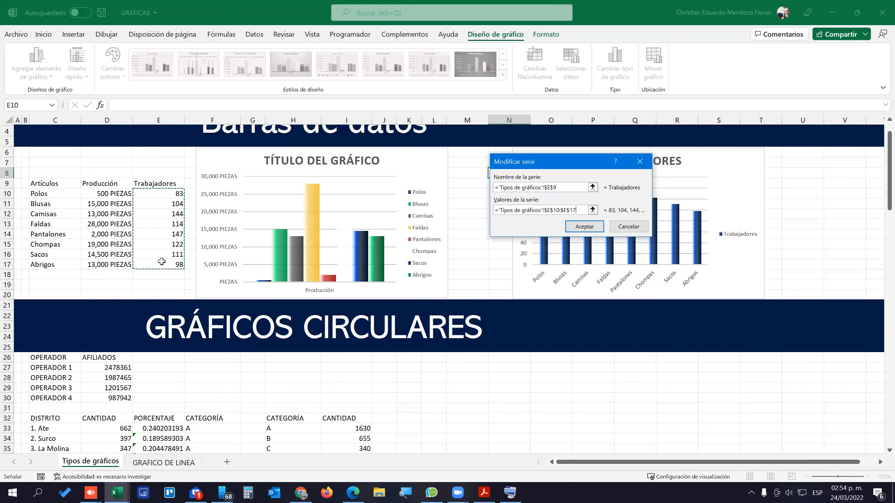
left_click(584, 229)
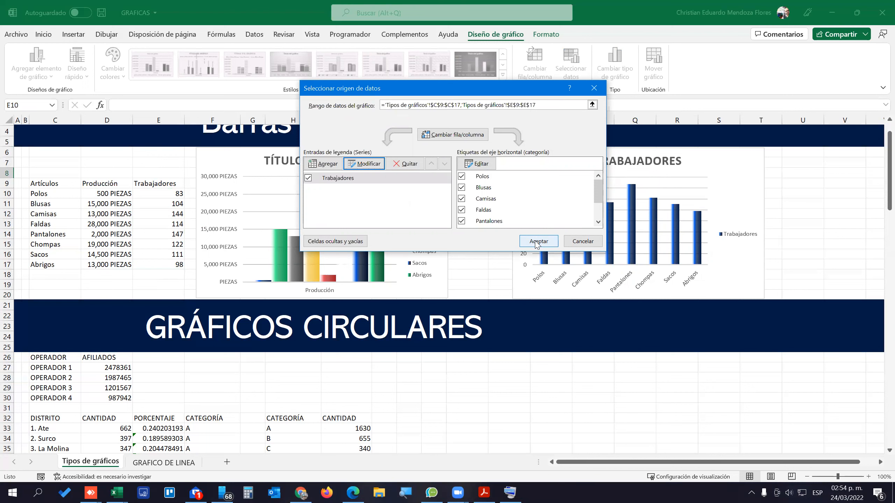
left_click(535, 243)
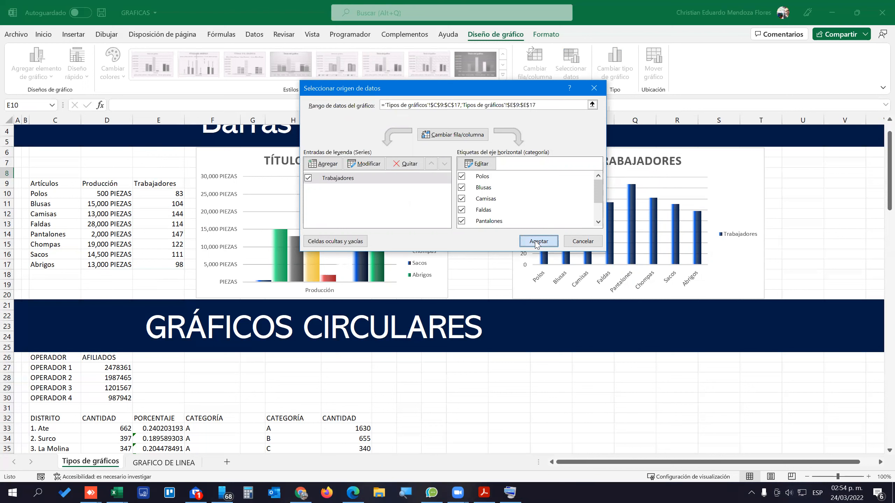
left_click(536, 243)
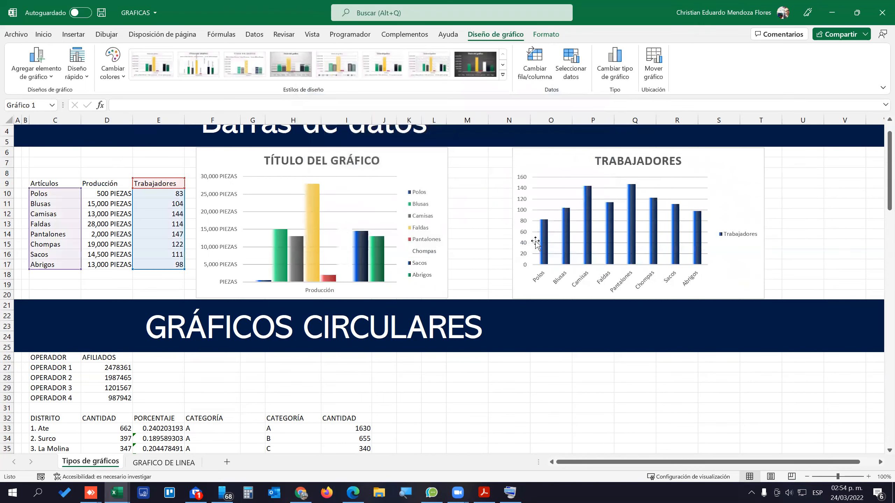
Switch rows and columns in the original Producción chart and move the Trabajadores chart right beside it.
left_click(425, 164)
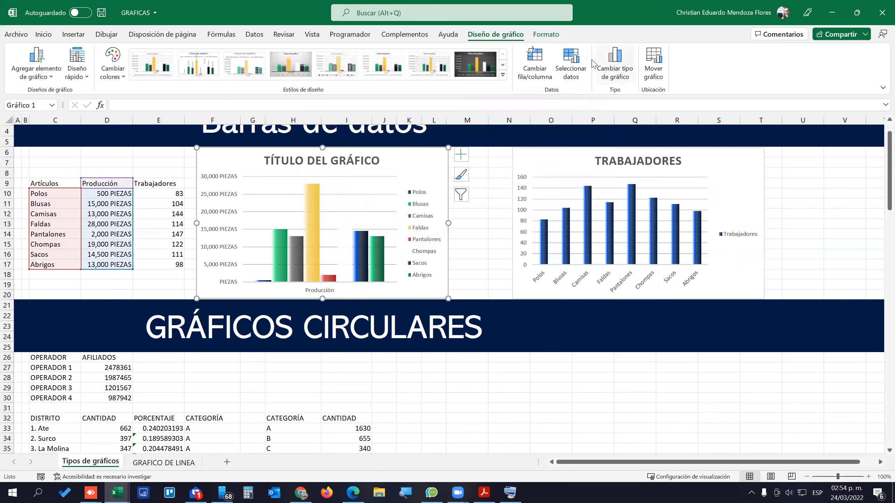
left_click(537, 63)
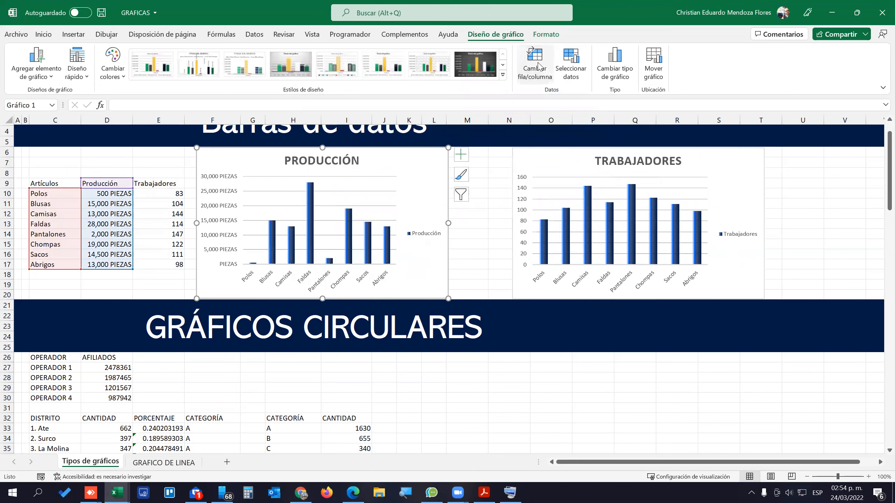
left_click(491, 168)
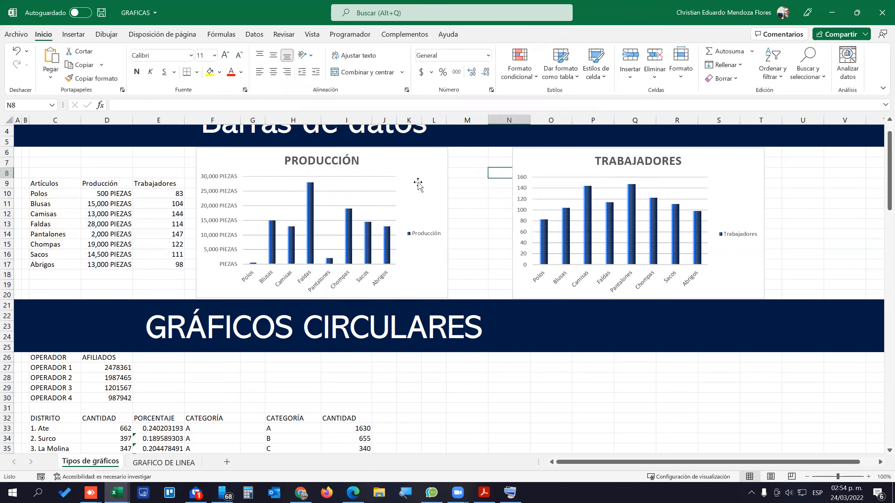
left_click(535, 166)
left_click_drag(532, 166, 463, 160)
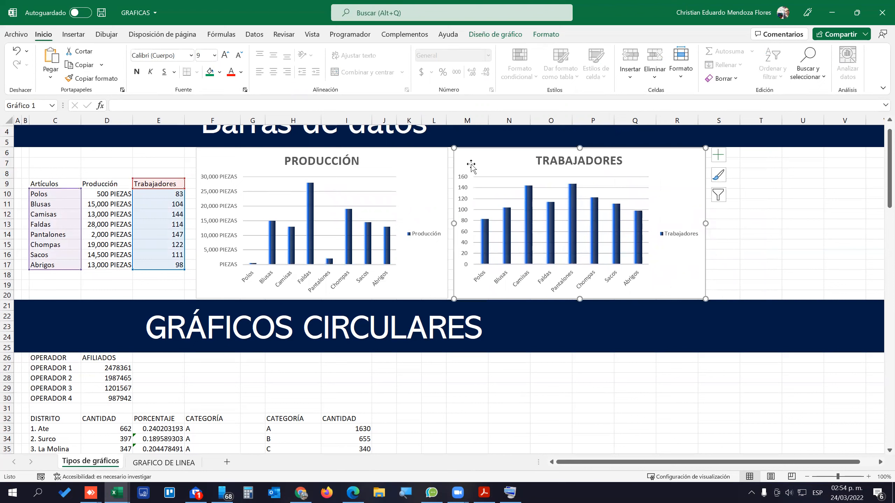
left_click(430, 166)
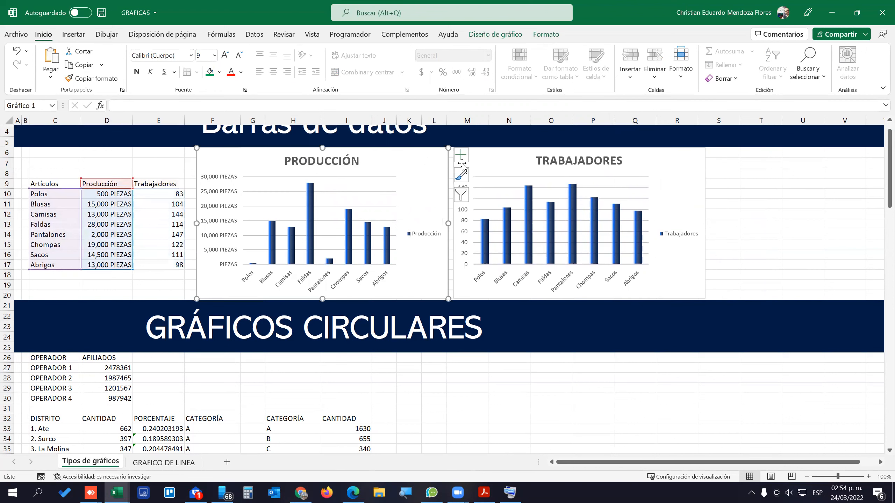
left_click(497, 166)
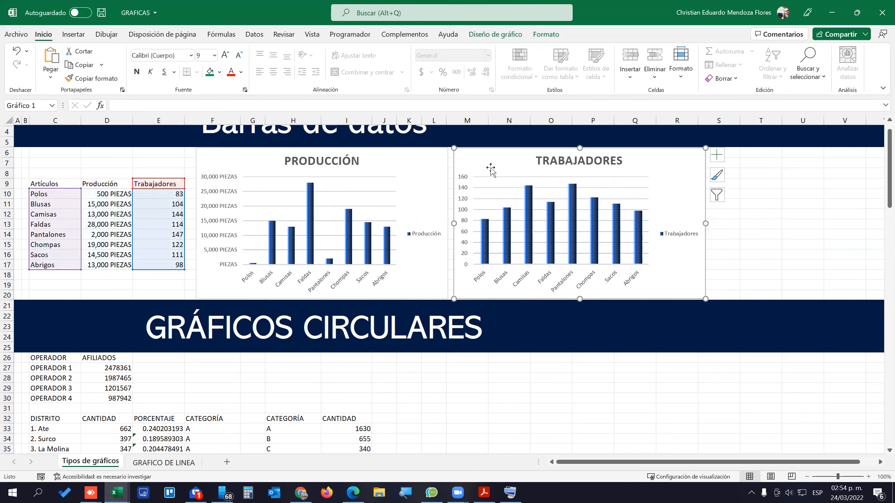
left_click(435, 169)
left_click(498, 169)
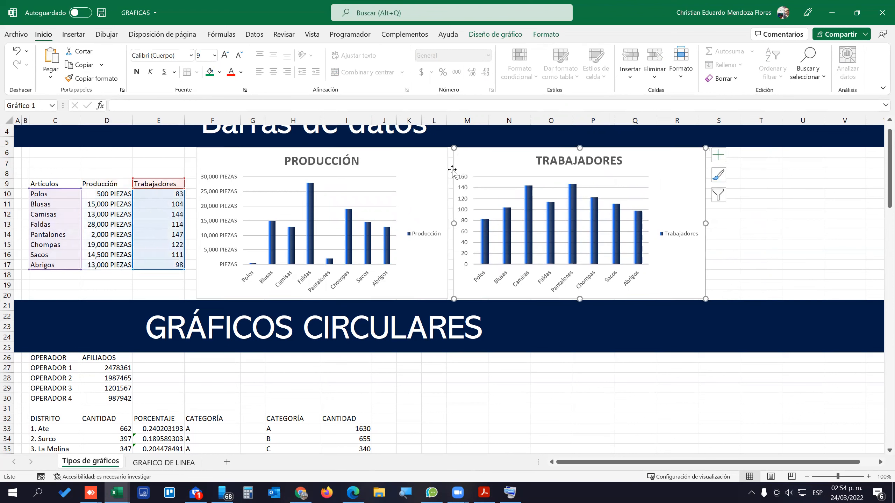
left_click(430, 167)
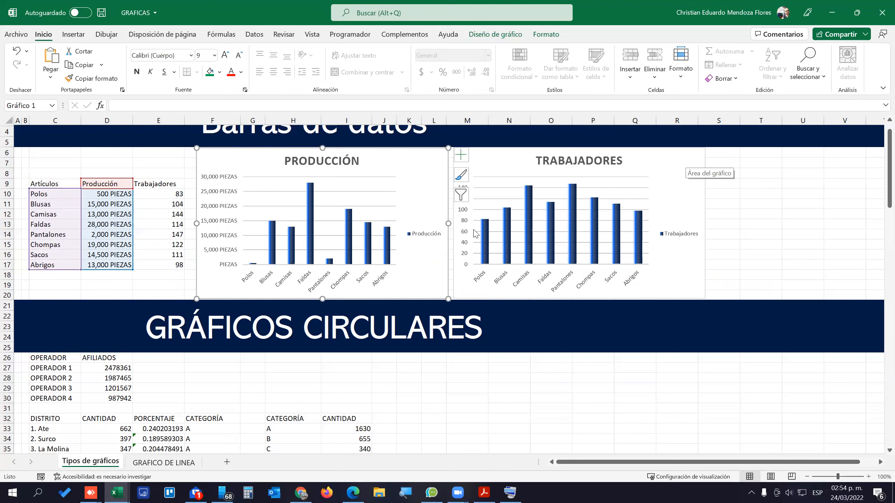
Apply the custom number format #,### "PERSONAS" to the Trabajadores values in E10:E17.
left_click(164, 195)
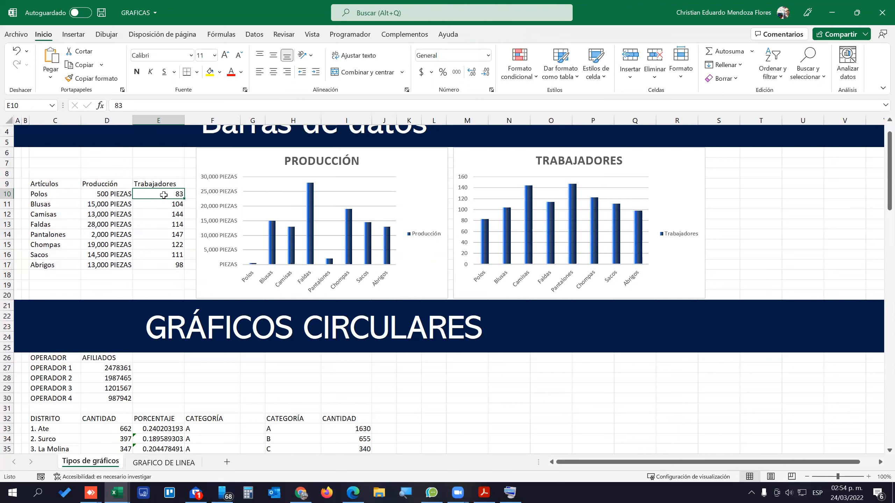
left_click_drag(164, 195, 165, 268)
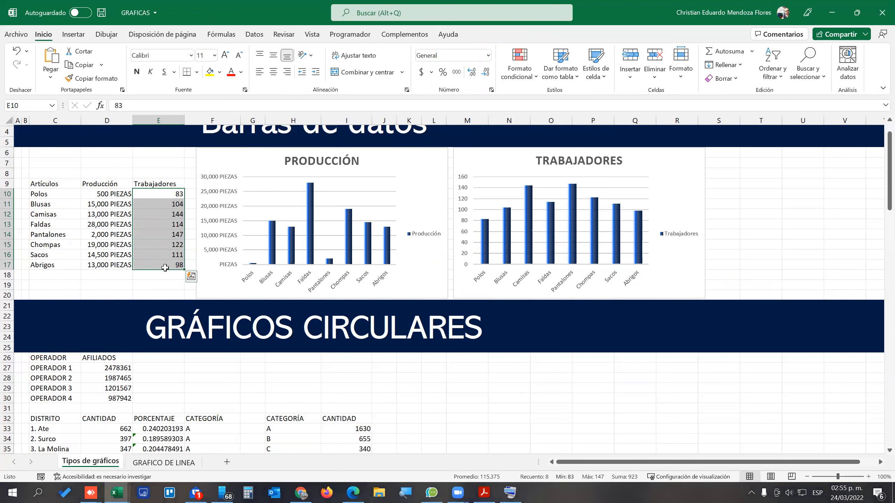
left_click_drag(161, 196, 165, 263)
right_click(159, 196)
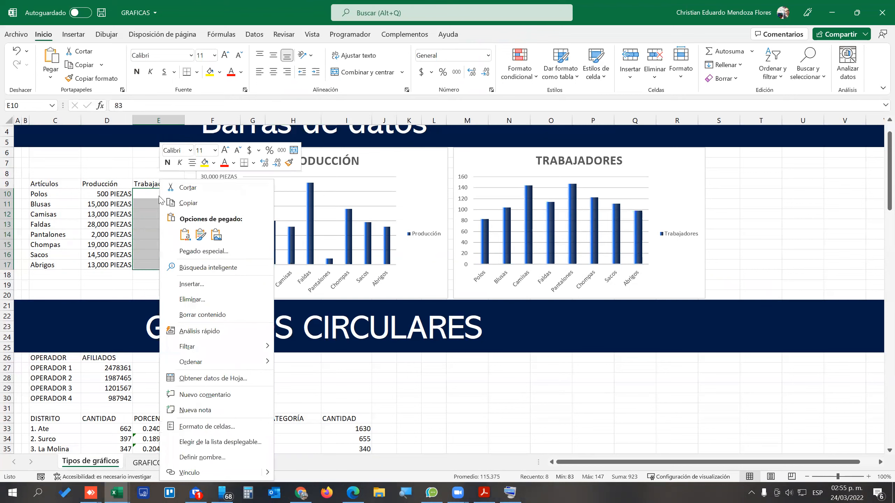
left_click(218, 427)
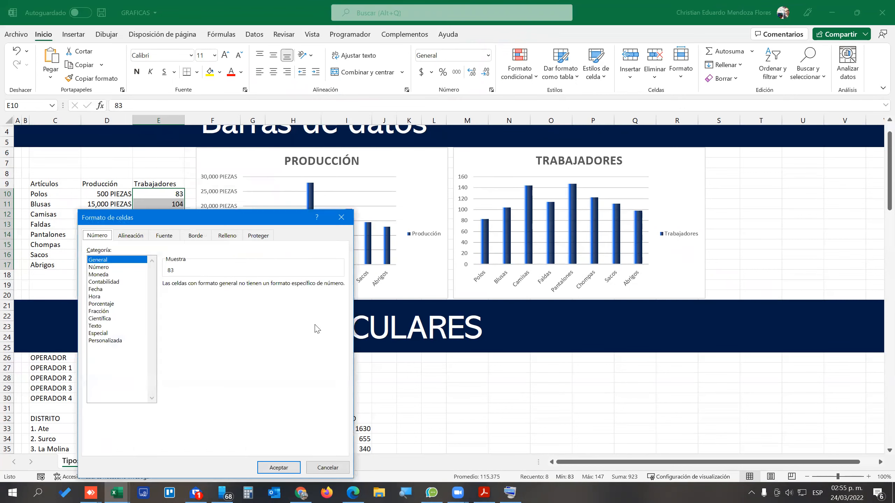
left_click_drag(148, 222, 288, 146)
left_click(256, 265)
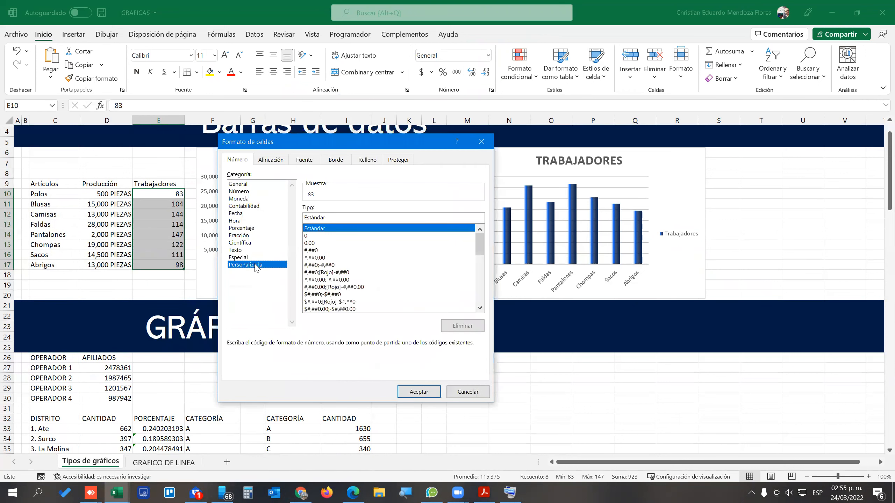
key("BackSpace")
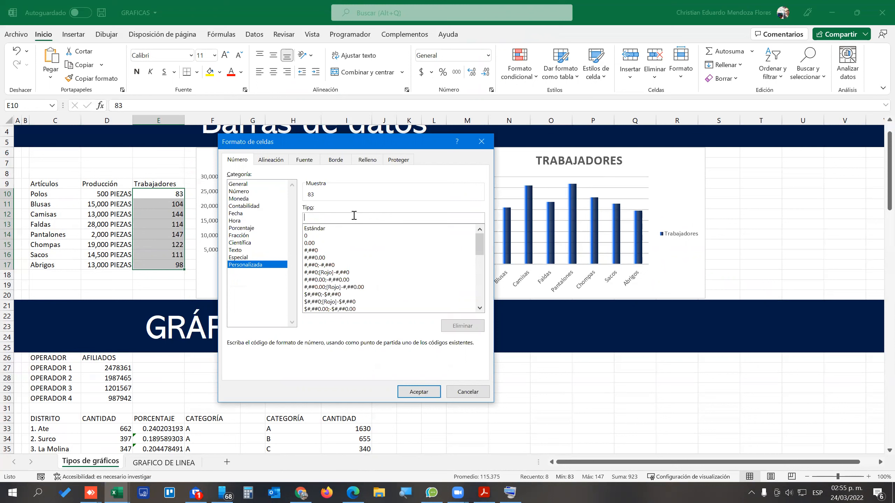
type("#,##")
type("# \"PERSONAS\"")
left_click(415, 391)
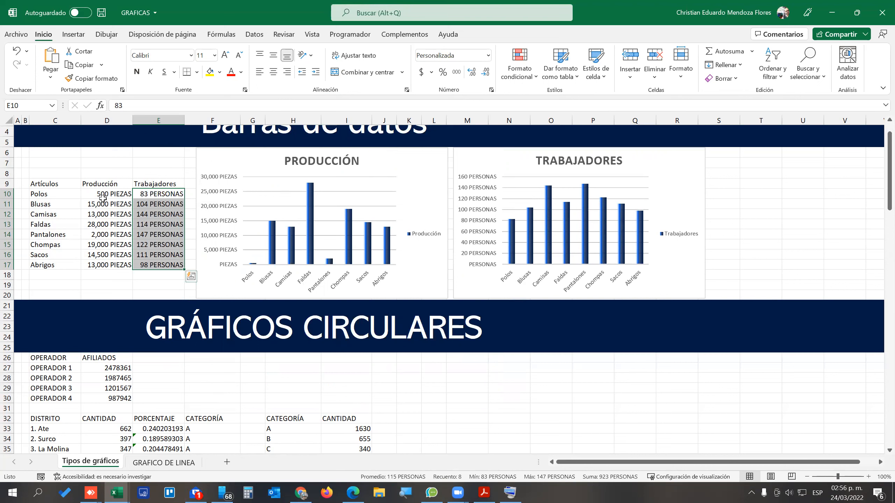
left_click(104, 194)
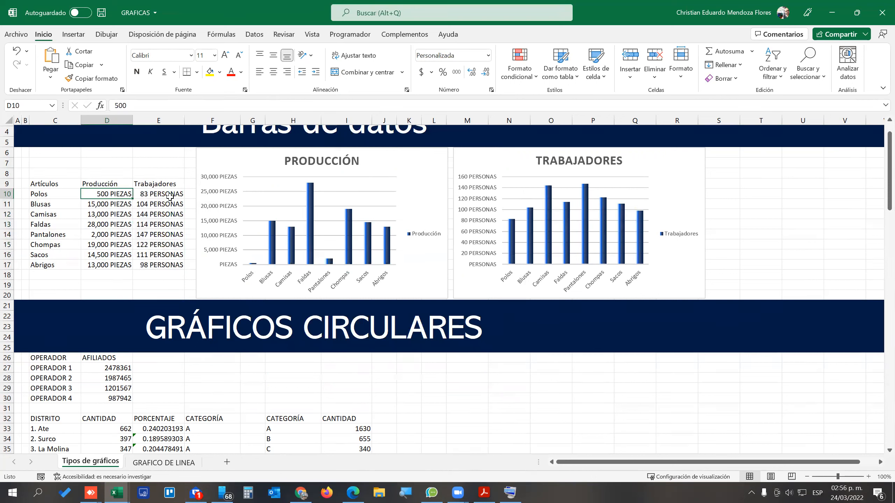
left_click(154, 196)
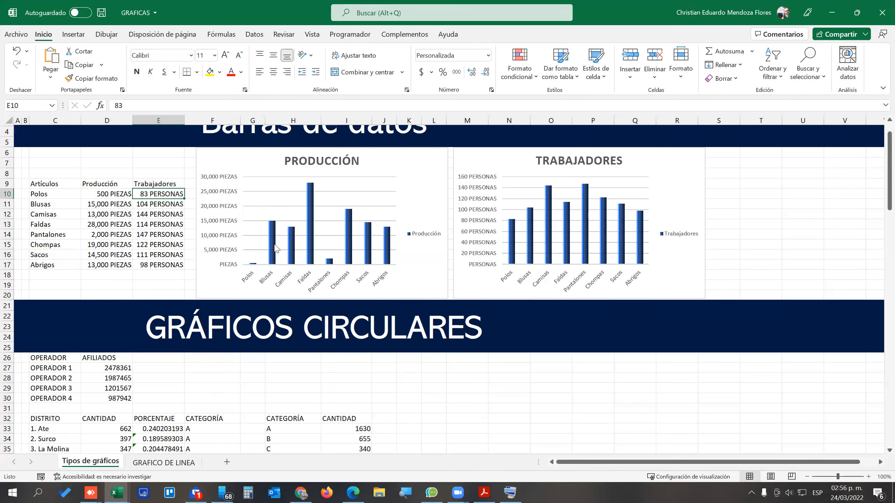
mouse_move(275, 248)
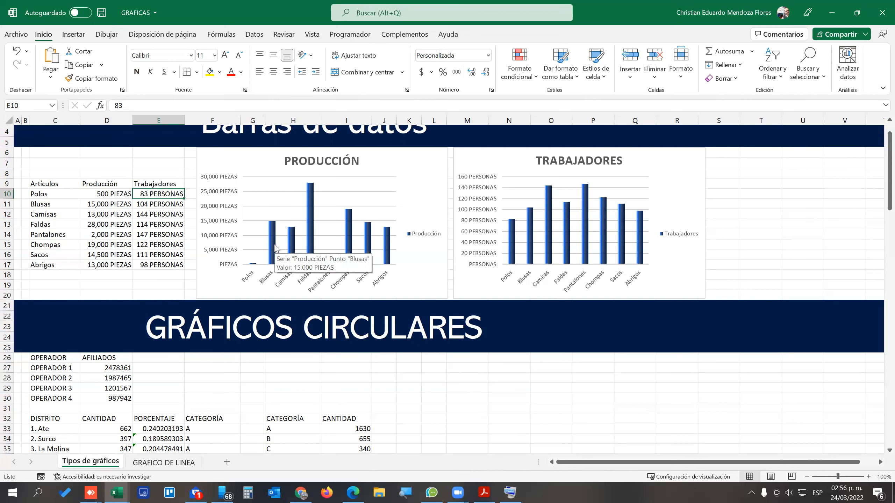
left_click(428, 161)
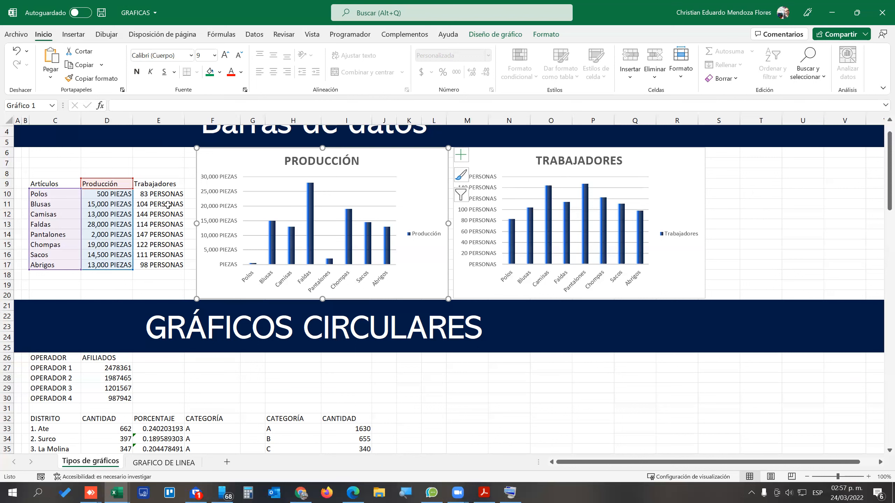
Select the DISTRITO table with its headers, C32:F48, in the GRÁFICOS CIRCULARES section.
scroll(158, 374, "down", 3)
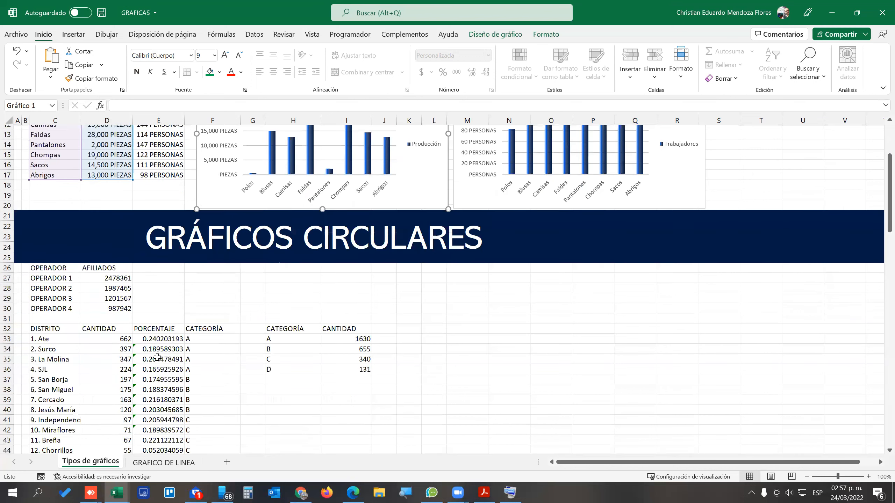
scroll(158, 358, "down", 3)
scroll(166, 262, "up", 1)
left_click(177, 240)
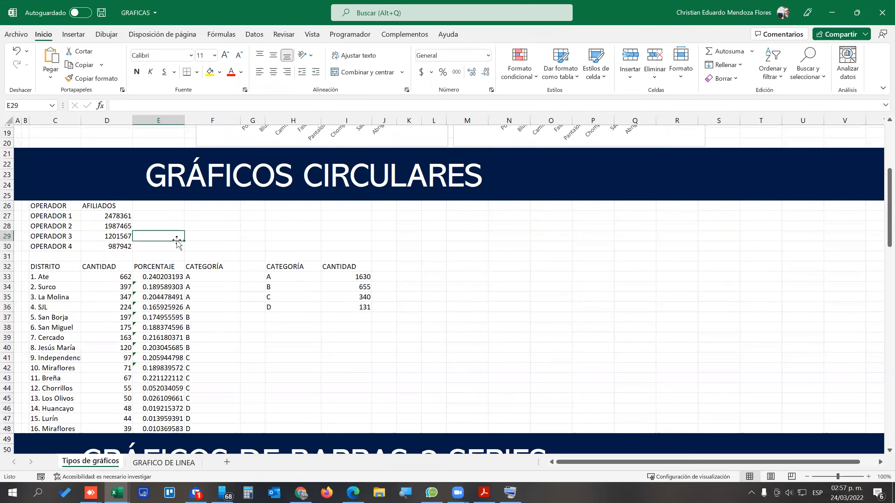
scroll(267, 297, "down", 1)
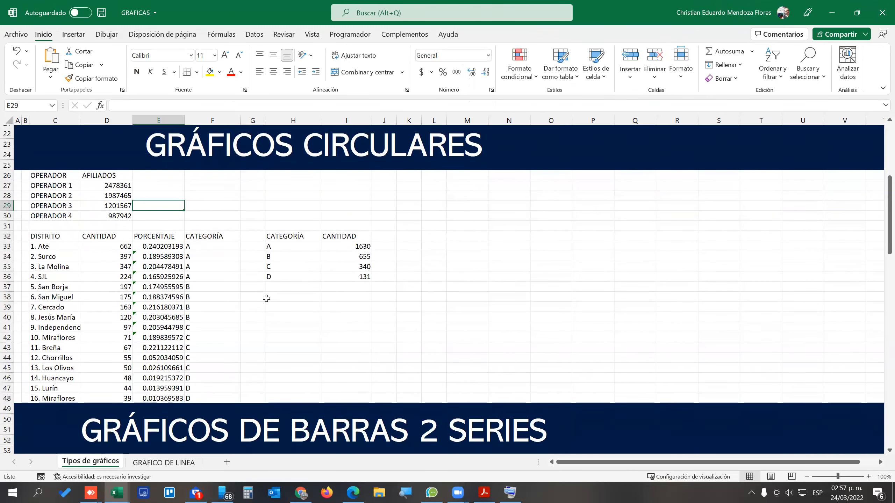
scroll(270, 293, "up", 1)
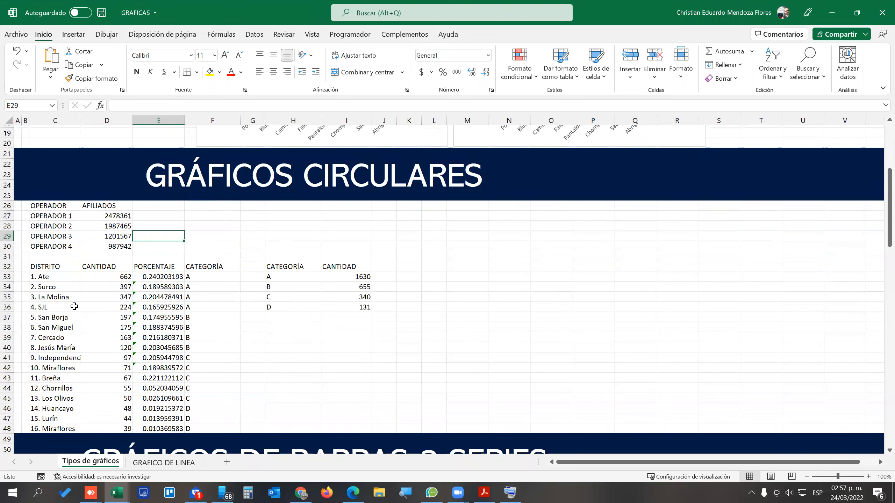
scroll(136, 281, "down", 1)
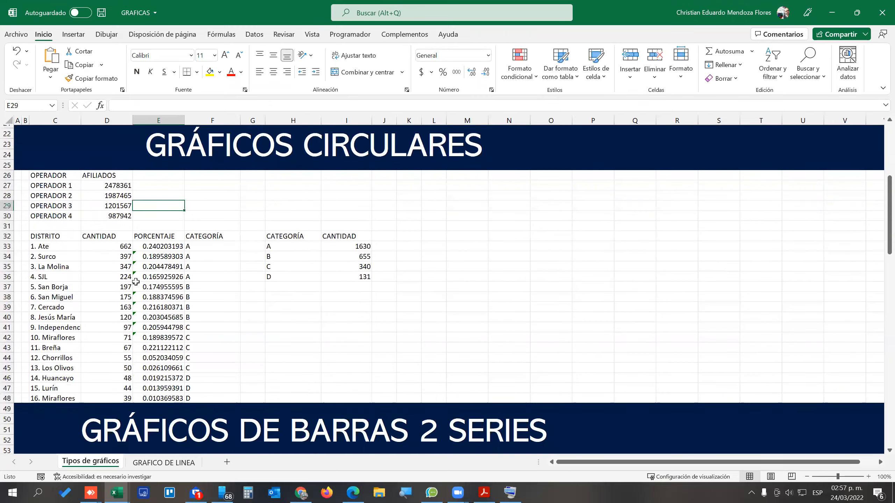
left_click(52, 239)
left_click_drag(52, 239, 227, 400)
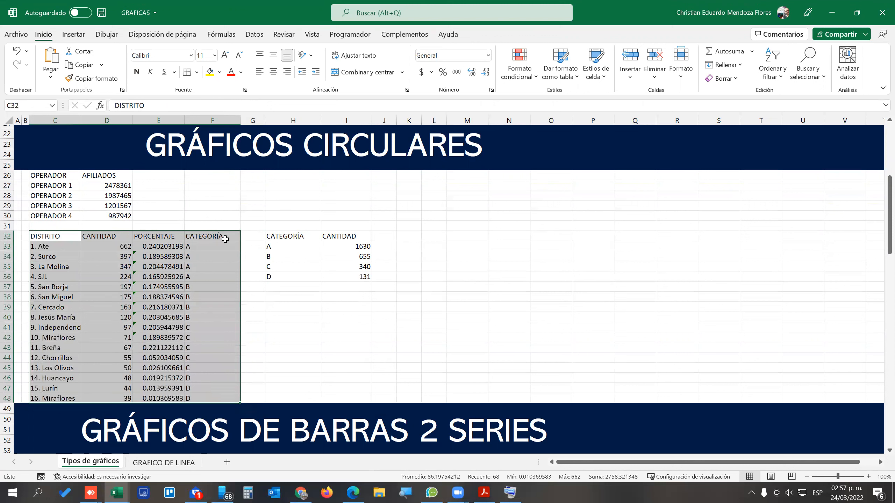
Examine the SUMAR.SI formulas in I33:I36 that total CANTIDAD by CATEGORÍA from the DISTRITO table.
left_click_drag(286, 237, 367, 278)
left_click(348, 247)
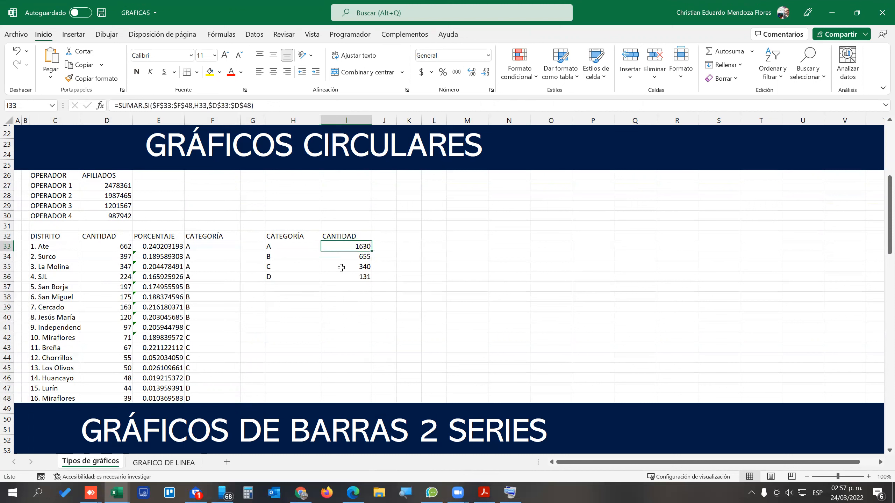
key("Down")
key("Down")
key("Down")
key("Down")
key("Up")
key("Up")
key("Up")
left_click(343, 246)
left_click(335, 256)
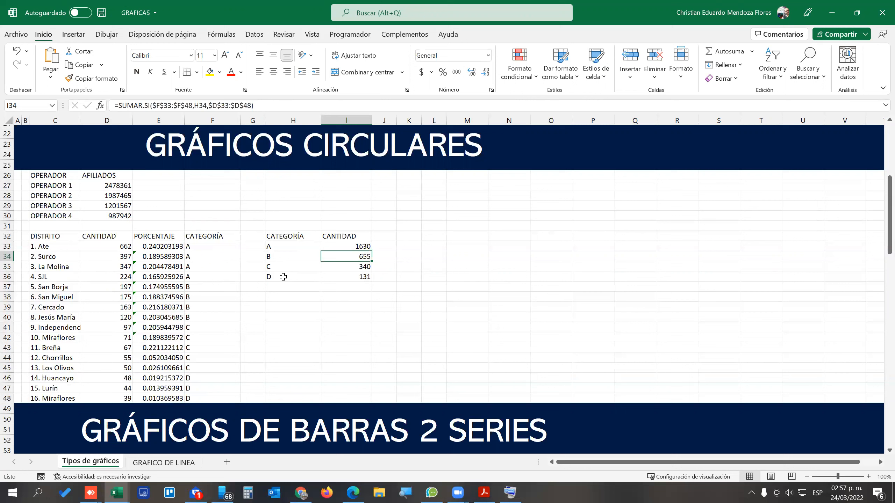
left_click(217, 247)
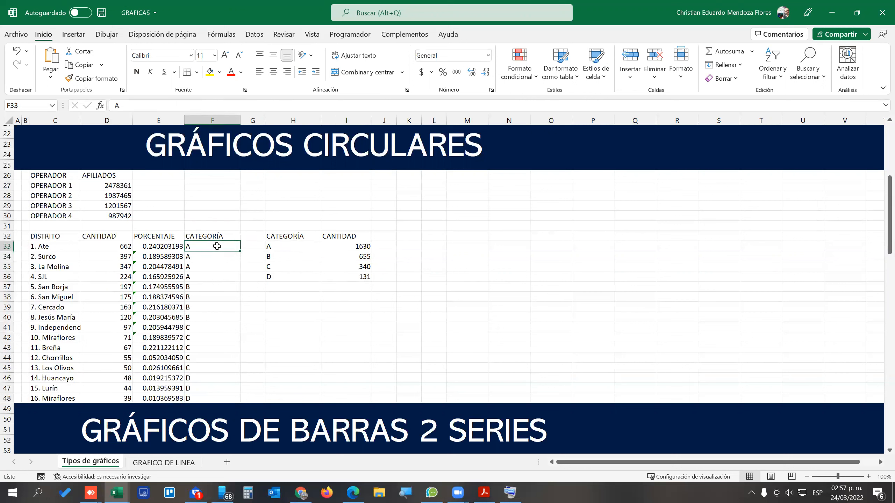
left_click(348, 257)
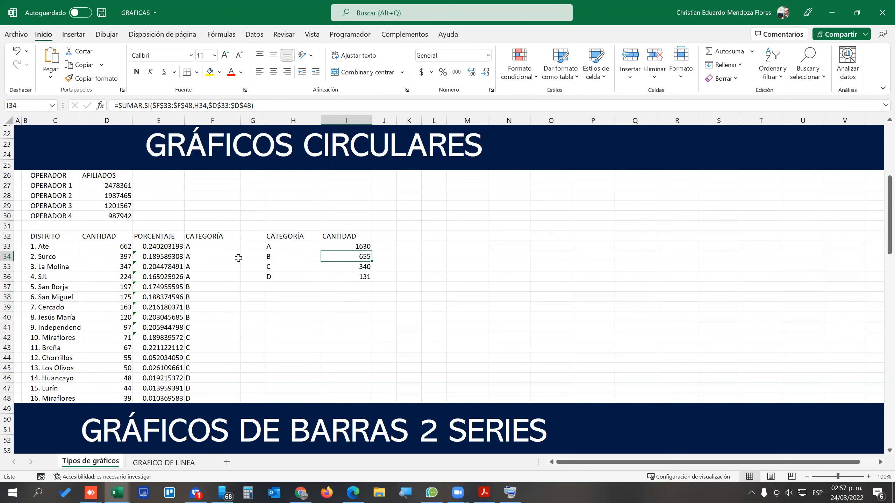
Try to open the recommended charts for the CATEGORÍA and CANTIDAD table in H32:I36.
left_click_drag(284, 235, 307, 274)
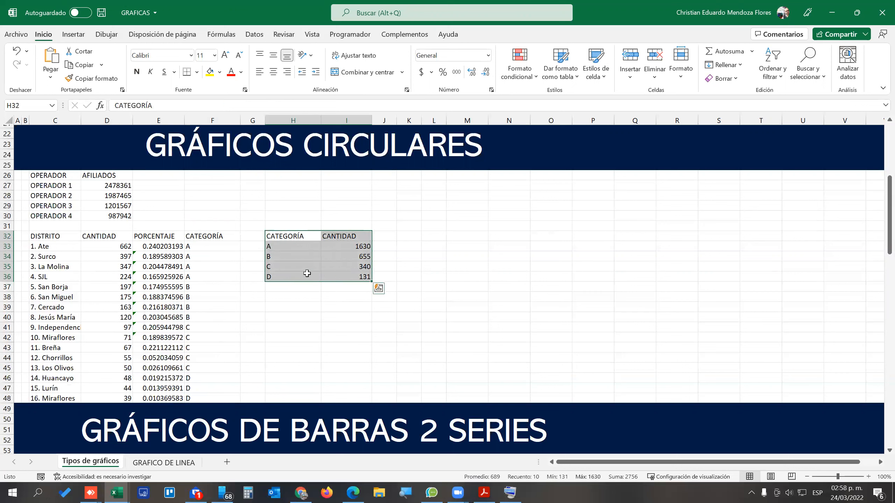
scroll(277, 198, "up", 2)
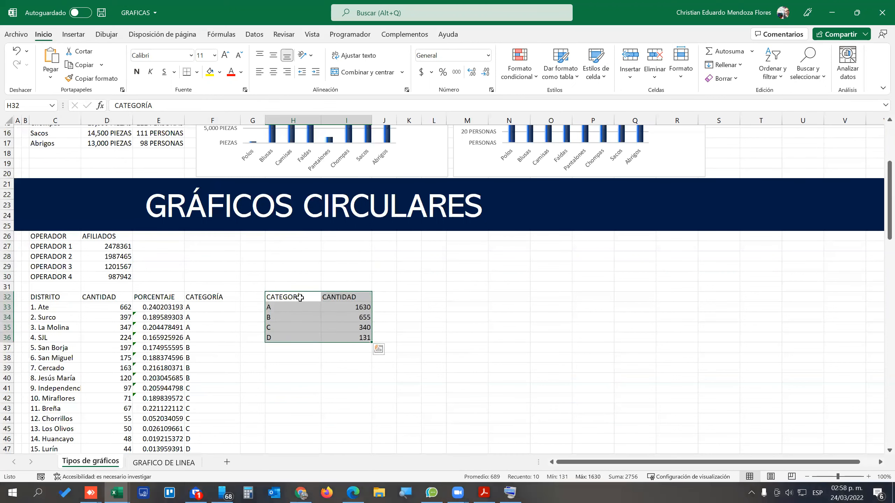
scroll(300, 298, "down", 1)
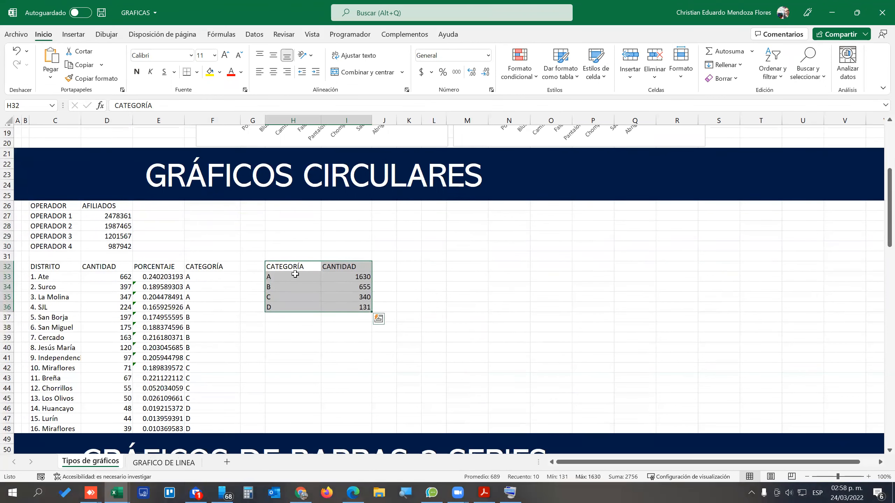
left_click_drag(351, 267, 349, 310)
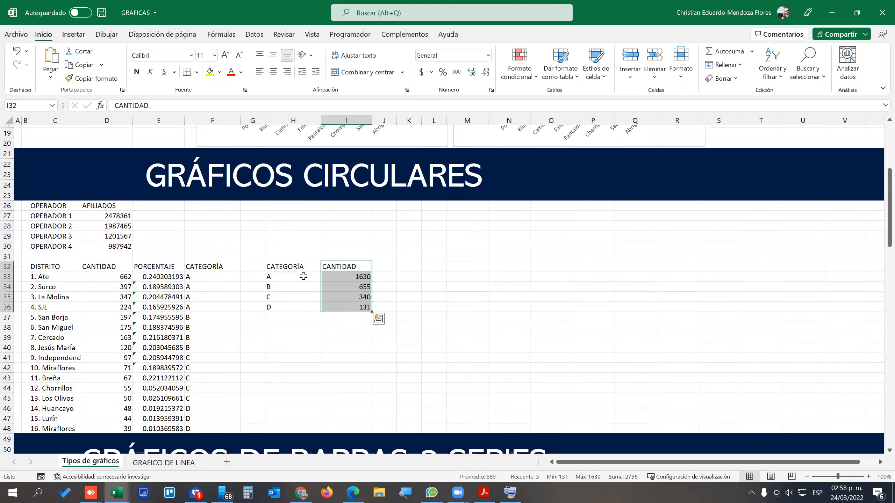
left_click_drag(294, 268, 357, 307)
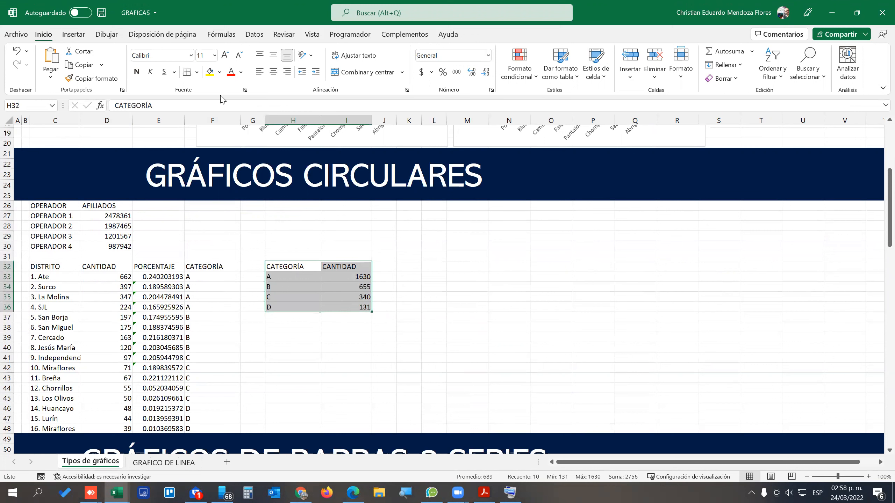
left_click(74, 34)
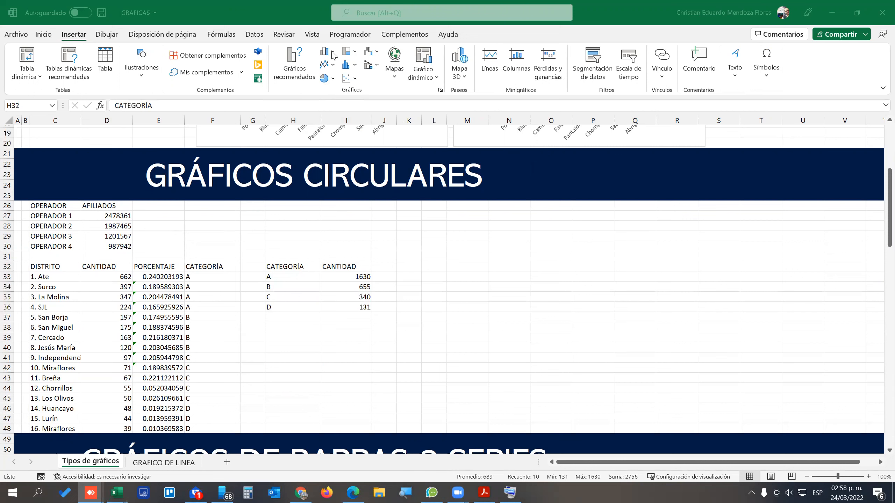
left_click(294, 64)
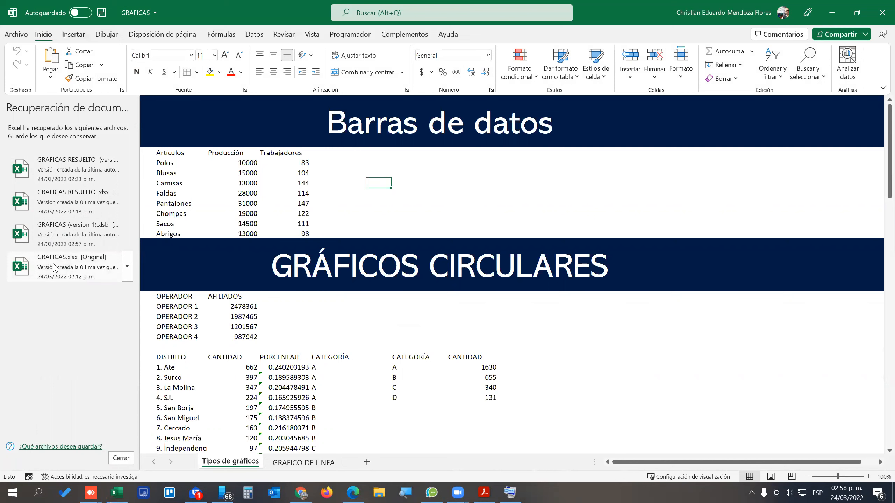
Open the recovered GRAFICAS (version 1).xlsb workbook and close document recovery, discarding the remaining recovered files.
left_click(66, 225)
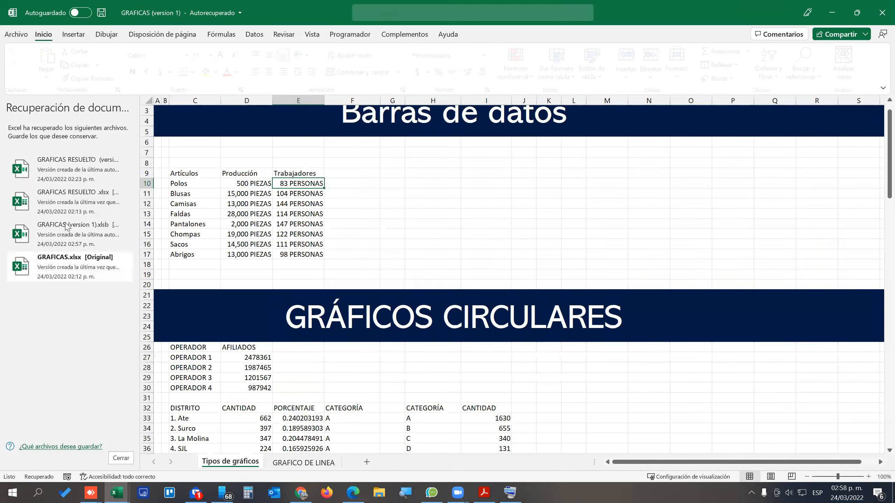
scroll(469, 268, "down", 3)
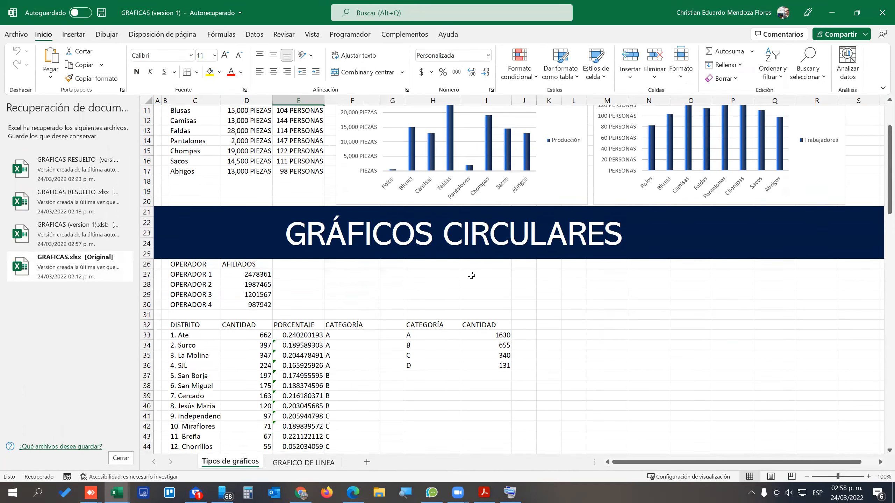
scroll(472, 275, "up", 2)
left_click(121, 458)
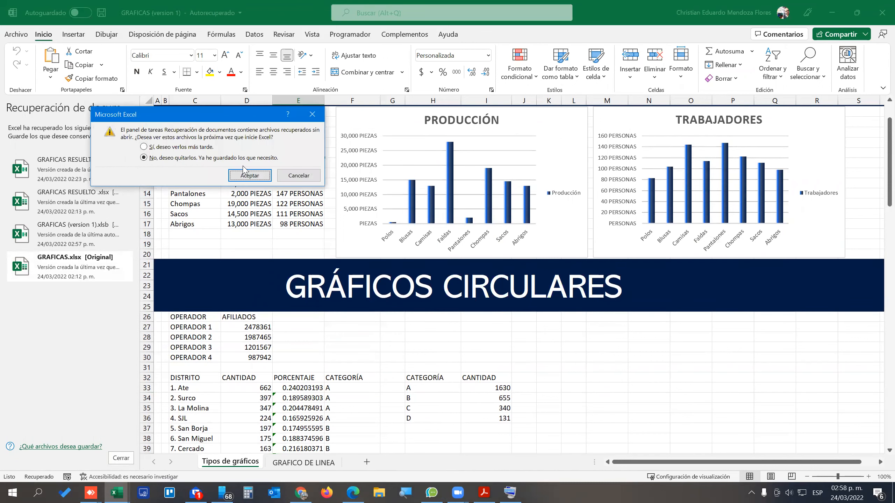
left_click(251, 176)
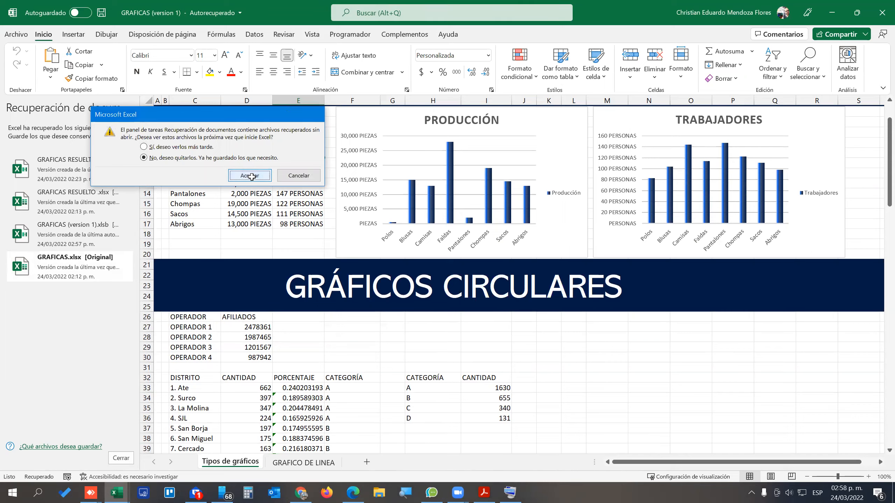
Save the recovered workbook as an Excel workbook in Descargas, overwriting GRAFICAS (1).
left_click(101, 13)
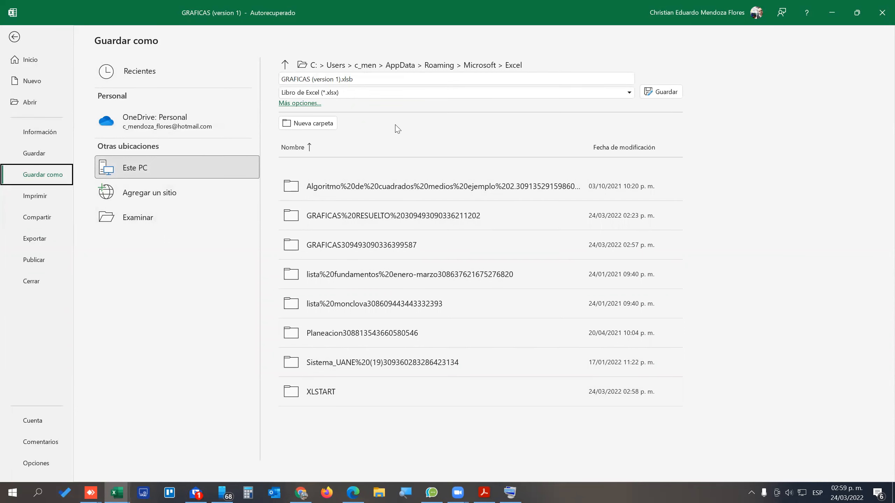
left_click(137, 218)
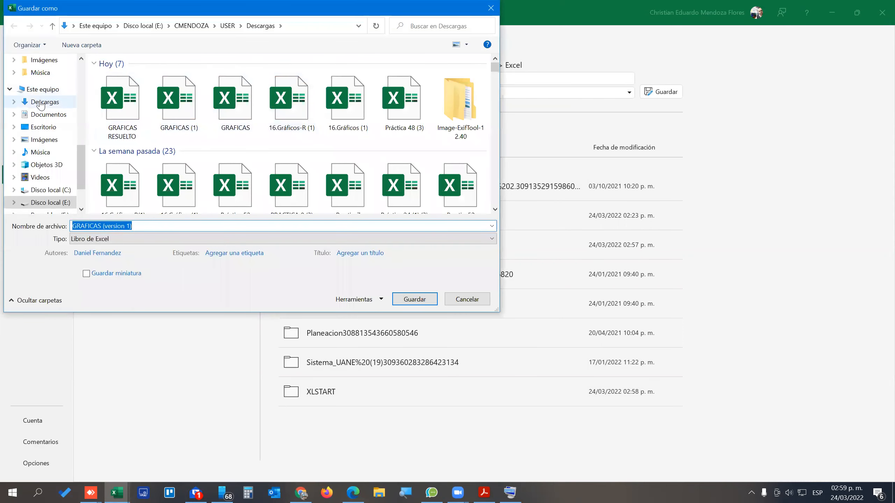
left_click(45, 102)
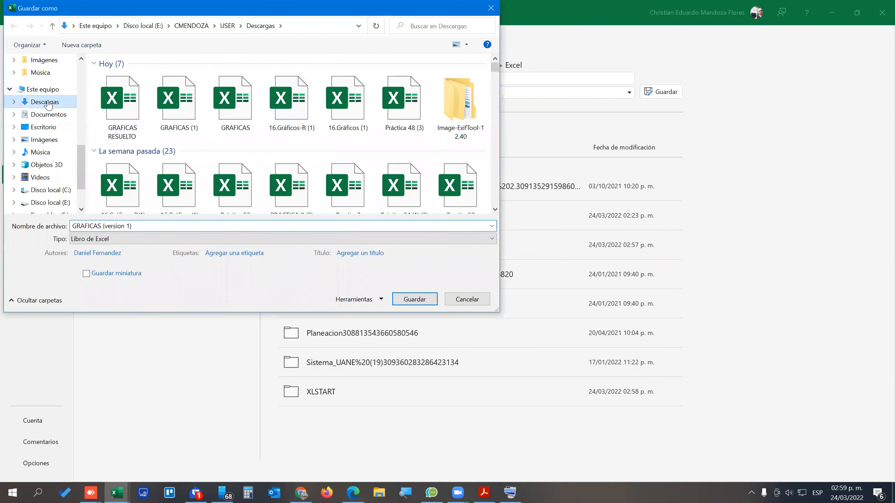
double_click(179, 101)
left_click(471, 248)
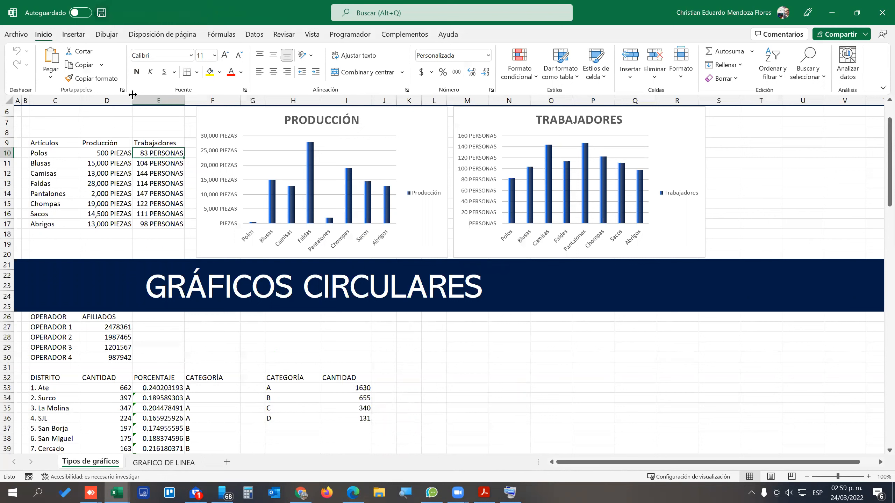
Set the AutoRecover save interval to 1 minute in the Excel options.
left_click(19, 35)
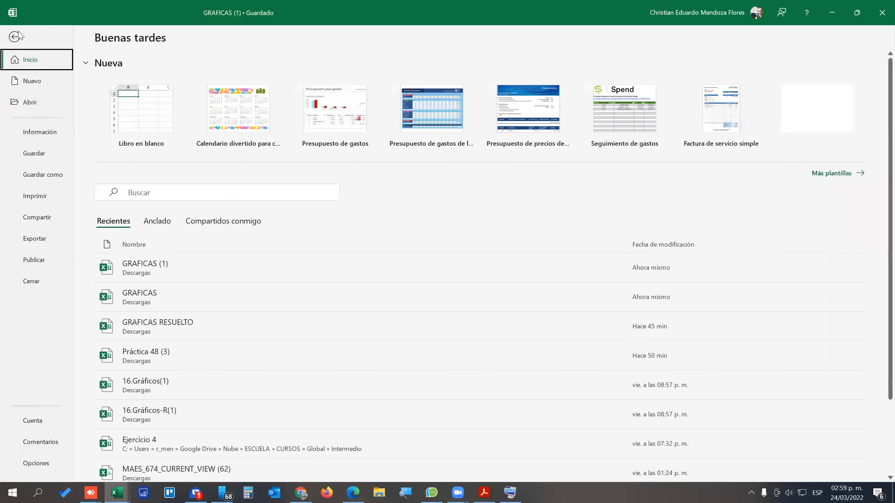
left_click(37, 464)
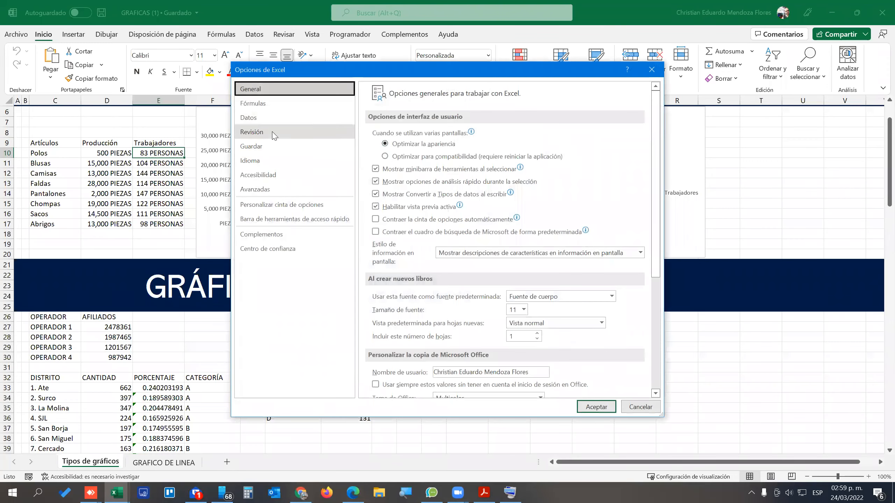
left_click(263, 151)
double_click(537, 160)
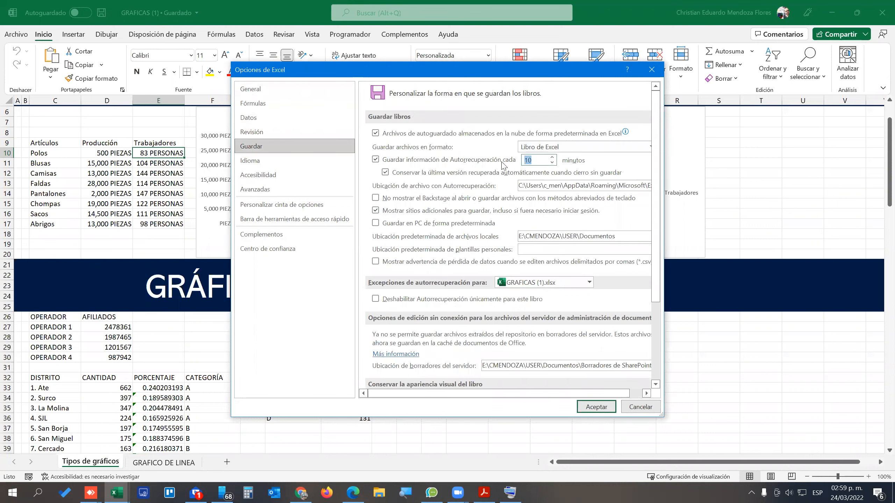
type("1")
left_click(595, 407)
left_click(313, 347)
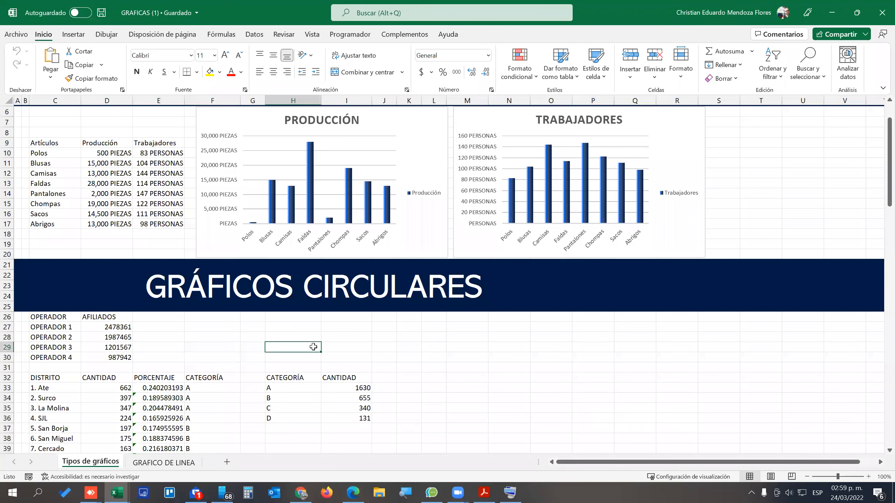
Select the category table H32:I36 and preview its recommended column, pie, bar and funnel charts.
scroll(314, 347, "down", 4)
left_click_drag(280, 257, 367, 300)
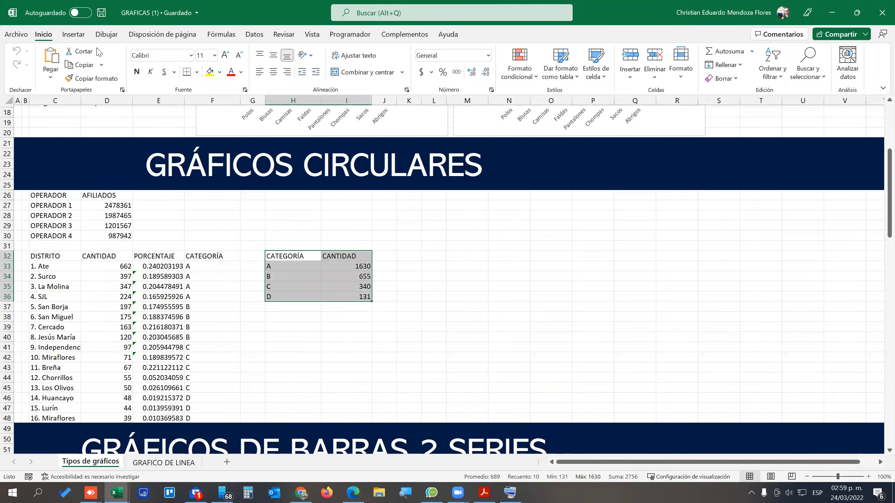
left_click(73, 34)
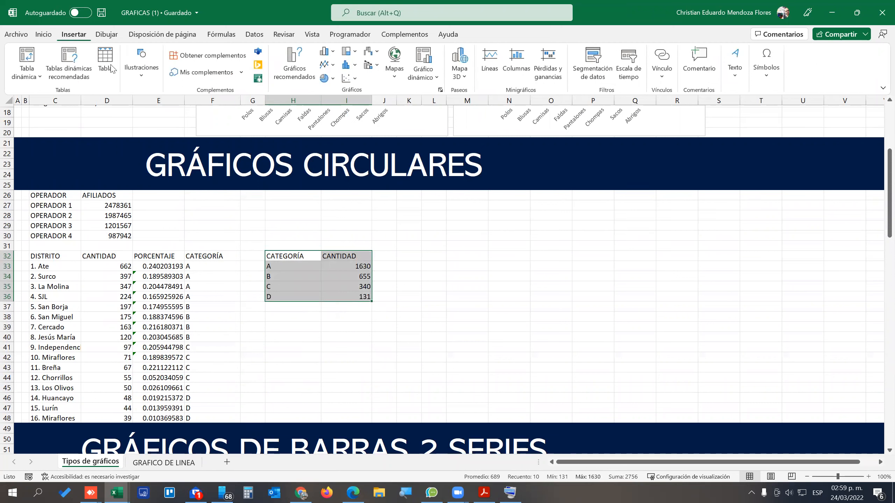
left_click(292, 64)
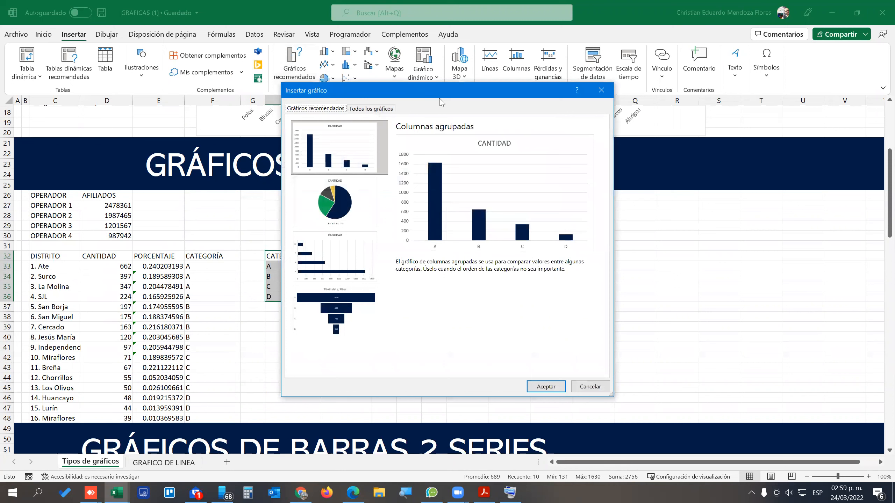
left_click_drag(440, 99, 532, 102)
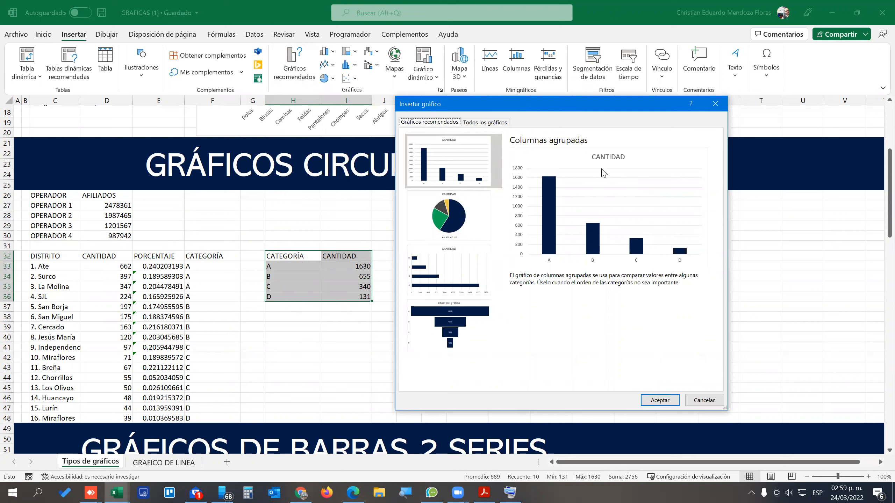
left_click(471, 227)
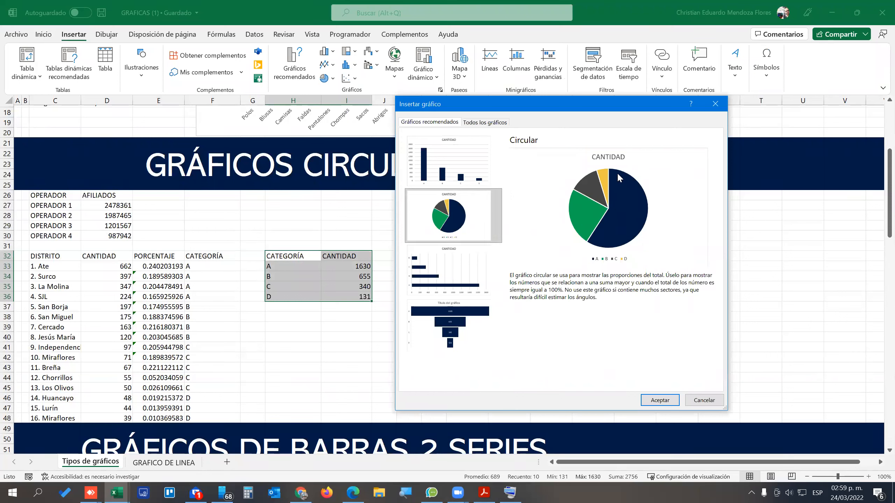
left_click(445, 271)
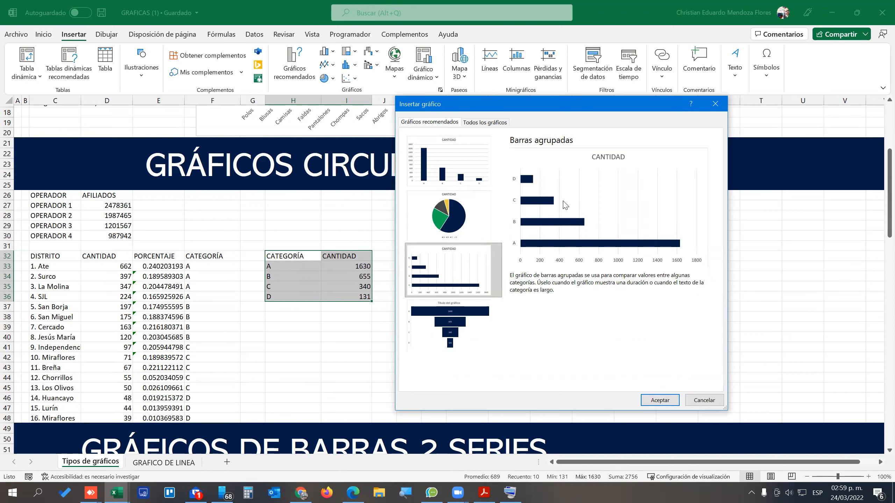
left_click(438, 329)
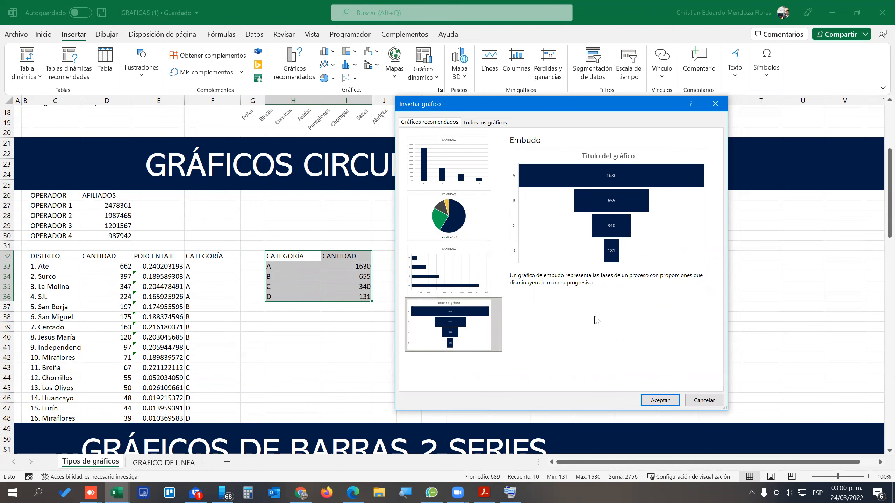
Insert a doughnut (Anillos) chart from the category table and move it clear of the table, to its right.
left_click(483, 123)
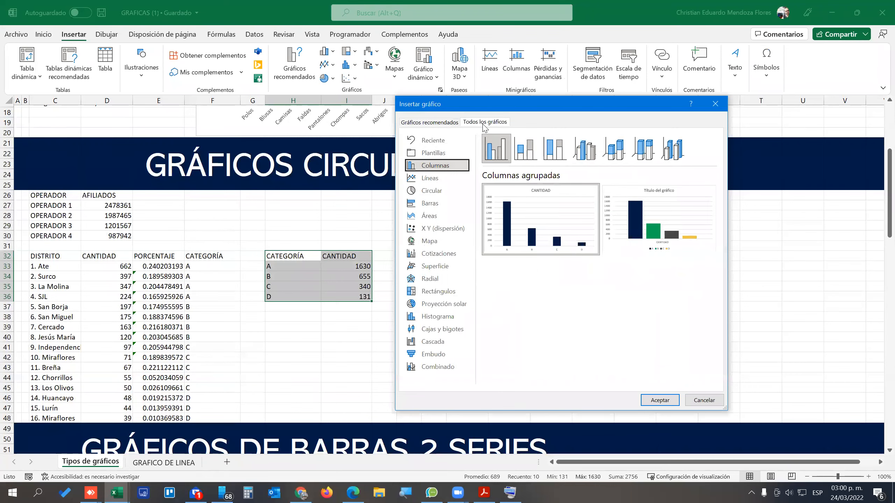
left_click(433, 193)
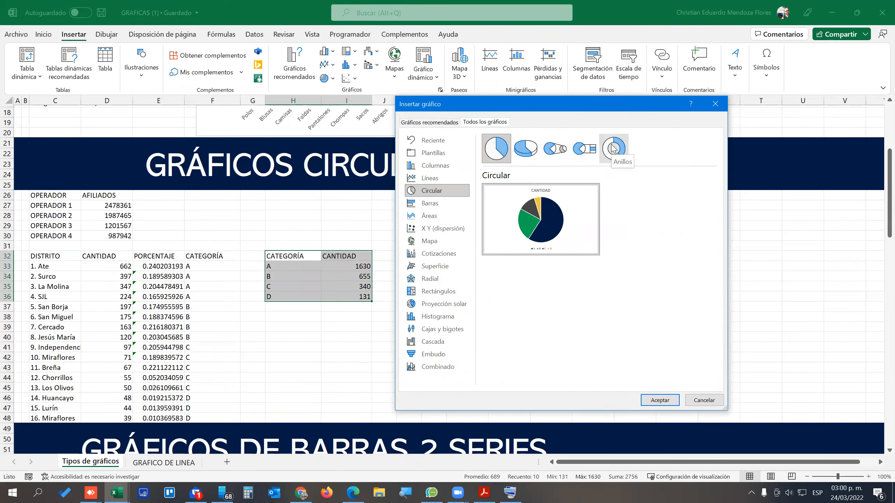
left_click(614, 148)
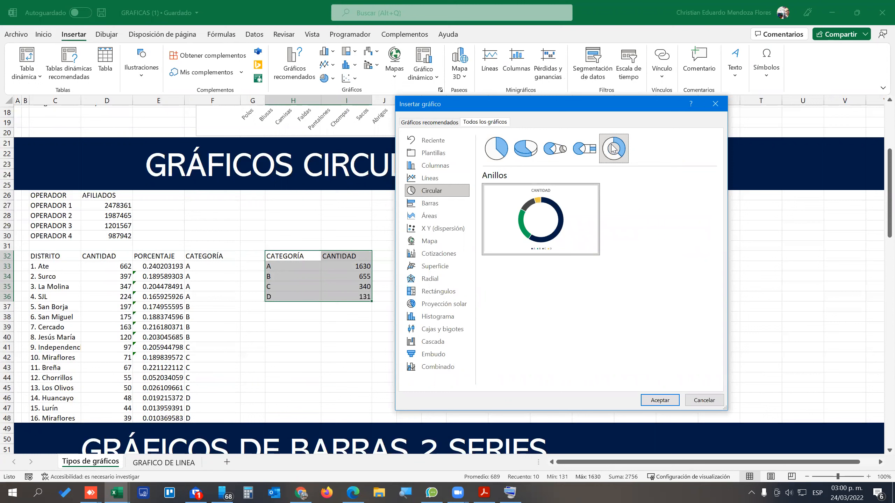
left_click(661, 403)
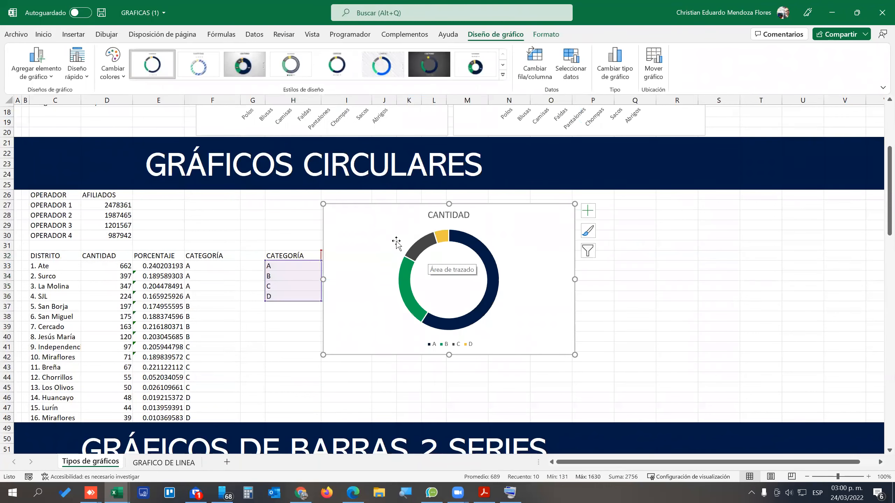
left_click_drag(361, 215, 429, 222)
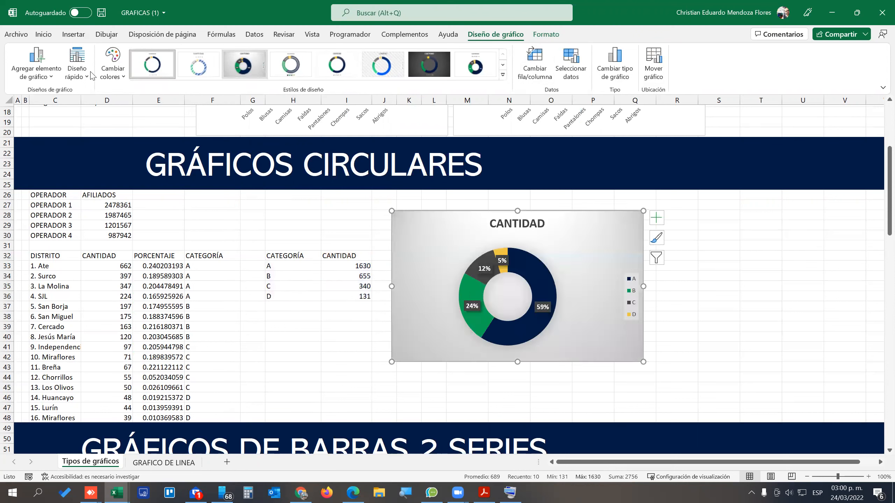
Give the doughnut chart the grey gradient style and the quick layout with percentage labels and the legend under the title.
left_click(240, 71)
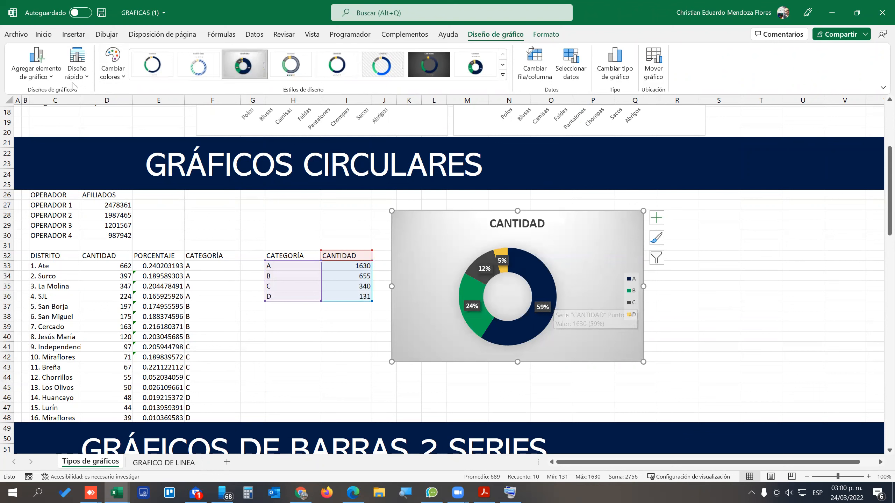
left_click(83, 77)
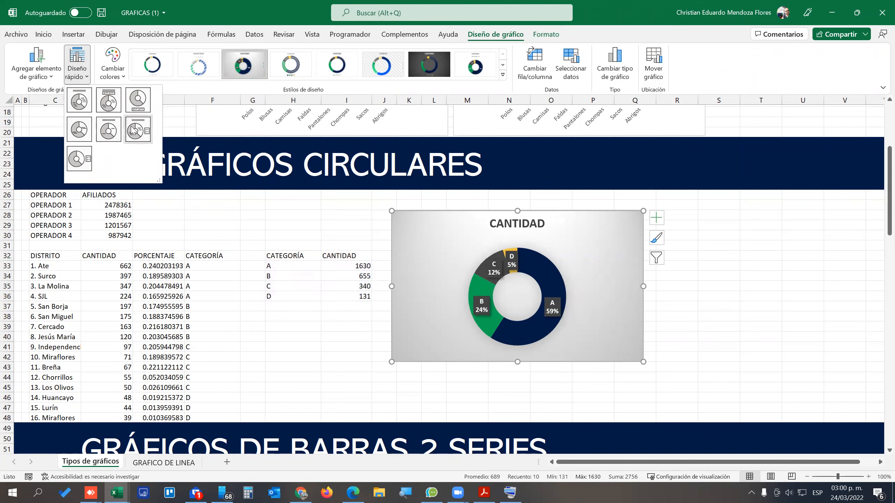
left_click(108, 103)
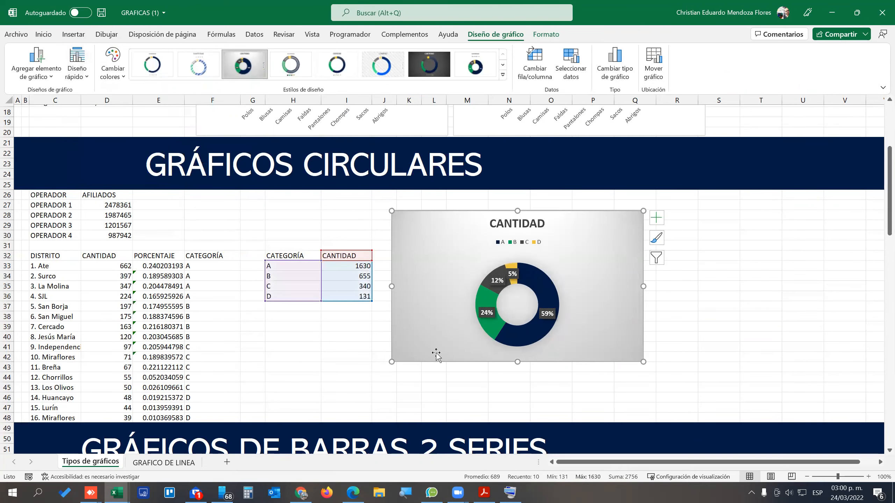
Try the doughnut quick layouts with category-name labels only and with category-and-value labels without a title.
left_click(74, 77)
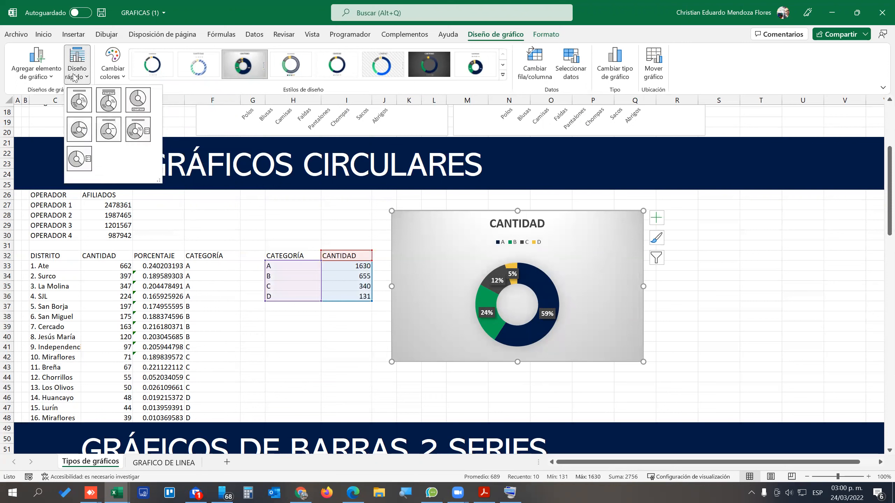
left_click(105, 131)
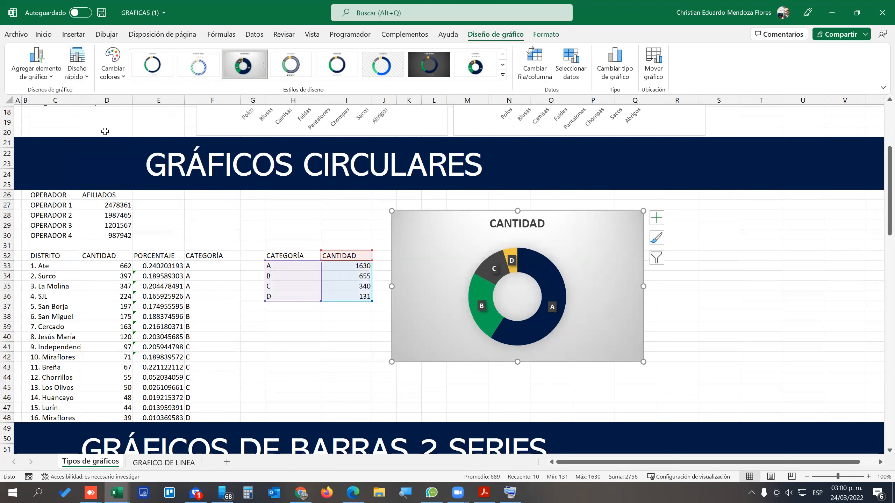
left_click(83, 77)
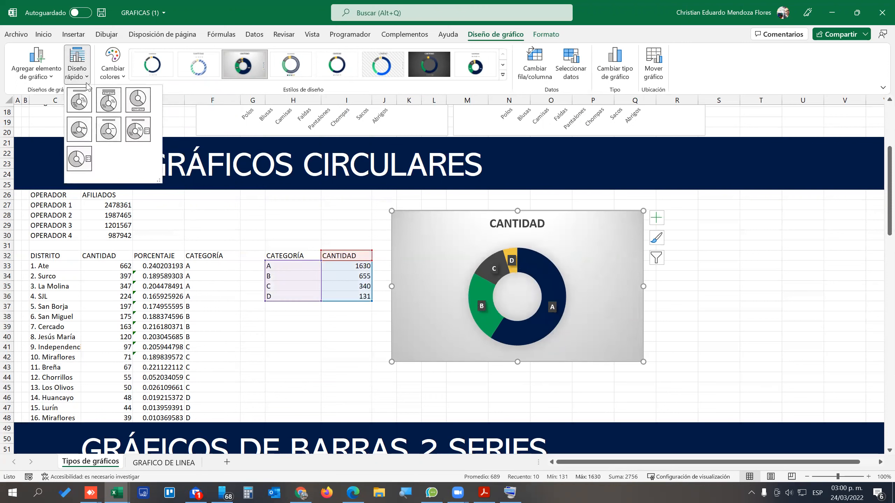
left_click(74, 130)
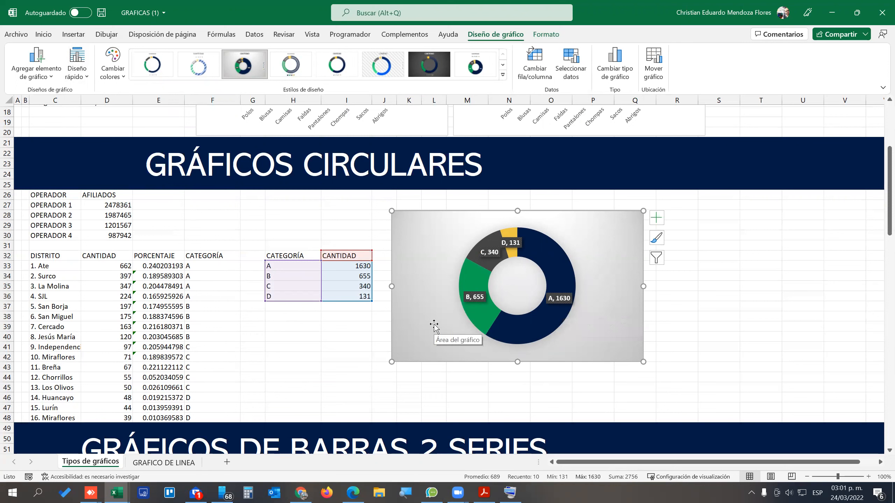
Apply the quick layout with percentage labels and the legend under the title, plus the white-background style, to the doughnut chart.
left_click(77, 75)
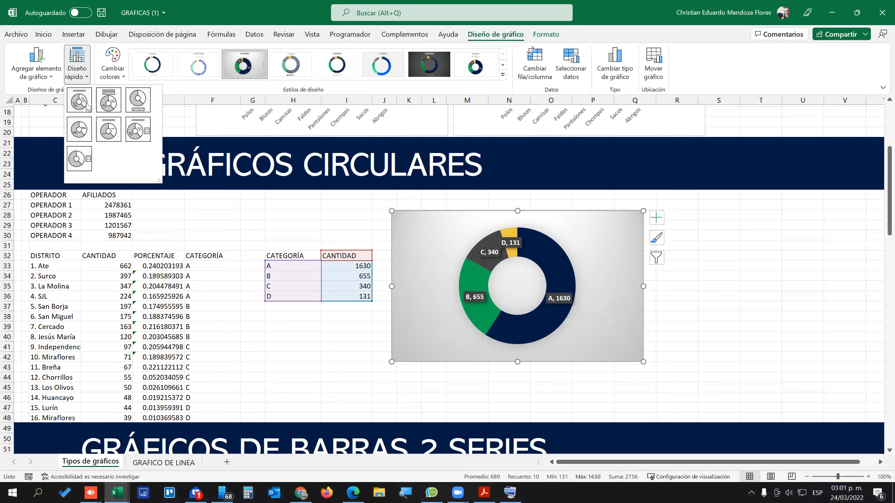
left_click(109, 104)
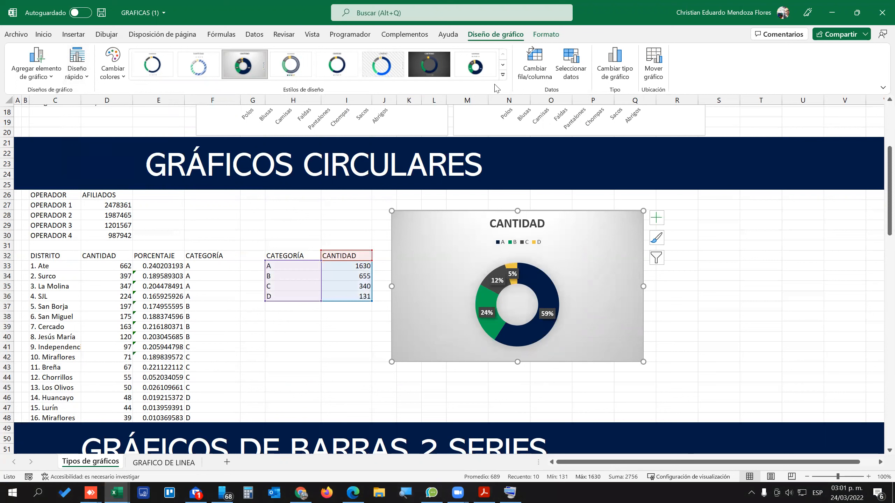
left_click(474, 73)
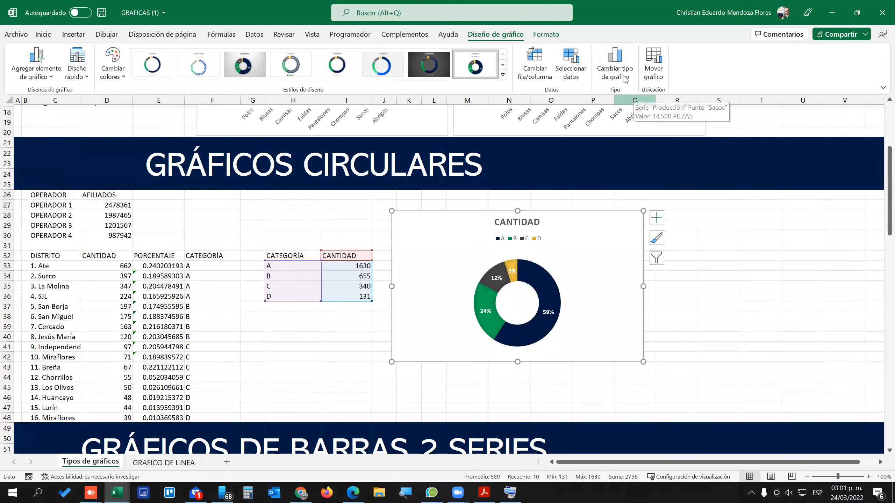
Move the doughnut chart to a new chart sheet named CIRCULAR.
left_click(653, 82)
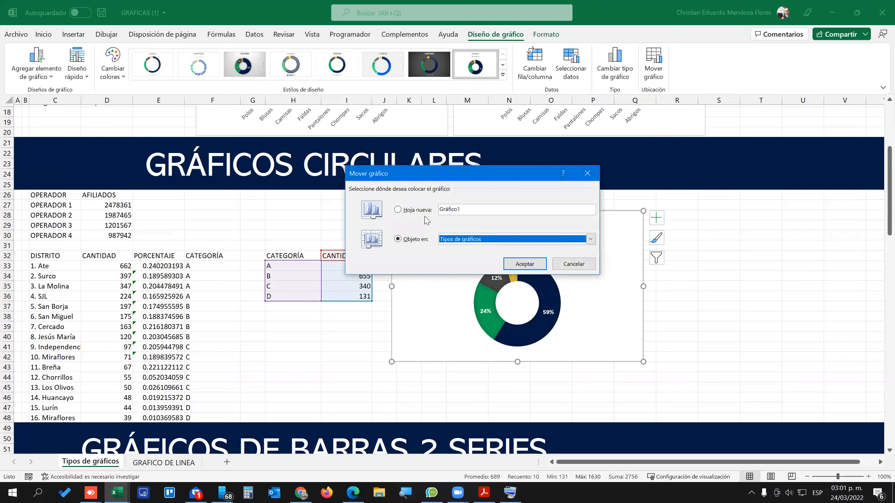
left_click(410, 210)
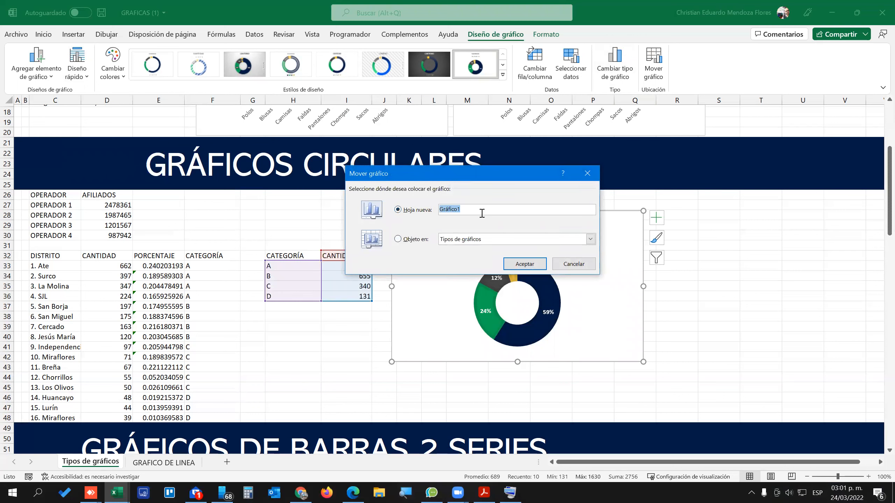
type("CIRCULAR")
key("Return")
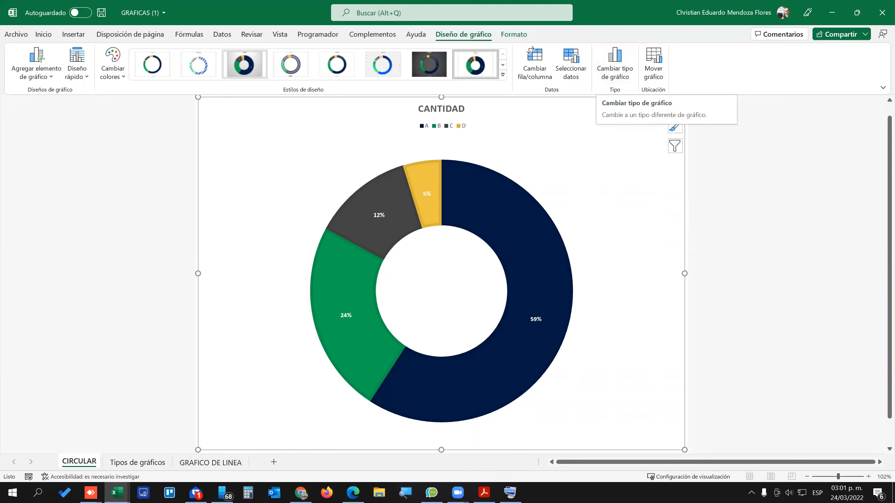
Change the CIRCULAR chart to Gráfico circular con subgráfico circular and inspect the C and D slices in the secondary pie.
key("alt+Tab")
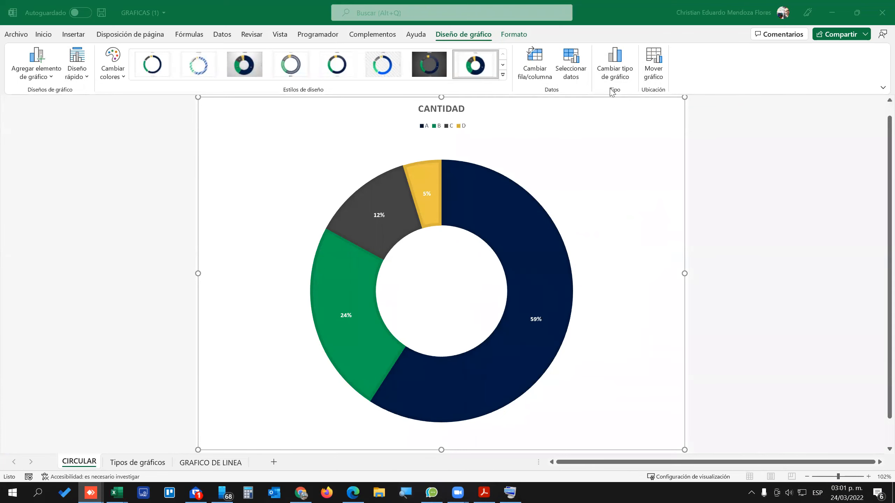
left_click(615, 68)
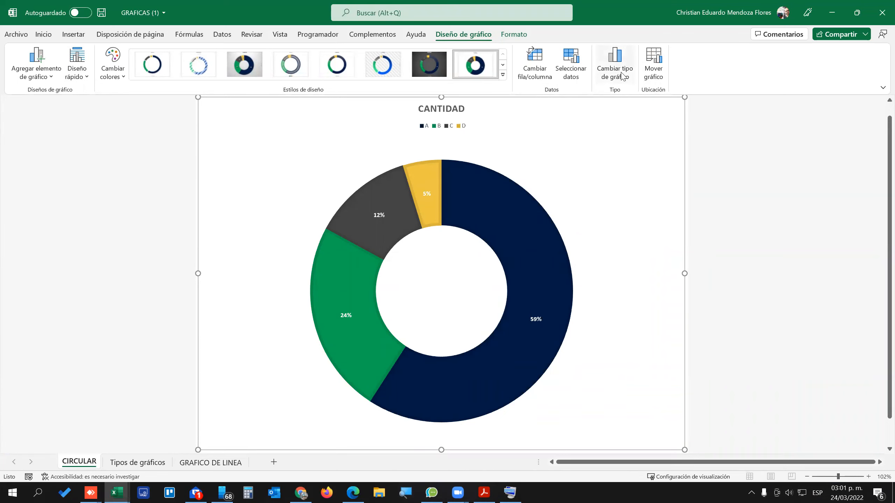
left_click(624, 76)
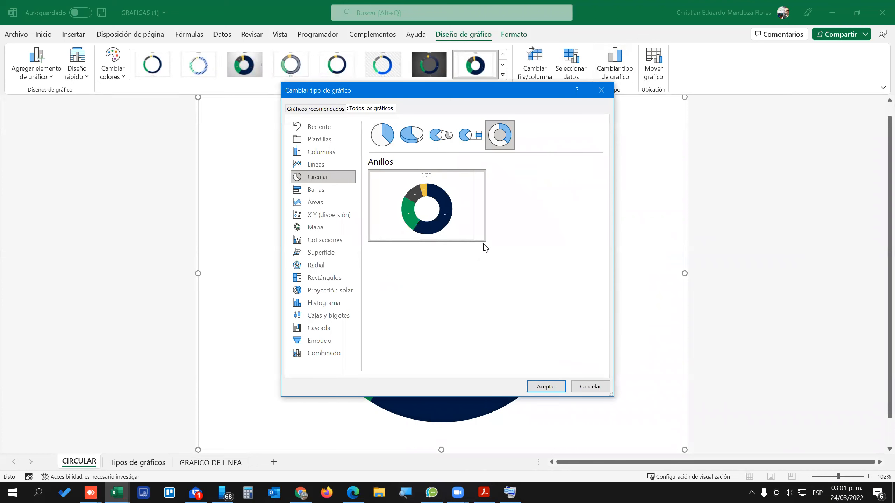
left_click(438, 141)
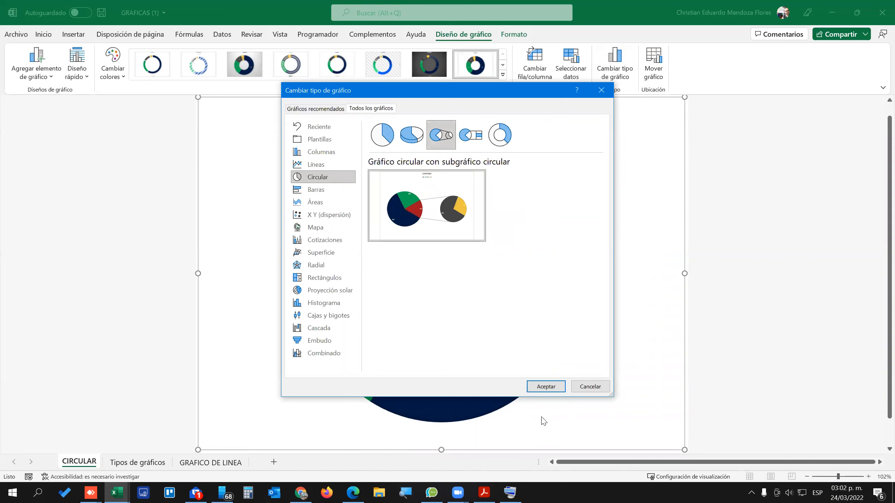
left_click(545, 388)
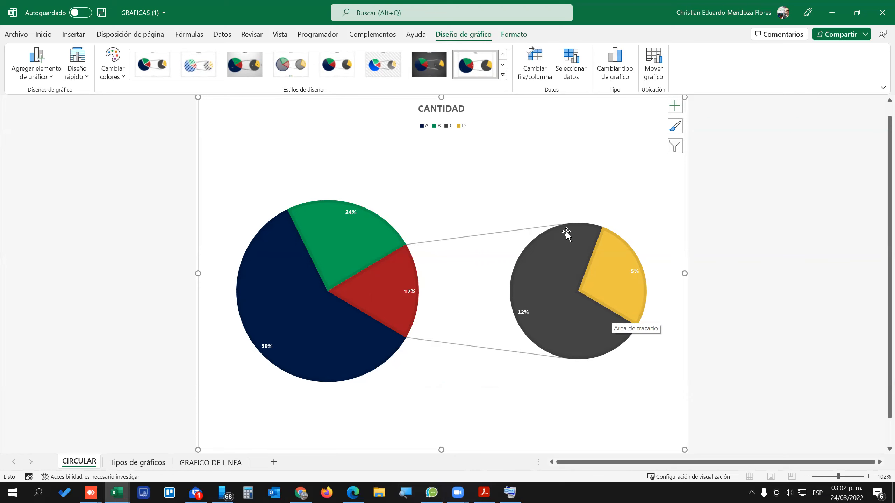
mouse_move(542, 283)
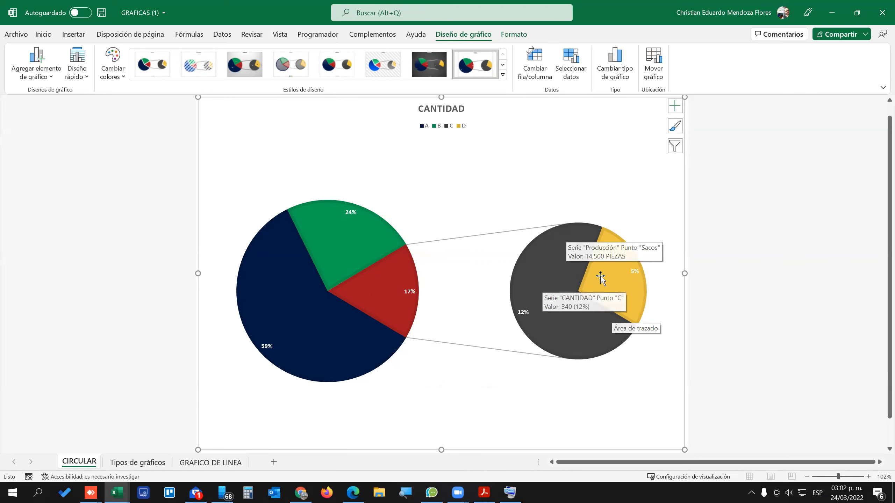
mouse_move(641, 294)
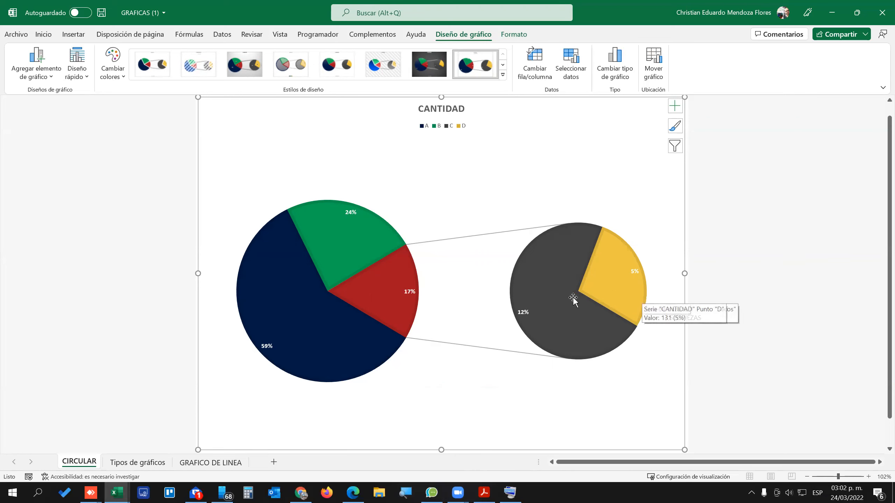
mouse_move(573, 299)
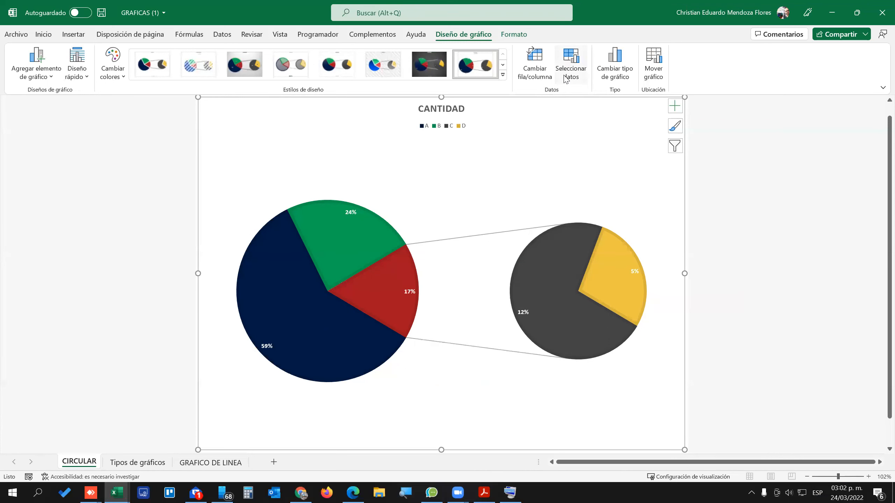
Change the chart type to Gráfico circular con subgráfico de barras.
left_click(617, 73)
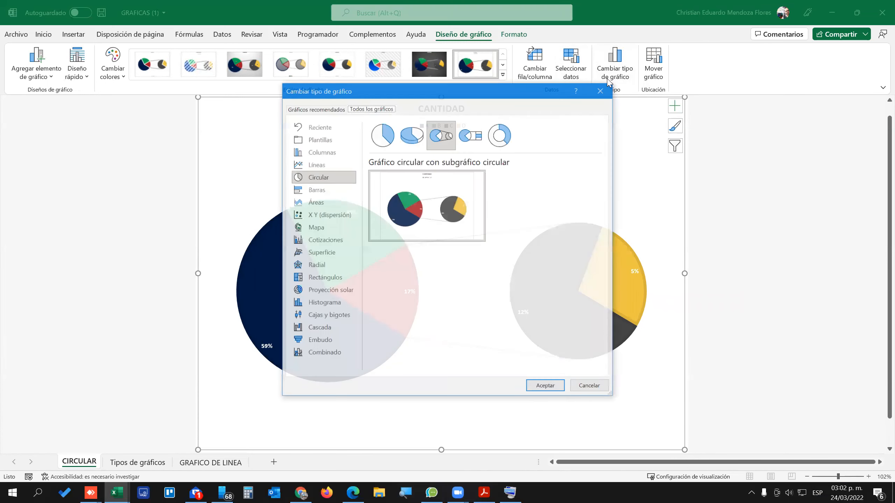
left_click(470, 138)
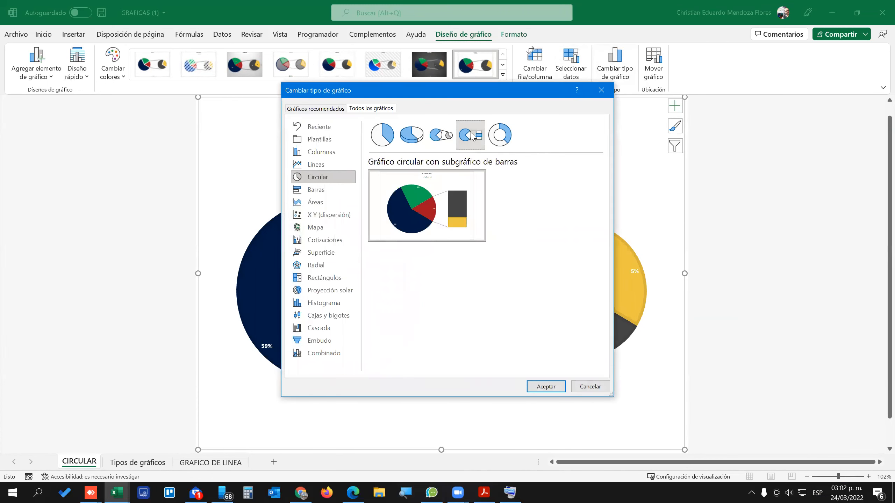
left_click(545, 387)
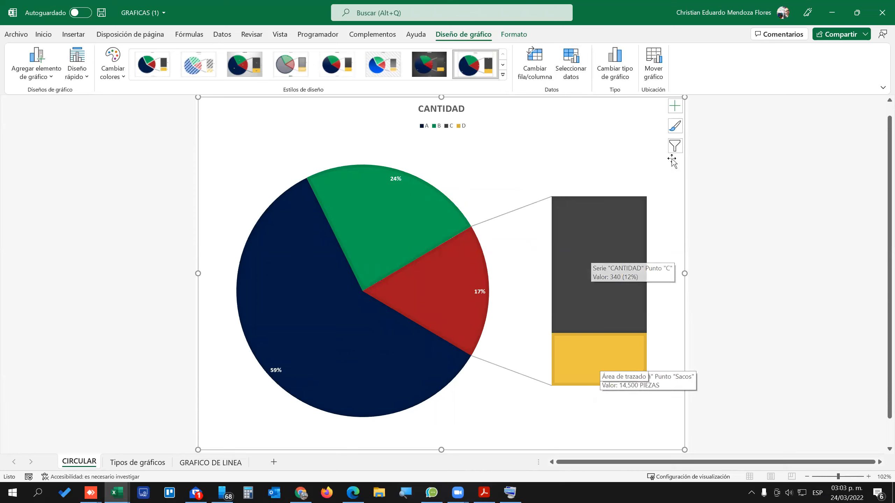
Filter categories A and D out of the CANTIDAD chart, leaving B and C.
left_click(675, 146)
left_click(707, 226)
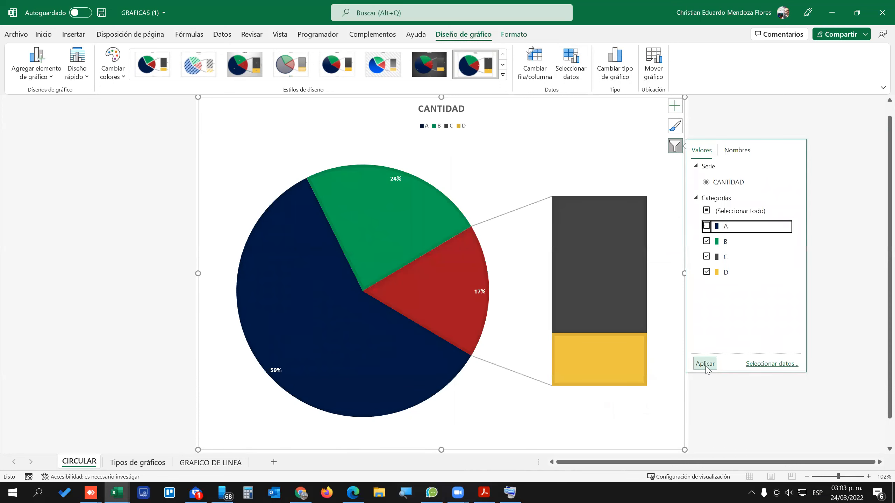
left_click(706, 363)
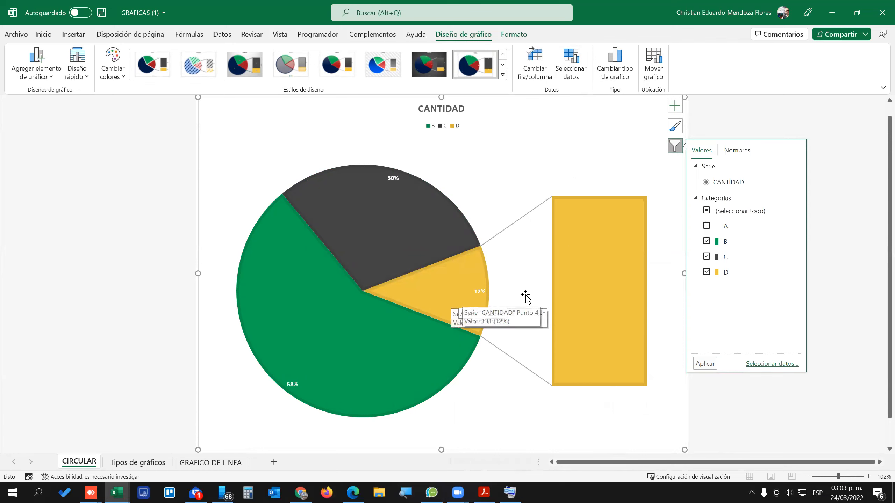
left_click(707, 272)
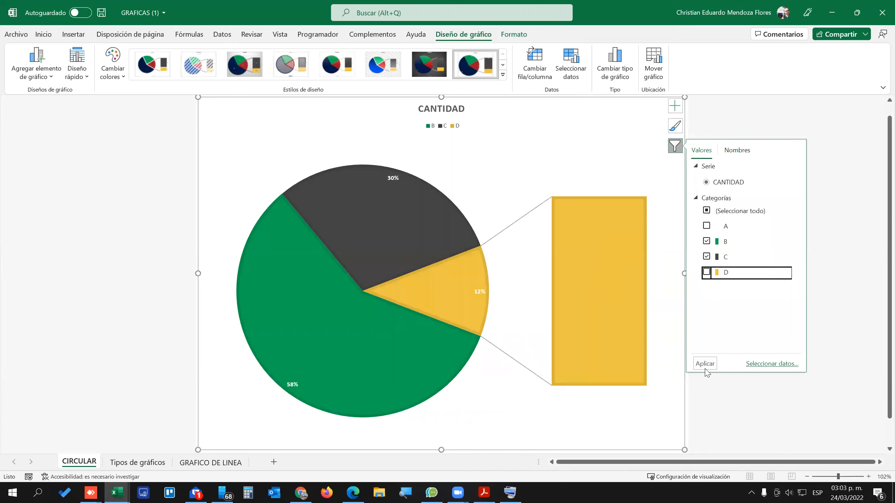
left_click(706, 367)
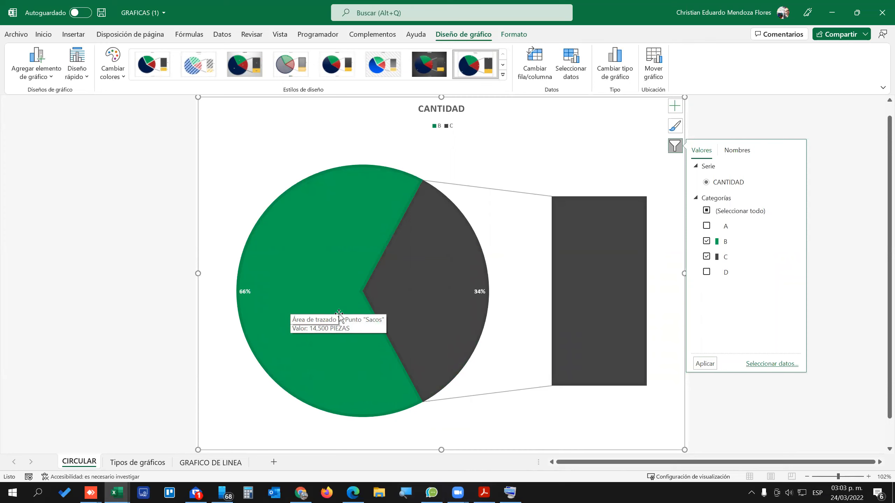
Restore categories A and D in the chart's category filter.
left_click(707, 225)
left_click(707, 272)
left_click(706, 365)
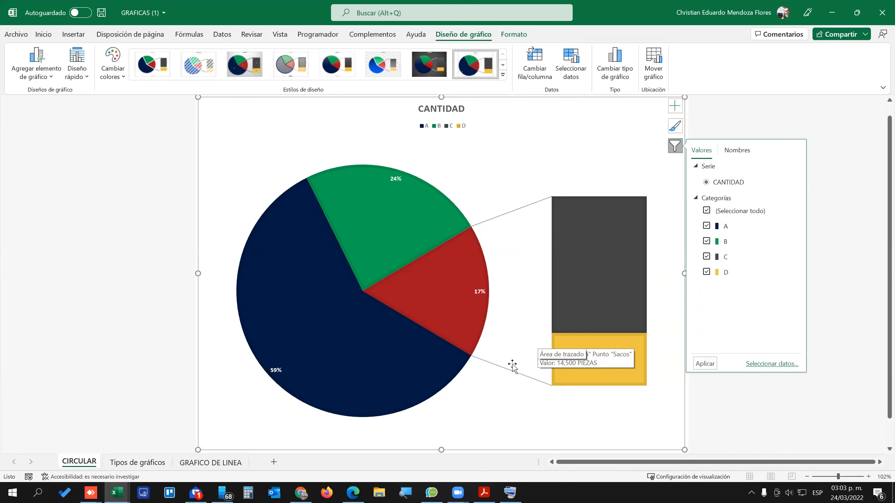
left_click(558, 169)
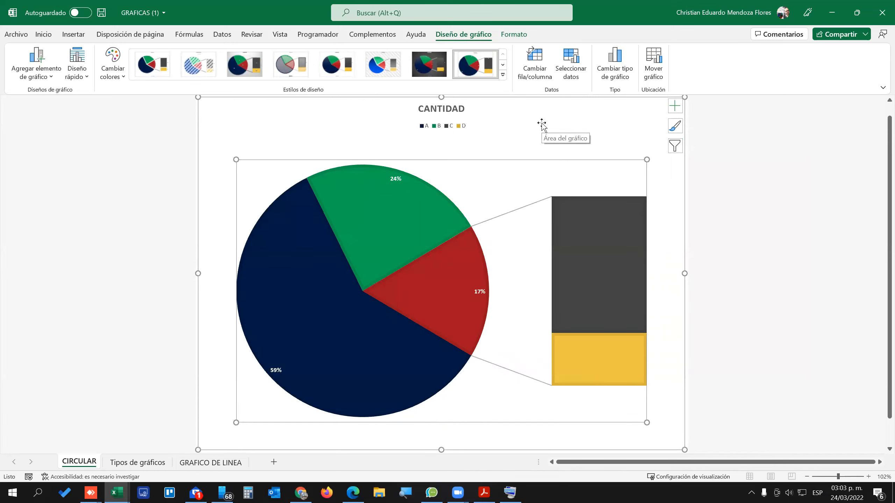
Switch the chart back to Gráfico circular con subgráfico circular.
left_click(615, 79)
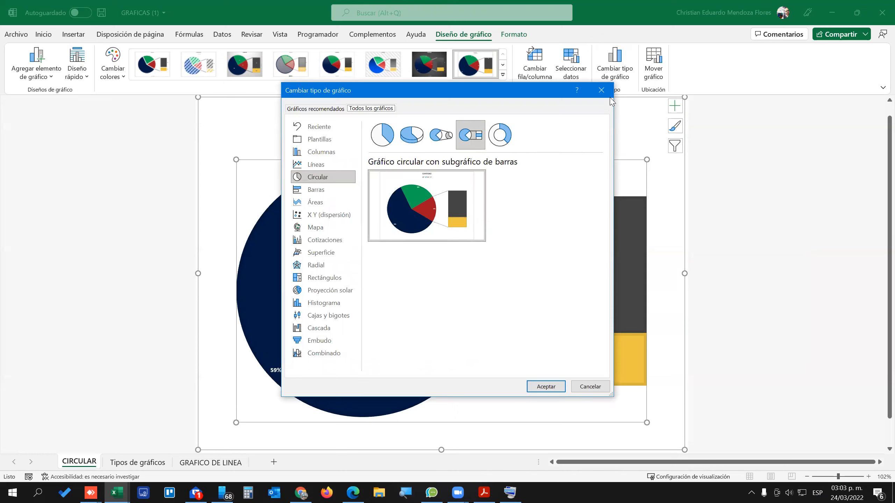
left_click(441, 135)
mouse_move(497, 243)
left_click(545, 386)
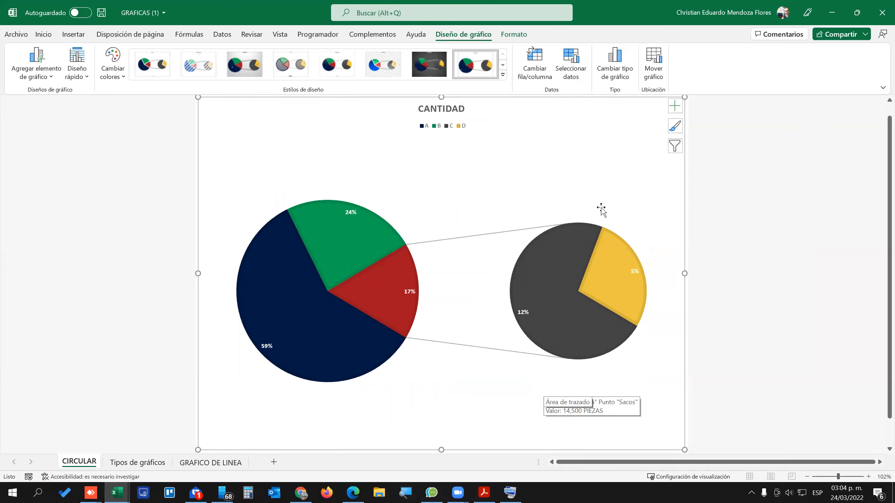
Change the CANTIDAD chart's type to Gráfico circular con subgráfico de barras.
left_click(503, 76)
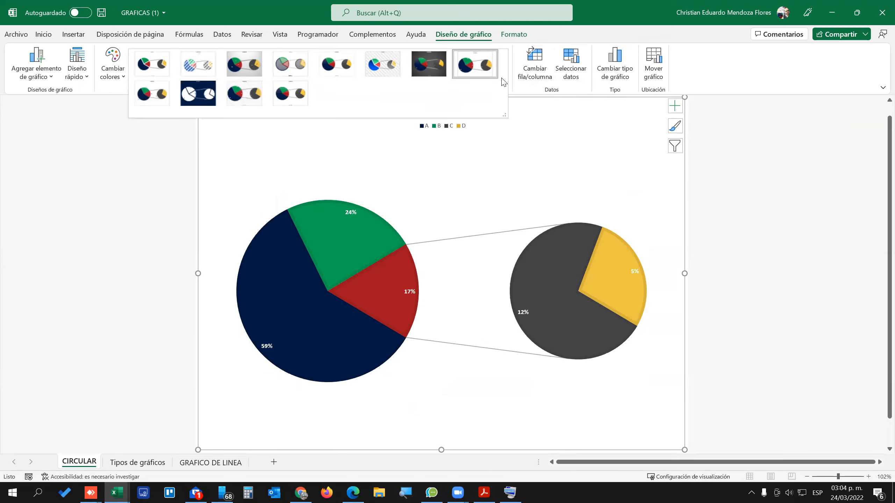
left_click(623, 145)
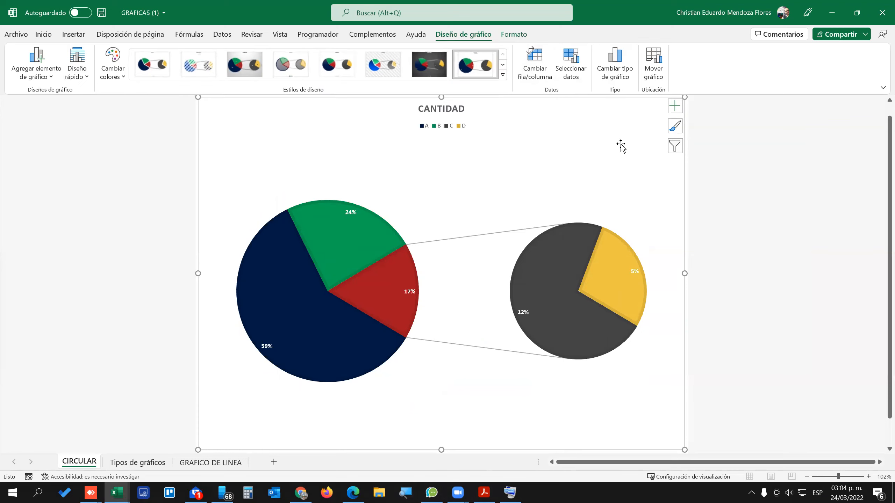
left_click(614, 76)
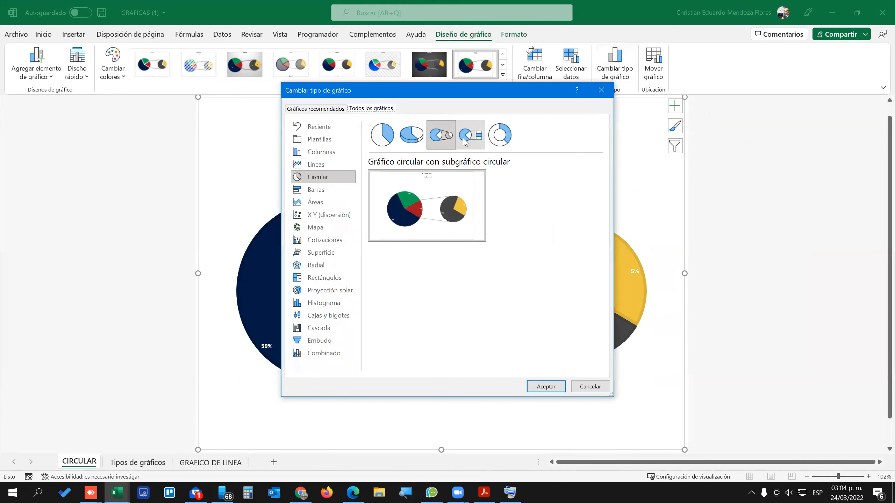
left_click(465, 141)
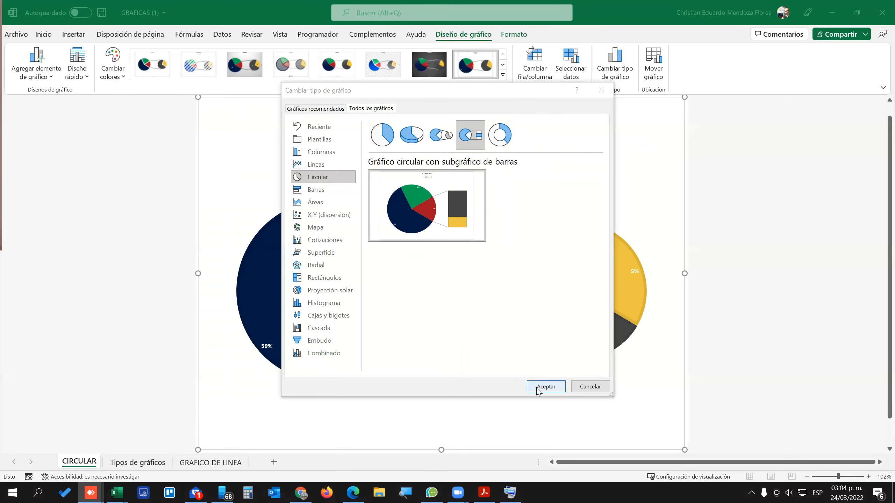
left_click(538, 390)
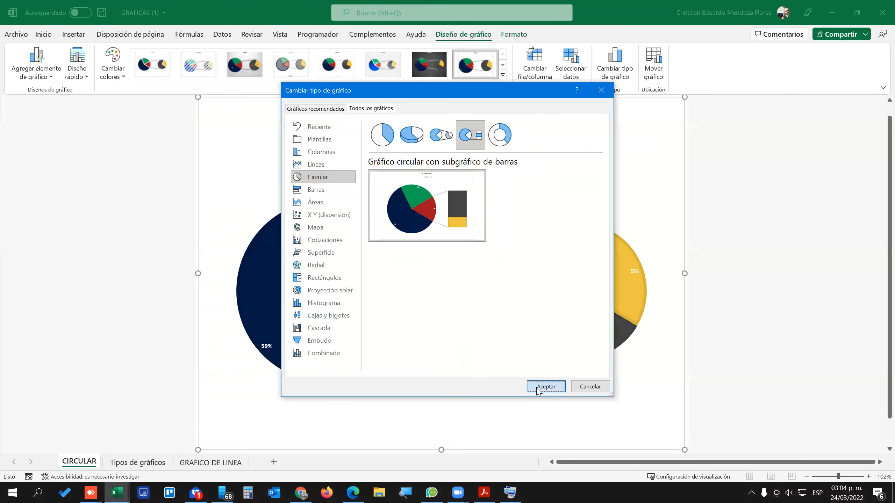
left_click(538, 388)
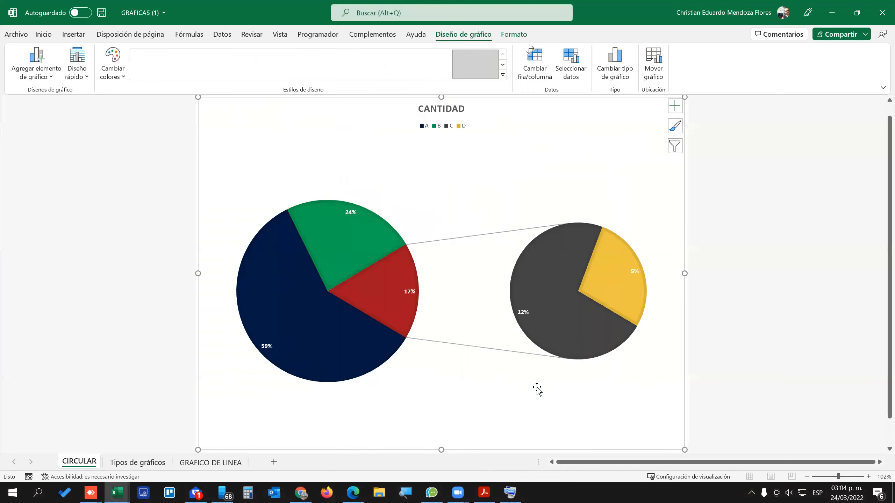
Open the recommended charts for the OPERADOR and AFILIADOS table in C26:D30 on the Tipos de gráficos sheet.
left_click(137, 462)
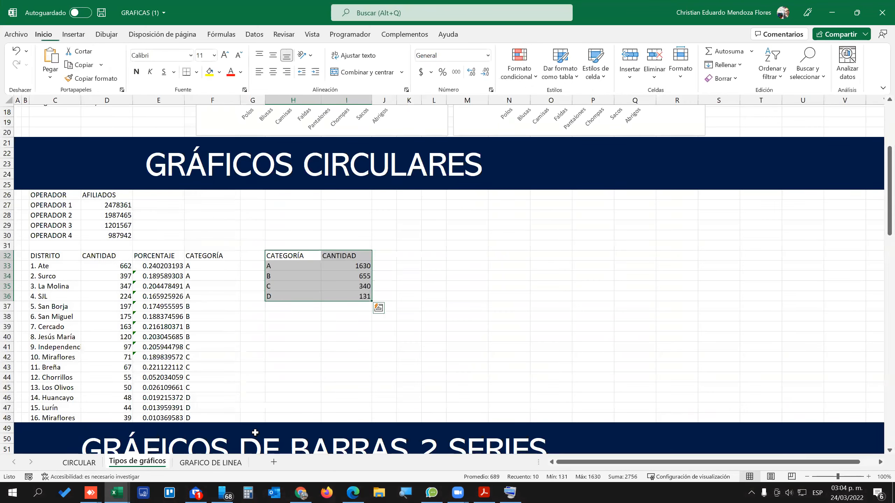
scroll(288, 333, "down", 2)
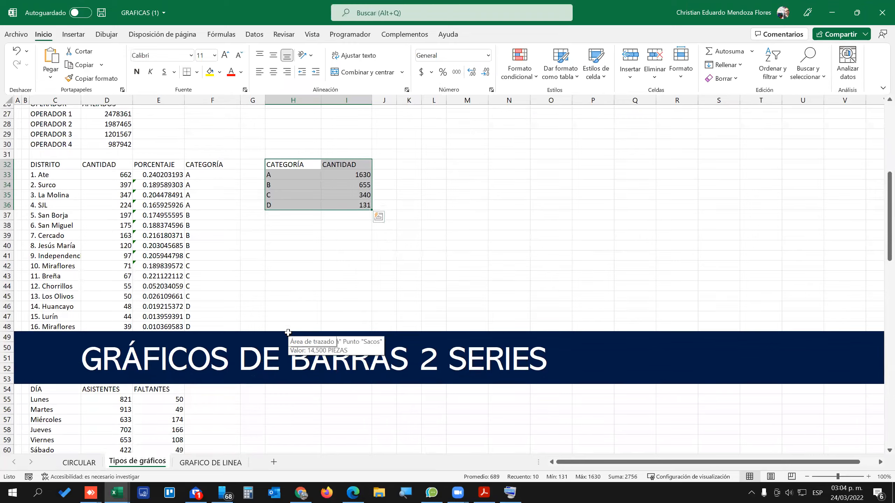
scroll(288, 333, "up", 4)
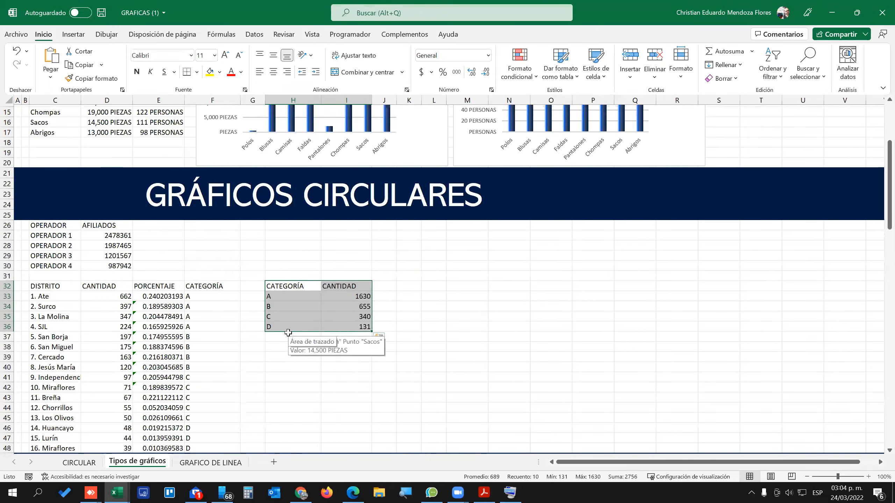
scroll(288, 333, "down", 1)
left_click_drag(48, 196, 124, 239)
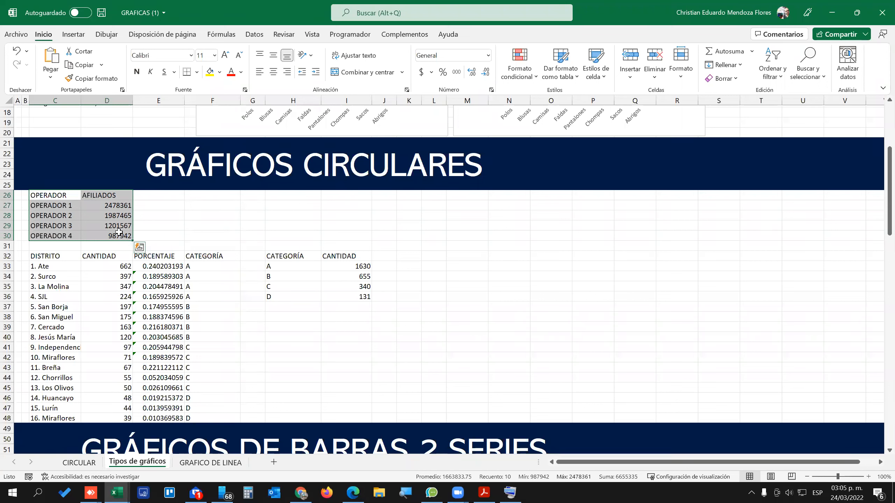
left_click(74, 35)
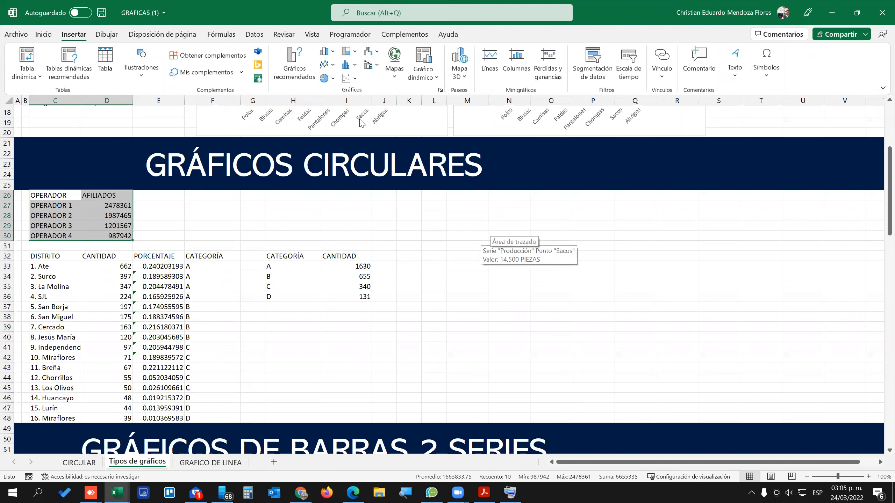
left_click(296, 67)
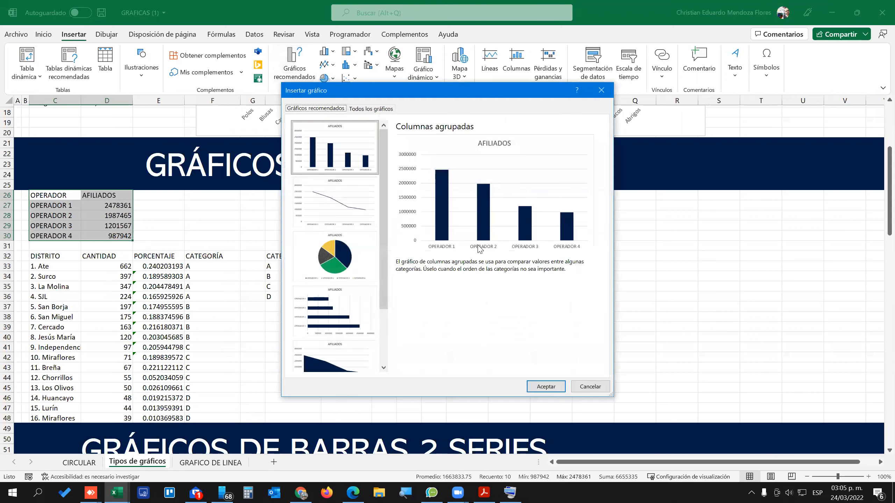
Preview the recommended Circular, Líneas and Columnas agrupadas charts for the AFILIADOS data.
left_click(334, 256)
left_click_drag(385, 296, 370, 367)
left_click_drag(388, 319, 387, 234)
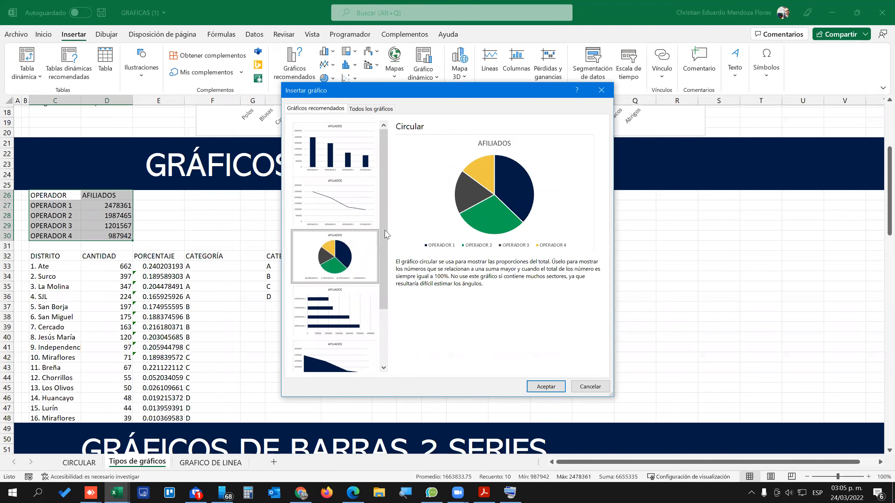
left_click(332, 204)
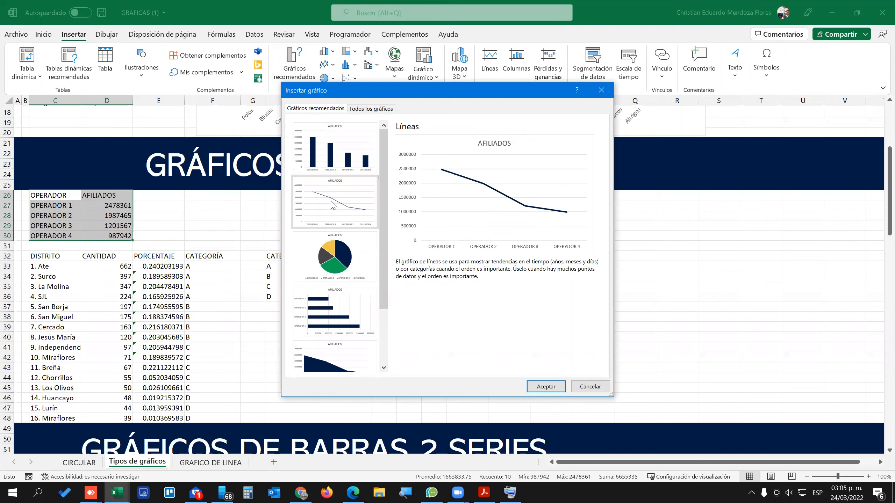
left_click(348, 157)
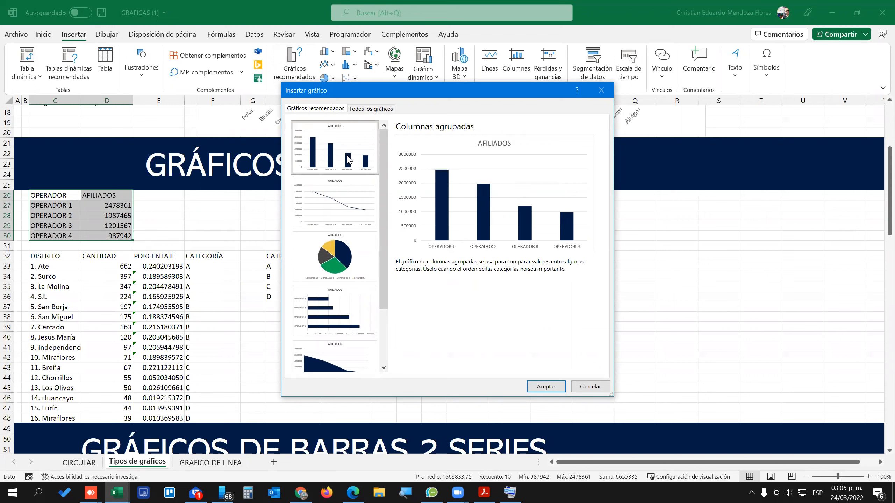
Insert the recommended Embudo chart for the operators' AFILIADOS data.
scroll(334, 317, "down", 5)
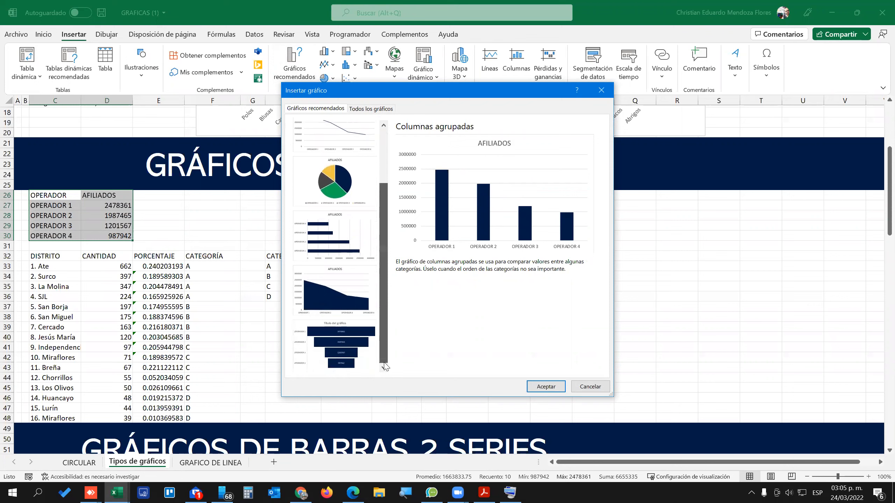
left_click(348, 349)
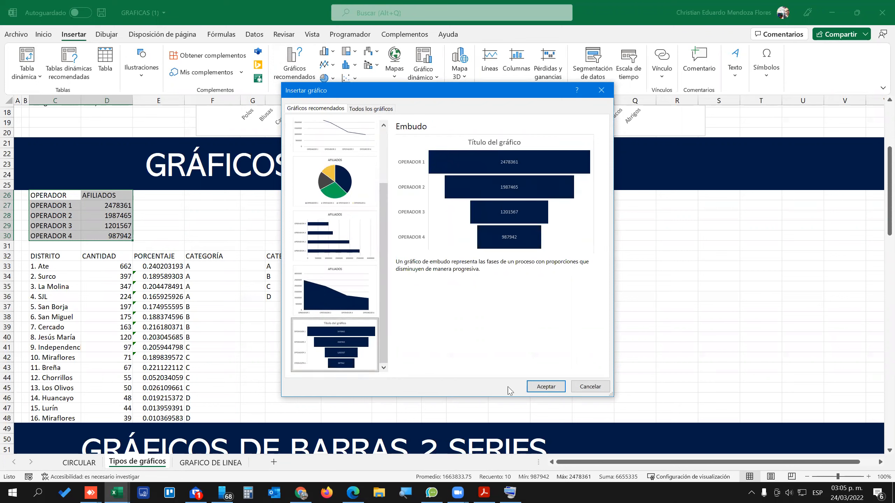
left_click(547, 386)
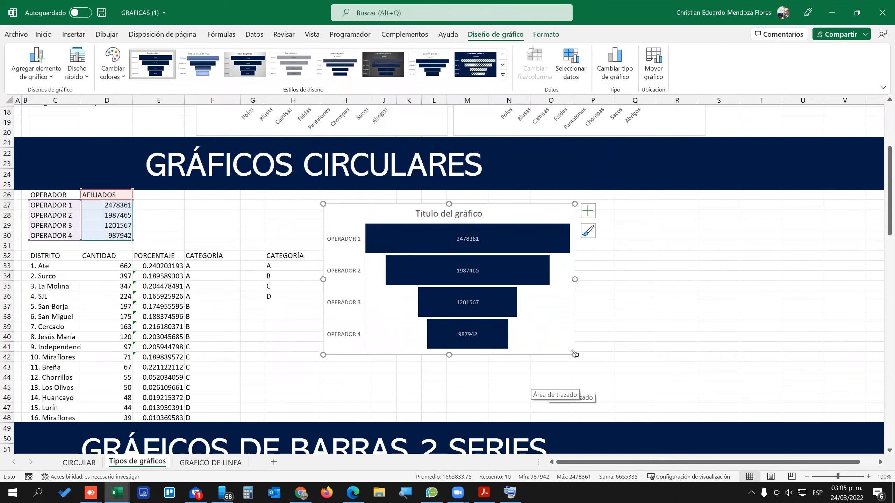
Enlarge the funnel chart so it spans about rows 26 to 48 and columns I to P.
left_click_drag(575, 355, 682, 415)
left_click_drag(685, 309, 595, 309)
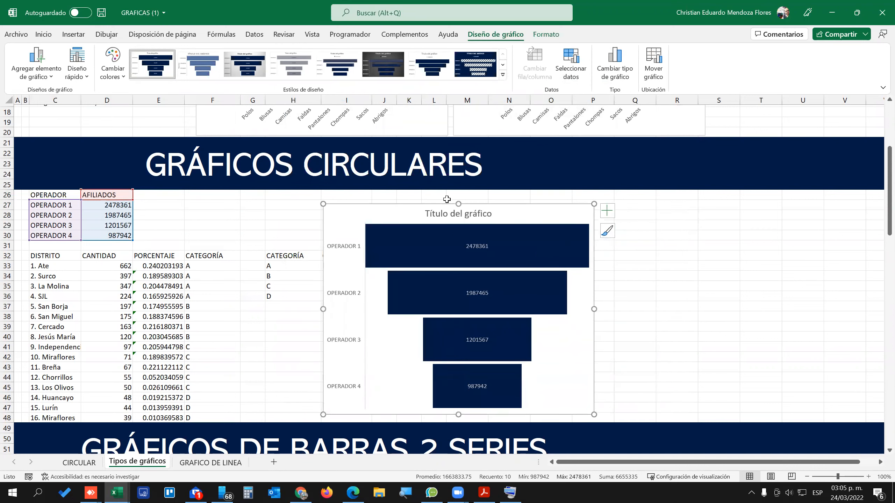
left_click_drag(458, 200, 461, 191)
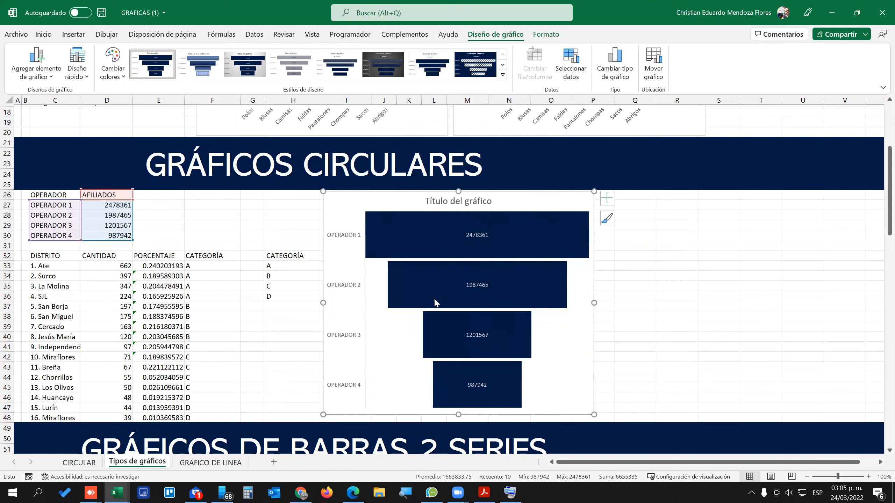
Switch to the AnyDesk remote session, preview the Funnel chart type in Book1 and close the chart type dialog without applying it.
mouse_move(436, 302)
key("alt+Tab")
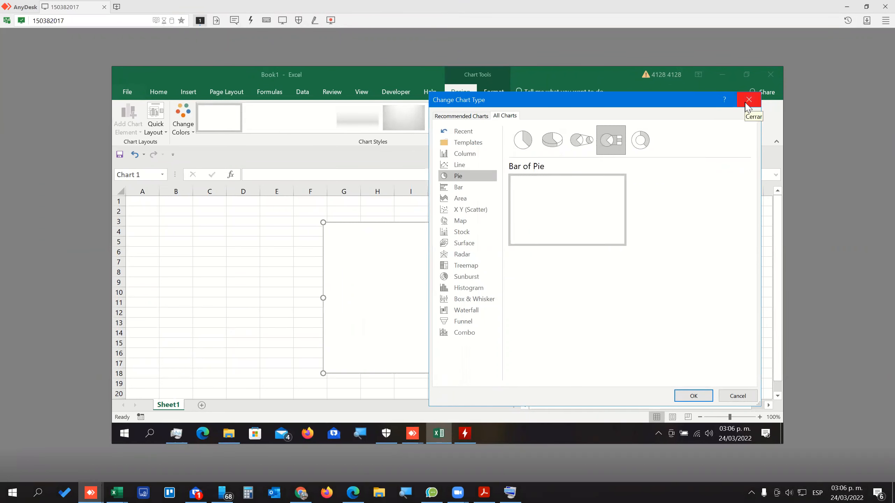
left_click(463, 322)
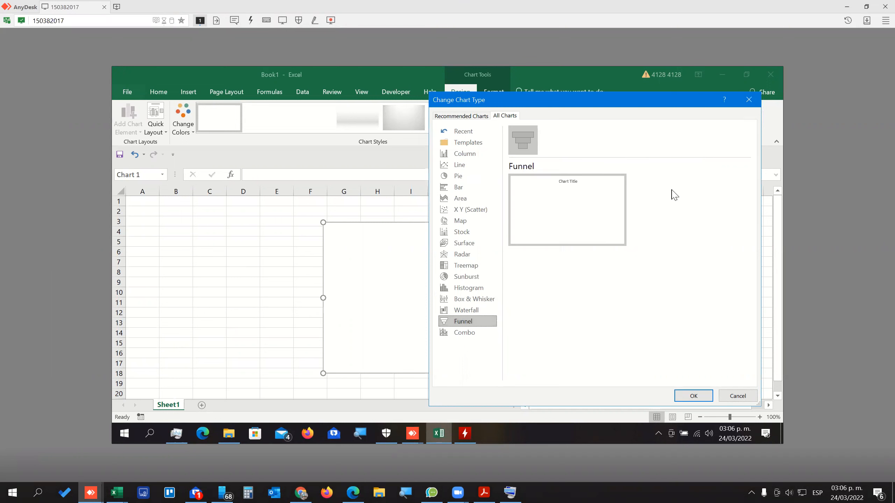
left_click(749, 100)
View the Office product information on the remote Excel's Account page and return to the local GRAFICAS (1) workbook.
left_click(125, 94)
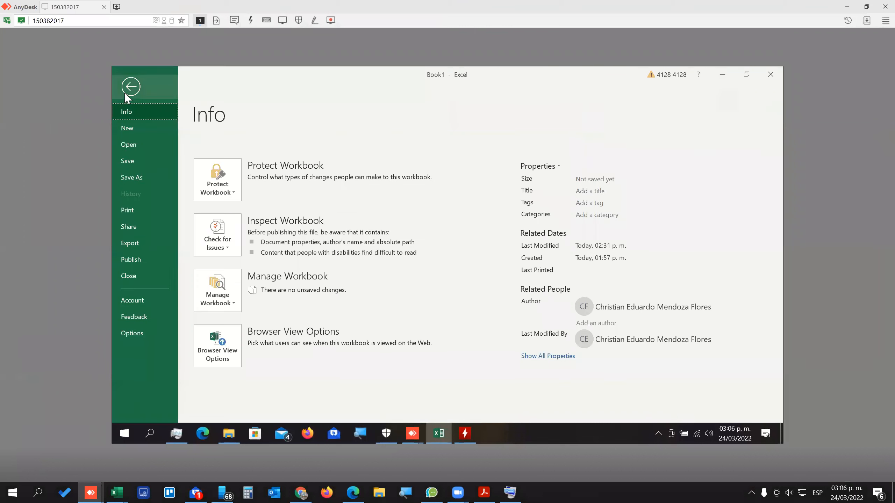
left_click(142, 300)
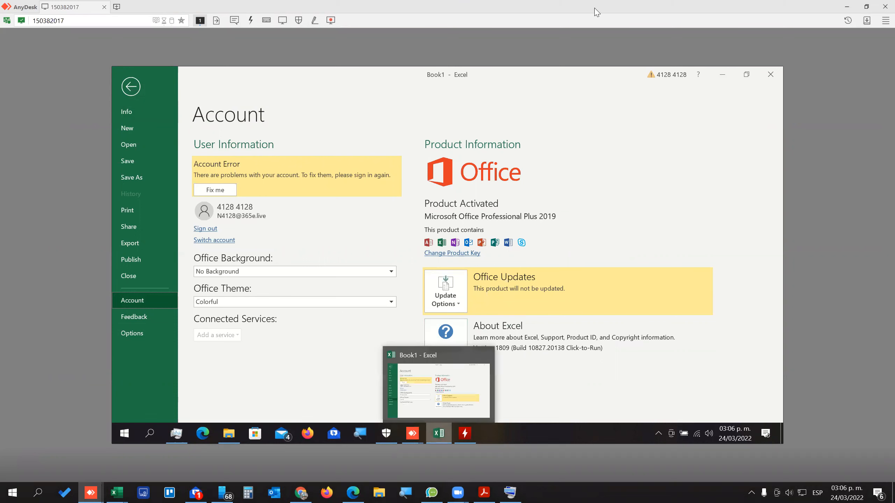
left_click(847, 6)
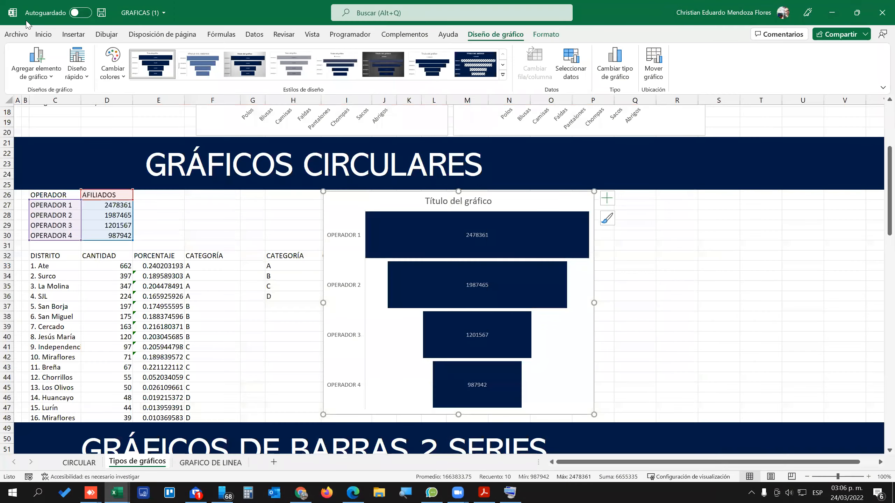
View the local Excel's subscription and version information on the Cuenta page, and return to the worksheet.
left_click(16, 36)
left_click(31, 425)
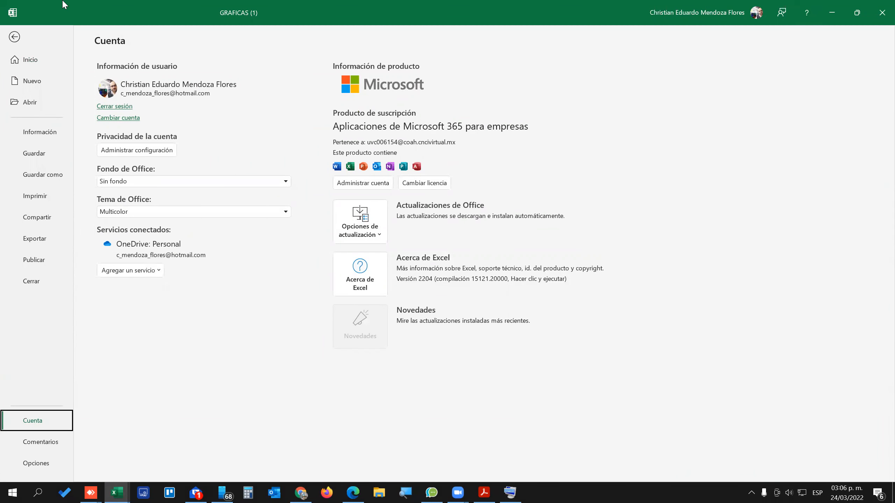
left_click(15, 37)
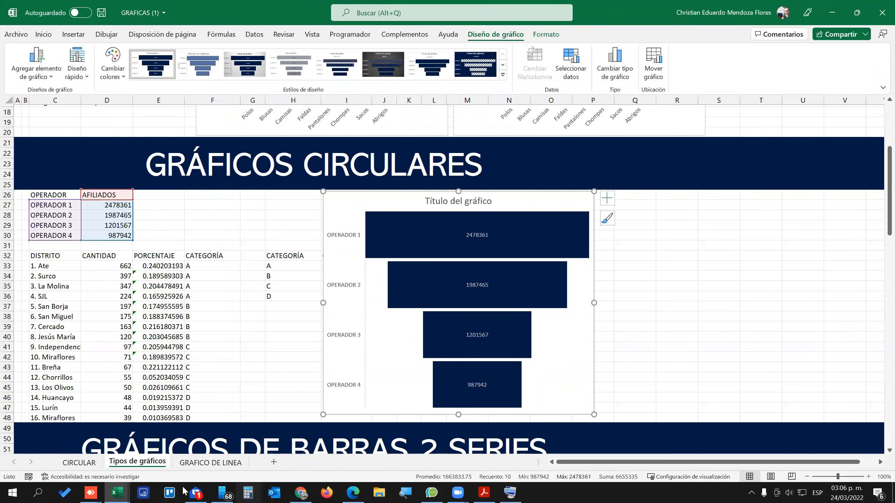
Bring up the AnyDesk remote session and move its window off this screen to uncover the workbook.
mouse_move(100, 491)
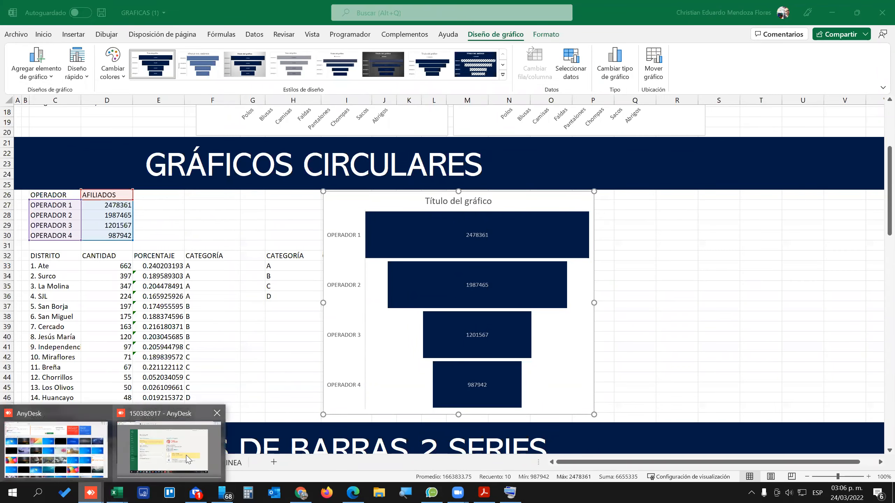
left_click(188, 462)
left_click_drag(364, 5, 0, 7)
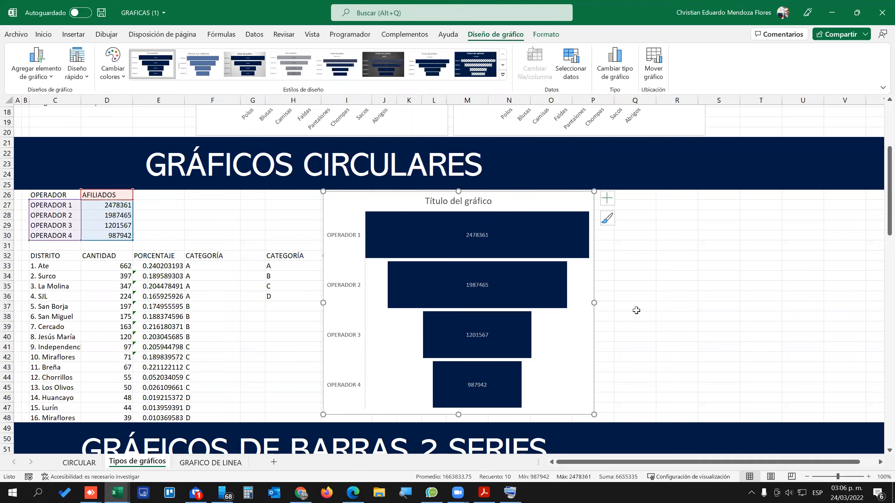
Change the operators' funnel chart to the Rectángulos type.
scroll(636, 310, "down", 3)
scroll(636, 310, "up", 2)
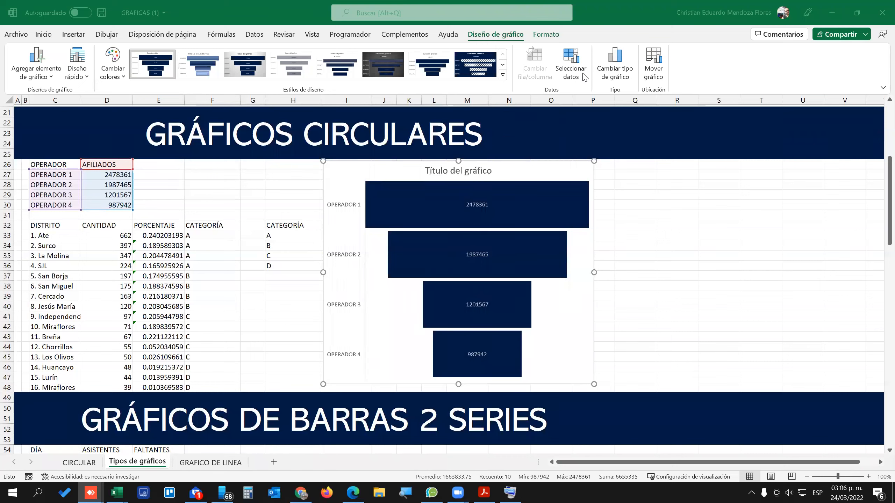
left_click(615, 69)
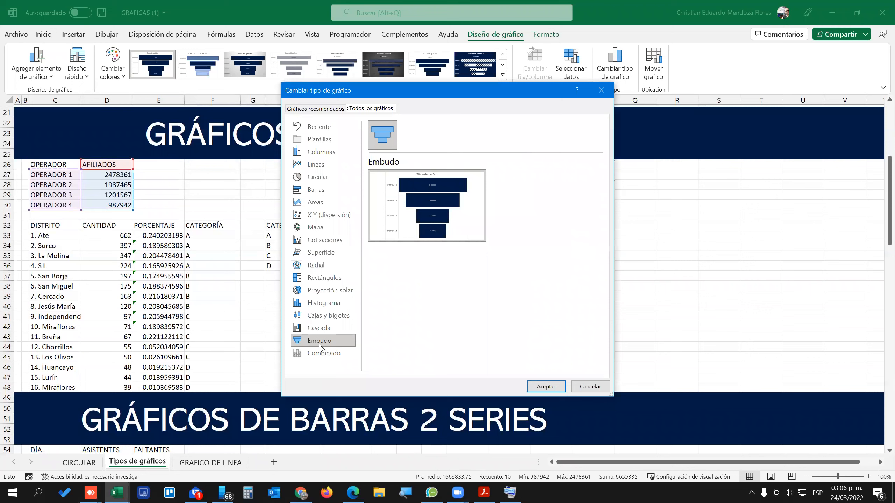
left_click(325, 279)
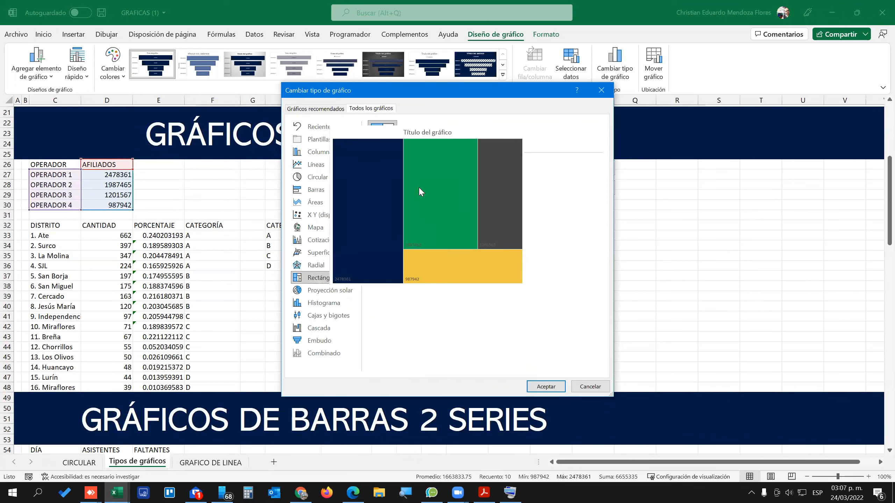
left_click(538, 387)
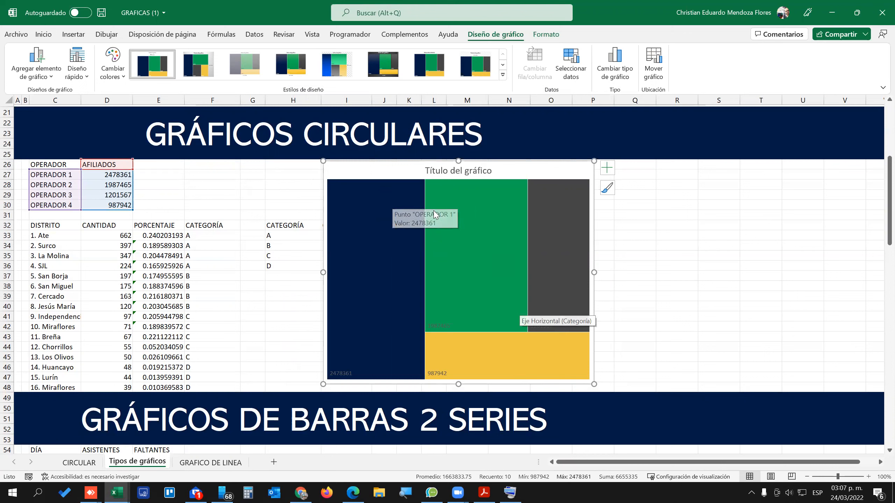
Change the operators' Rectángulos chart to the Circular type.
mouse_move(408, 242)
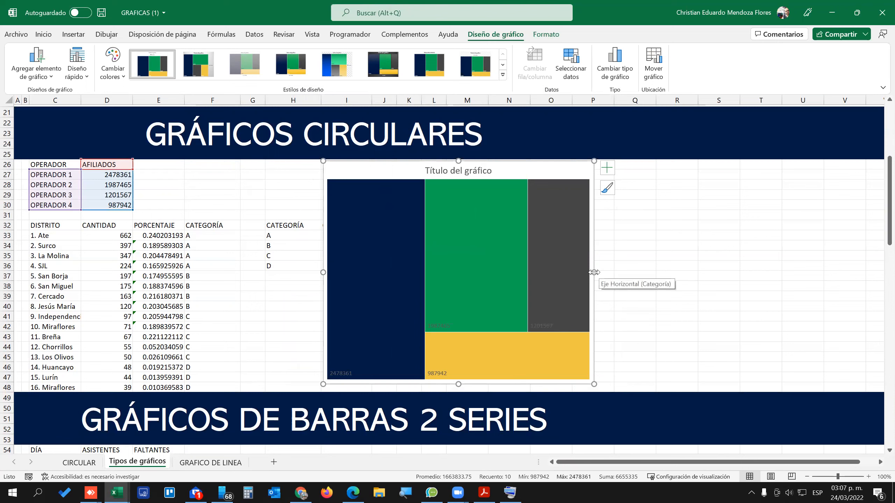
left_click(608, 76)
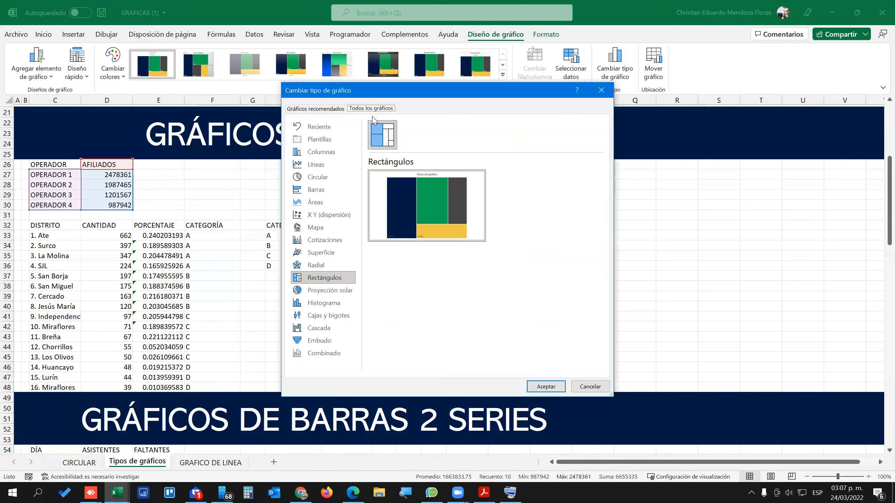
left_click(329, 157)
left_click(317, 190)
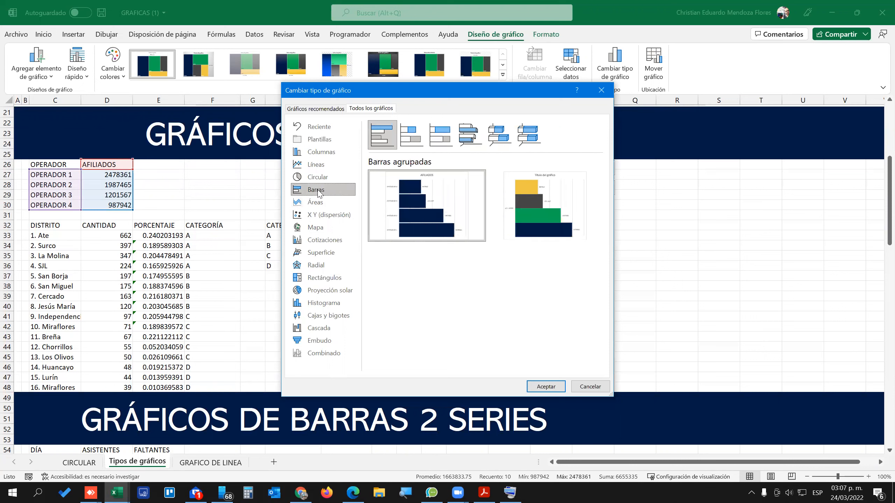
left_click(315, 155)
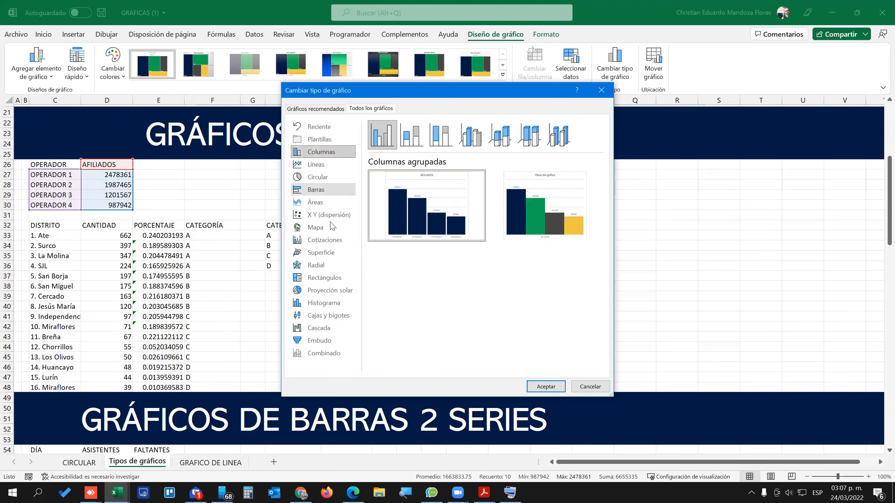
left_click(321, 171)
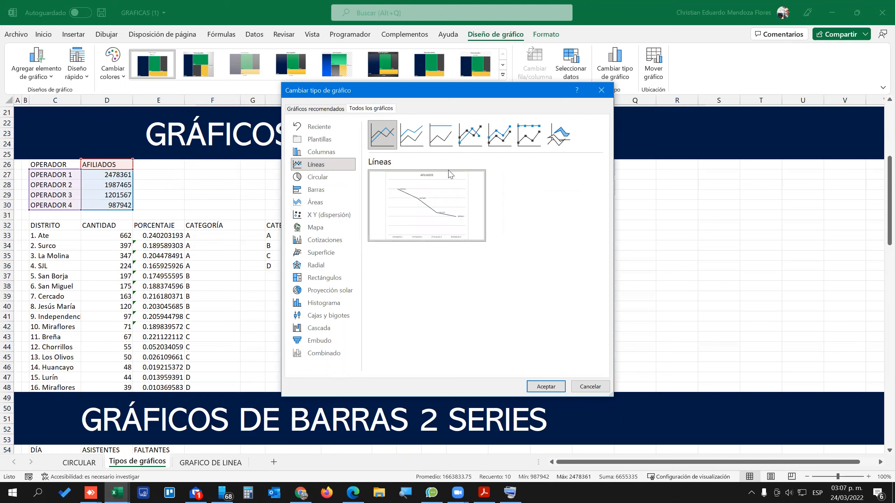
left_click(321, 178)
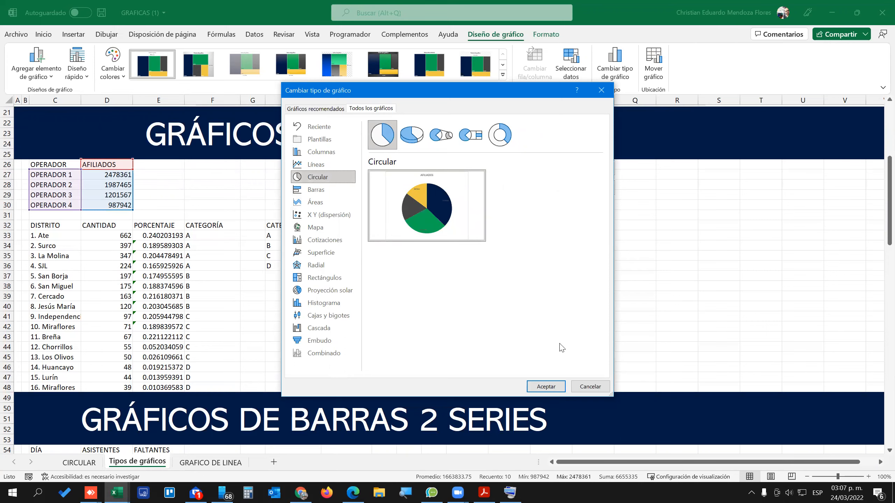
left_click(543, 389)
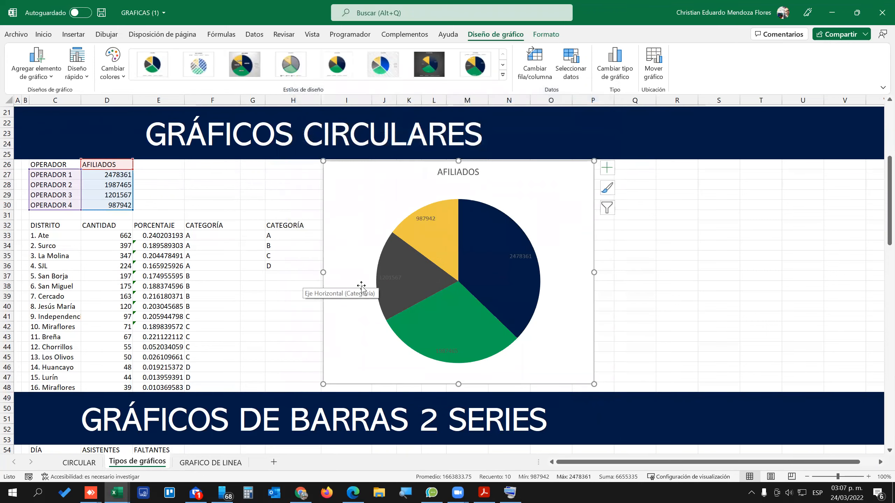
Select the DÍA, ASISTENTES and FALTANTES table from Lunes to Domingo, headers included, under GRÁFICOS DE BARRAS 2 SERIES.
scroll(362, 288, "down", 2)
scroll(361, 288, "down", 5)
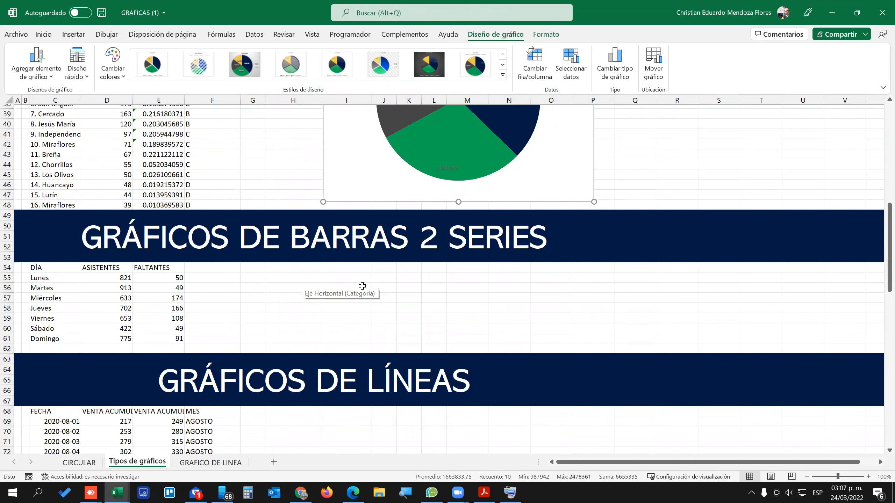
scroll(362, 287, "up", 3)
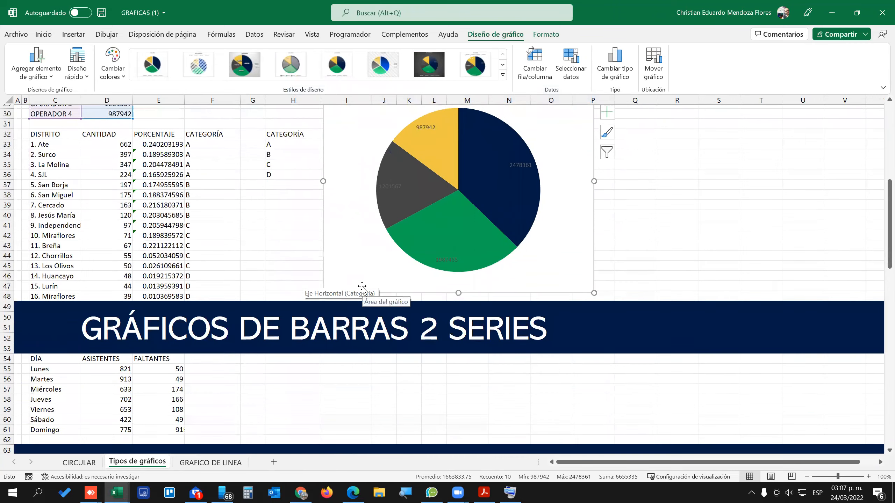
scroll(362, 286, "down", 3)
scroll(362, 287, "down", 2)
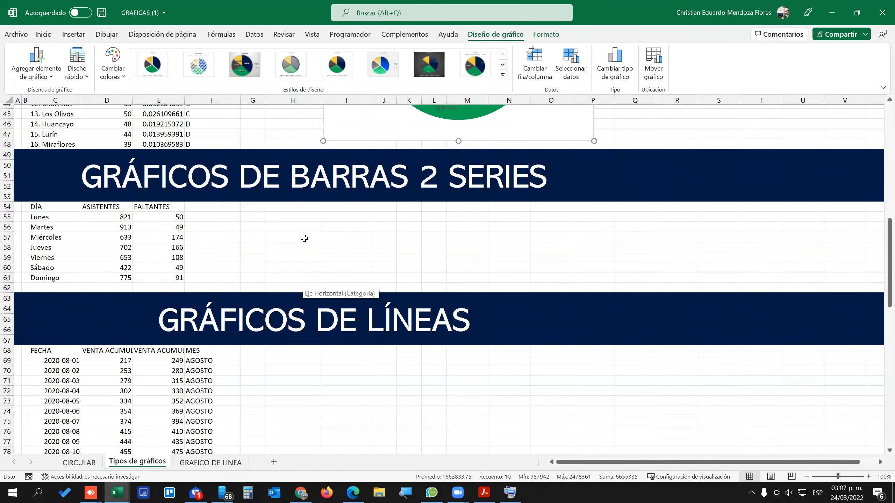
left_click(101, 216)
left_click_drag(148, 218, 148, 218)
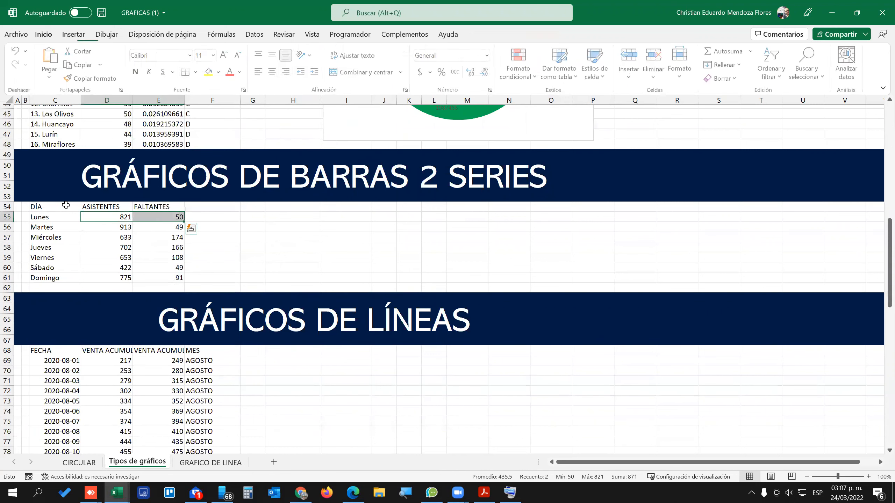
left_click_drag(54, 206, 182, 280)
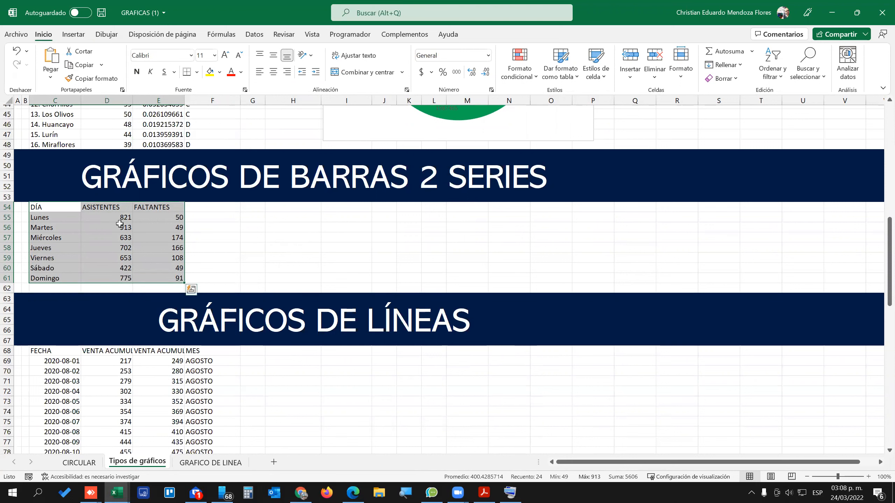
scroll(109, 229, "up", 15)
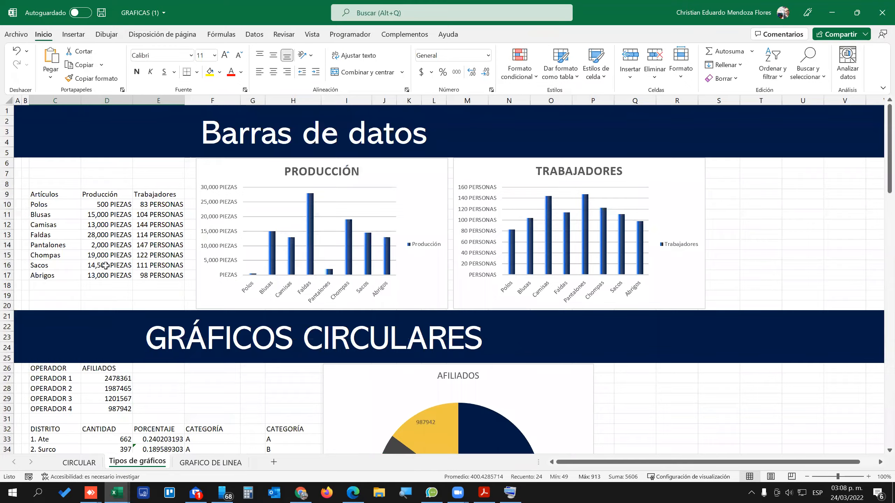
scroll(105, 265, "down", 13)
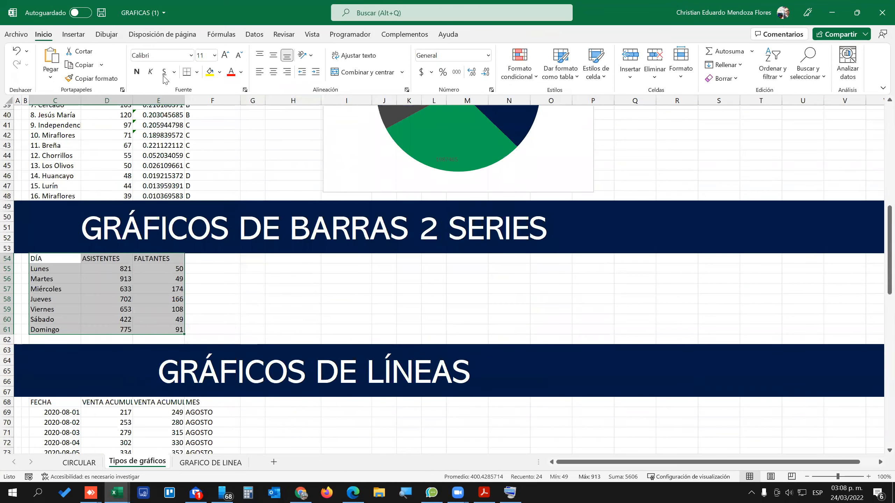
Browse the recommended charts for the weekday table, previewing Columnas apiladas, Áreas apiladas and Líneas.
left_click(73, 37)
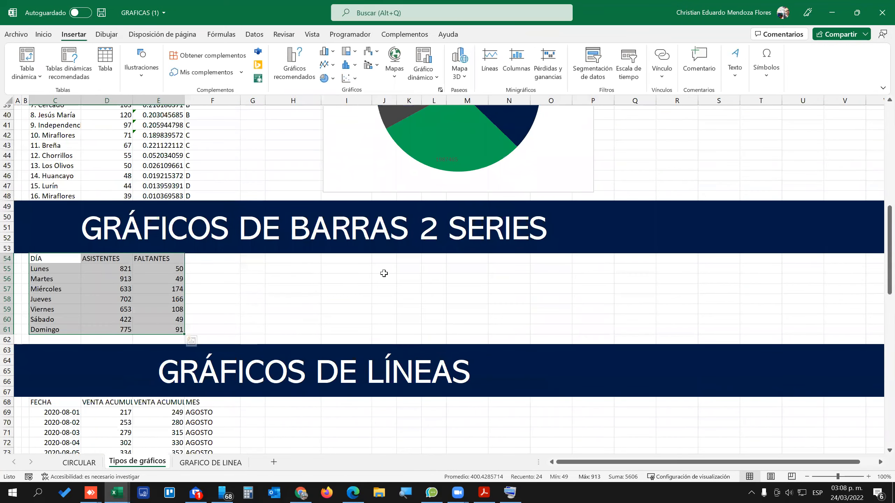
left_click(294, 66)
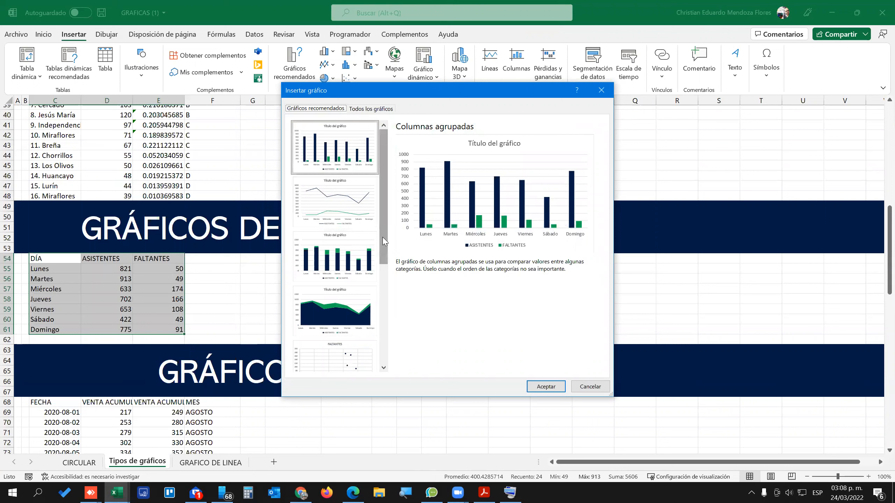
left_click_drag(384, 240, 390, 352)
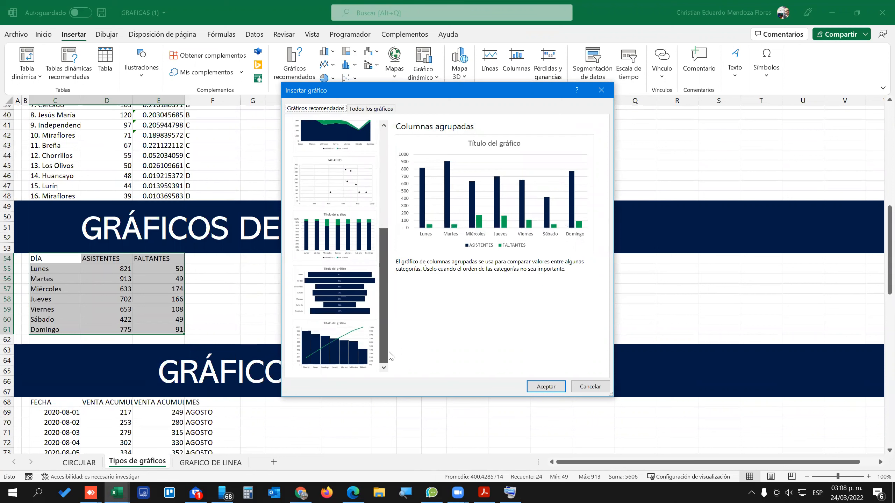
left_click_drag(391, 356, 390, 229)
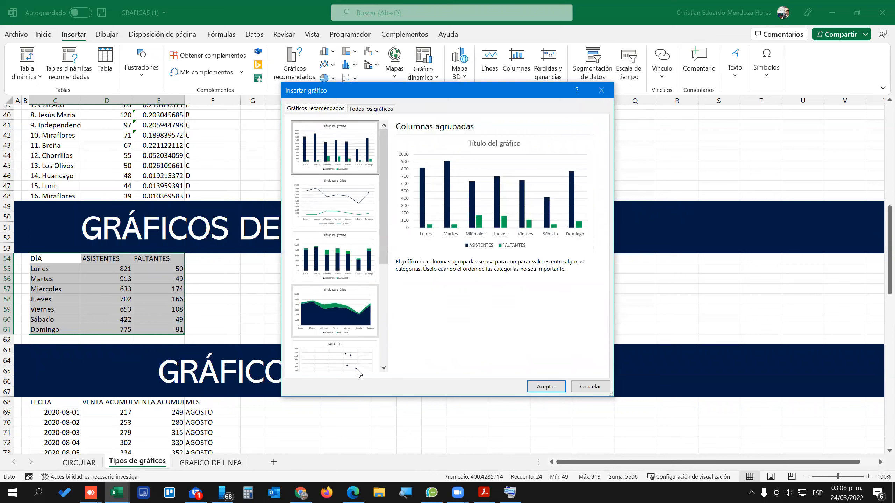
left_click(342, 260)
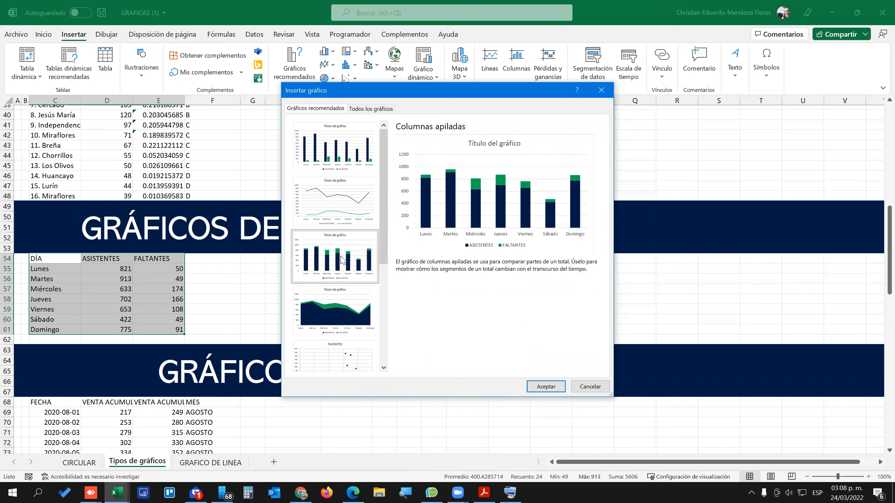
left_click(337, 311)
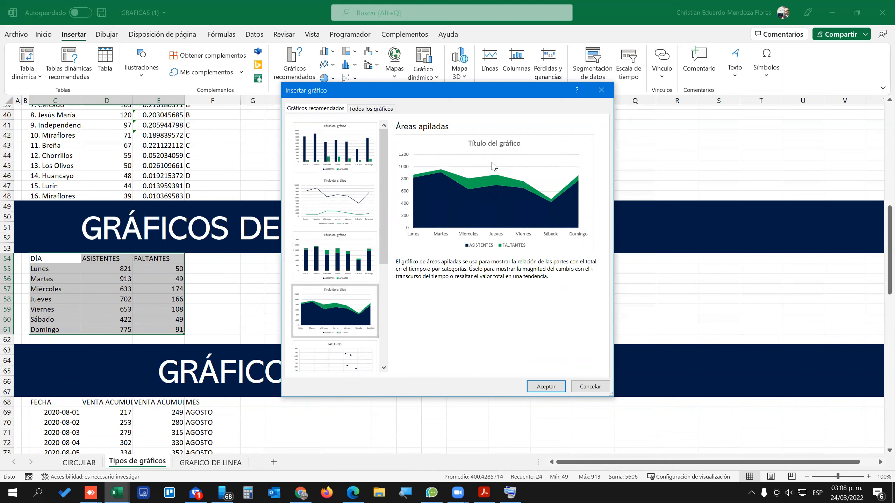
left_click(352, 198)
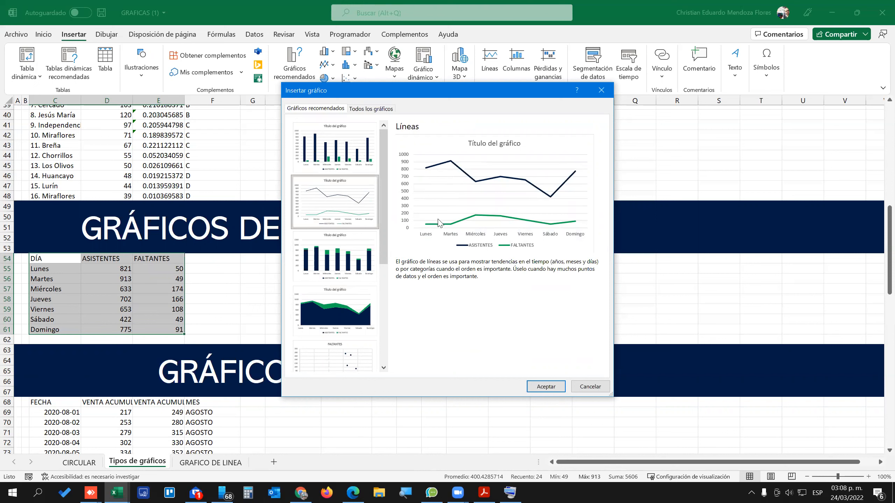
Preview the Embudo recommendation, and insert a Columnas agrupadas chart of ASISTENTES and FALTANTES by day.
left_click(323, 153)
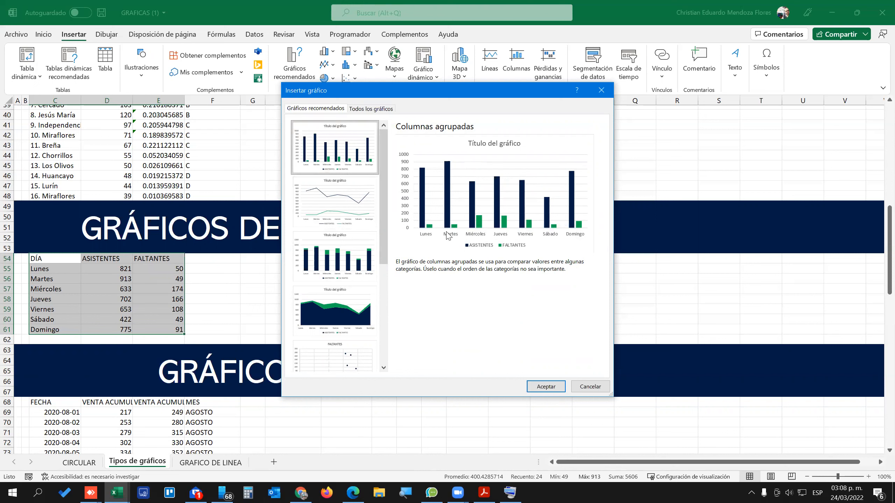
scroll(362, 266, "down", 5)
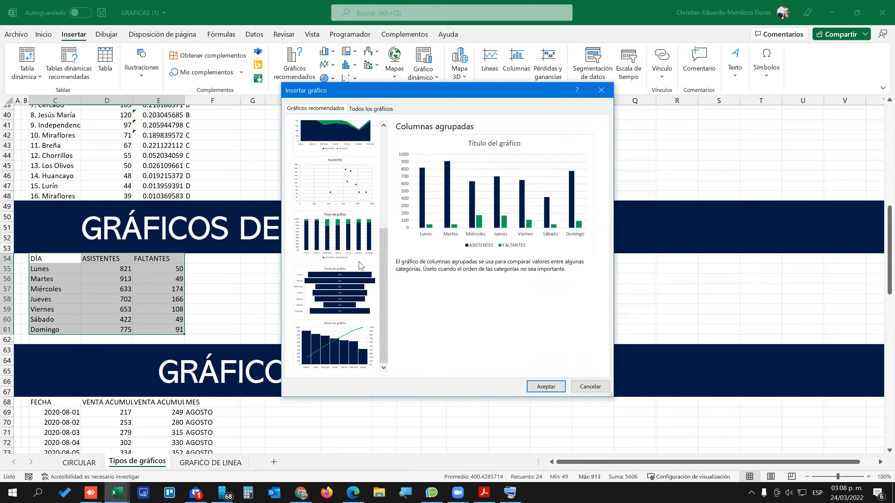
left_click(346, 295)
scroll(341, 212, "up", 5)
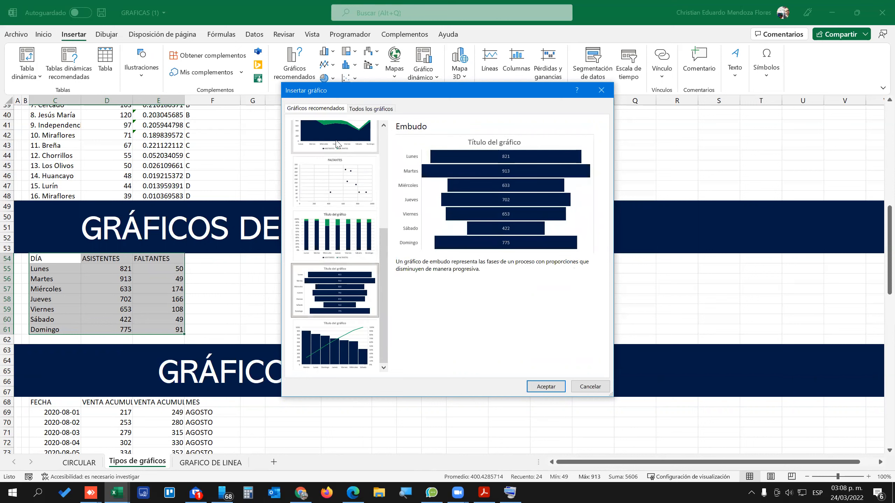
left_click(341, 146)
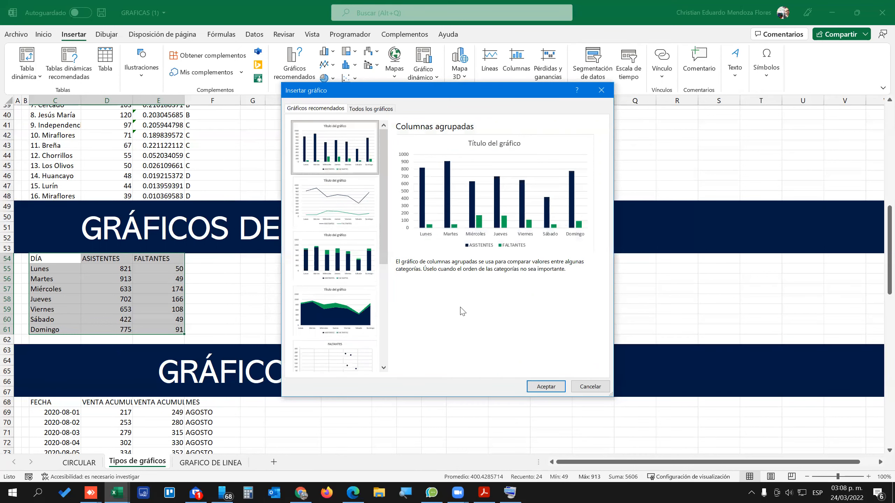
left_click(546, 387)
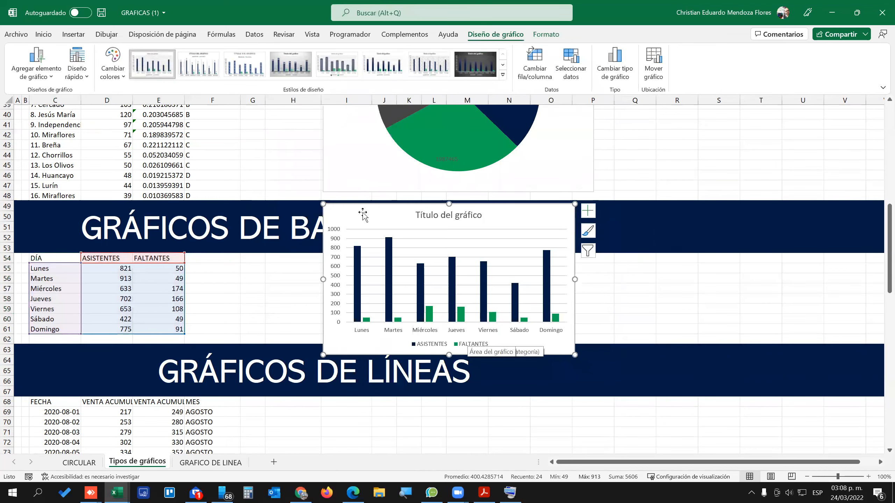
Enlarge the weekday column chart, place it beside its table and apply the grey gradient style with data labels.
left_click_drag(403, 213, 565, 211)
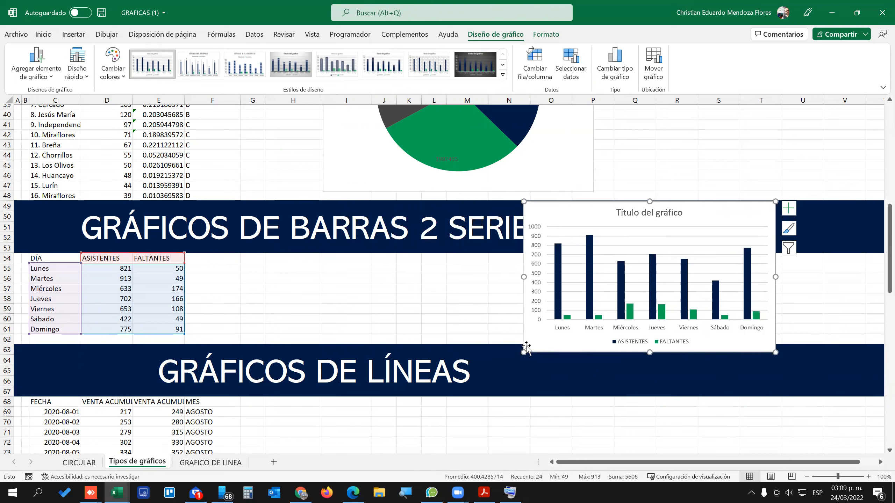
left_click_drag(524, 352, 473, 398)
left_click_drag(499, 213, 280, 214)
left_click(283, 71)
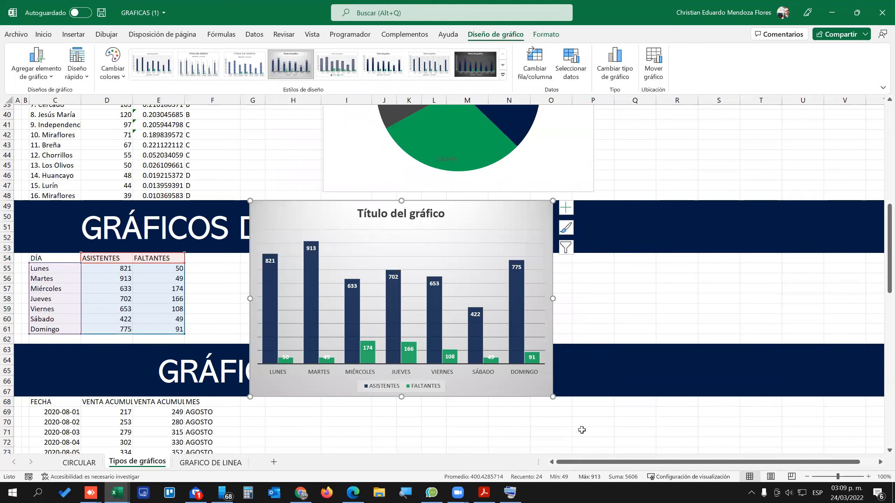
Remove the title and the legend from the weekday column chart.
left_click(566, 208)
left_click(588, 246)
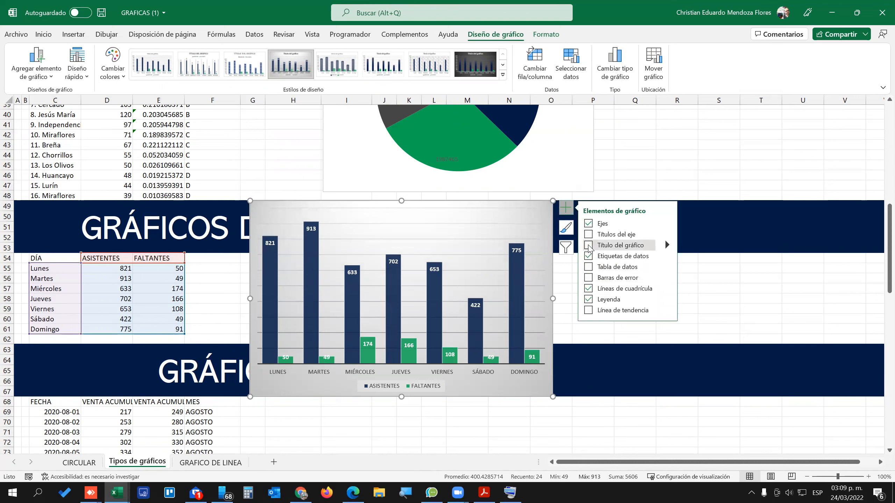
left_click(589, 245)
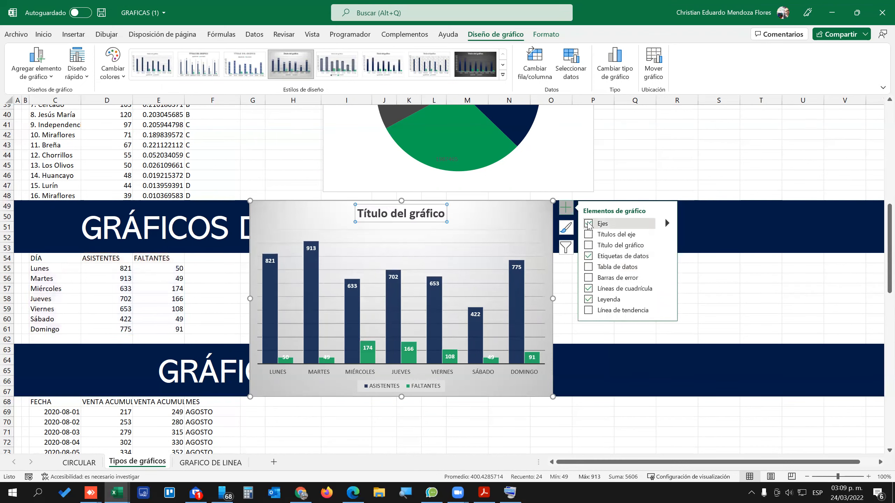
left_click(588, 300)
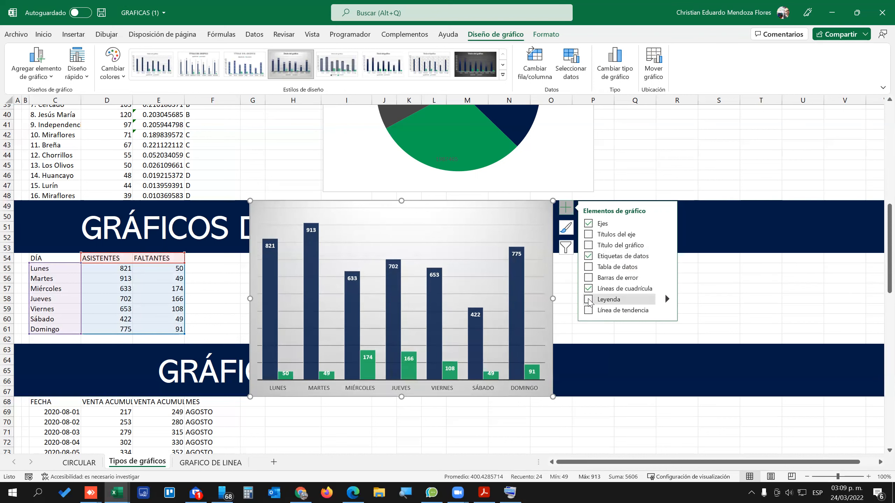
Add linear trend lines to the weekday column chart for the FALTANTES and ASISTENTES series.
left_click(588, 310)
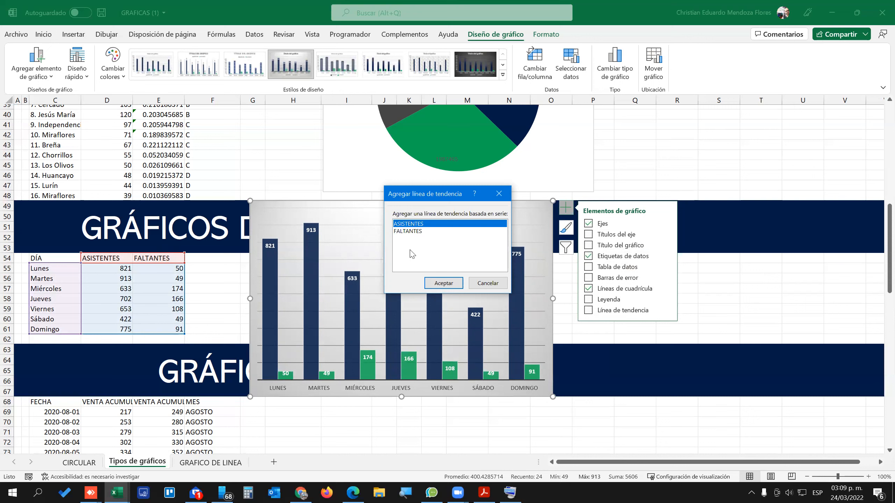
left_click(412, 232)
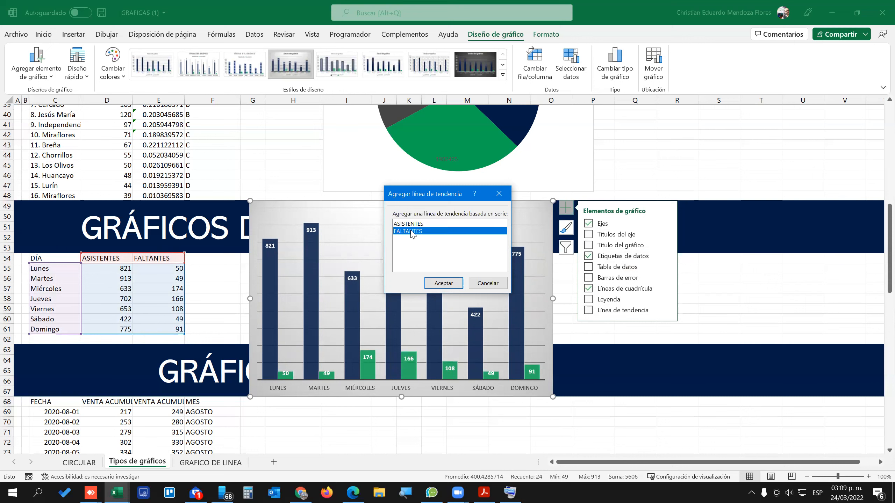
left_click(442, 284)
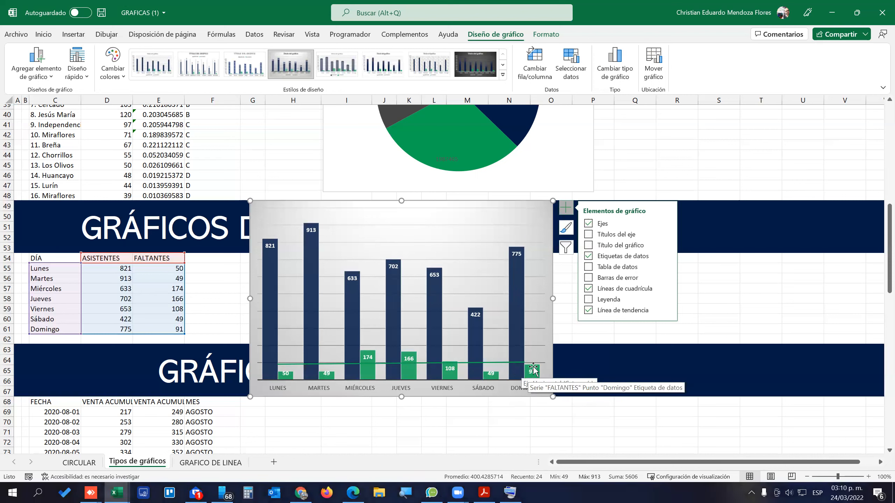
left_click(667, 310)
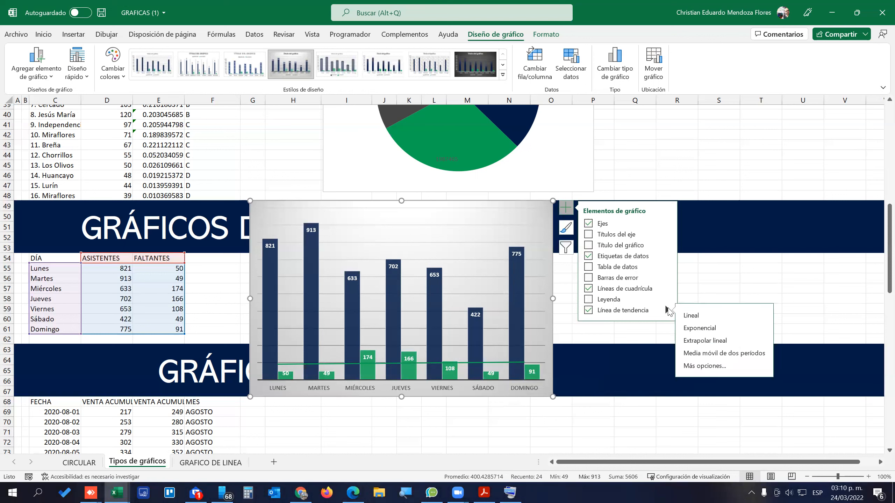
left_click(691, 316)
left_click(445, 284)
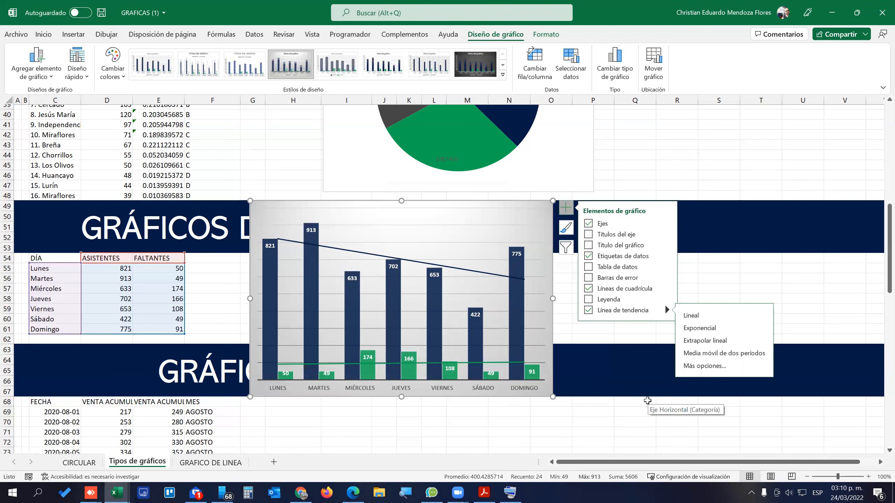
Format the FALTANTES trend line as a yellow dashed line.
left_click(334, 364)
double_click(334, 364)
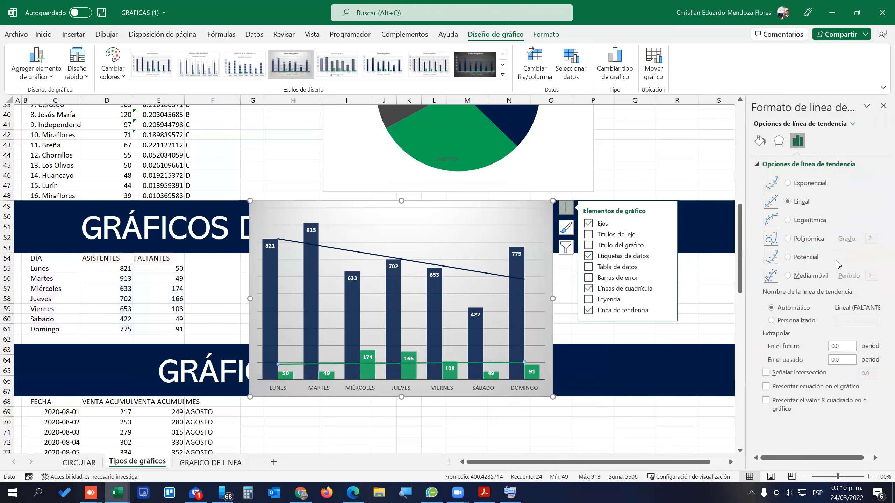
left_click(761, 140)
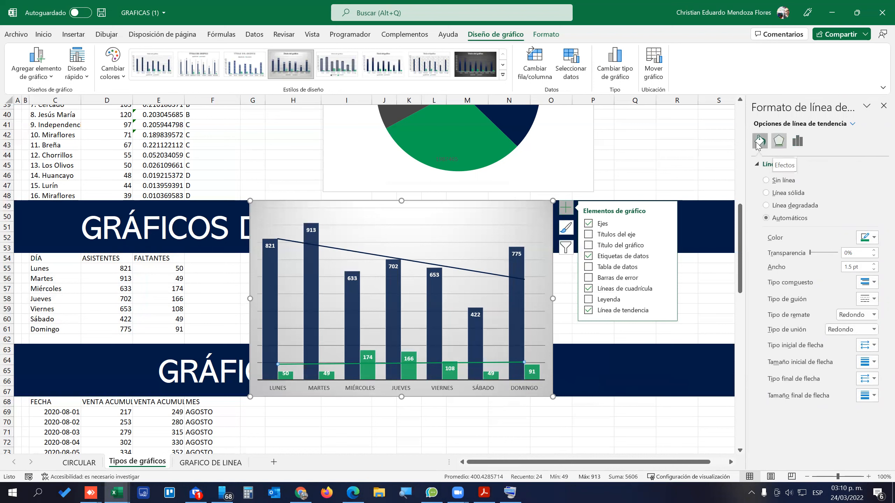
left_click(868, 299)
left_click(851, 330)
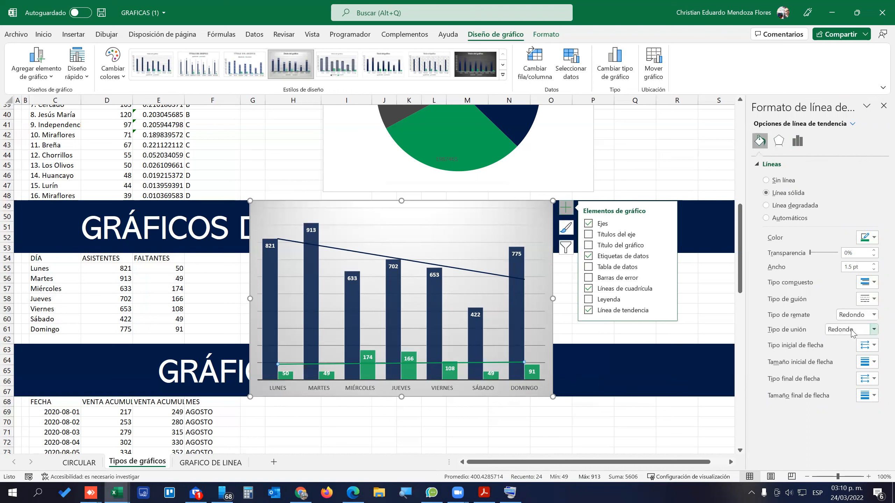
left_click(870, 240)
left_click(834, 322)
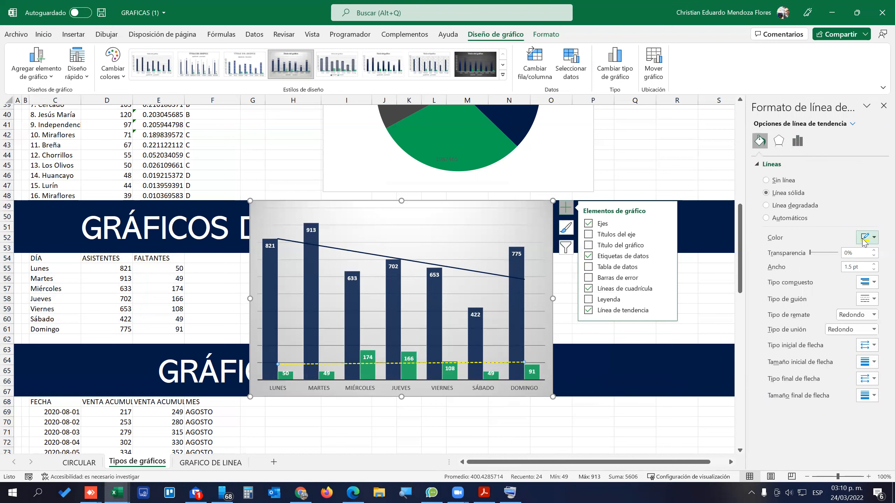
Format the ASISTENTES trend line as a red line with long dashes.
left_click(454, 269)
left_click(869, 240)
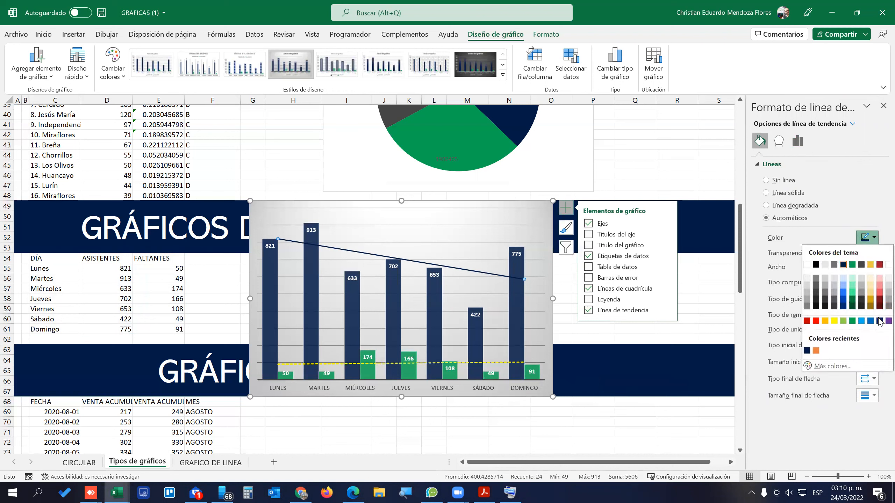
left_click(807, 321)
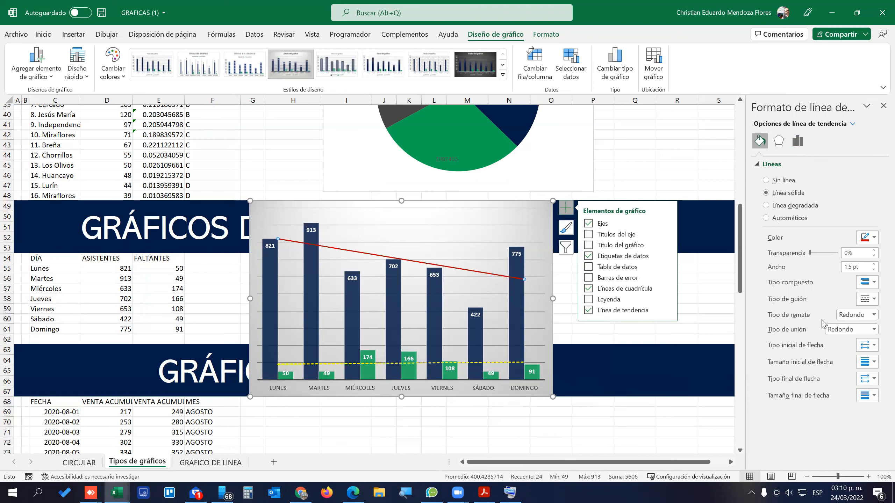
left_click(876, 299)
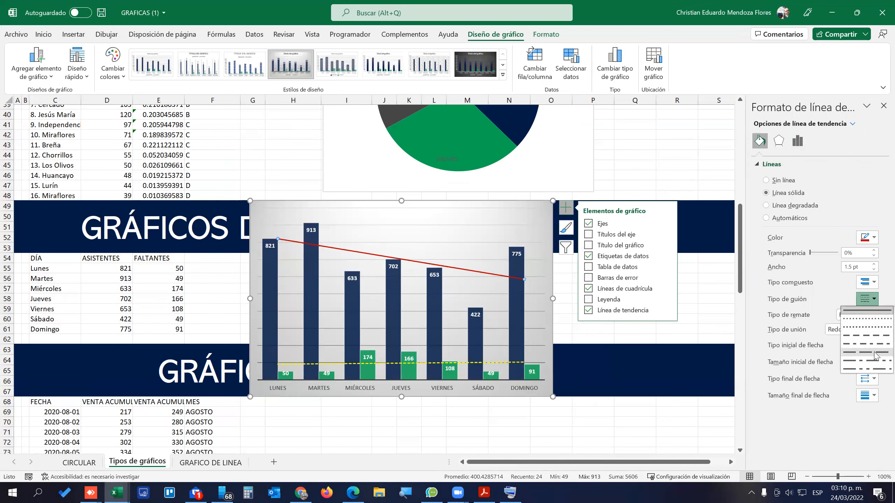
left_click(876, 353)
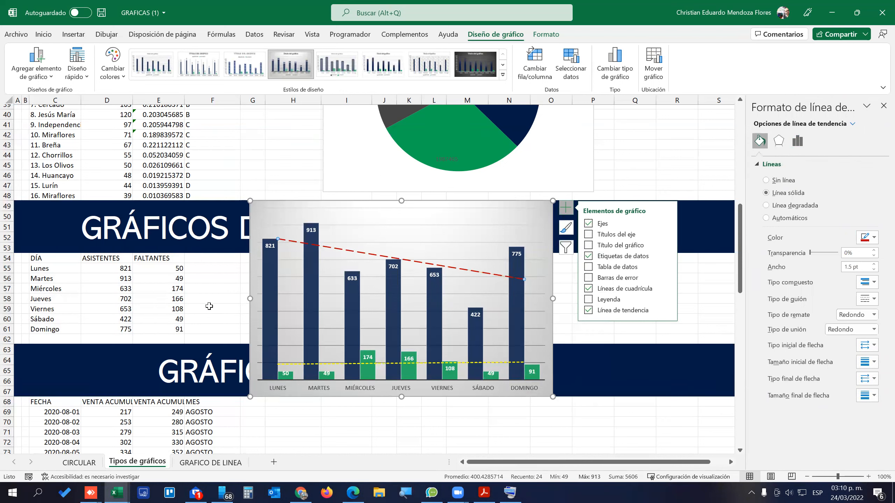
left_click(611, 375)
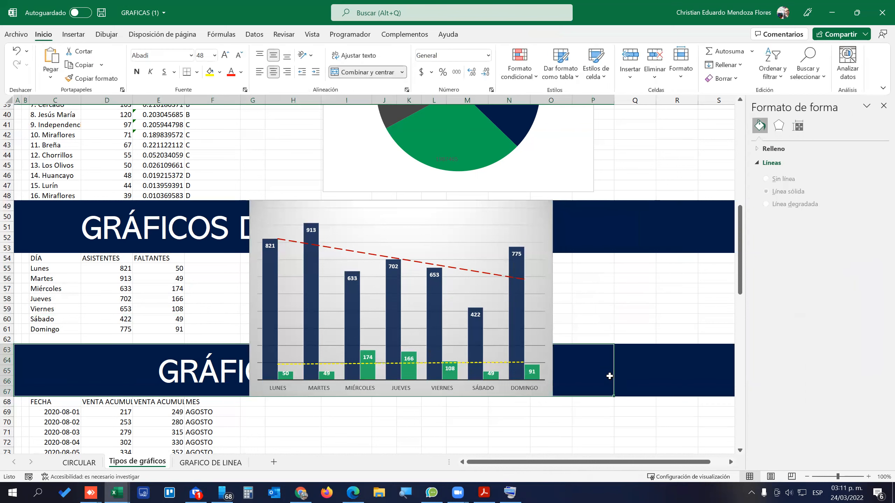
Move the weekday column chart to a new sheet of its own, Gráfico2.
left_click(545, 204)
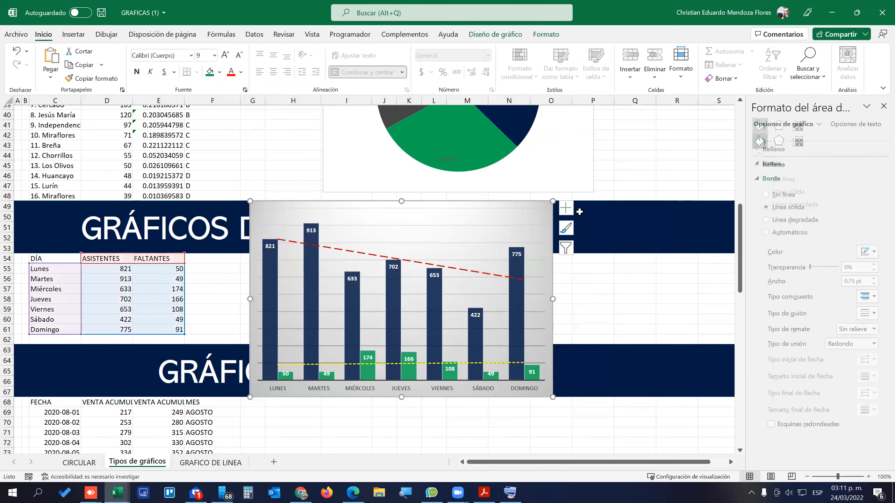
left_click(496, 35)
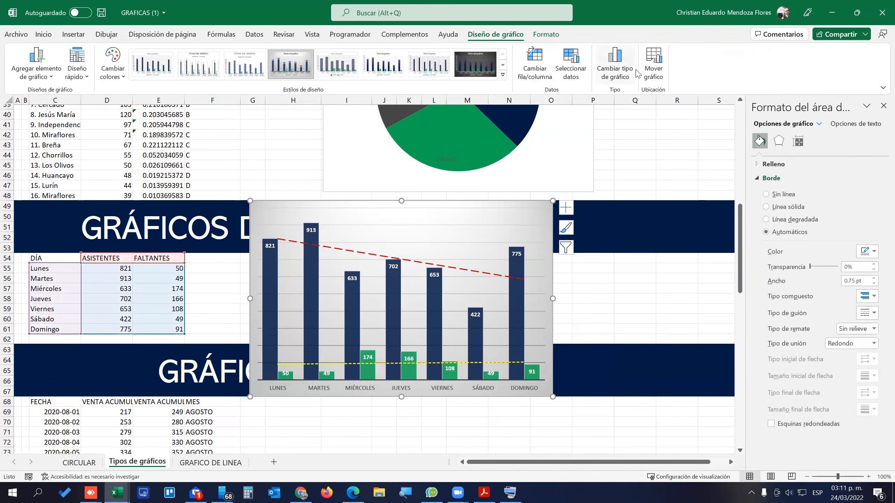
left_click(654, 63)
left_click(398, 210)
left_click(525, 264)
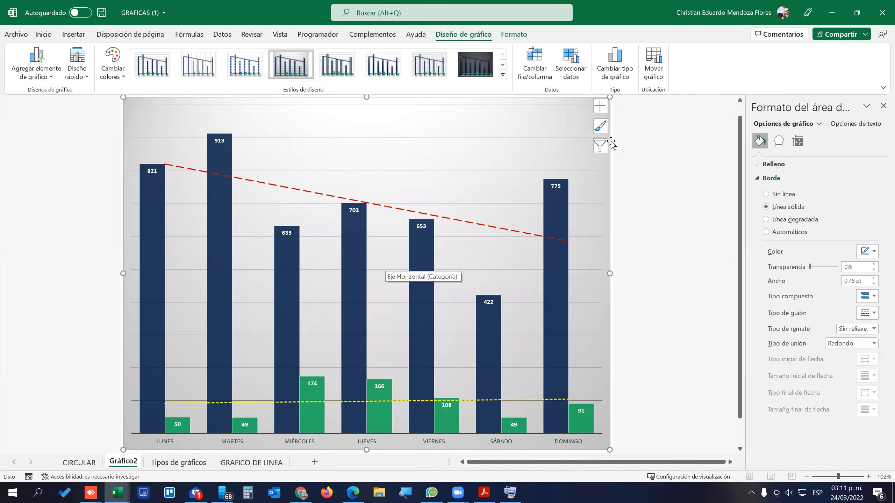
Examine the chart's filter options for the values and names of its series and categories.
left_click(600, 146)
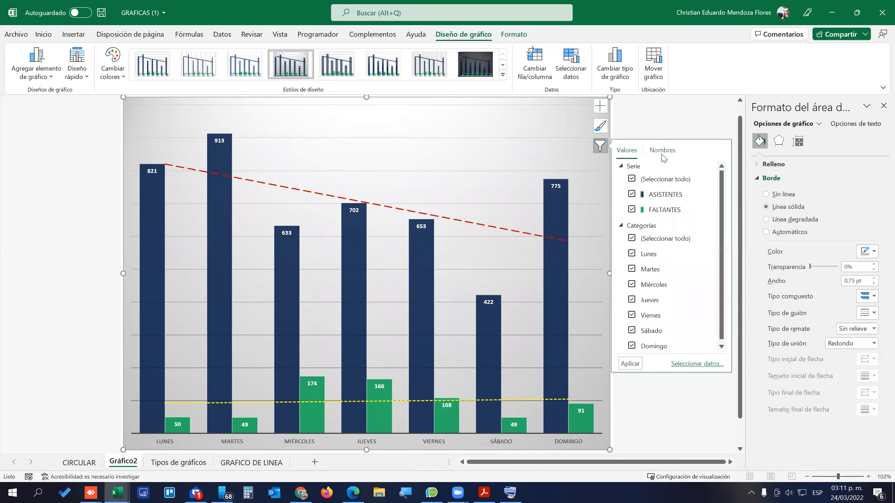
left_click(664, 151)
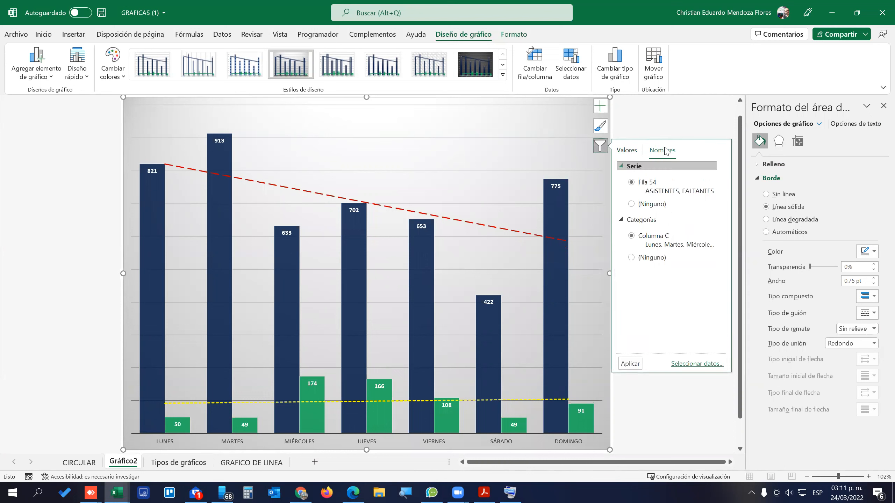
left_click(526, 164)
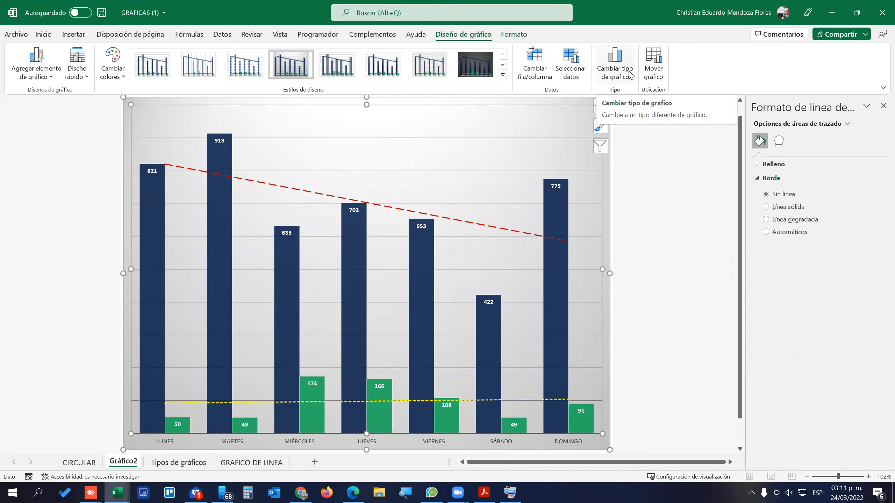
Move the chart back as an object in the Tipos de gráficos sheet, and place it over columns K to Q beside its table.
left_click(655, 67)
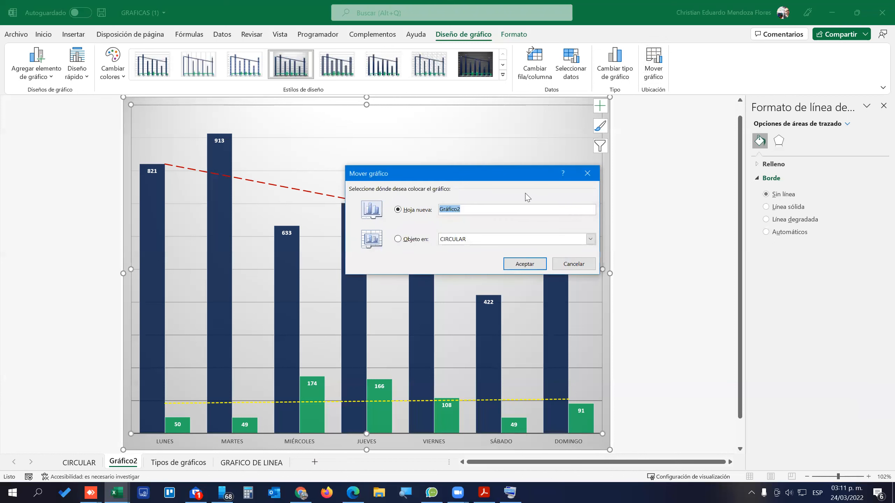
left_click(398, 239)
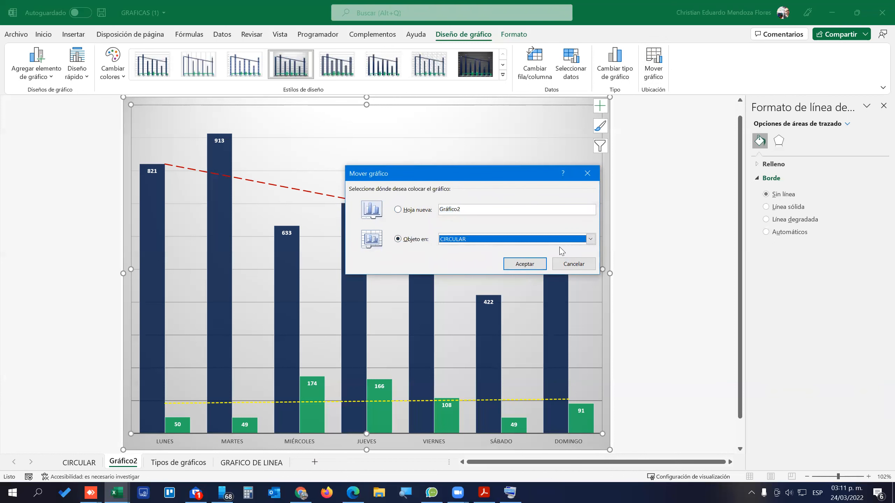
left_click(591, 239)
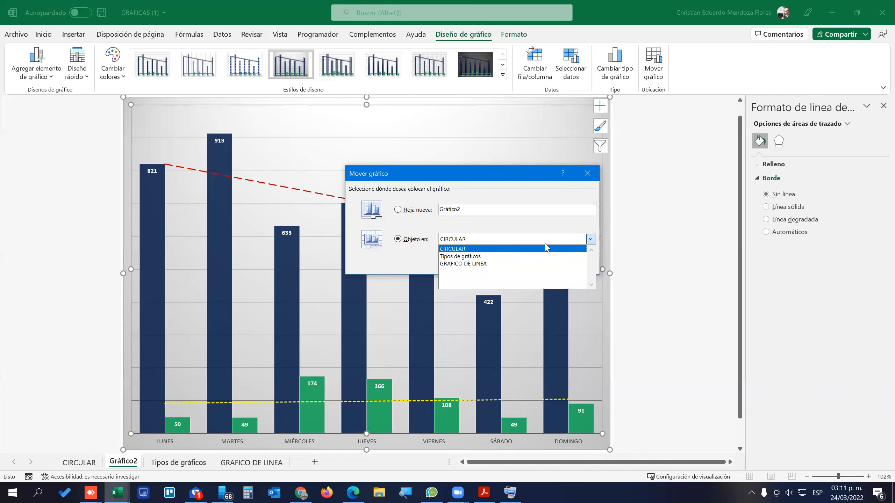
left_click(468, 257)
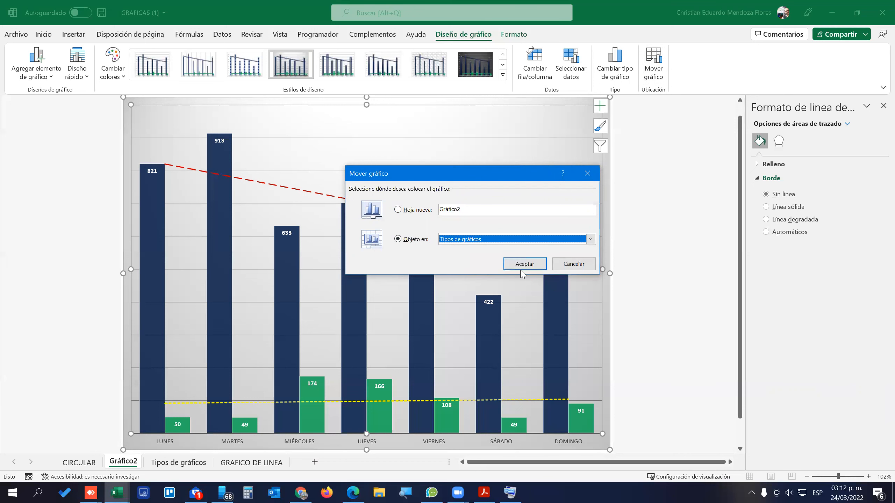
left_click(525, 264)
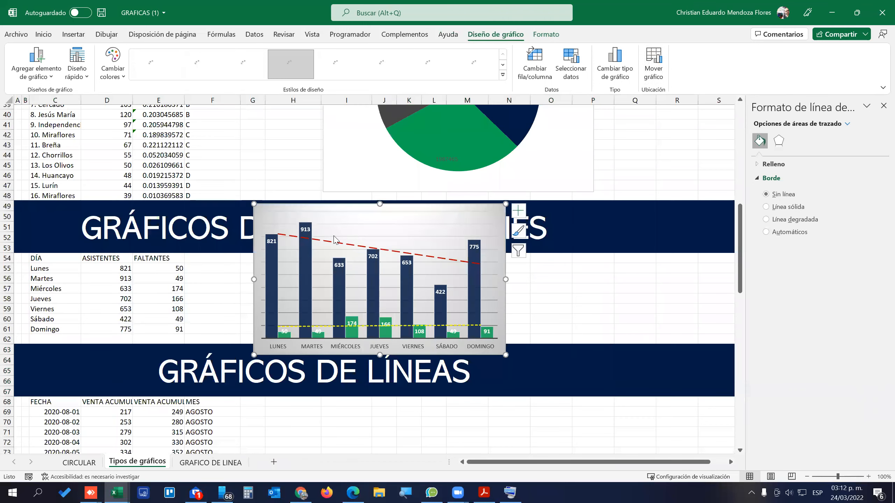
left_click_drag(312, 208, 447, 205)
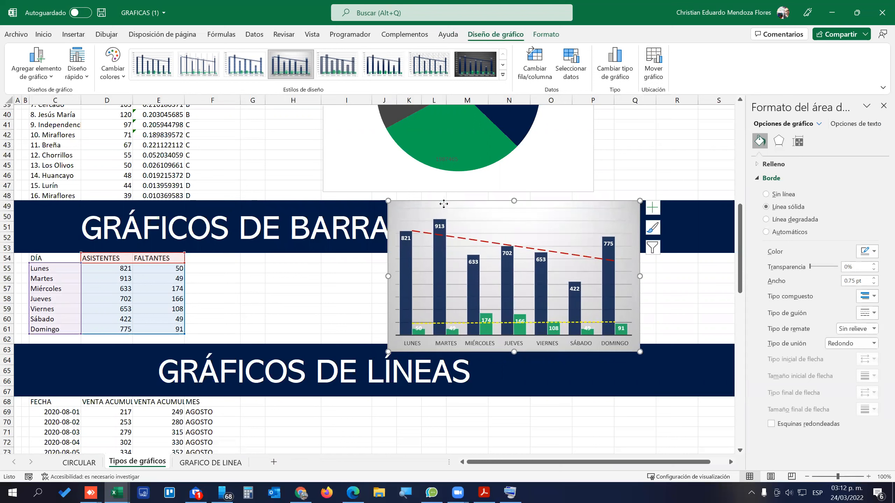
Check which cells of the weekday table the column chart takes its data from.
left_click(97, 268)
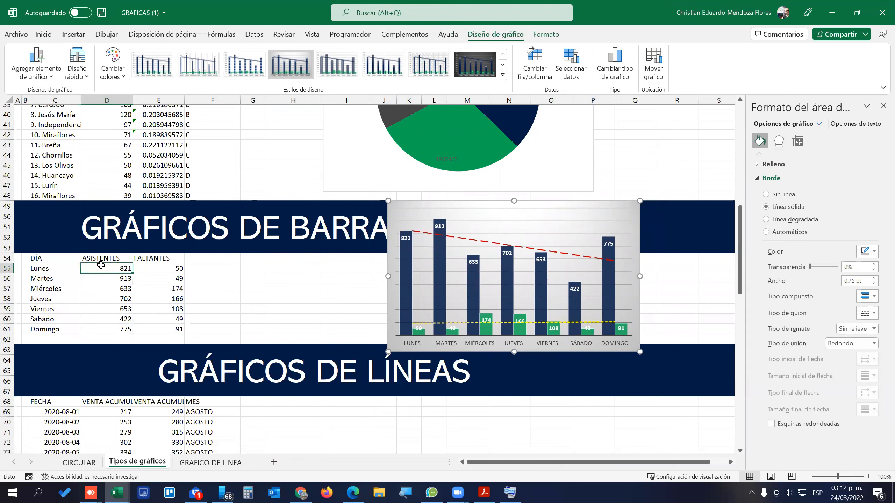
left_click(433, 208)
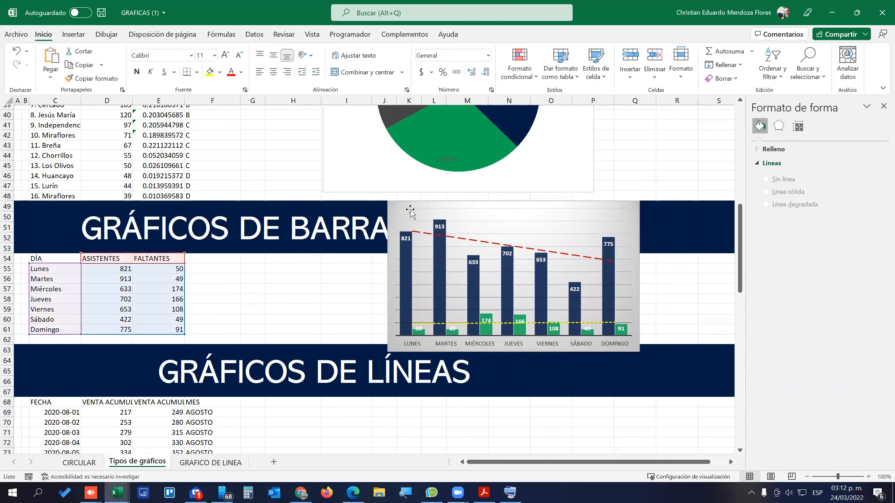
left_click(432, 204)
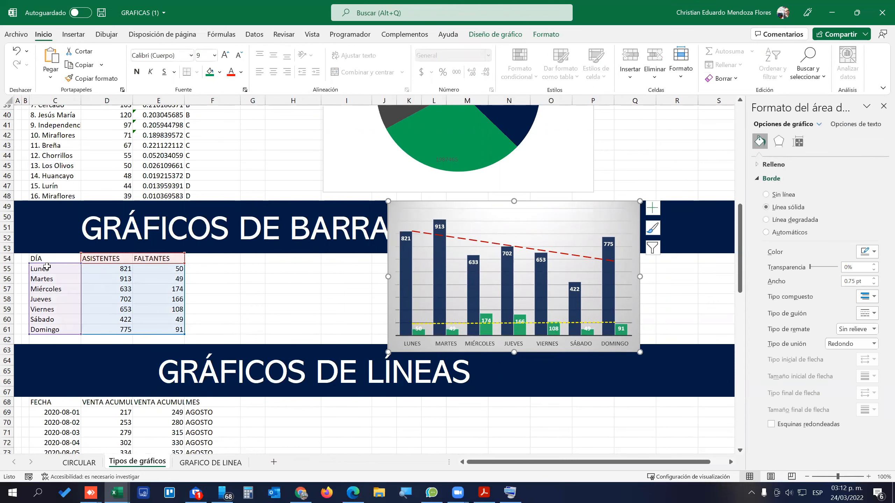
left_click(92, 289)
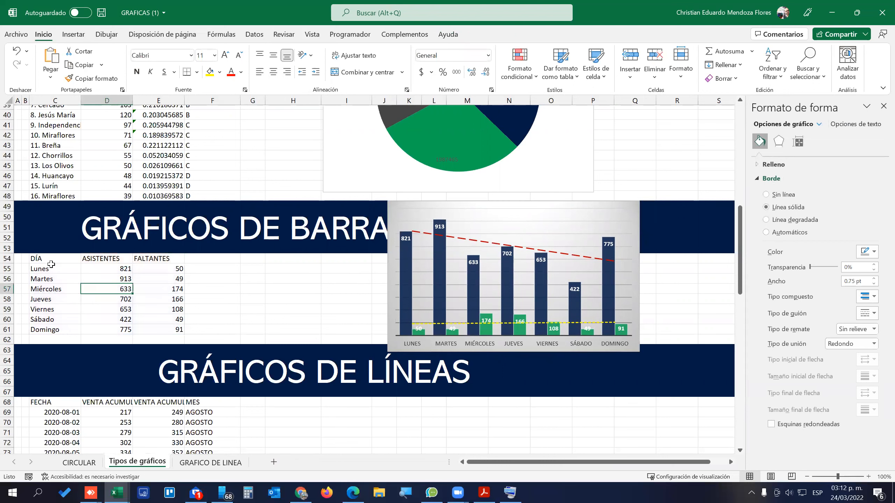
Convert the weekday range C54:E61 into a table with headers.
left_click(53, 258)
left_click_drag(53, 258, 180, 330)
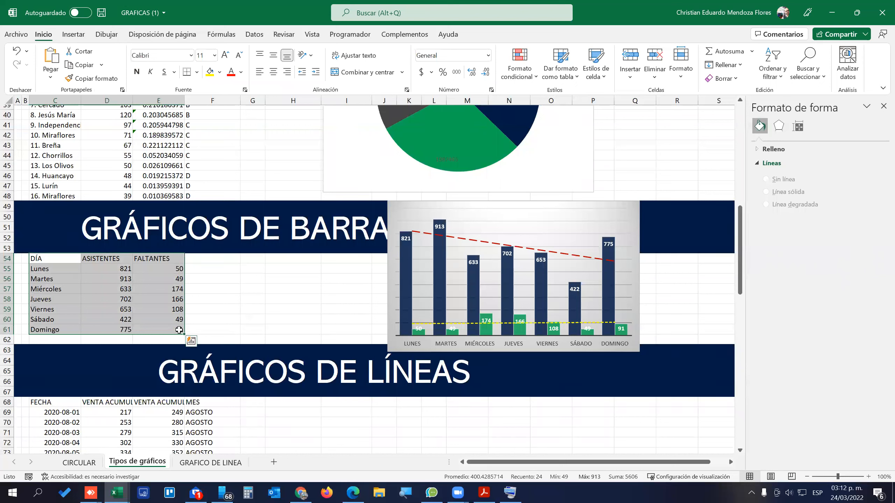
left_click(71, 36)
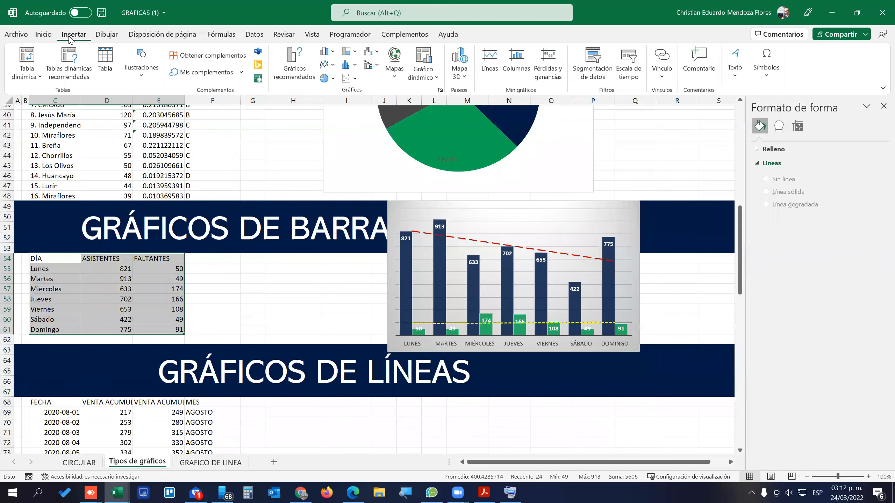
left_click(105, 64)
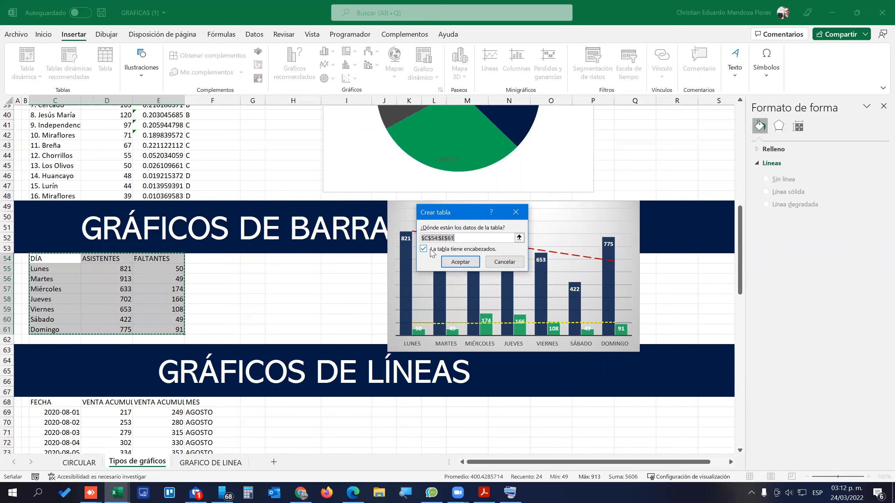
left_click(457, 264)
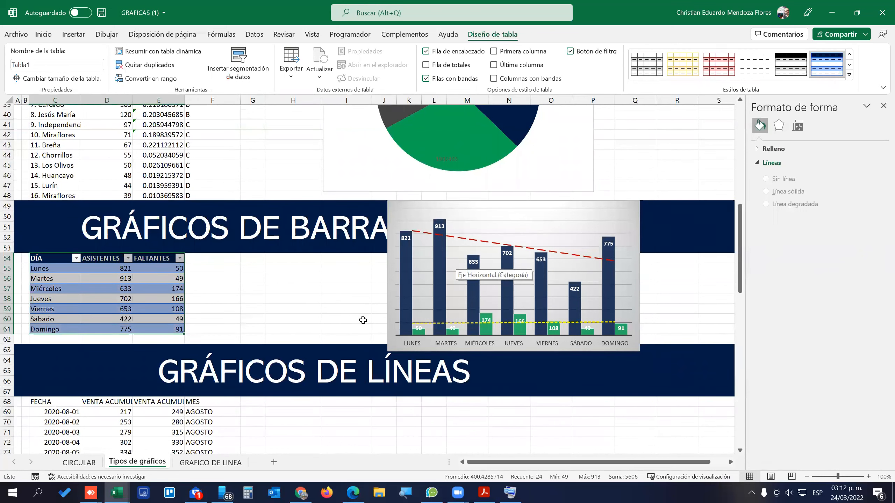
left_click(110, 272)
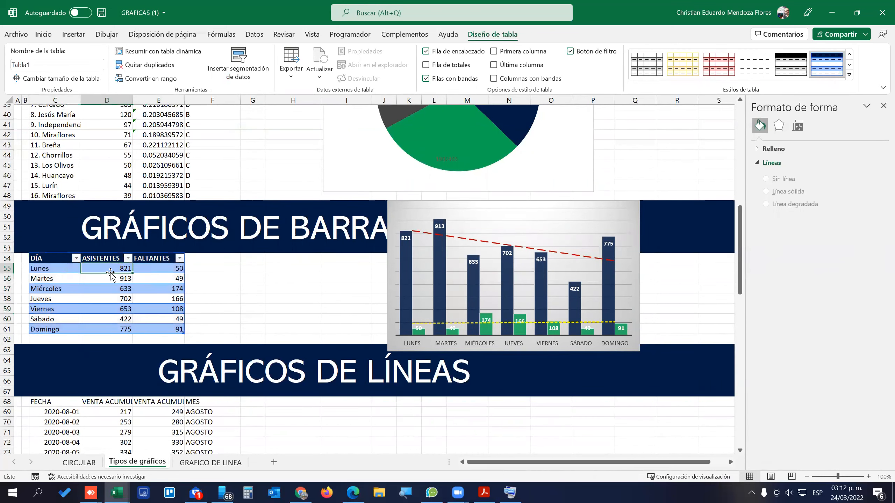
Sort the weekday table by FALTANTES from smallest to largest, and re-sort it from largest to smallest.
left_click(179, 259)
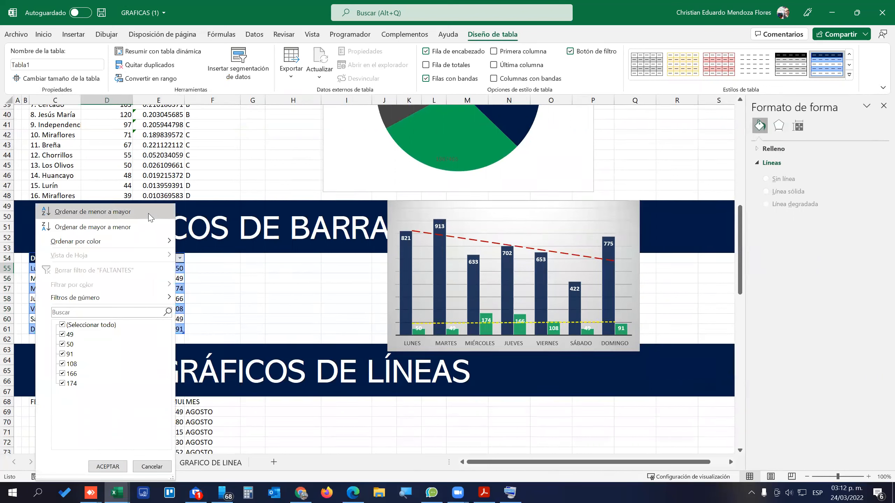
left_click(92, 211)
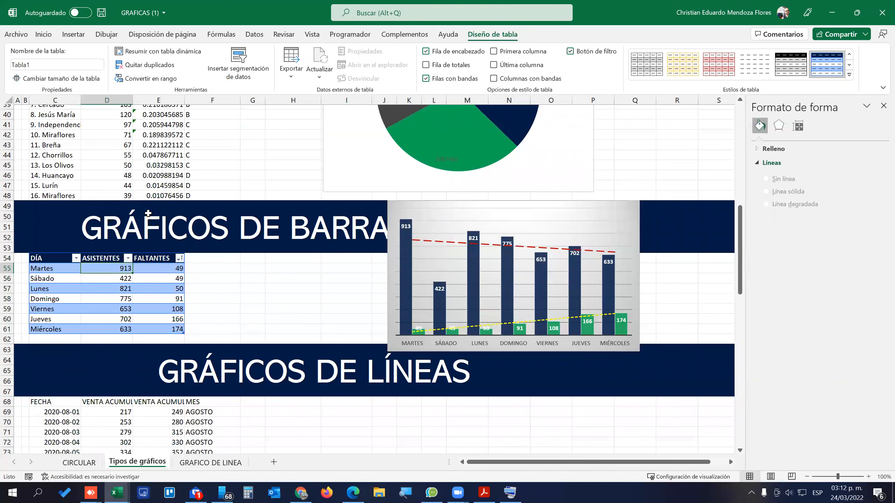
left_click(180, 259)
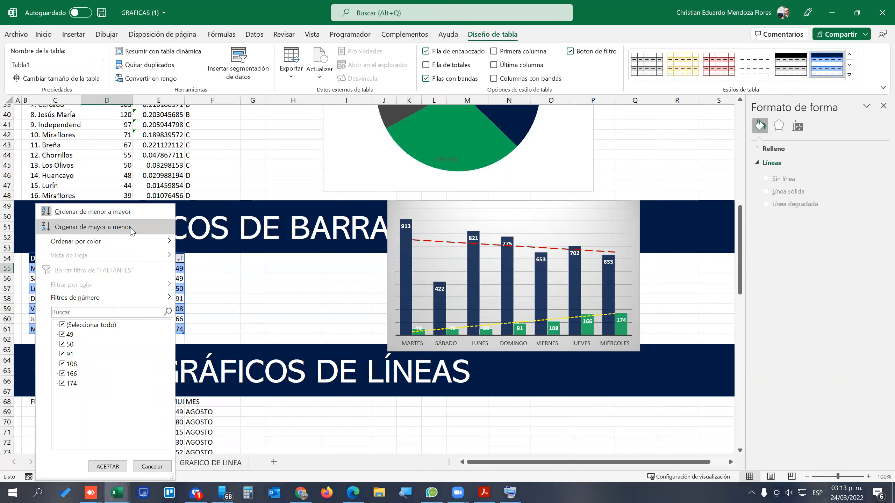
left_click(140, 229)
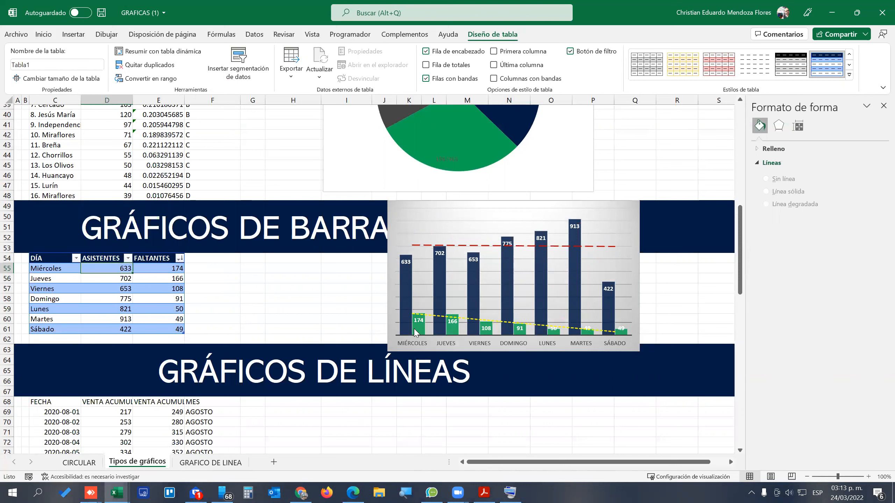
mouse_move(419, 332)
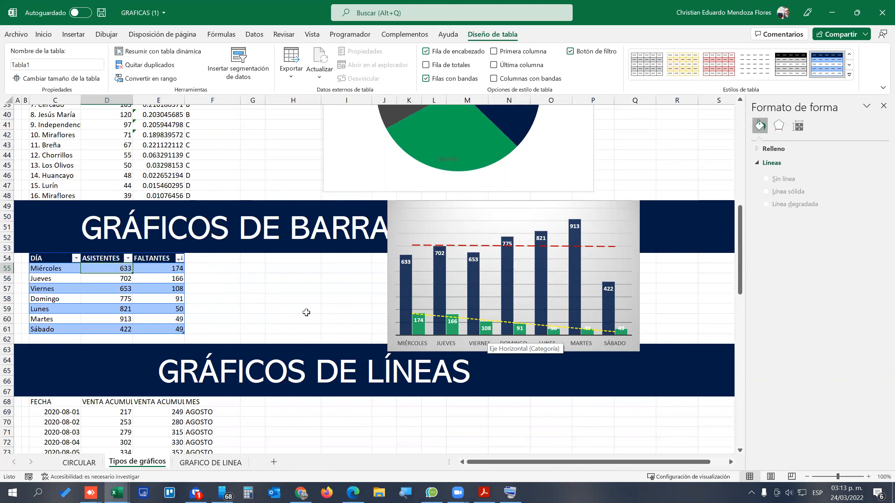
Sort the weekday table by ASISTENTES in ascending order, and reverse it to descending order.
left_click(127, 257)
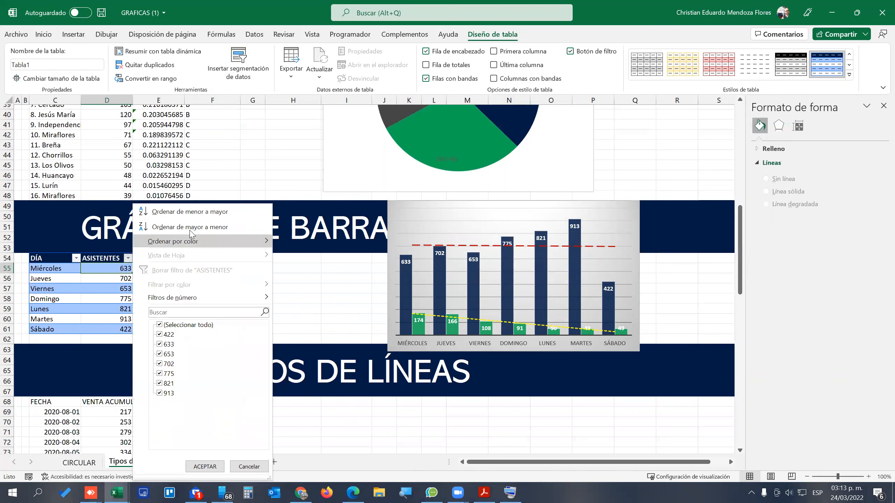
left_click(220, 213)
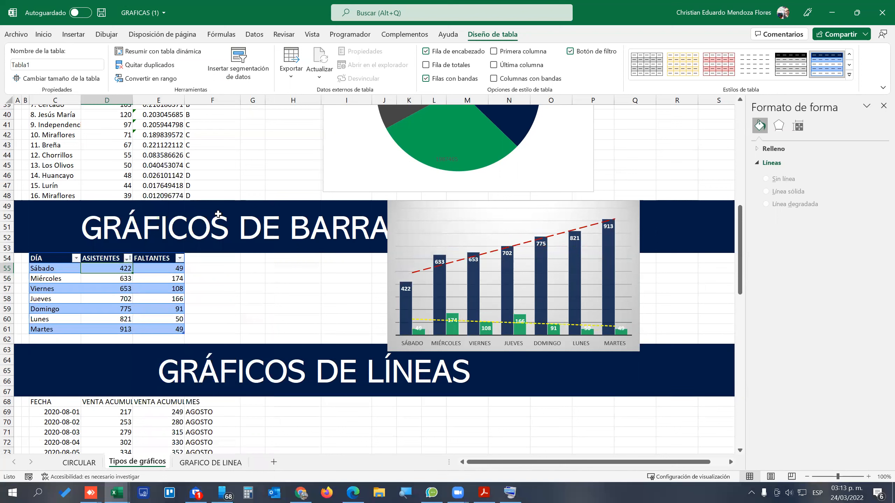
left_click(129, 260)
left_click(182, 226)
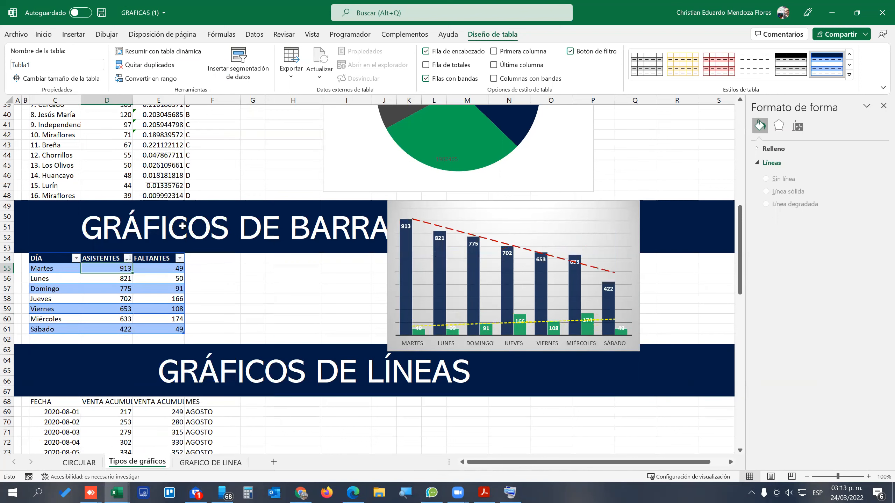
Sort the weekday table by DÍA from A to Z, and reverse it to Z to A.
left_click(76, 258)
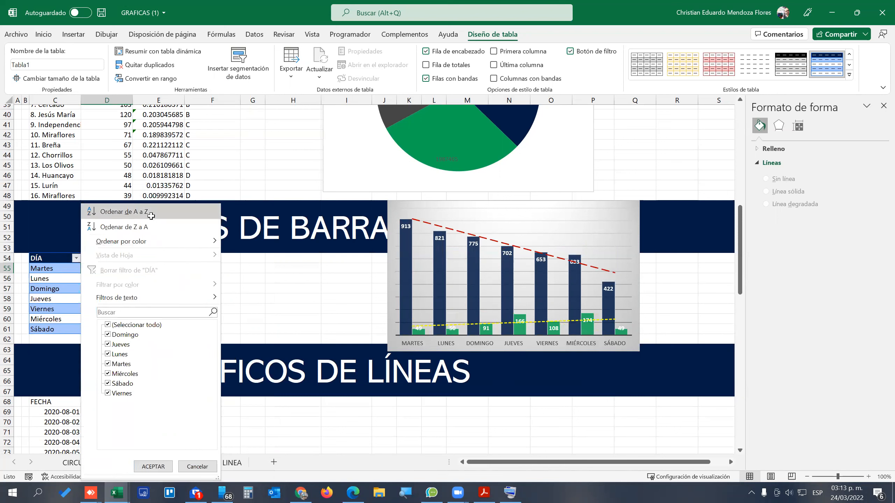
left_click(152, 212)
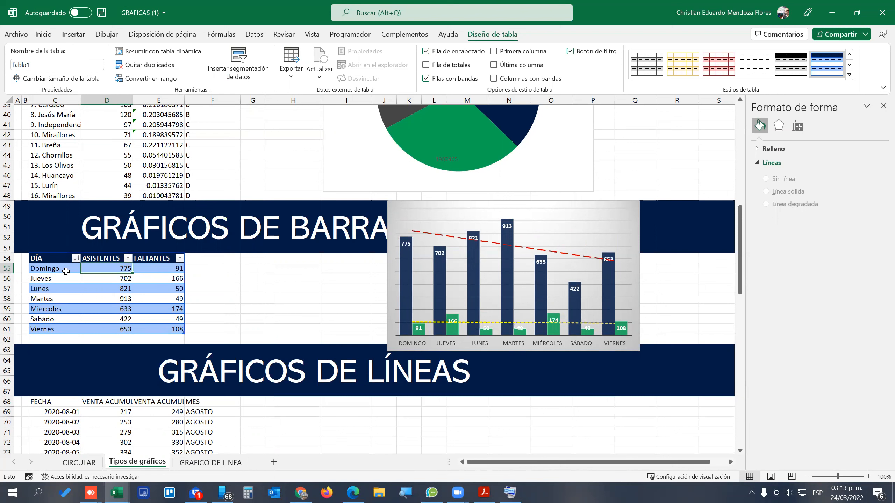
left_click(76, 258)
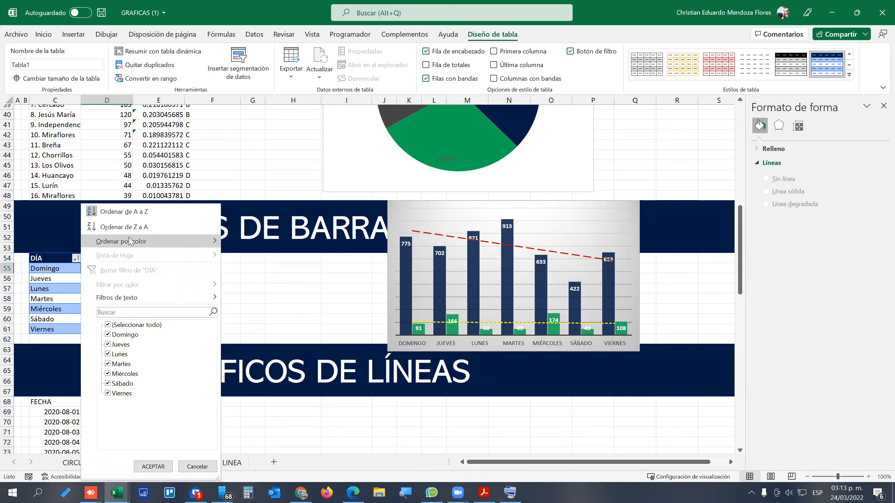
left_click(137, 229)
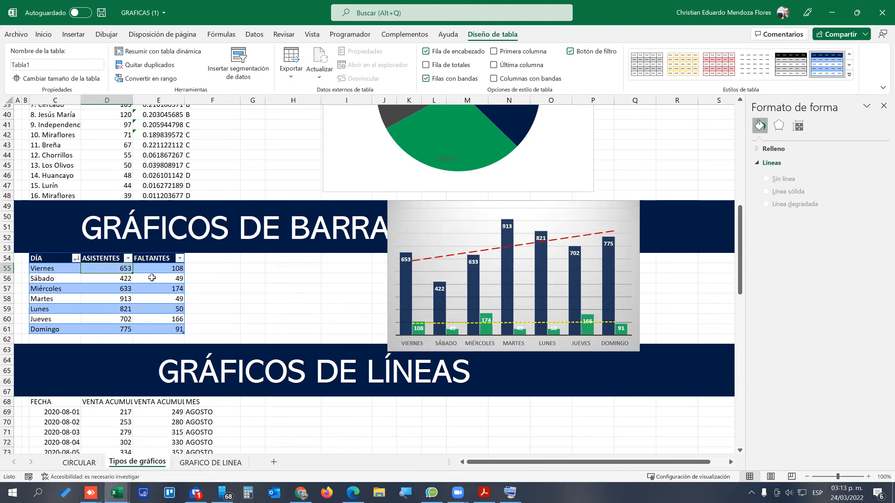
Filter the DÍA column to Jueves, Lunes and Martes only, and clear that filter again.
left_click(77, 259)
left_click(107, 324)
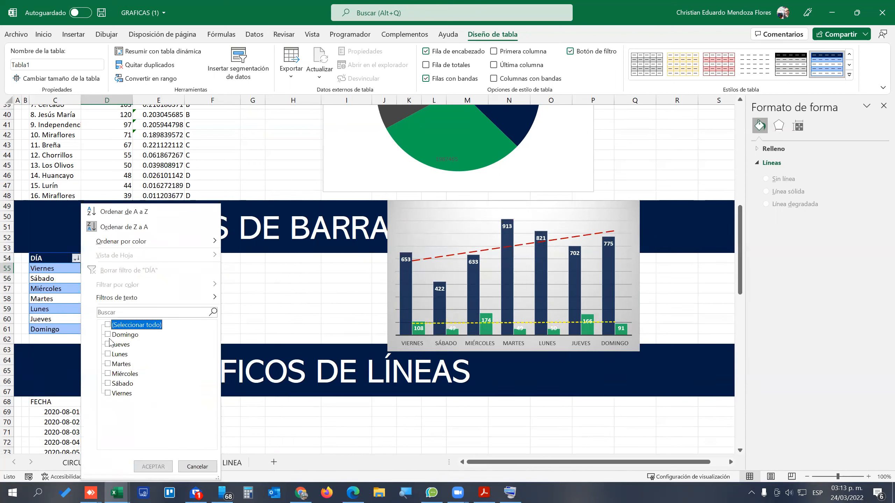
left_click(107, 344)
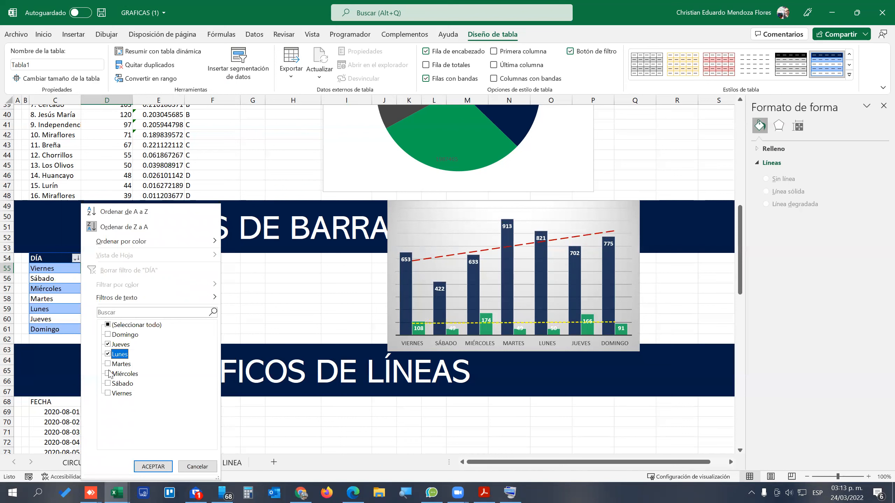
left_click(109, 364)
left_click(147, 467)
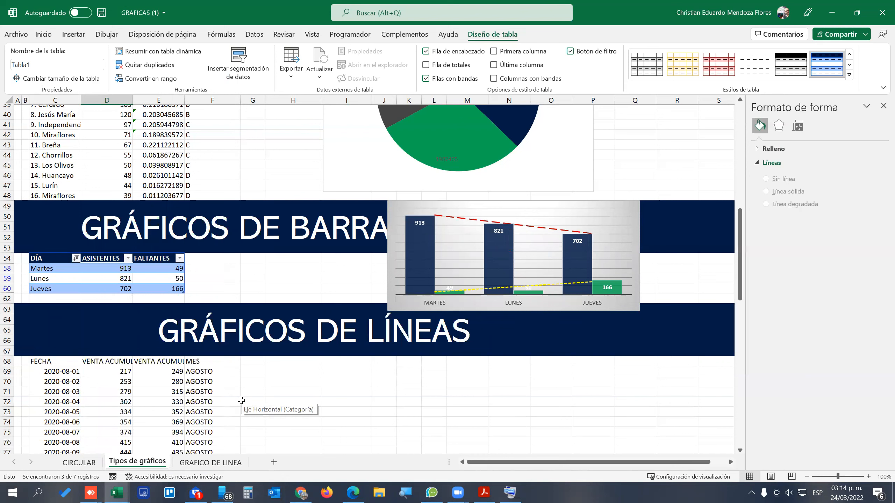
left_click(75, 258)
left_click(138, 270)
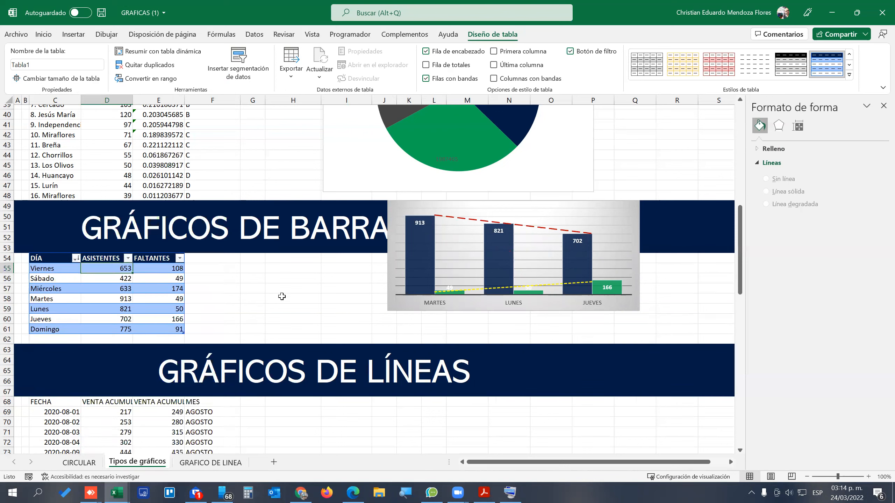
Move the two-series column chart to a new chart sheet of its own.
left_click(451, 207)
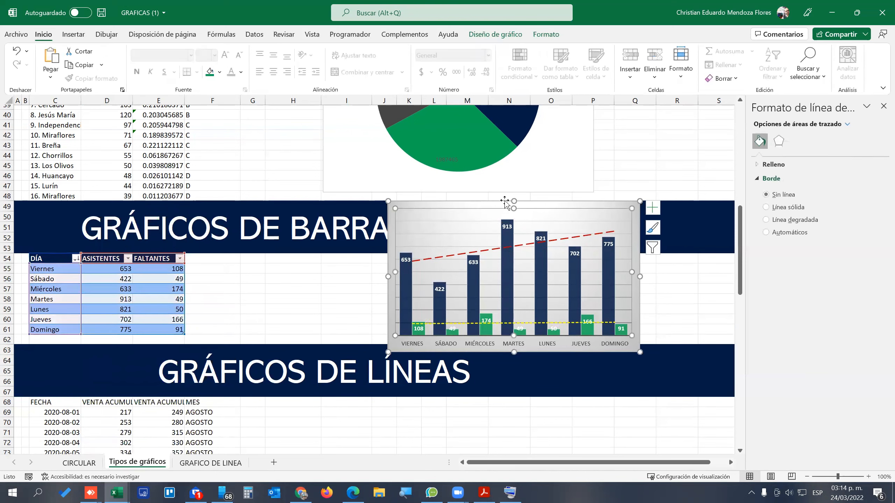
left_click(542, 207)
left_click(495, 34)
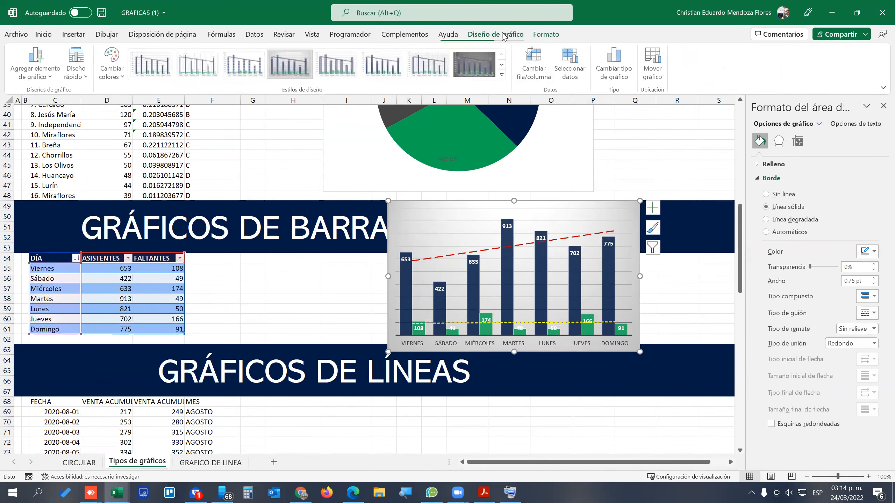
left_click(652, 70)
left_click(419, 212)
left_click(525, 264)
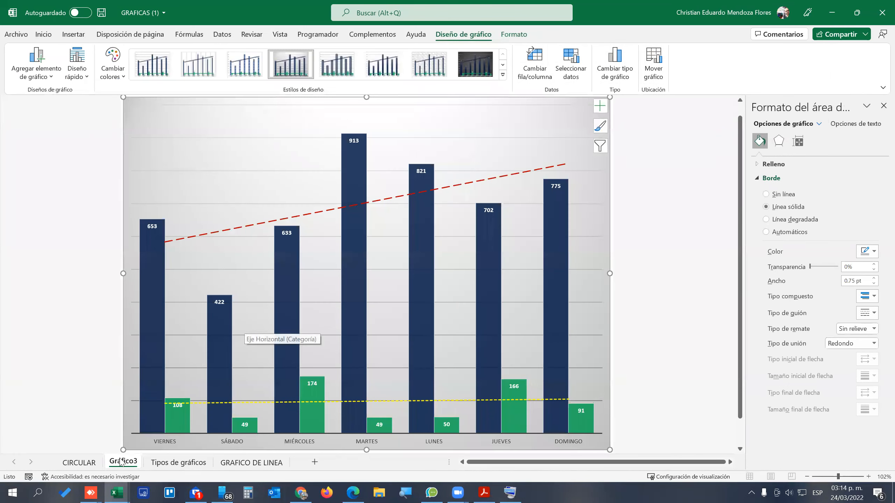
Sort the weekday table in the Tipos de gráficos sheet by FALTANTES from largest to smallest.
left_click(179, 462)
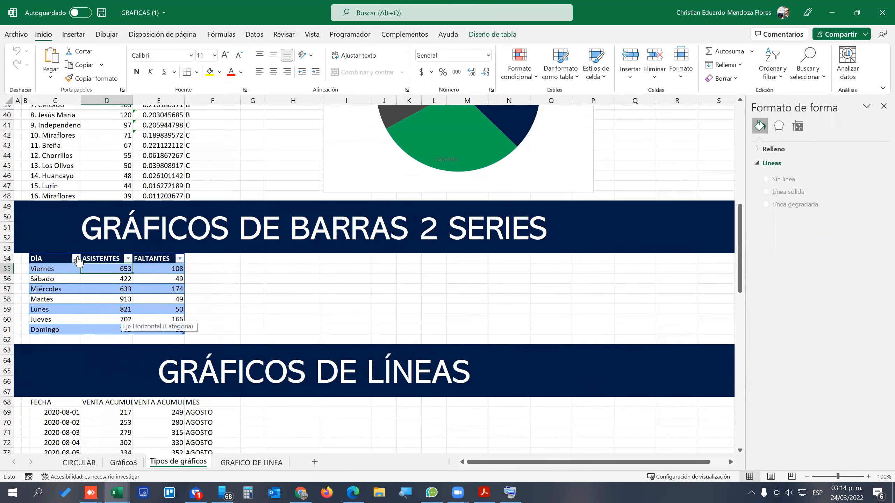
left_click(179, 259)
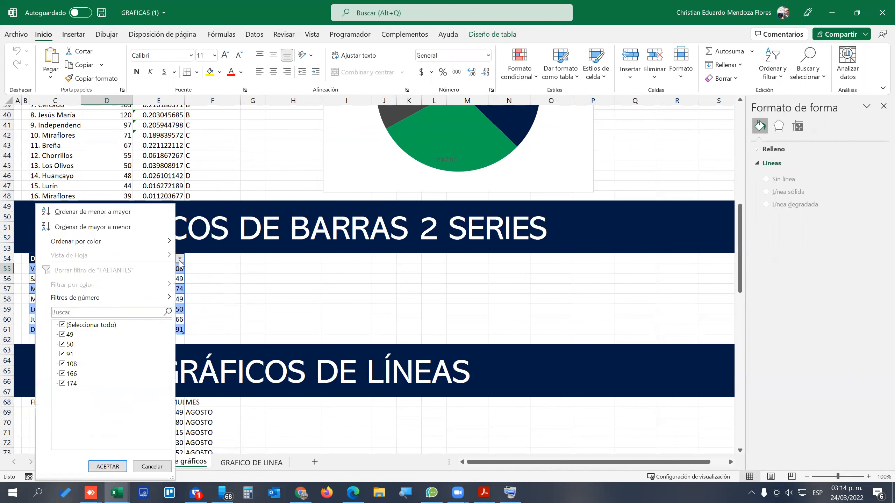
left_click(135, 232)
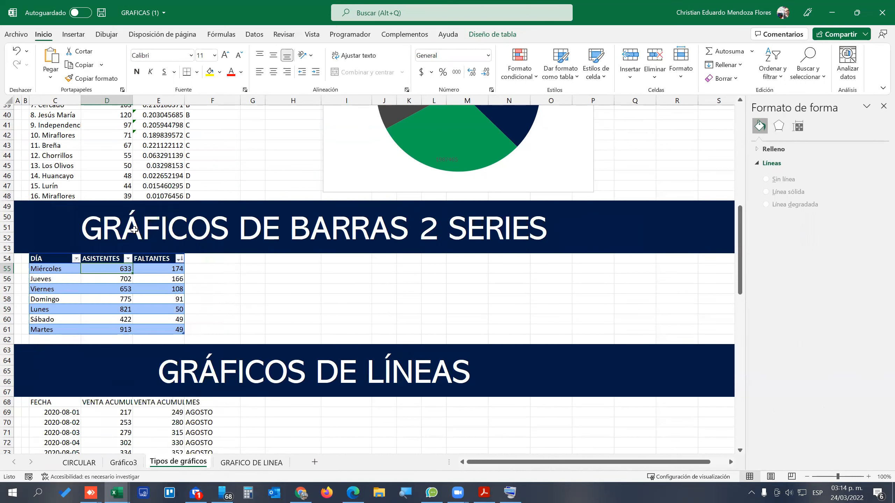
Filter Domingo, Lunes, Martes and Sábado out of the DÍA column, and check the chart on its separate sheet.
left_click(76, 259)
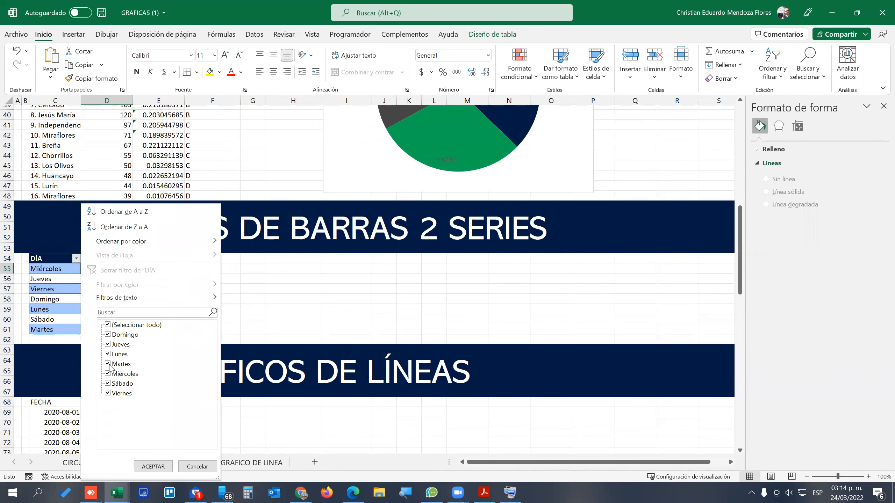
left_click(107, 336)
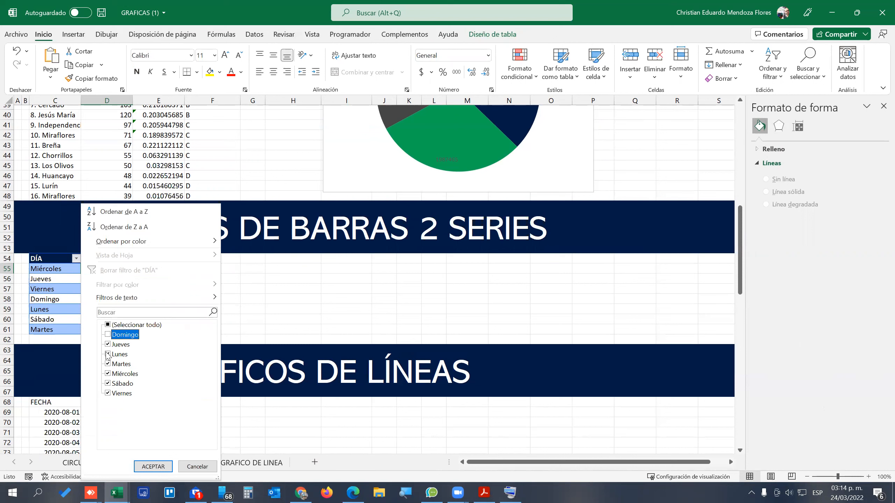
left_click(108, 354)
left_click(107, 385)
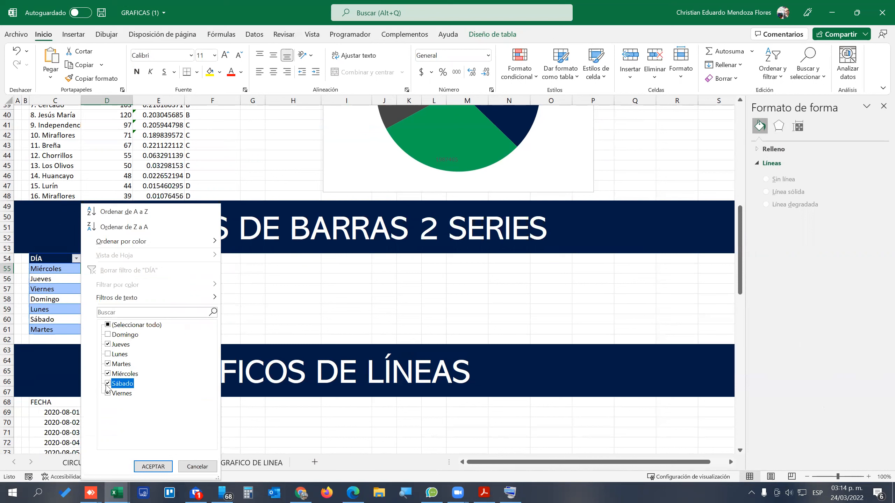
left_click(108, 365)
left_click(153, 467)
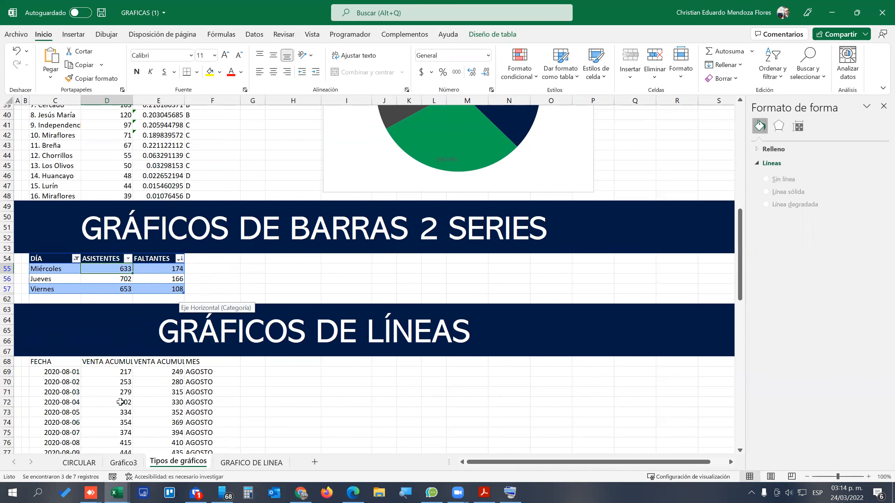
left_click(124, 462)
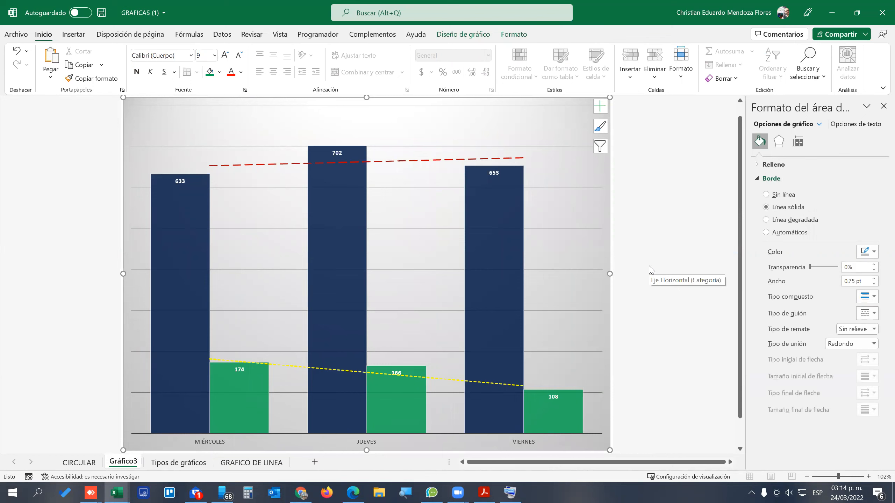
Clear the DÍA filter of the weekday table in Tipos de gráficos, and check the chart on the Gráfico3 sheet.
left_click(166, 462)
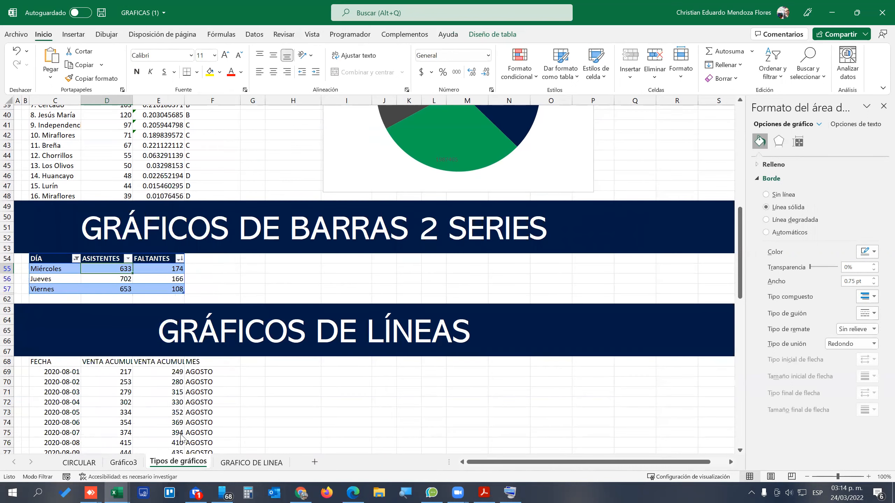
left_click(76, 259)
left_click(129, 270)
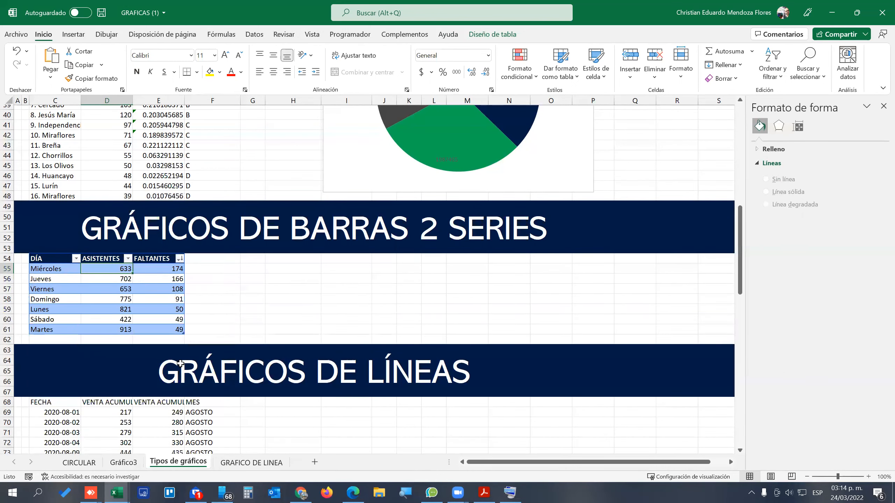
left_click(306, 285)
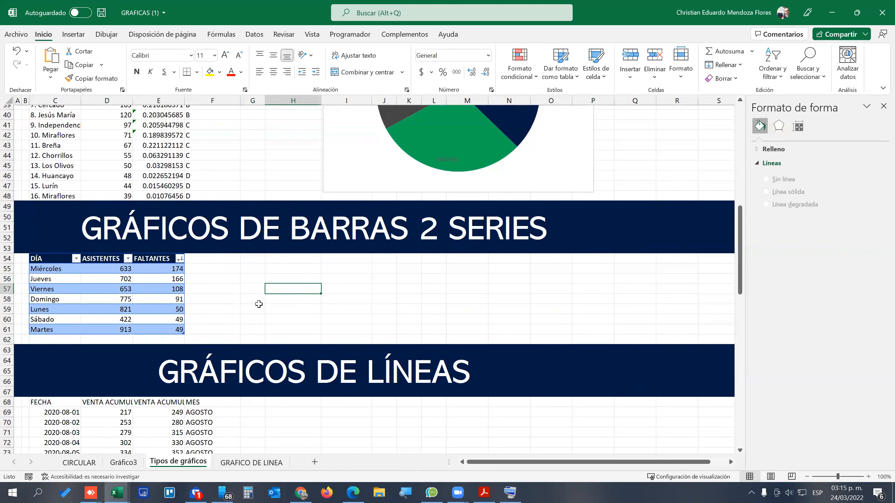
left_click(124, 462)
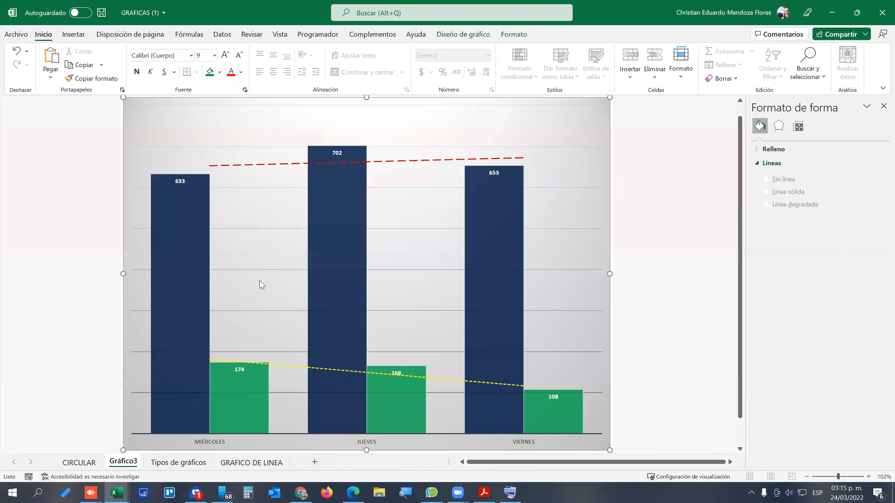
left_click(40, 130)
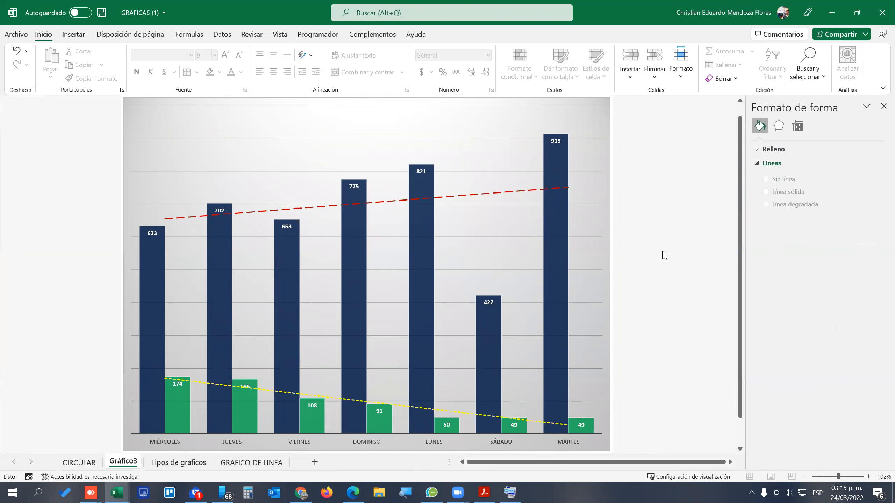
Look over the GRÁFICOS DE LÍNEAS data and the GRAFICO DE LINEA sheet, and return to the Tipos de gráficos sheet.
left_click(165, 465)
scroll(154, 347, "down", 9)
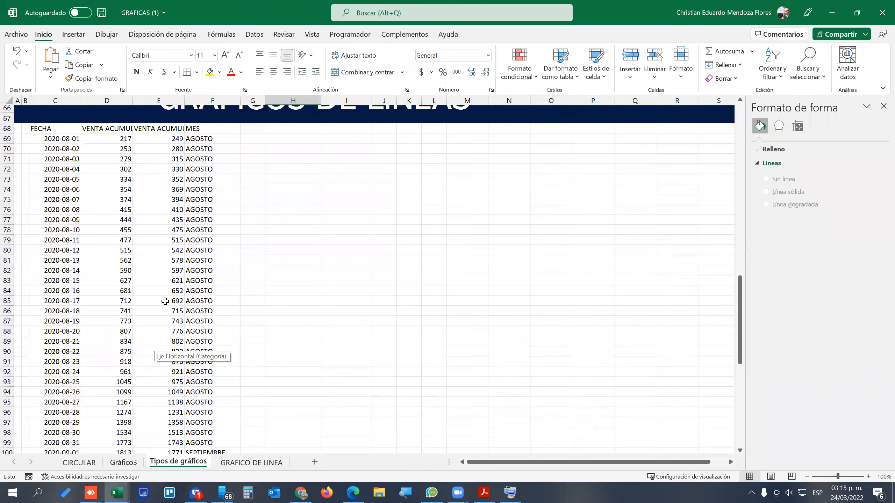
left_click(251, 462)
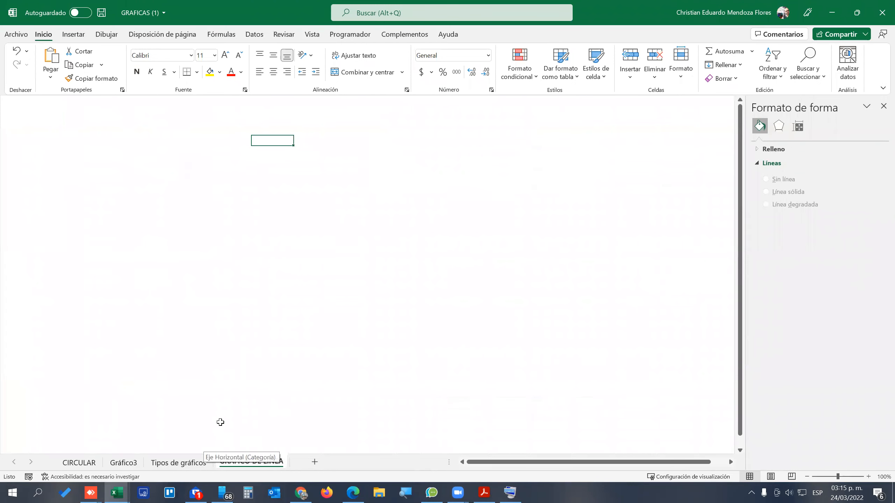
left_click(178, 463)
scroll(167, 268, "up", 10)
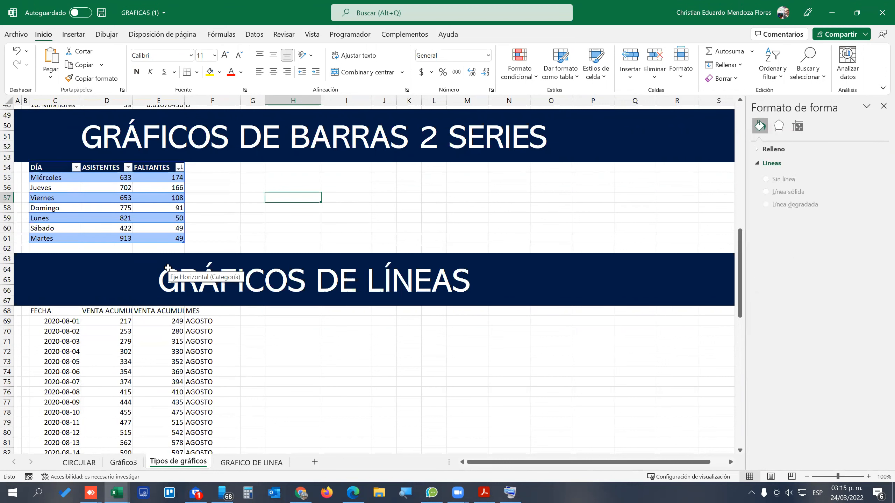
Turn on gridlines, headings and the formula bar for the GRAFICO DE LINEA sheet.
scroll(183, 332, "down", 2)
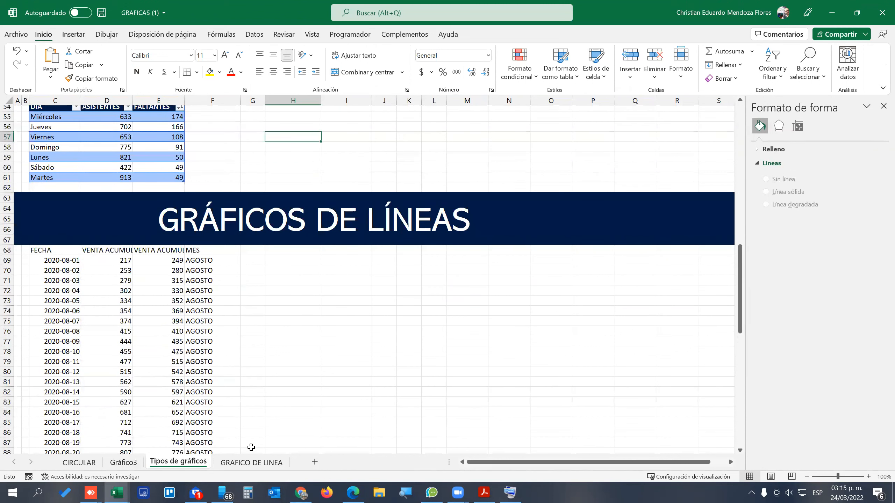
left_click(272, 462)
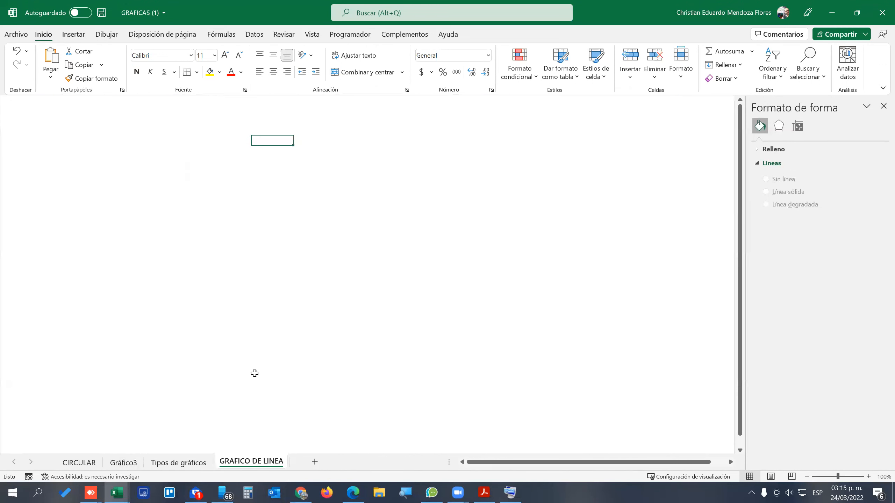
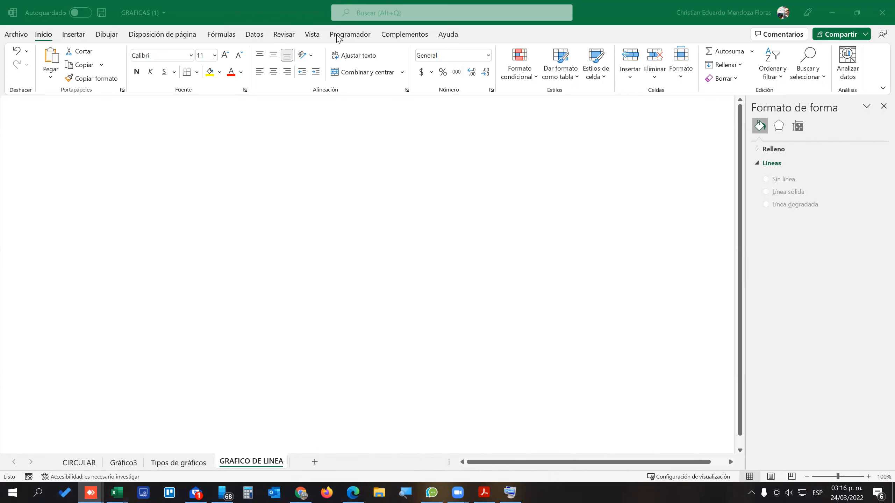
left_click(303, 32)
left_click(305, 34)
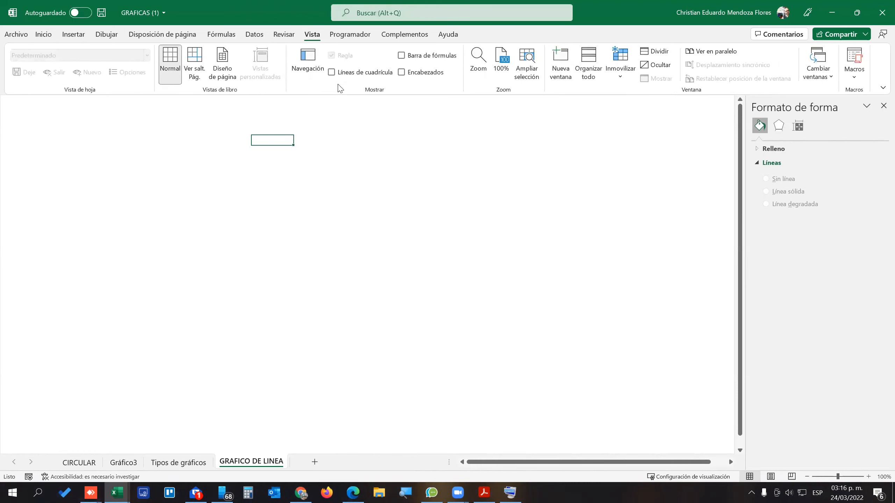
left_click(332, 72)
left_click(401, 72)
left_click(402, 55)
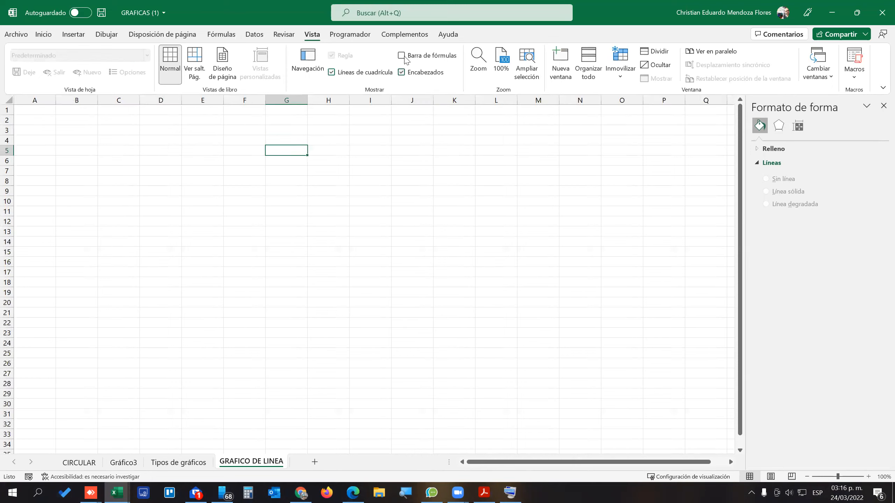
left_click(46, 121)
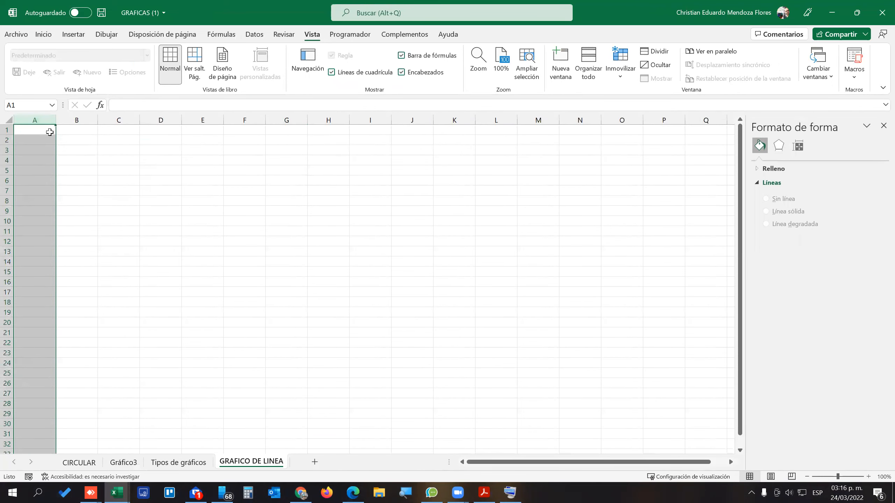
left_click(71, 132)
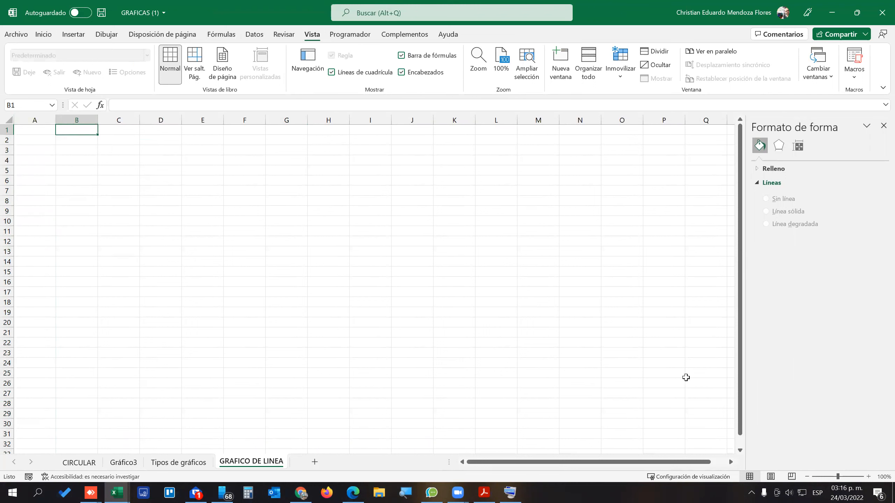
Format the range C68:F131 in Tipos de gráficos as a table with headers, using the dark style with a green header and blue bands.
left_click(193, 465)
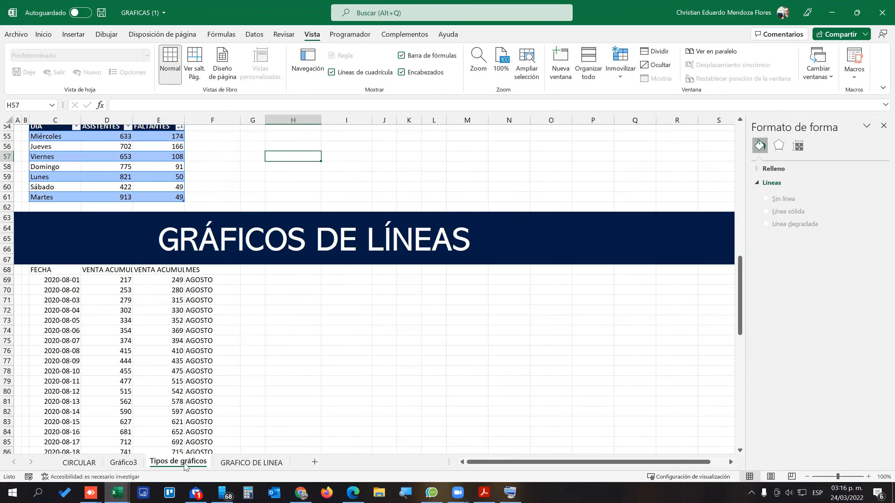
scroll(49, 282, "down", 3)
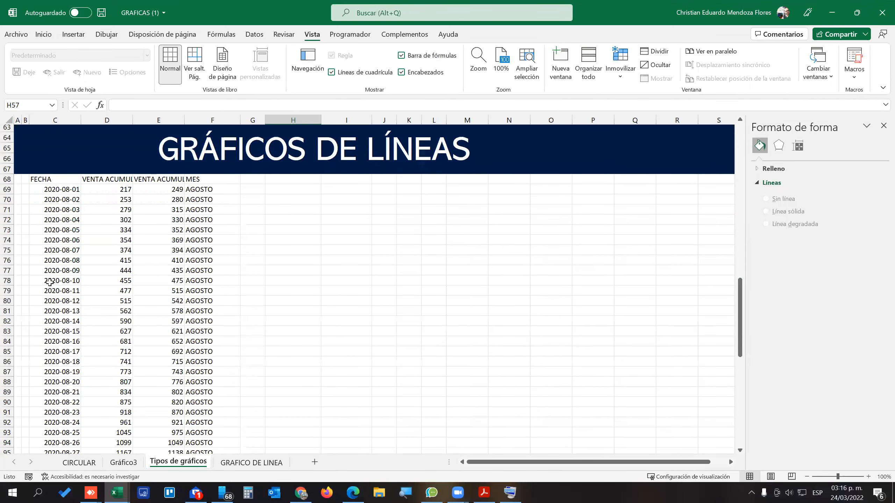
left_click(46, 178)
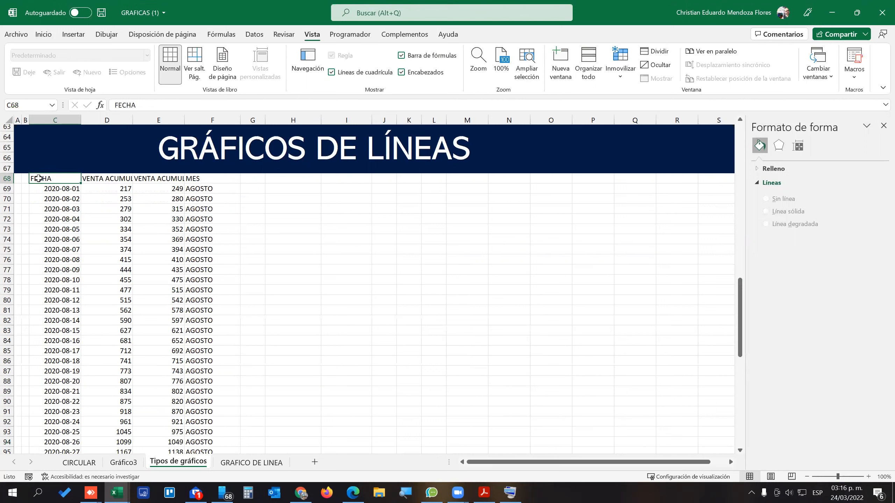
key("ctrl+shift+Down")
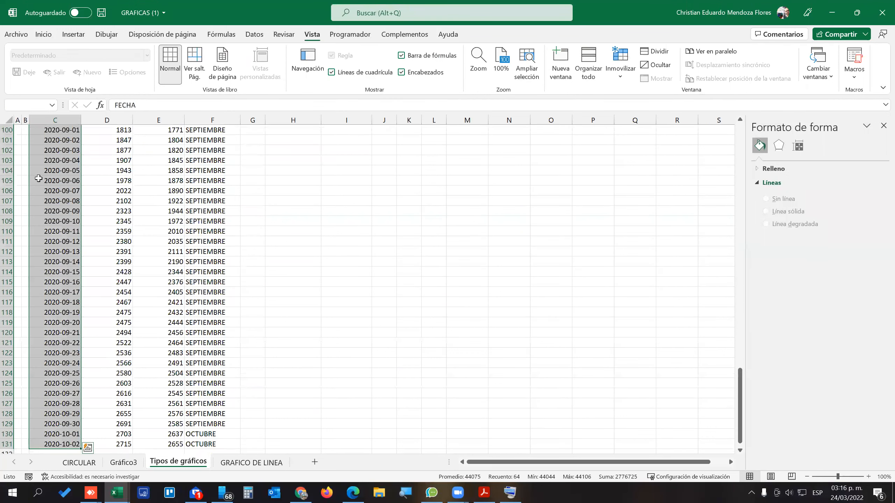
key("ctrl+shift+Right")
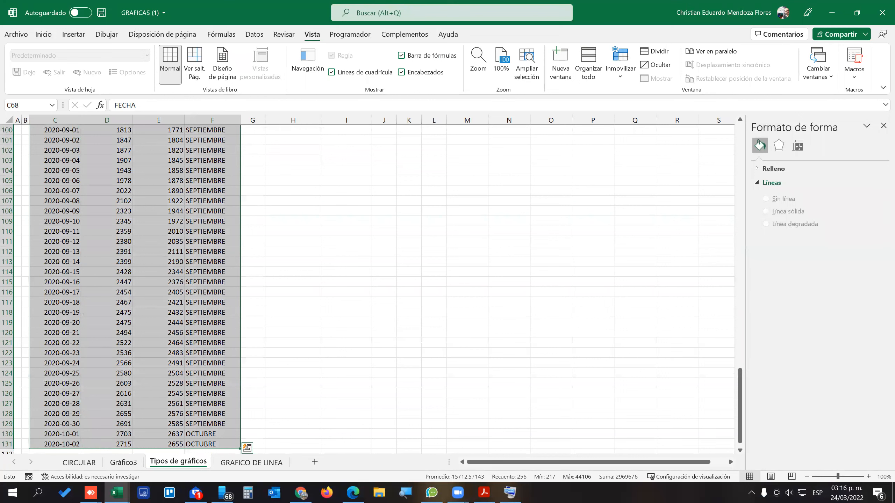
key("alt+Tab")
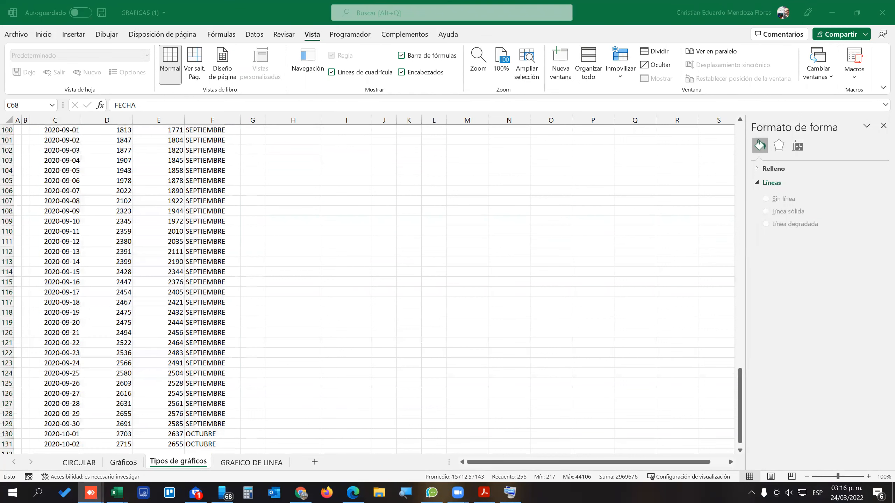
scroll(110, 194, "up", 9)
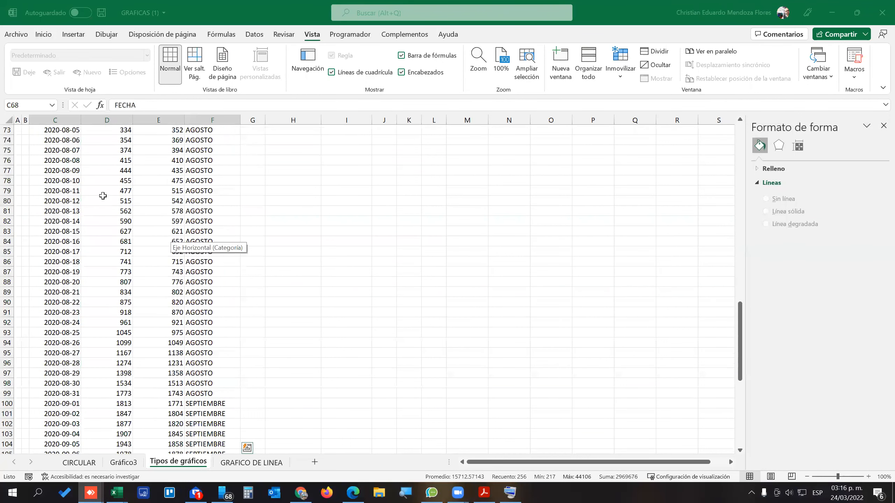
key("alt+Tab")
scroll(88, 192, "up", 6)
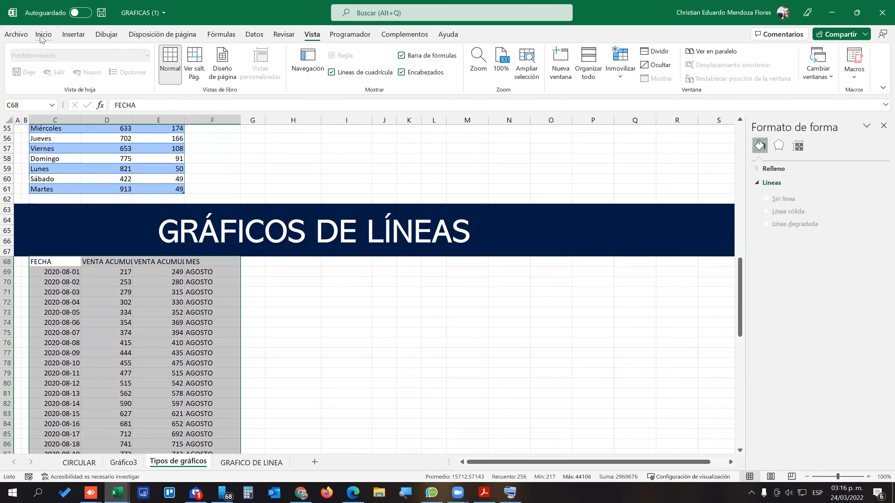
left_click(73, 37)
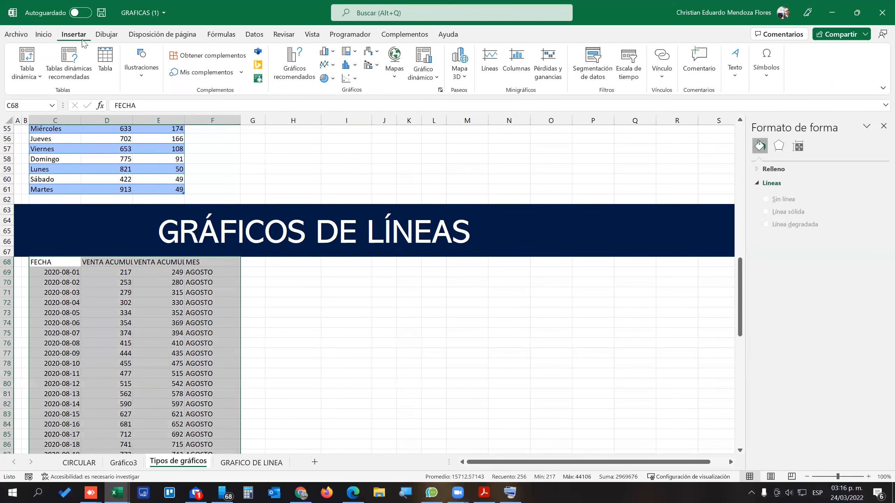
left_click(43, 34)
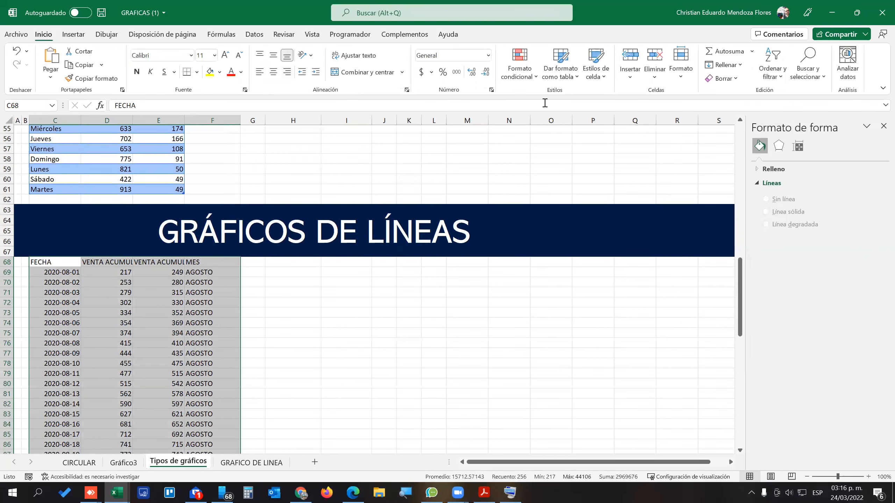
left_click(565, 78)
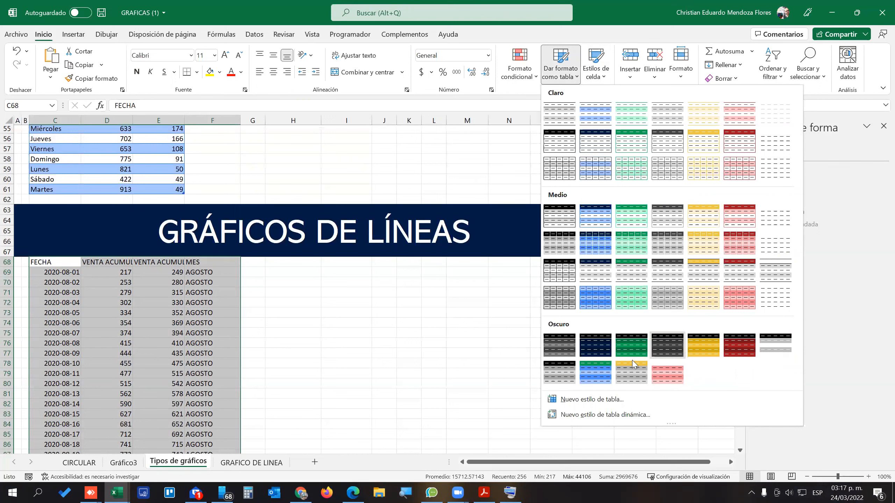
left_click(596, 372)
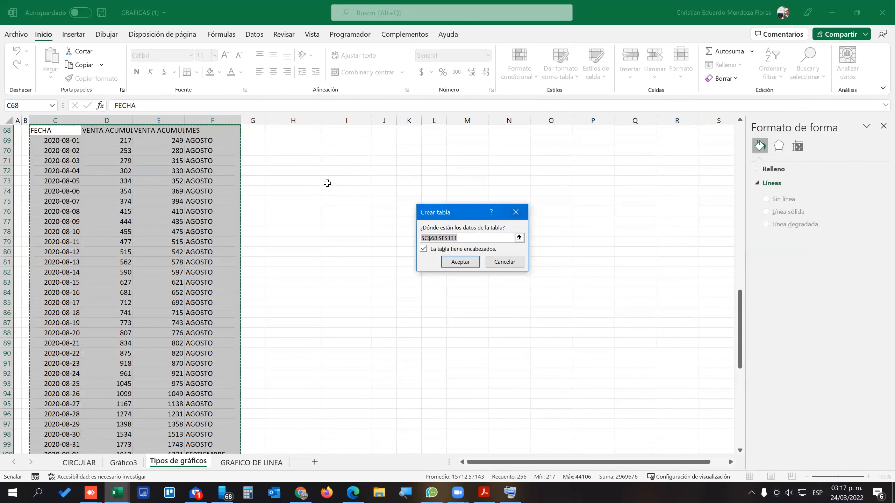
left_click(458, 262)
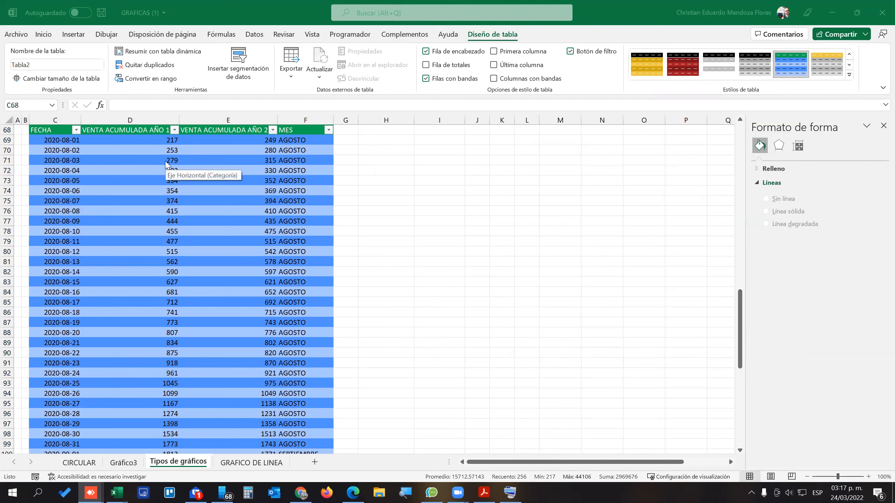
Look over the table under GRÁFICOS DE LÍNEAS, checking cells in the FECHA, VENTA ACUMULADA and MES columns.
left_click(58, 141)
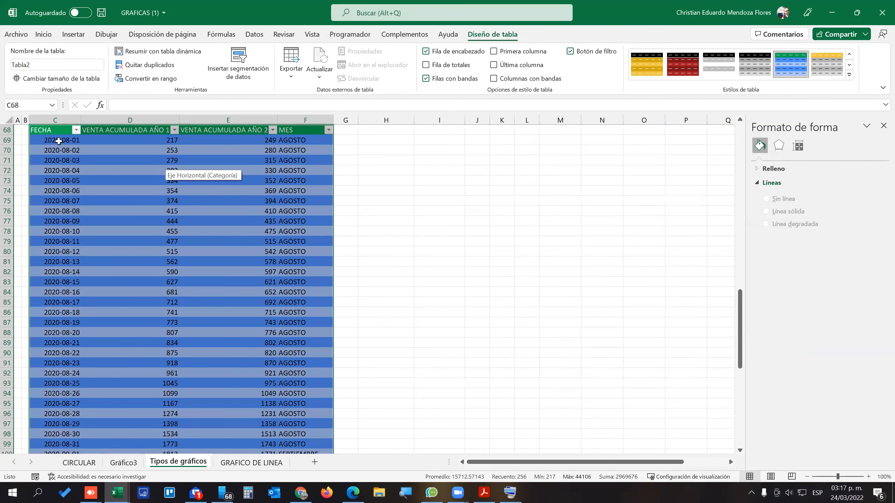
scroll(176, 232, "up", 4)
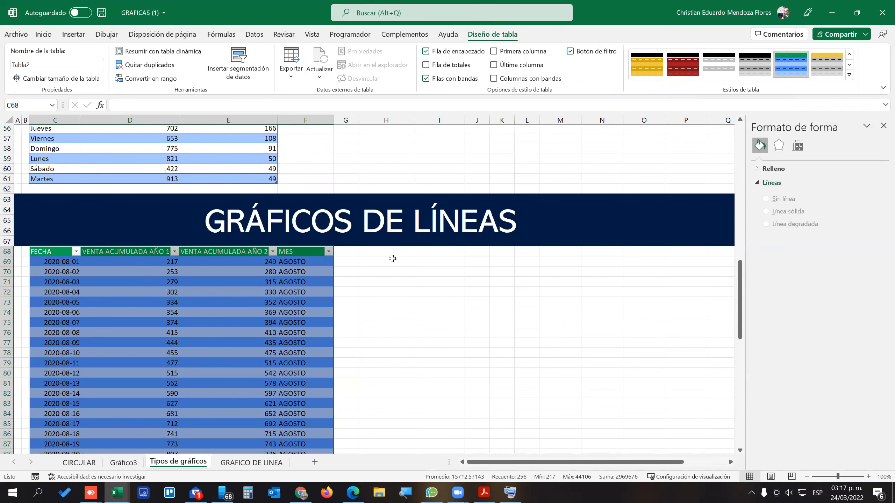
scroll(377, 307, "down", 3)
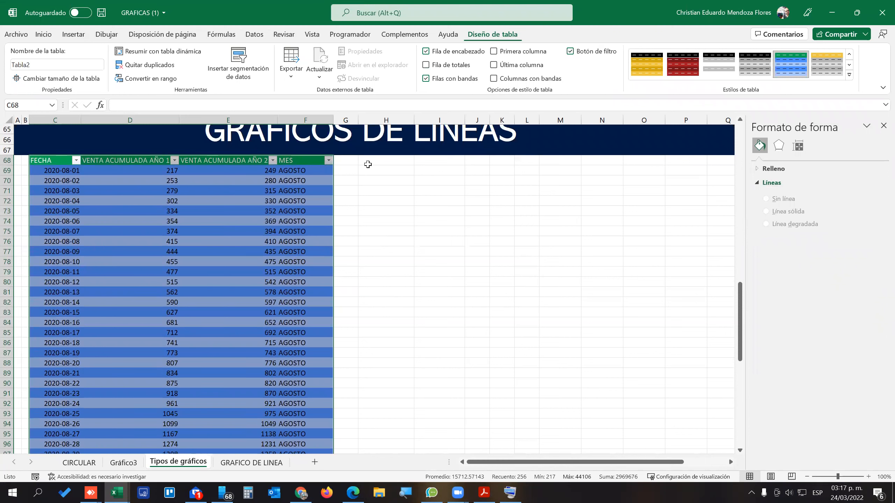
left_click(101, 233)
left_click(52, 162)
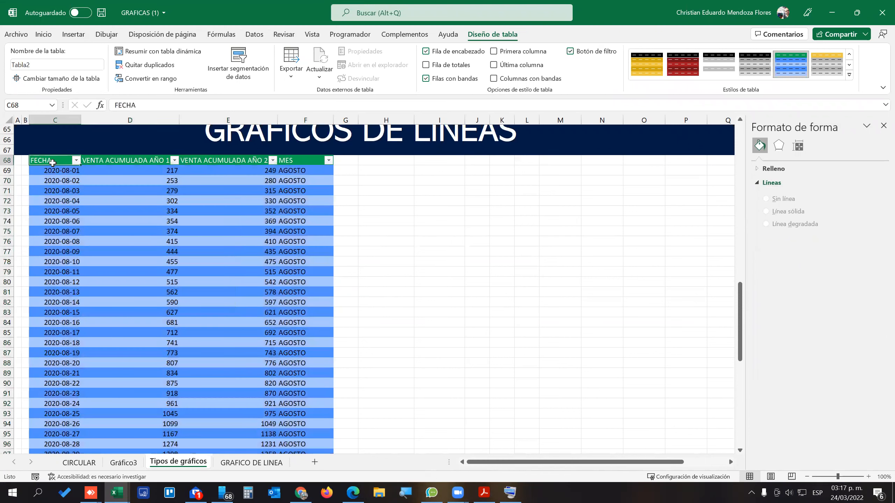
left_click(260, 219)
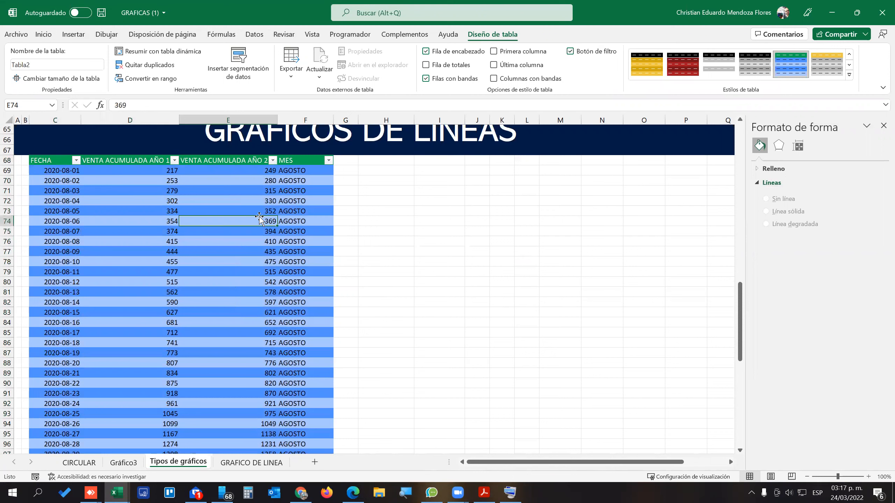
left_click(280, 180)
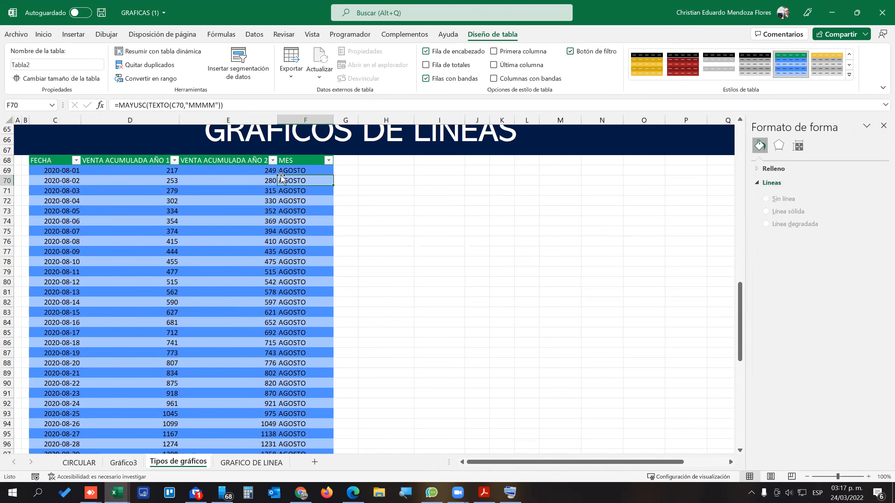
Collapse the ribbon to its tab names and temporarily display the Inicio and Insertar commands.
left_click(41, 34)
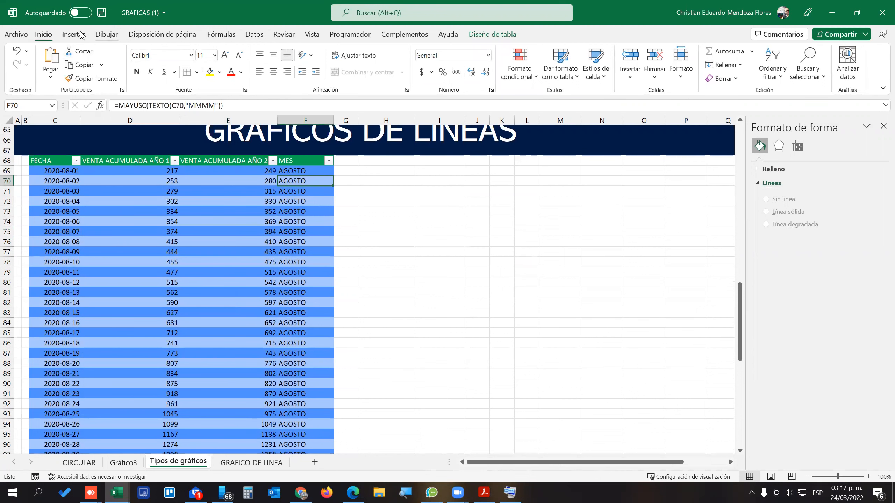
double_click(46, 35)
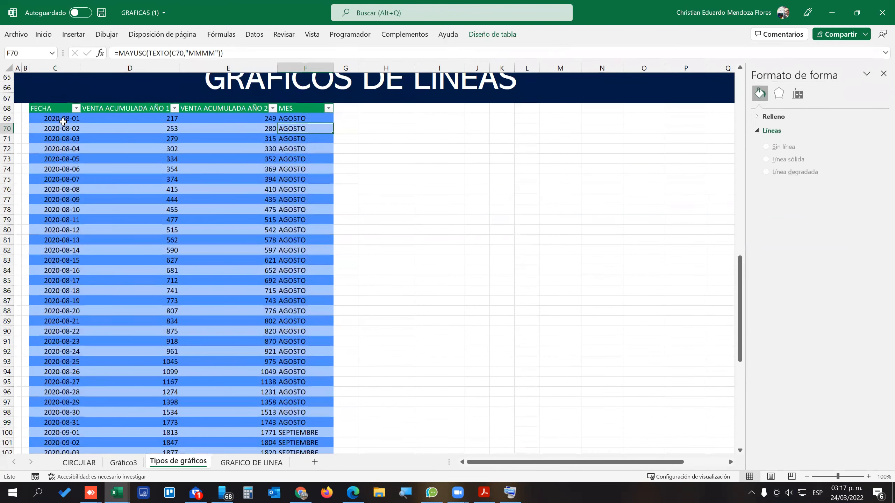
left_click(46, 36)
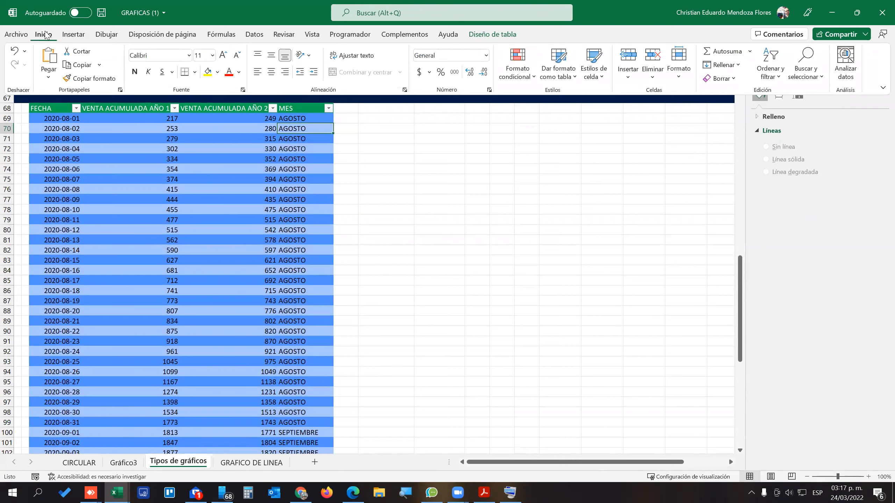
left_click(74, 35)
left_click(73, 35)
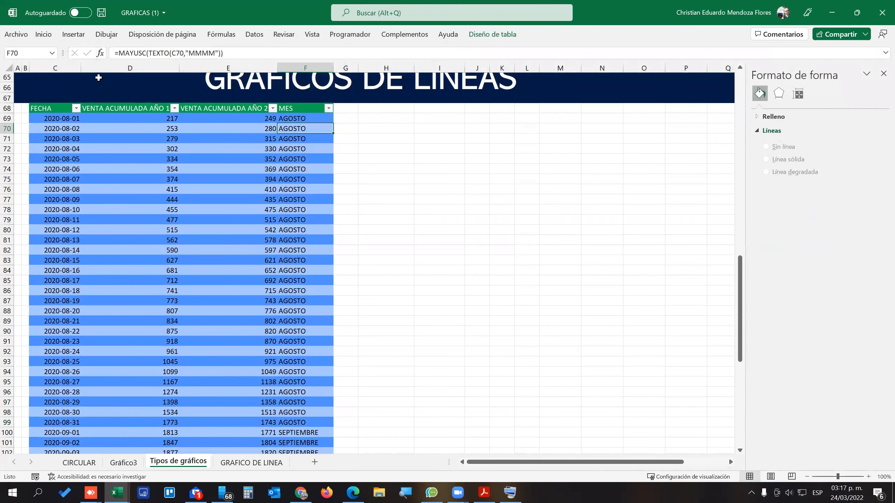
left_click(72, 36)
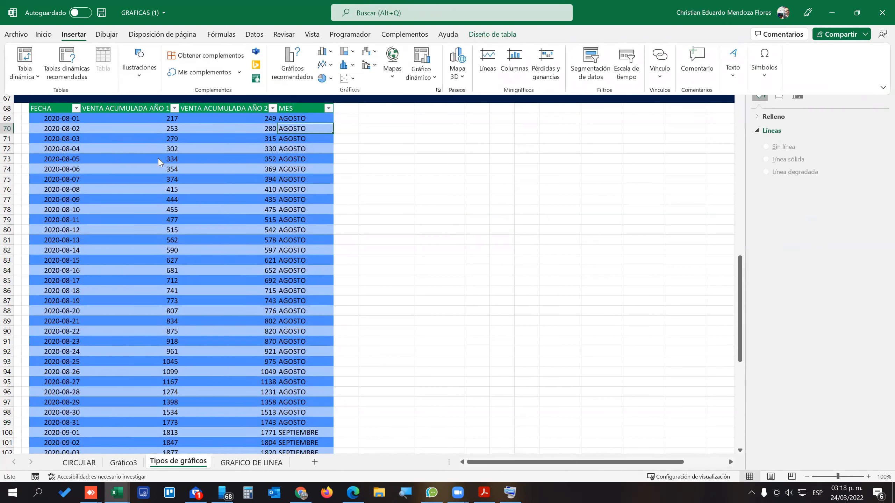
left_click(44, 36)
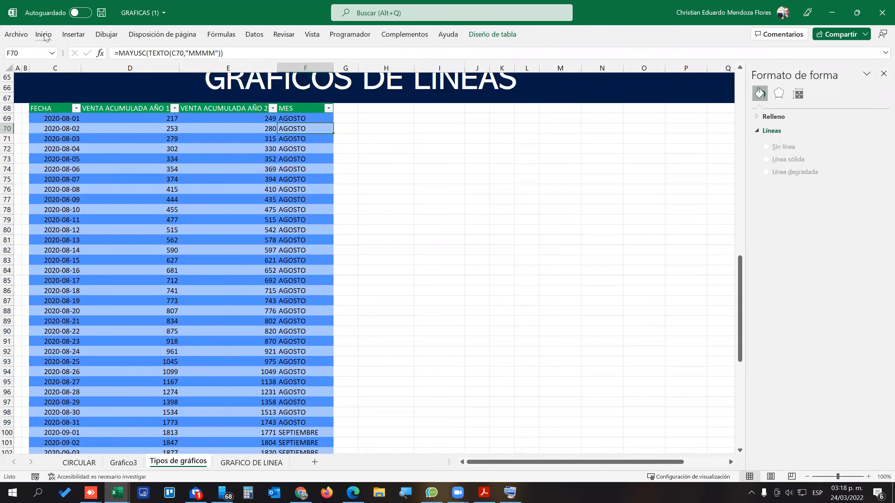
Restore the permanently expanded ribbon and check that the Insertar, Dibujar and Inicio commands stay shown.
double_click(43, 35)
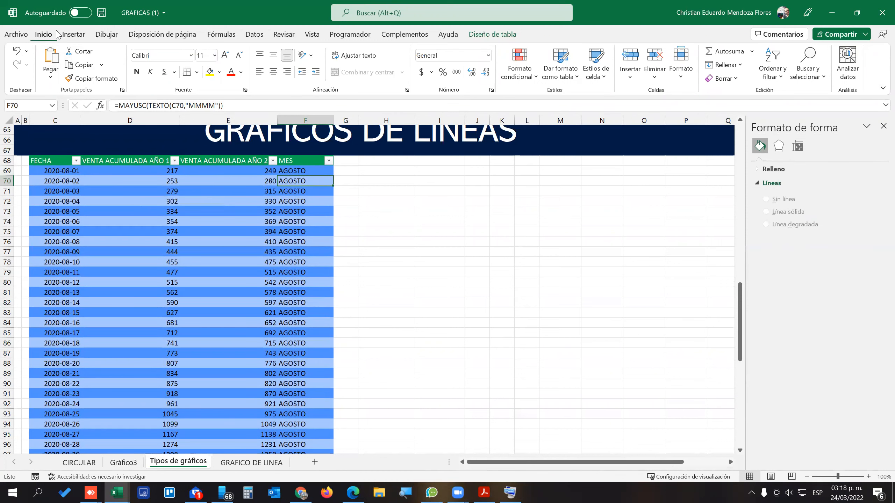
left_click(76, 35)
left_click(105, 34)
left_click(43, 34)
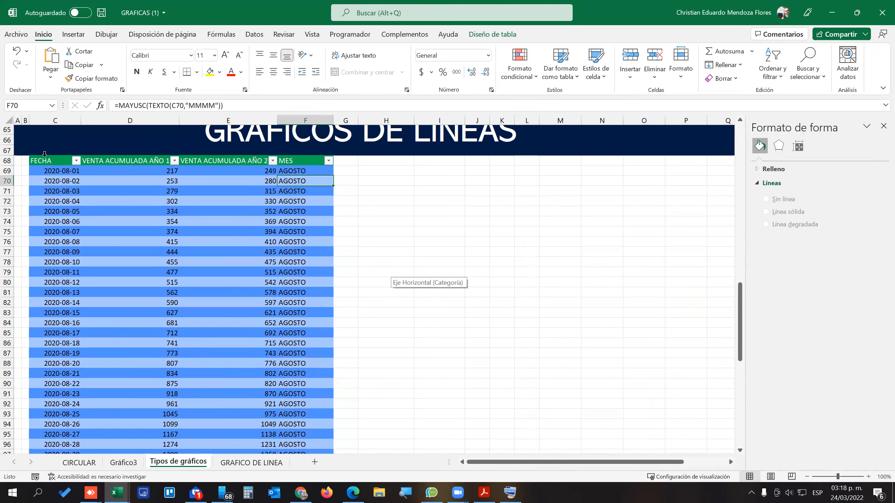
Select the accumulated sales data under GRÁFICOS DE LÍNEAS from the FECHA header across to MES and review the four columns.
left_click_drag(54, 164, 306, 392)
scroll(265, 353, "up", 2)
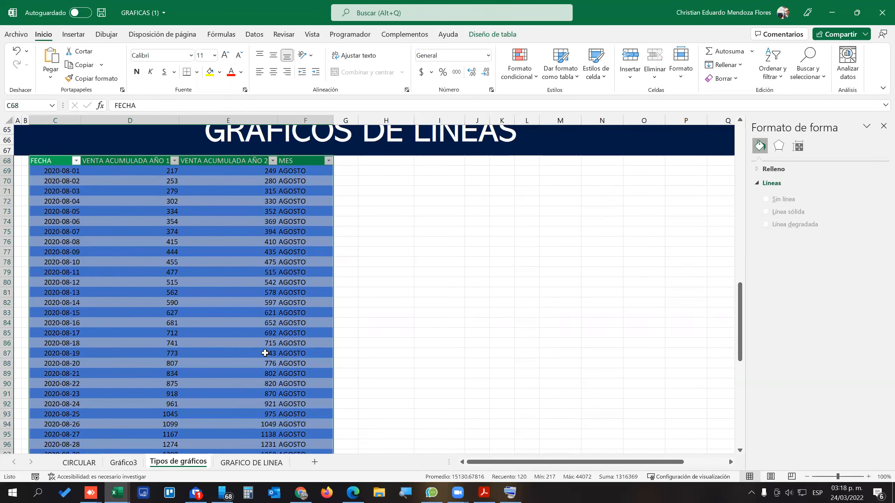
scroll(265, 354, "up", 5)
Examine the first August 2020 records of the accumulated sales table, checking the FECHA, VENTA ACUMULADA AÑO 1 and MES cells.
left_click(72, 364)
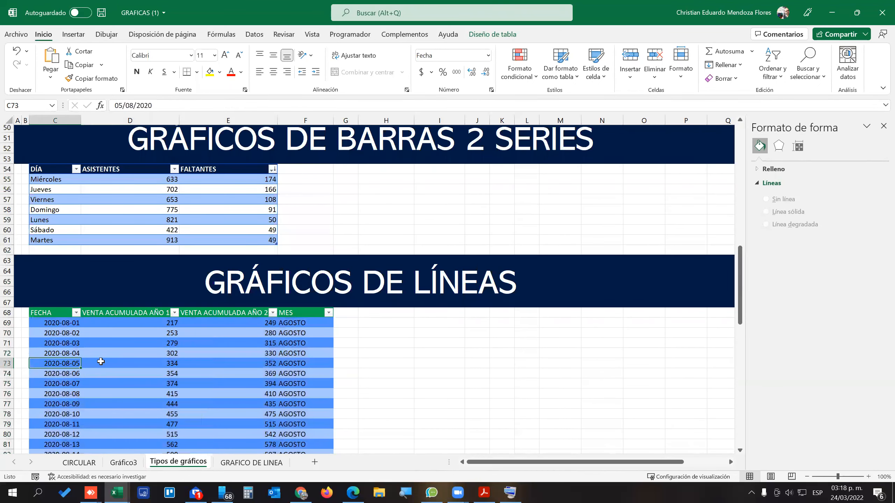
left_click(293, 323)
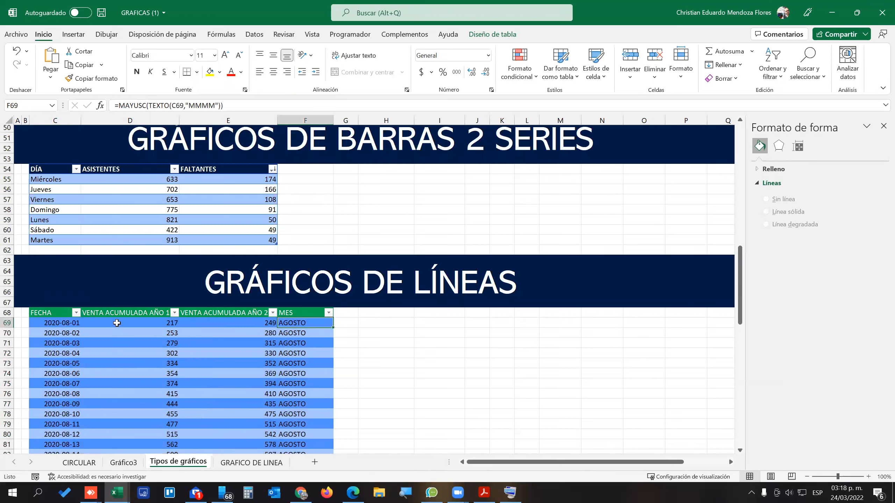
left_click(64, 331)
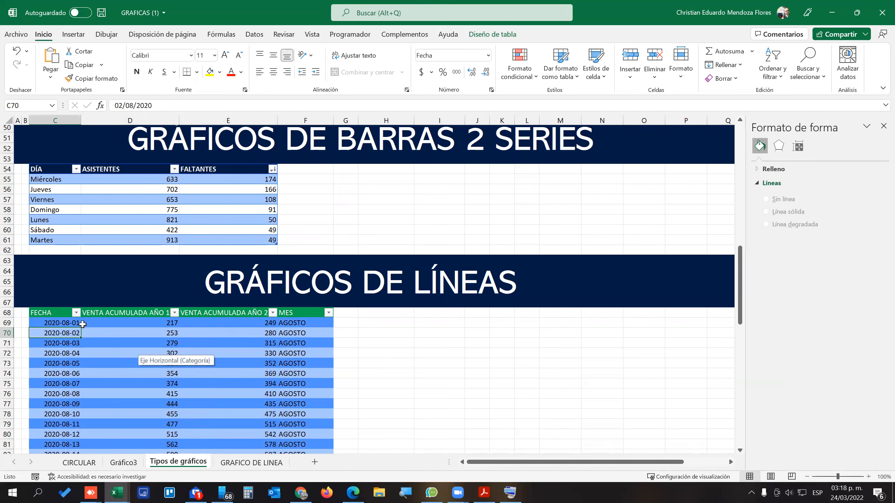
left_click(116, 324)
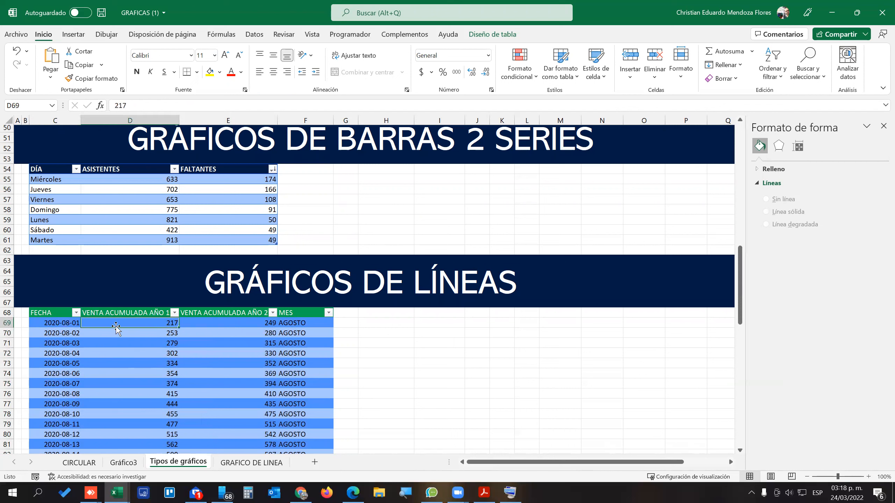
left_click(68, 325)
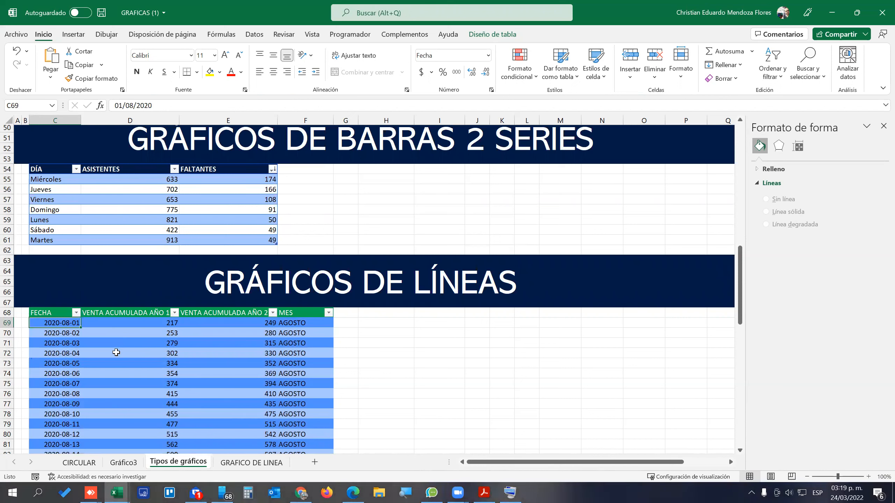
scroll(119, 343, "down", 4)
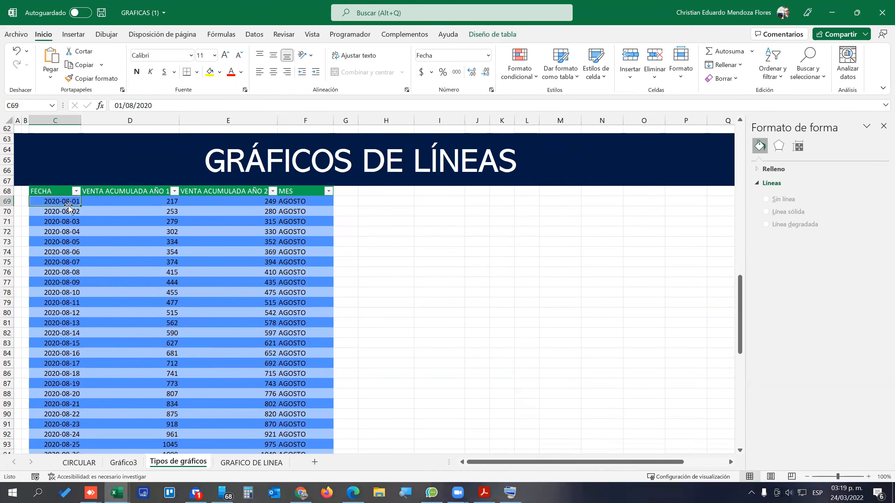
mouse_move(57, 198)
left_mouse_down()
mouse_move(168, 287)
mouse_move(64, 219)
mouse_move(54, 199)
left_mouse_up()
left_click(298, 191)
left_click(116, 212)
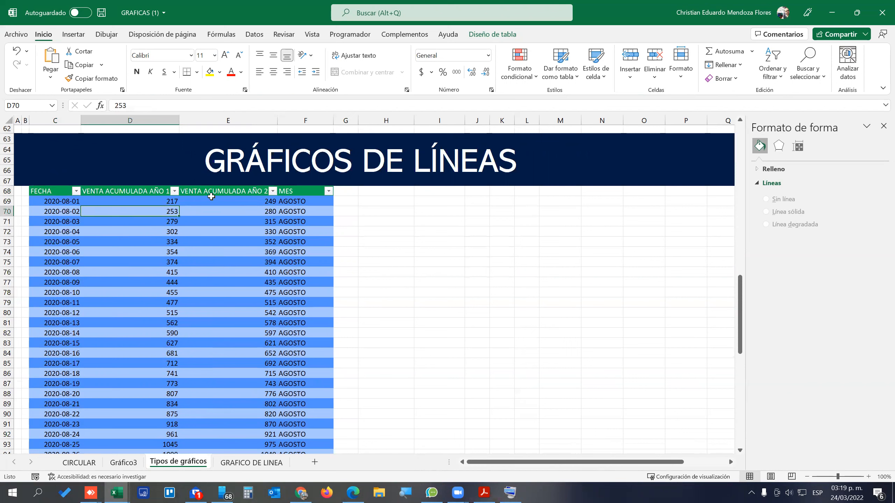
left_click(134, 202)
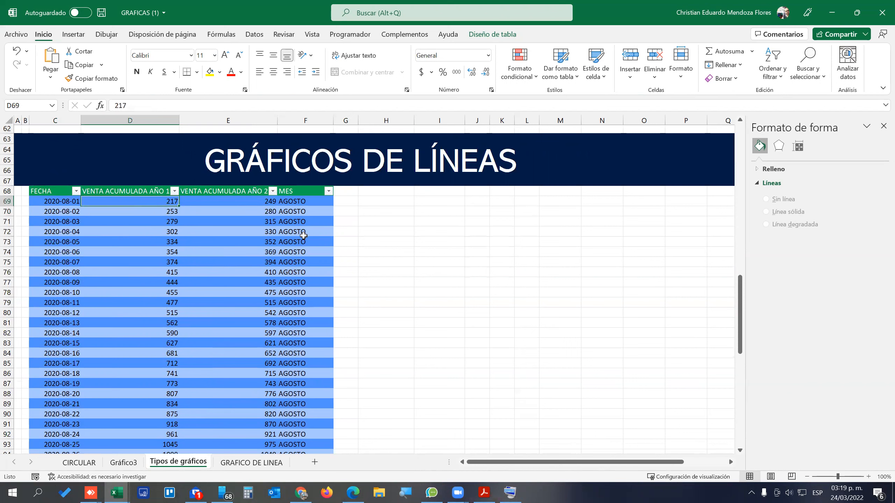
Preview the recommended line, scatter, clustered column and stacked column charts for the accumulated sales table without inserting one.
left_click(74, 36)
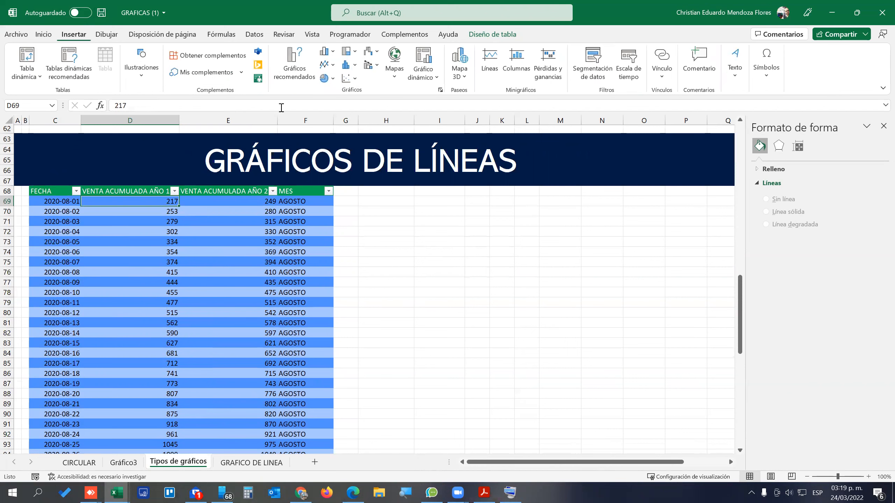
left_click(294, 66)
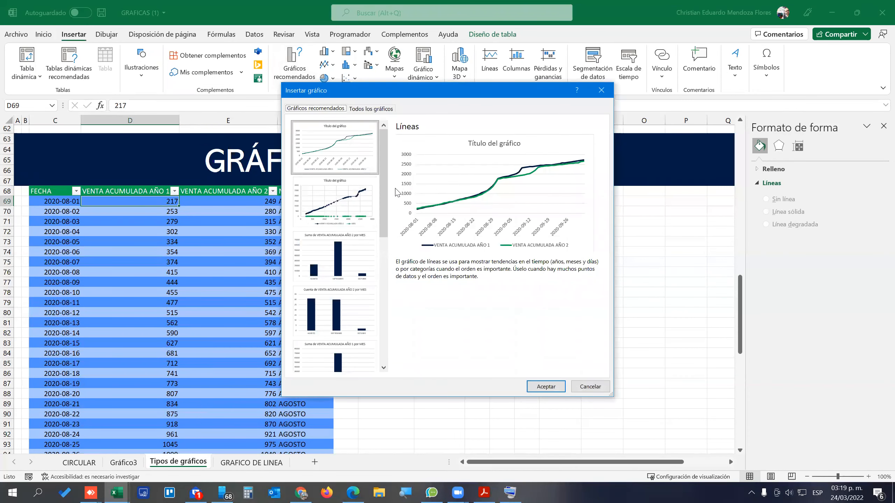
left_click(351, 206)
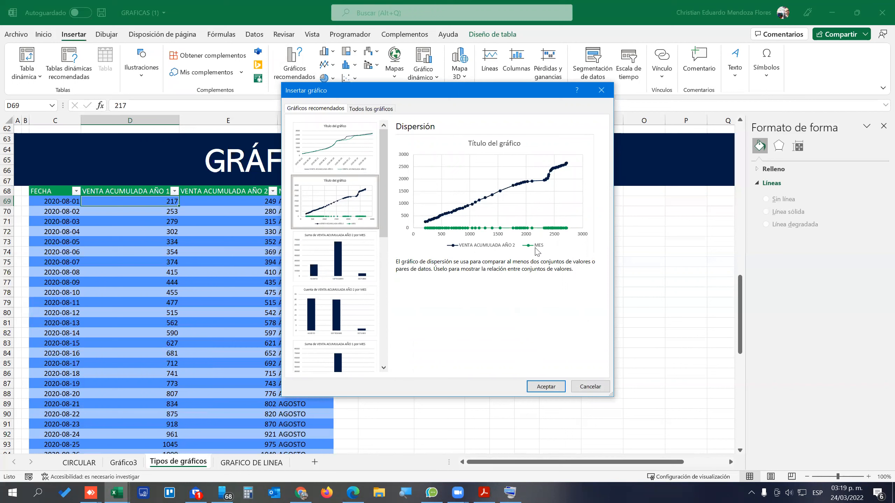
left_click(335, 149)
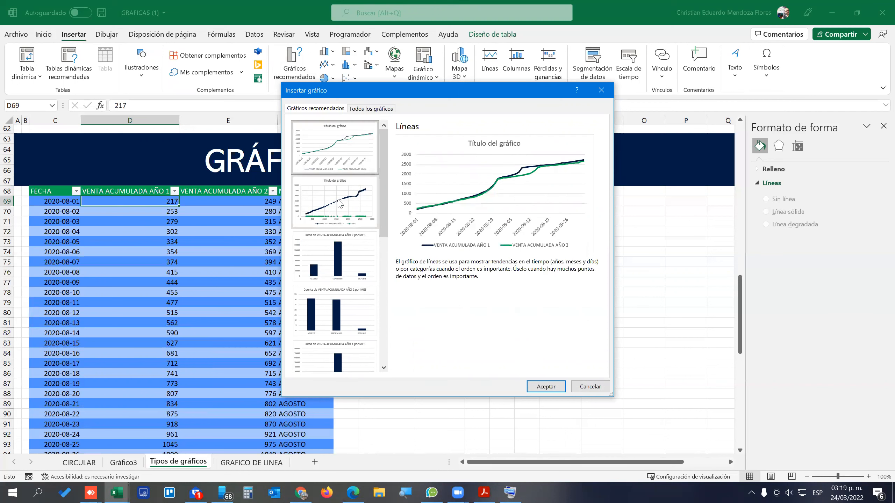
left_click(344, 308)
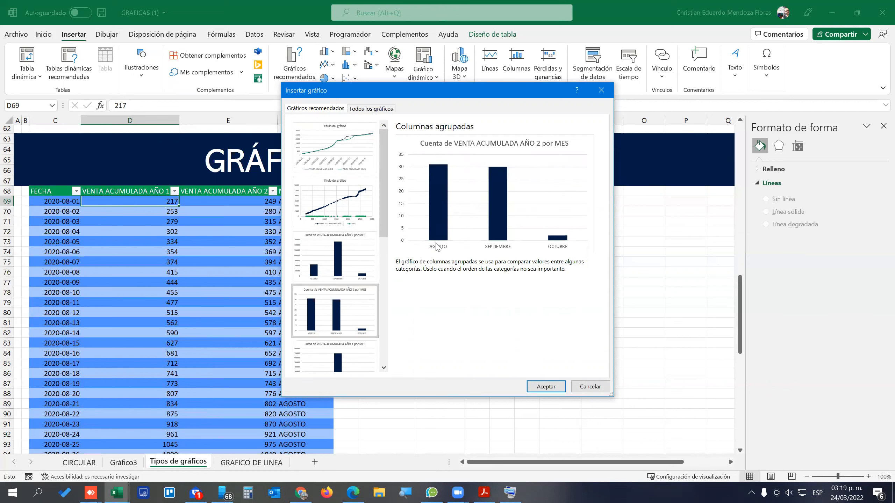
scroll(348, 303, "down", 5)
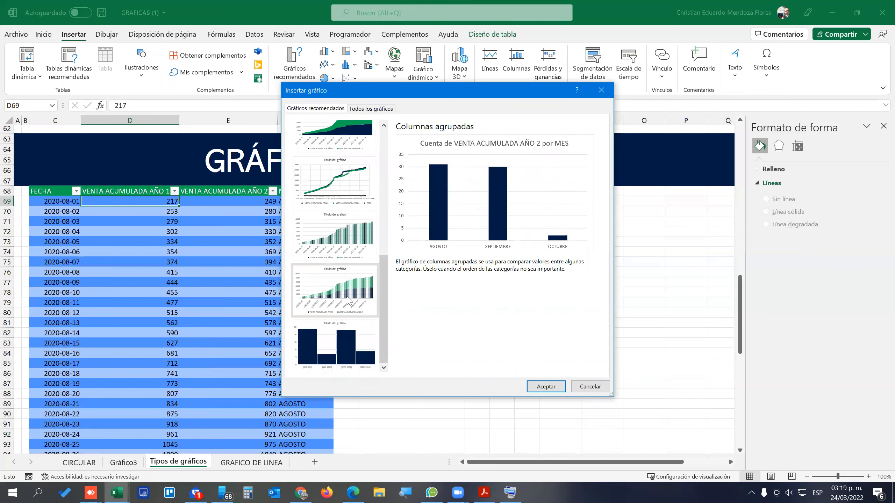
left_click(349, 301)
scroll(334, 254, "up", 5)
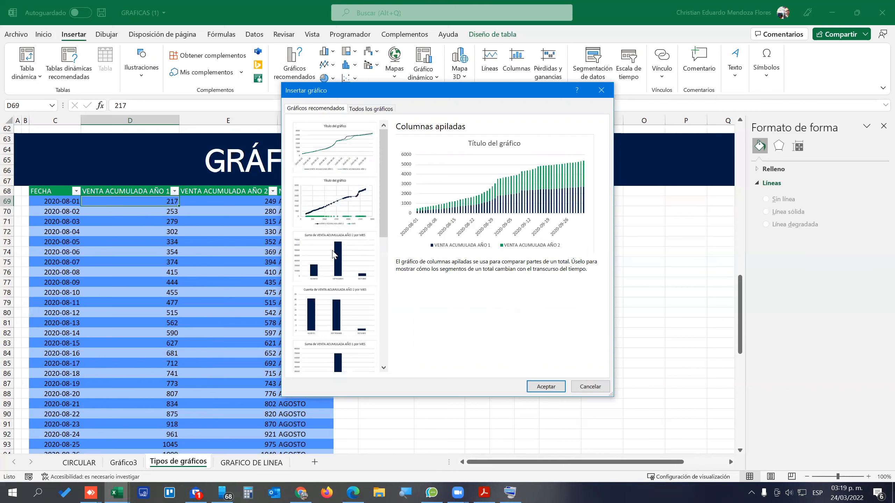
left_click(602, 92)
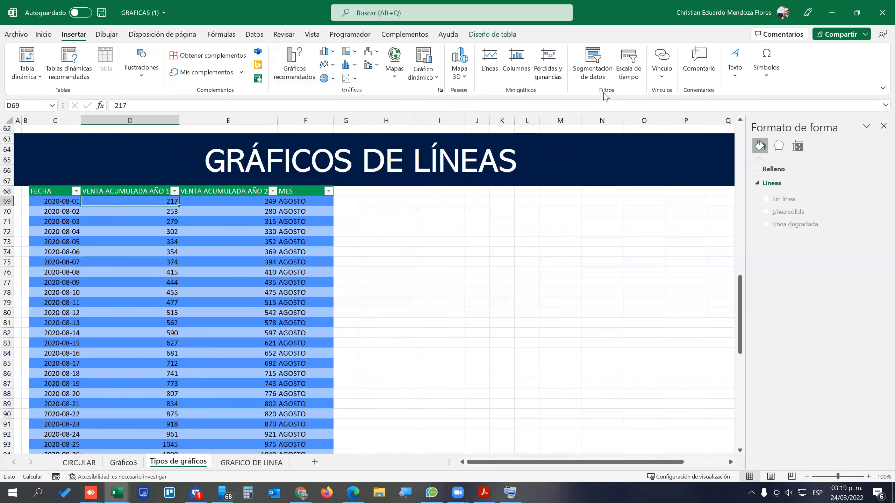
Insert an empty 2D line chart with markers from a blank cell and place it beside the sales table, starting around column J, row 69.
left_click(534, 230)
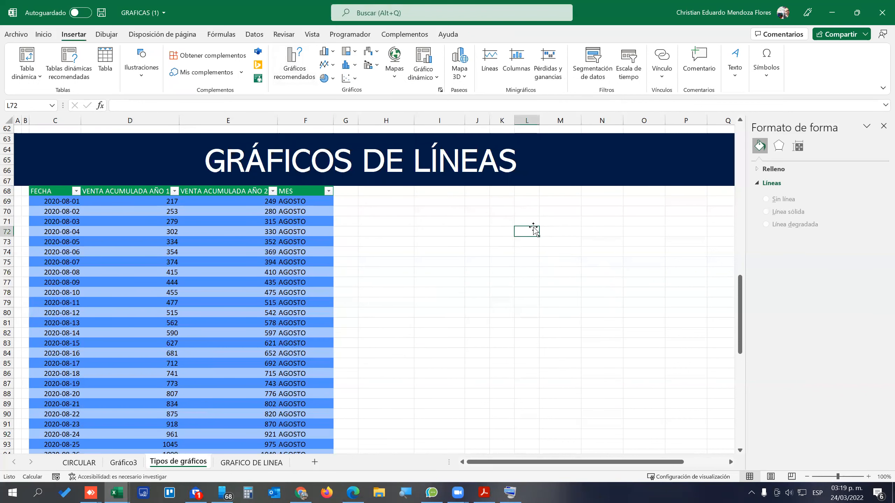
left_click(548, 220)
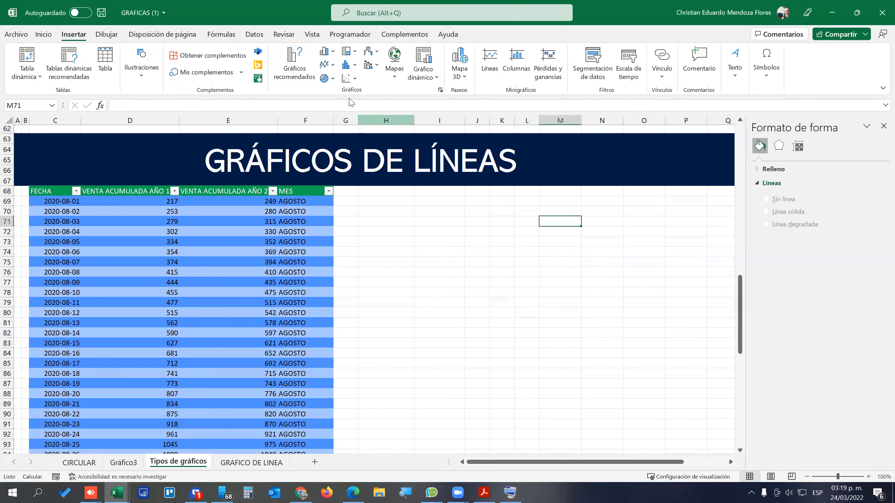
left_click(333, 65)
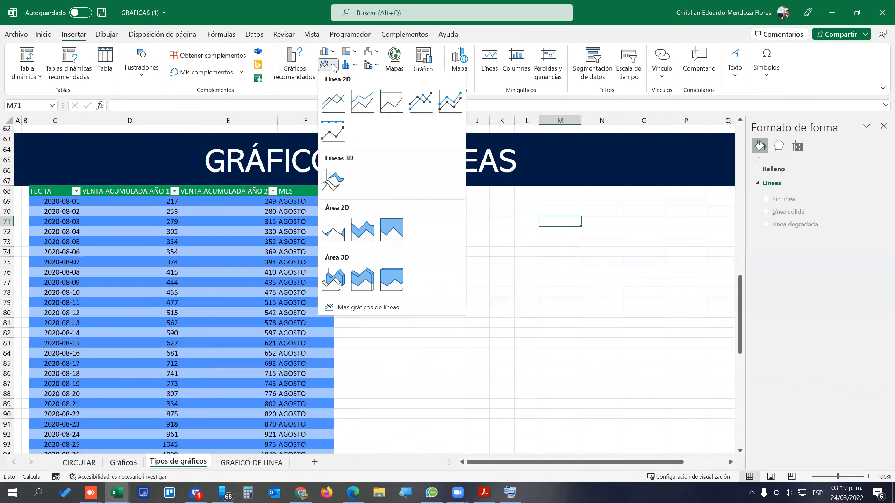
left_click(419, 108)
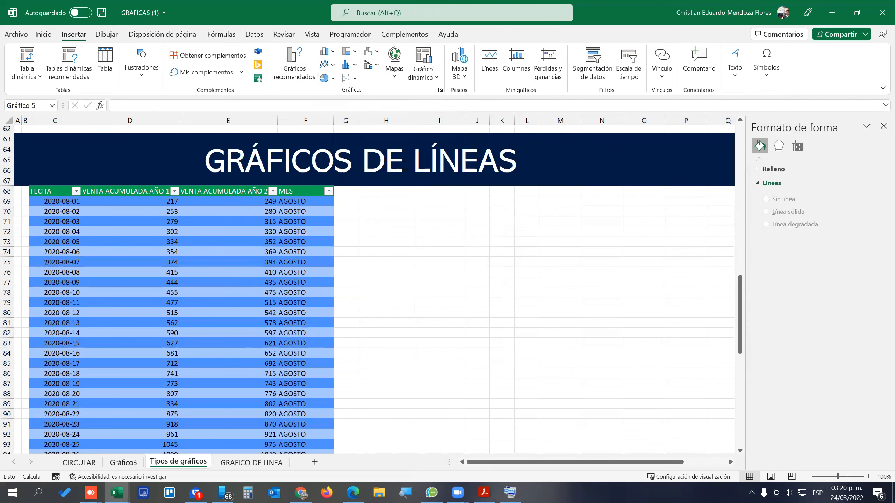
left_click_drag(527, 224, 616, 211)
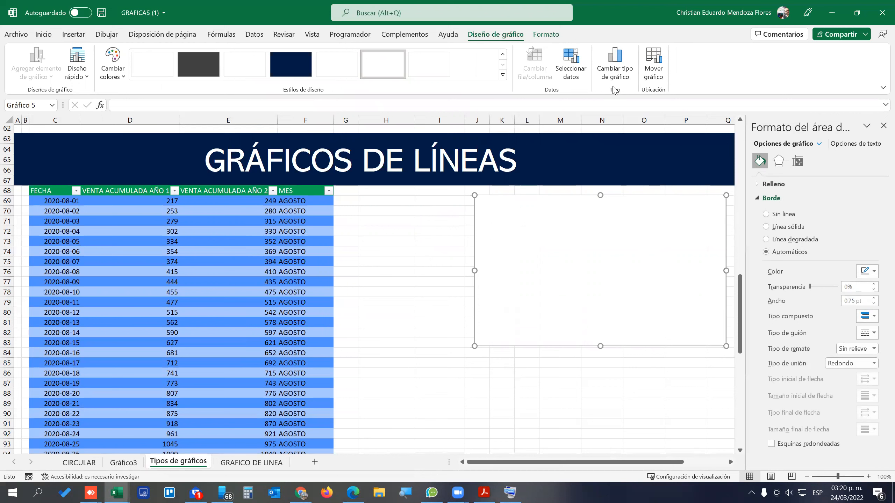
Add a data series to the empty chart with its name from D68 and its values from D69:D131.
left_click(569, 73)
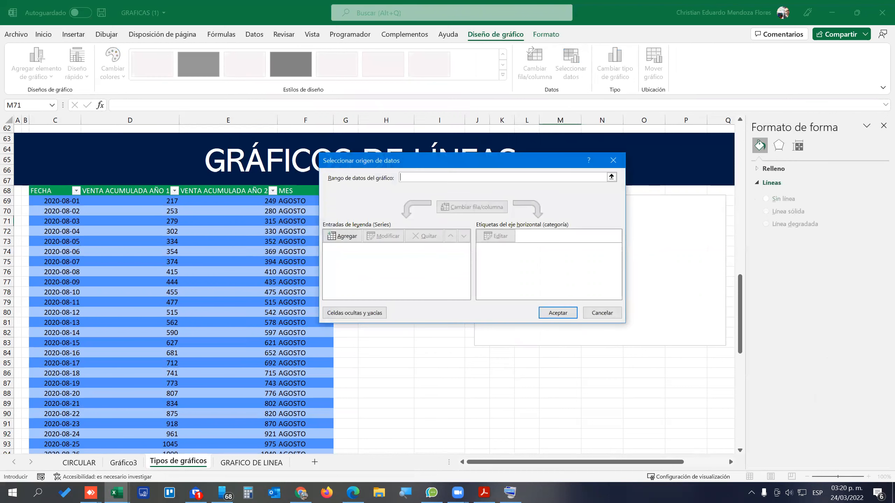
left_click(344, 240)
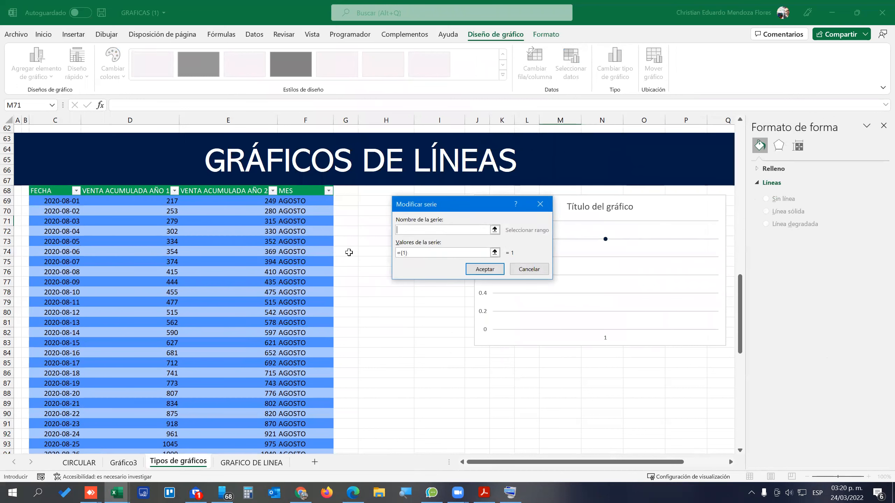
left_click(150, 191)
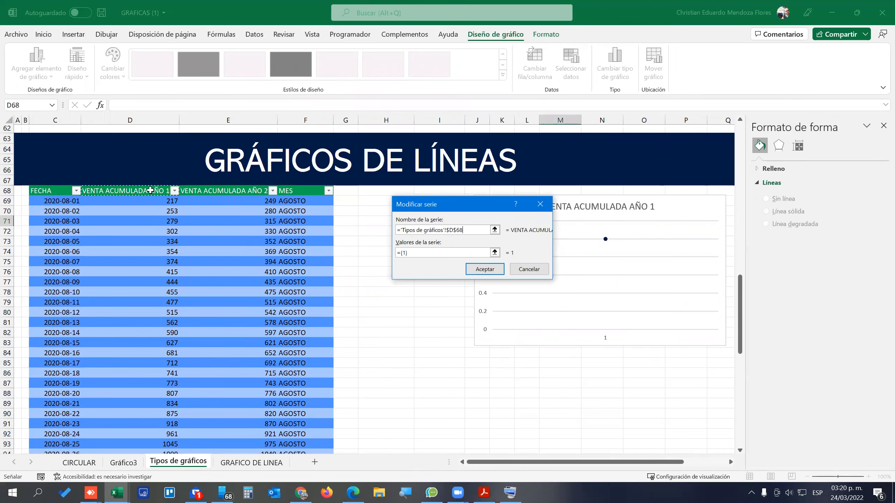
left_click(433, 253)
left_click_drag(147, 200, 157, 433)
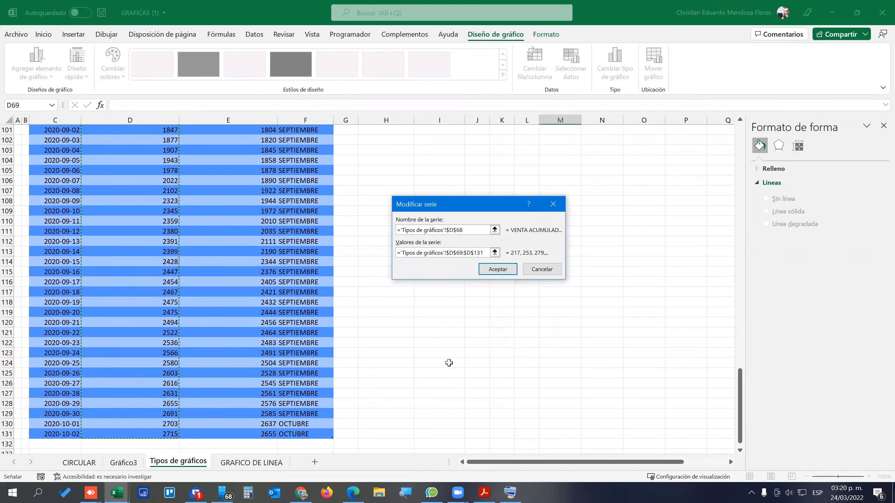
left_click(498, 269)
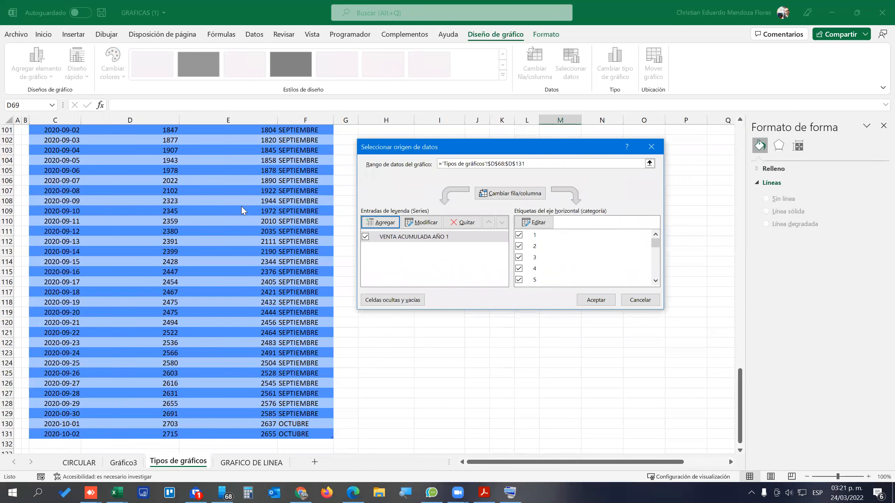
Add a second data series to the chart with its name from E68 and its values from E69:E131.
left_click(385, 222)
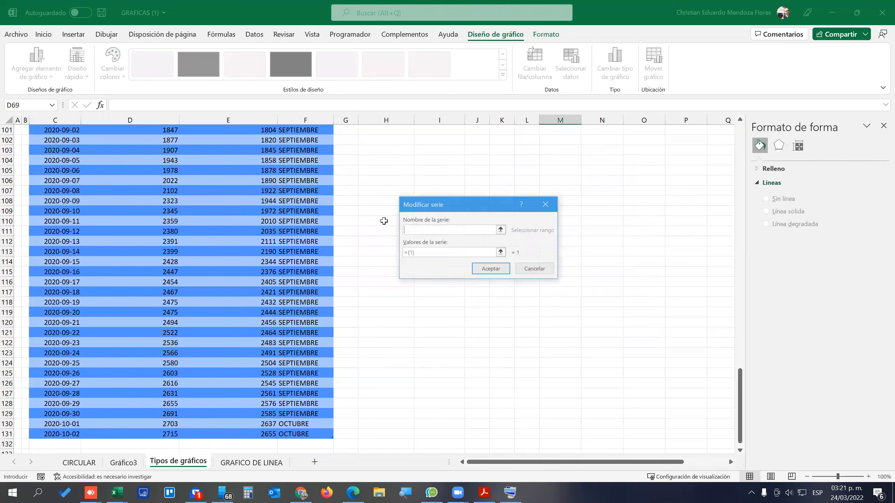
left_click_drag(742, 382, 745, 277)
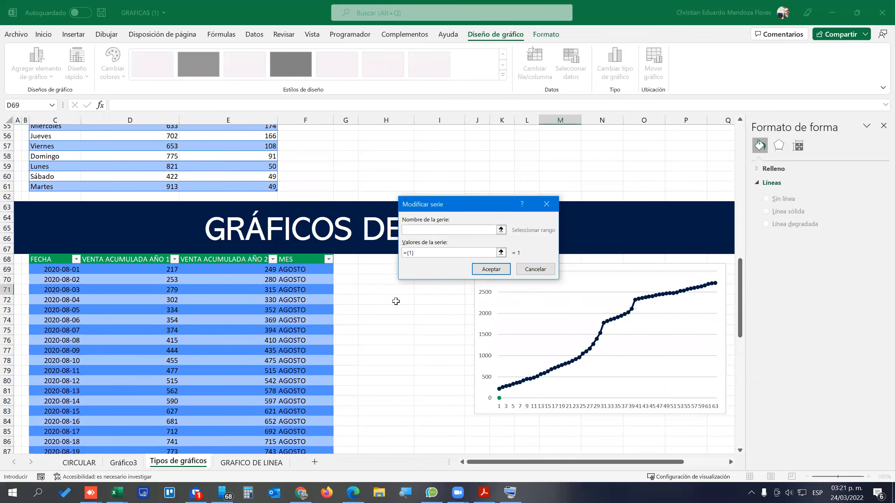
left_click(226, 259)
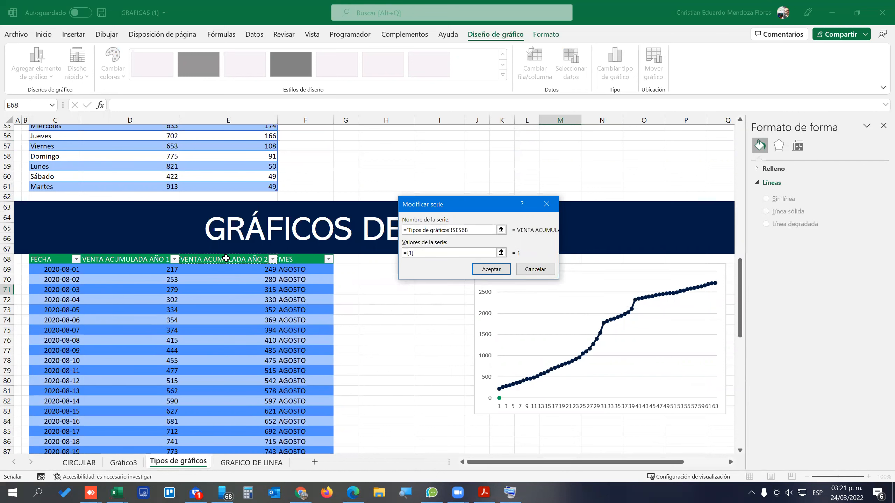
left_click(432, 253)
left_click(239, 269)
left_click_drag(239, 269, 256, 392)
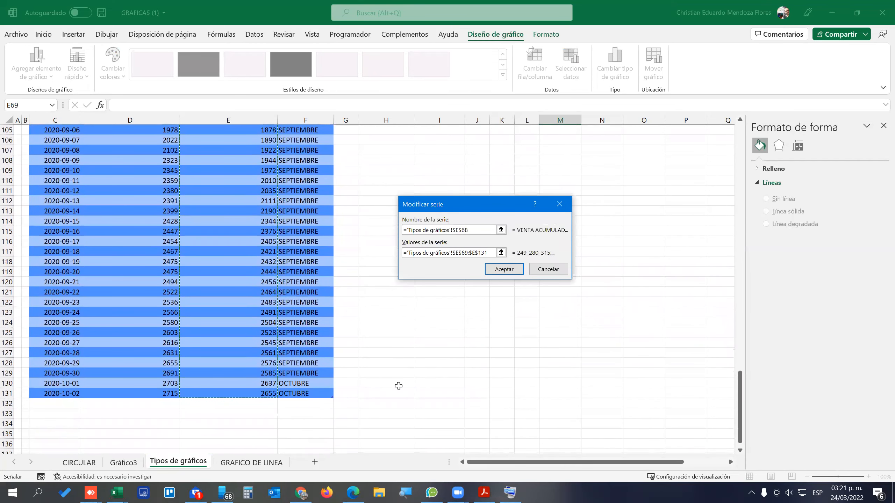
left_click(507, 270)
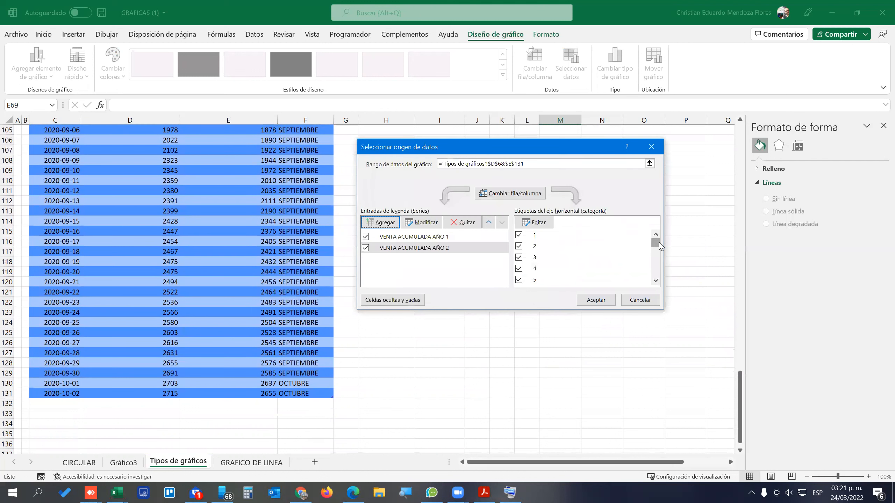
Set the horizontal axis labels of the VENTA ACUMULADA AÑO 1 series to the FECHA dates in C69:C131.
left_click(425, 237)
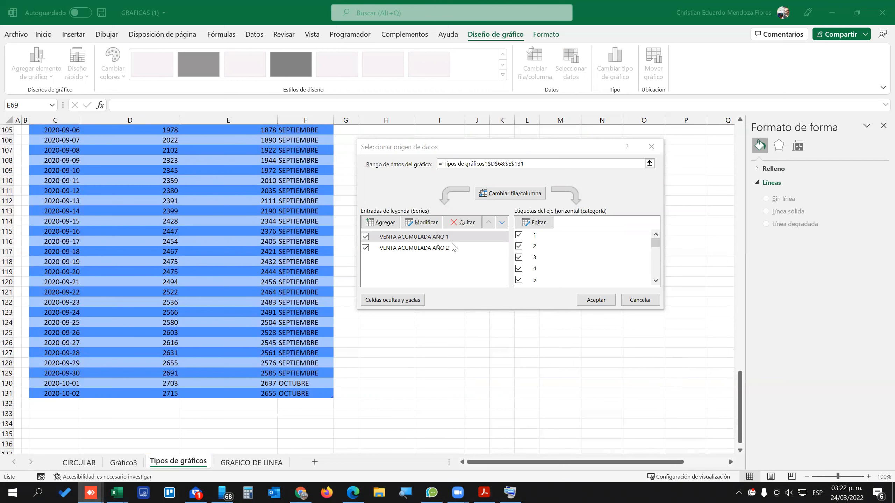
left_click(486, 241)
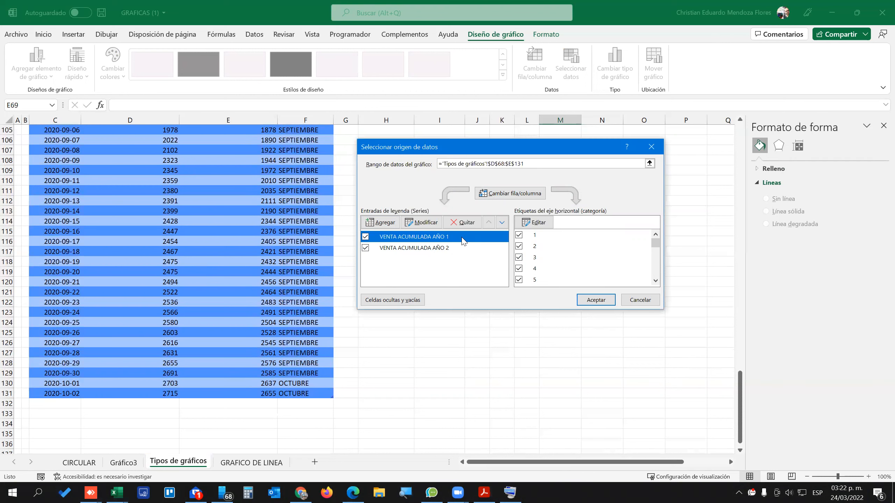
left_click(459, 249)
left_click(468, 239)
left_click(536, 223)
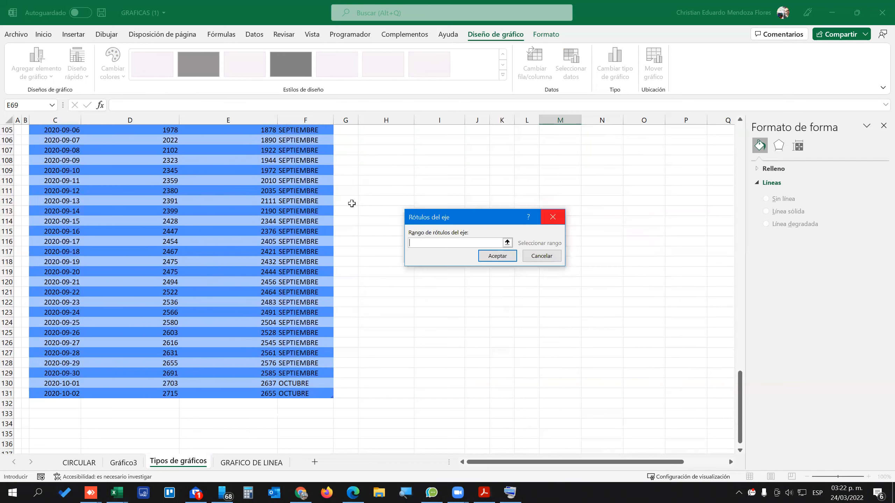
scroll(113, 206, "up", 7)
scroll(113, 207, "up", 8)
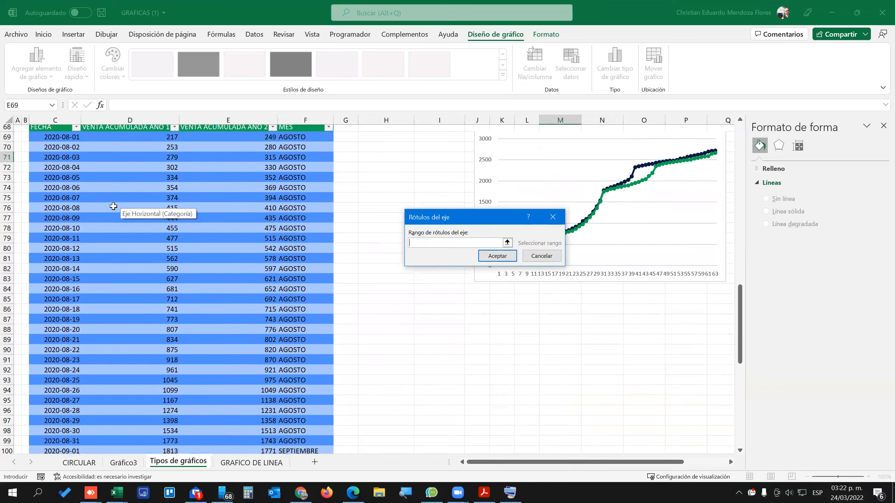
left_click_drag(65, 222, 66, 434)
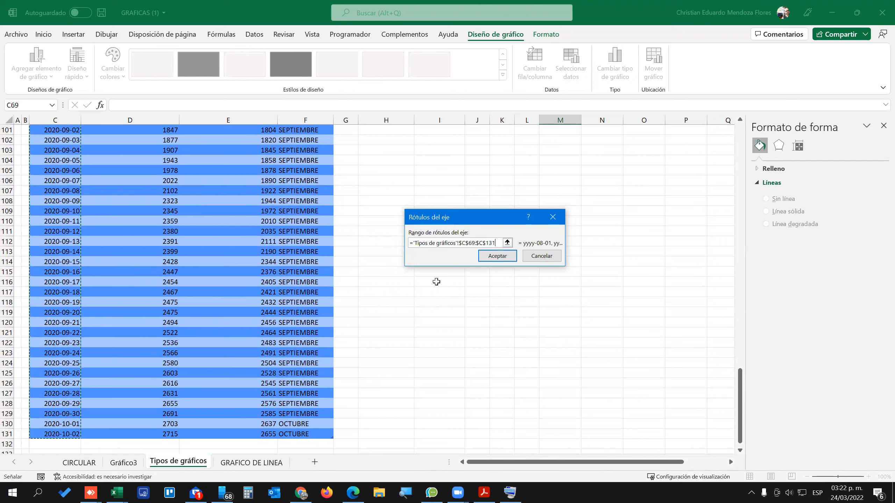
left_click(496, 256)
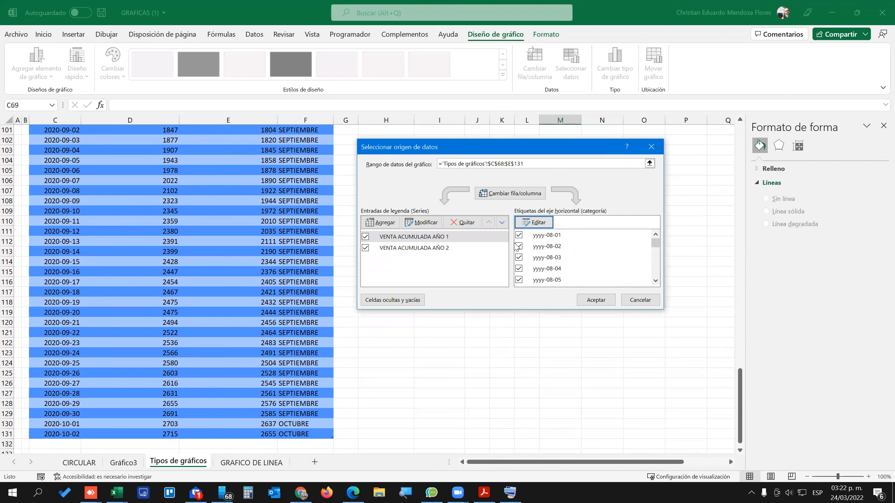
Reselect C69:C131 as the horizontal axis label range and apply the chart's data source settings.
left_click(424, 240)
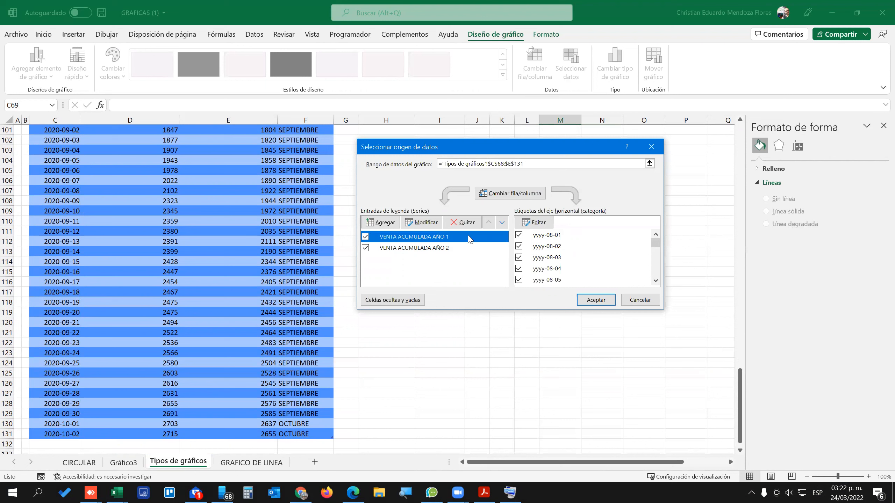
left_click(546, 225)
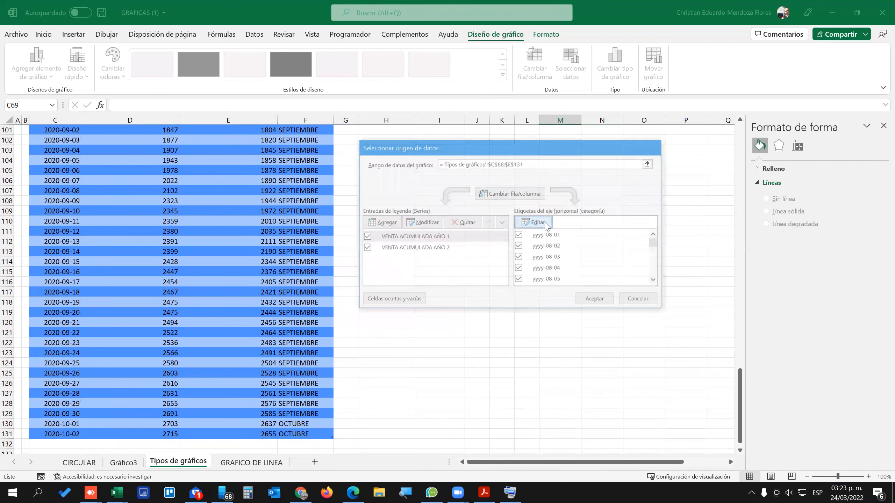
scroll(49, 199, "up", 5)
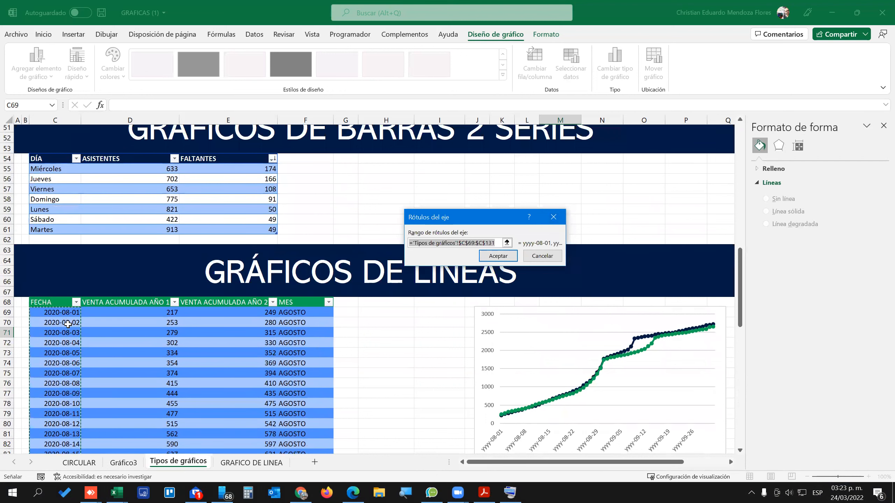
left_click_drag(66, 313, 65, 434)
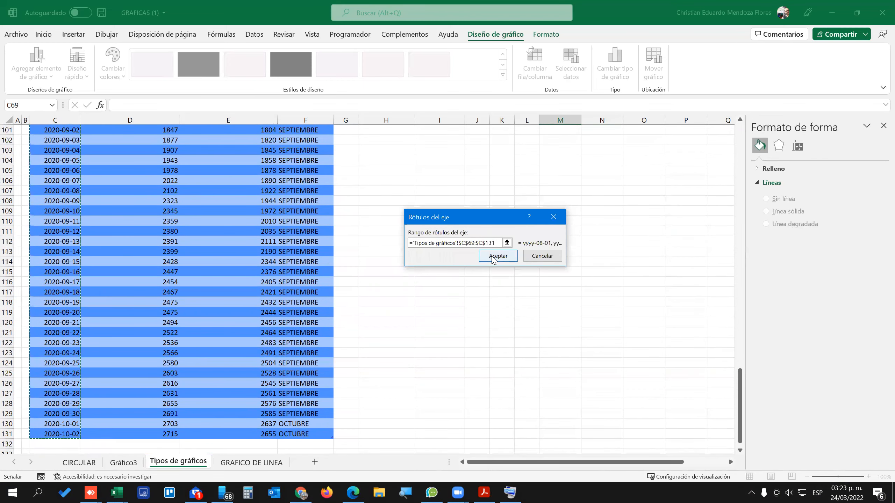
left_click(491, 259)
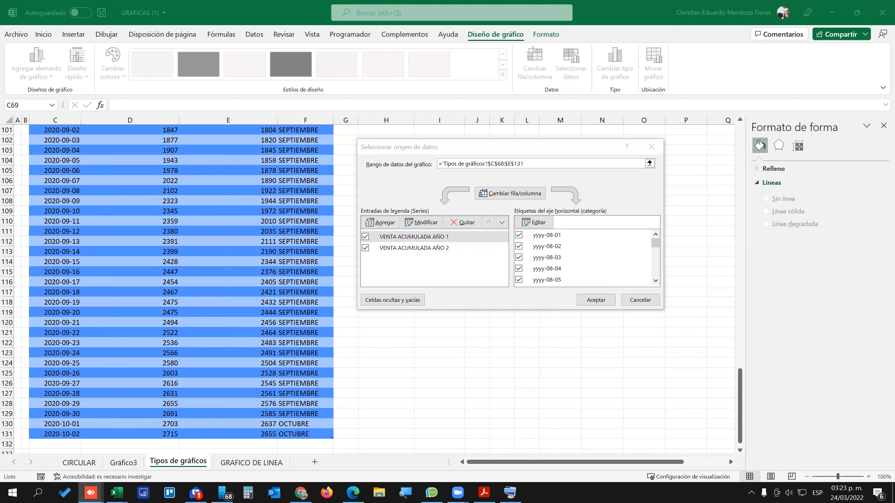
left_click(596, 299)
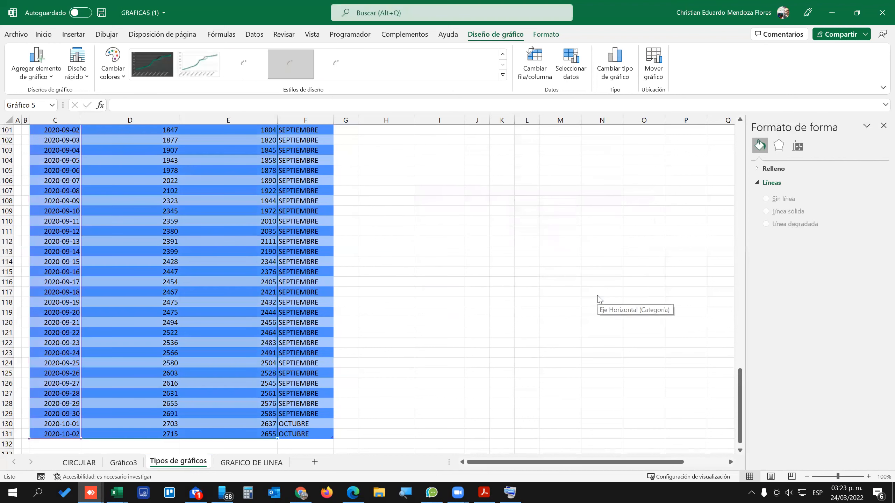
Apply the custom date format DD-MMM-AA to the FECHA dates in C69:C131.
scroll(101, 273, "up", 12)
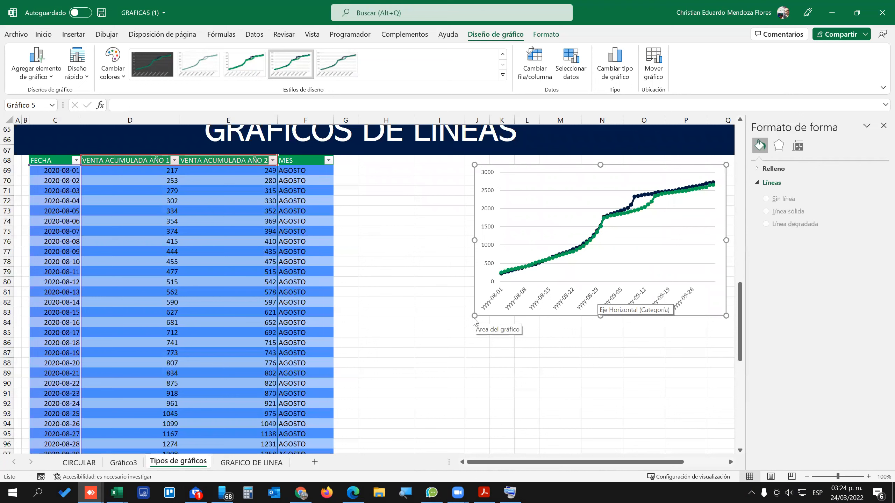
left_click(38, 170)
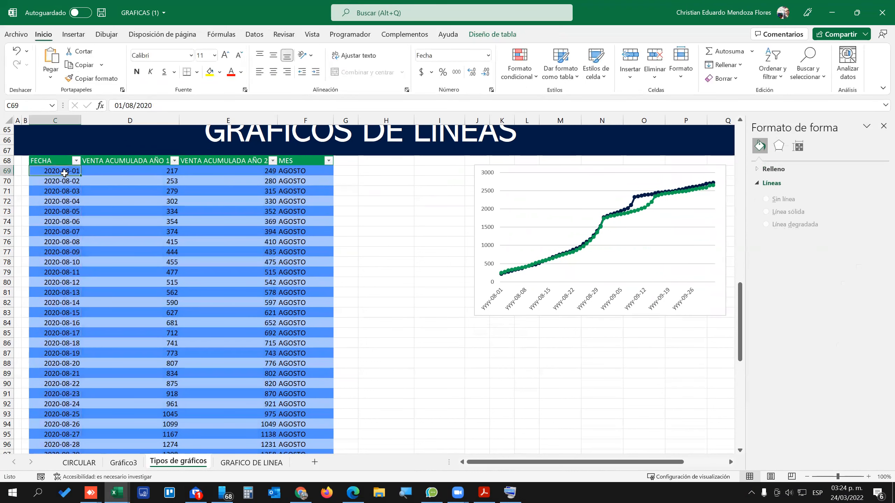
left_click_drag(52, 169, 64, 439)
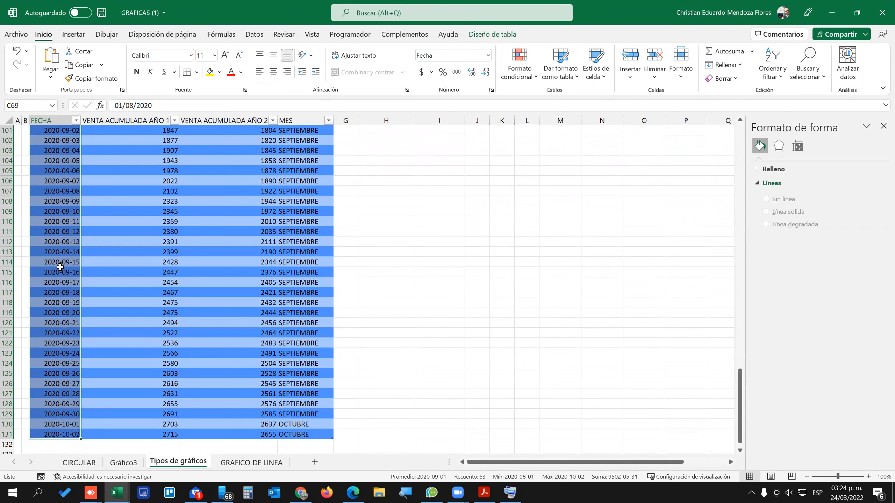
right_click(60, 267)
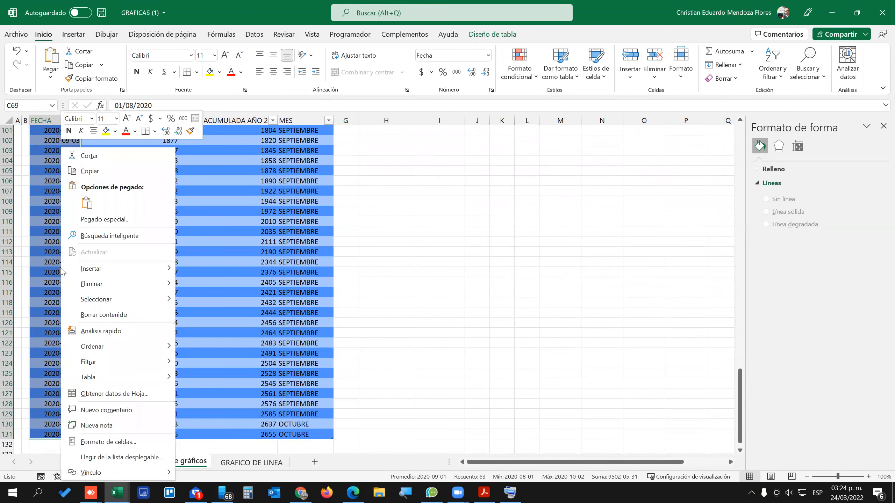
left_click(101, 443)
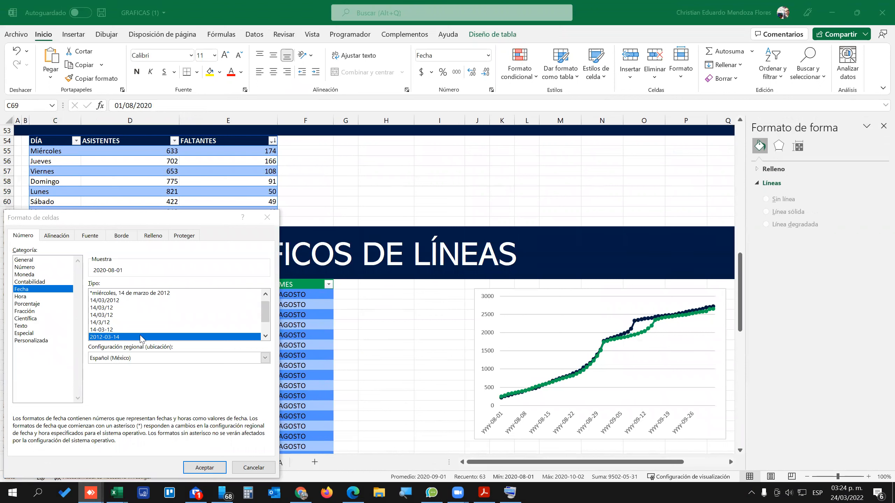
left_click(33, 342)
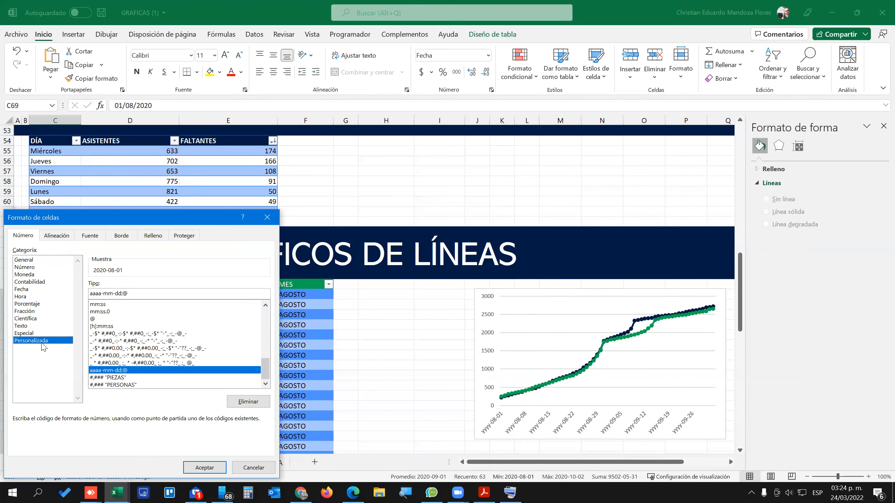
left_click(160, 293)
key("BackSpace")
key("BackSpace")
key("BackSpace")
key("BackSpace")
key("BackSpace")
key("BackSpace")
key("BackSpace")
key("BackSpace")
key("BackSpace")
key("BackSpace")
key("BackSpace")
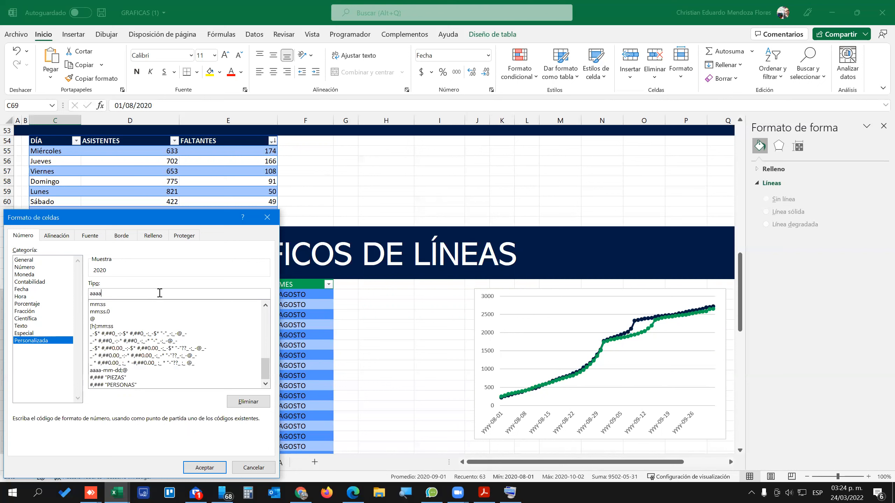
key("BackSpace")
type("DD-MMM-")
type("AA")
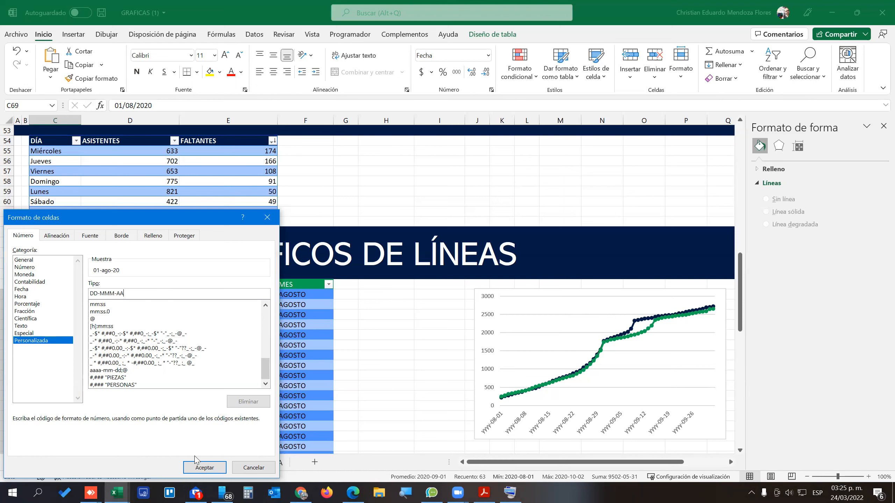
left_click(200, 469)
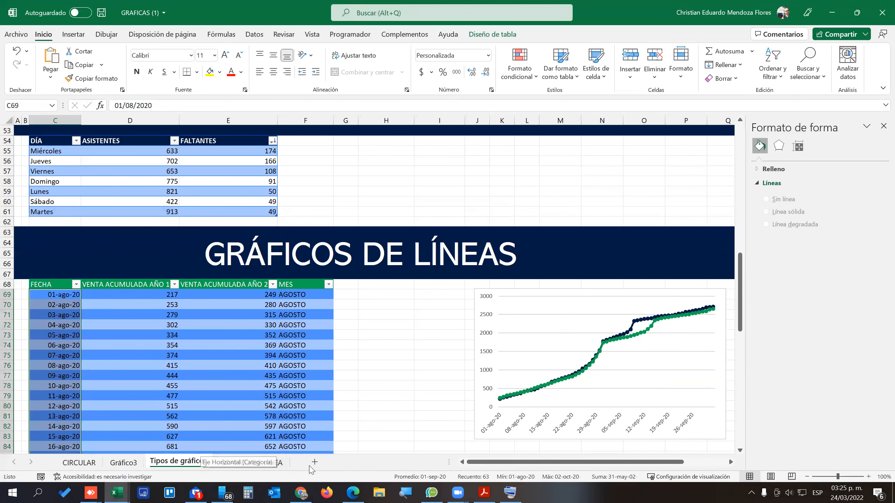
Widen the line chart leftward so it starts at about column H.
left_click(476, 363)
left_click_drag(475, 364, 384, 360)
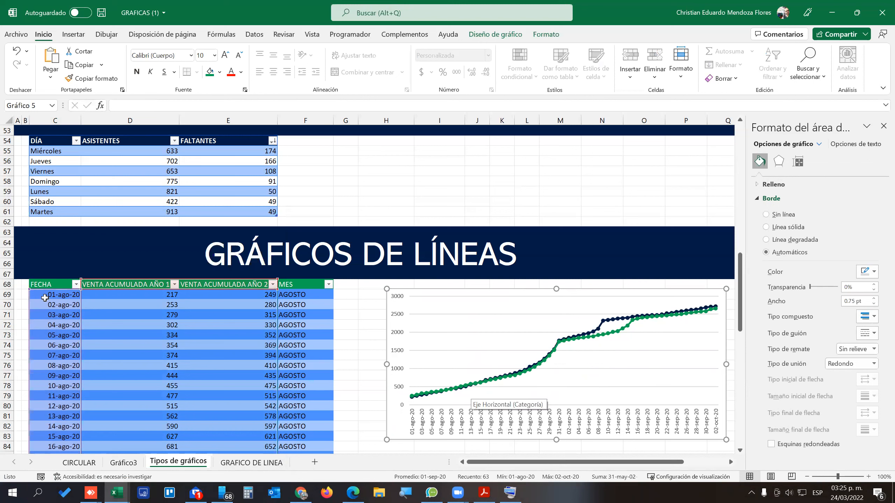
Review the custom number format applied to the FECHA dates in C69:C131 and keep dd-mmm-aa.
left_click_drag(51, 297, 71, 462)
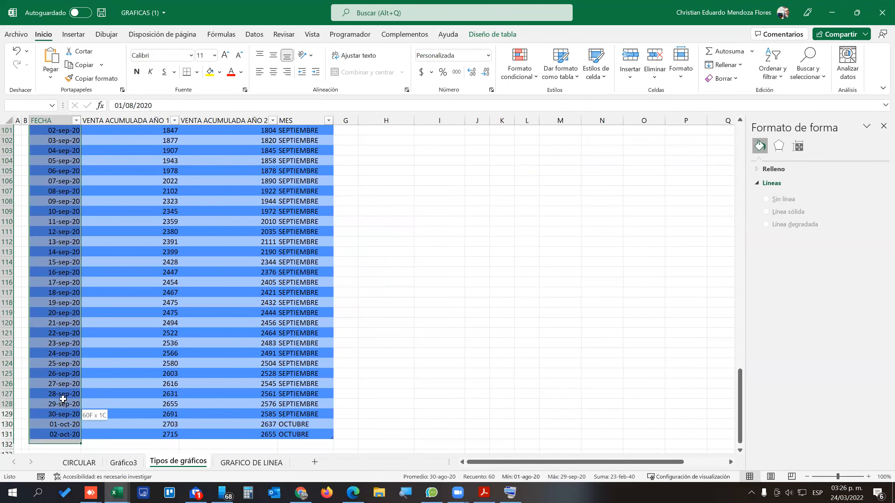
right_click(59, 314)
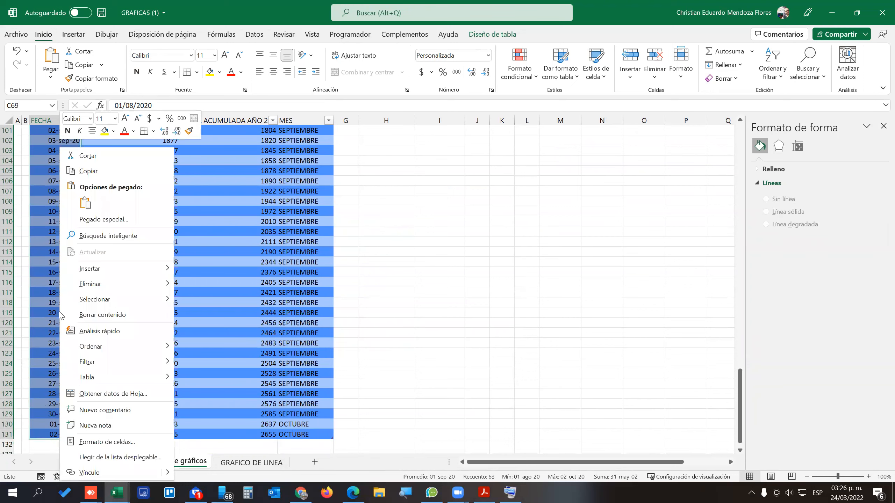
left_click(116, 442)
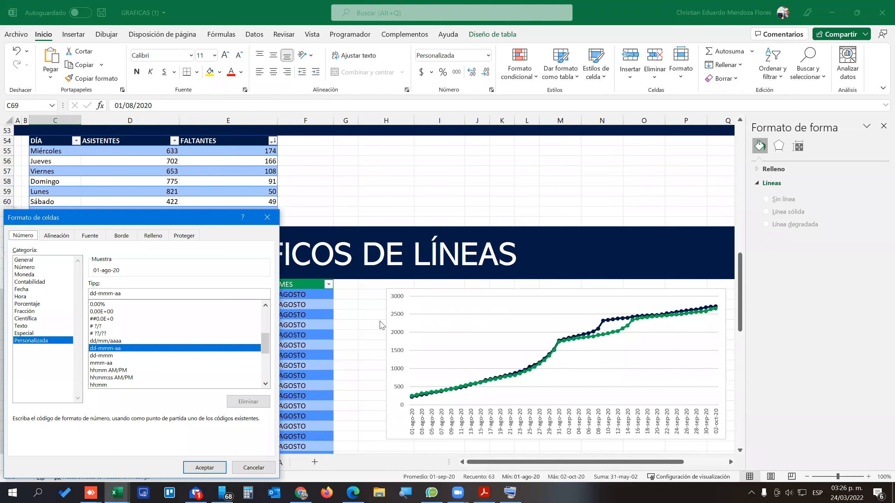
left_click_drag(115, 218, 212, 141)
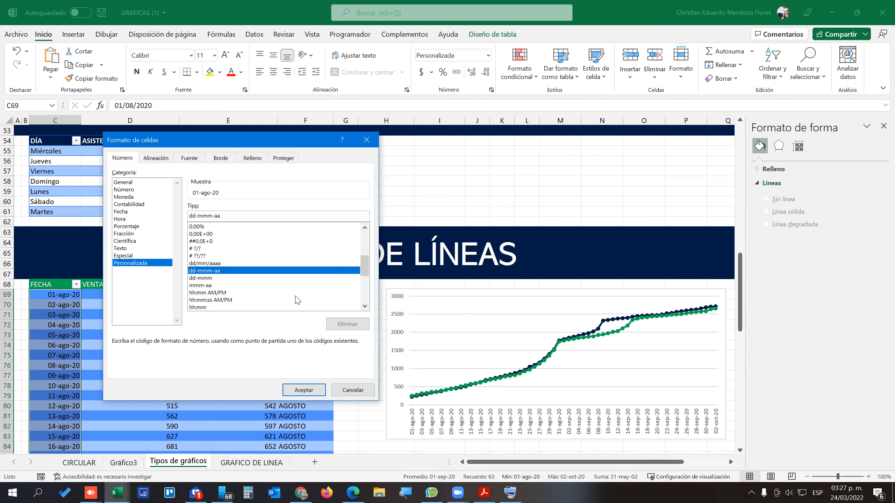
left_click(302, 389)
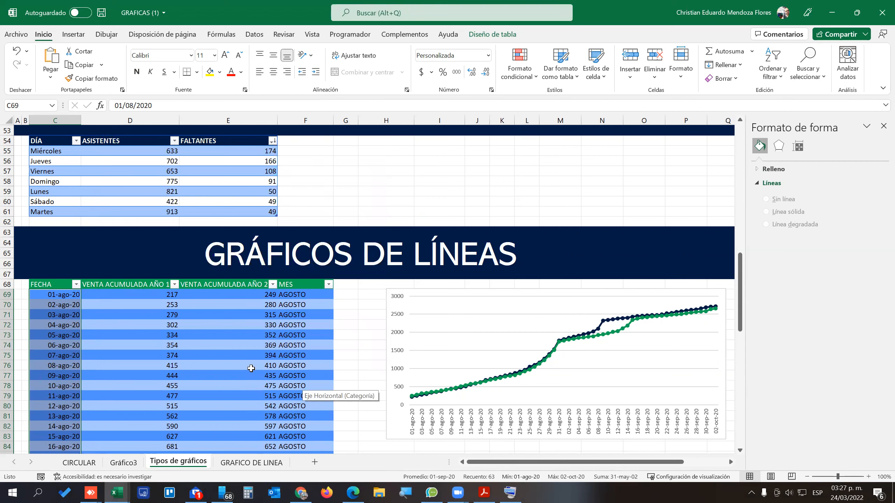
Move the line chart as an object to the GRAFICO DE LINEA sheet.
left_click(403, 293)
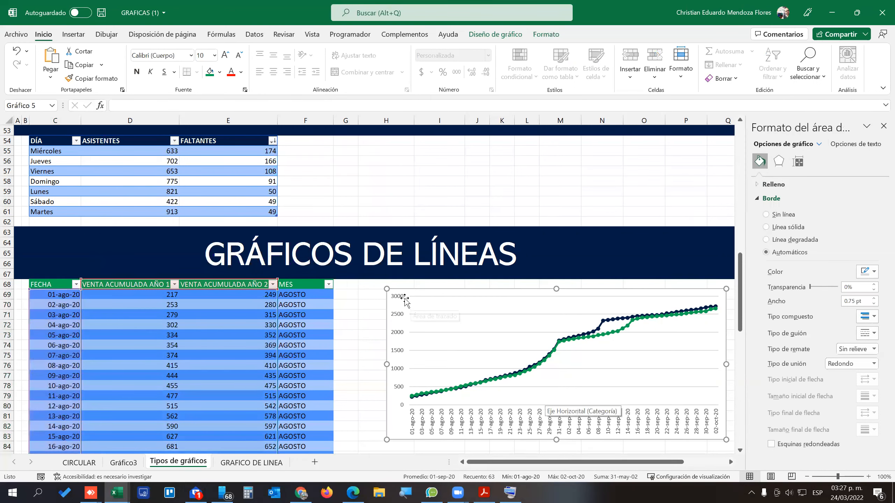
left_click(501, 38)
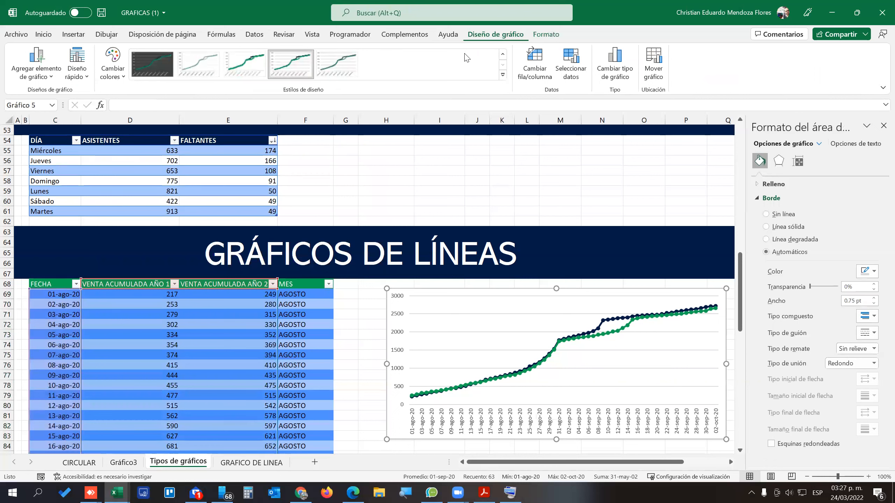
left_click(653, 75)
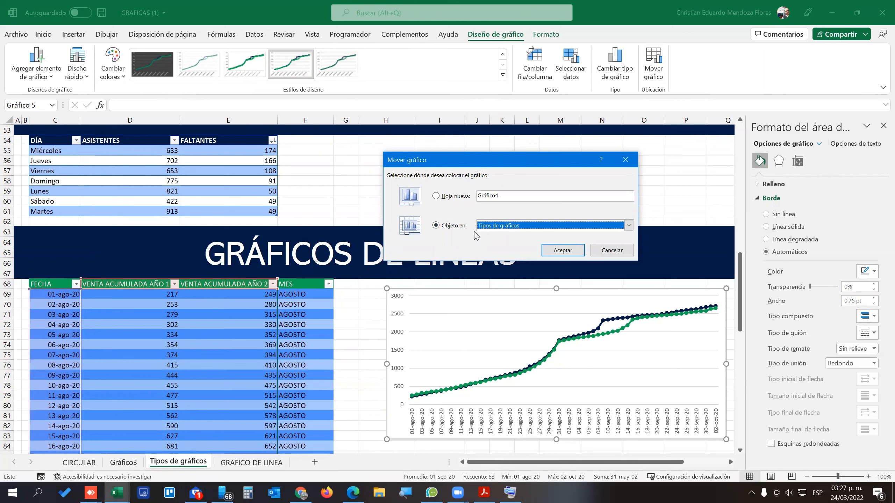
left_click(526, 230)
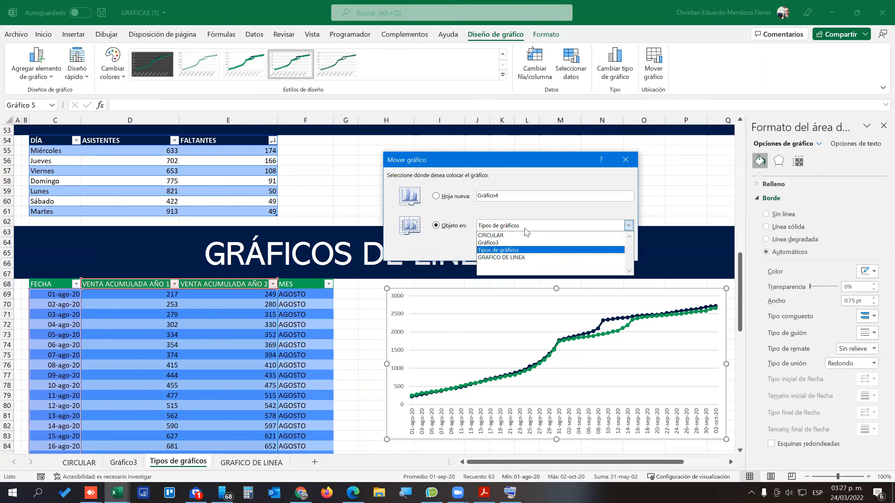
left_click(513, 258)
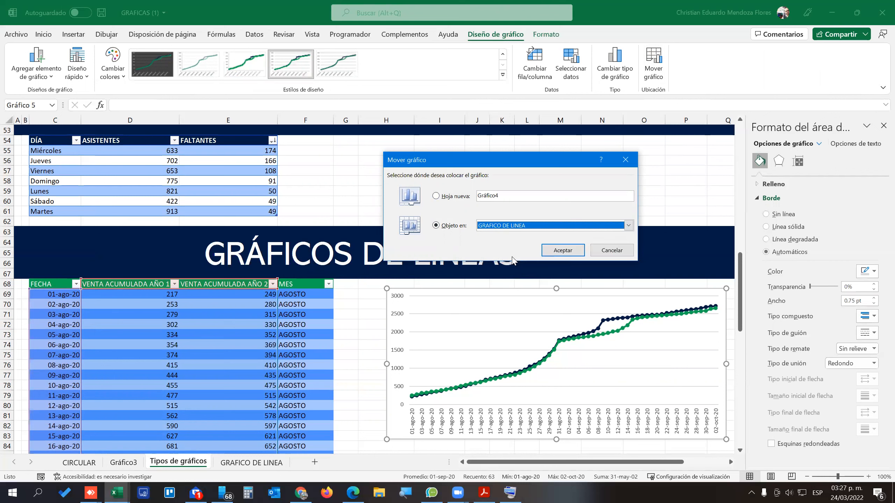
left_click(554, 251)
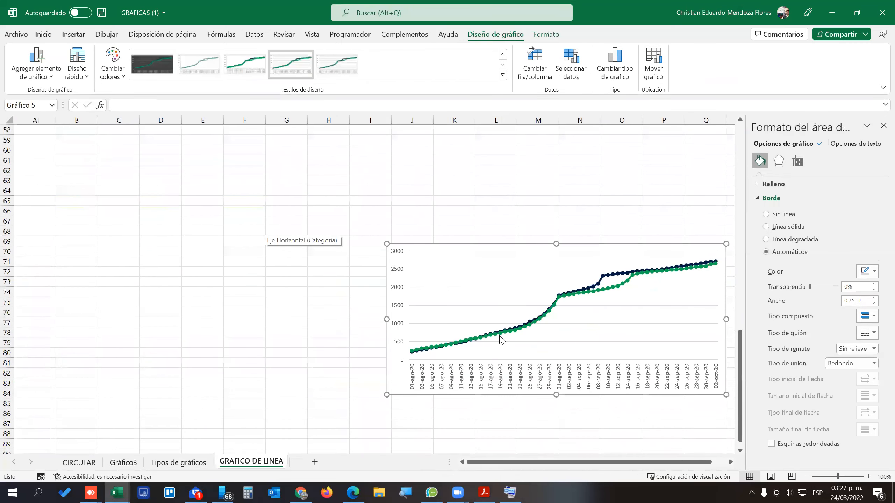
With the formatting pane closed, place the chart at cell A1 of the GRAFICO DE LINEA sheet and enlarge it to reach about M24.
scroll(501, 339, "up", 2)
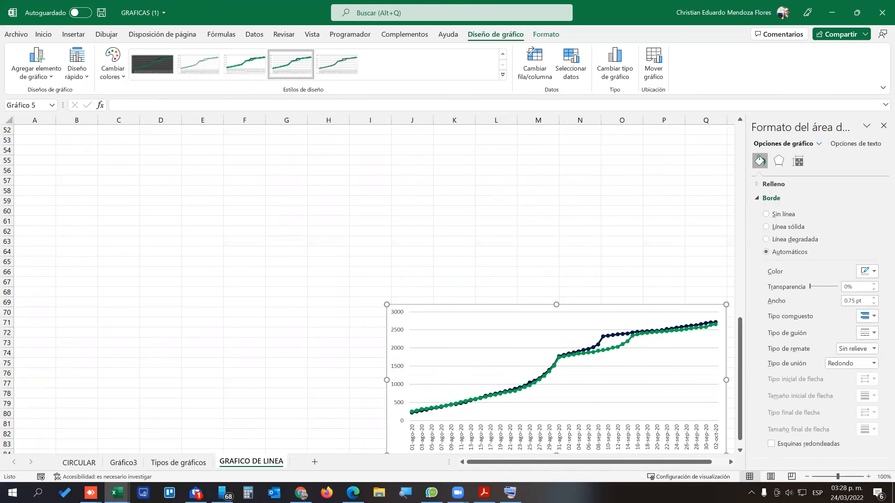
left_click(884, 126)
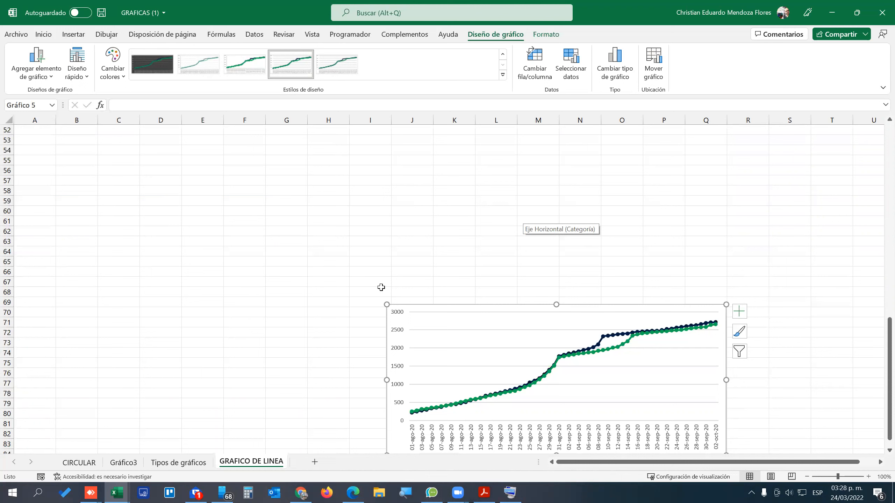
scroll(386, 295, "down", 3)
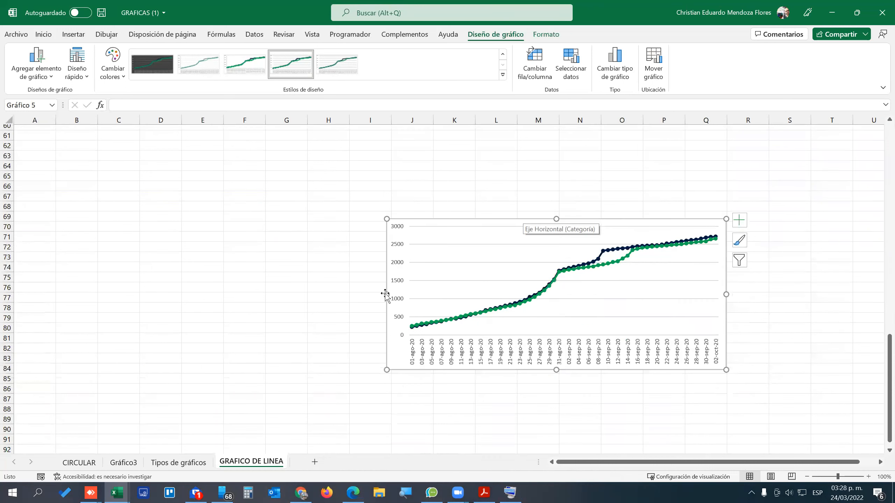
scroll(360, 227, "up", 7)
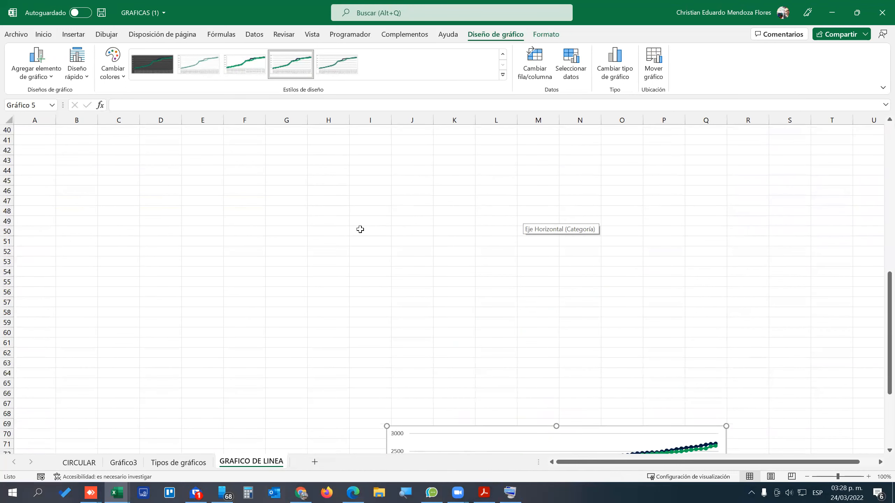
scroll(361, 227, "down", 4)
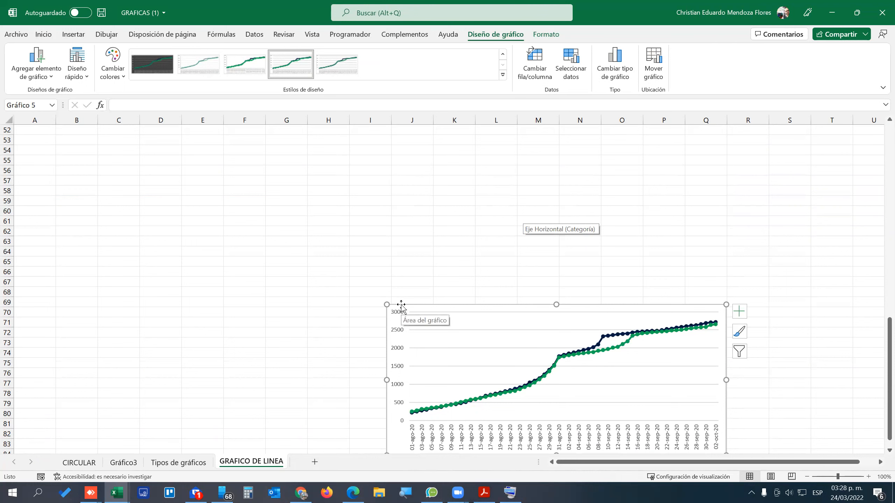
left_click_drag(402, 305, 132, 180)
scroll(148, 209, "up", 5)
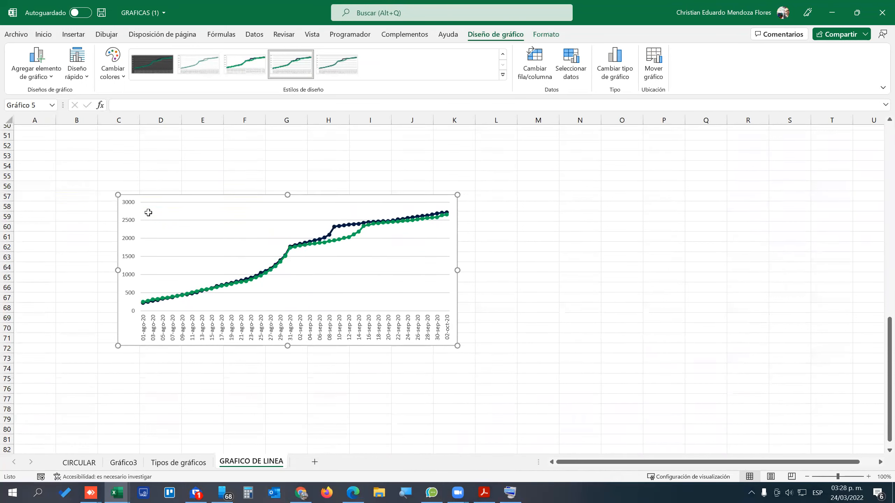
left_click_drag(129, 335, 125, 161)
scroll(180, 198, "up", 2)
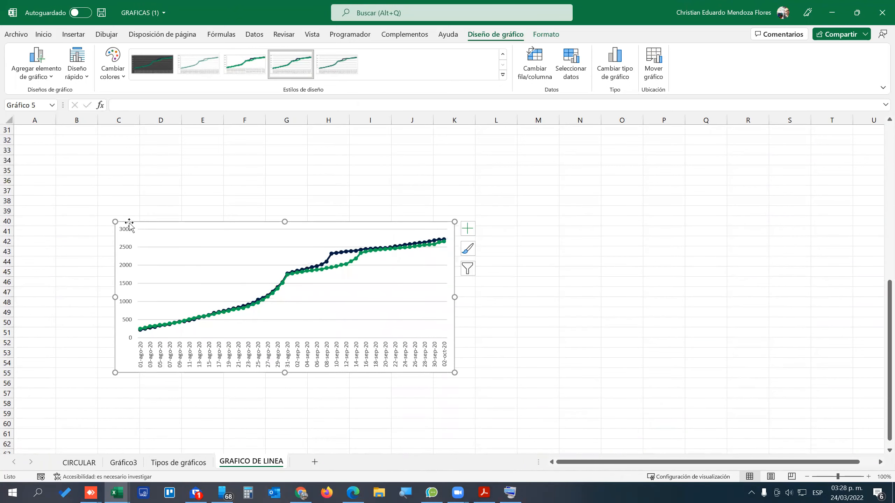
left_click_drag(129, 221, 106, 145)
scroll(134, 163, "up", 1)
scroll(131, 212, "up", 3)
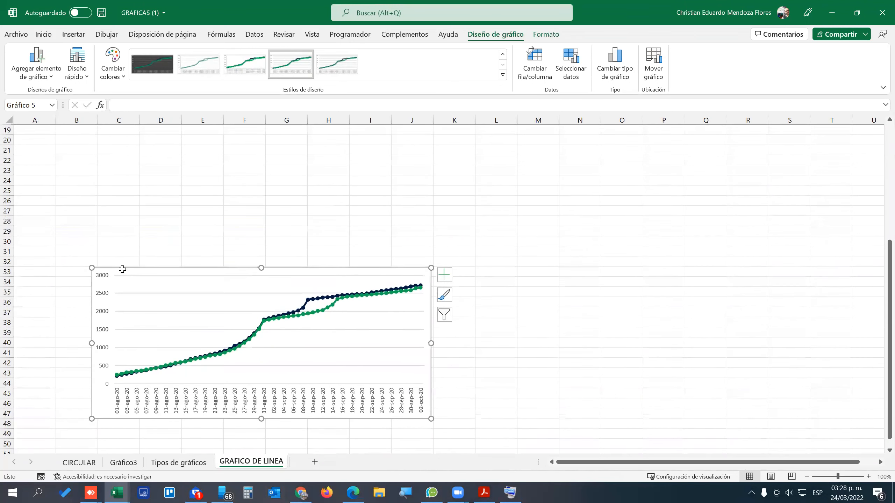
left_click_drag(105, 269, 89, 151)
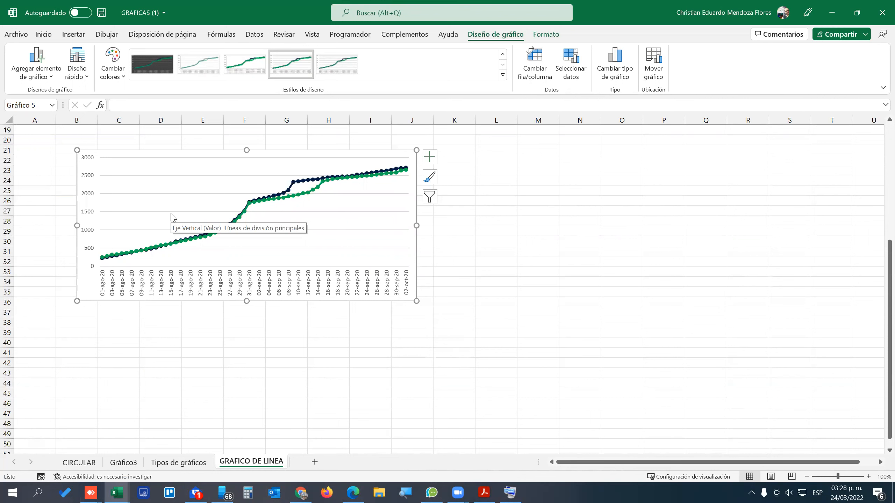
scroll(176, 333, "up", 6)
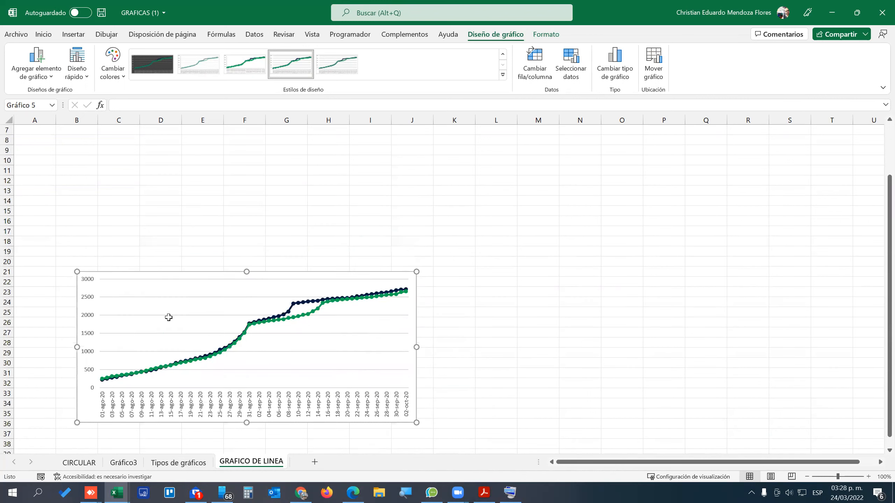
left_click_drag(88, 335, 74, 176)
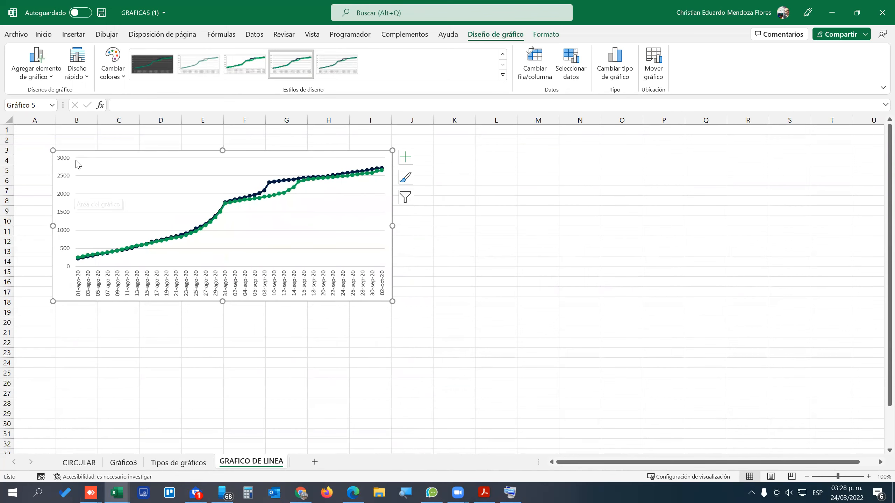
left_click_drag(73, 151, 42, 131)
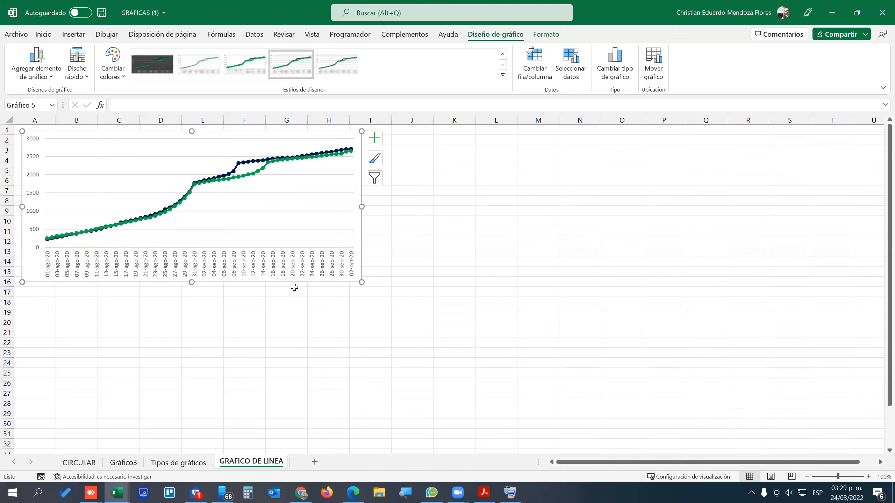
left_click_drag(360, 282, 556, 367)
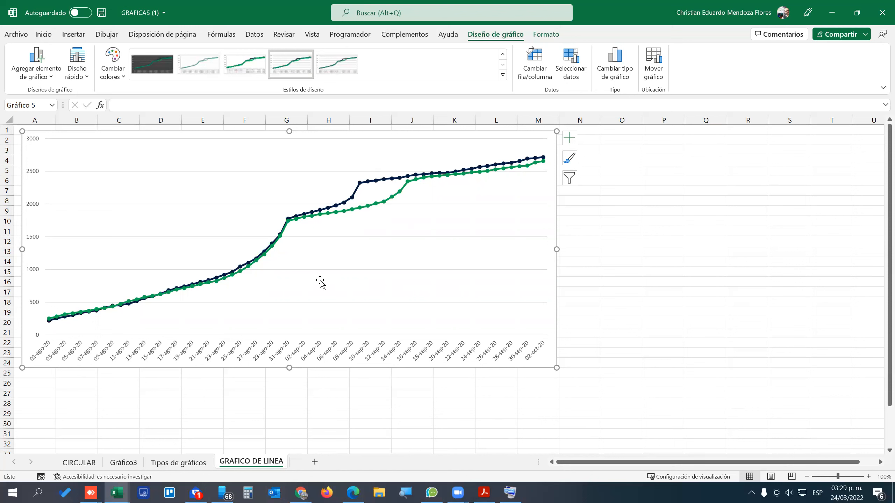
Return to the Tipos de gráficos sheet and view the GRÁFICOS DE LÍNEAS data table.
left_click(196, 460)
scroll(149, 334, "down", 6)
scroll(149, 335, "up", 6)
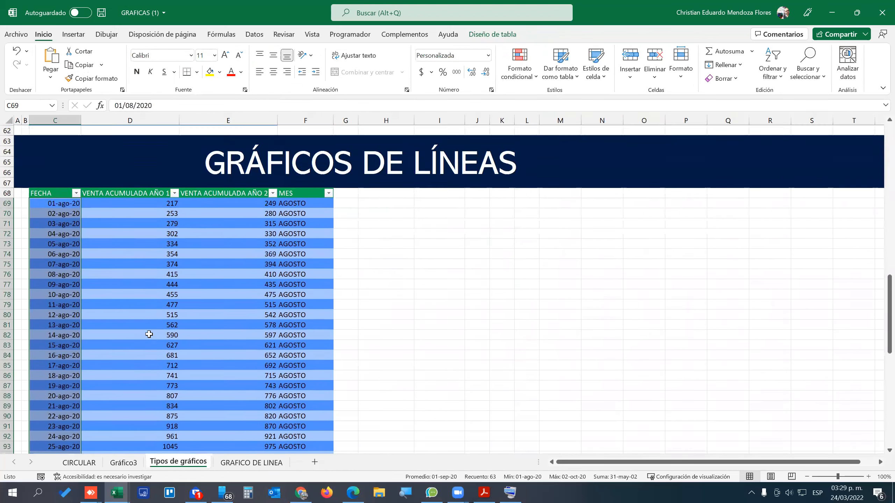
Examine the dates and accumulated sales values of year 1 and year 2 in the GRÁFICOS DE LÍNEAS table.
scroll(175, 320, "down", 6)
scroll(176, 320, "down", 1)
scroll(190, 292, "up", 4)
left_click(206, 263)
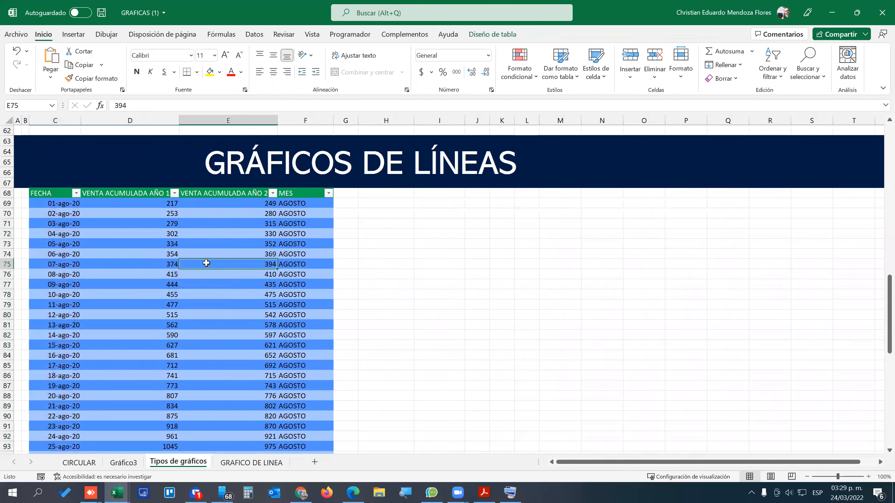
left_click(123, 213)
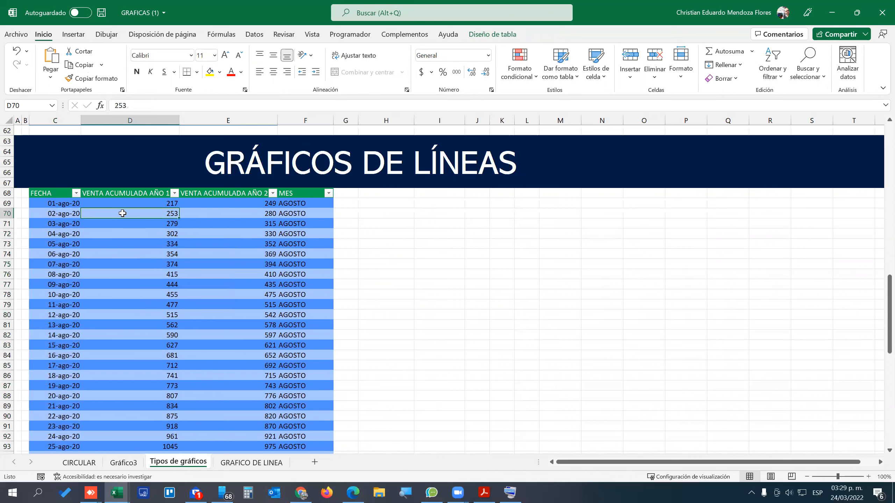
left_click(197, 244)
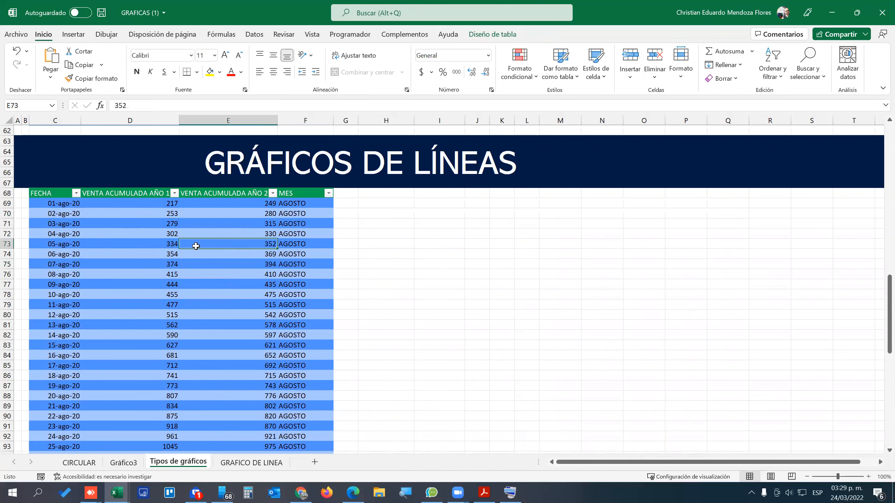
scroll(218, 244, "up", 1)
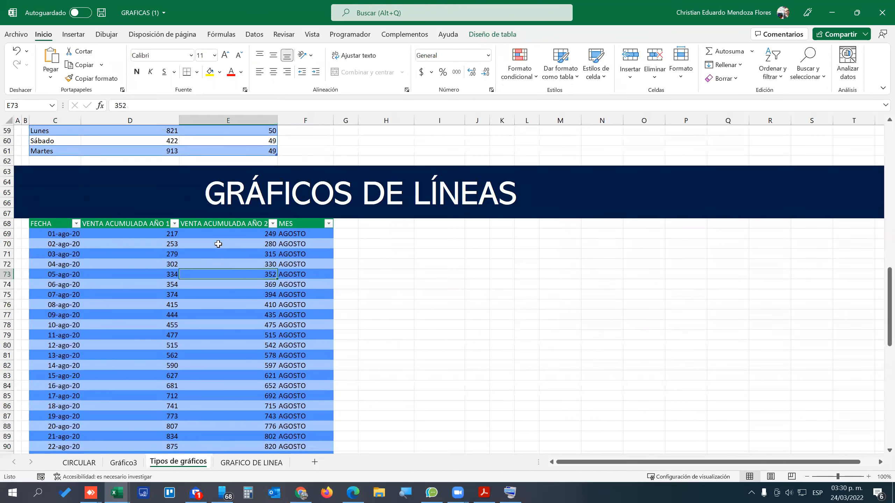
left_click(195, 245)
left_click(137, 245)
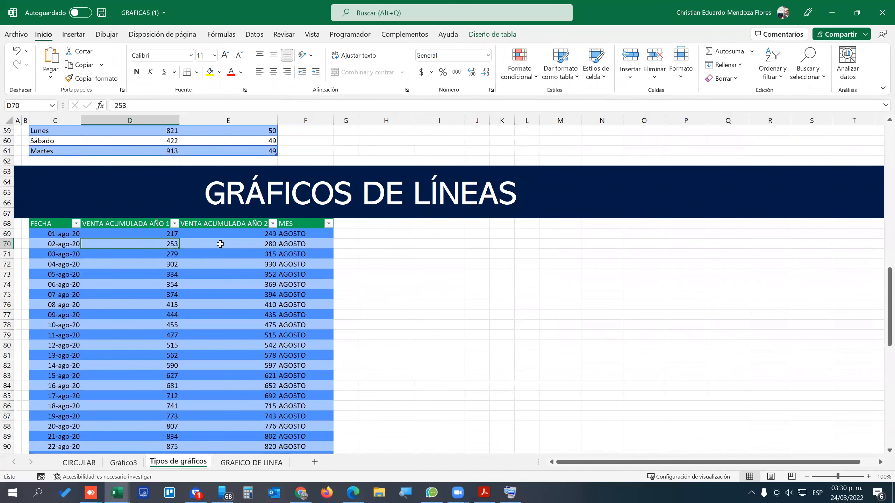
scroll(188, 247, "up", 1)
left_click(219, 265)
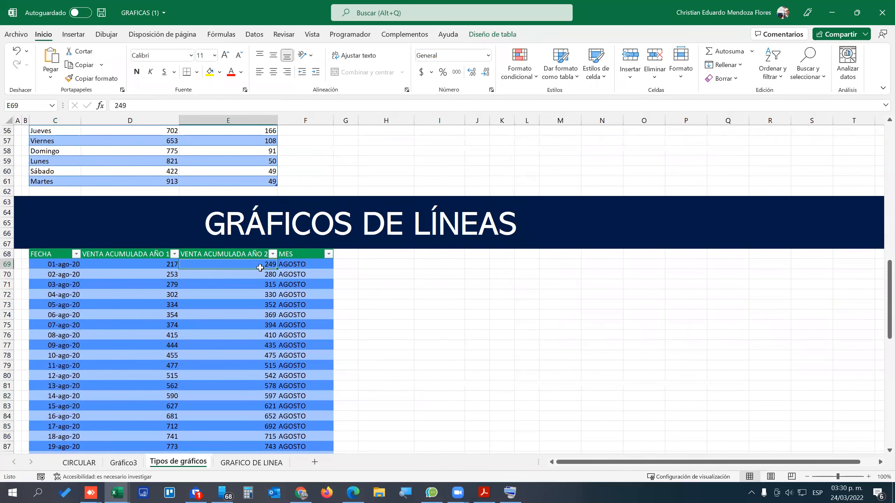
Insert a slicer for the MES field of the accumulated sales table and delete it again.
left_click(504, 38)
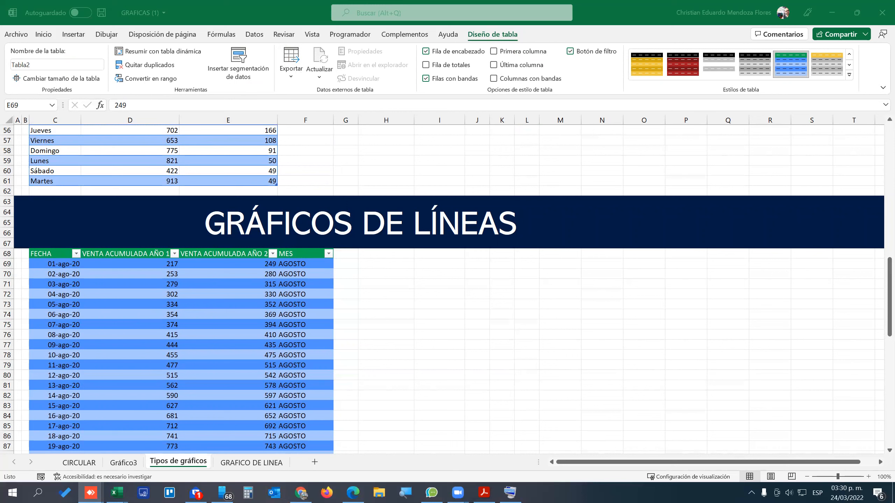
left_click(231, 57)
left_click(236, 57)
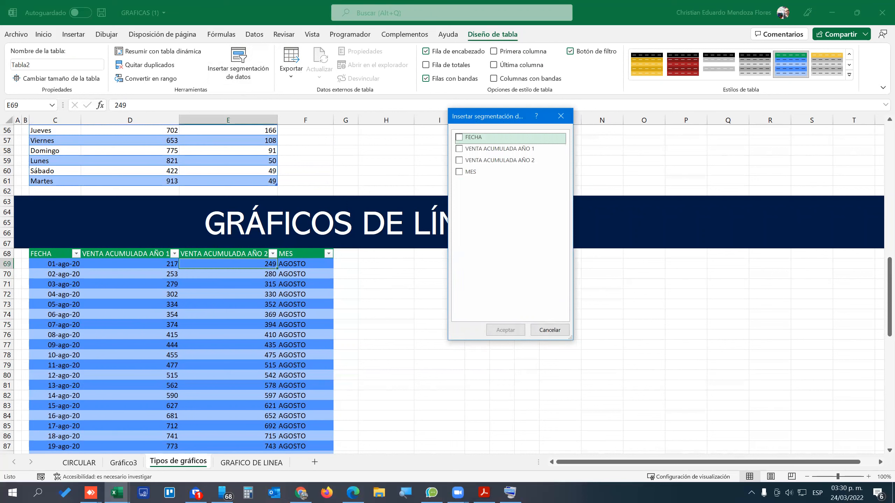
left_click(455, 173)
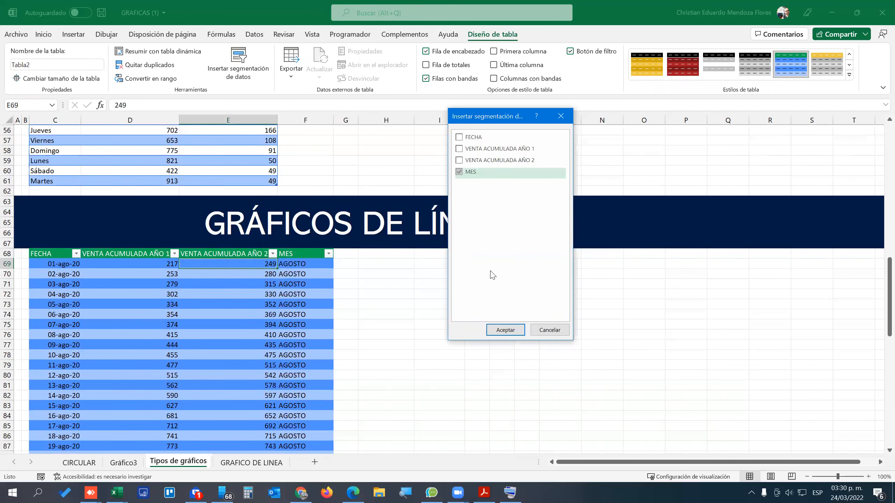
left_click(505, 330)
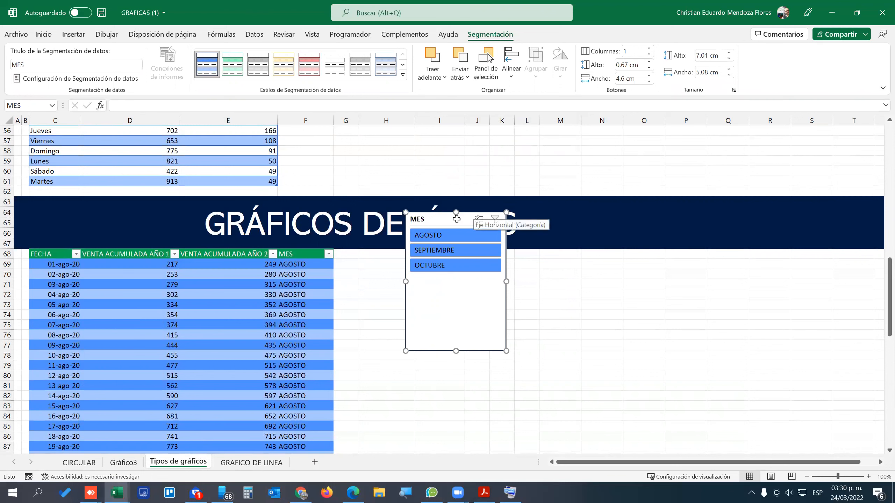
key("Delete")
Insert a slicer for the table's MES field and place it beside the data, starting around column G, row 69.
left_click(108, 295)
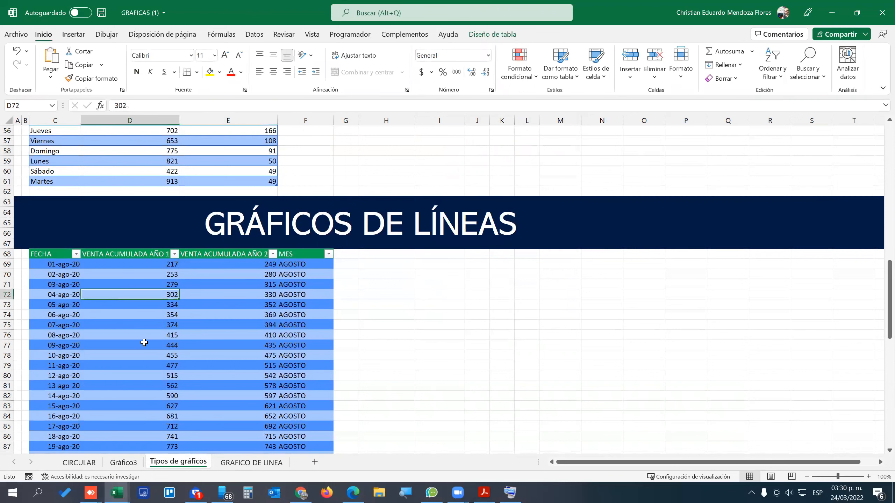
scroll(144, 344, "down", 4)
scroll(160, 296, "up", 2)
left_click(127, 226)
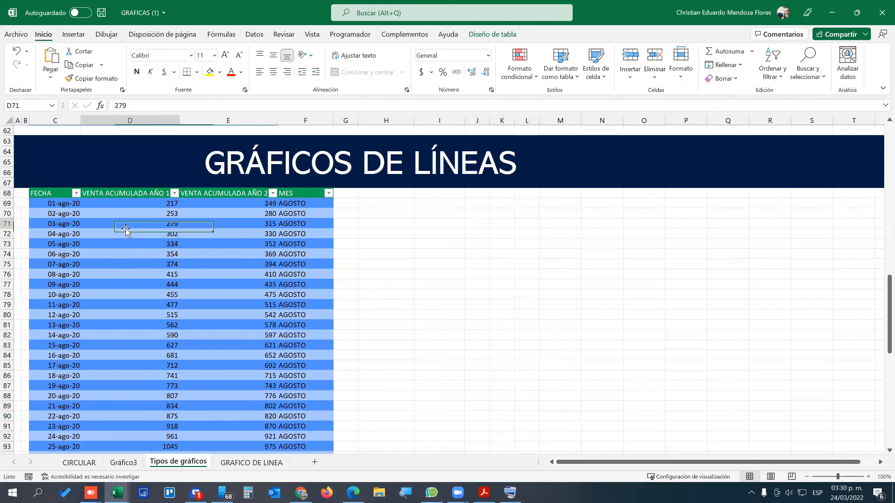
left_click(489, 35)
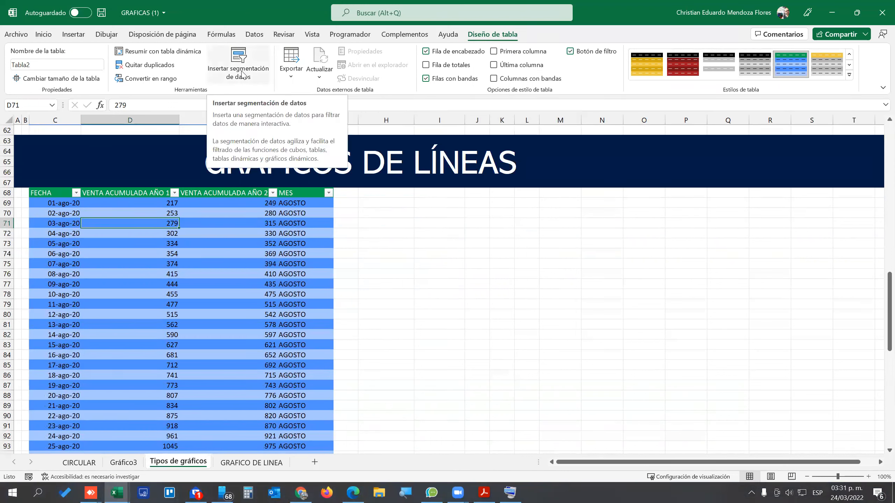
key("alt+Tab")
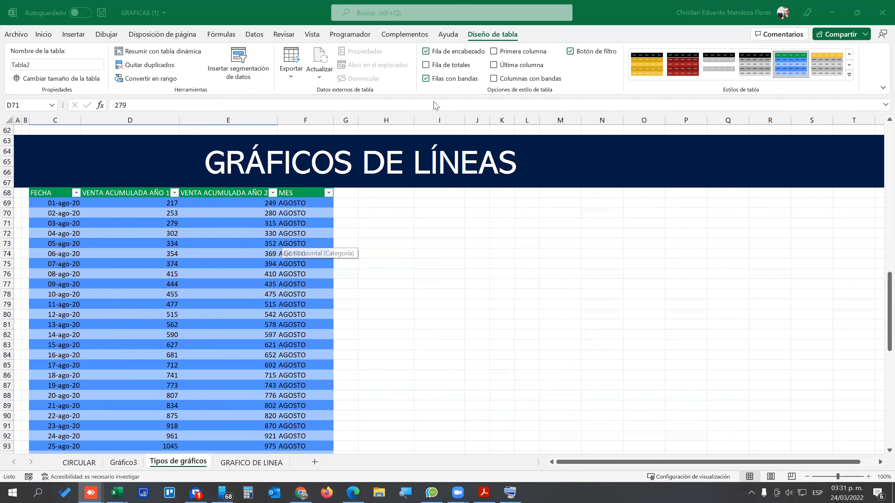
left_click(239, 58)
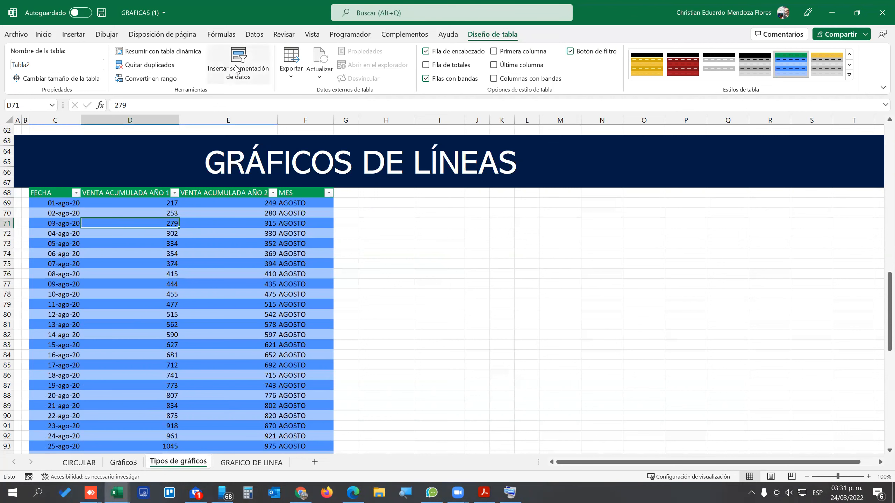
left_click(235, 65)
left_click(458, 172)
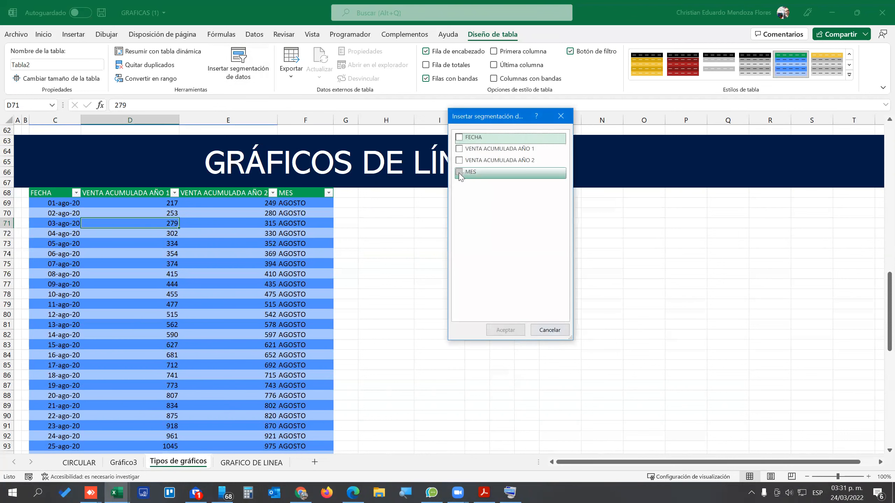
left_click(506, 330)
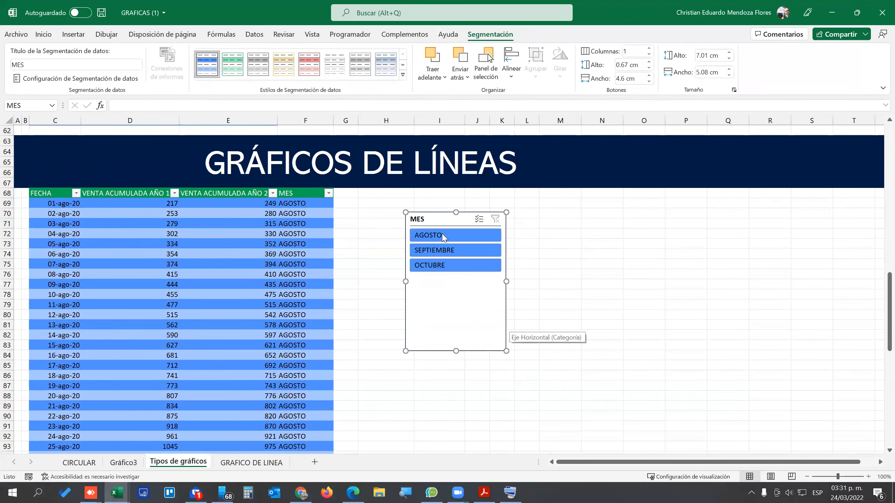
left_click_drag(436, 220, 381, 211)
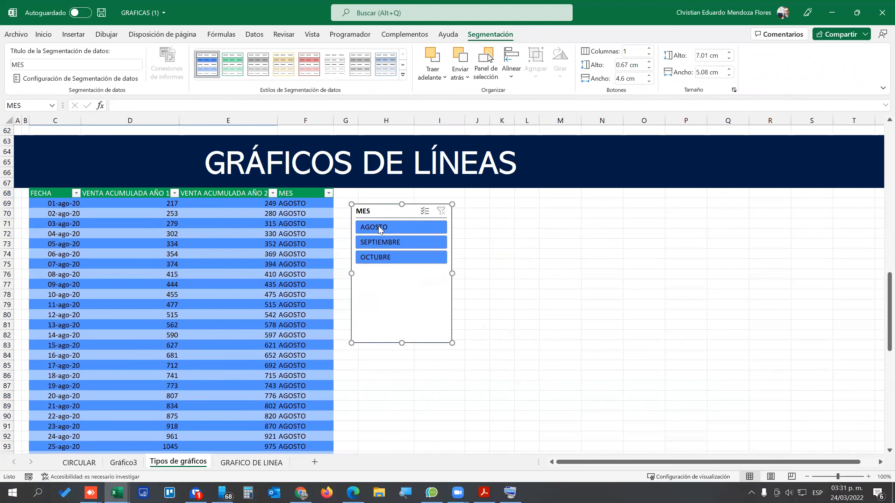
Filter the sales table with the MES slicer by AGOSTO, SEPTIEMBRE and OCTUBRE in turn, and clear the filter.
left_click(380, 228)
left_click(383, 242)
left_click(385, 257)
left_click(385, 241)
left_click(382, 227)
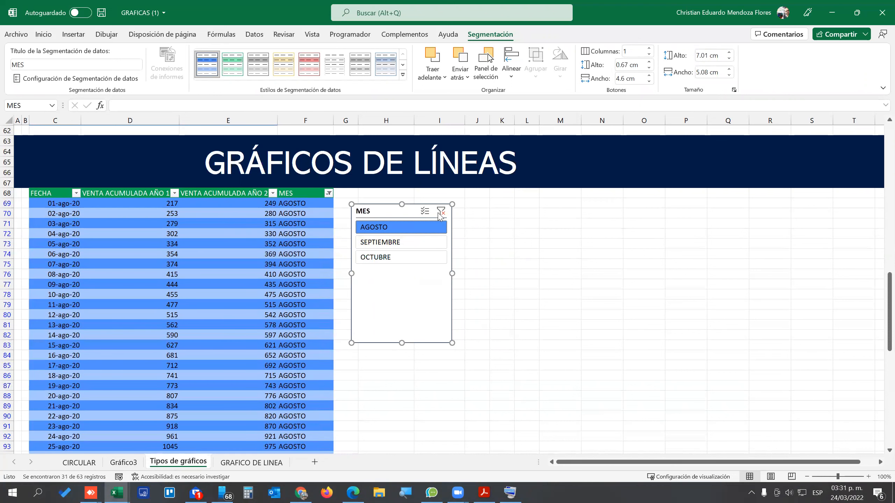
left_click(407, 243)
left_click(400, 257)
left_click(400, 243)
left_click(402, 227)
left_click(440, 212)
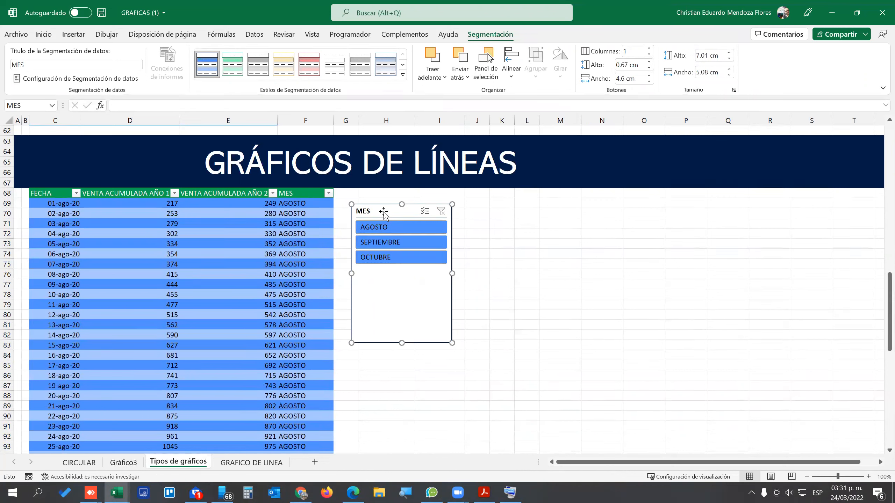
Filter the sales table to AGOSTO with the MES slicer and clear that filter.
right_click(385, 213)
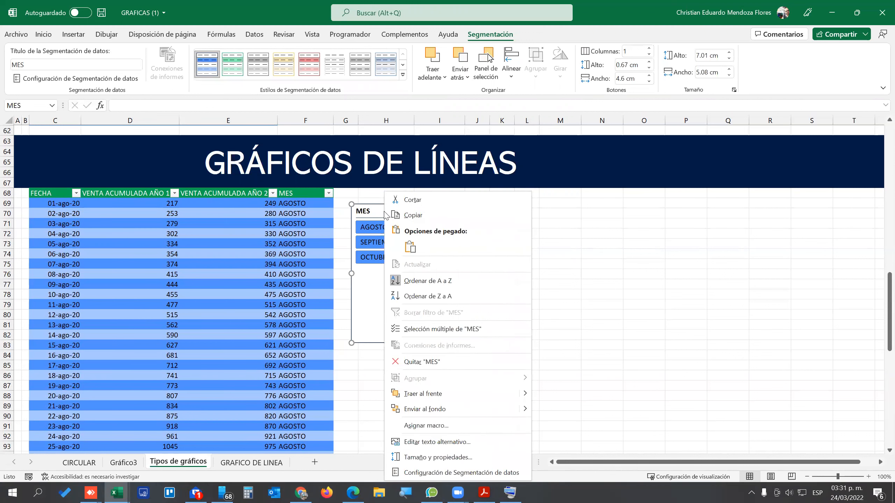
key("Escape")
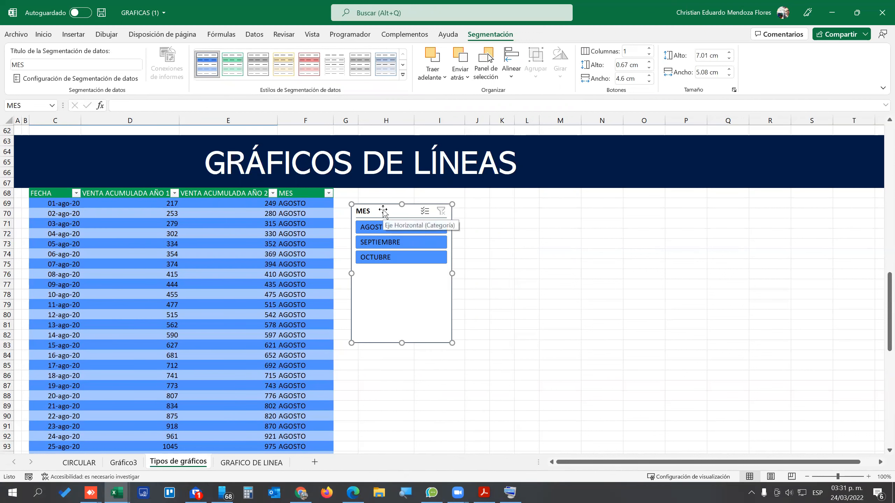
left_click(380, 229)
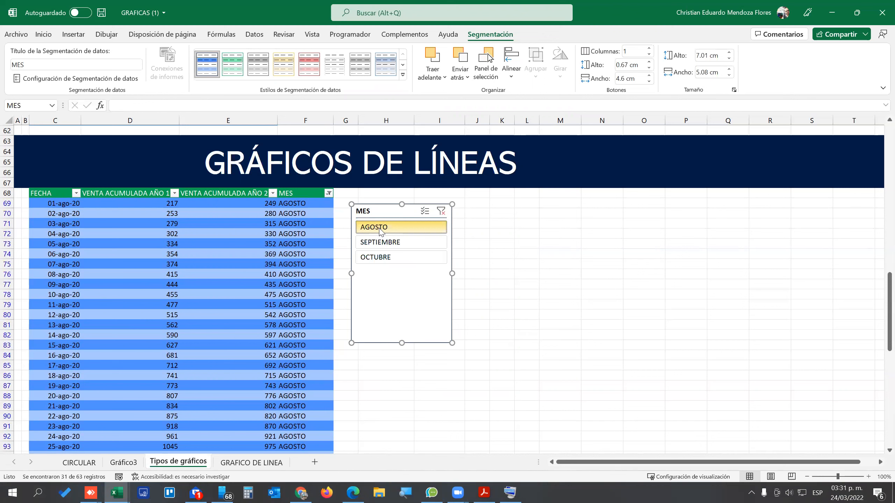
left_click(440, 211)
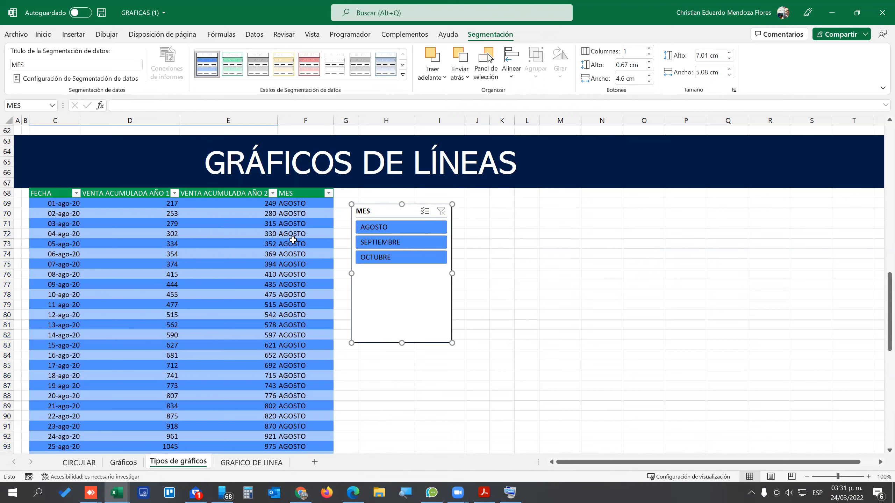
Delete the MES slicer beside the sales table and select a cell inside the table.
left_click(376, 211)
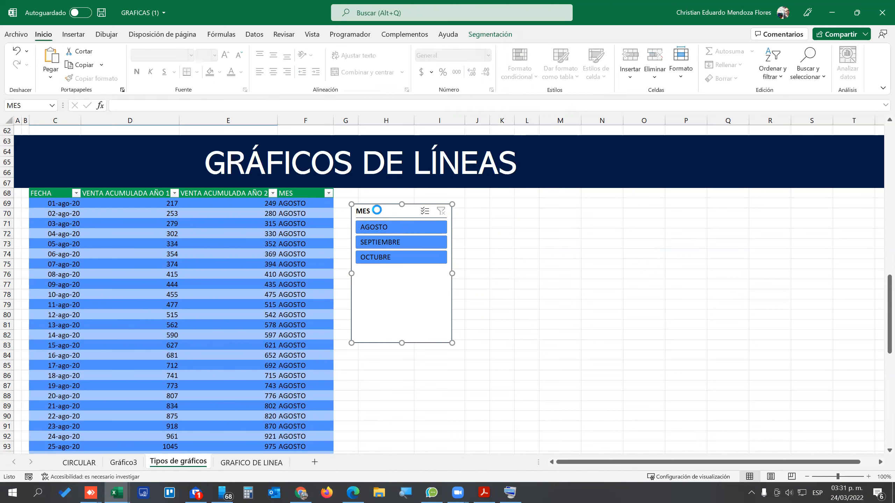
key("Delete")
left_click(135, 277)
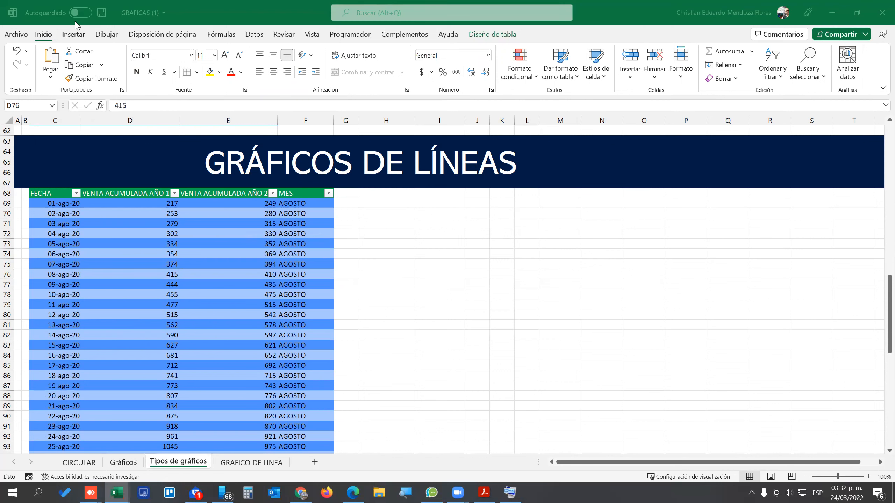
Switch to the AnyDesk session, insert a MES slicer for the remote workbook's sales table and move it clear of the data.
key("alt+Tab")
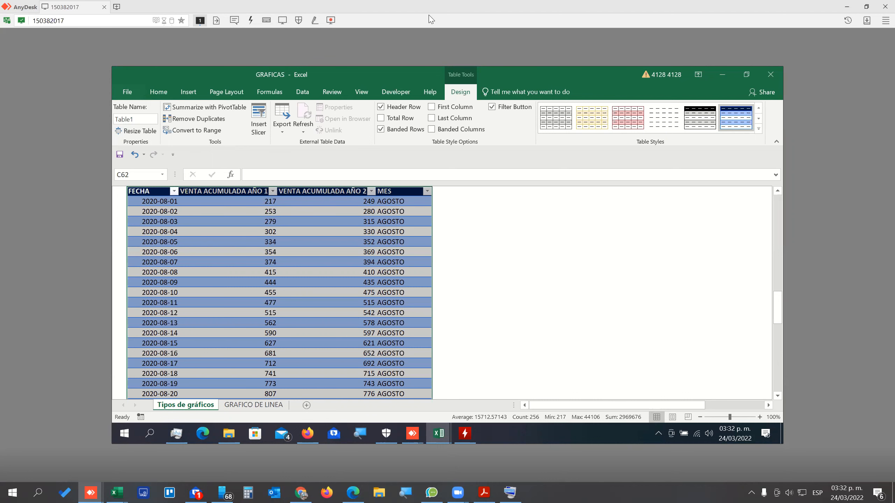
key("alt+Tab")
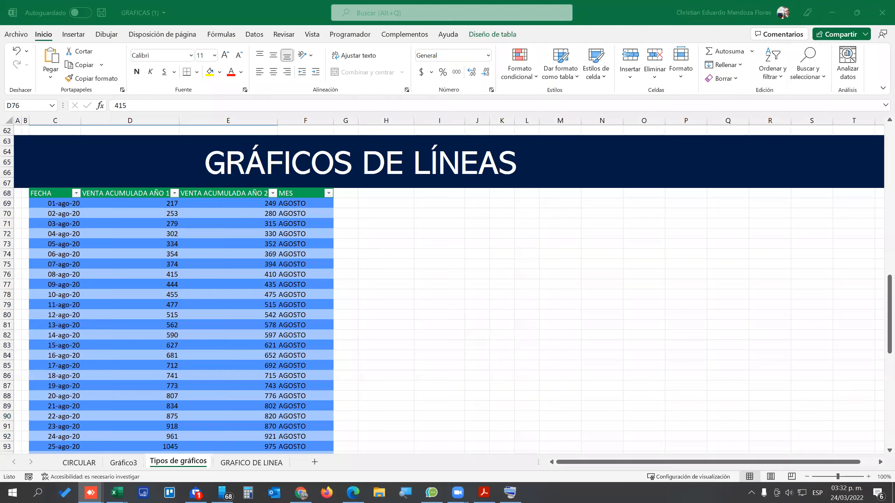
key("alt+Tab")
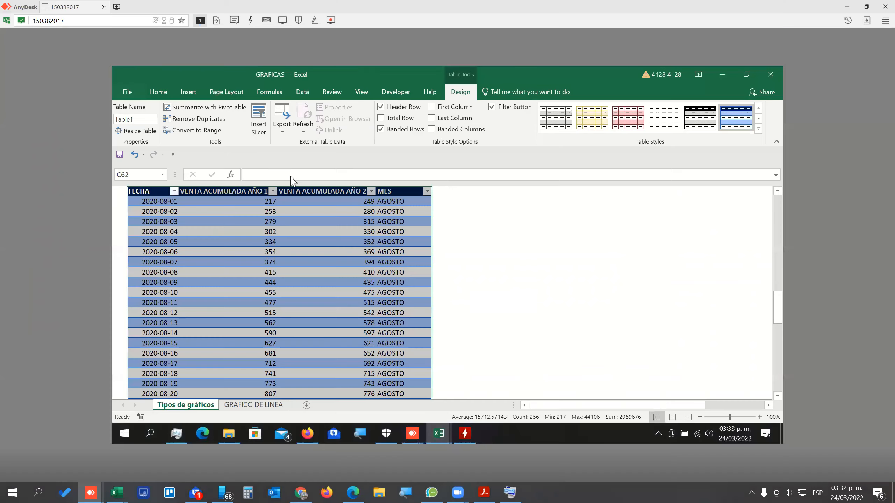
left_click(259, 117)
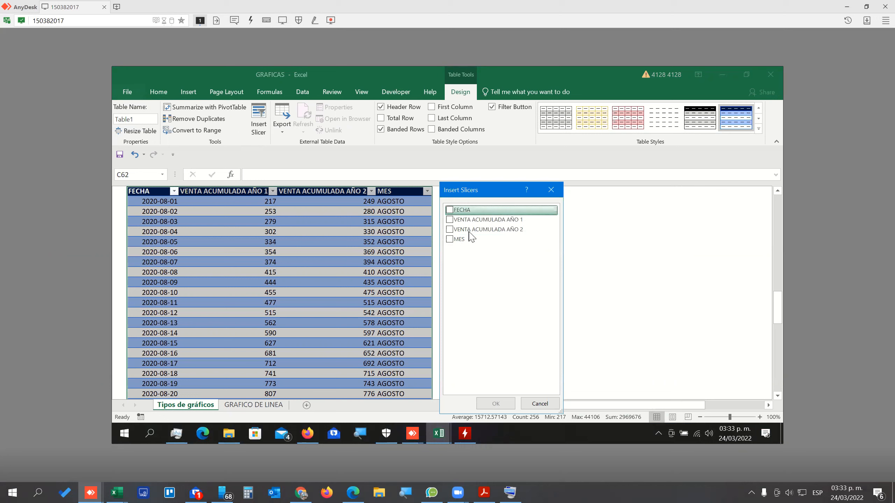
left_click(454, 241)
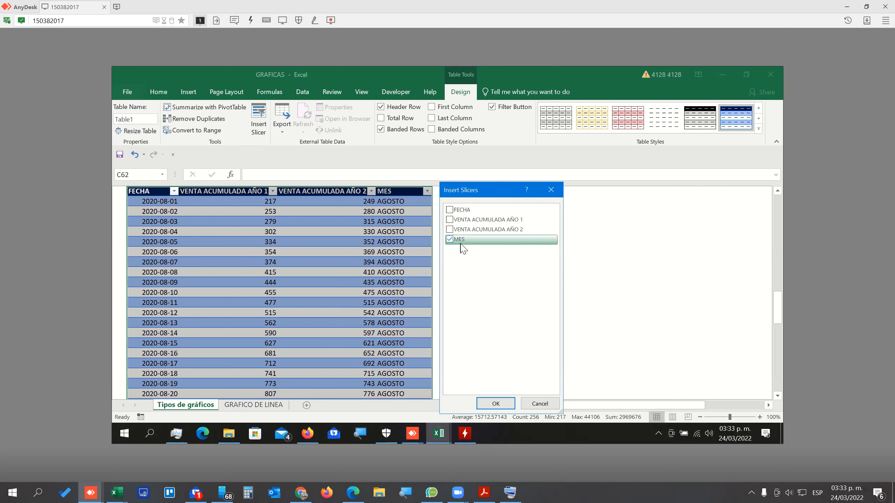
left_click(497, 405)
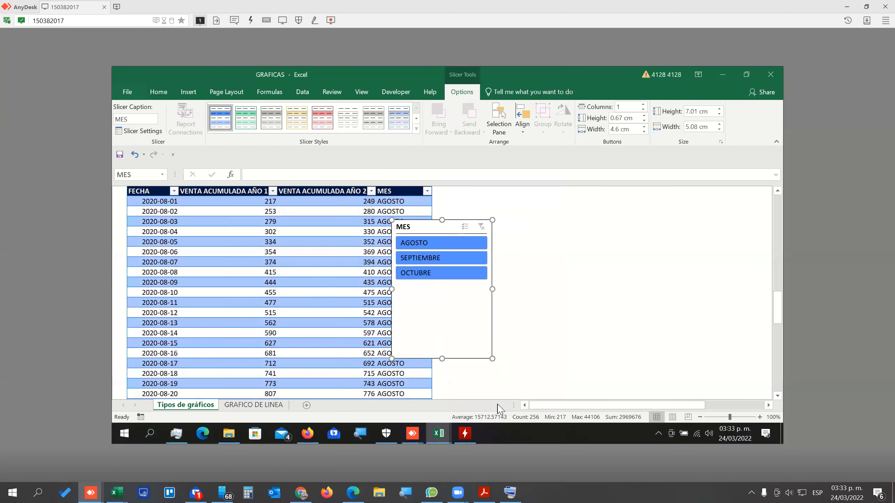
left_click_drag(440, 225, 490, 219)
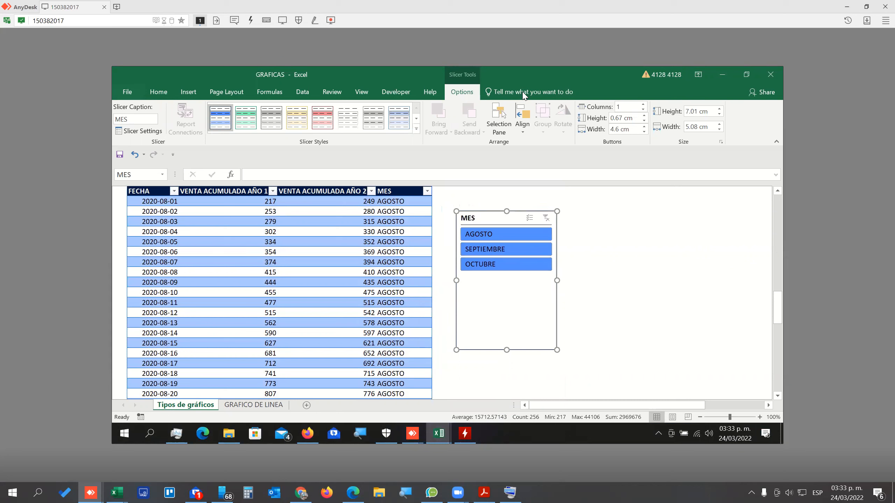
Switch to the local GRAFICAS (1) workbook and insert a MES slicer for the sales table on Tipos de gráficos.
left_click(117, 493)
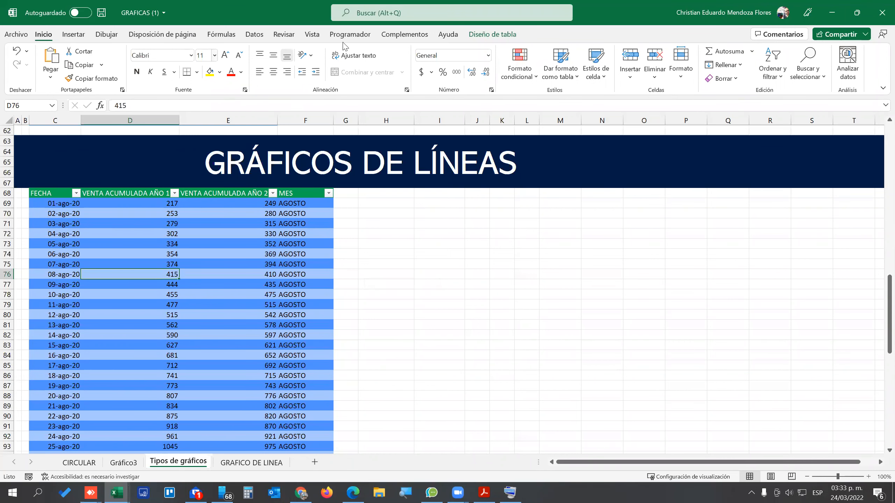
left_click(490, 35)
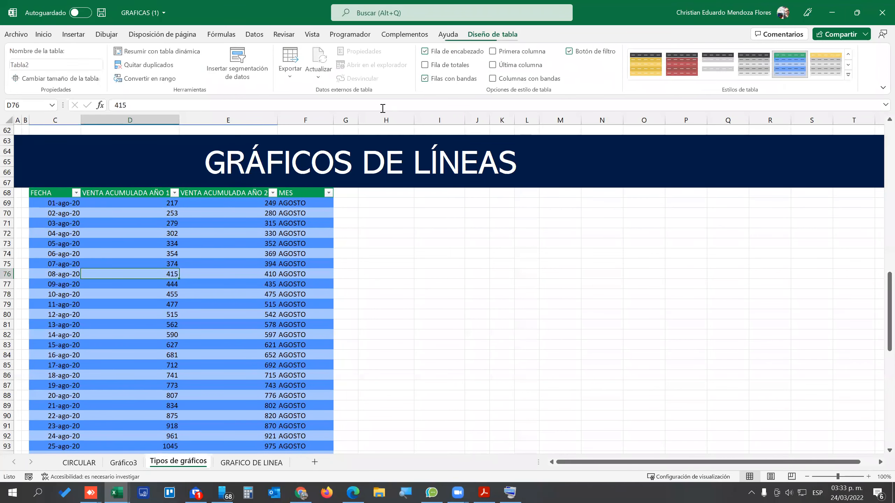
left_click(247, 56)
left_click(465, 171)
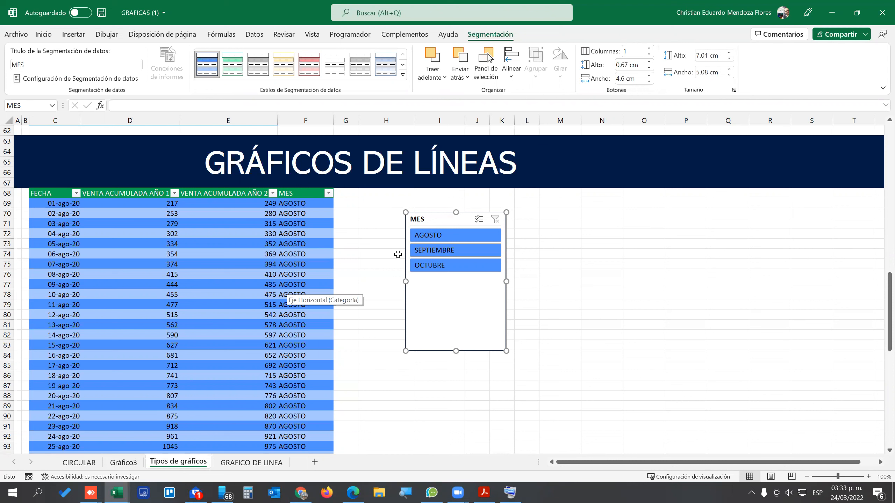
Cut the MES slicer from Tipos de gráficos and paste it at cell O2 of the GRAFICO DE LINEA sheet.
right_click(426, 219)
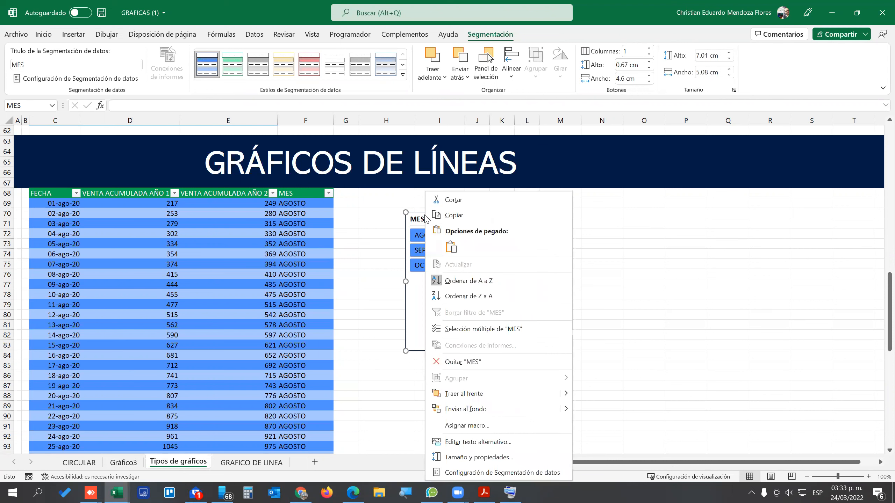
left_click(447, 200)
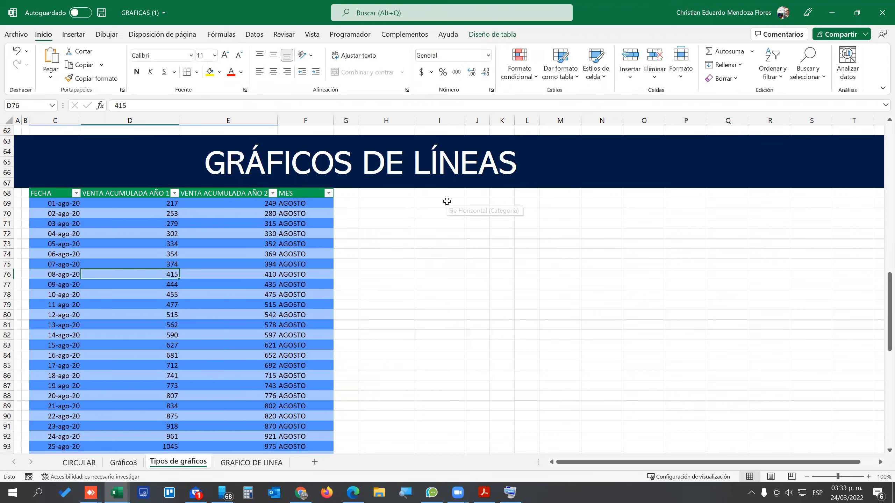
left_click(251, 463)
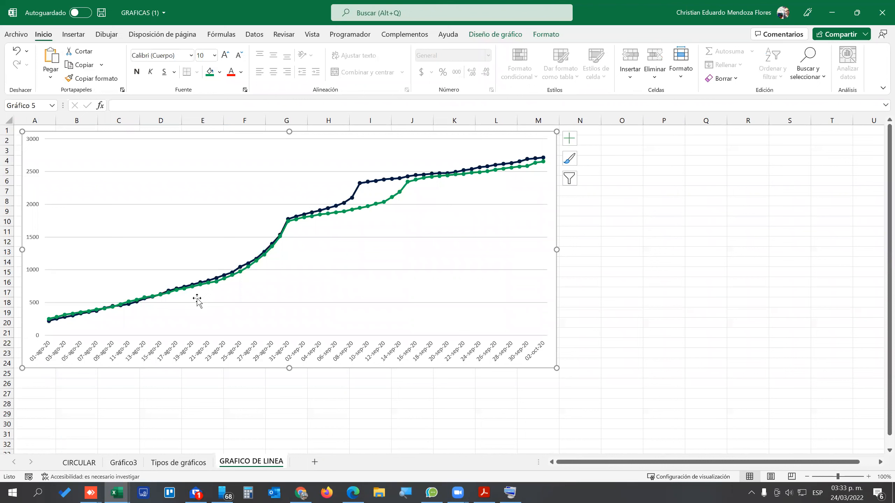
left_click(618, 139)
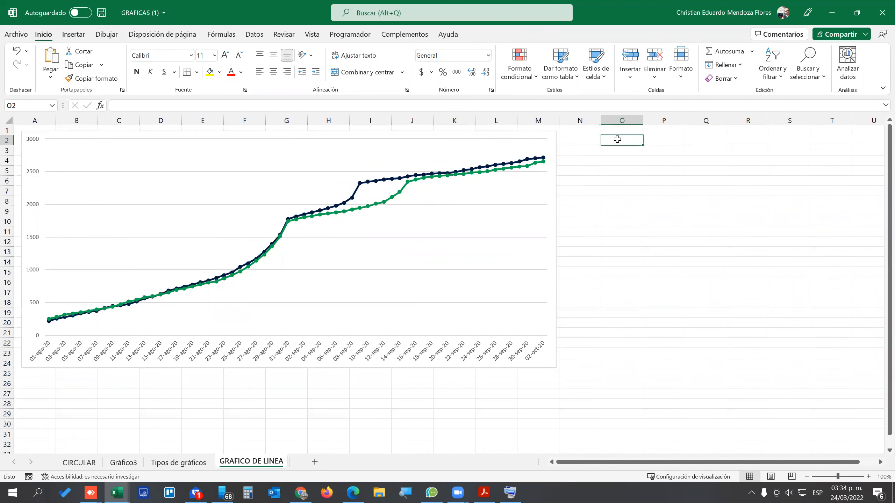
right_click(618, 139)
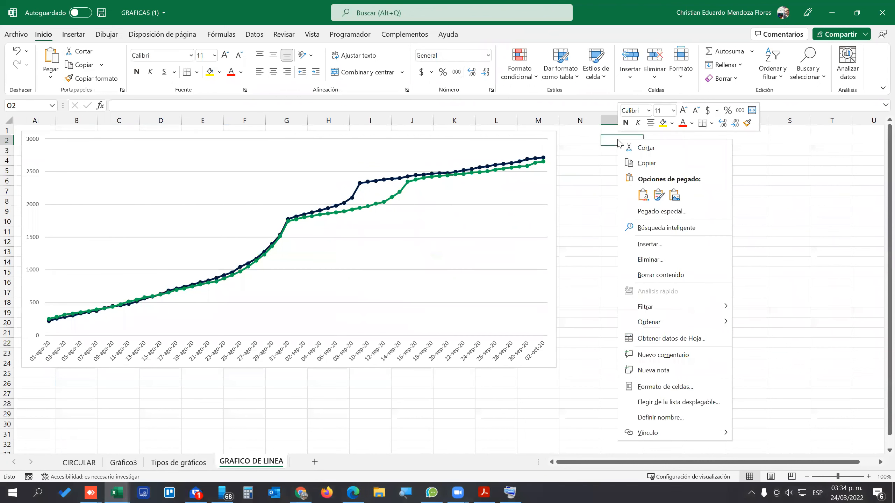
left_click(643, 195)
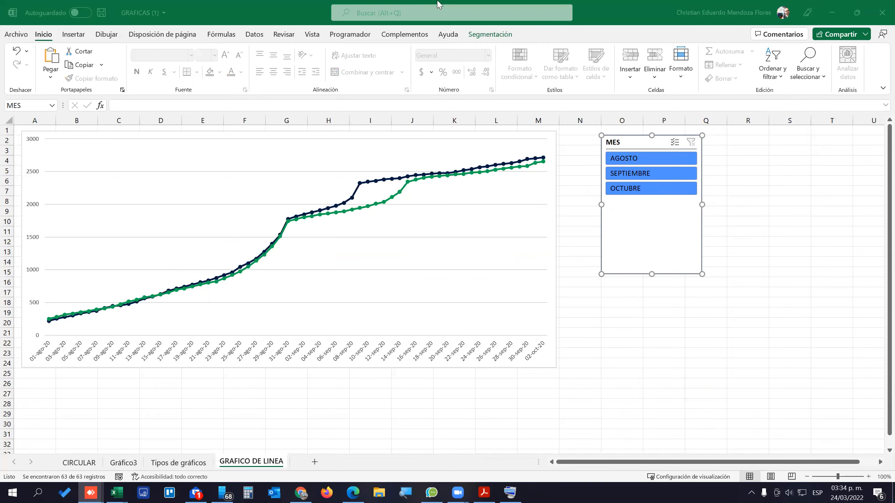
Switch to the AnyDesk session, cut the remote MES slicer and paste it at cell G5 of its GRAFICO DE LINEA sheet.
left_click_drag(437, 2, 440, 9)
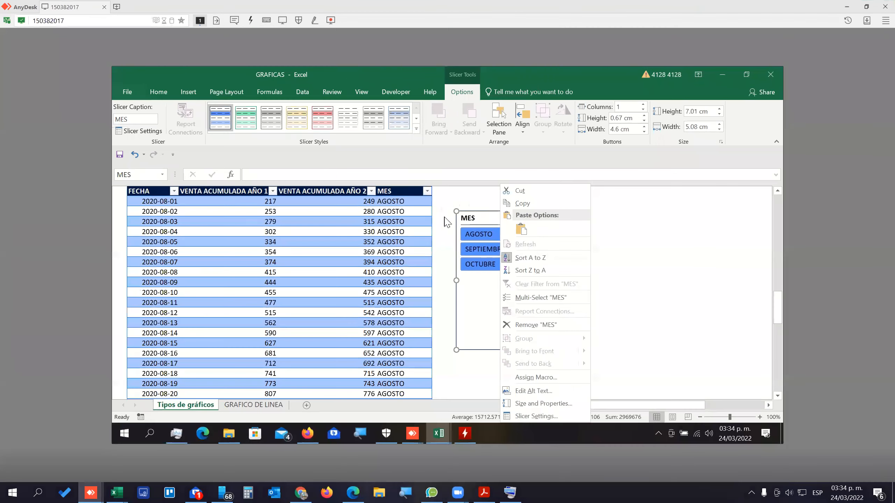
left_click(529, 197)
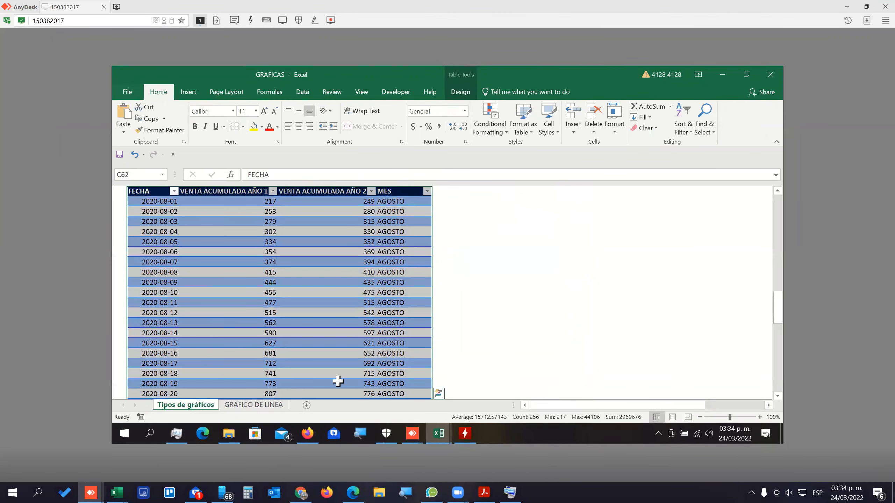
left_click(236, 407)
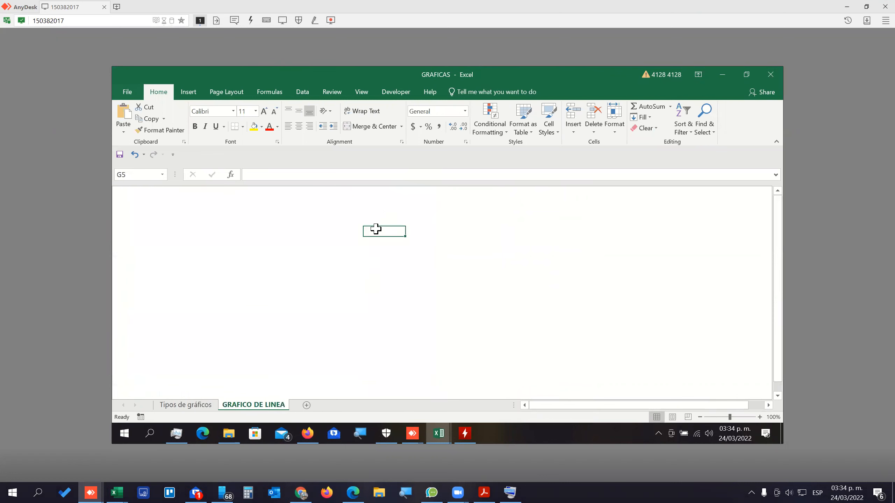
right_click(390, 233)
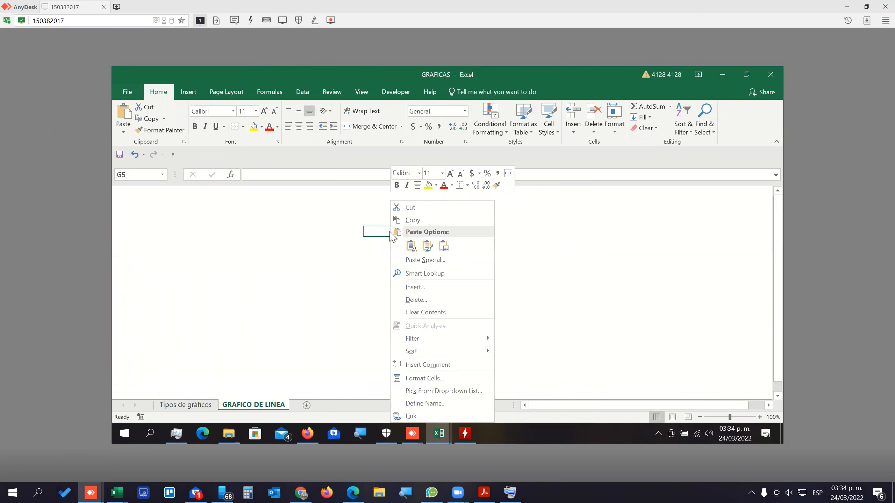
left_click(411, 246)
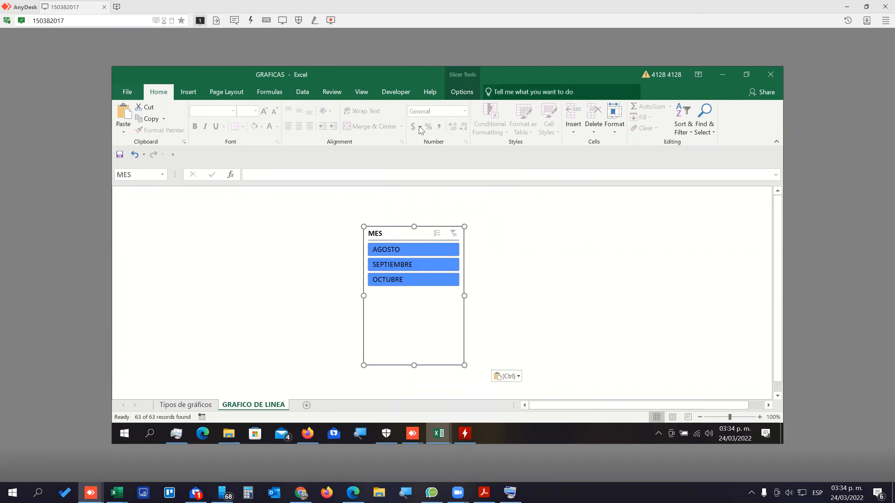
Return to the local workbook and filter the line chart with the MES slicer by AGOSTO, SEPTIEMBRE and OCTUBRE in turn.
key("alt+Tab")
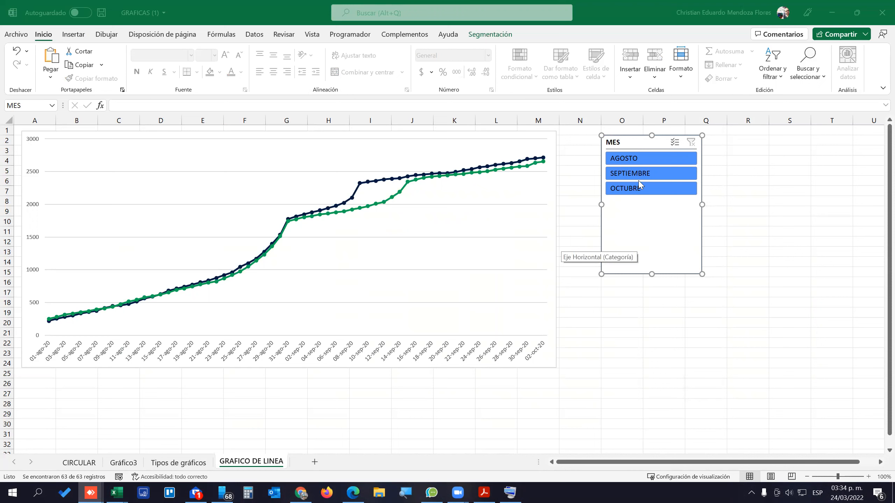
left_click(631, 161)
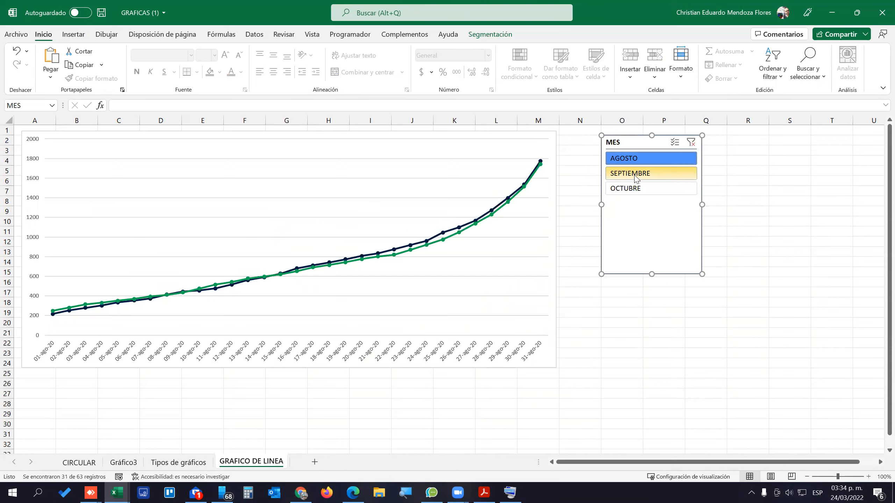
left_click(636, 177)
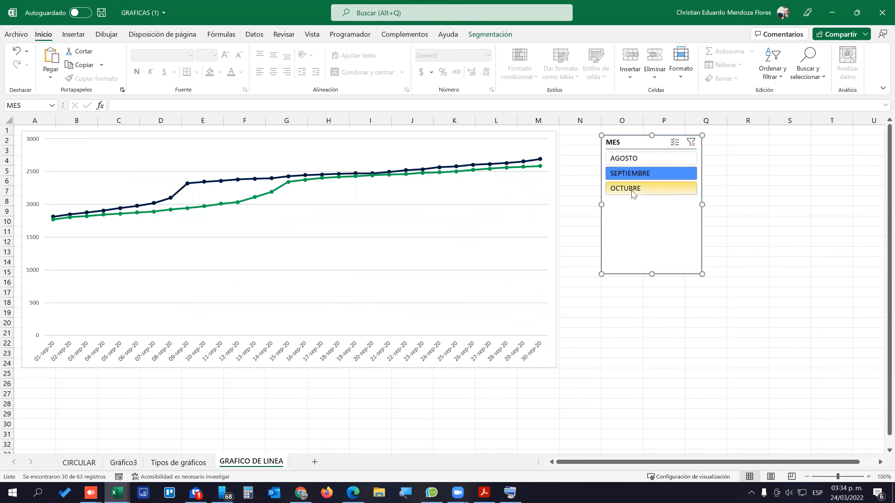
left_click(631, 191)
left_click(639, 174)
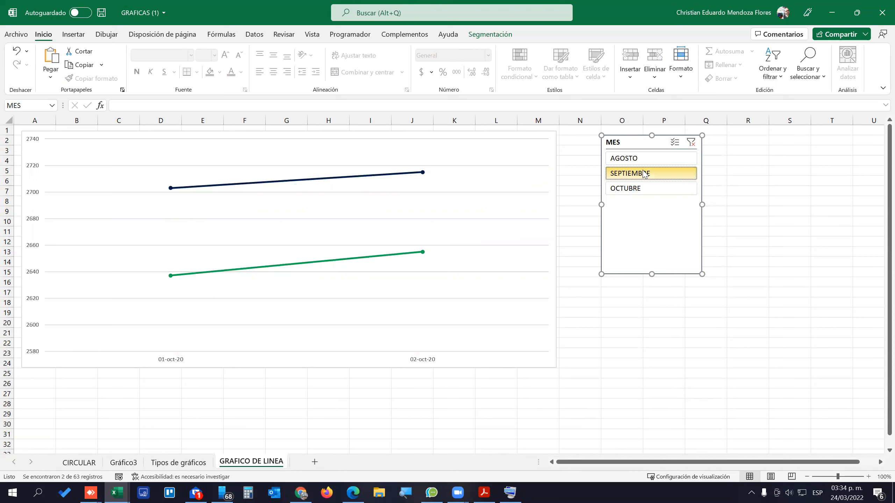
left_click(645, 160)
Filter the line chart by SEPTIEMBRE and OCTUBRE together, and switch the combination to AGOSTO and OCTUBRE.
left_click(623, 191)
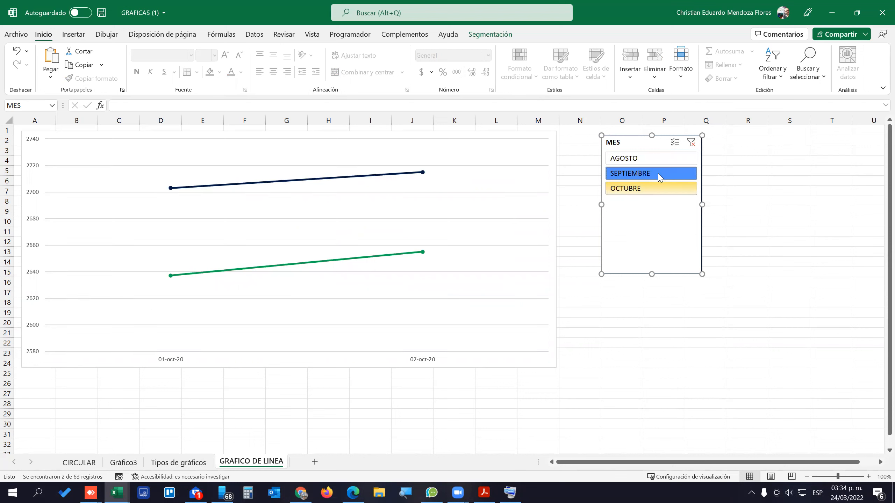
left_click(659, 174, "ctrl")
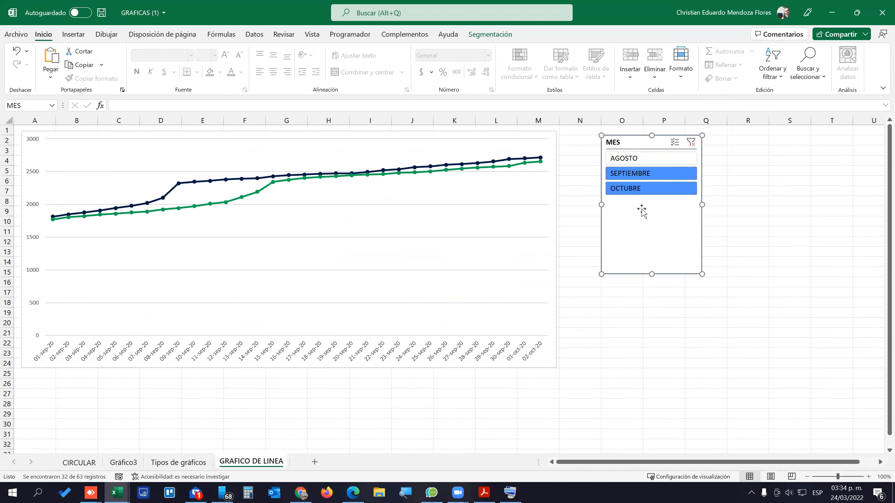
left_click(644, 160)
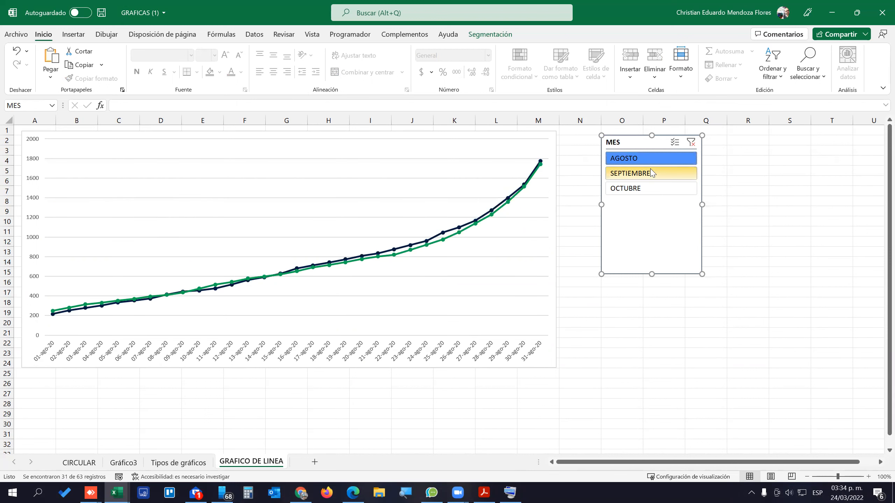
left_click(639, 191, "ctrl")
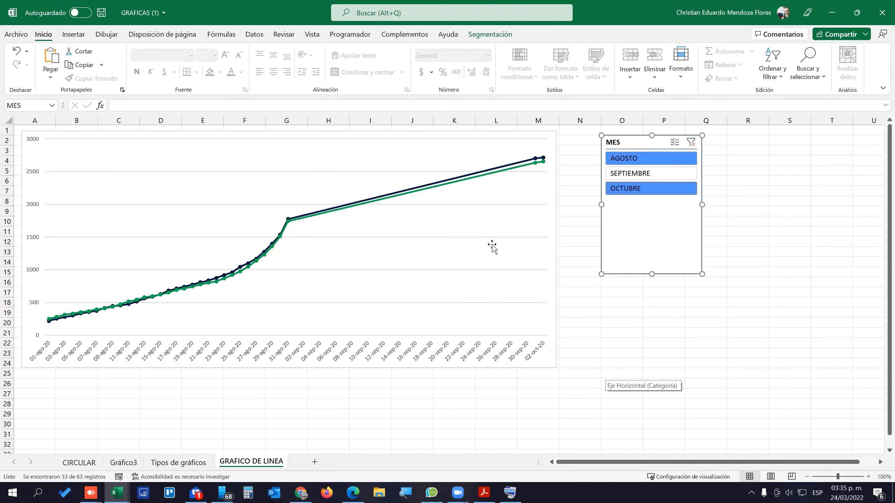
Move the MES slicer close beside the line chart and bring up its slicer formatting options.
left_click_drag(617, 142, 583, 163)
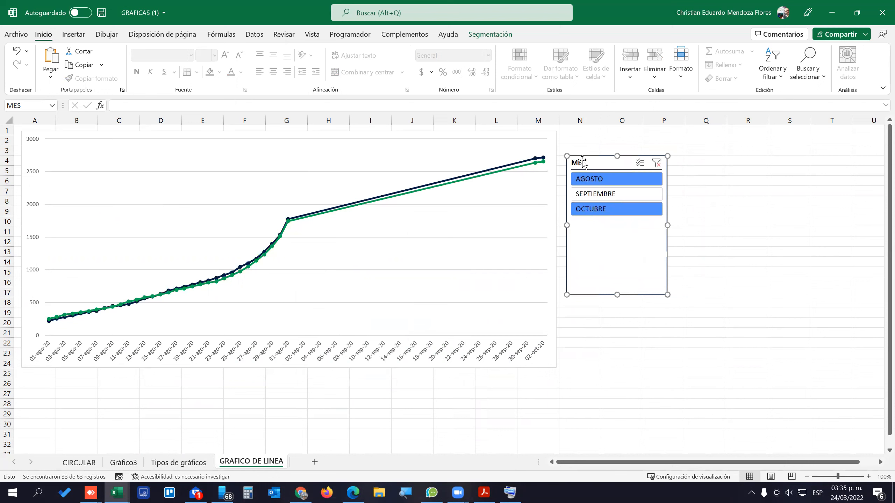
left_click(488, 35)
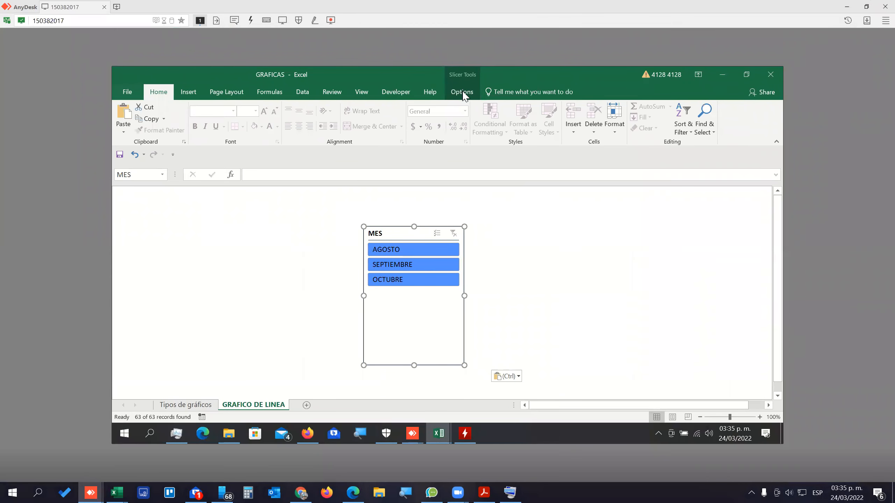
In the AnyDesk session, try several styles on the remote MES slicer and apply the dark red one.
left_click(461, 93)
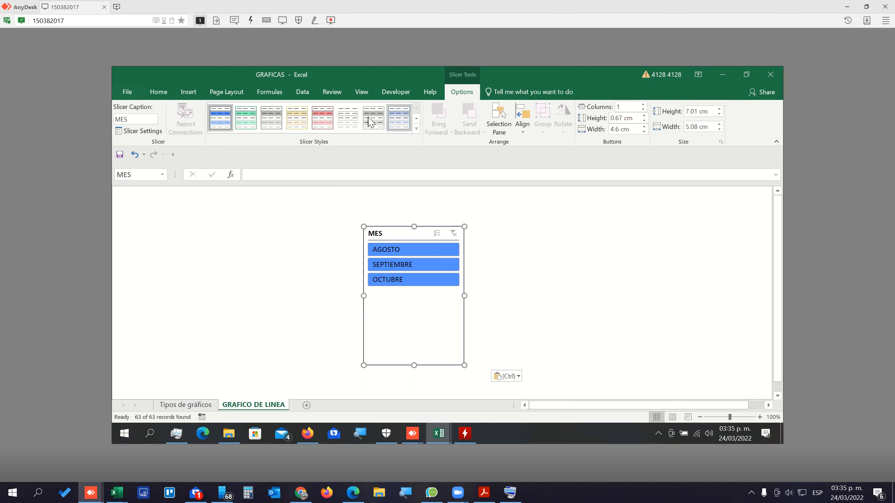
left_click(319, 123)
left_click(293, 129)
left_click(266, 123)
left_click(373, 118)
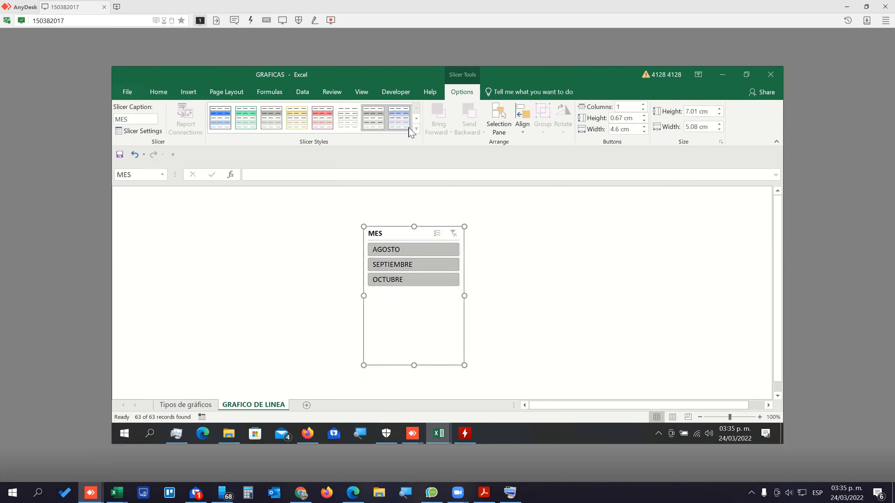
left_click(416, 131)
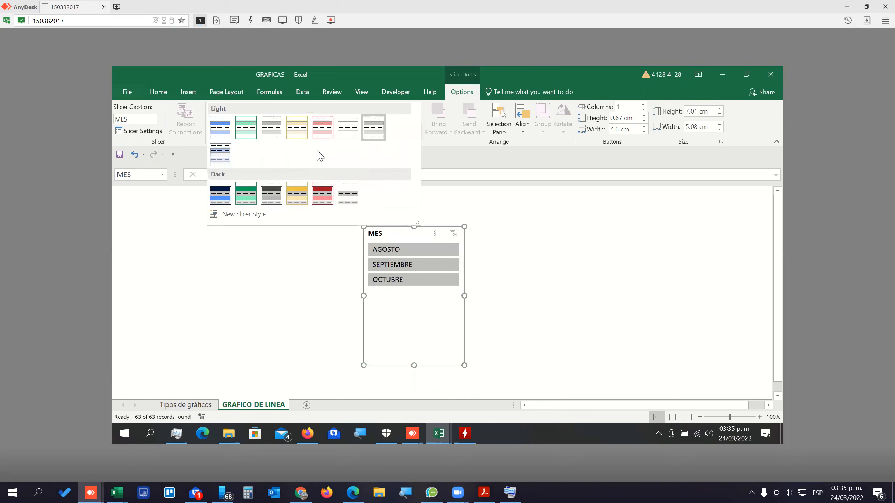
left_click(322, 193)
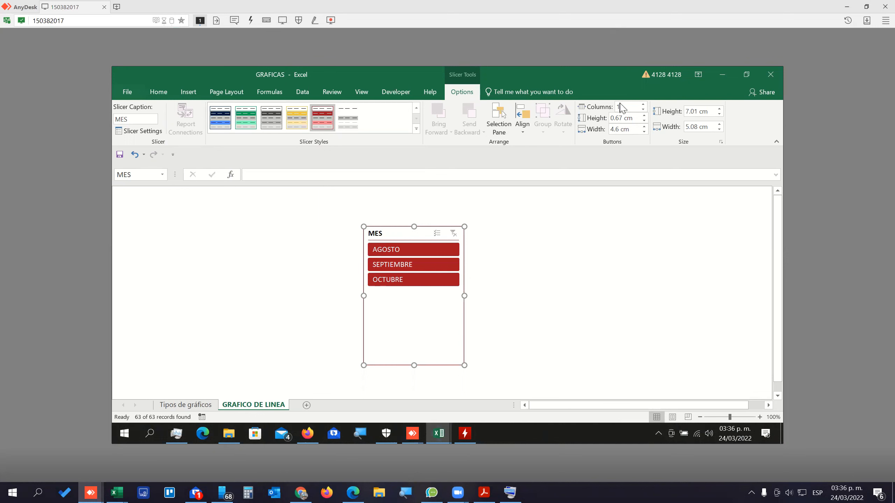
Return to the local workbook and set the MES slicer to 3 columns.
double_click(607, 4)
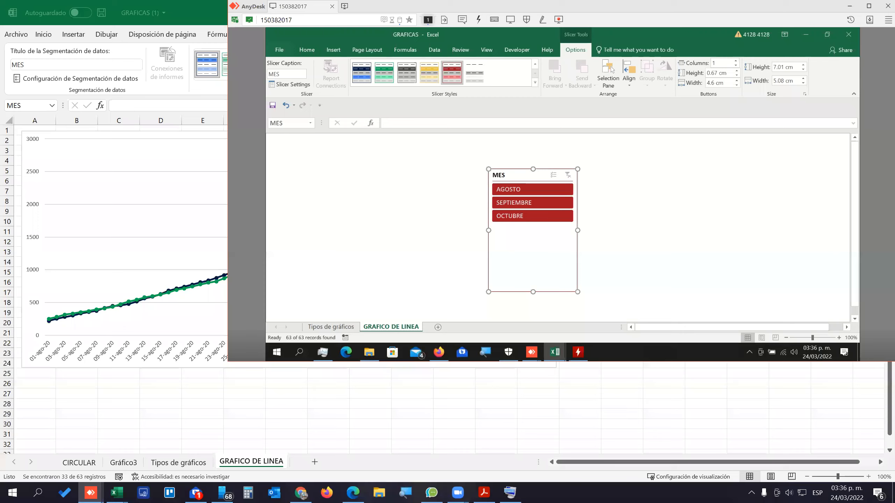
left_click(135, 77)
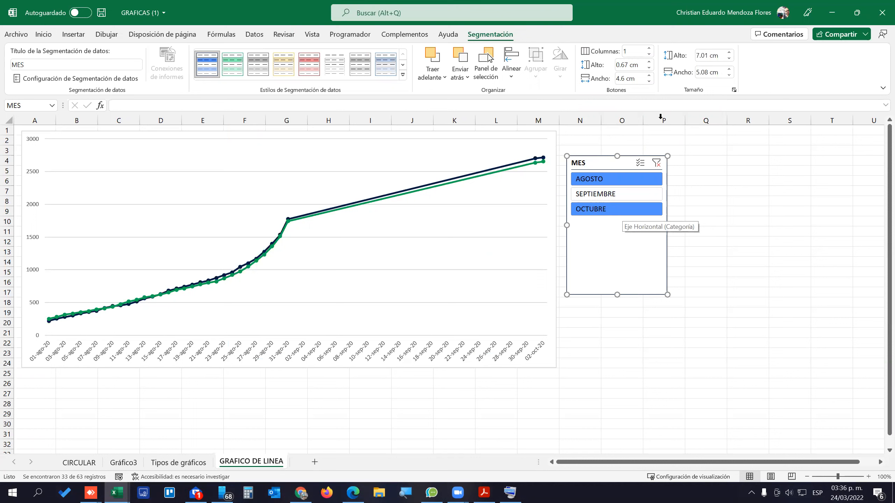
left_click(649, 49)
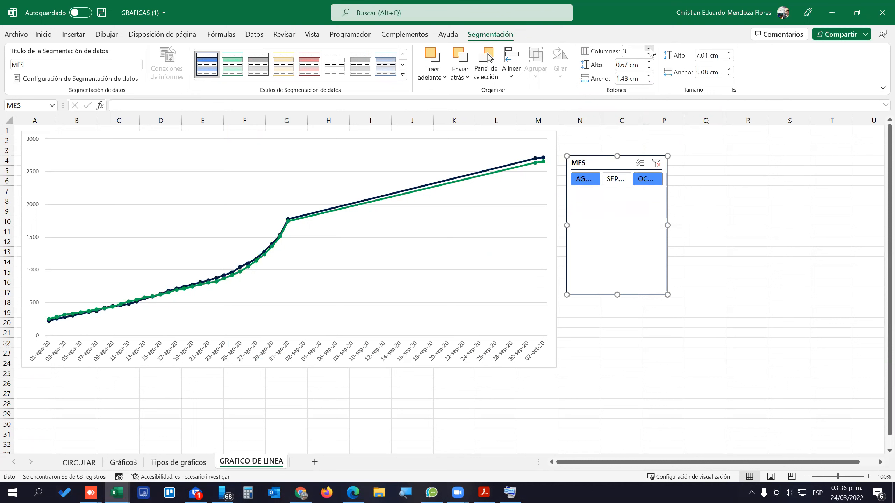
Resize the MES slicer to about 27.11 cm wide and 1.82 cm high, and align it directly beneath the line chart.
left_click_drag(667, 225, 809, 233)
left_click_drag(688, 295, 688, 193)
left_click_drag(627, 161, 78, 374)
left_click_drag(262, 388, 557, 399)
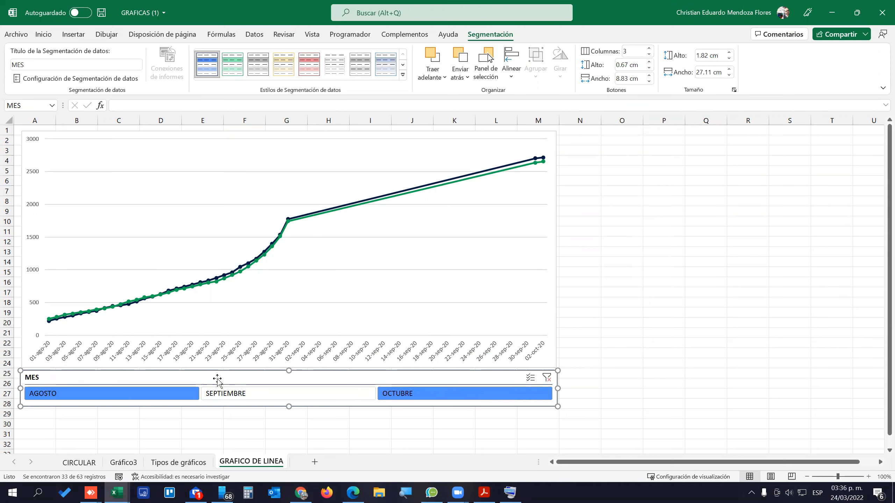
mouse_move(222, 380)
left_mouse_down()
mouse_move(250, 386)
mouse_move(197, 378)
mouse_move(218, 379)
left_mouse_up()
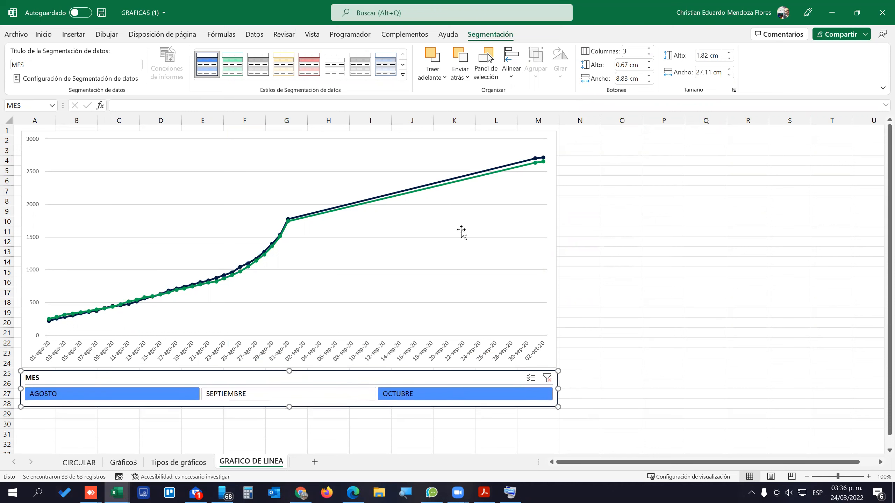
Try the MES slicer with 2 columns and restore it to 3 columns.
left_click(650, 55)
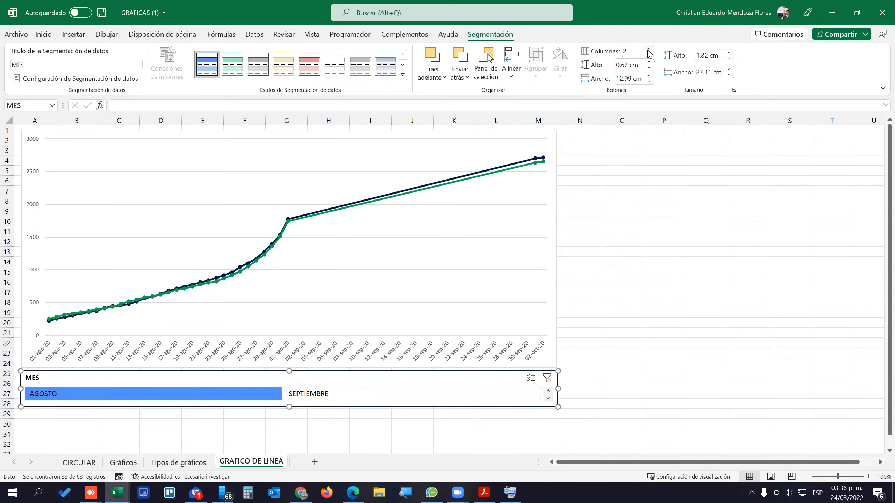
left_click(649, 48)
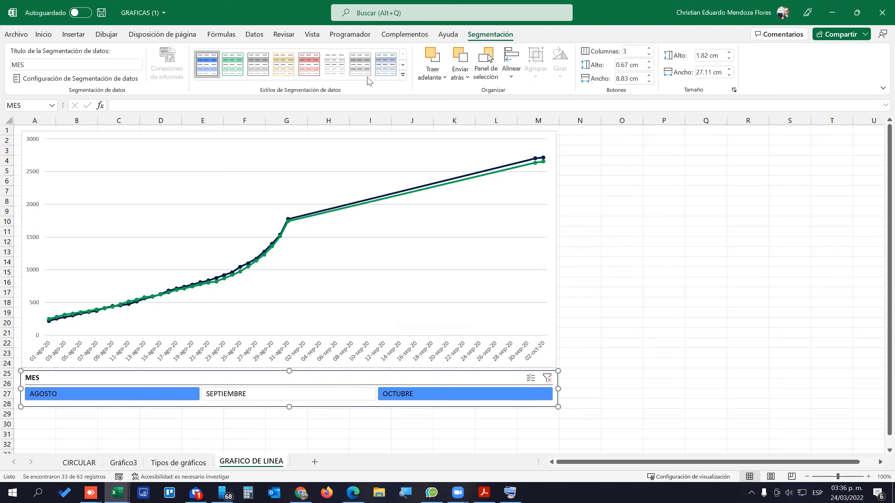
Apply the dark green style from the dark group to the MES slicer.
left_click(402, 74)
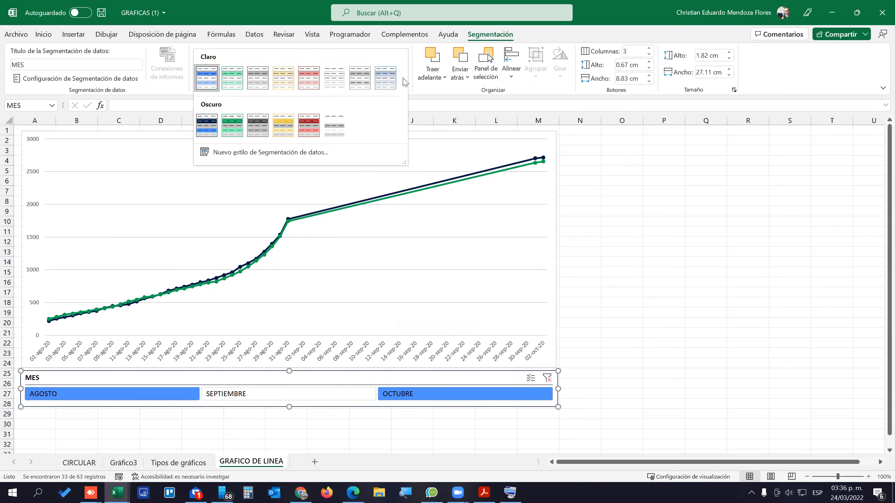
left_click(233, 127)
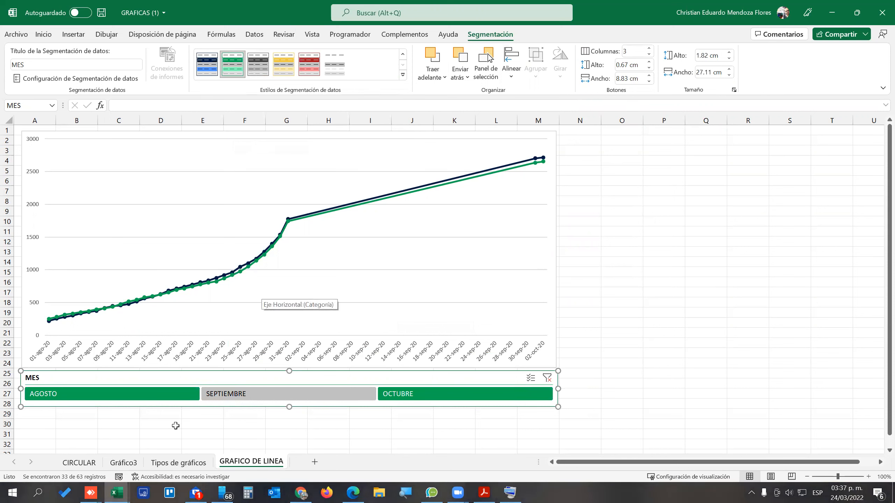
Filter the line chart by AGOSTO, SEPTIEMBRE and OCTUBRE in turn to compare both years' sales, finishing on AGOSTO.
left_click(171, 399)
left_click(240, 398)
left_click(432, 396)
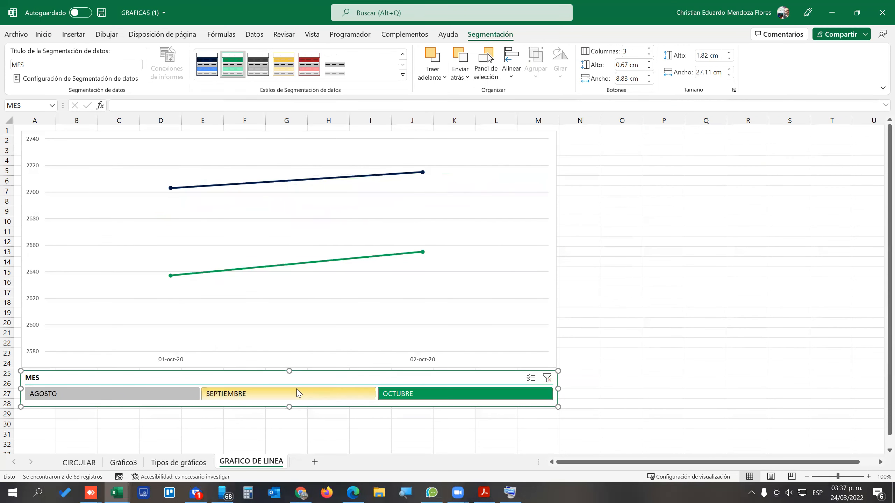
left_click(285, 396)
left_click(150, 394)
left_click(330, 394)
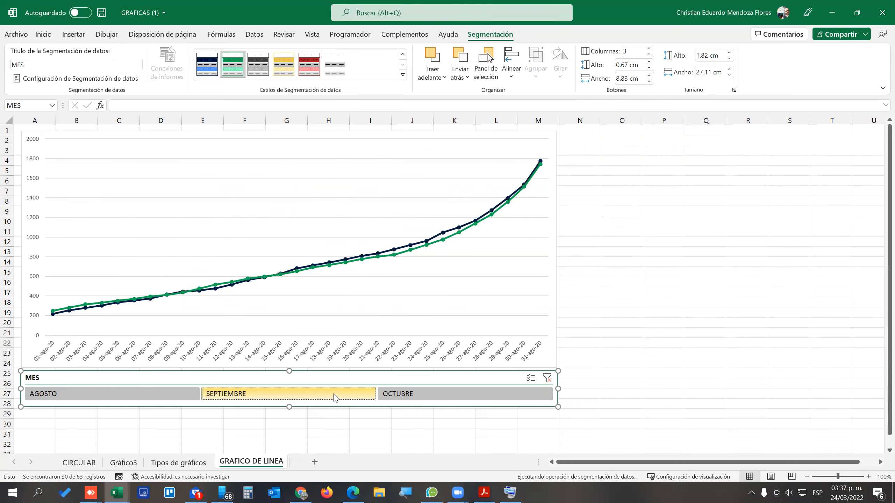
left_click(432, 397)
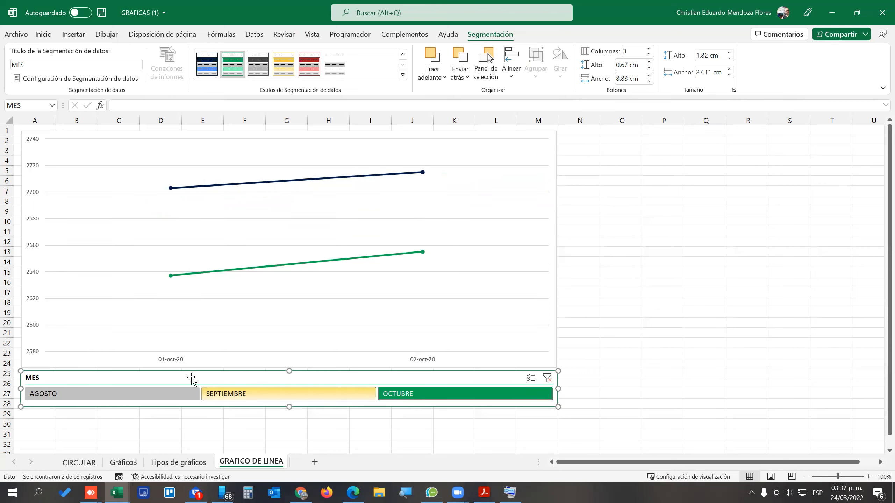
left_click(117, 394)
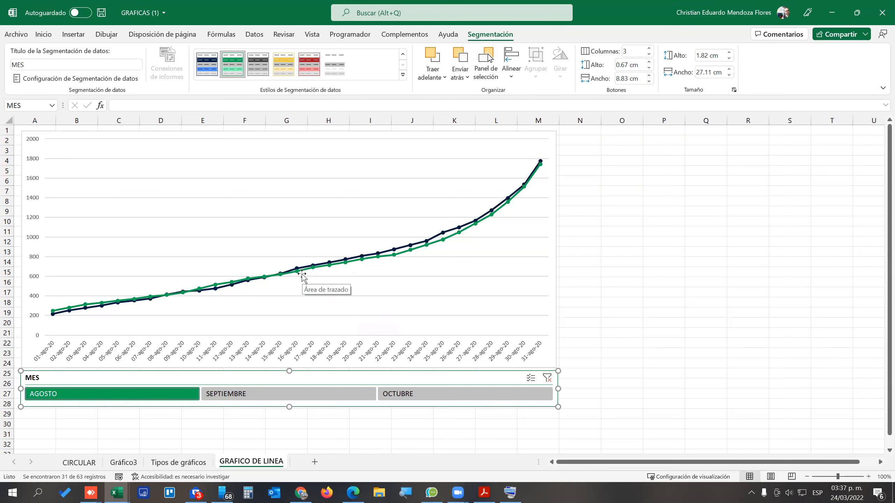
Open the series formatting options for the accumulated year 2 sales line and widen the formatting area.
left_click(352, 265)
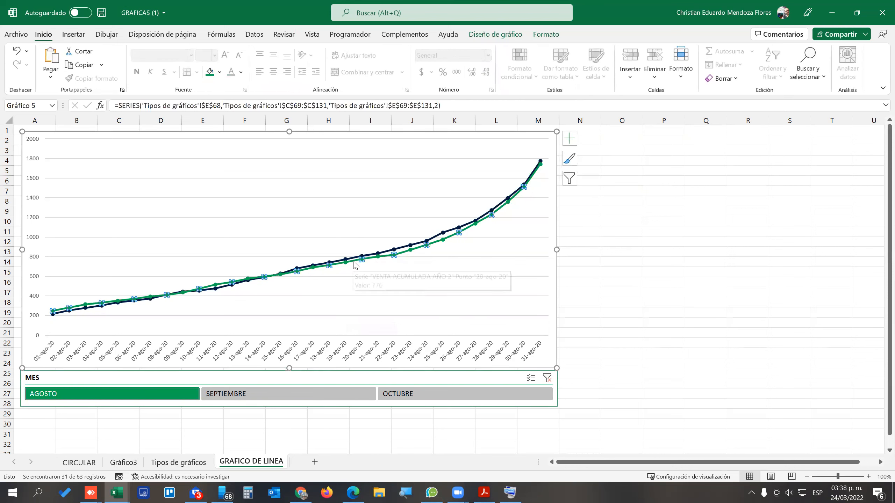
left_click(353, 261)
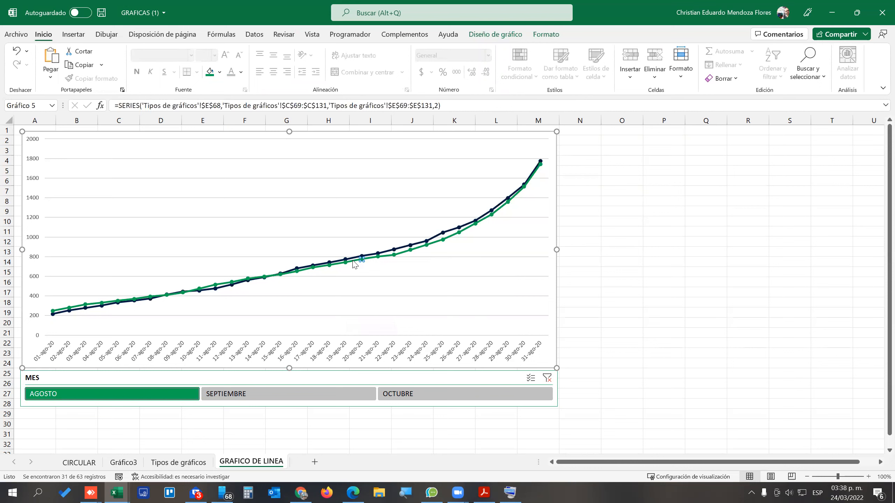
double_click(354, 264)
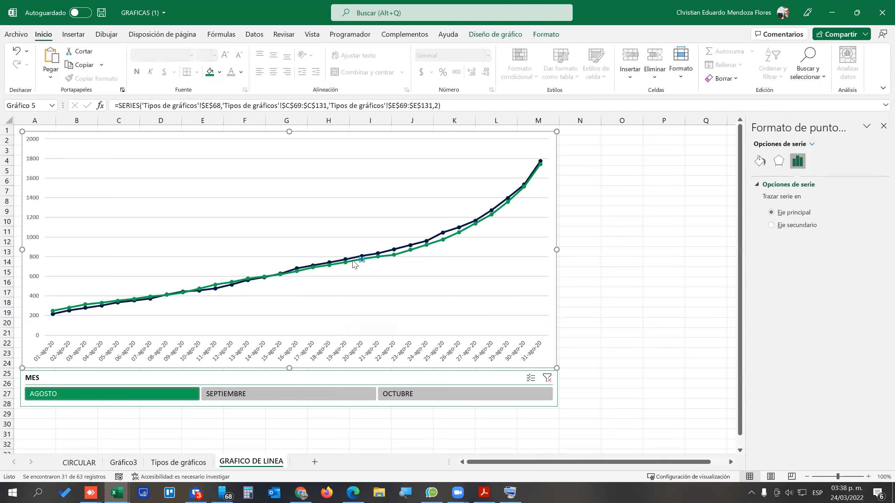
left_click(498, 211)
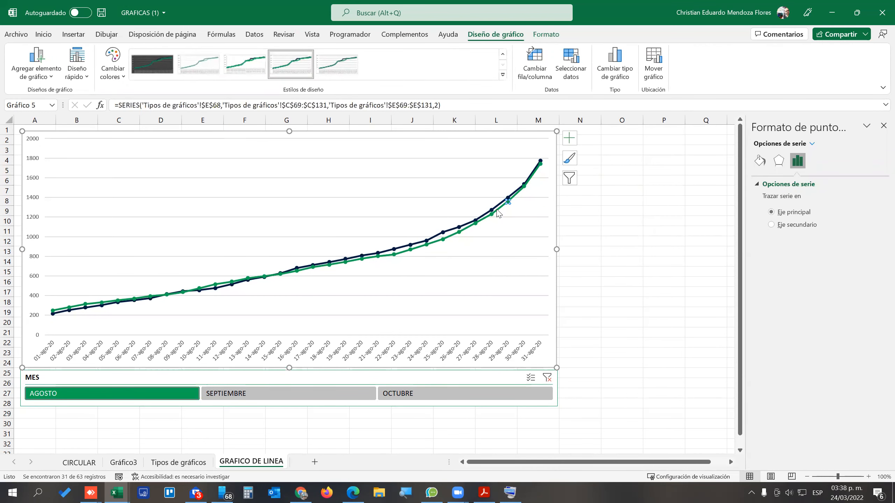
left_click(500, 222)
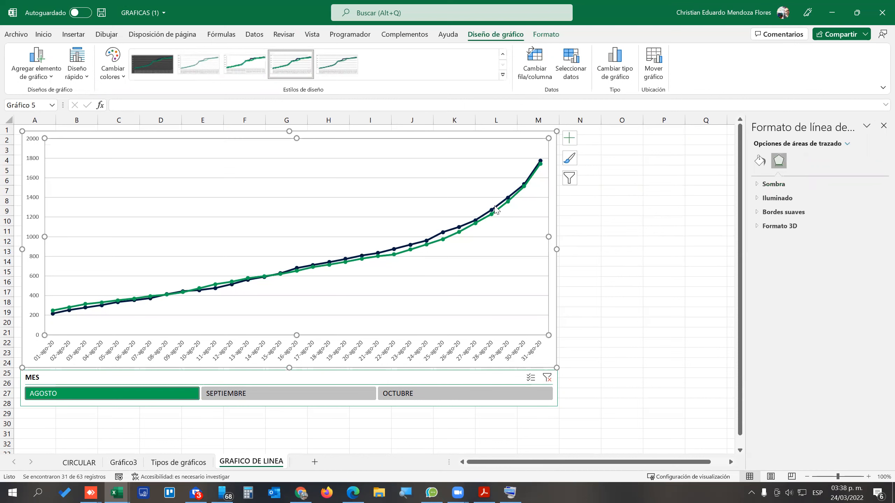
left_click(496, 211)
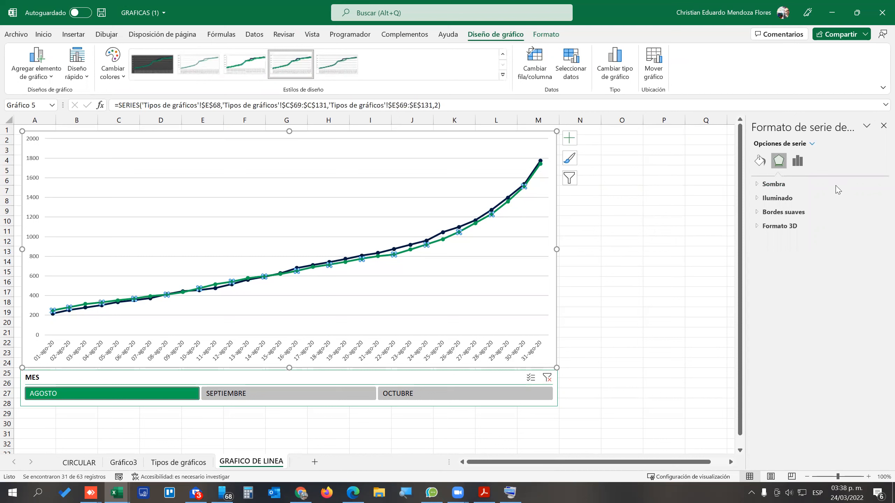
left_click_drag(746, 162, 630, 162)
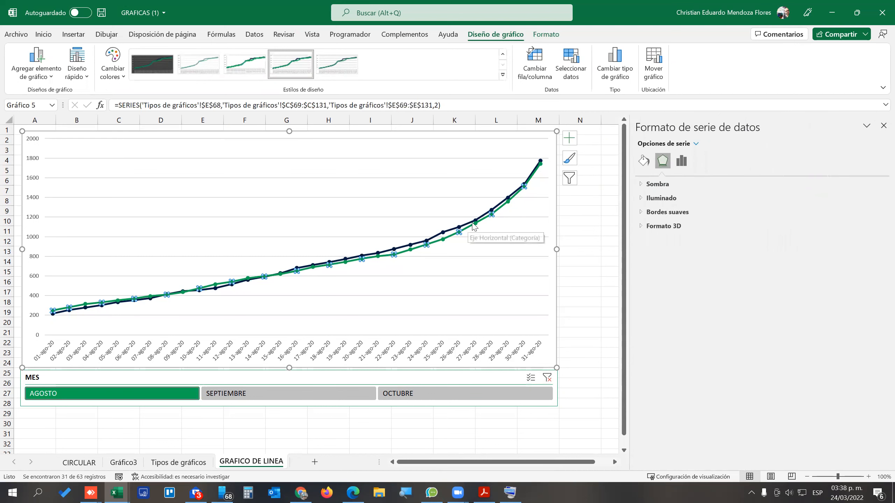
Set the marker fill of the year 2 sales line to solid dark red.
left_click(644, 163)
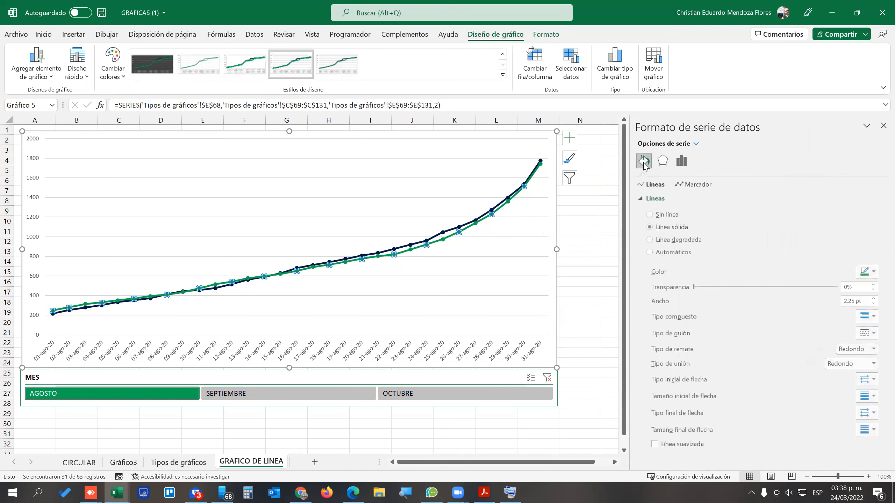
left_click(698, 185)
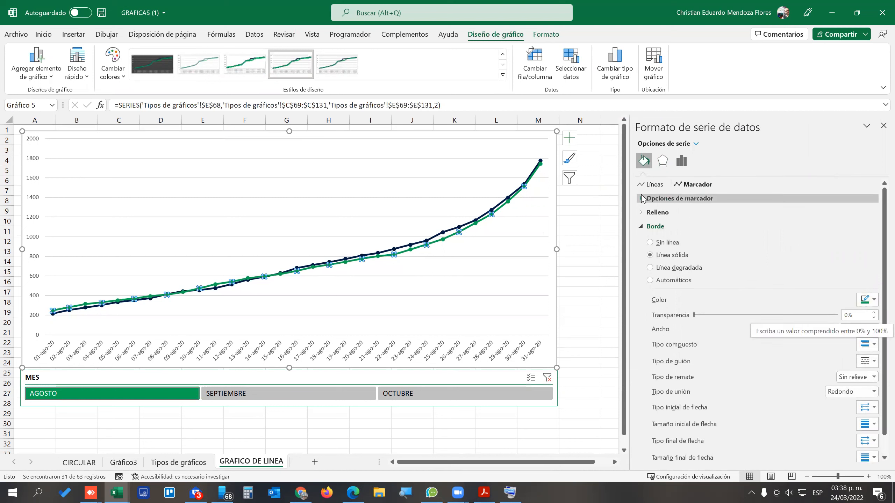
left_click(641, 213)
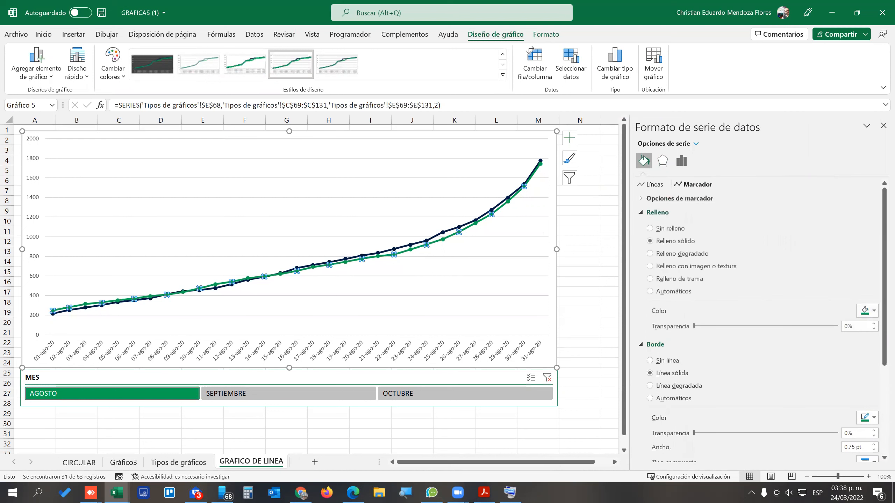
left_click(873, 312)
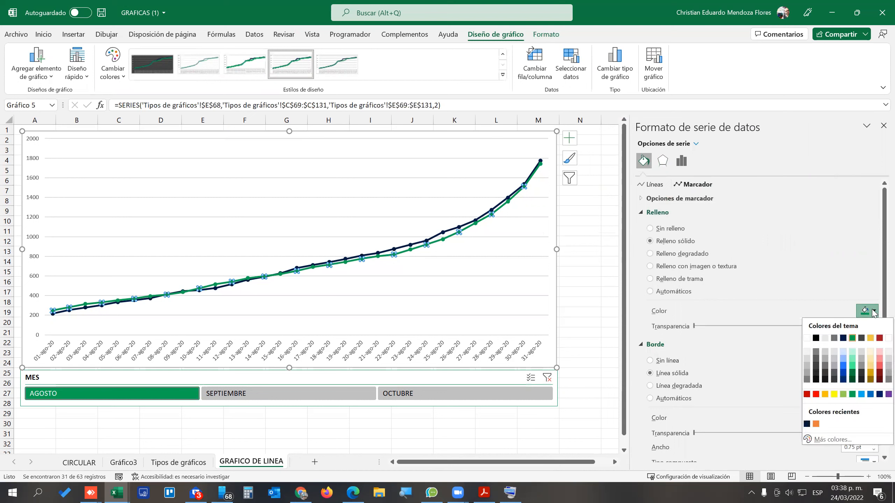
left_click(878, 342)
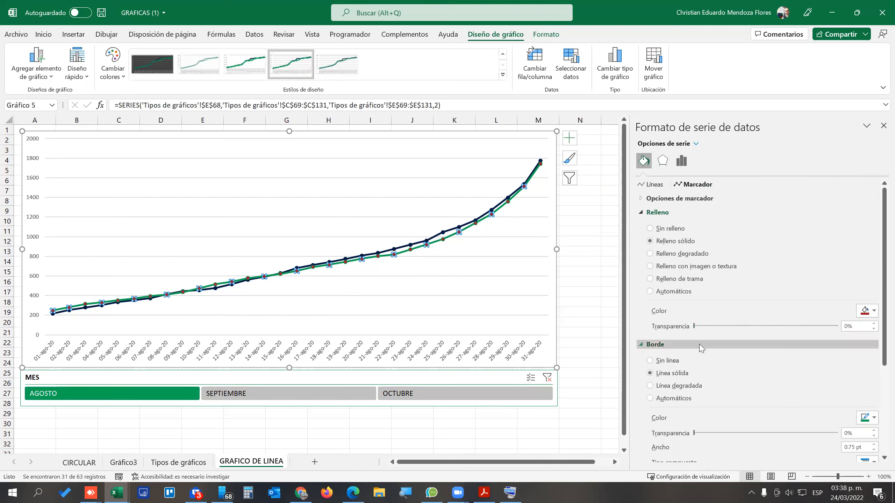
Set the line colour of the year 2 sales series to orange.
left_click(655, 185)
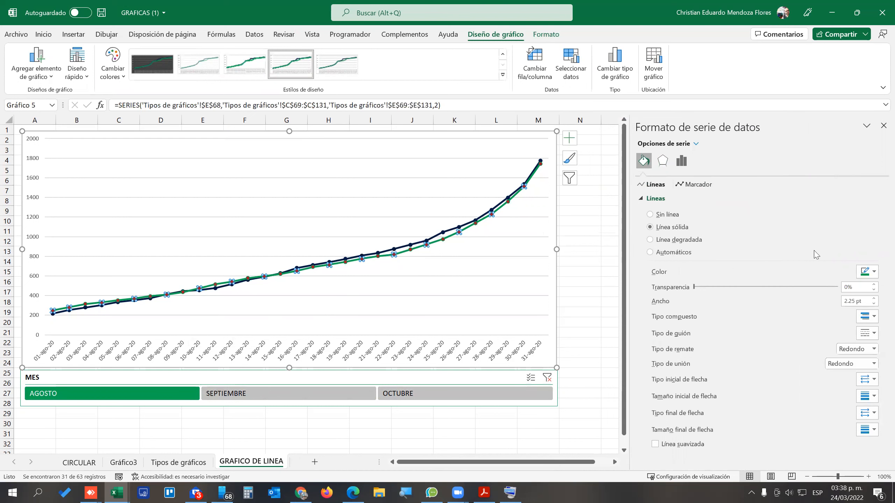
left_click(868, 271)
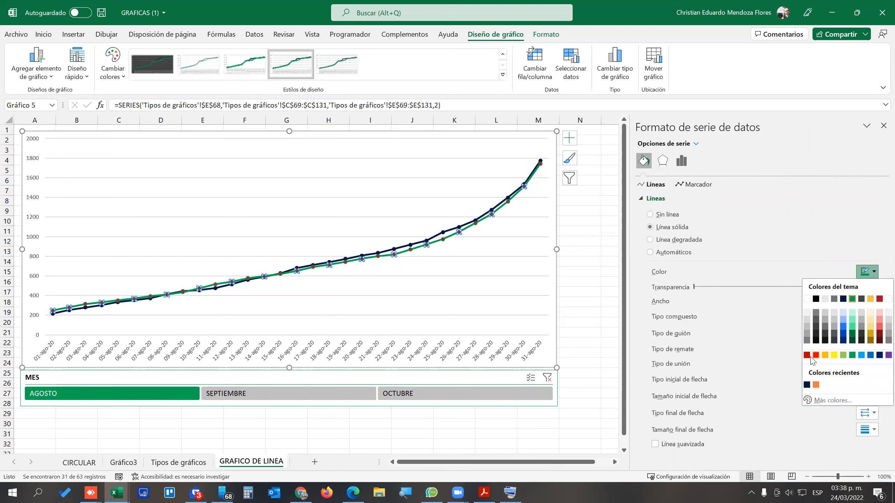
left_click(824, 355)
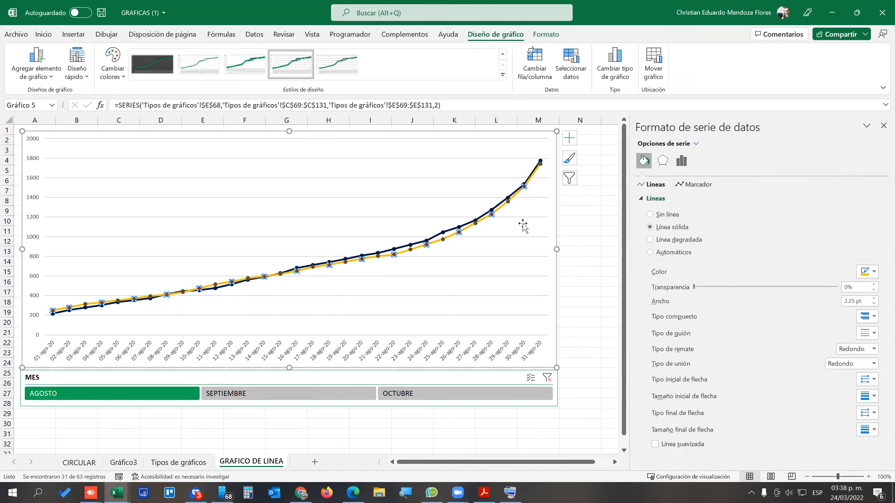
Make the year 2 sales line dashed and set its transparency to 26%.
left_click(451, 230)
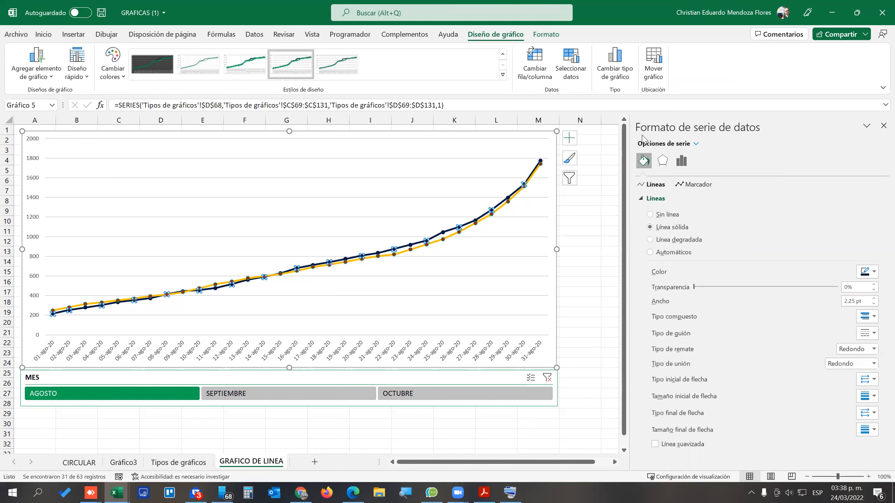
left_click(491, 211)
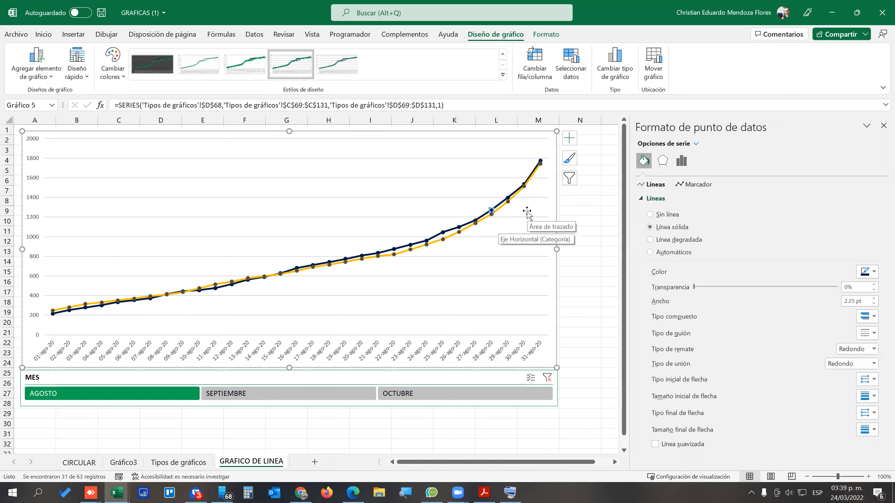
left_click(447, 241)
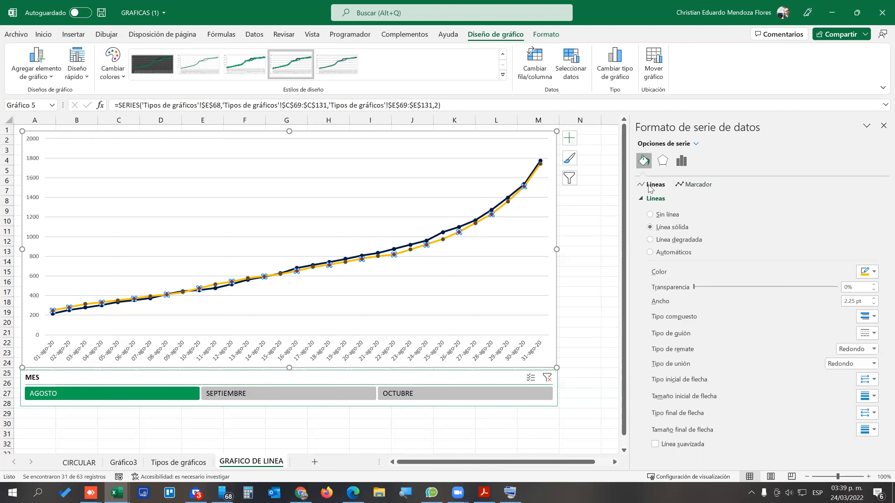
left_click(870, 335)
left_click(866, 364)
left_click(871, 272)
left_click(797, 274)
left_click_drag(705, 289, 731, 287)
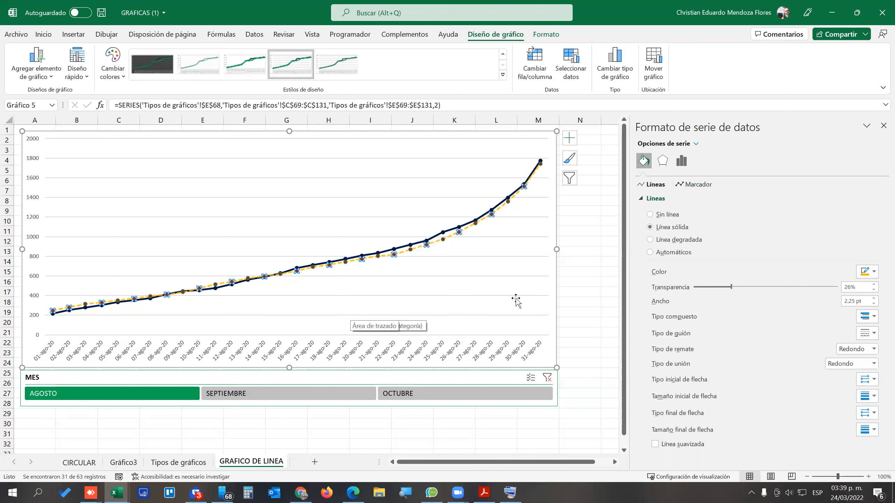
left_click(577, 214)
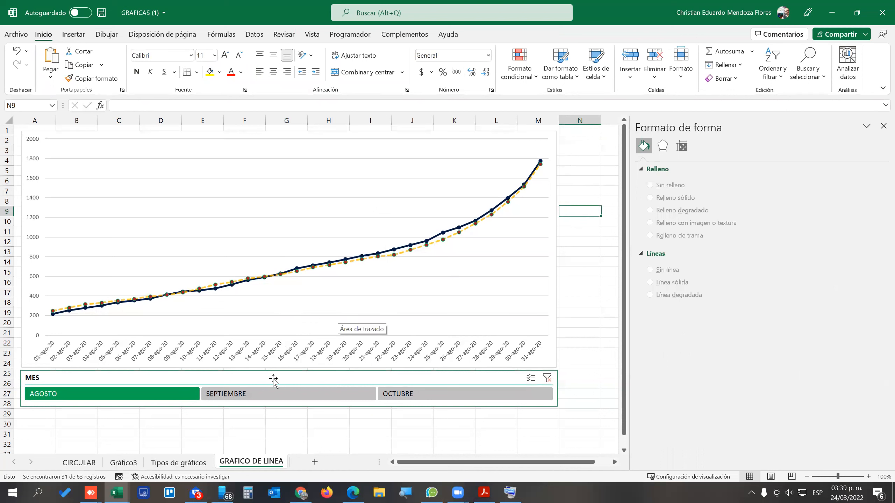
Filter the chart by SEPTIEMBRE with the MES slicer, finishing on OCTUBRE.
left_click(245, 402)
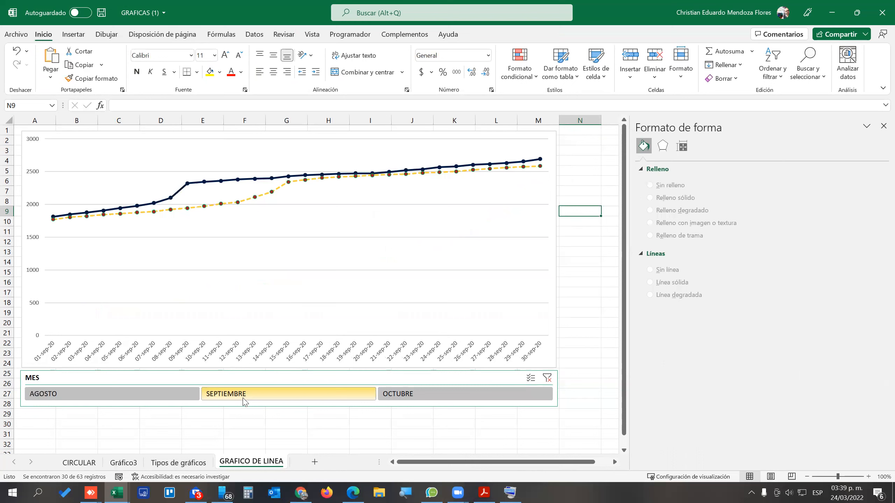
left_click(418, 395)
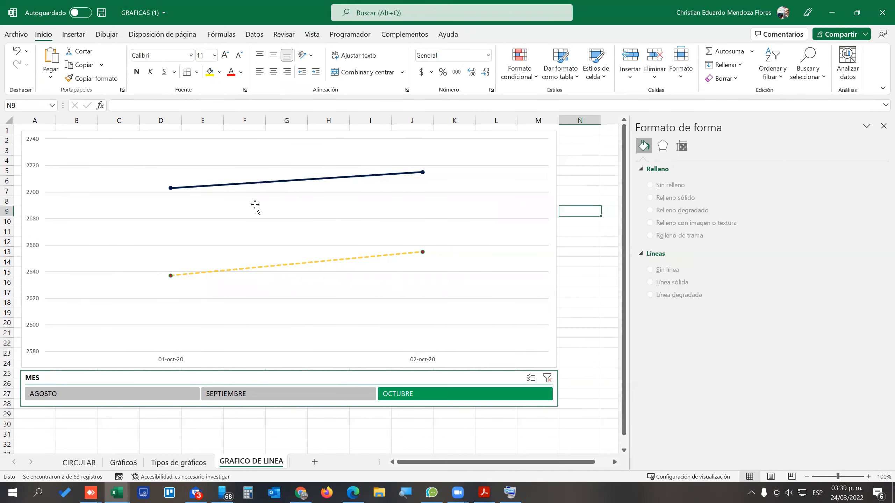
Set the line colour of the accumulated year 1 sales series to light green.
left_click(247, 183)
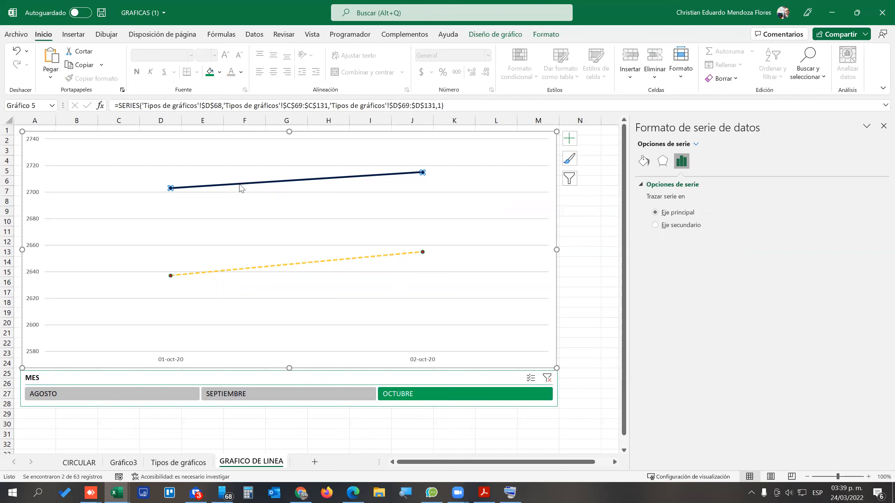
left_click(335, 261)
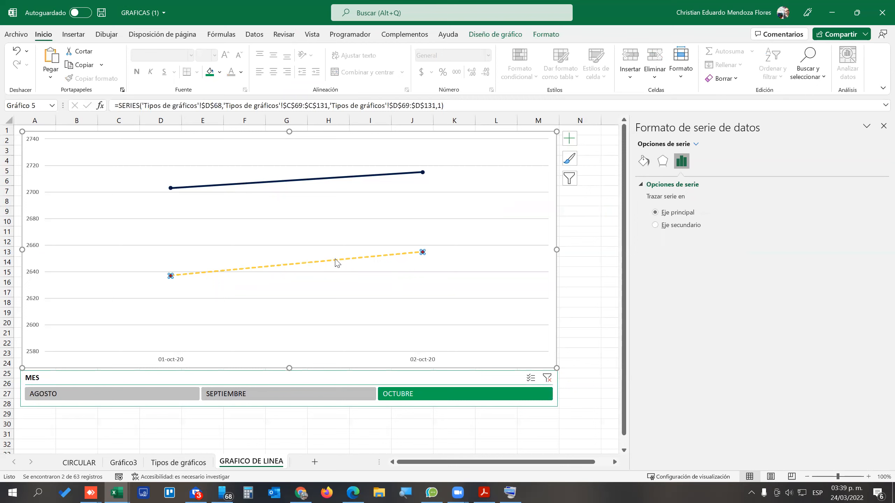
left_click(339, 178)
left_click(644, 161)
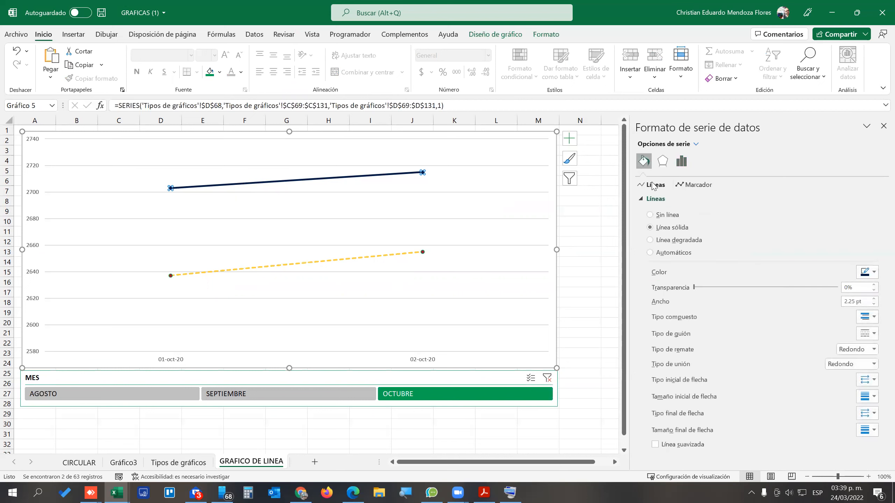
left_click(870, 272)
left_click(843, 355)
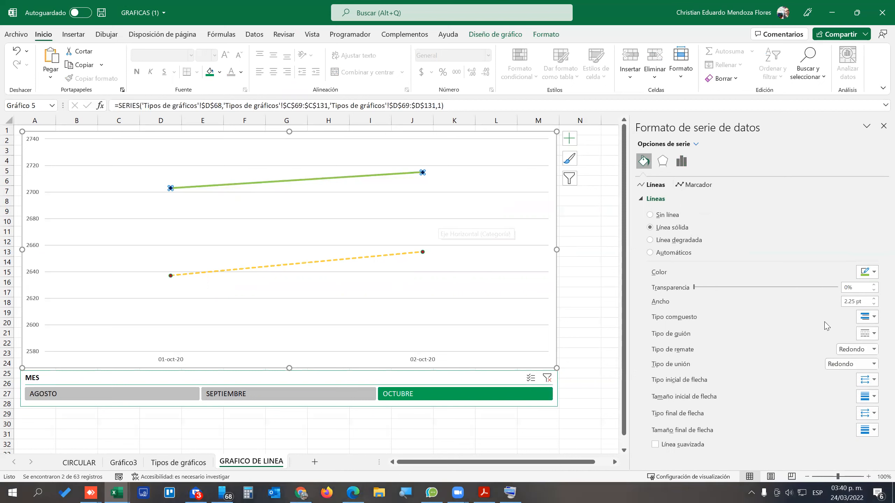
Set the marker fill of the year 1 sales line to solid purple.
left_click(688, 185)
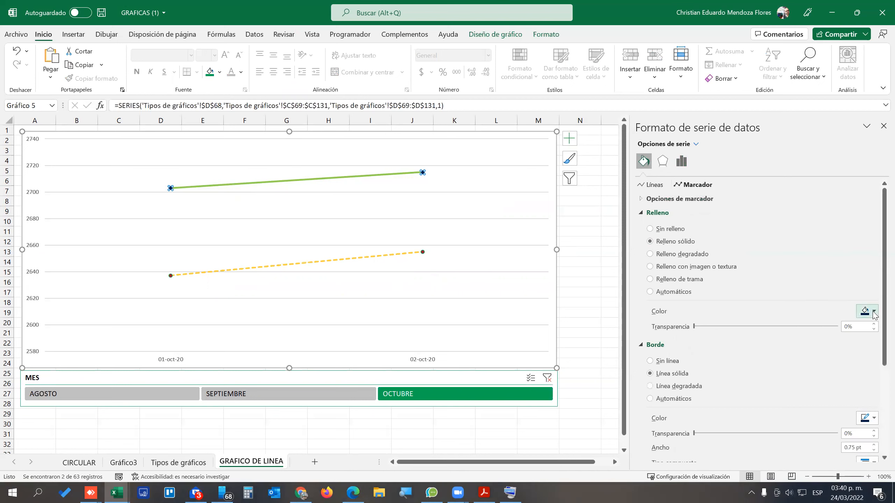
left_click(866, 310)
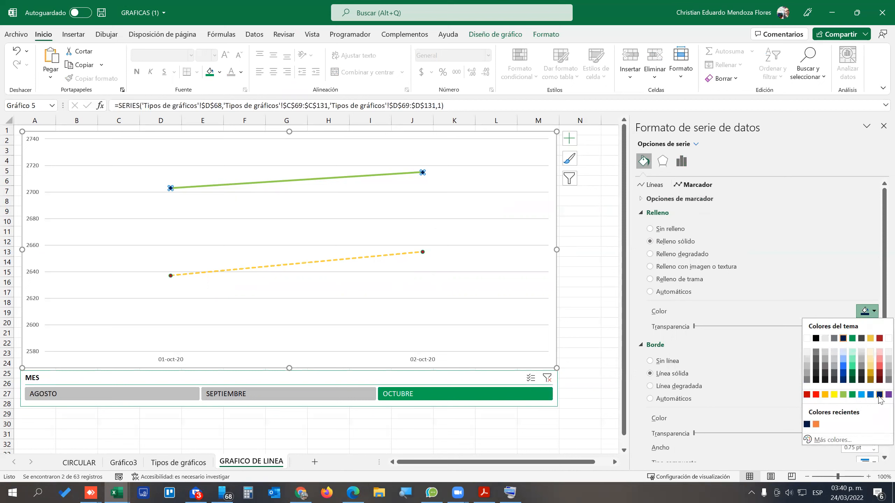
left_click(888, 394)
left_click(441, 265)
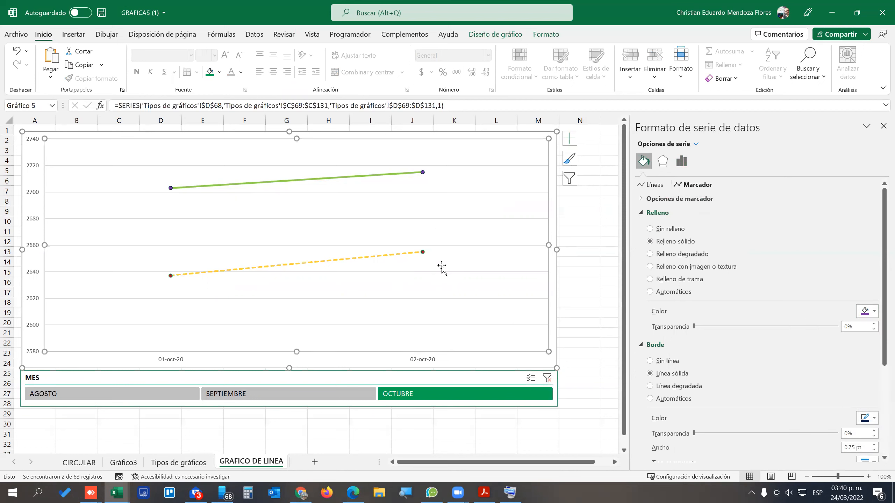
Filter the chart by SEPTIEMBRE with the MES slicer and save the workbook.
left_click(242, 395)
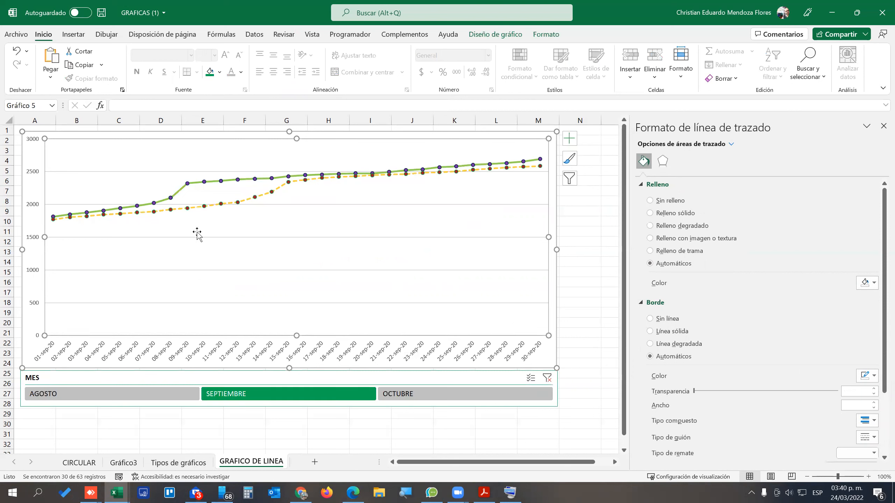
left_click(100, 14)
Switch to Chrome and go to the activity list of MODULO 1 - CONOCIENDO EXCEL in the course.
left_click(301, 492)
scroll(351, 245, "up", 15)
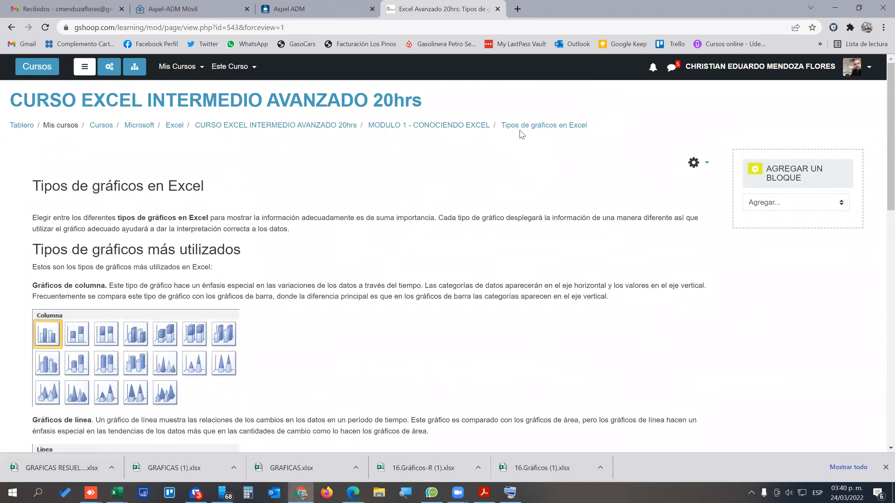
left_click(464, 131)
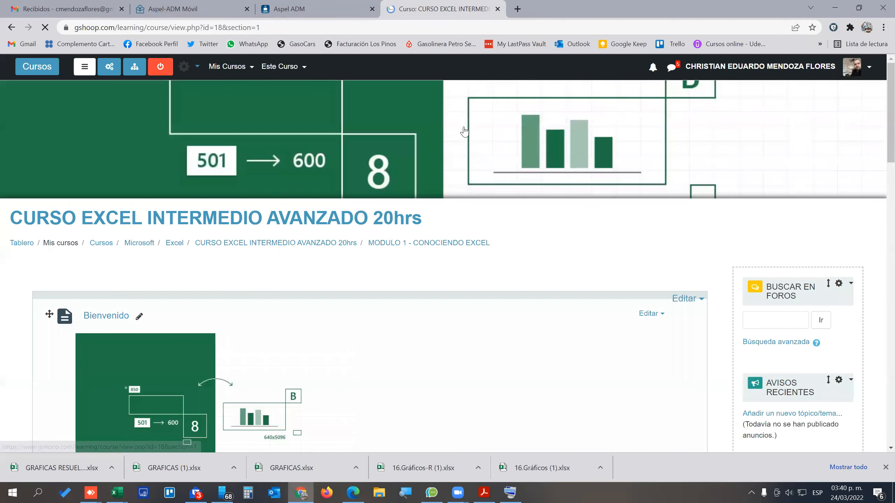
scroll(249, 360, "down", 15)
scroll(249, 360, "down", 10)
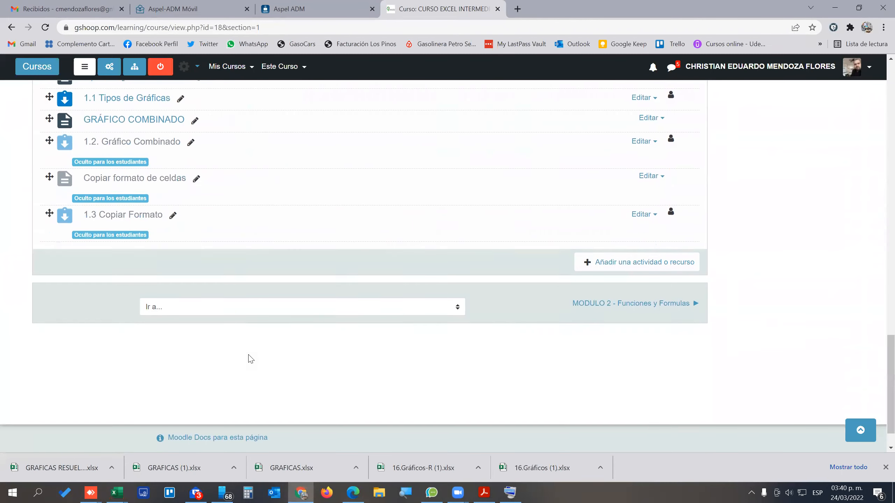
scroll(249, 360, "up", 5)
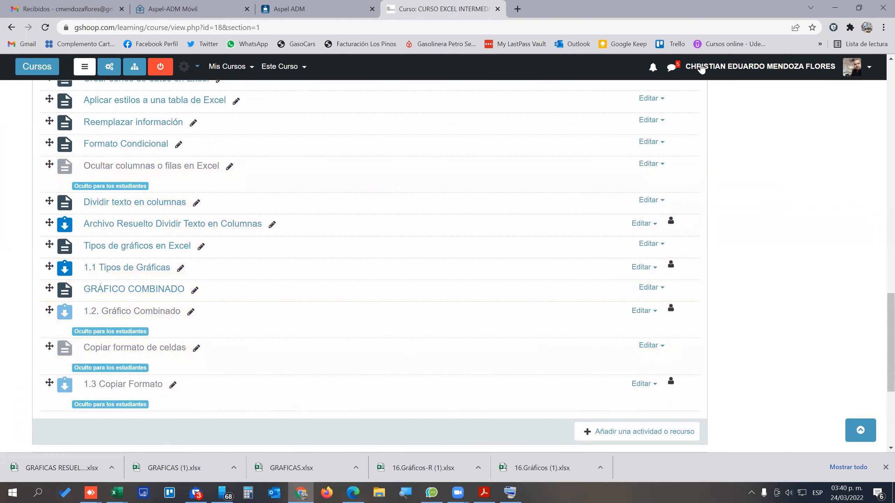
Switch the course role to Participante.
left_click(850, 68)
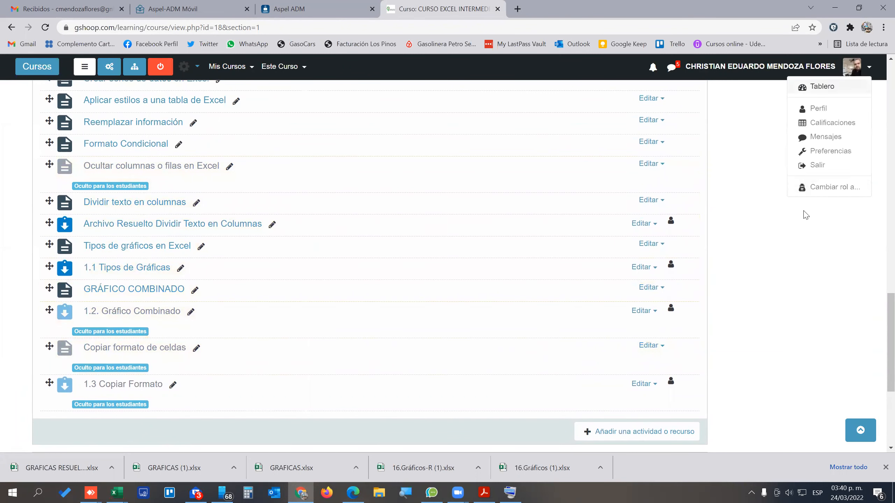
left_click(798, 187)
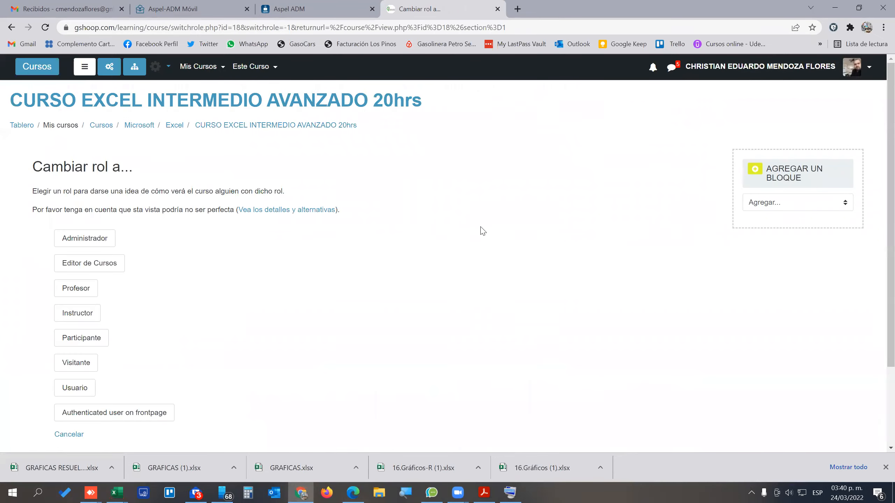
left_click(93, 341)
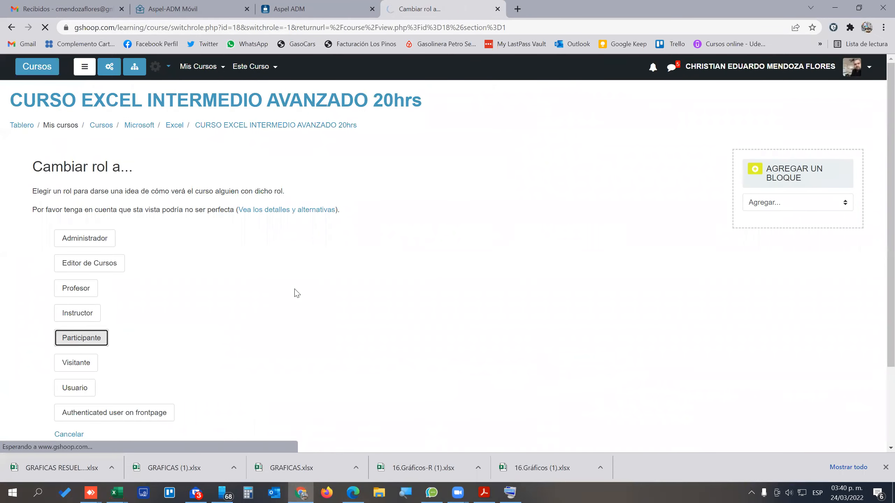
Open the 1.1 Tipos de Gráficas assignment from the module's activity list.
scroll(297, 295, "down", 15)
scroll(297, 297, "down", 8)
scroll(294, 303, "up", 2)
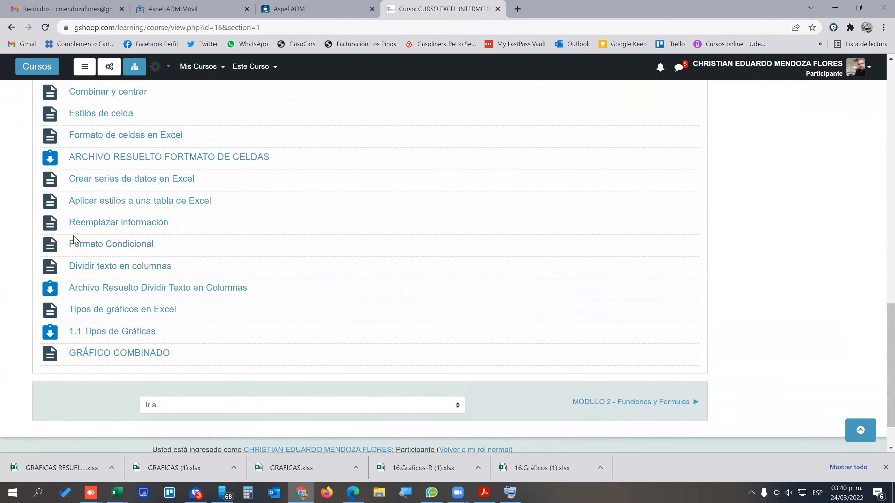
left_click(126, 336)
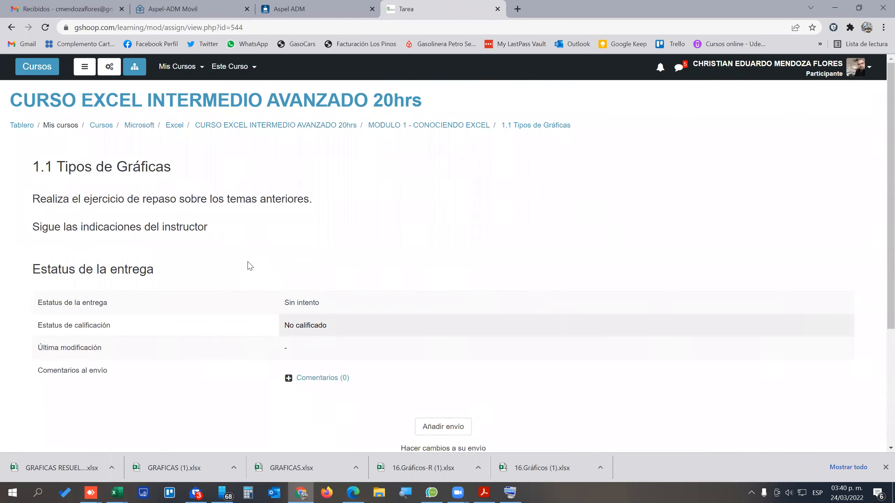
Return to the MODULO 1 activity list, going through the main page of CURSO EXCEL INTERMEDIO AVANZADO 20hrs.
left_click(430, 124)
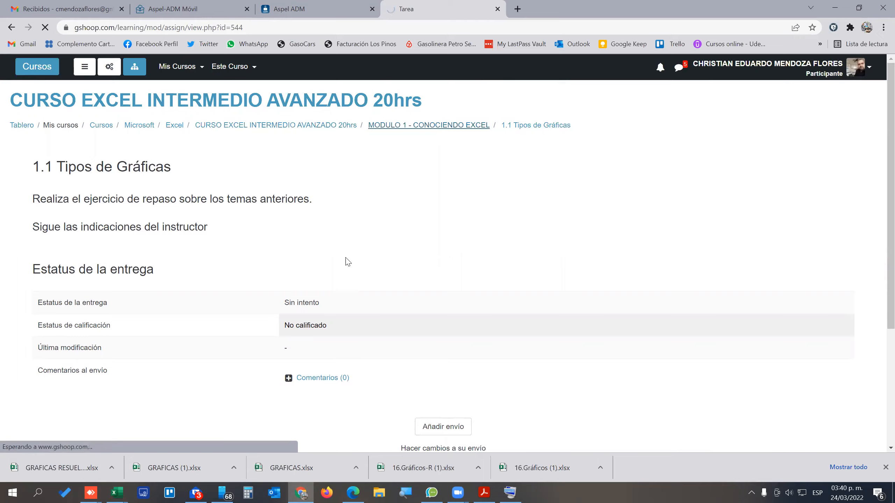
scroll(296, 325, "down", 15)
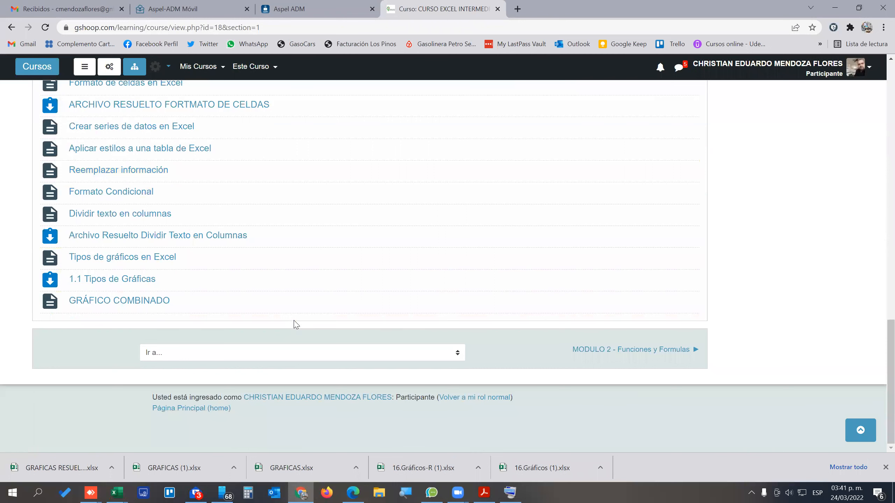
scroll(280, 257, "up", 15)
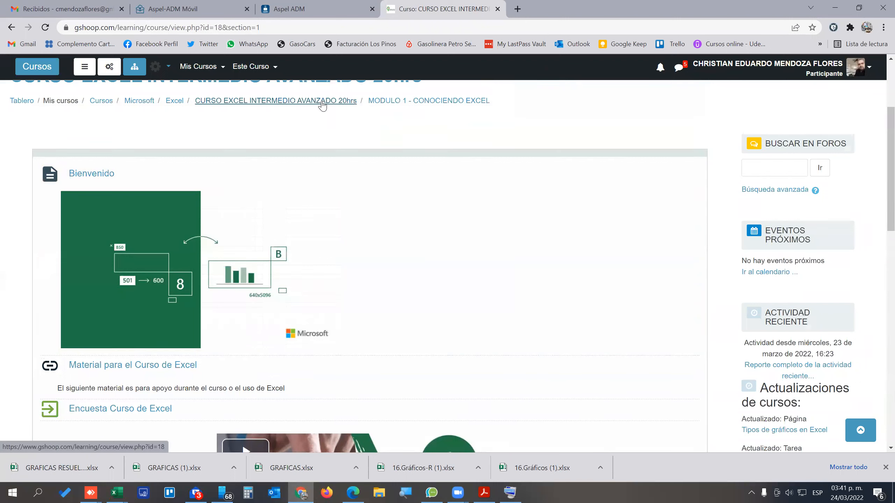
left_click(323, 102)
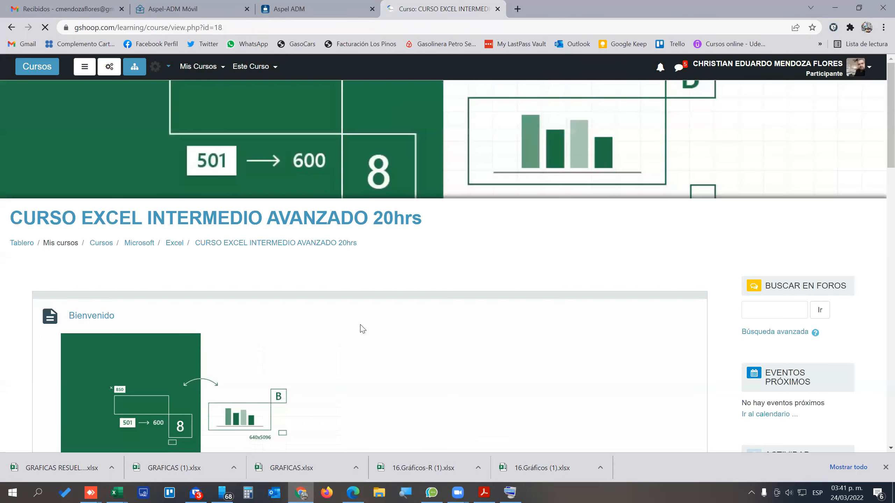
scroll(359, 323, "down", 10)
scroll(345, 327, "down", 4)
left_click(326, 217)
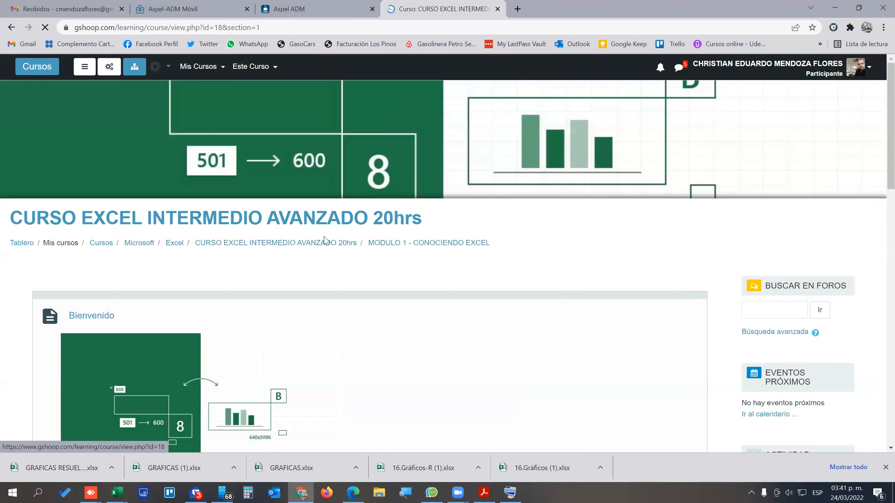
scroll(266, 335, "down", 10)
scroll(267, 336, "down", 8)
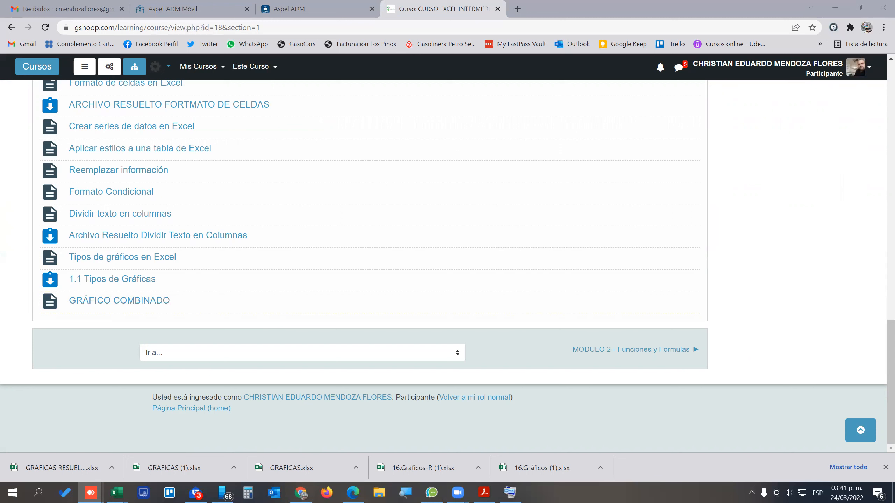
Open the GRÁFICO COMBINADO lesson and go from it to the preceding 1.1 Tipos de Gráficas assignment.
left_click(137, 306)
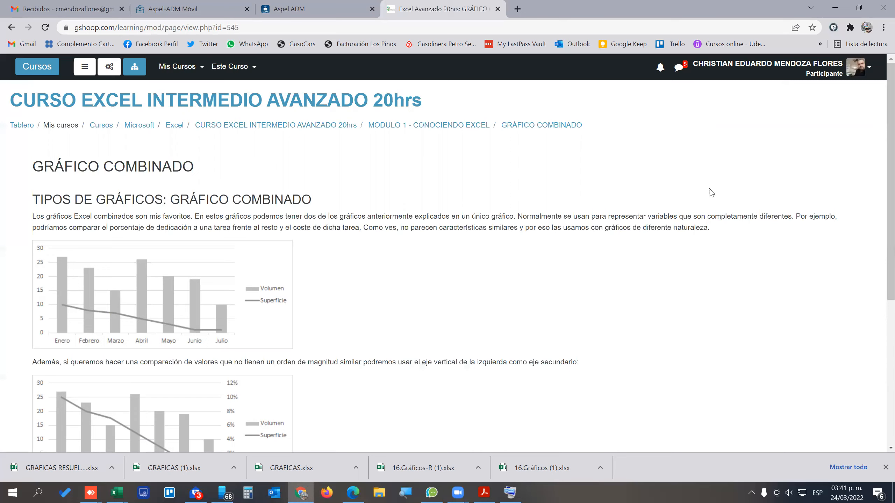
scroll(244, 318, "down", 5)
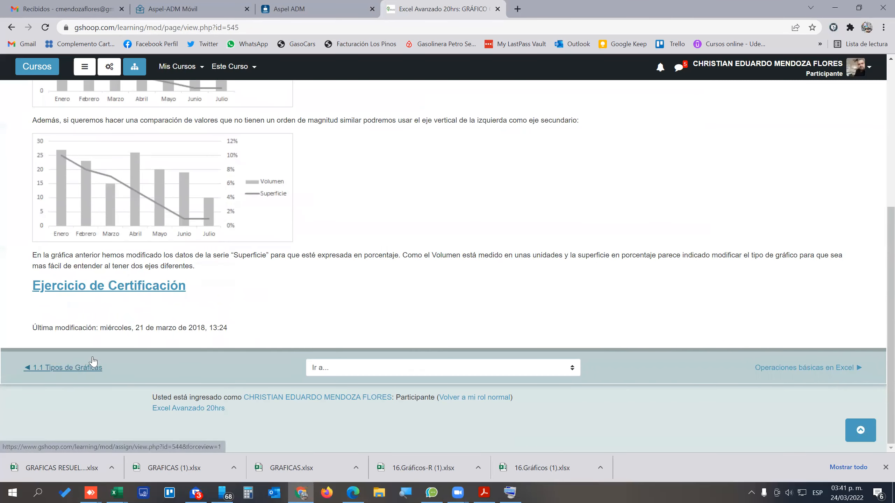
left_click(72, 368)
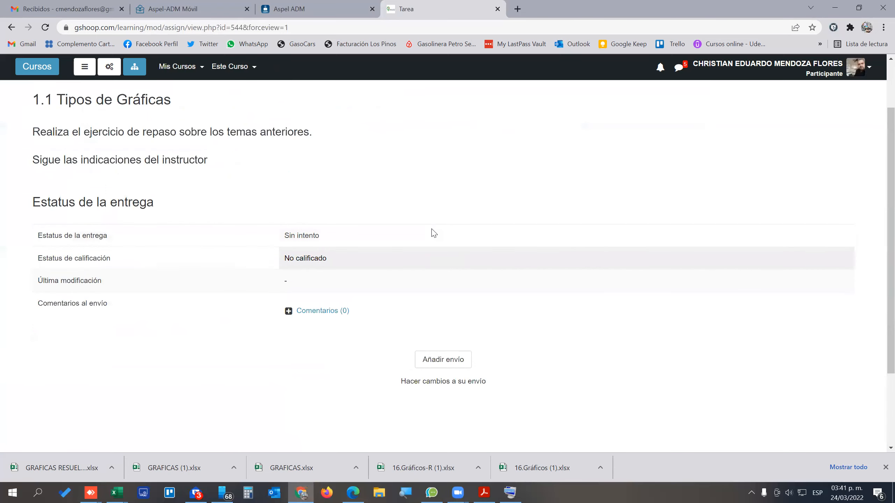
Add a submission to the 1.1 Tipos de Gráficas assignment by uploading GRAFICAS (1).xlsx from Descargas and saving the changes.
left_click(443, 360)
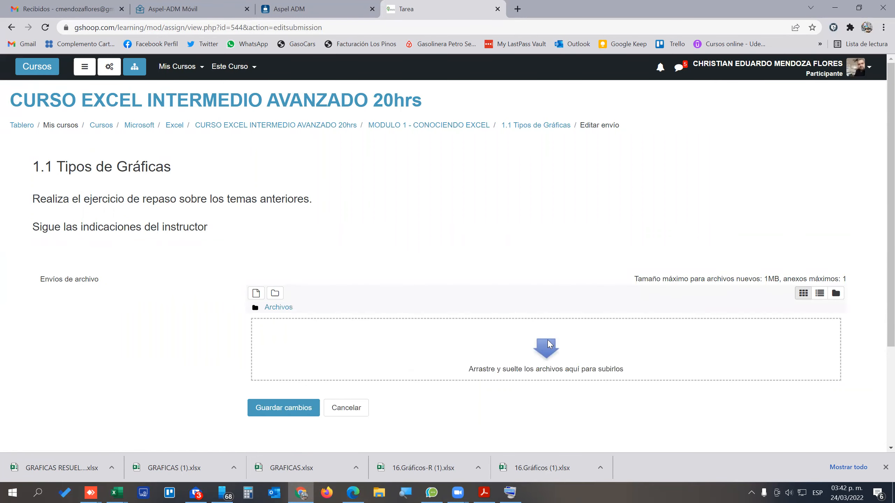
left_click(546, 341)
left_click(278, 179)
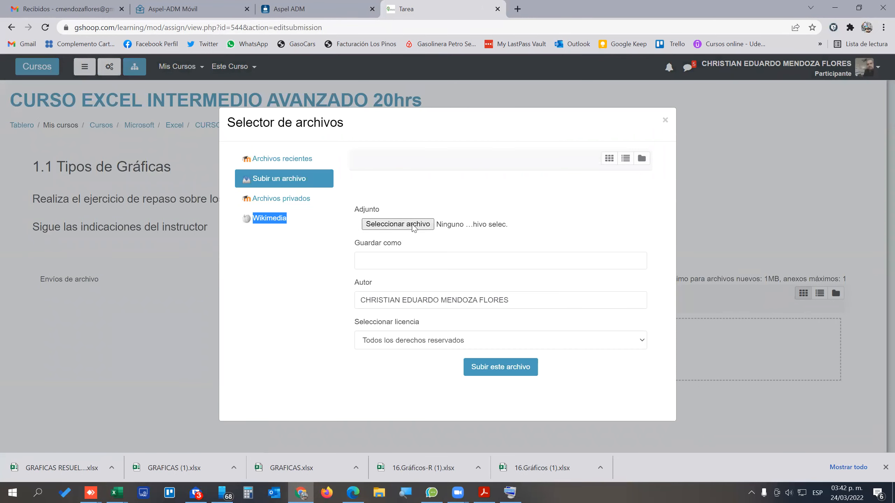
left_click(414, 224)
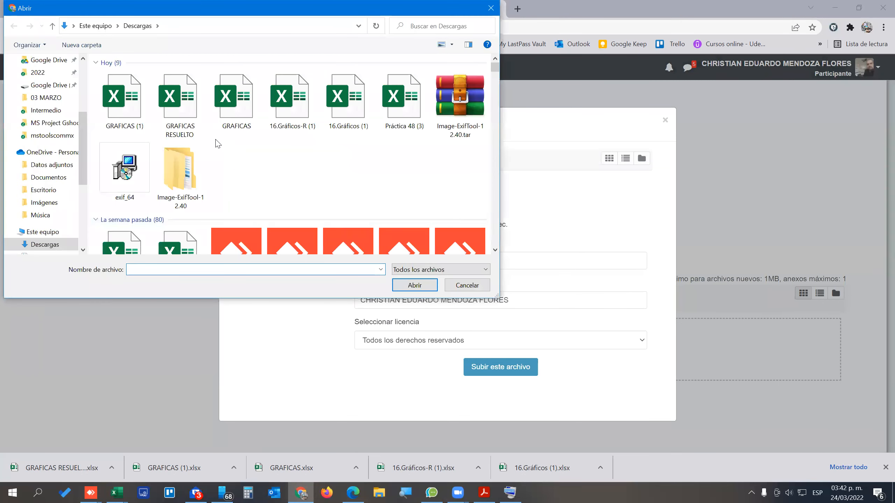
double_click(136, 109)
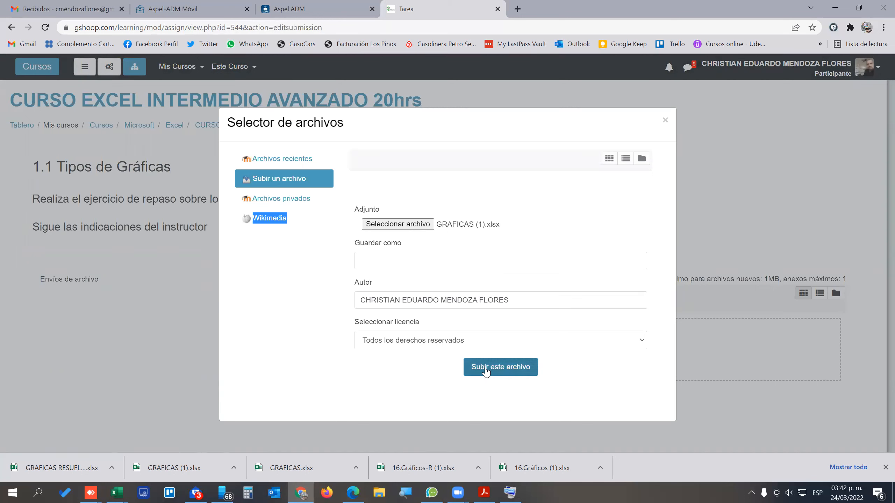
left_click(487, 368)
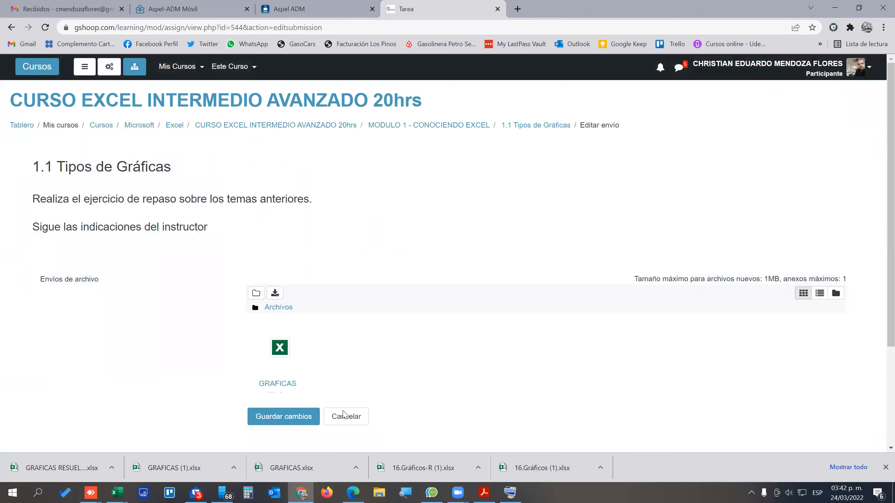
left_click(285, 417)
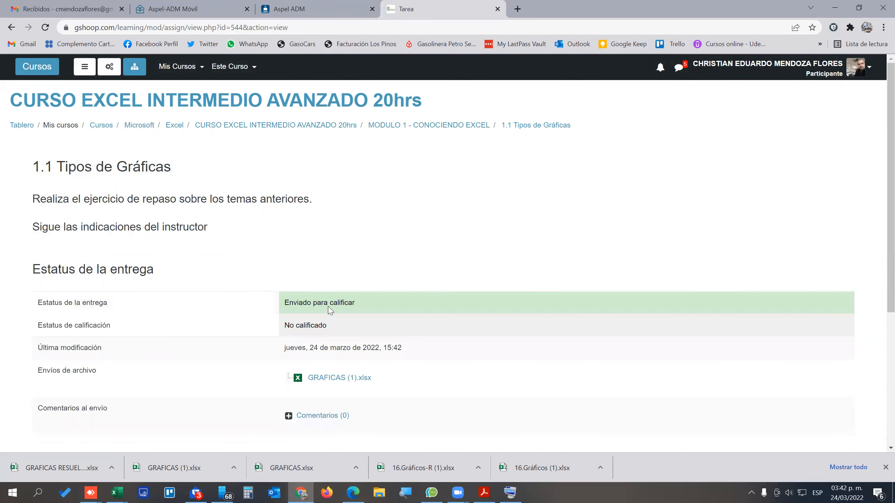
Review the submission status and attached file of the 1.1 Tipos de Gráficas assignment.
scroll(400, 335, "down", 3)
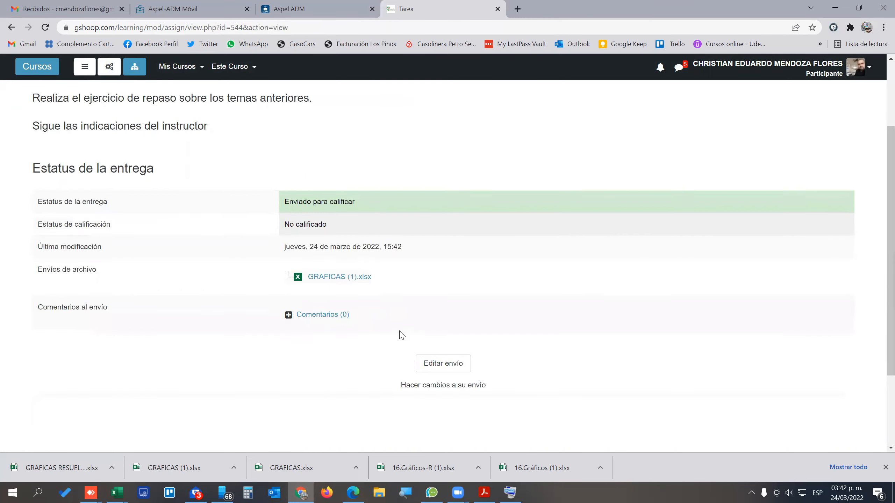
scroll(400, 334, "up", 2)
scroll(401, 334, "up", 1)
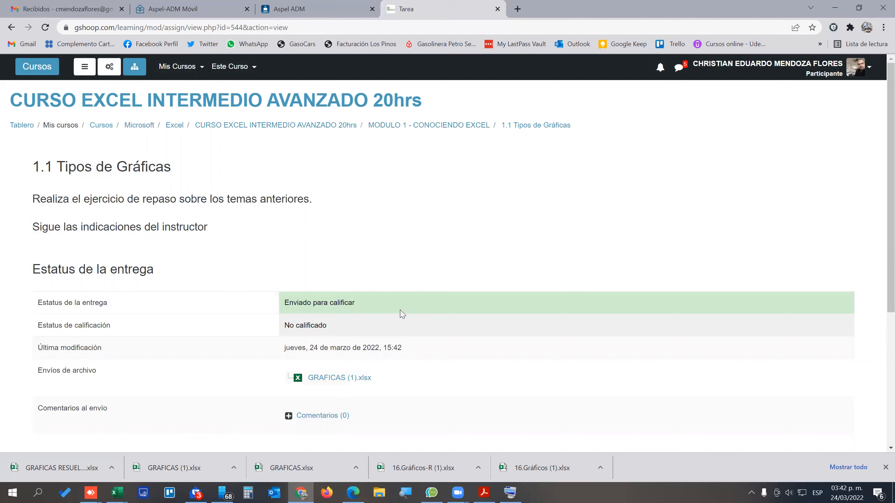
scroll(403, 313, "down", 1)
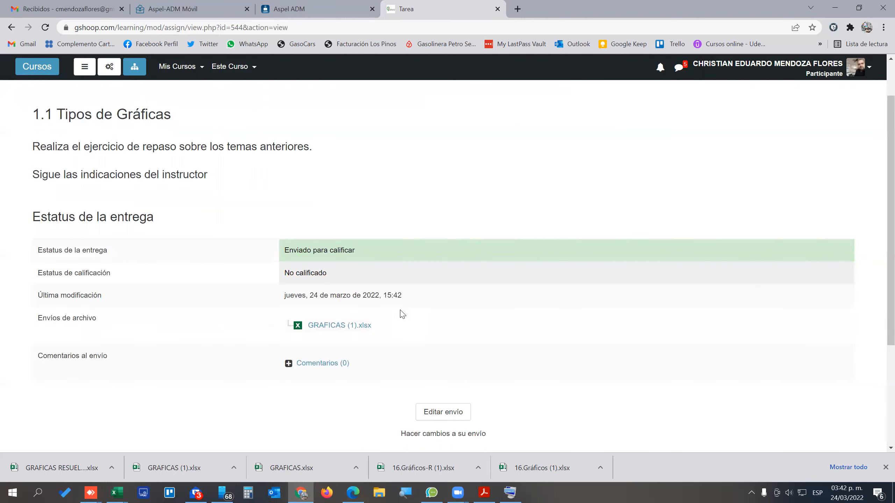
scroll(403, 314, "up", 2)
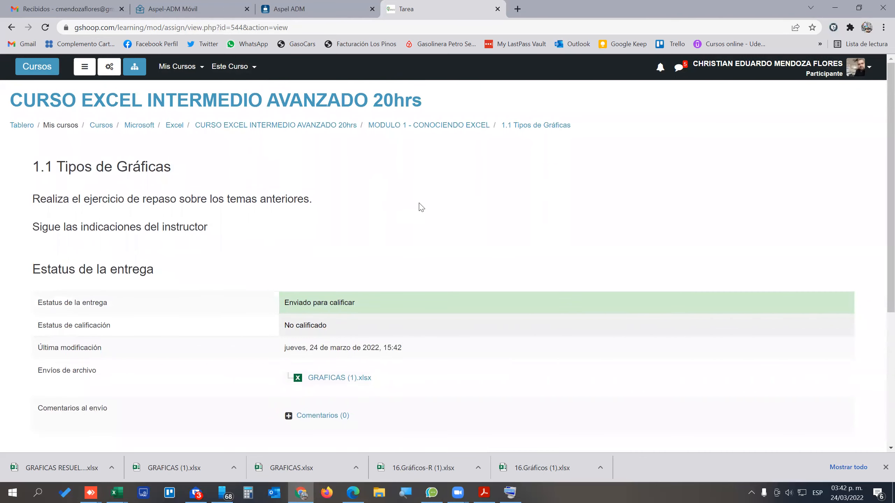
Advance from the assignment to the GRÁFICO COMBINADO lesson.
scroll(682, 385, "down", 2)
scroll(682, 385, "down", 3)
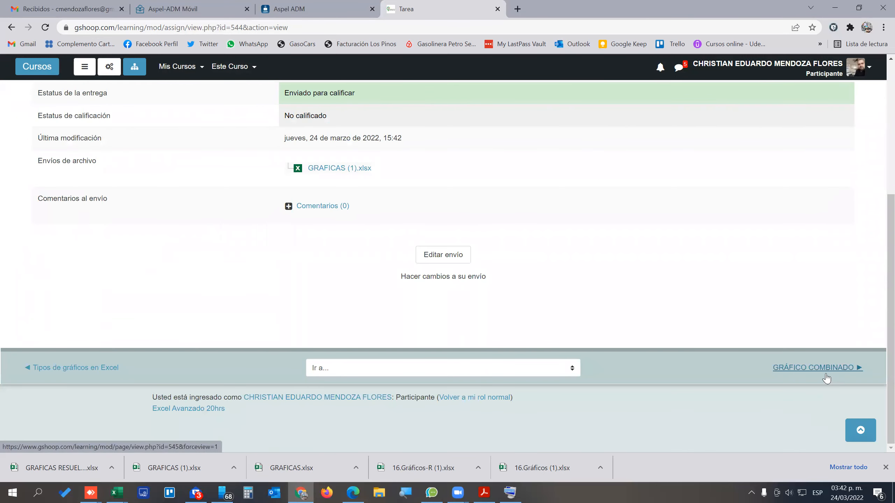
left_click(807, 371)
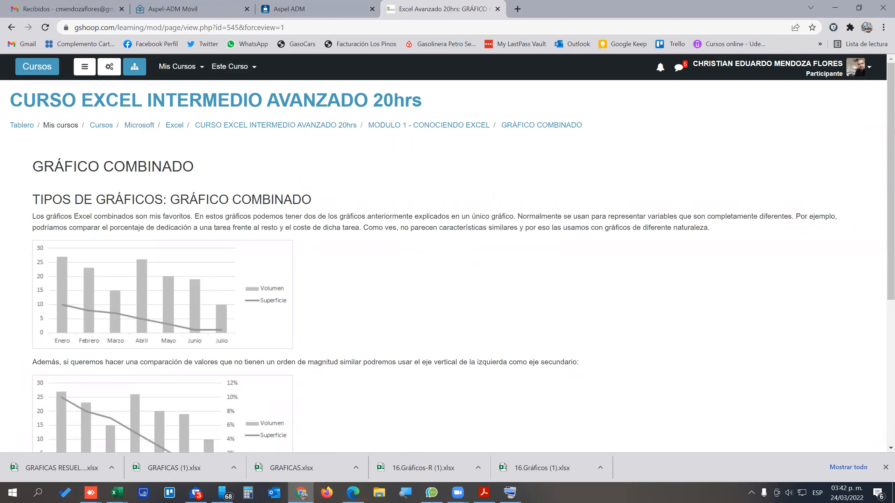
key("alt+Tab")
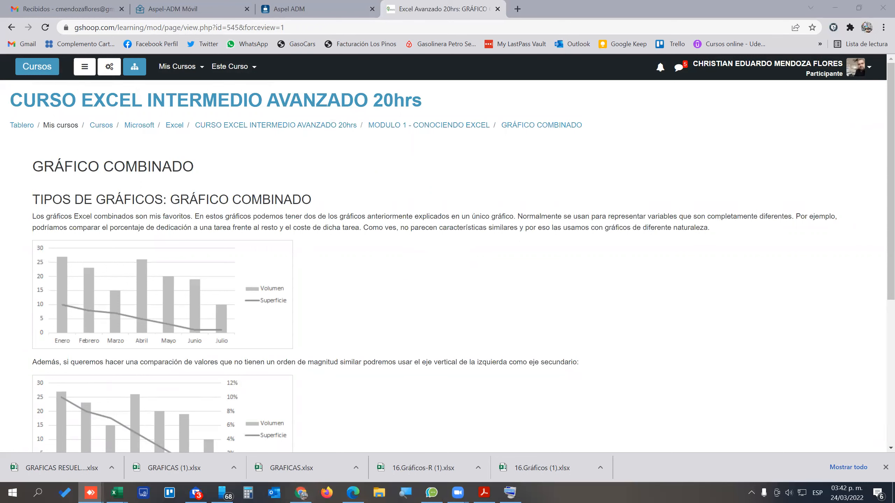
Download the lesson's Ejercicio de Certificación workbook and open it in Excel.
scroll(252, 275, "down", 5)
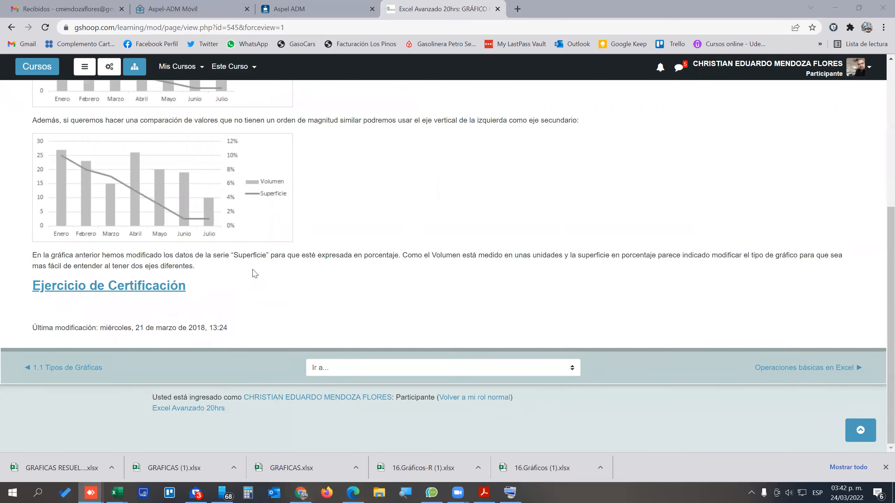
left_click(159, 286)
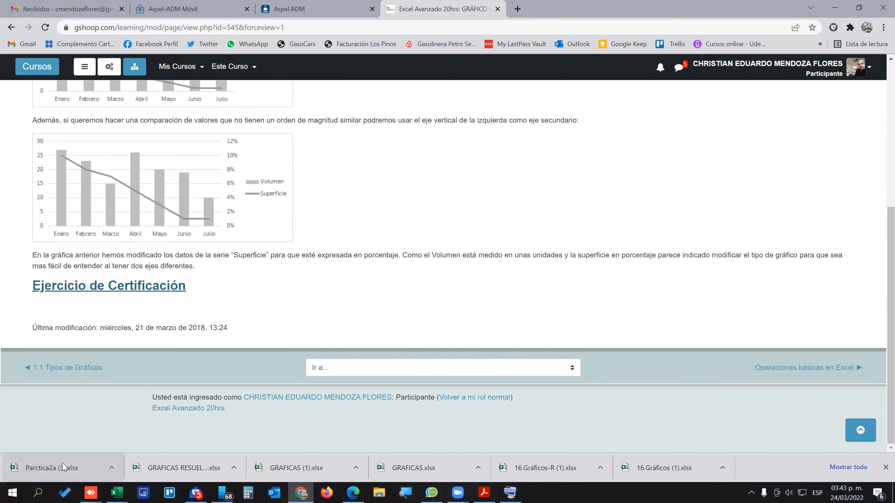
left_click(63, 467)
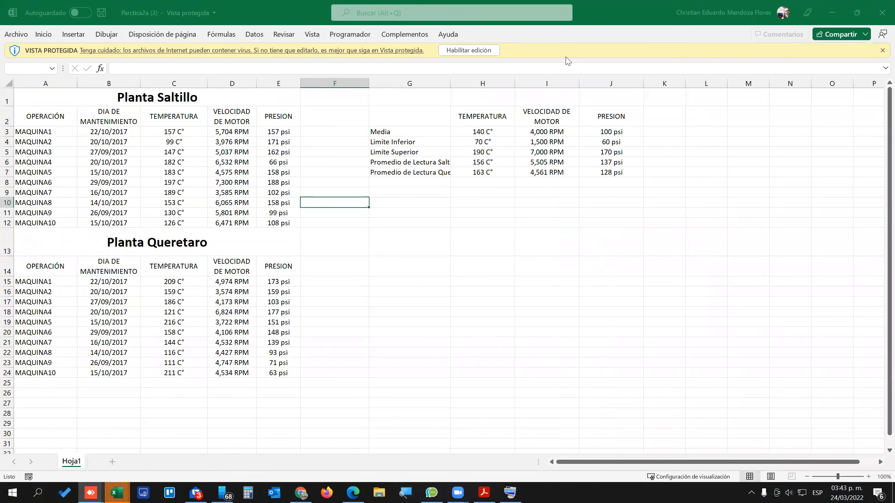
Enable editing in the protected Parctica2a (3) workbook.
left_click(470, 50)
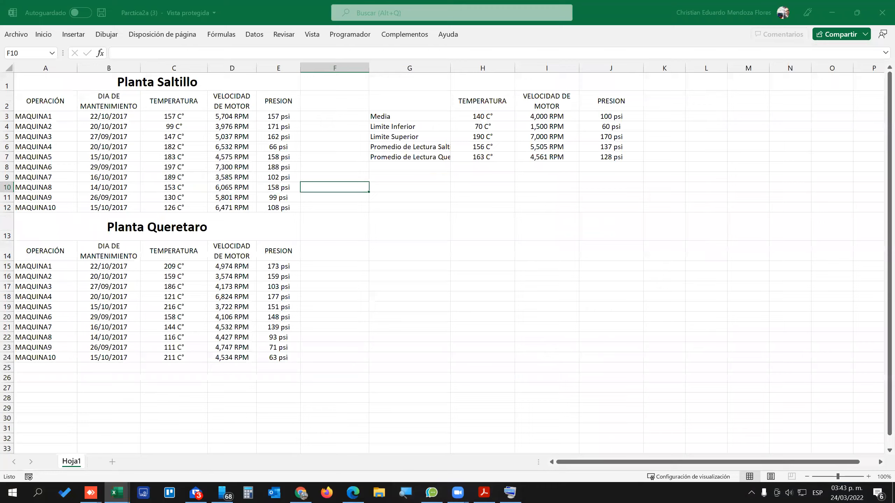
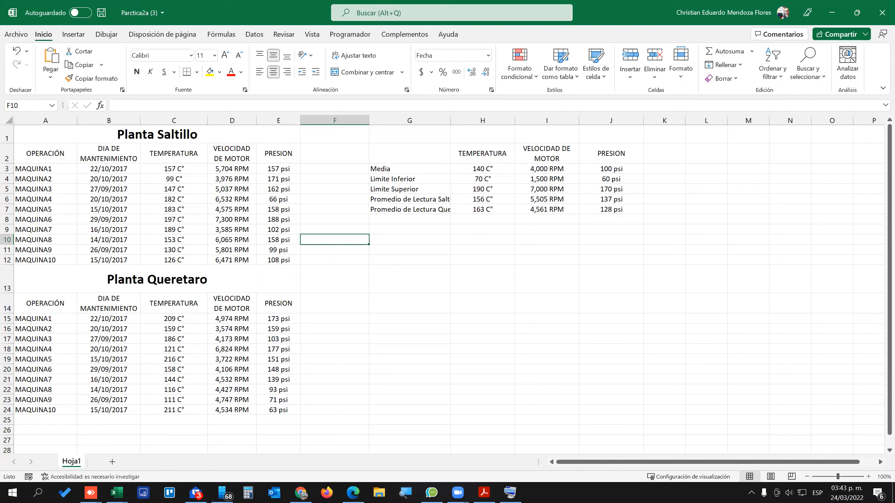
Examine the temperature, motor speed and pressure columns of the Planta Saltillo table.
left_click(168, 168)
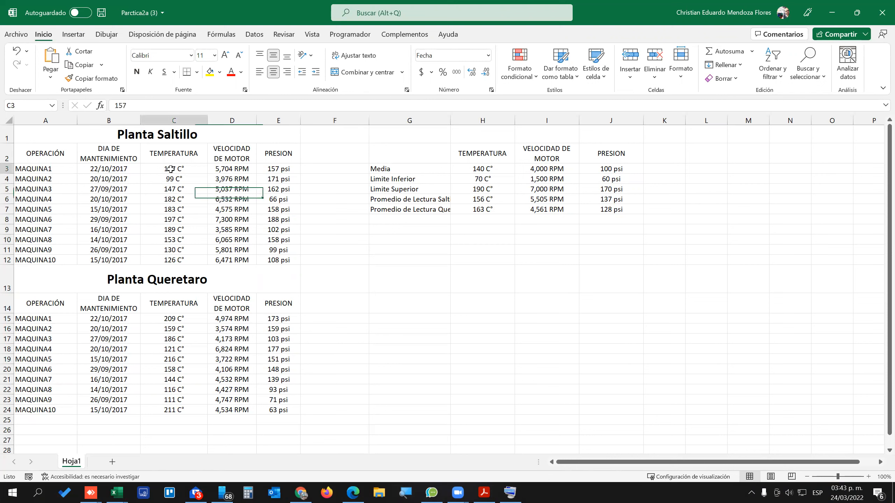
left_click(235, 170)
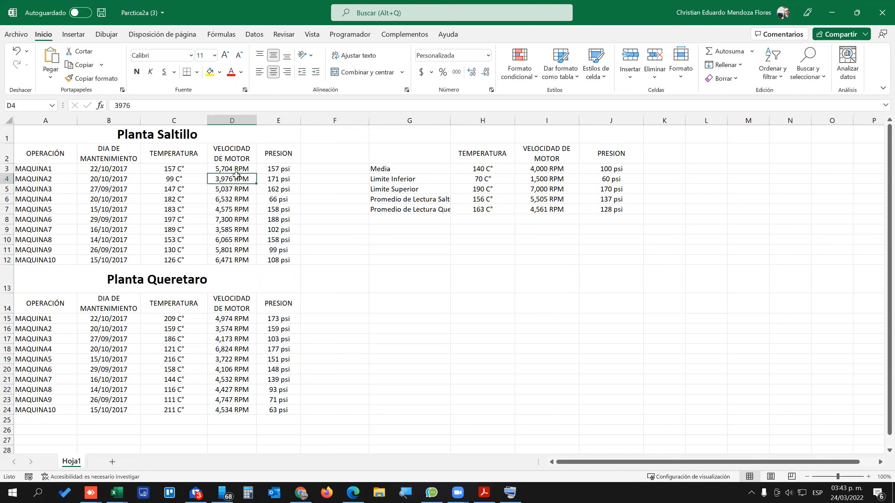
left_click(277, 168)
left_click(227, 169)
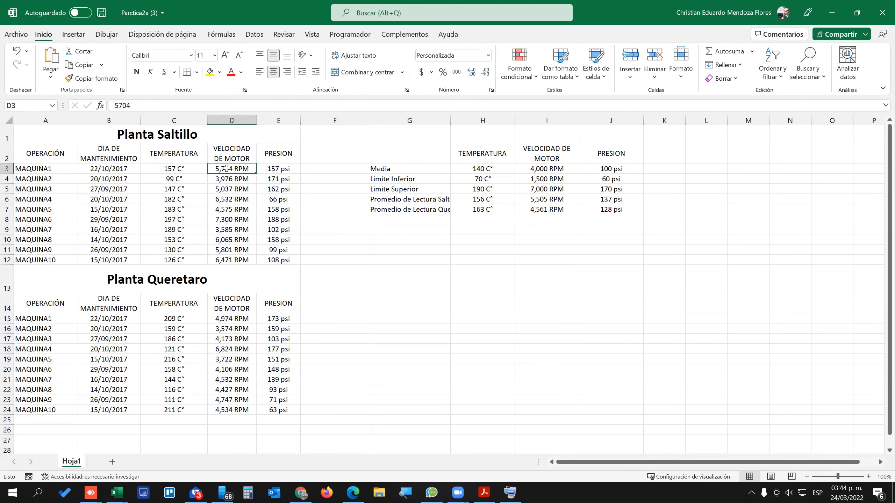
left_click(190, 167)
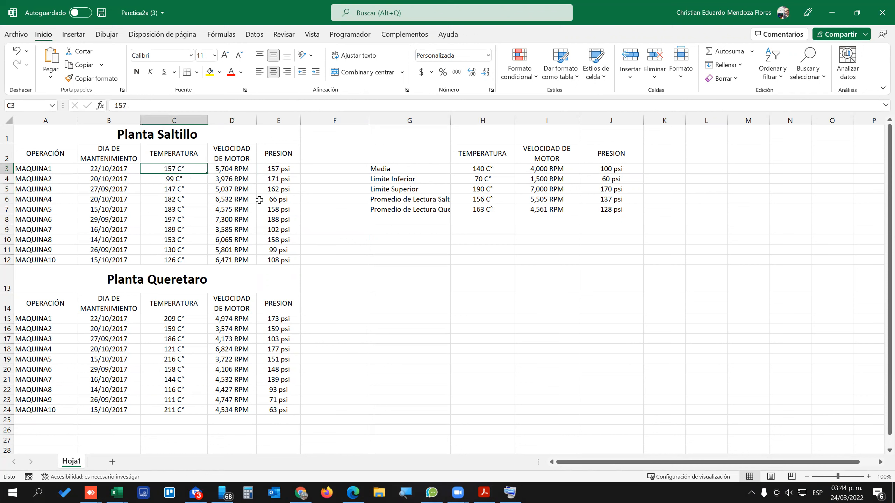
left_click_drag(186, 155, 243, 261)
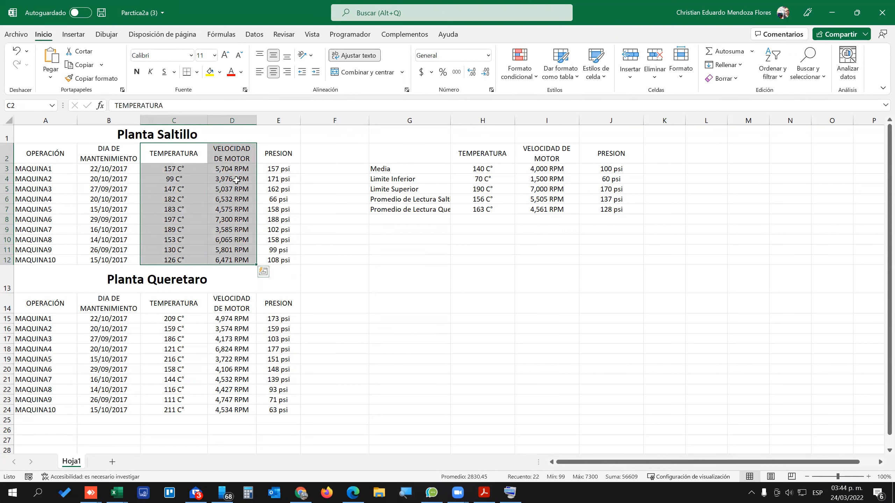
left_click_drag(185, 151, 245, 249)
left_click(260, 169)
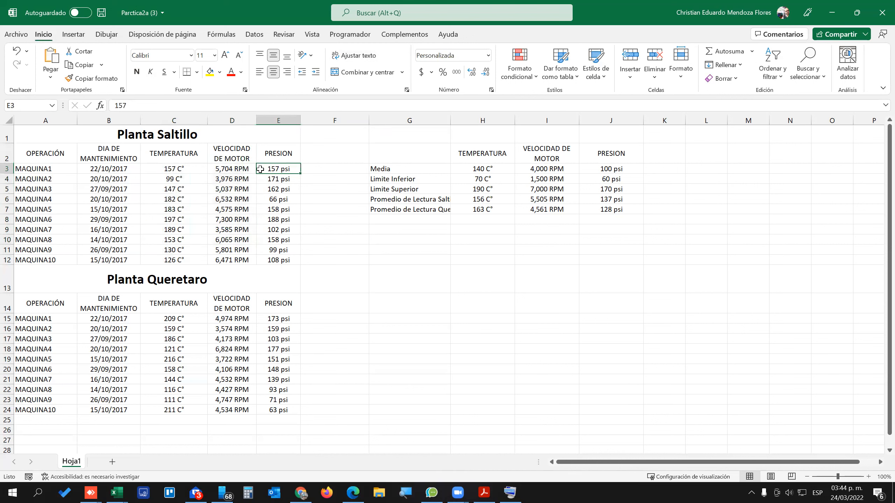
left_click_drag(278, 154, 277, 260)
left_click_drag(194, 162, 182, 250)
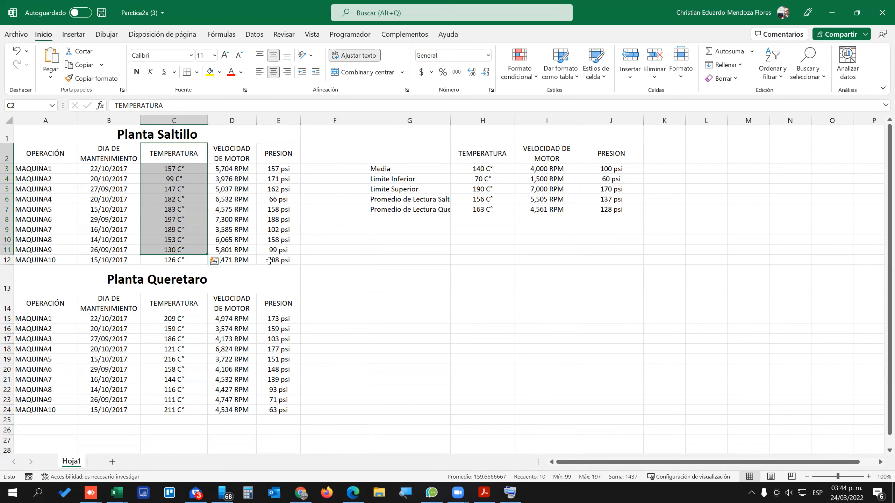
left_click(268, 172)
left_click(144, 167)
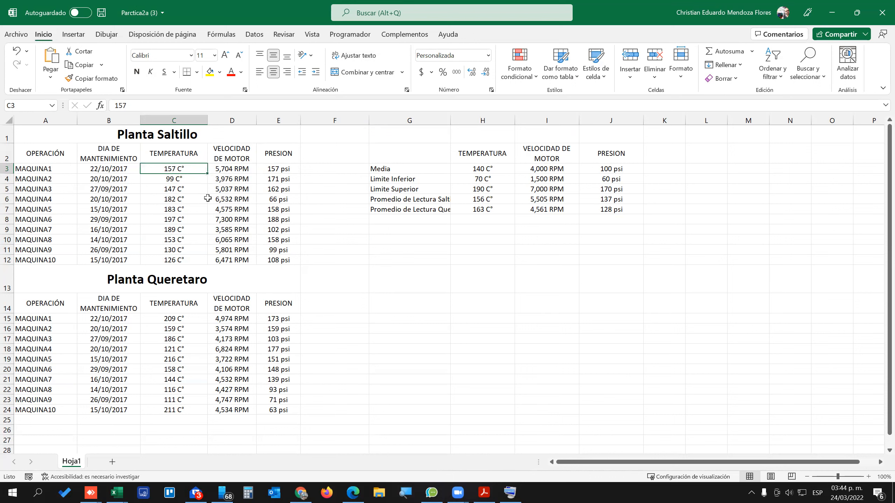
Switch to Chrome to review the GRÁFICO COMBINADO lesson's chart examples, and return to the Parctica2a (3) workbook in Excel.
left_click(299, 492)
scroll(218, 254, "up", 10)
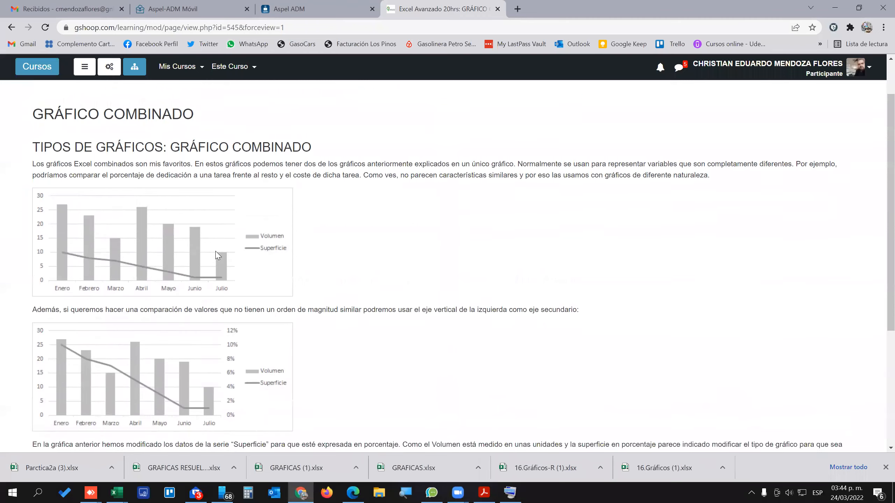
scroll(218, 255, "down", 1)
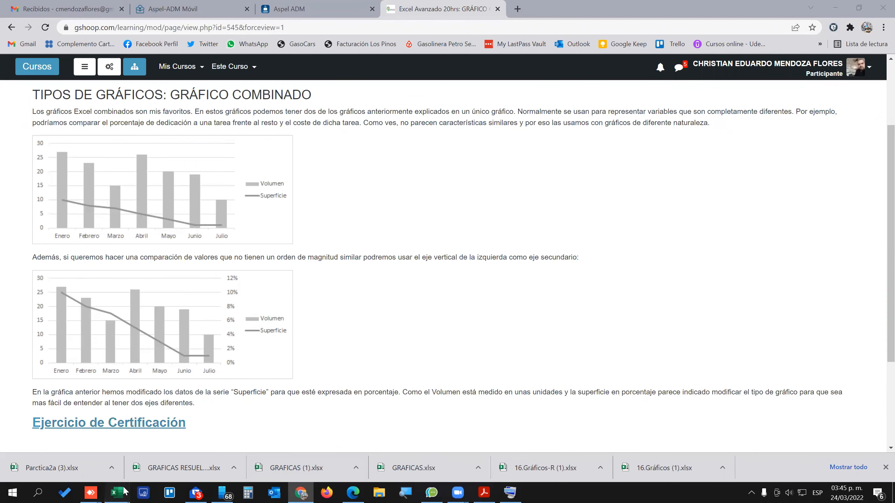
mouse_move(117, 493)
left_click(265, 471)
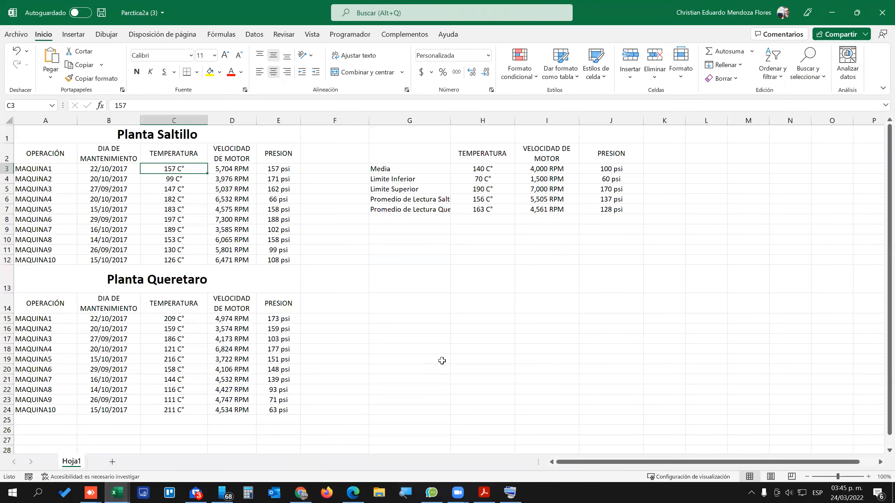
Add a new worksheet after Hoja1 and open its name for editing.
left_click(112, 462)
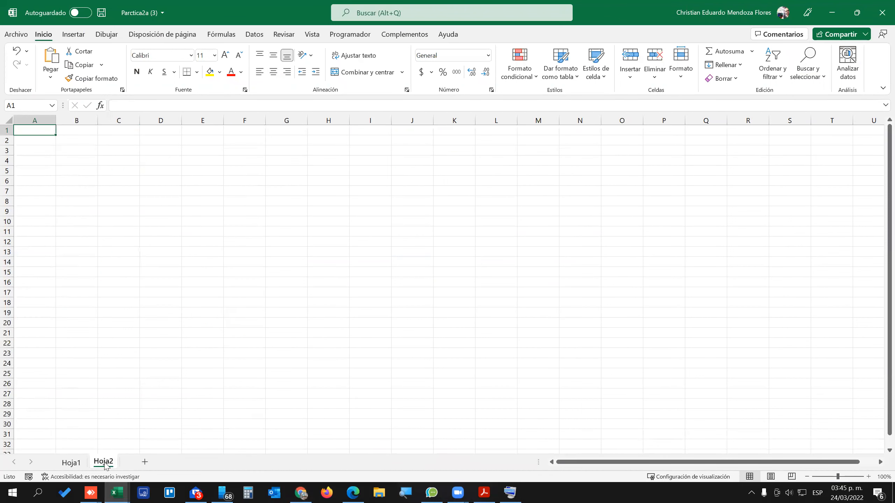
double_click(104, 462)
type("vELOC")
key("BackSpace")
key("BackSpace")
key("BackSpace")
key("BackSpace")
key("BackSpace")
type("VELOVI")
key("BackSpace")
key("BackSpace")
type("CIDAD VS")
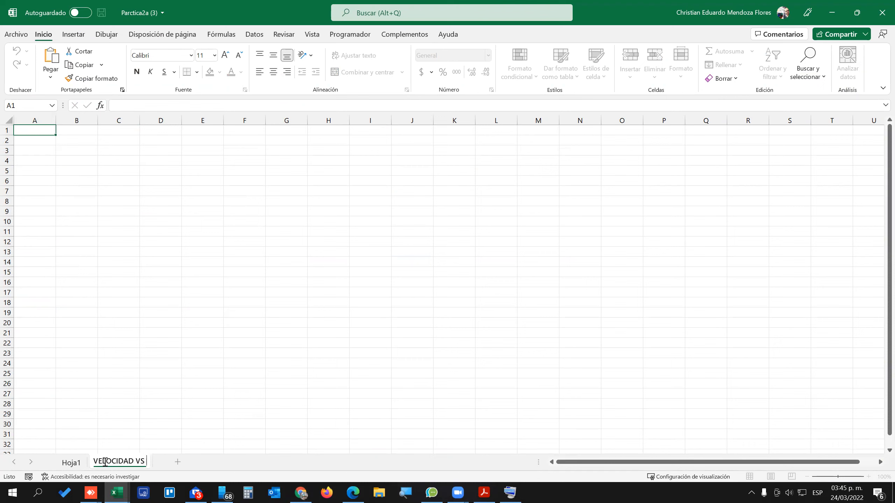
type(" MOTOR")
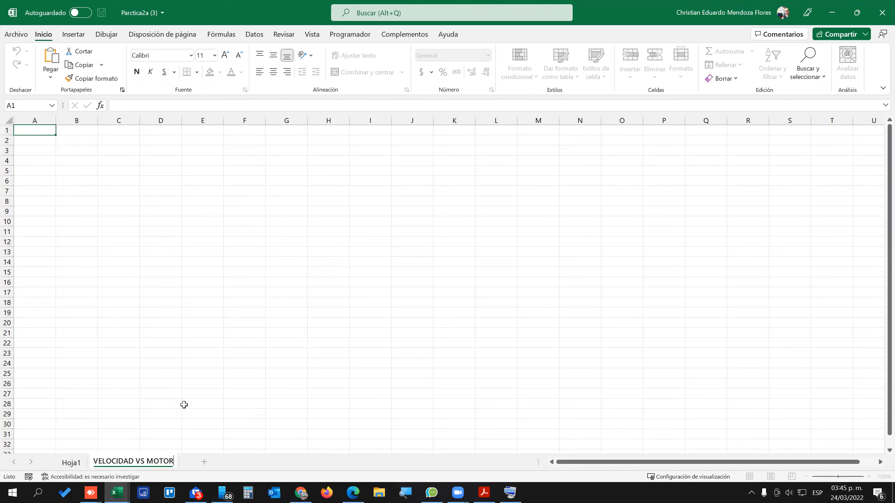
key("BackSpace")
key("BackSpace")
key("BackSpace")
key("BackSpace")
key("BackSpace")
key("BackSpace")
key("BackSpace")
key("BackSpace")
key("BackSpace")
key("BackSpace")
key("BackSpace")
key("BackSpace")
key("BackSpace")
key("BackSpace")
key("BackSpace")
key("BackSpace")
key("BackSpace")
key("BackSpace")
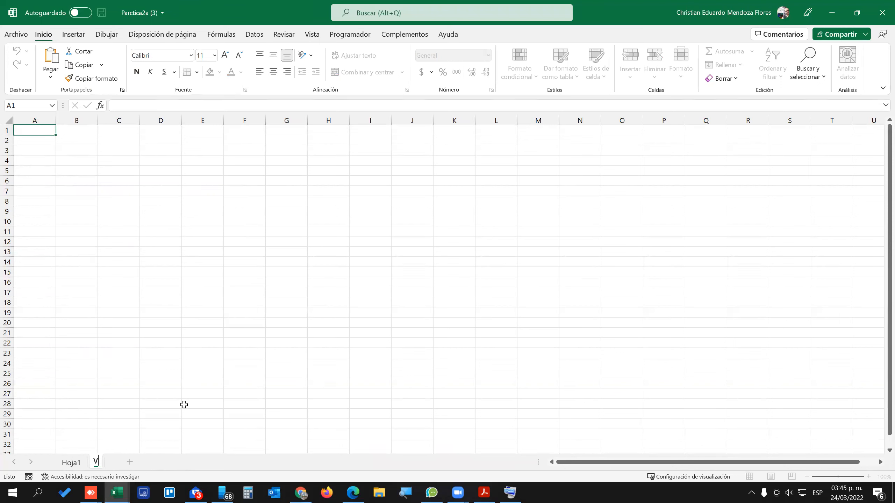
Name the new worksheet TEMPERATURA VS MOTOR.
type("TEMPERATURA ")
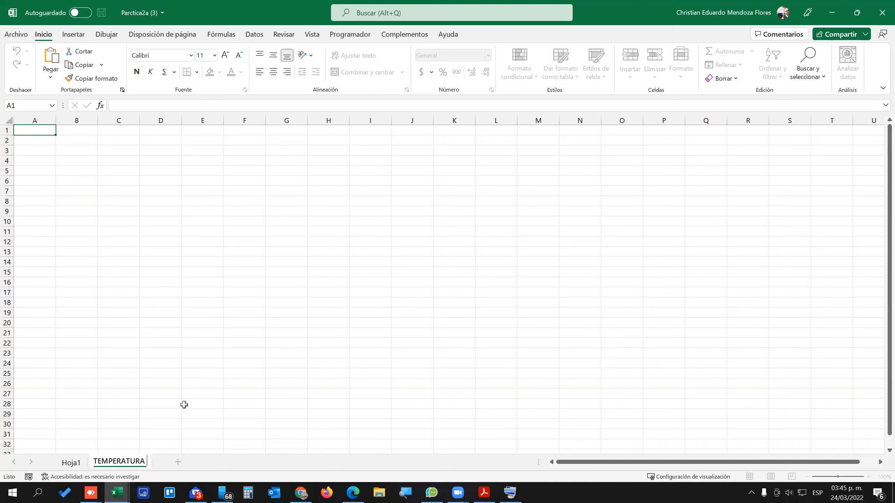
type("VS MOTOR")
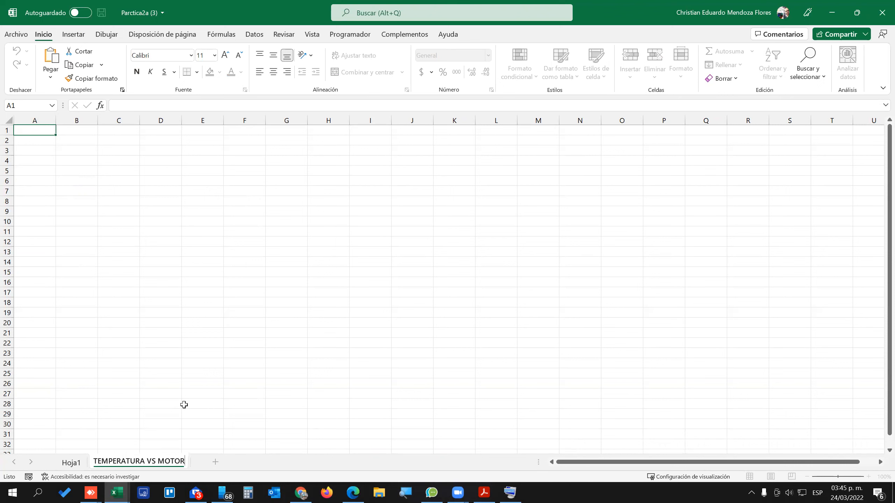
key("Return")
Add another worksheet after TEMPERATURA VS MOTOR and name it TEMPERATURA VS PRESION.
left_click(215, 462)
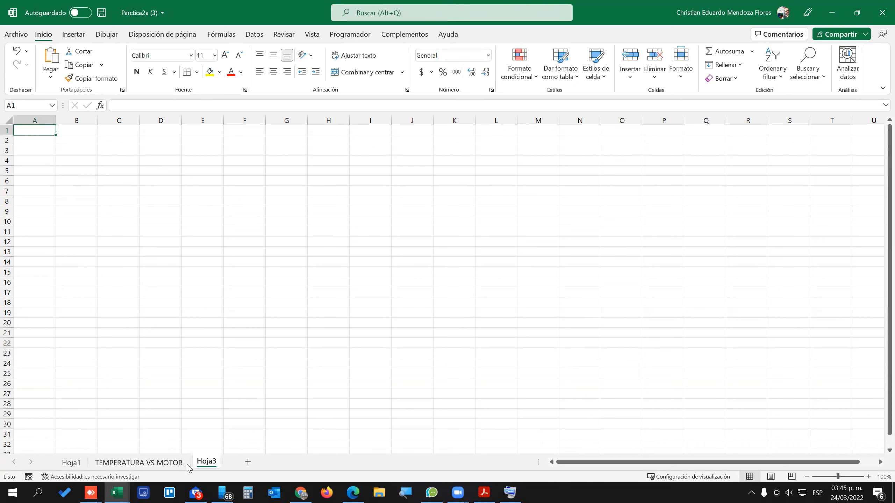
double_click(207, 462)
type("TE")
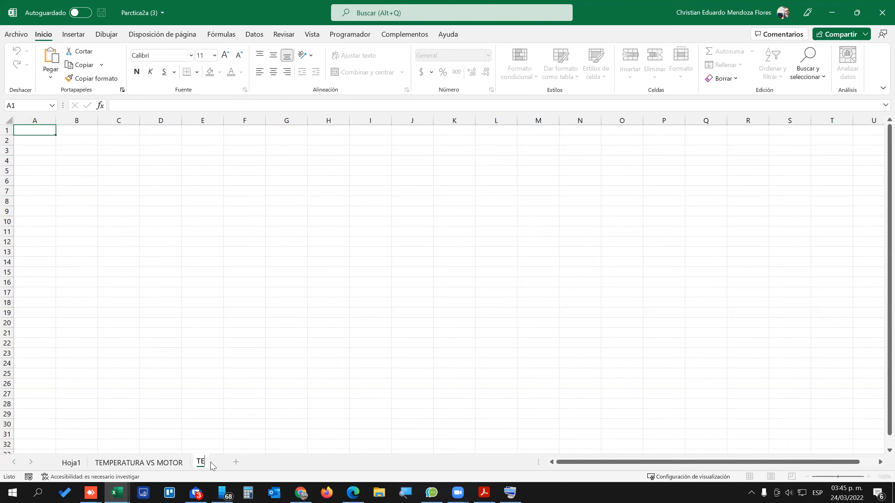
type("MPERATURA V")
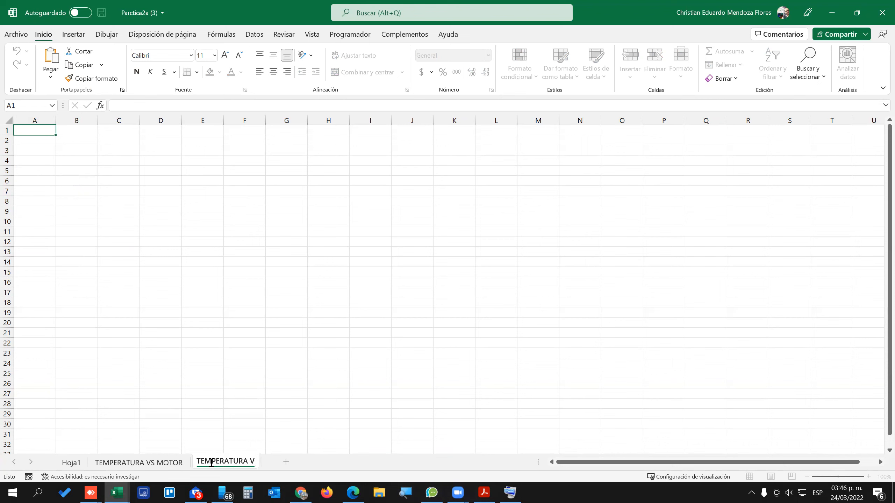
type("S PRESION")
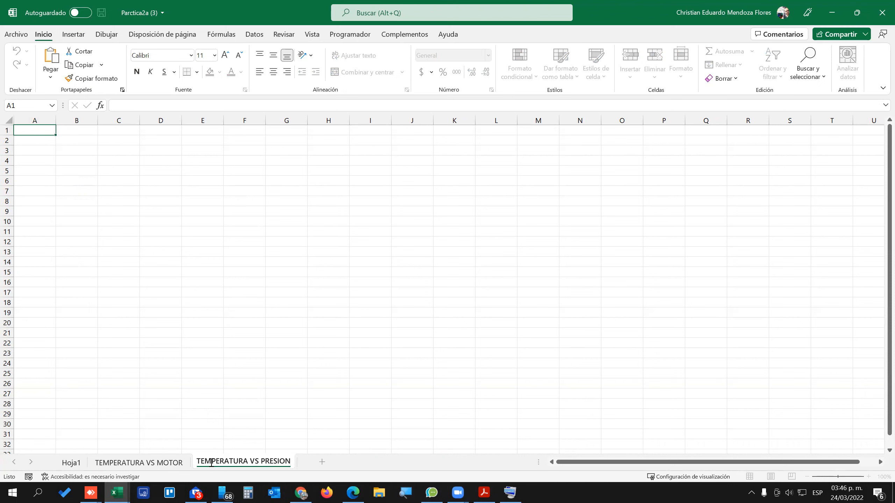
key("Return")
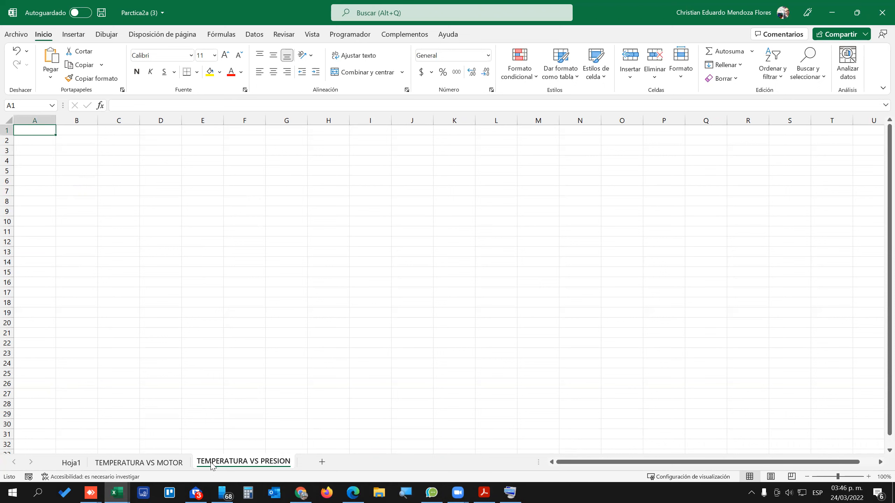
Look over the two new sheets and examine the Saltillo and Querétaro tables on Hoja1, especially Saltillo's temperature and motor speed columns.
left_click(166, 463)
left_click(222, 466)
left_click(161, 465)
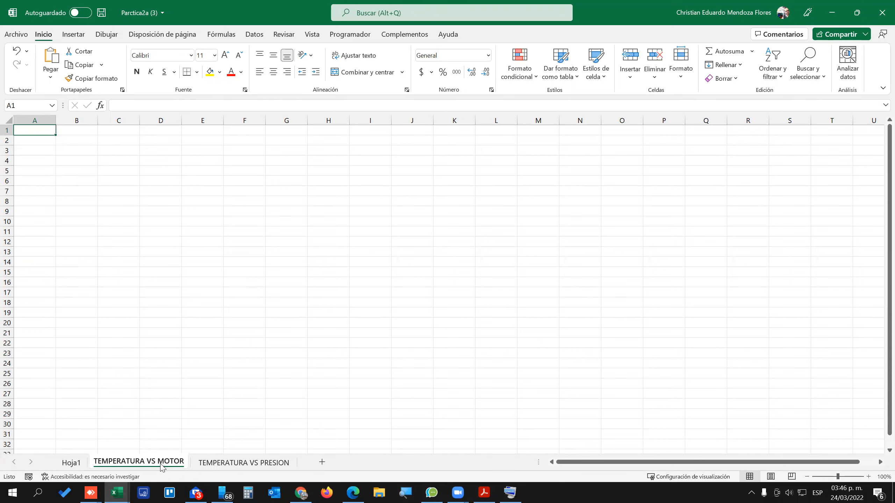
left_click(71, 463)
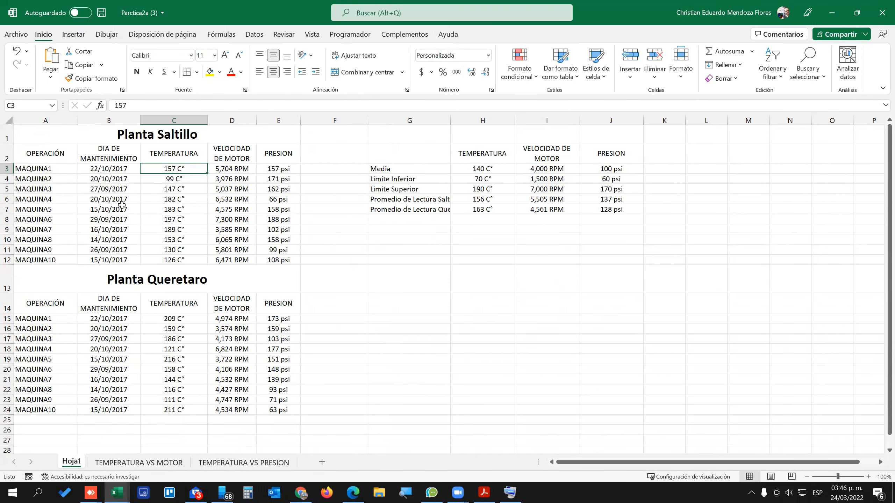
left_click(135, 134)
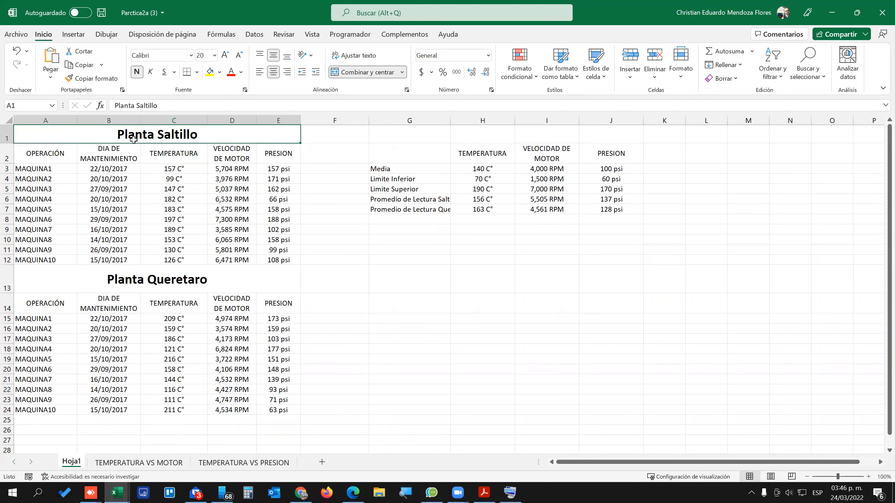
left_click(134, 277)
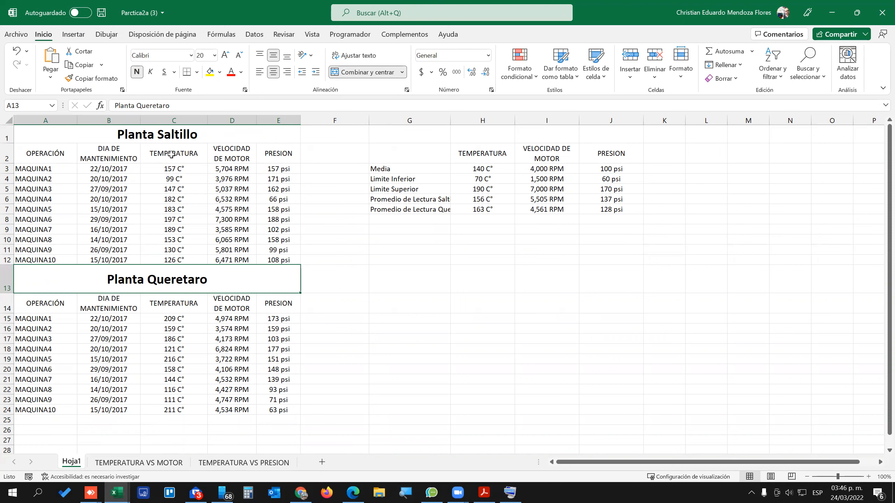
left_click_drag(172, 155, 244, 259)
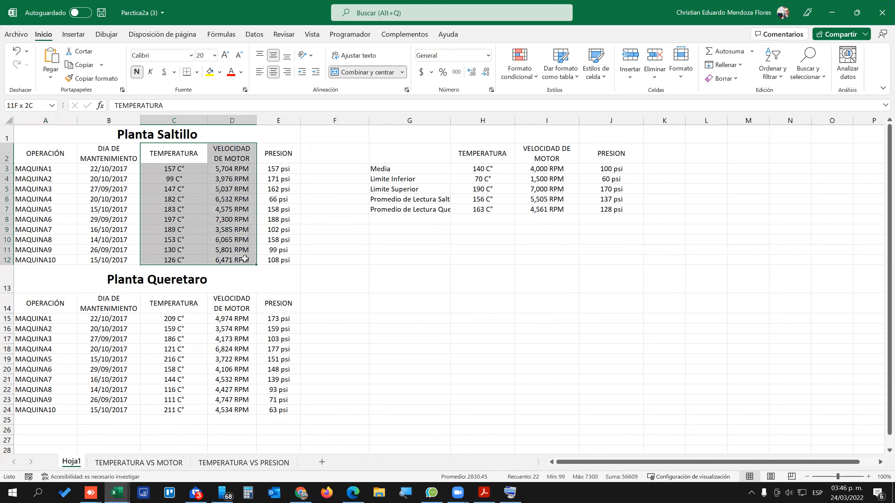
left_click(121, 230)
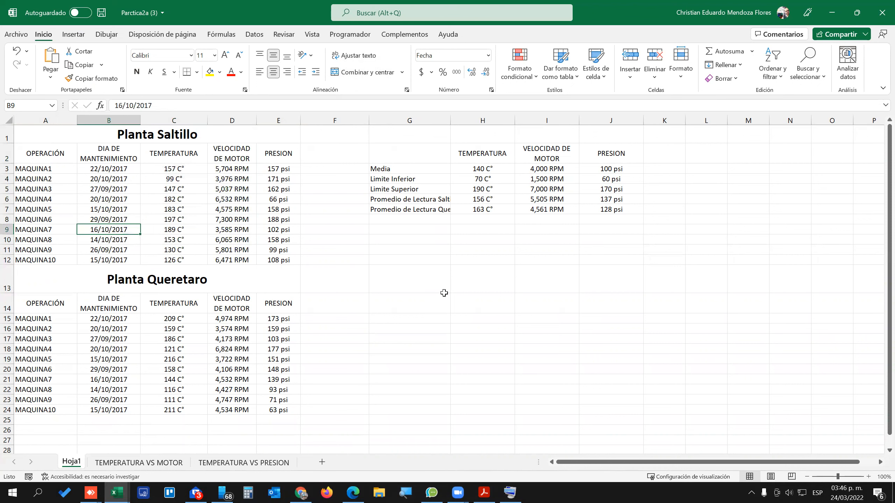
left_click(501, 248)
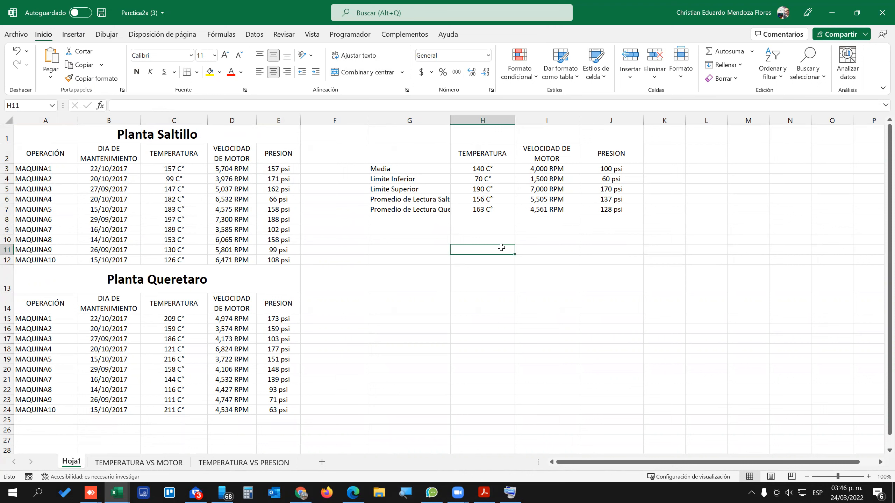
left_click_drag(173, 156, 230, 260)
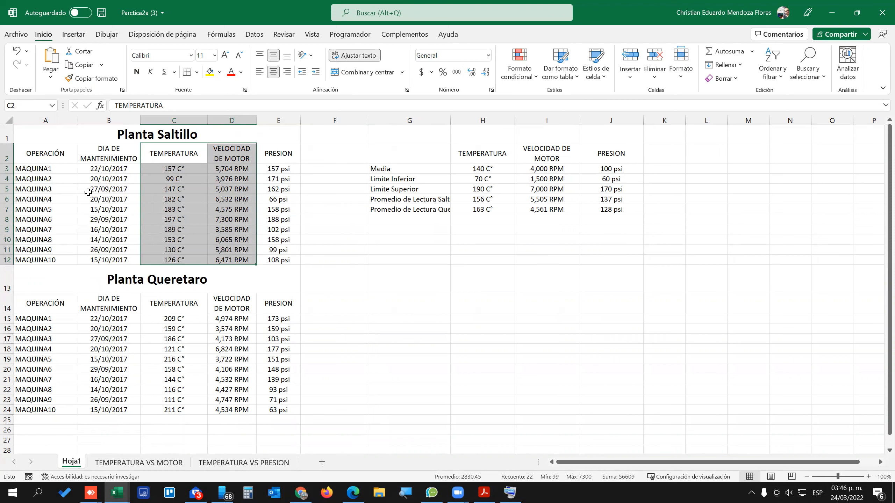
Insert a blank 2-D clustered column chart on Hoja1 and position it below the limits and averages table.
left_click(480, 279)
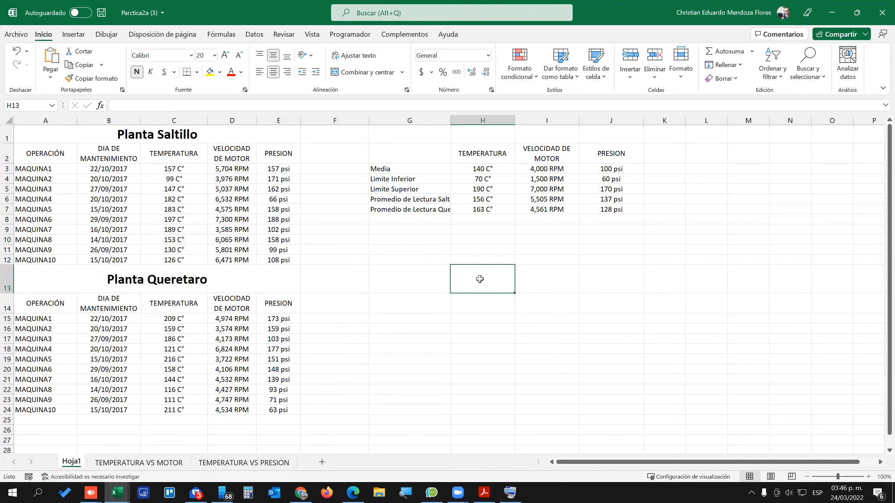
left_click(74, 39)
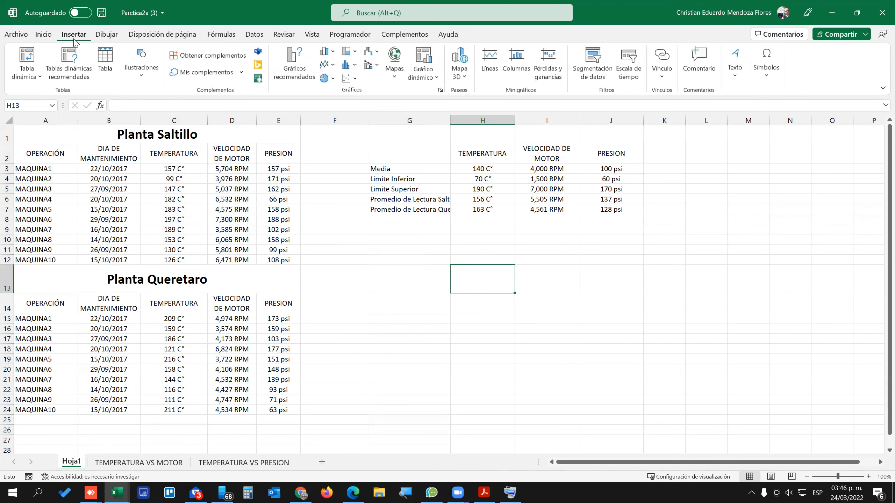
left_click(324, 53)
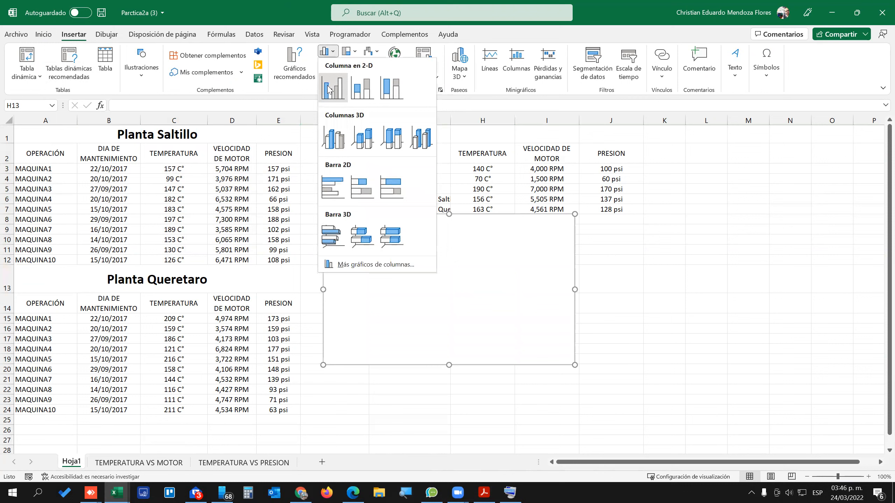
left_click(328, 89)
left_click_drag(442, 282, 461, 294)
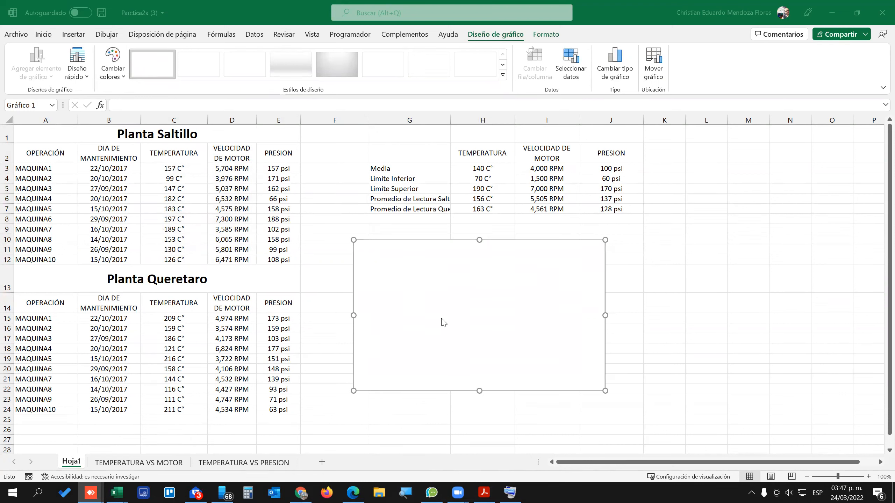
Switch to the AnyDesk remote session and check the blank chart and its data selection command in the remote workbook.
left_click(438, 265)
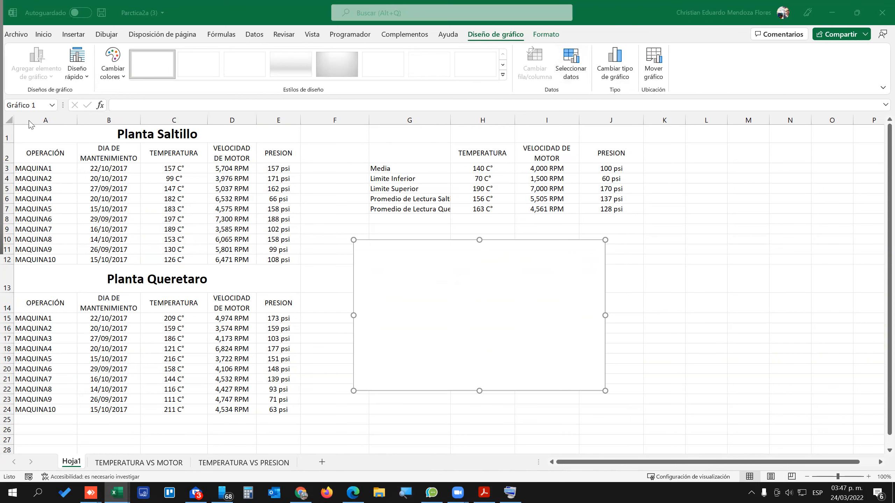
key("alt+Tab")
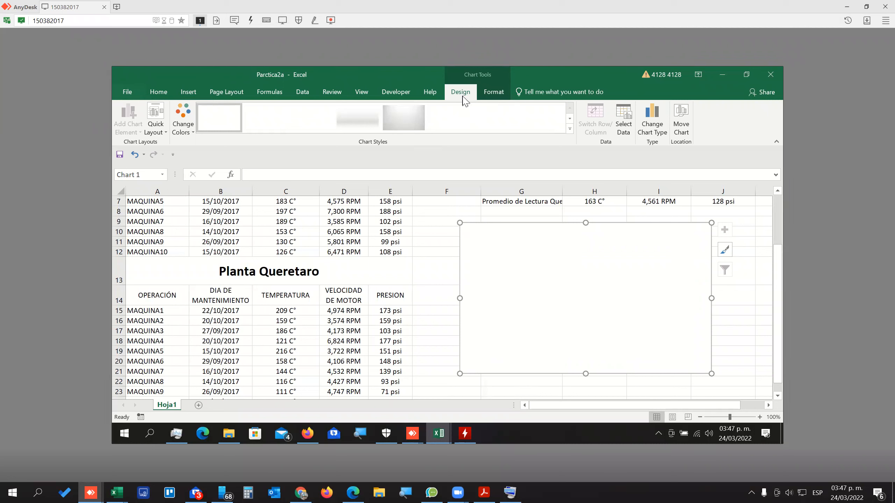
left_click(623, 133)
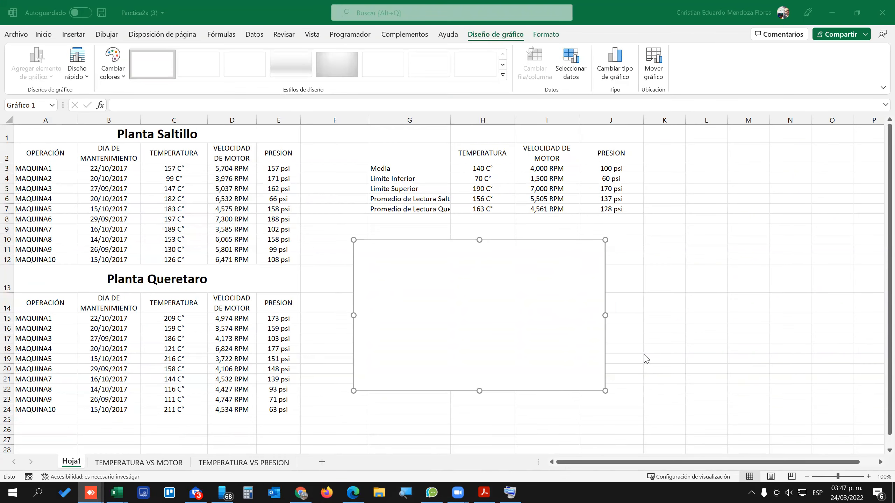
Add a series to the blank chart on Hoja1, named from C2 (TEMPERATURA), with Saltillo's values C3:C12.
left_click(569, 71)
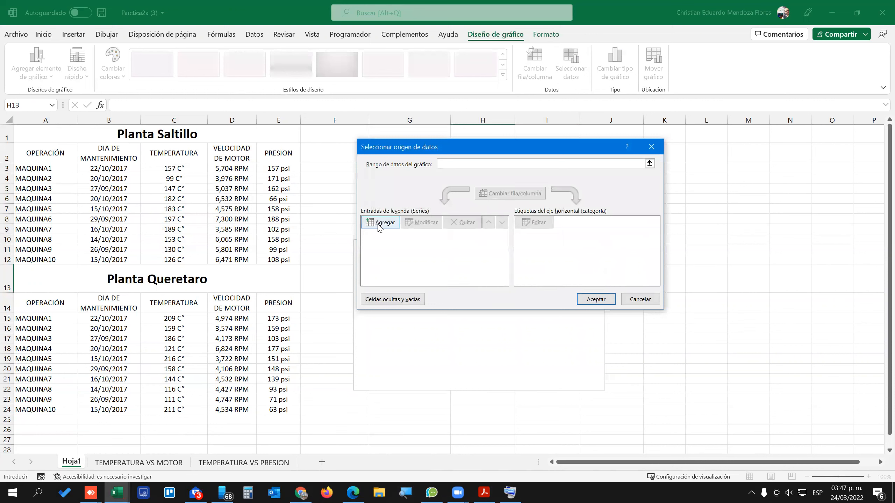
left_click(380, 222)
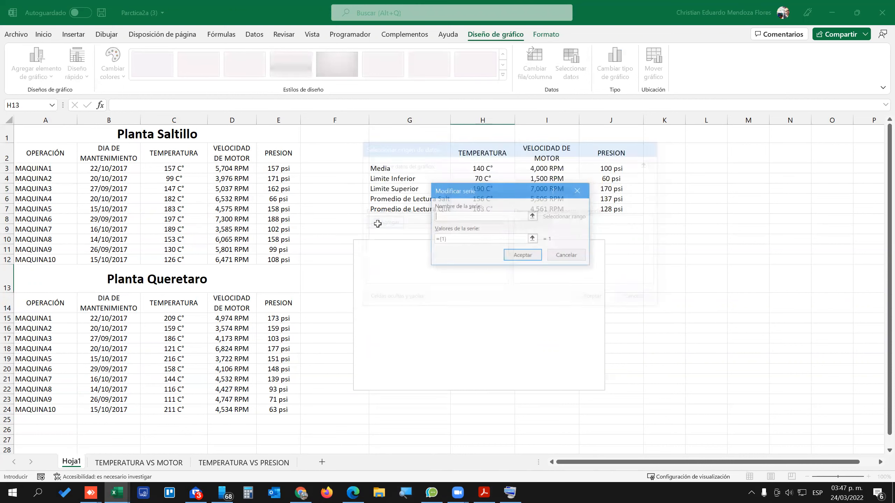
left_click(158, 155)
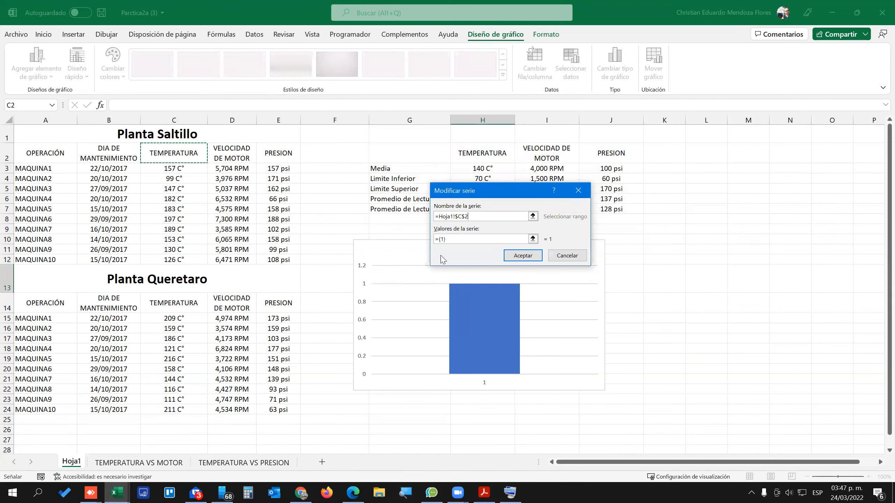
left_click(458, 240)
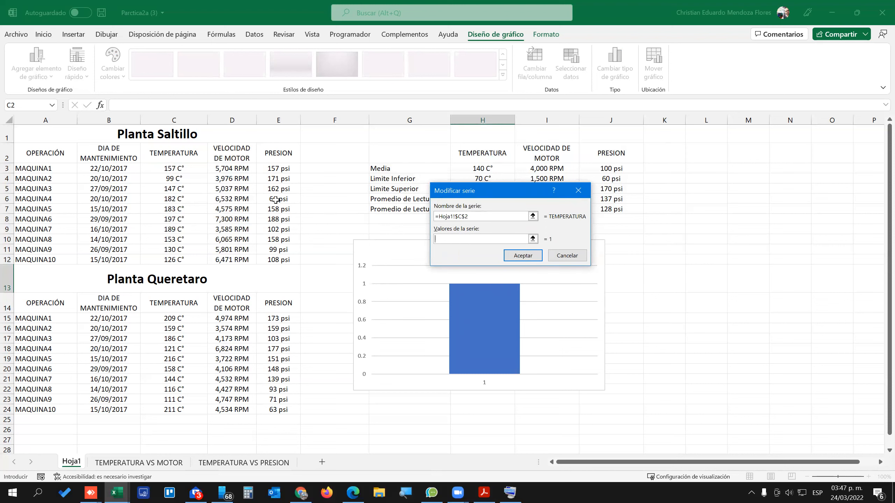
left_click(171, 170)
left_click_drag(171, 170, 171, 259)
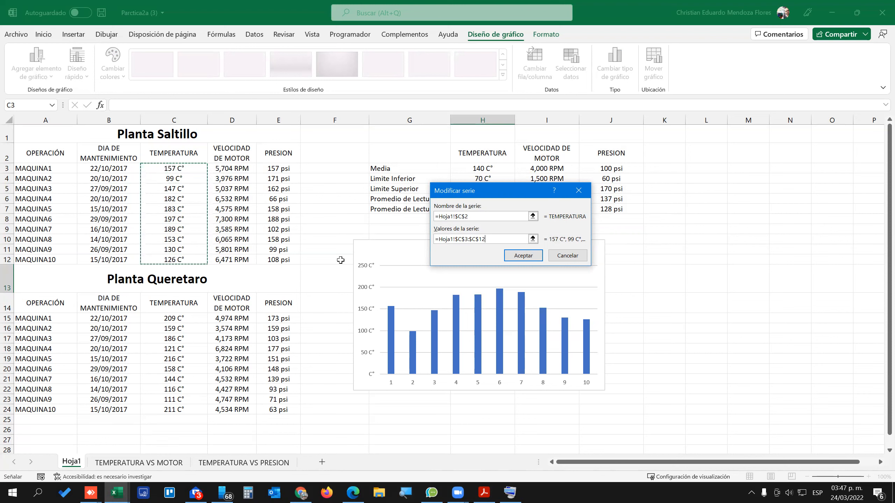
left_click(516, 258)
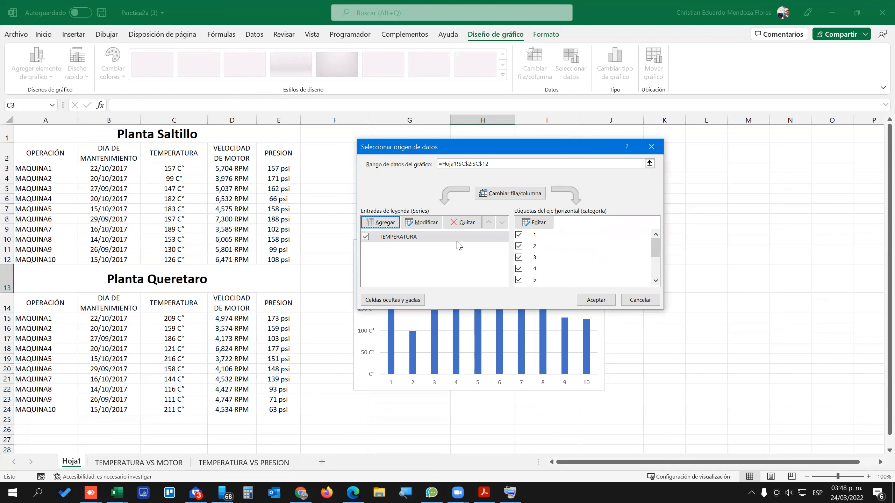
Add a second series to the chart, named from D2 (VELOCIDAD DE MOTOR), with Saltillo's values D3:D12.
left_click(385, 222)
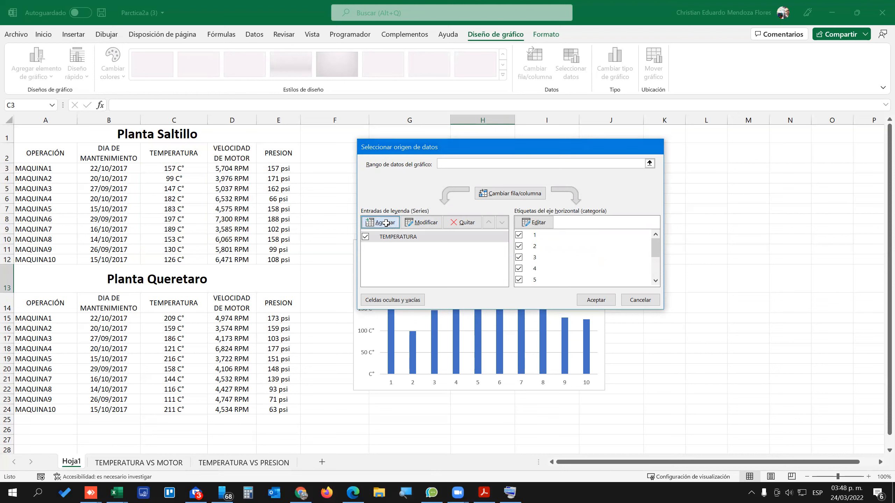
left_click(237, 154)
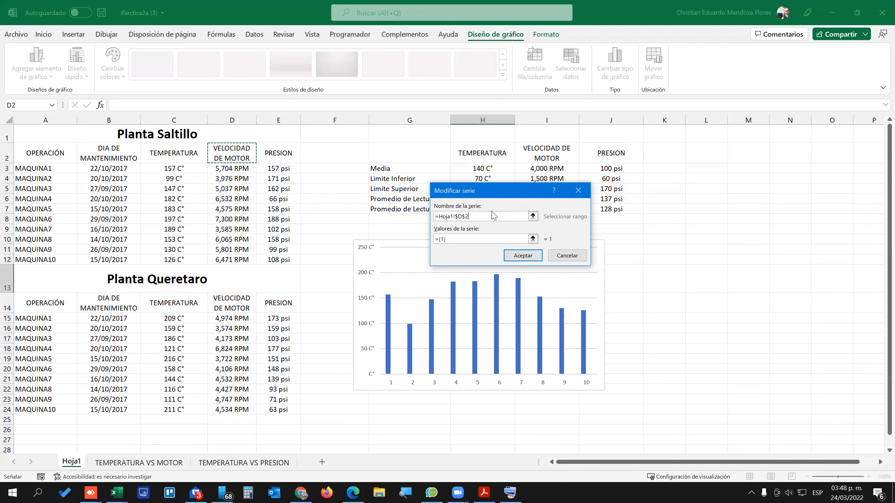
left_click(461, 240)
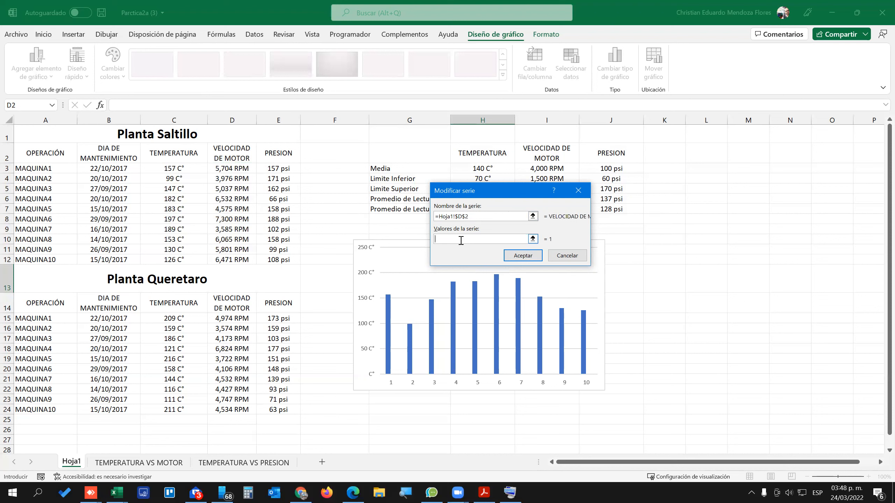
left_click_drag(230, 169, 221, 262)
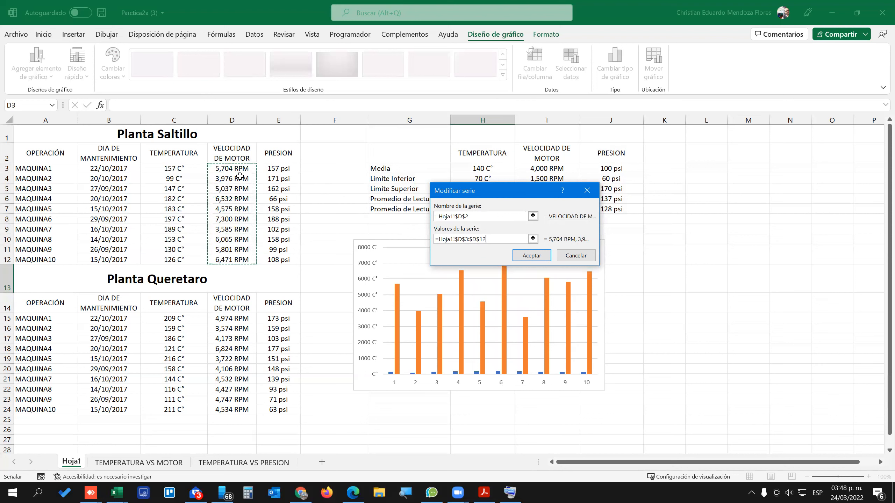
left_click(519, 259)
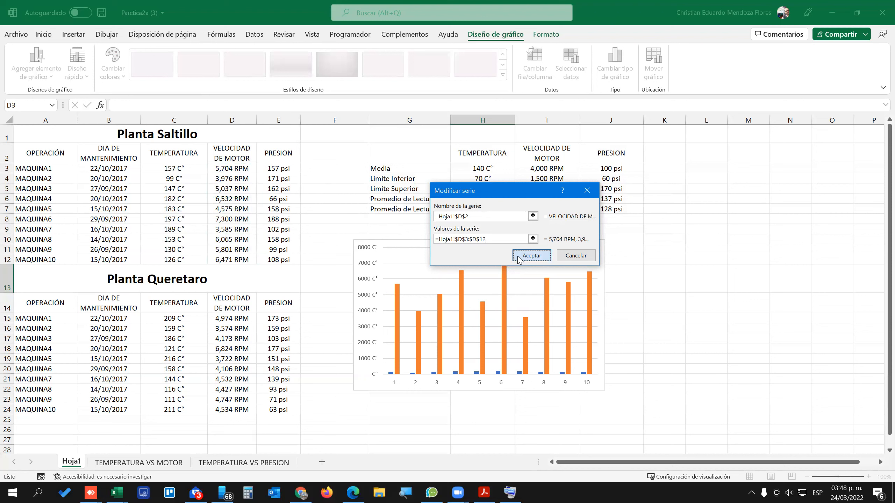
left_click(519, 258)
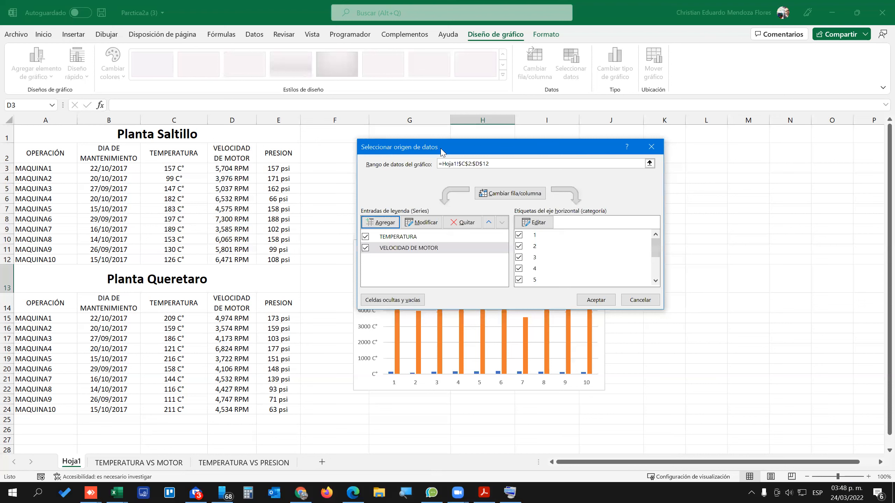
Set the chart's horizontal axis labels to the Saltillo machine names in A3:A12 and accept the data source.
left_click_drag(430, 150, 480, 150)
left_click(451, 236)
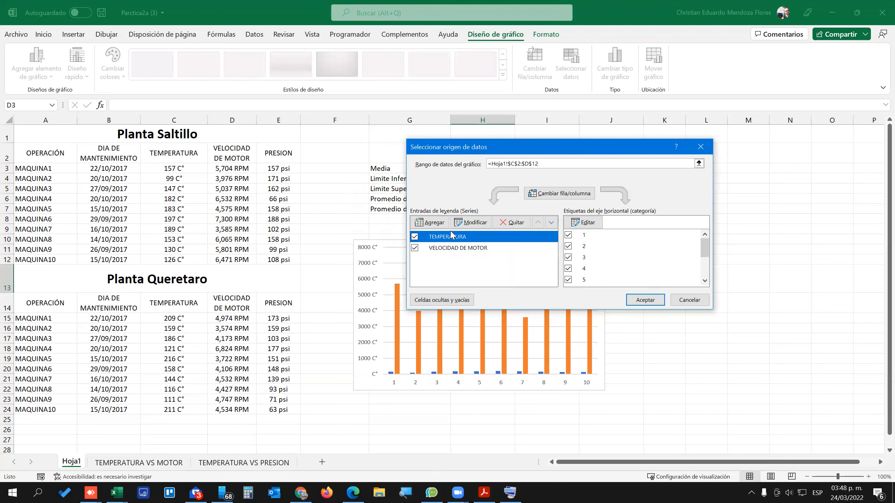
left_click(479, 248)
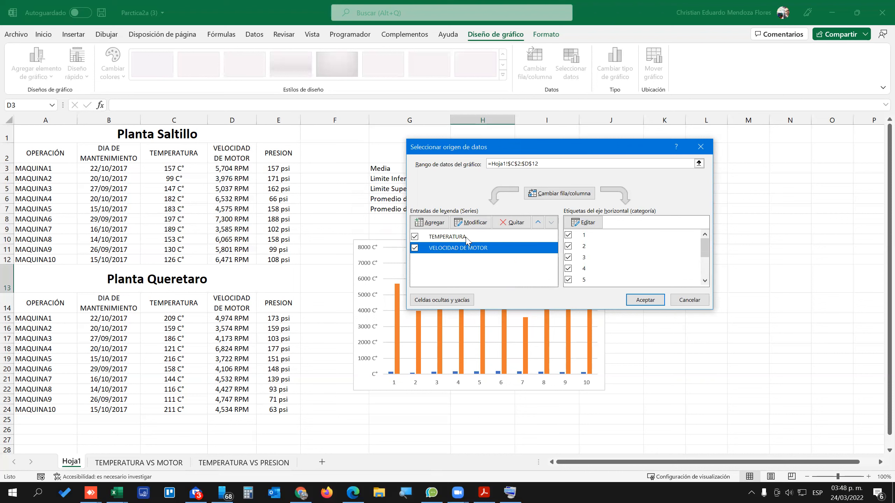
left_click(467, 239)
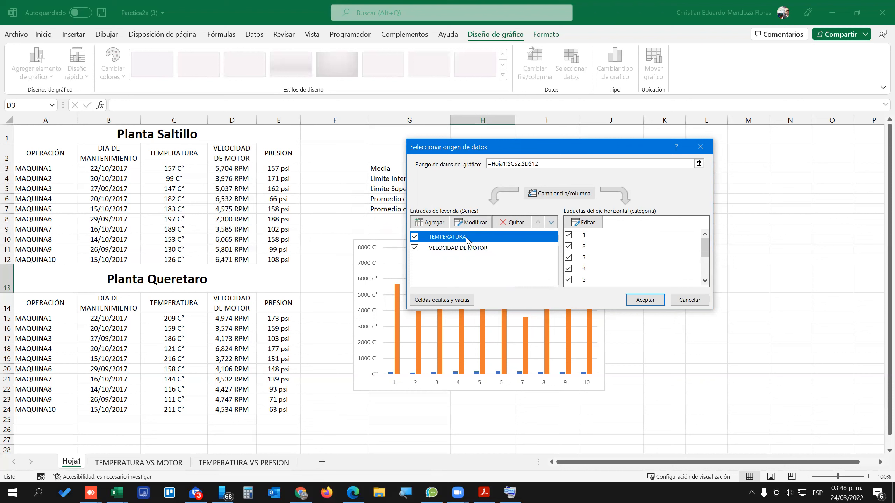
left_click(586, 222)
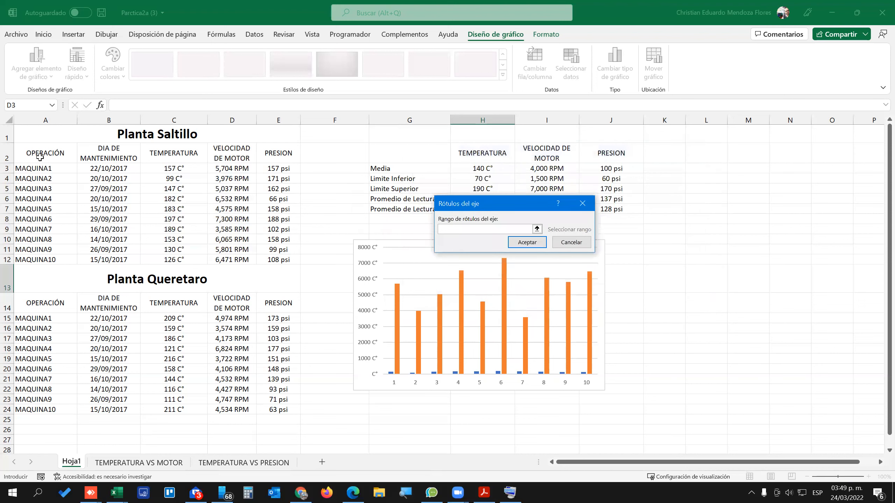
left_click_drag(35, 169, 39, 256)
left_click(527, 245)
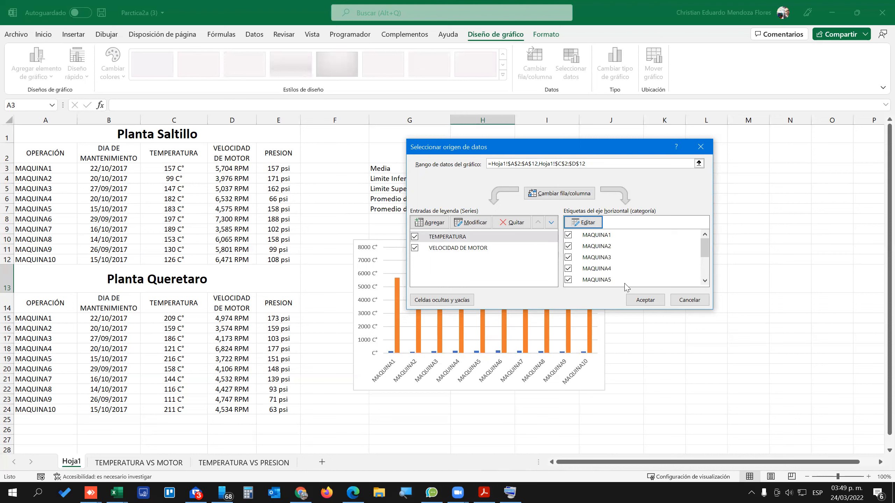
left_click(642, 305)
left_click(642, 304)
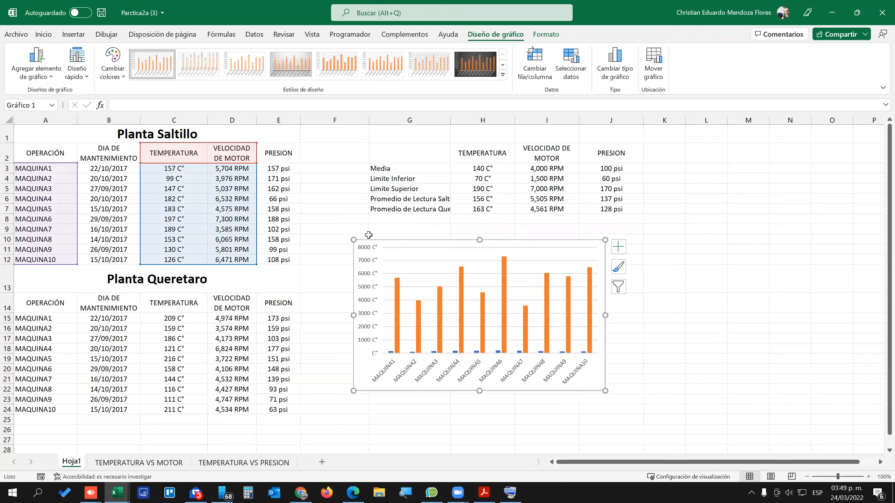
Move the chart directly under the limits and averages table and enlarge it to span about columns F to L, rows 8 to 26.
left_click_drag(370, 241, 357, 218)
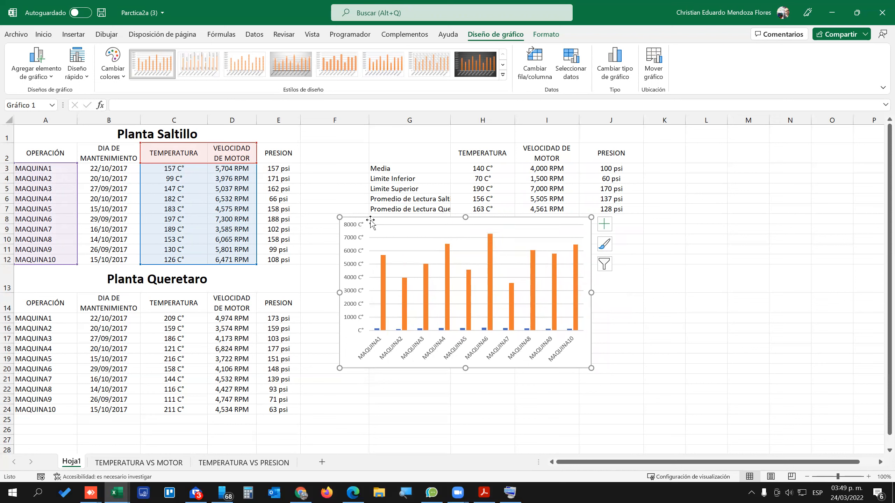
left_click_drag(591, 368, 712, 428)
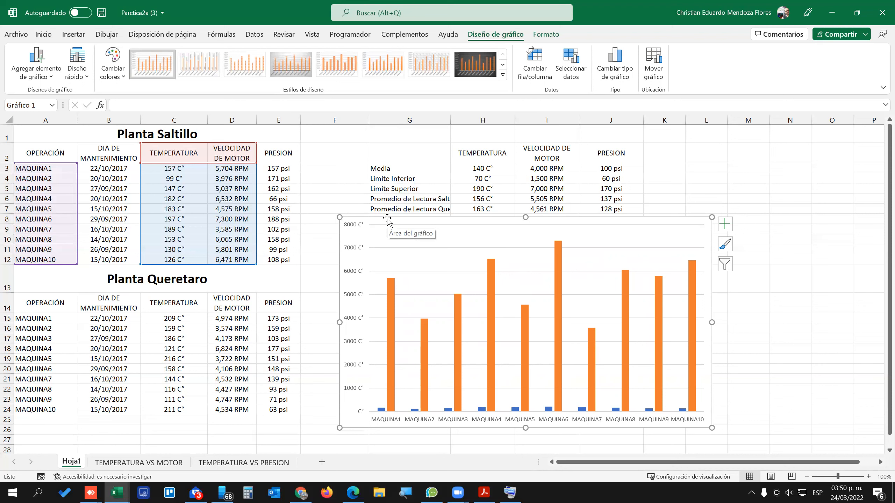
Change the chart to a Combinado type with TEMPERATURA as clustered columns and VELOCIDAD DE MOTOR as a line on the secondary axis.
left_click(613, 67)
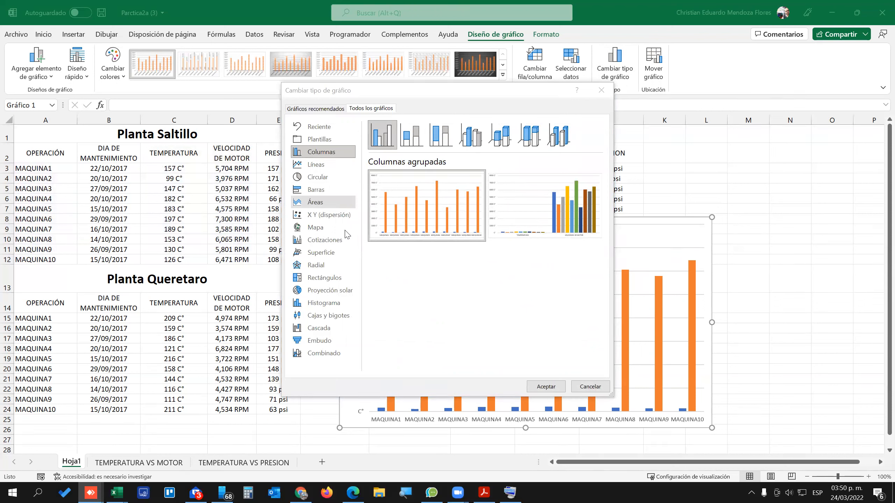
left_click(336, 353)
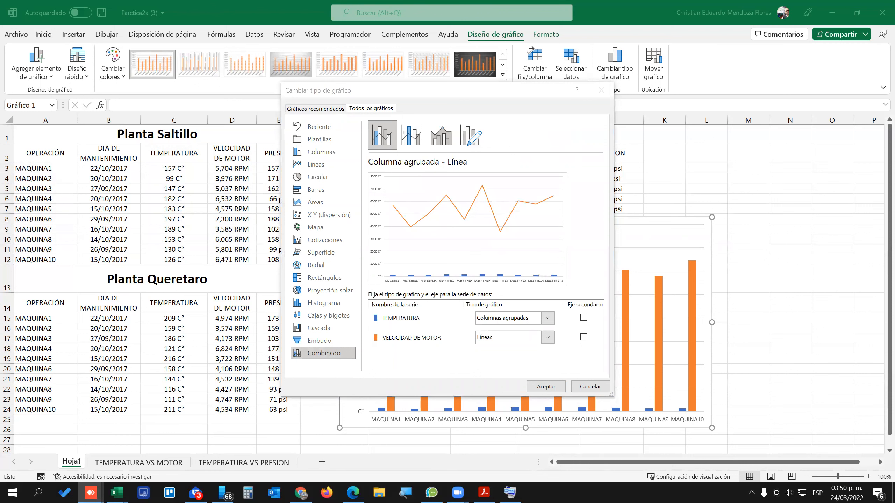
left_click_drag(693, 3, 688, 3)
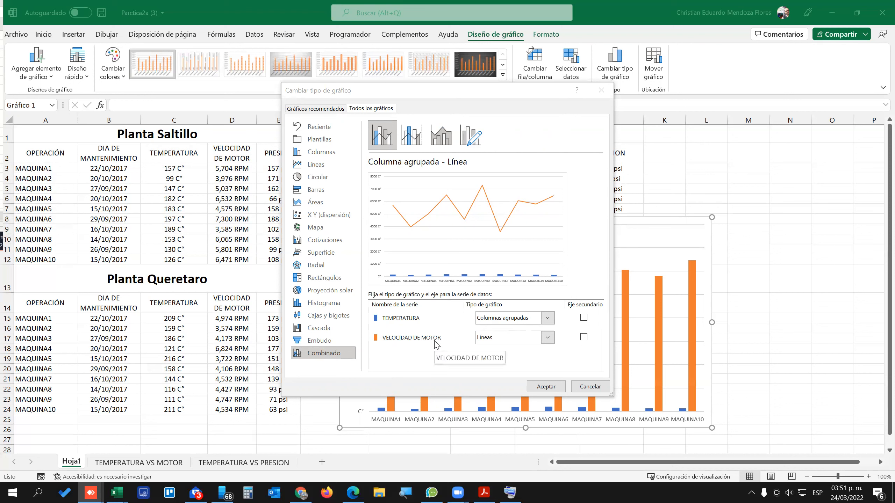
left_click(584, 338)
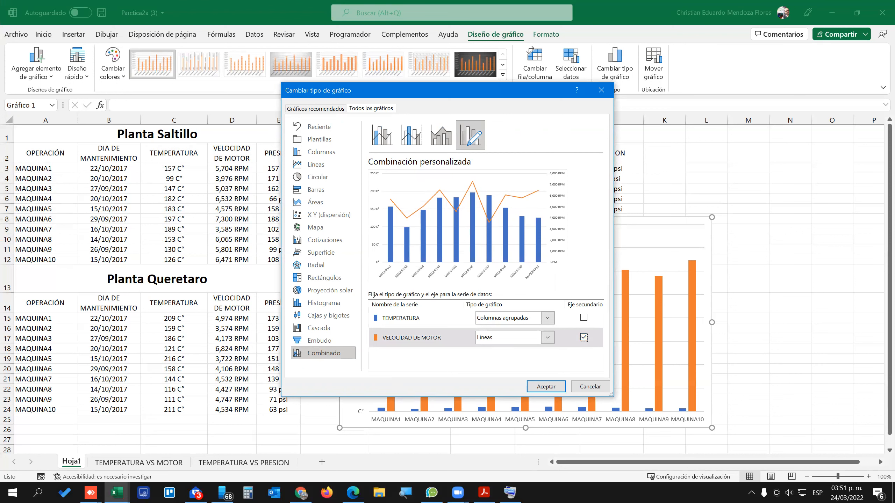
key("alt+Tab")
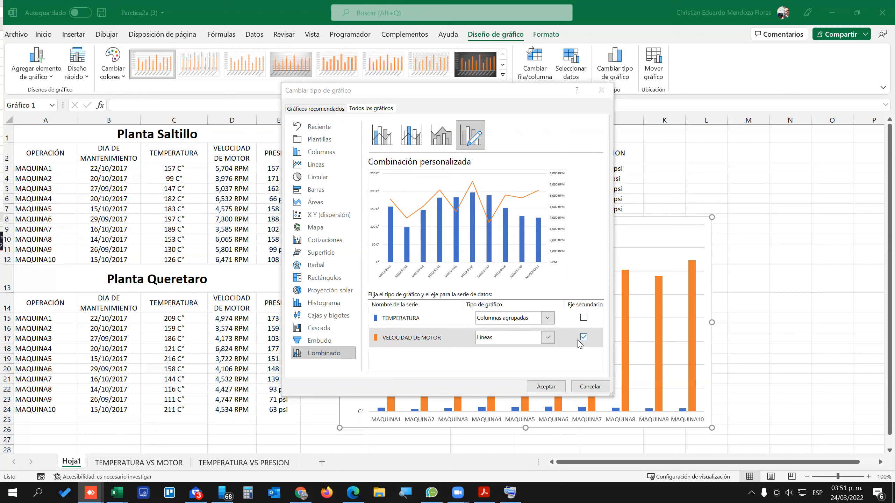
left_click(546, 387)
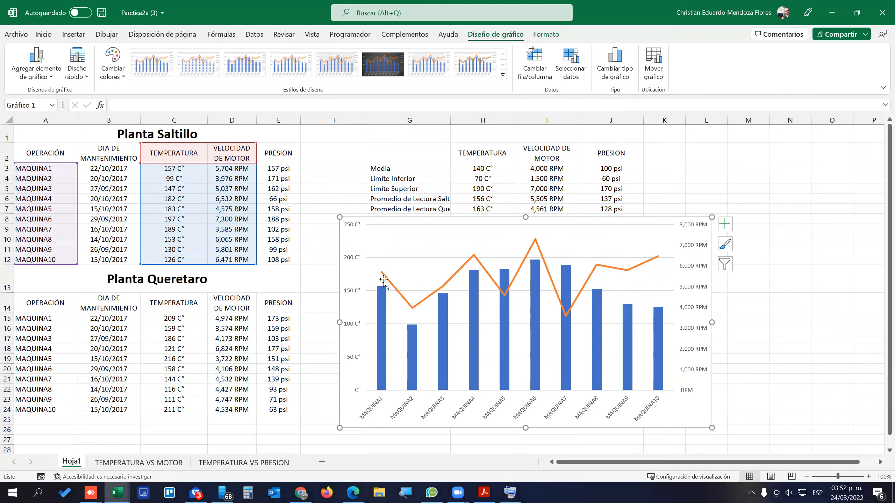
Reopen the combined chart's type settings and set the VELOCIDAD DE MOTOR series to Línea con marcadores.
mouse_move(385, 304)
left_click(607, 72)
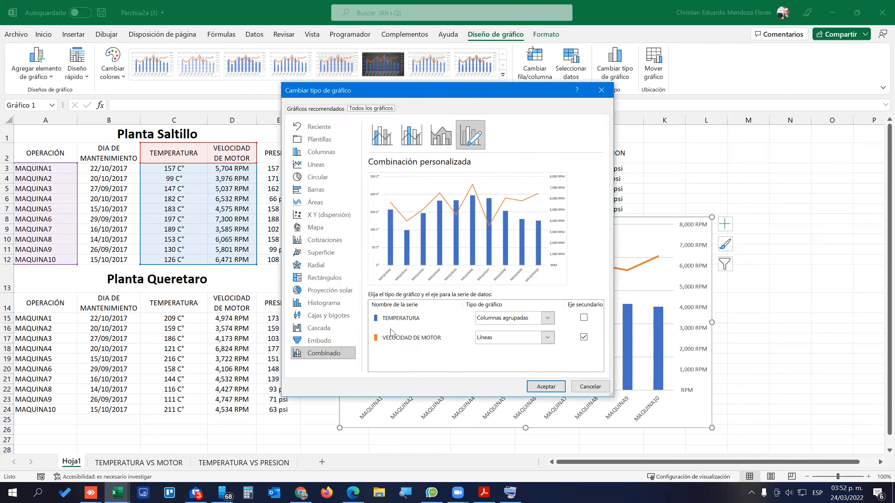
left_click(552, 341)
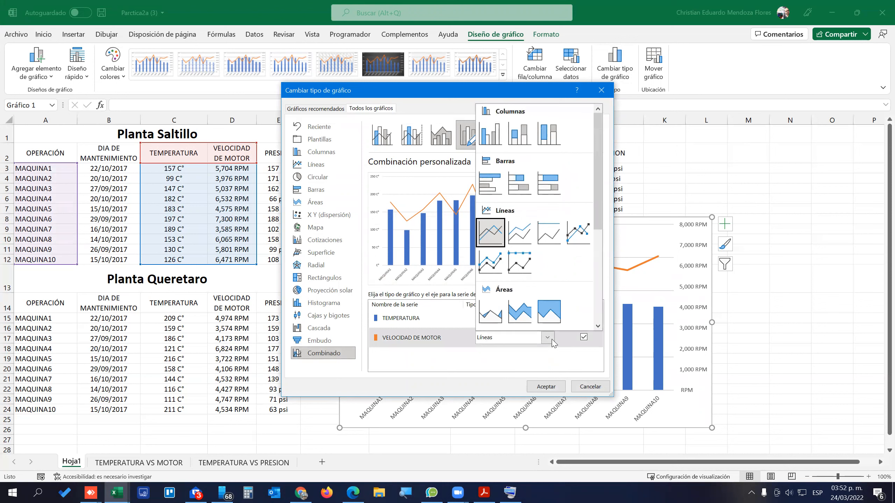
left_click(578, 233)
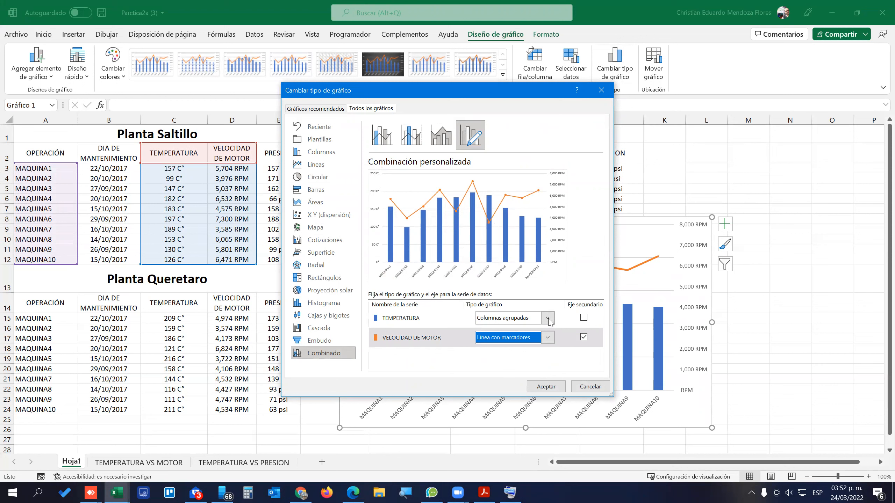
Try Columnas agrupadas and Áreas as alternative chart types for the VELOCIDAD DE MOTOR series.
left_click(548, 340)
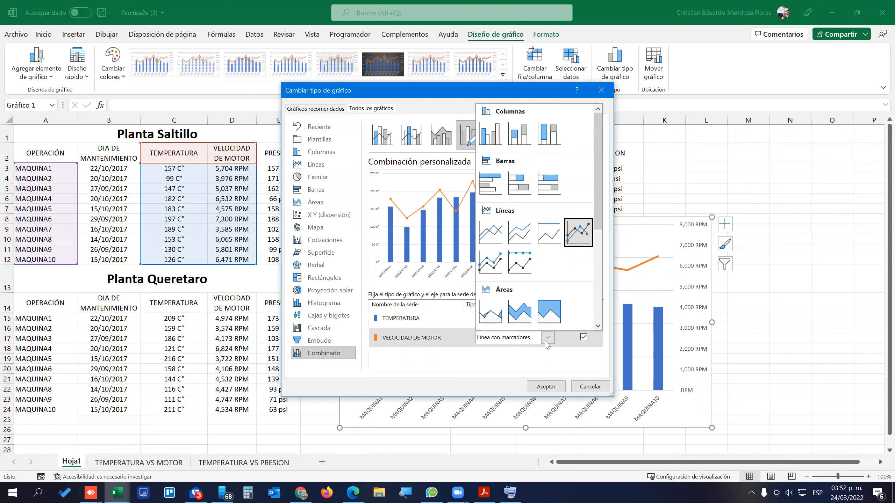
left_click(491, 138)
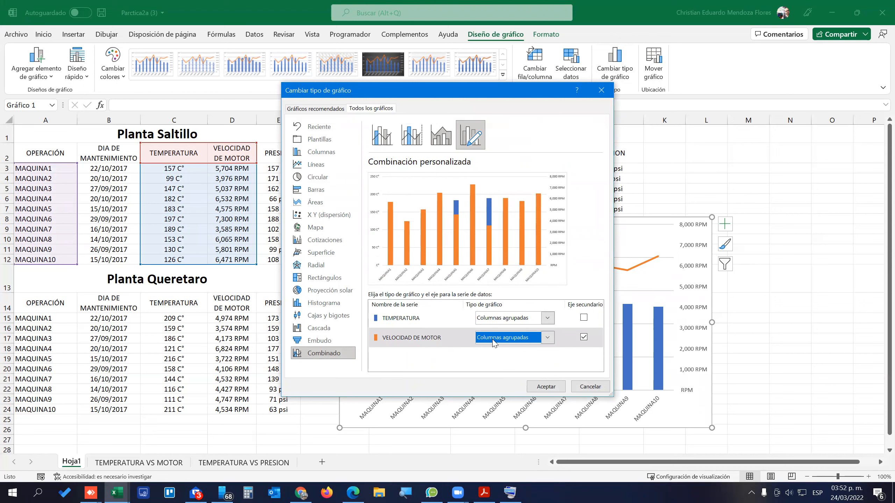
left_click(547, 339)
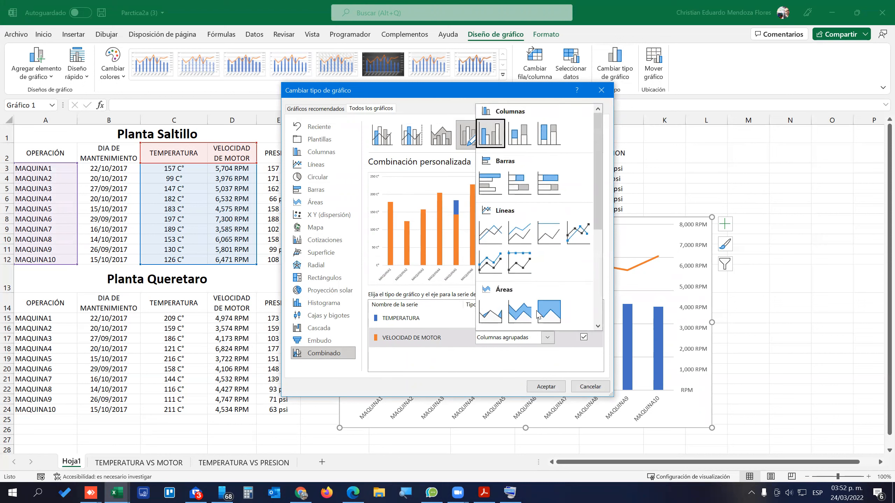
left_click(574, 236)
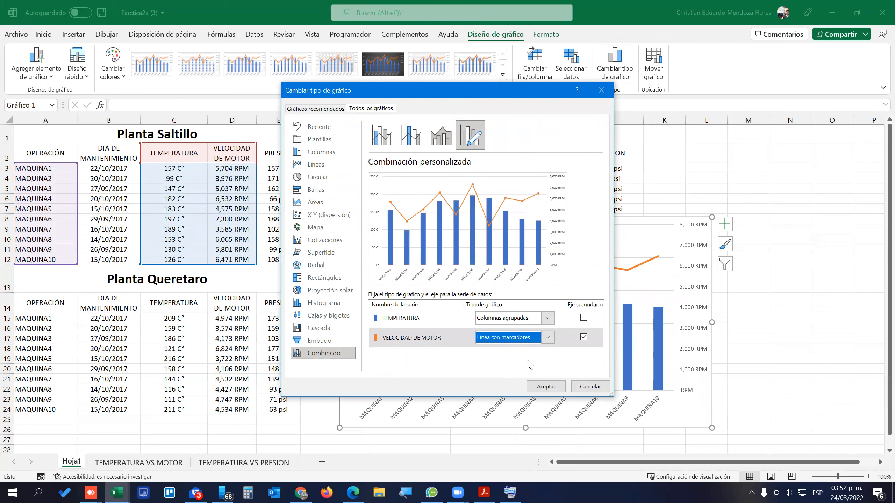
left_click(547, 339)
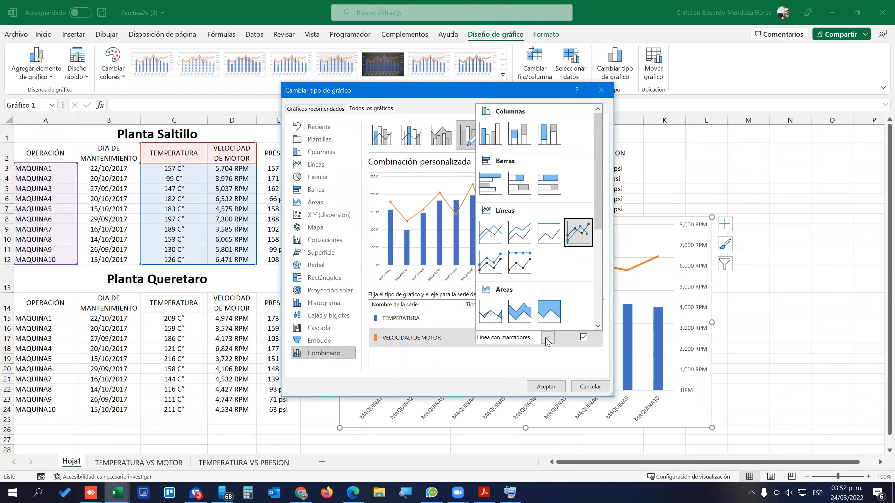
left_click(491, 311)
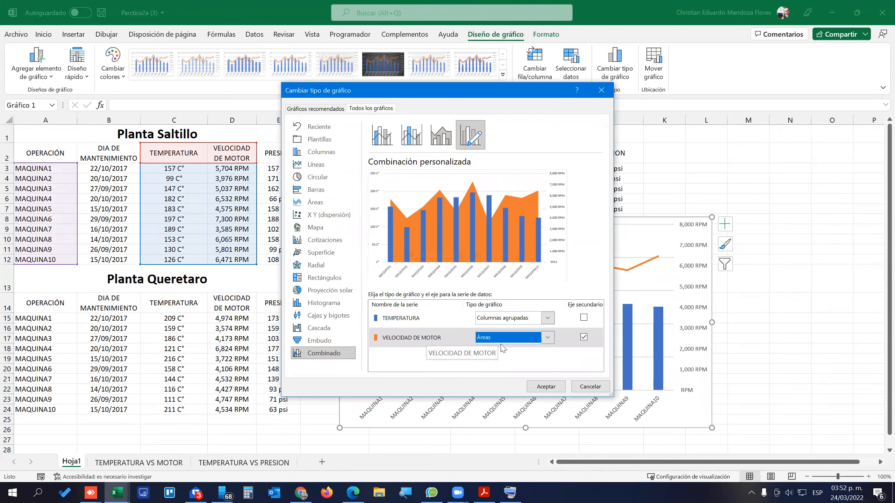
Return the VELOCIDAD DE MOTOR series to Línea con marcadores and accept the chart type.
left_click(548, 337)
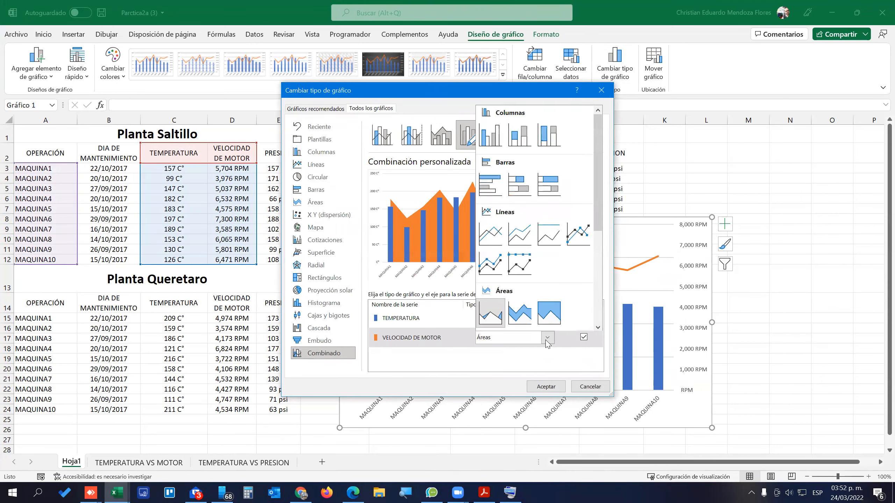
left_click(580, 233)
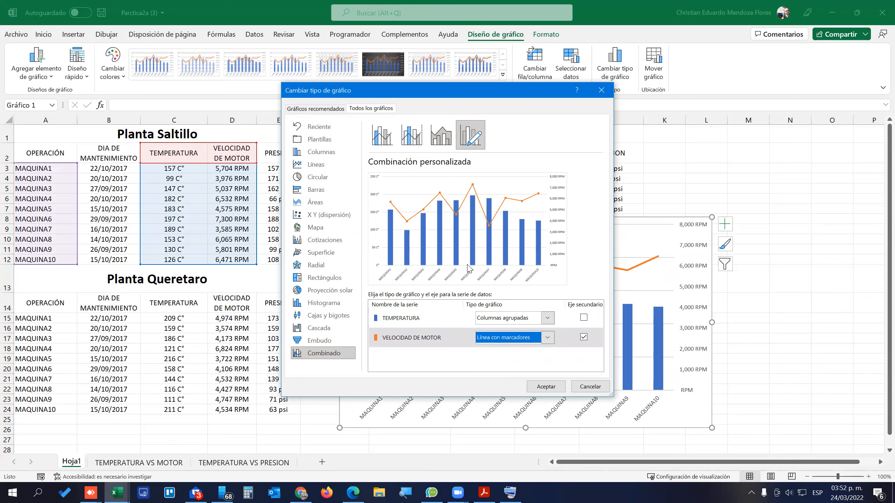
left_click(545, 387)
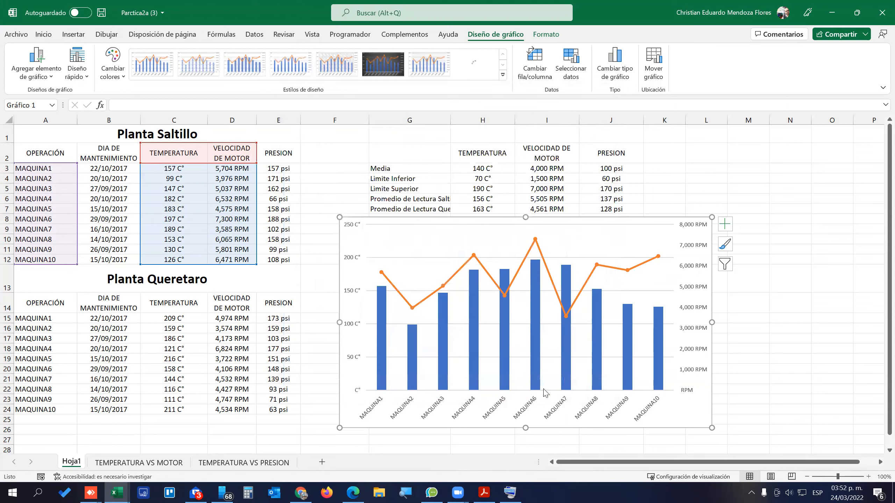
Try adding a legend and data labels to the chart, removing the legend again.
left_click(77, 74)
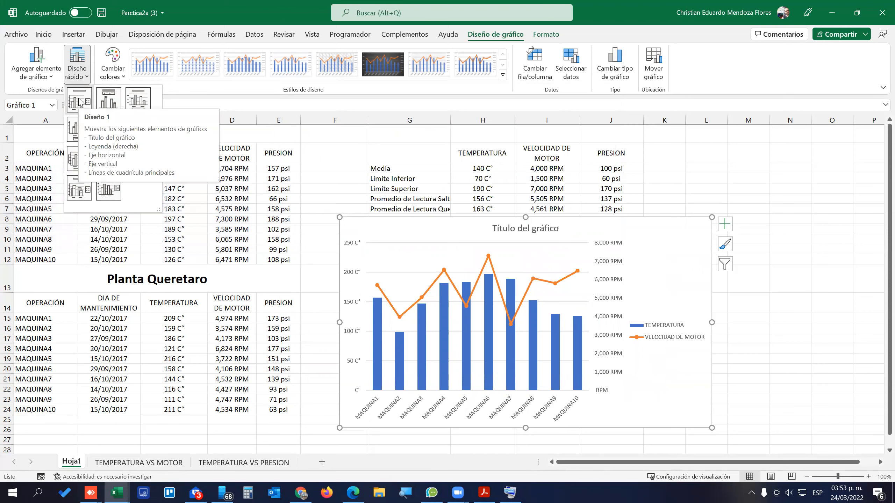
left_click(724, 225)
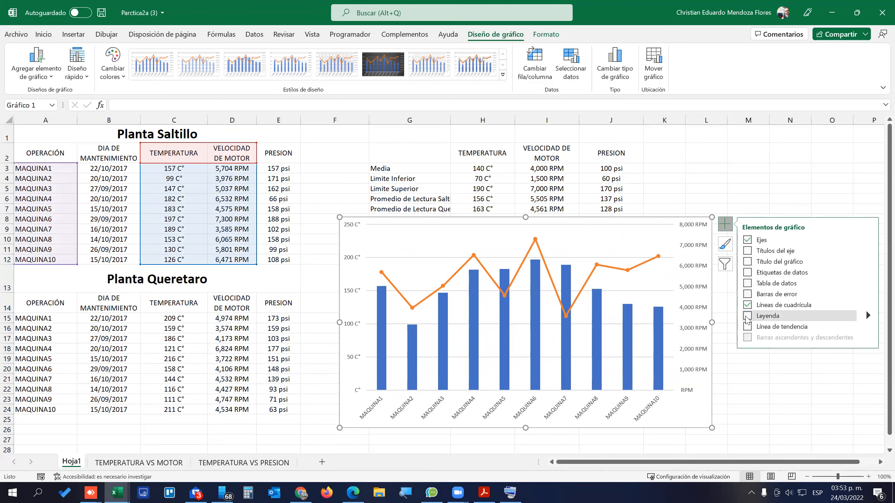
left_click(746, 317)
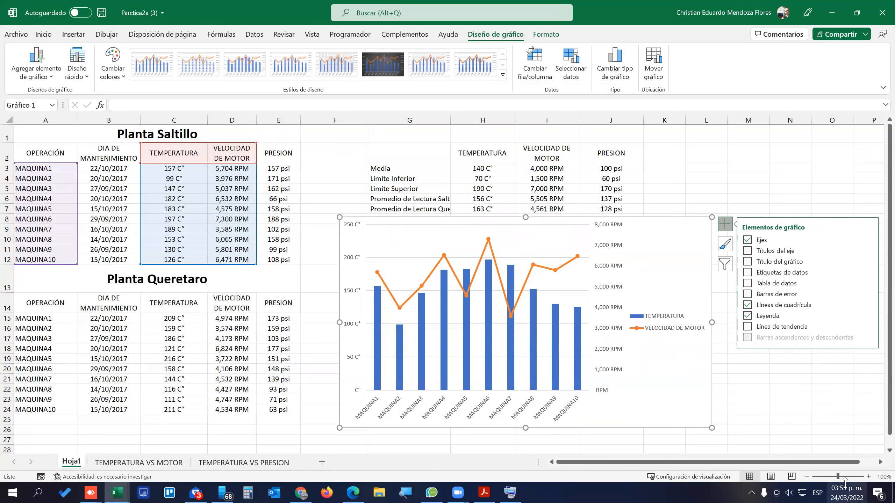
left_click(748, 275)
left_click(749, 317)
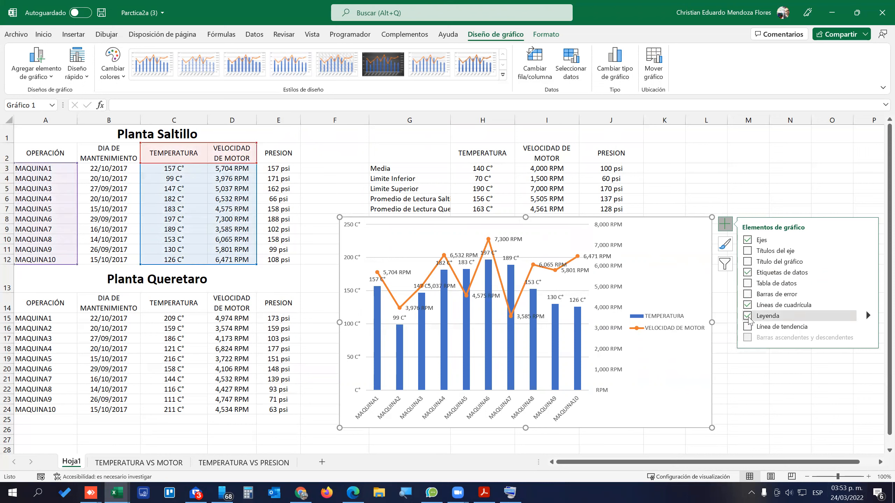
Try hiding and reshowing the chart's axes, and undo the axis removal.
left_click(747, 241)
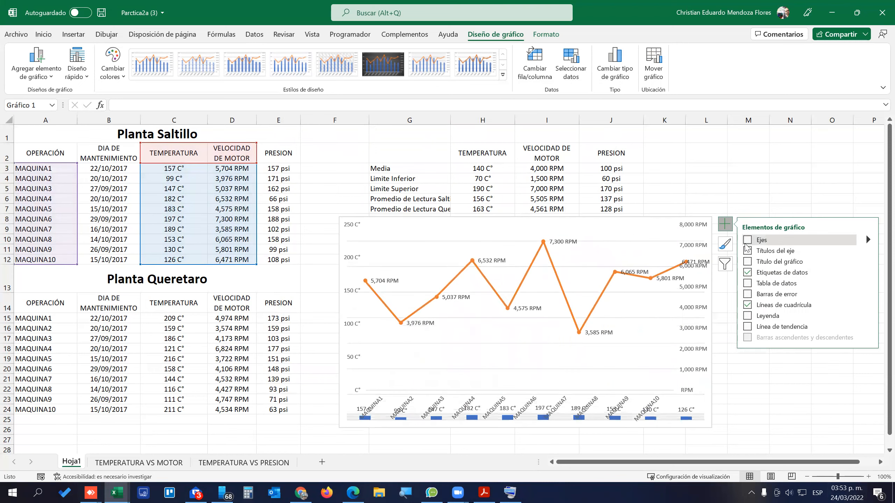
left_click(749, 240)
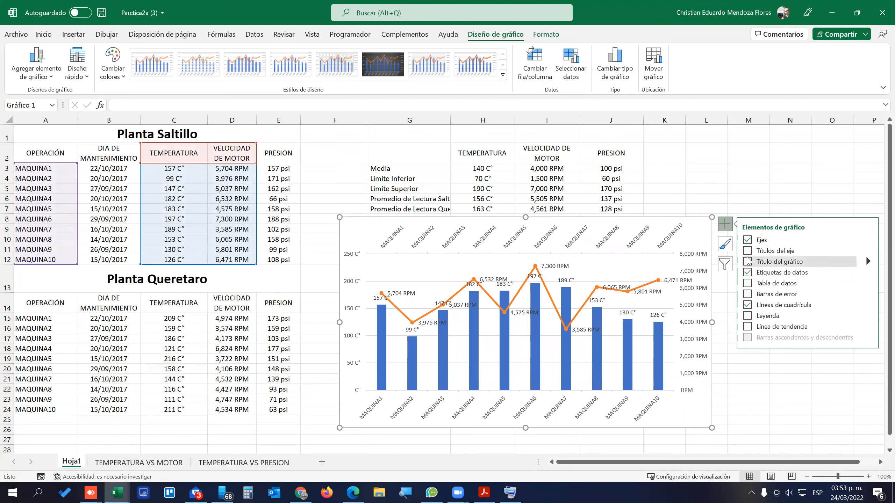
left_click(748, 241)
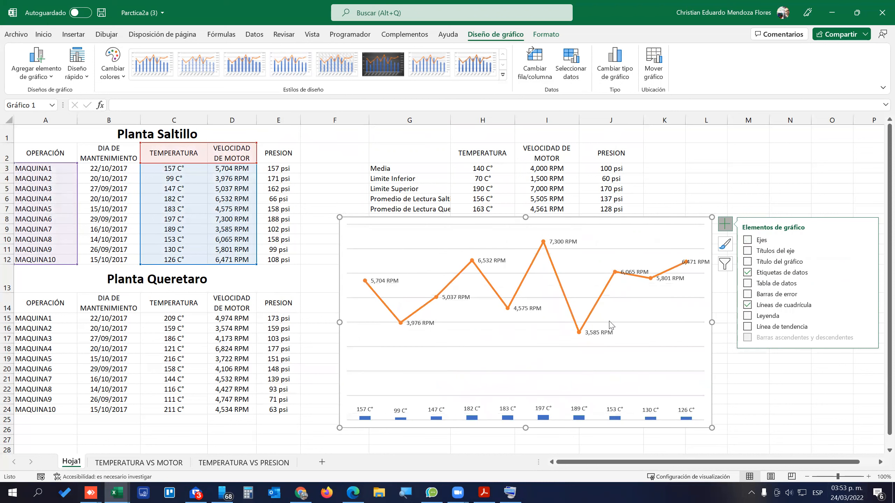
key("ctrl+z")
key("ctrl+y")
key("ctrl+z")
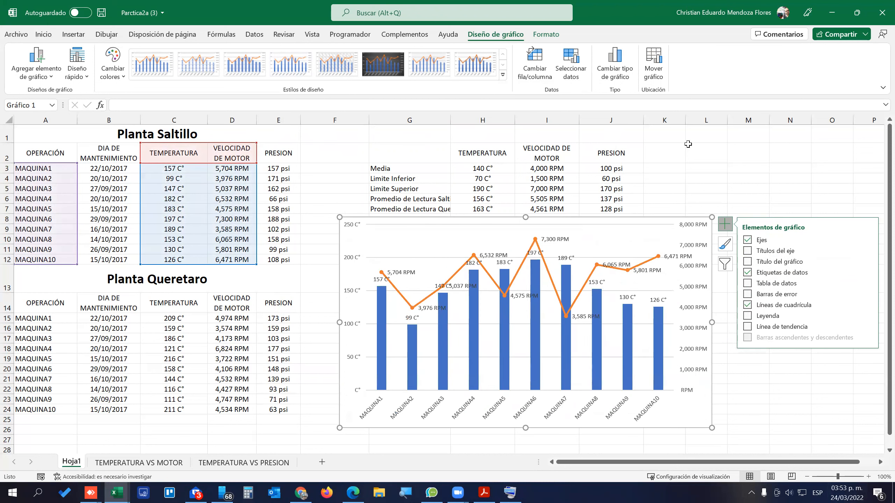
Turn off the chart's data labels and add a data table, trying the legend briefly and removing it again.
left_click(718, 198)
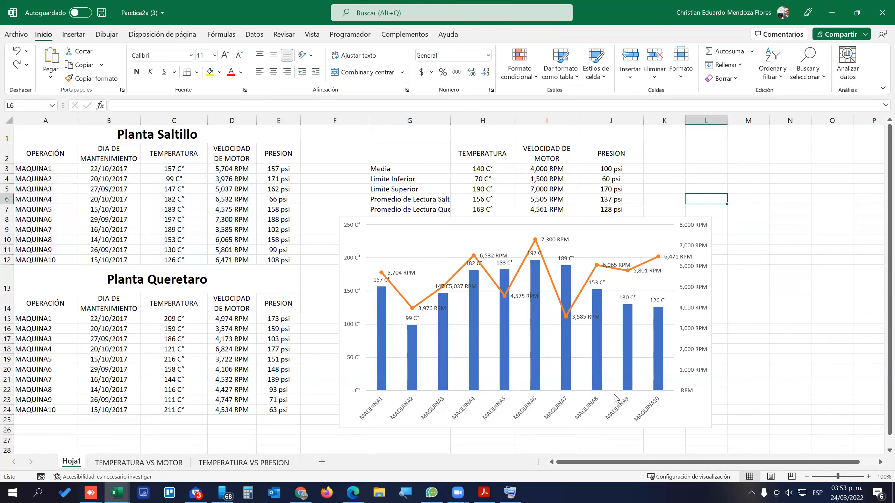
left_click(662, 220)
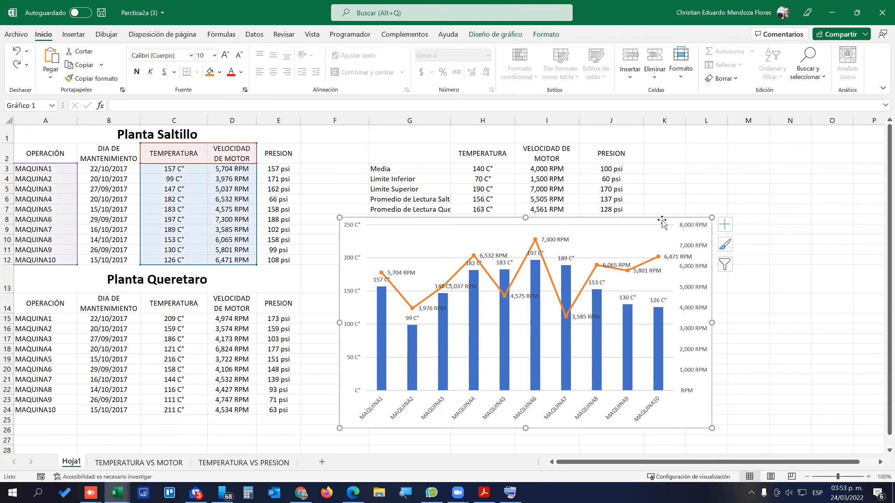
left_click(724, 224)
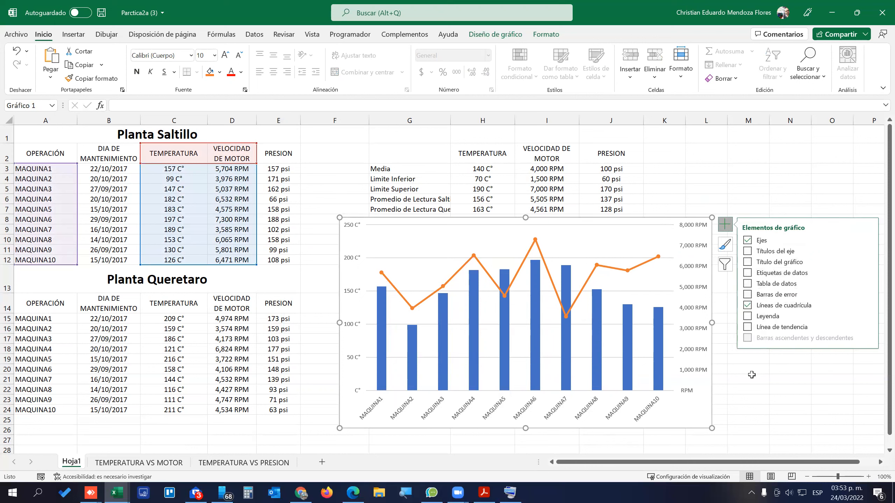
left_click(747, 317)
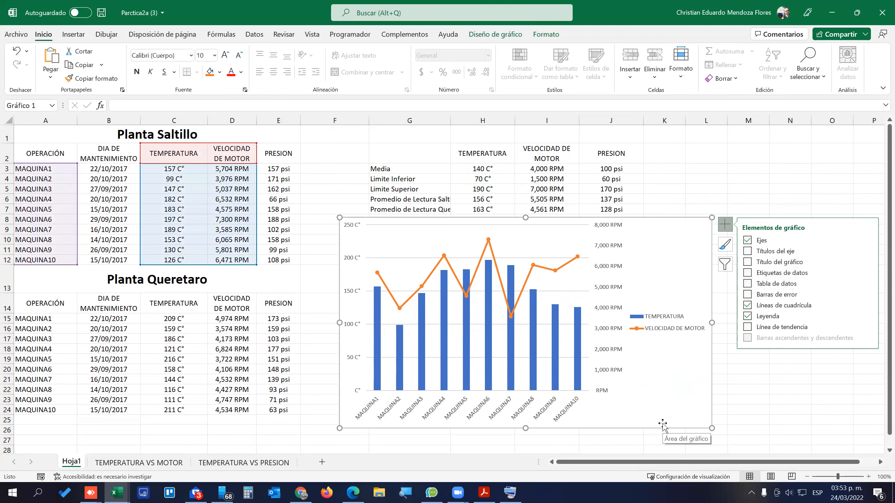
left_click(749, 284)
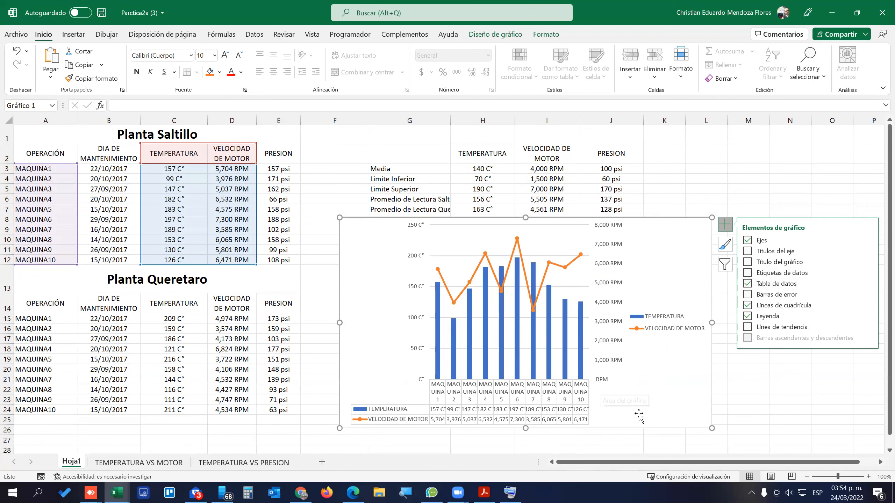
left_click(748, 316)
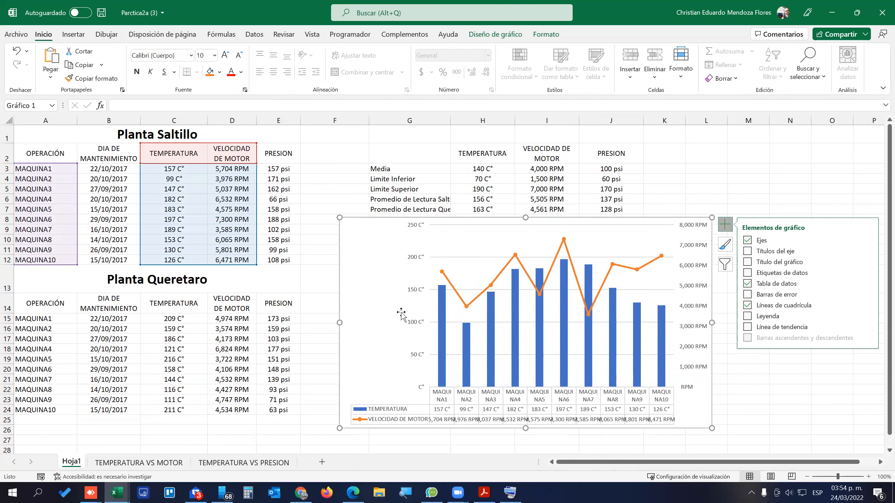
left_click(703, 184)
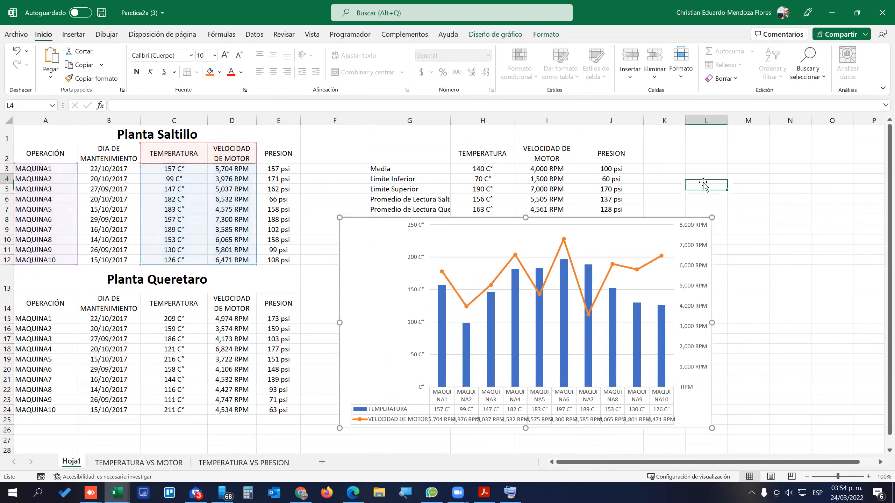
Move the chart from Hoja1 to the sheet TEMPERATURA VS MOTOR as an embedded object.
left_click(359, 226)
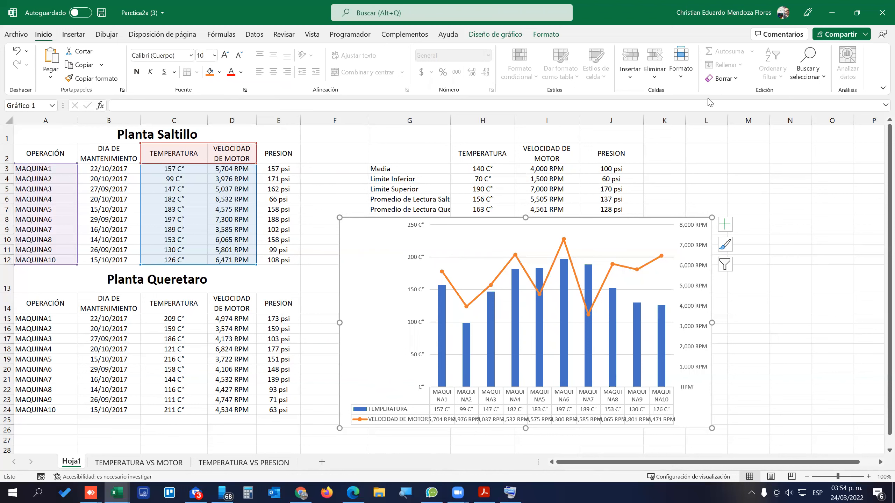
left_click(493, 34)
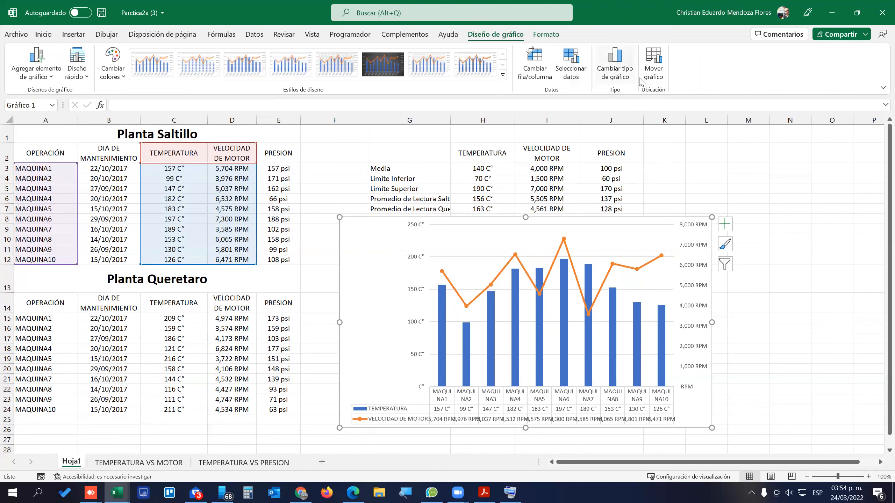
left_click(652, 81)
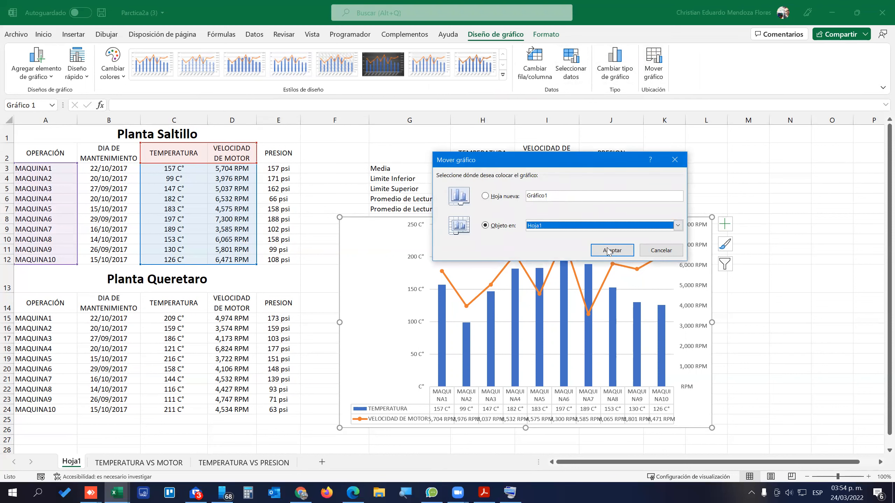
left_click(675, 225)
left_click(568, 242)
left_click(611, 251)
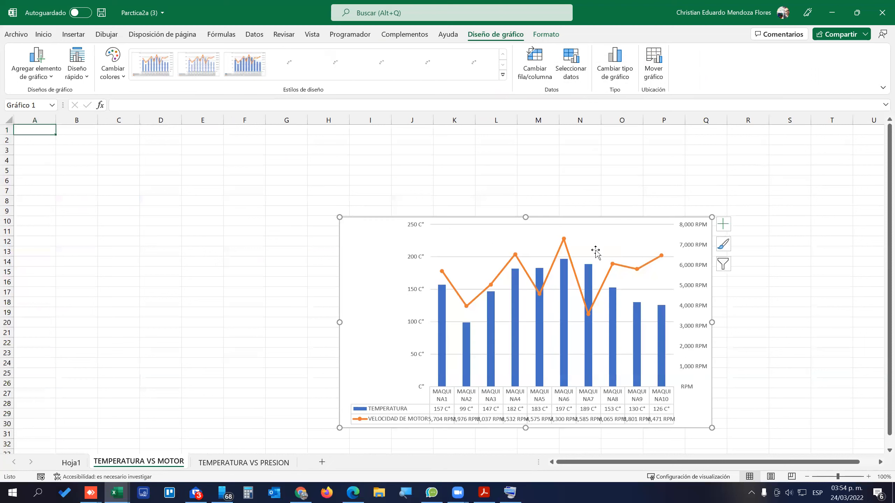
Reposition the chart in the sheet's upper-left corner and widen it to span about columns A to O.
mouse_move(384, 221)
left_mouse_down()
mouse_move(118, 127)
mouse_move(68, 139)
mouse_move(65, 132)
left_mouse_up()
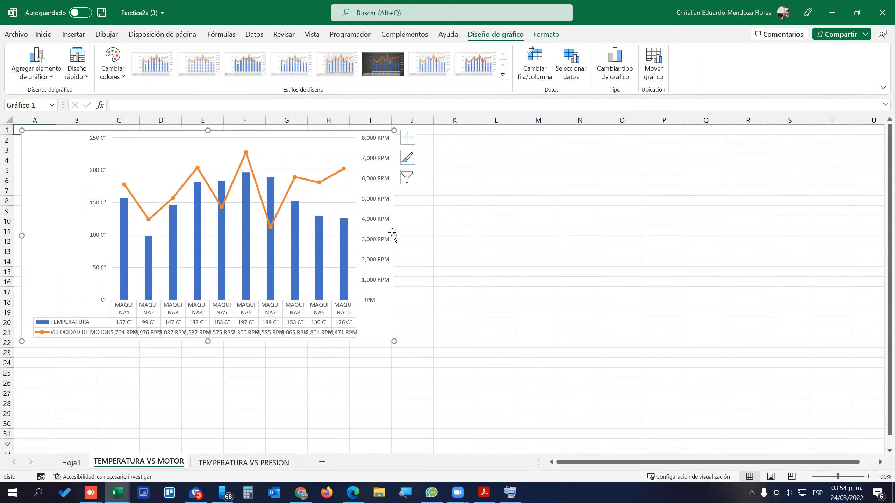
left_click_drag(394, 235, 630, 236)
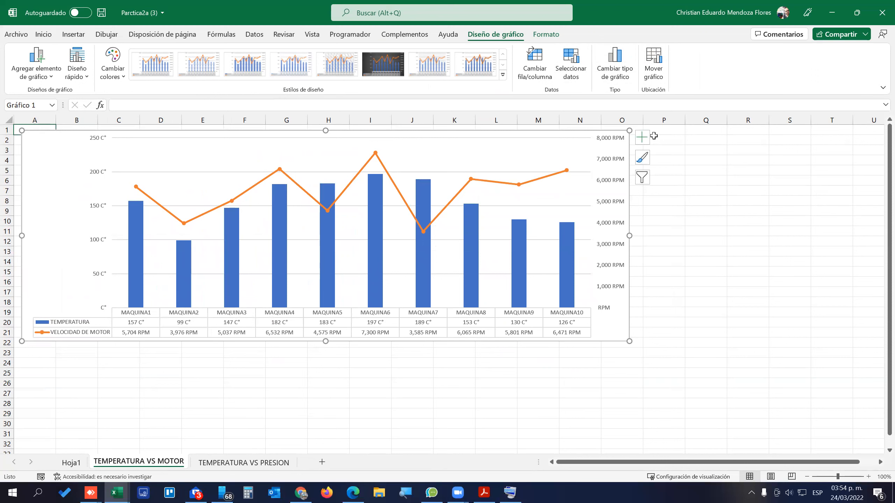
Add a title to the temperature and motor speed chart and set its text to PLANTA SALTILLO.
left_click(642, 138)
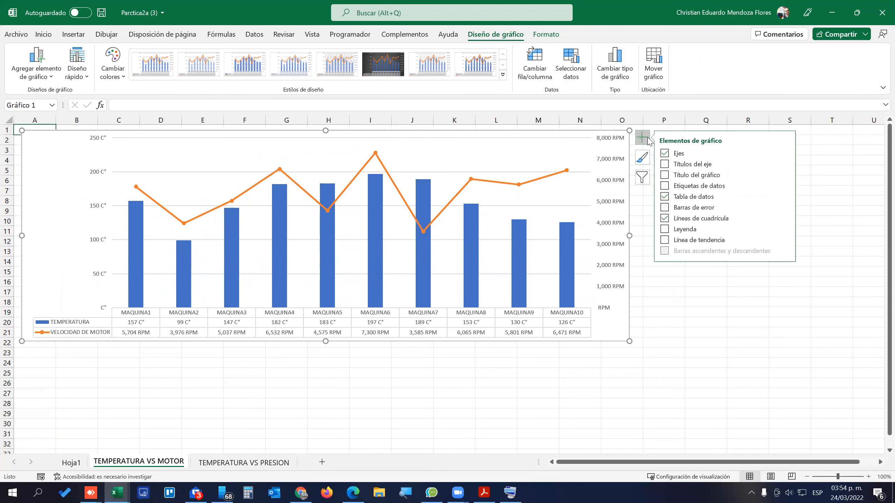
left_click(665, 174)
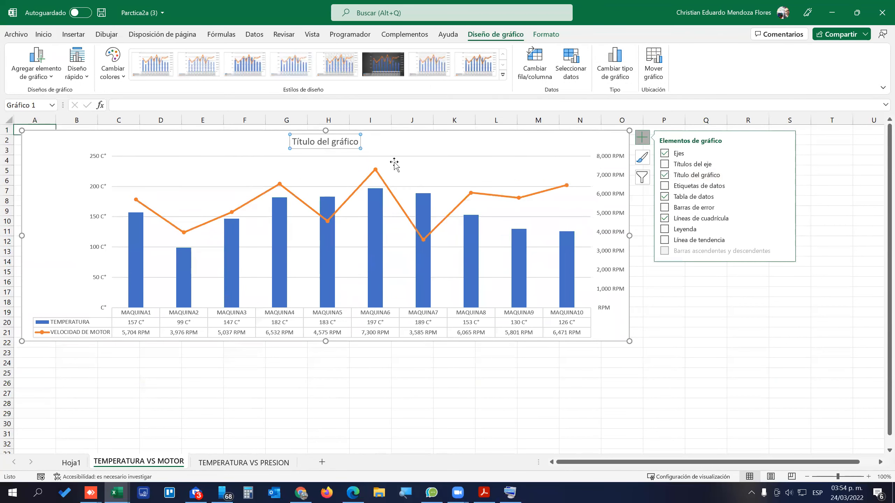
double_click(318, 142)
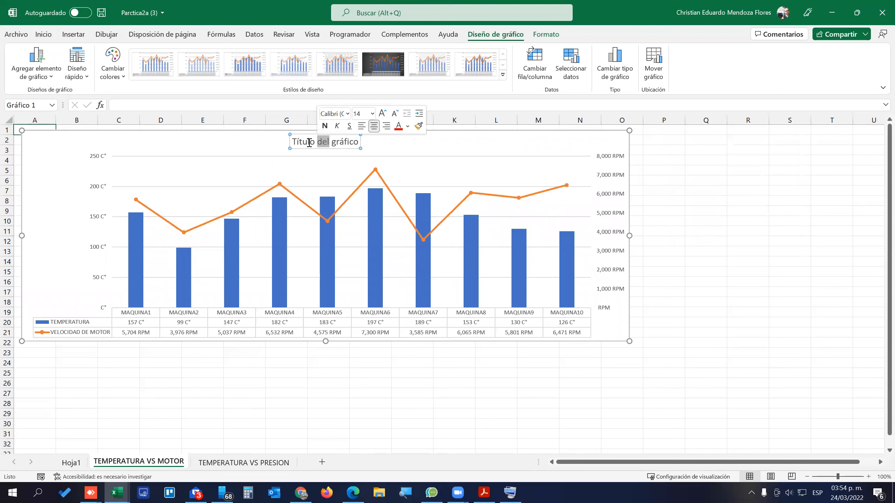
left_click(309, 143)
left_click_drag(294, 141, 369, 139)
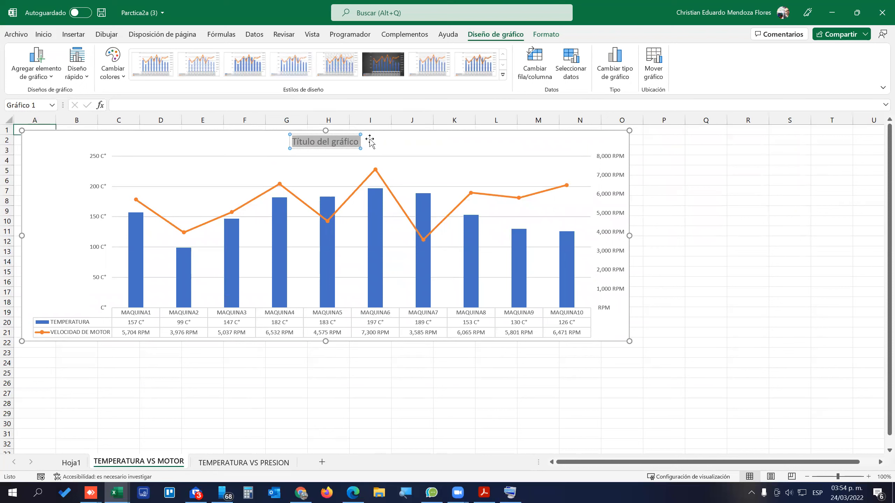
type("pL")
key("BackSpace")
key("BackSpace")
type("planta")
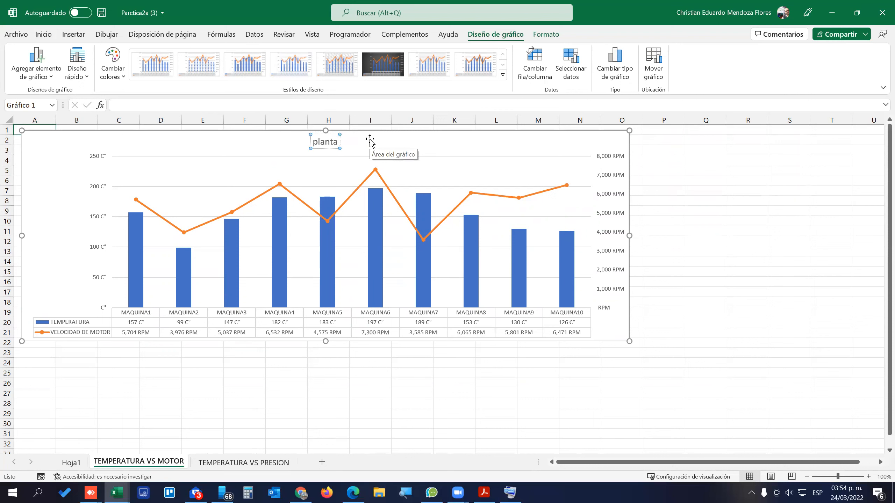
key("BackSpace")
key("BackSpace")
key("BackSpace")
key("BackSpace")
key("BackSpace")
key("BackSpace")
type("PLANTA SALTILLO")
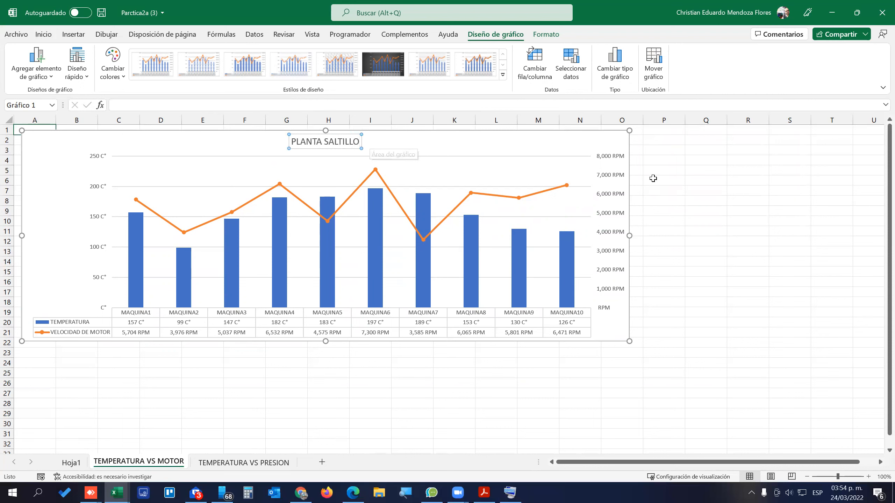
left_click(645, 147)
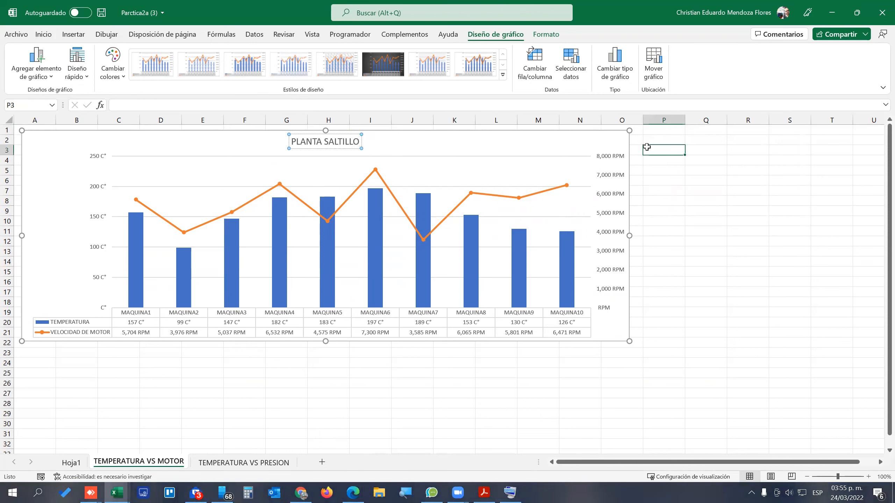
left_click(524, 144)
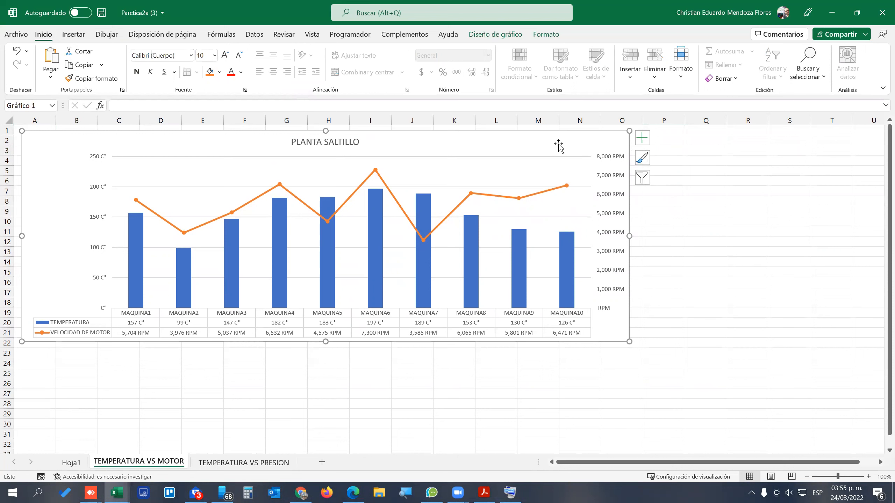
List the chart's elements, check the remote Parctica2a workbook in AnyDesk for comparison, and return to Parctica2a (3) in Excel.
left_click(642, 138)
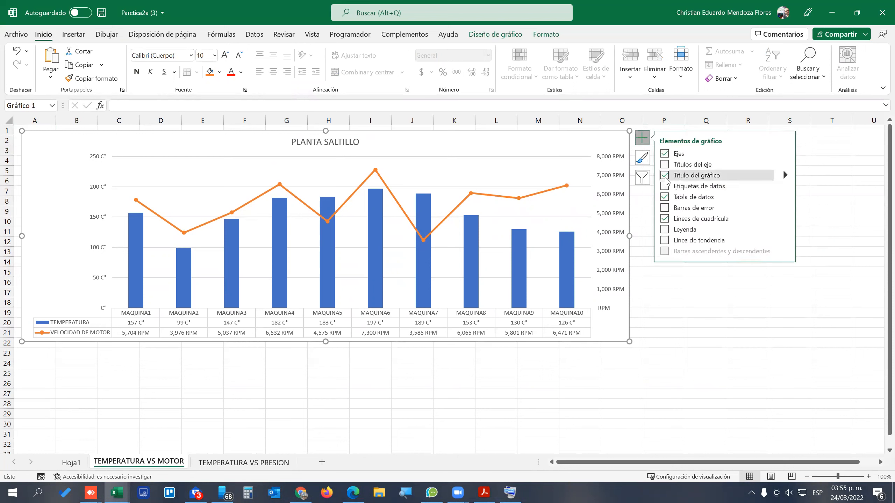
key("alt+Tab")
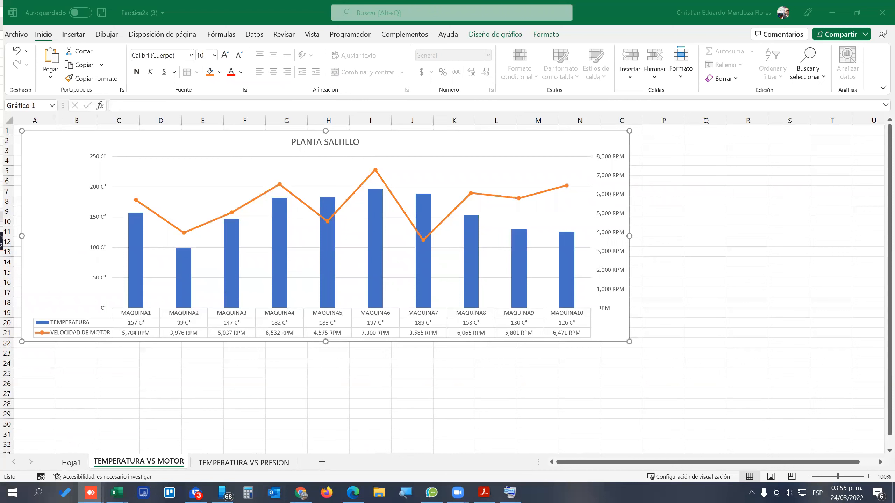
left_click(425, 145)
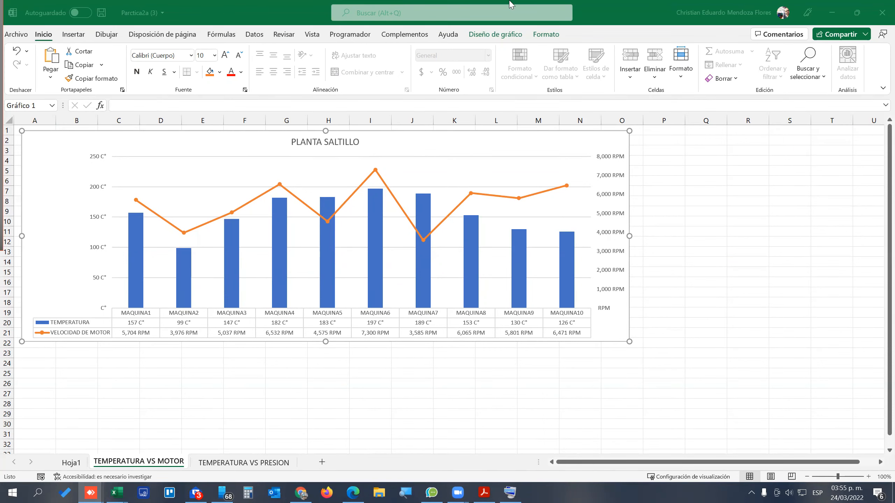
key("alt+Tab")
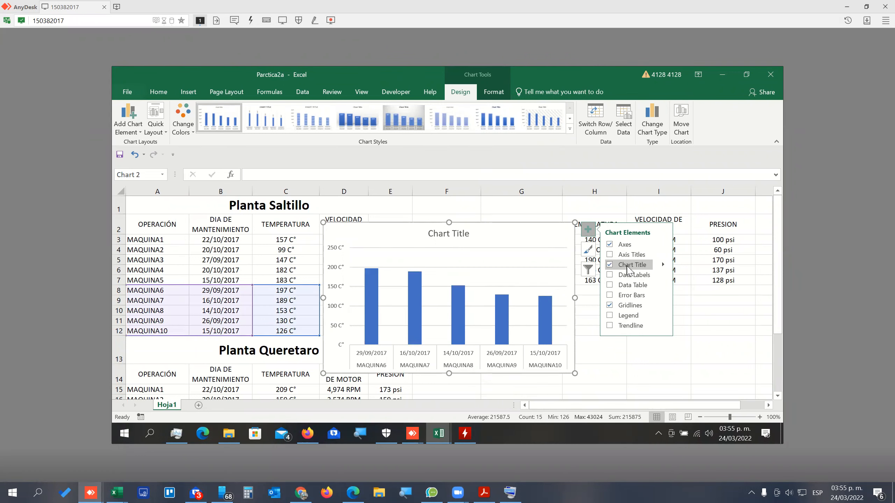
key("super+Down")
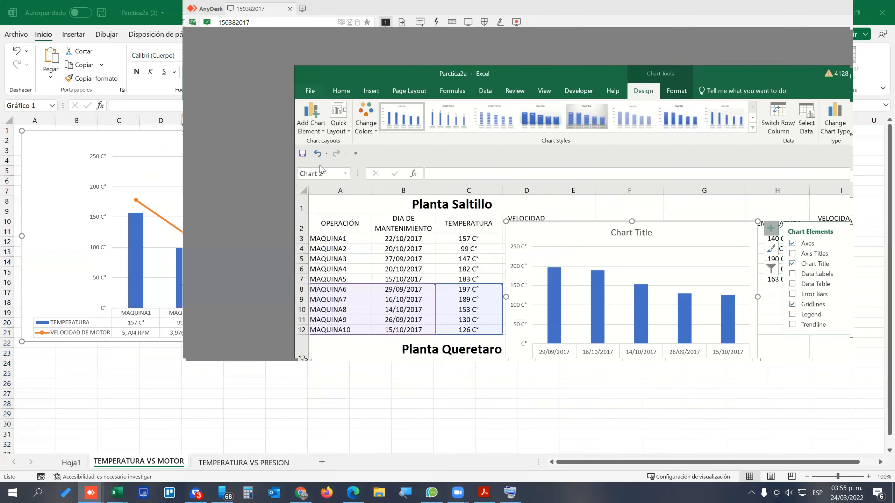
key("alt+Tab")
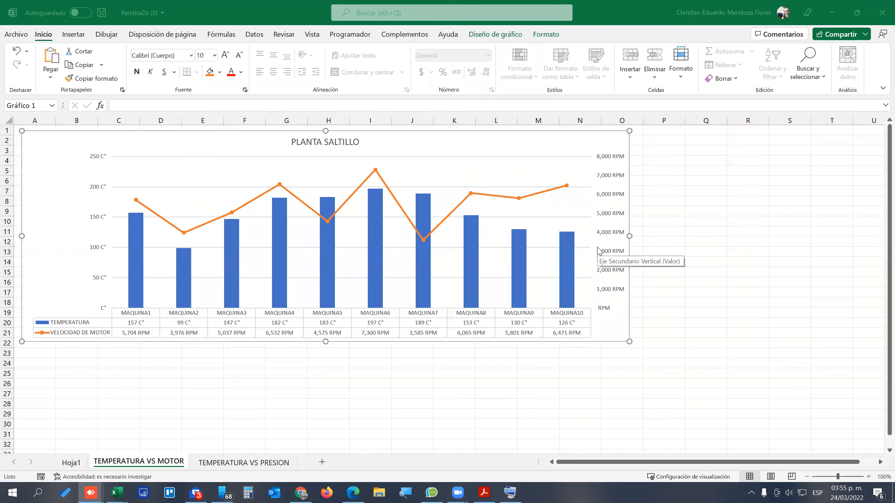
left_click(97, 462)
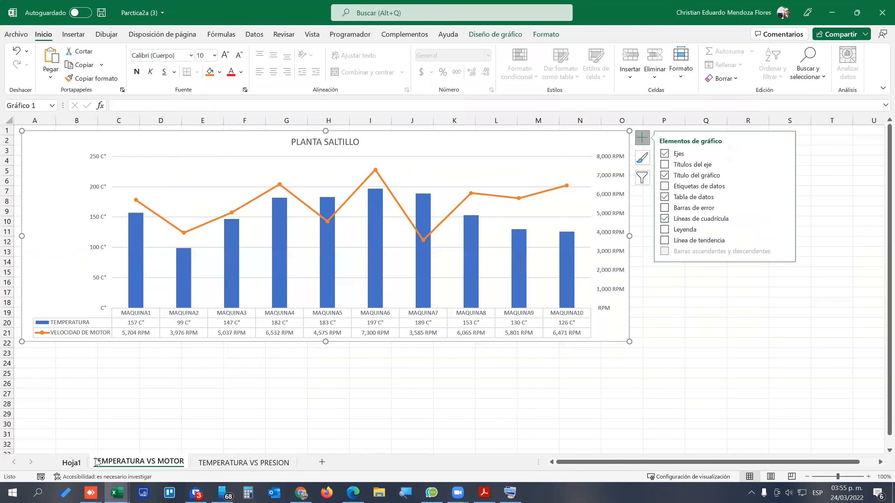
Undo the chart title text, the title itself, and the chart's repositioning and widening.
left_click(171, 393)
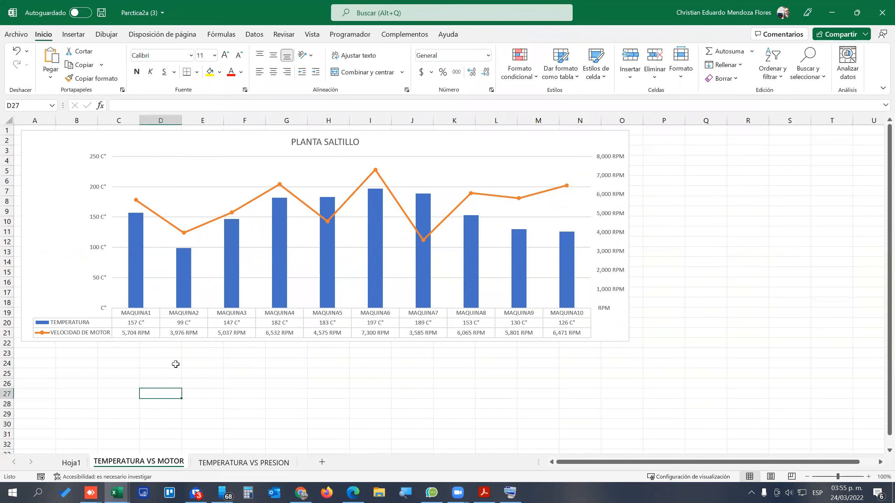
key("ctrl+z")
key("ctrl+z")
key("ctrl+z")
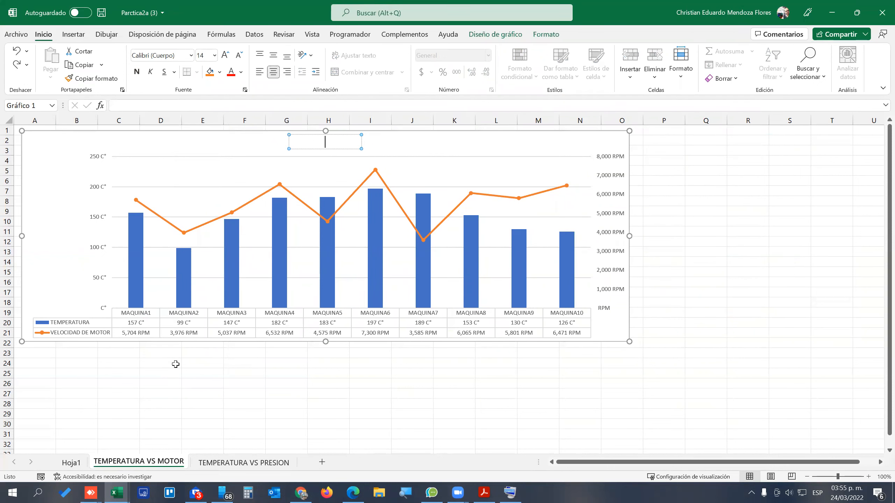
key("ctrl+z")
key("ctrl+z")
key("ctrl+z")
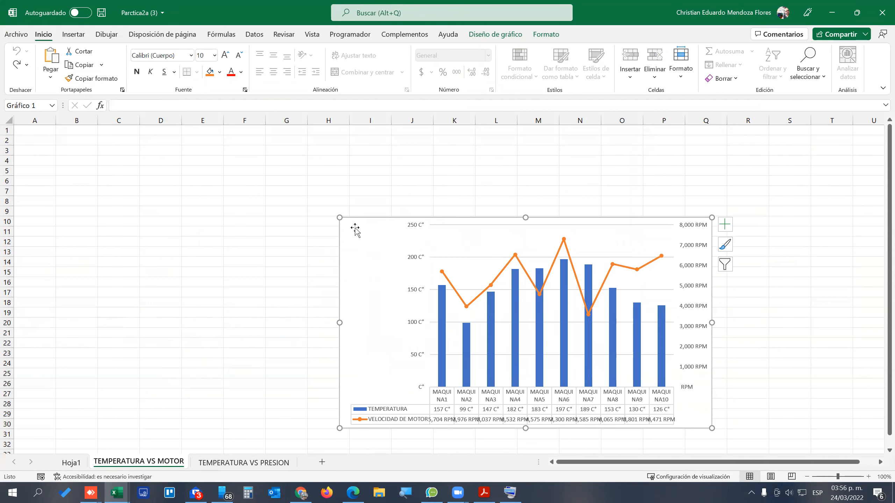
Take the chart off the sheet TEMPERATURA VS MOTOR and paste it into Hoja1 at cell G12.
key("Delete")
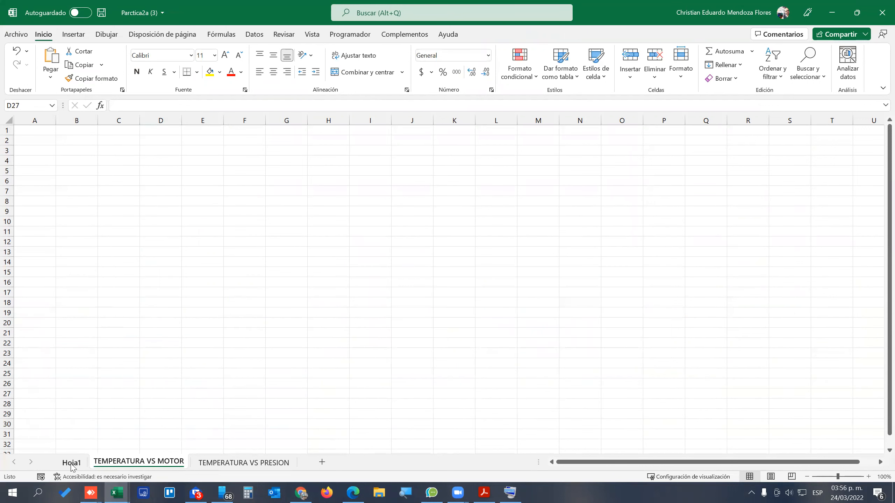
left_click(72, 463)
left_click(419, 259)
key("ctrl+v")
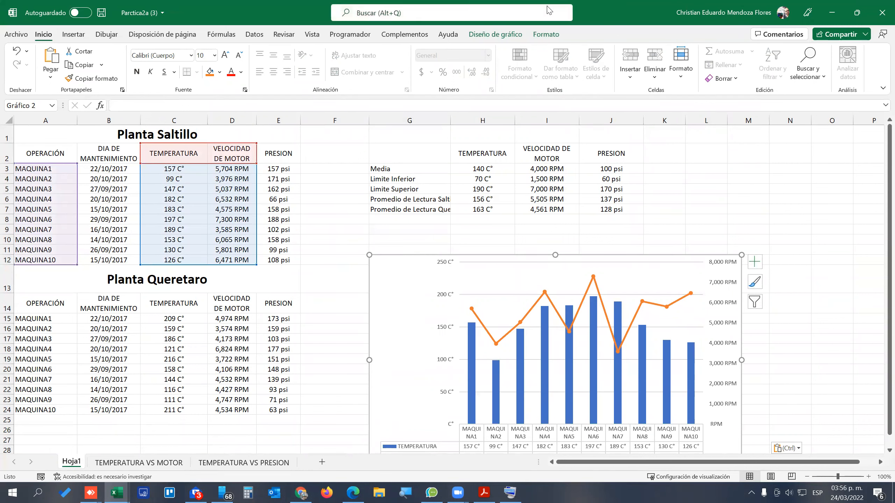
Move the chart from Hoja1 to the sheet TEMPERATURA VS MOTOR as an embedded object.
left_click(495, 34)
left_click(654, 81)
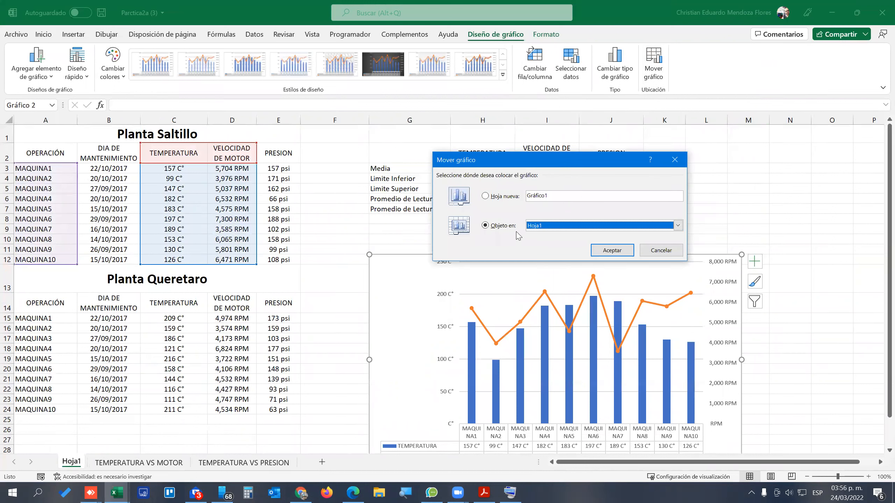
left_click(488, 225)
left_click(550, 227)
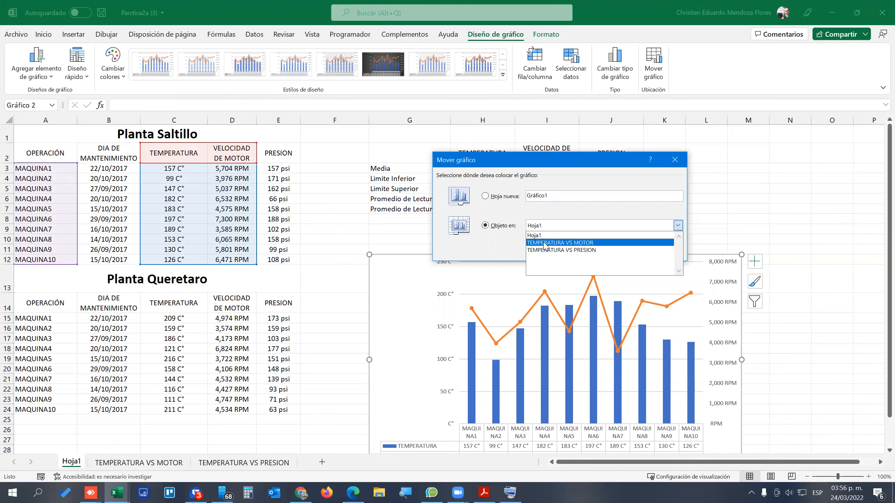
left_click(545, 243)
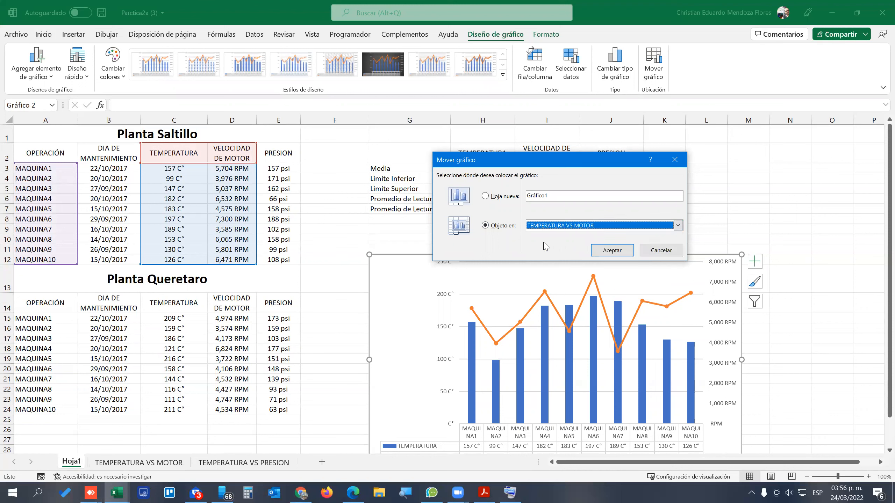
left_click(621, 251)
Place the chart at the sheet's upper-left corner and widen it to span about columns A to N.
left_click_drag(400, 257, 57, 131)
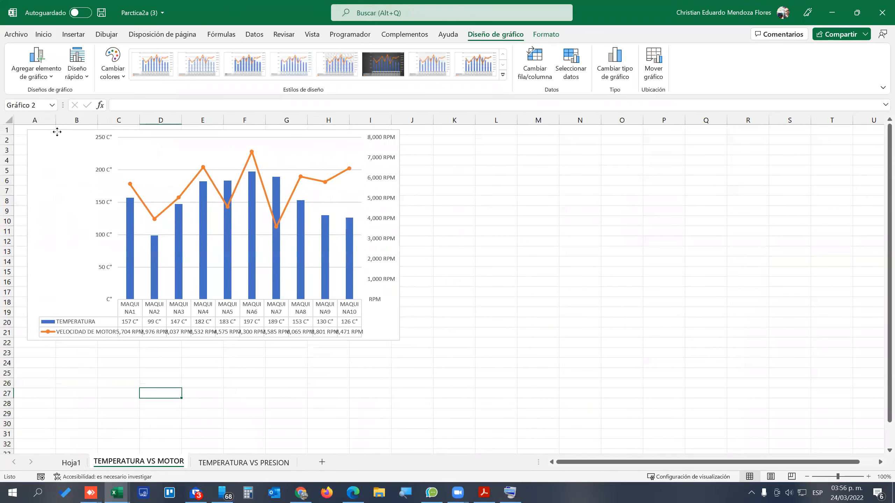
left_click_drag(398, 235, 575, 242)
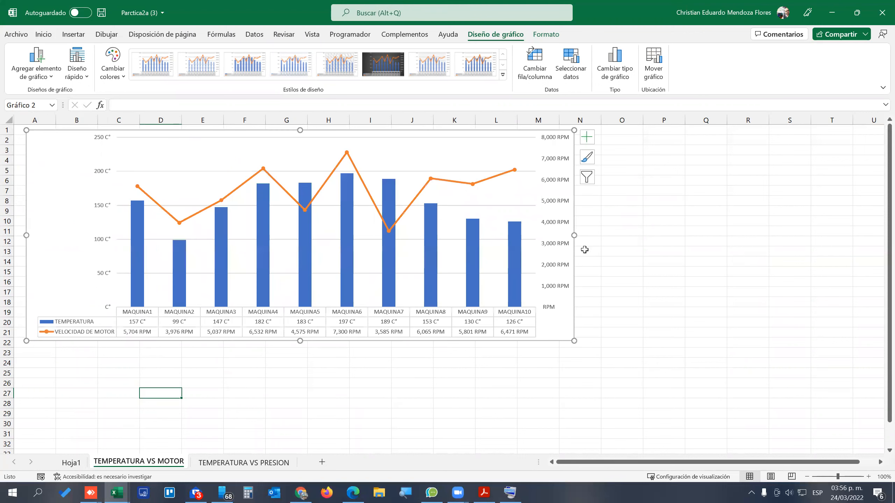
Format the Planta Saltillo range A2:E12 in Hoja1 as a table with headers, using the first light style.
left_click(71, 463)
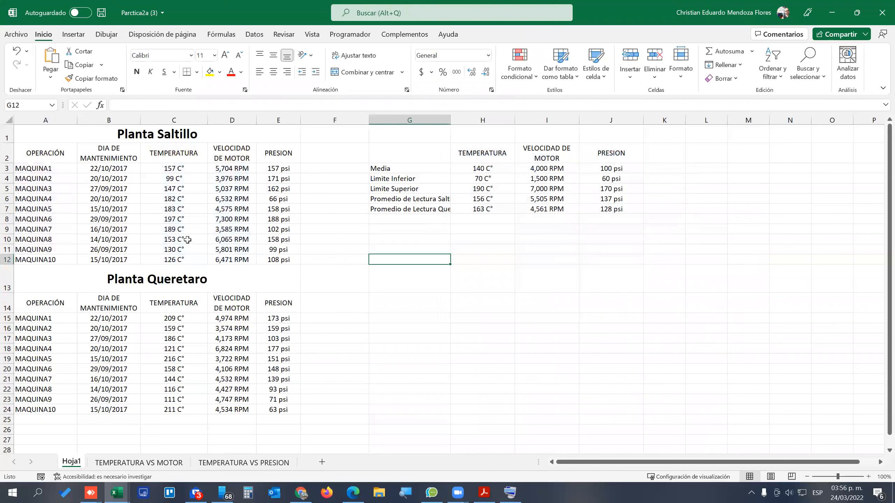
left_click(53, 155)
left_click_drag(54, 155, 286, 261)
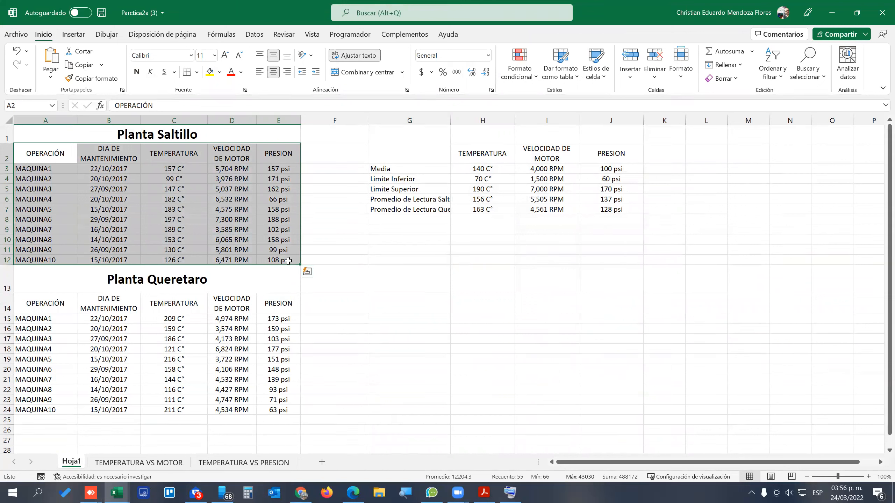
left_click(565, 81)
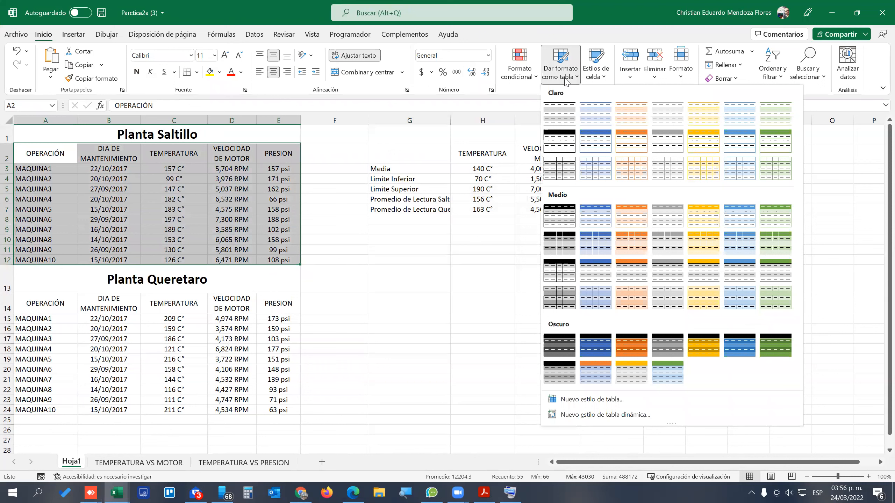
left_click(561, 113)
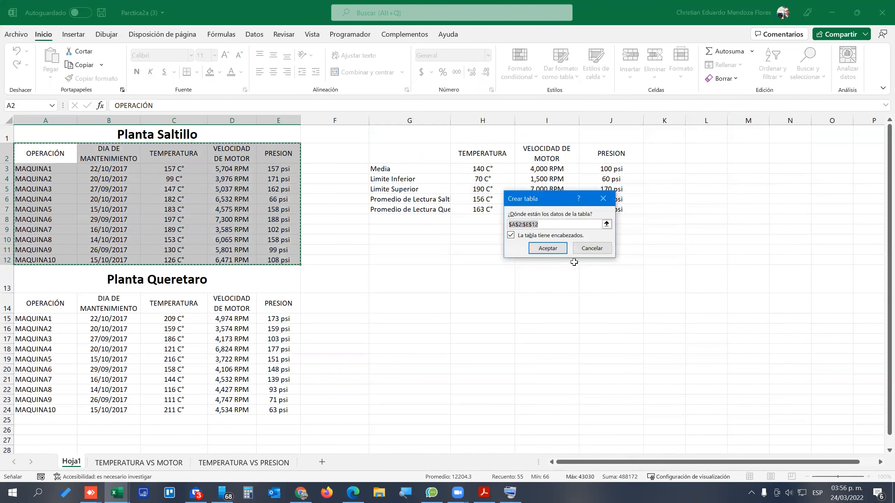
left_click(548, 248)
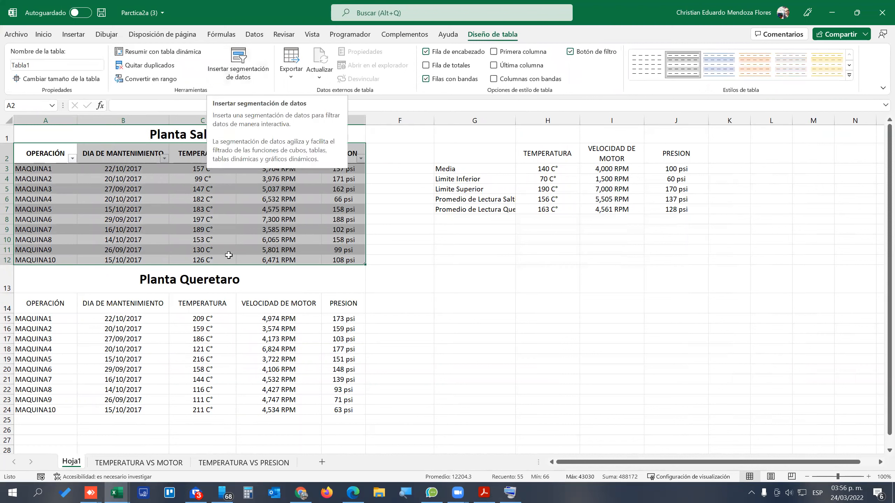
Insert a slicer for the OPERACIÓN column of the Saltillo table, and enlarge it to about 8.4 cm high by 8.7 cm wide.
left_click(241, 77)
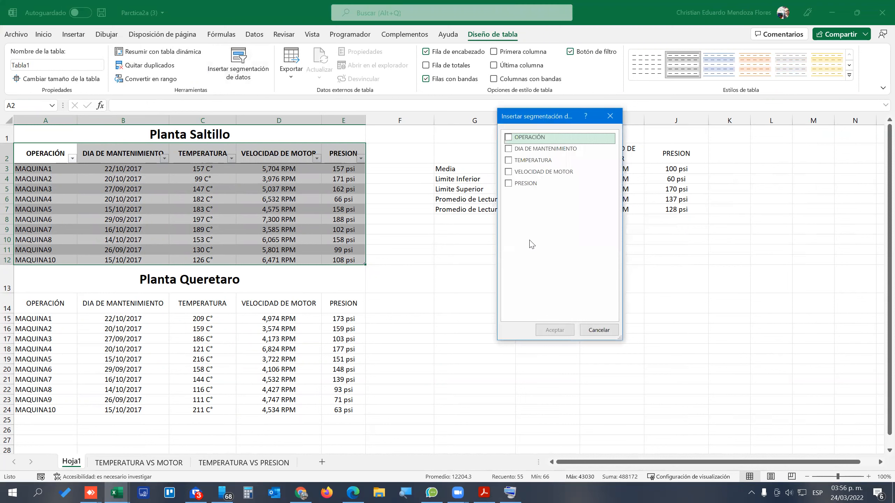
left_click(509, 137)
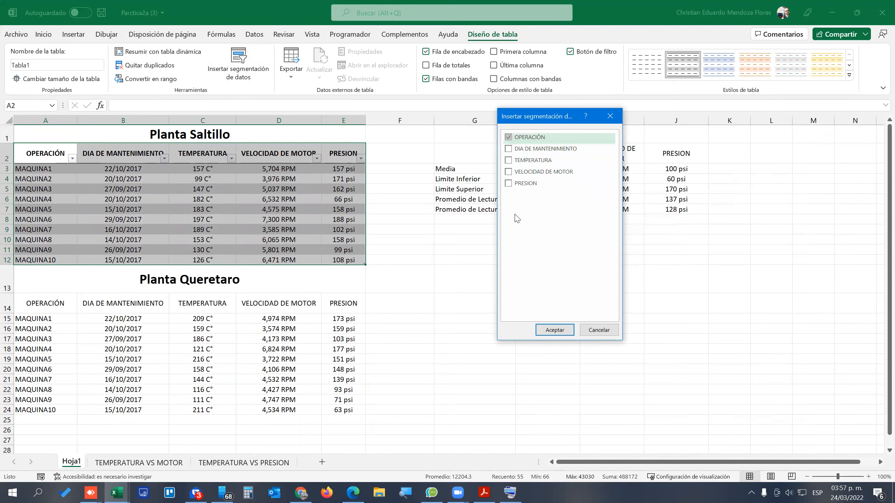
left_click(555, 330)
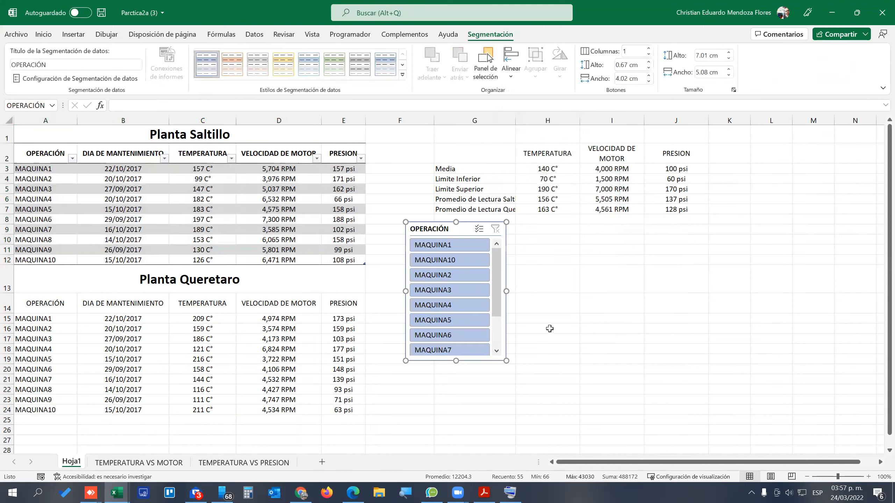
left_click_drag(430, 233, 416, 211)
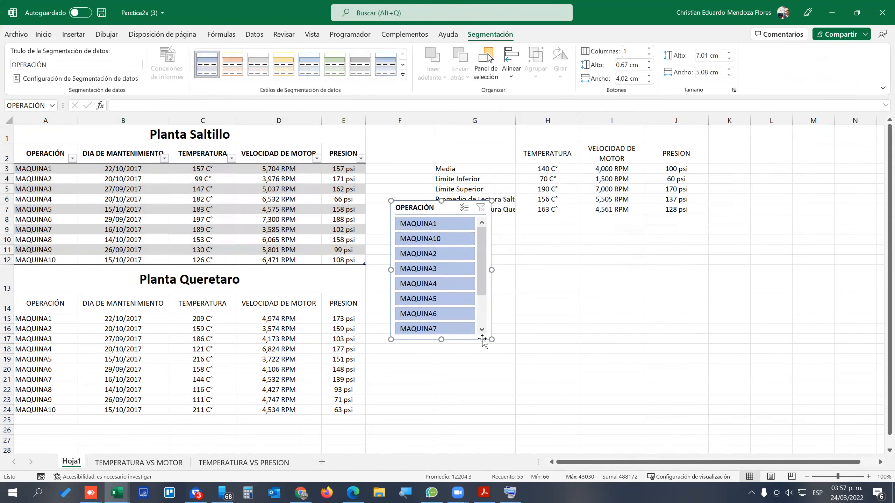
left_click_drag(493, 341, 565, 370)
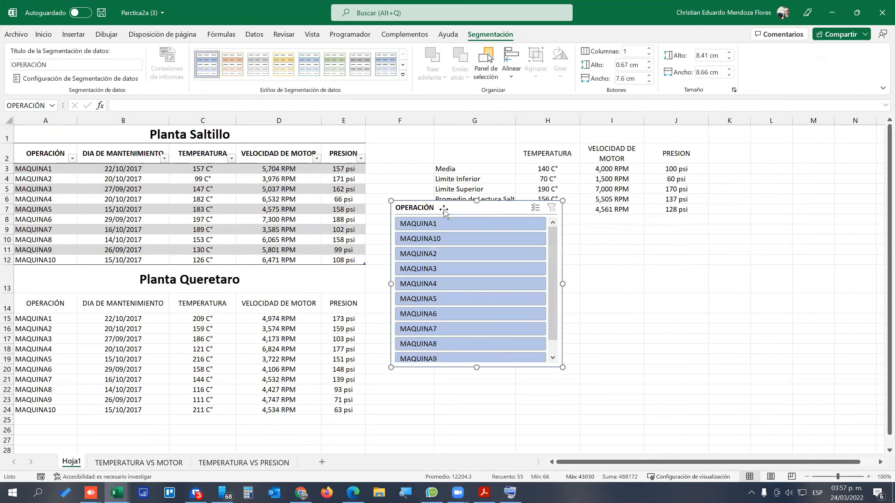
Move the OPERACIÓN slicer from Hoja1 to the sheet TEMPERATURA VS MOTOR, pasting it at cell O2.
right_click(432, 210)
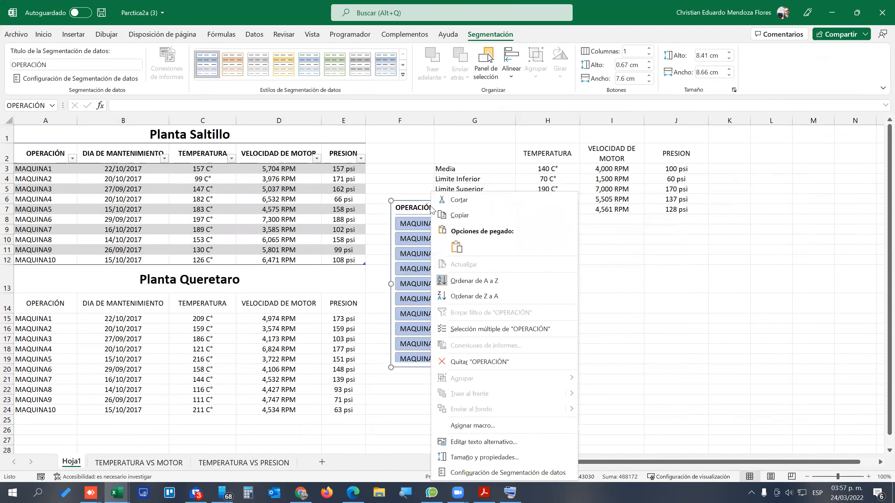
left_click(461, 200)
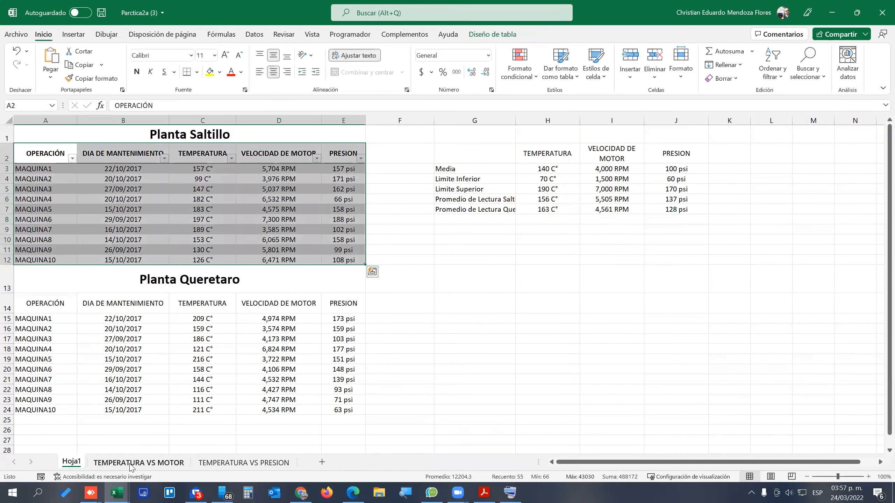
left_click(138, 463)
left_click(626, 143)
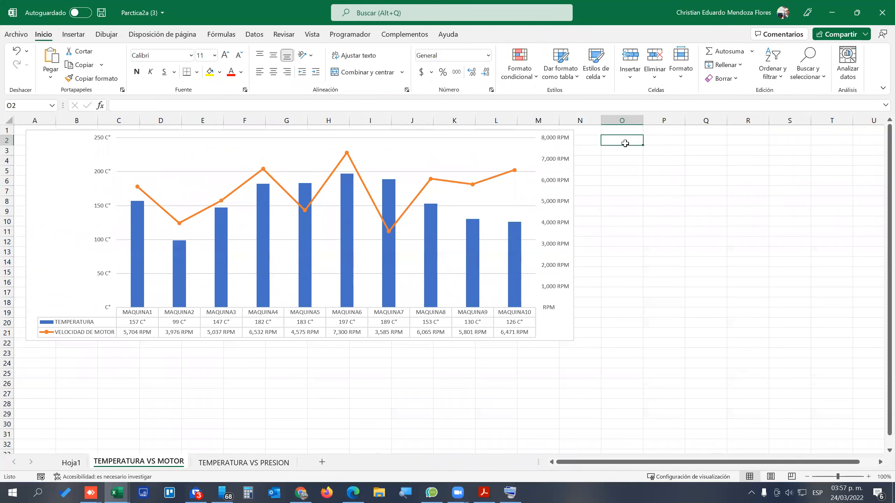
right_click(626, 144)
left_click(651, 199)
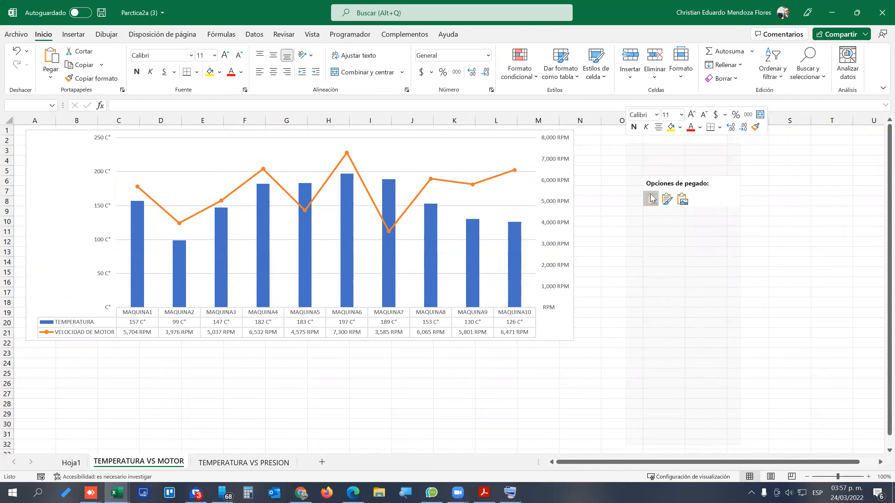
Place the slicer directly beside the chart's right edge and stretch it to about 10.6 cm high, matching the chart.
left_click_drag(687, 302, 685, 339)
left_click_drag(628, 142, 604, 137)
left_click_drag(662, 335, 662, 341)
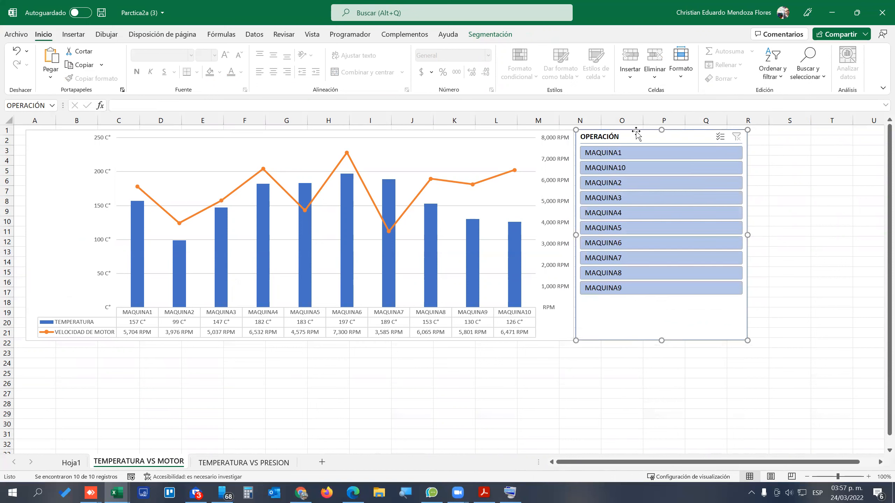
Arrange the slicer's buttons in 2 columns, and delete the slicer from the chart sheet.
left_click(491, 35)
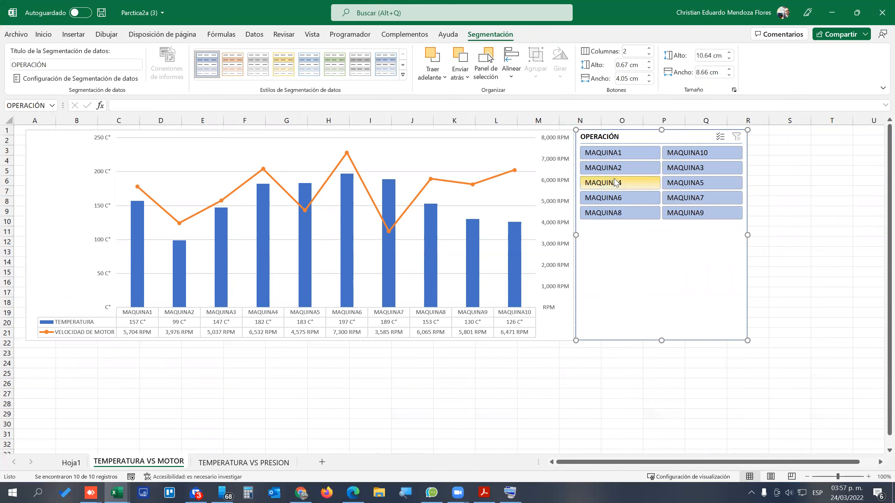
key("Delete")
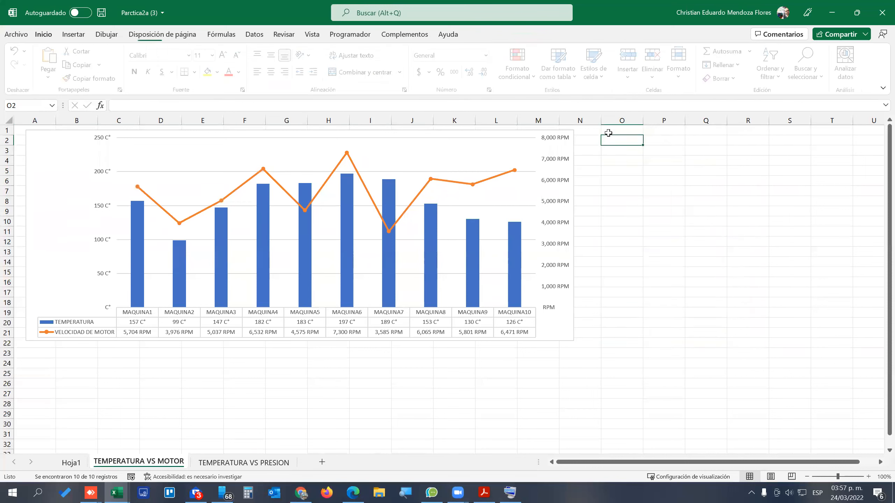
Insert a new slicer for the OPERACIÓN column of the Planta Saltillo table in Hoja1.
left_click(78, 461)
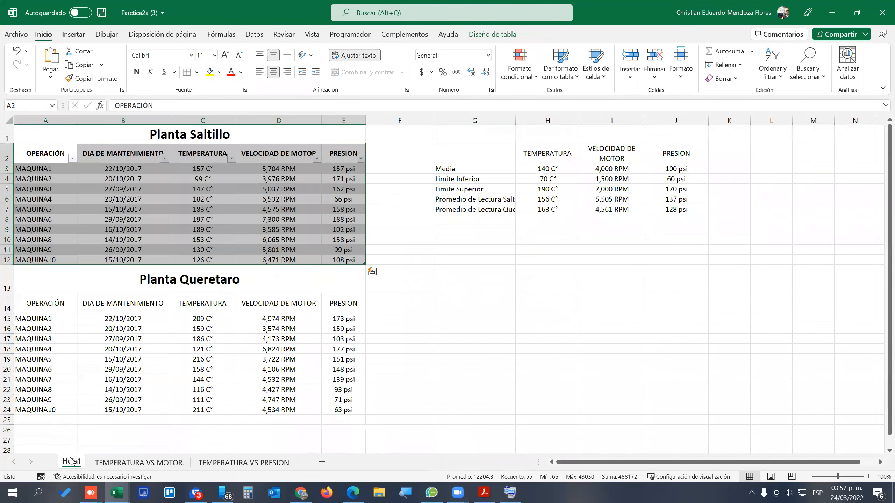
left_click(155, 188)
left_click_drag(56, 158, 336, 265)
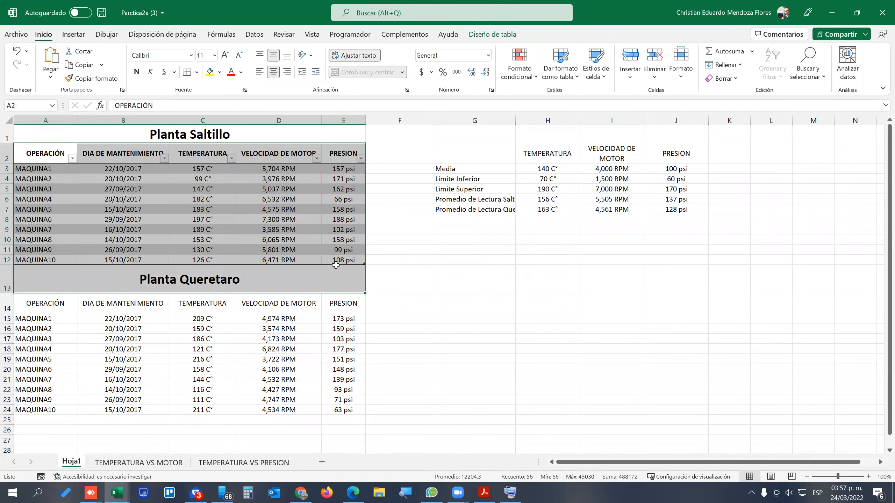
left_click(295, 257)
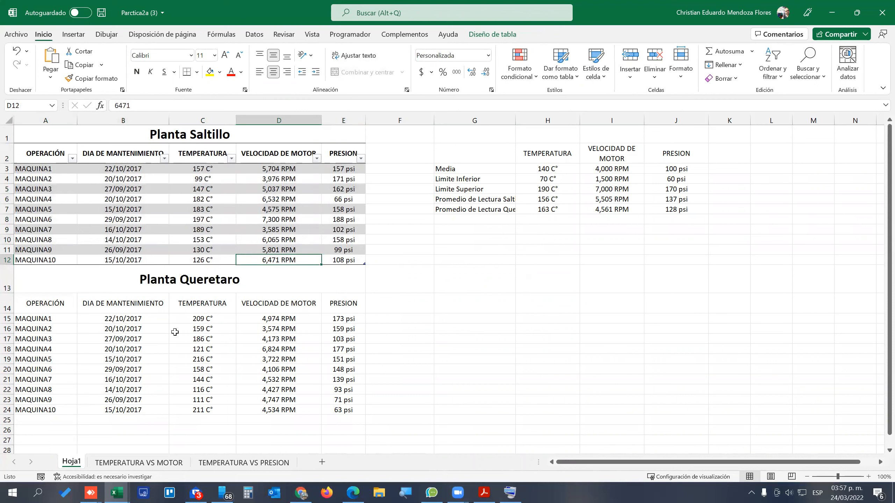
left_click(44, 159)
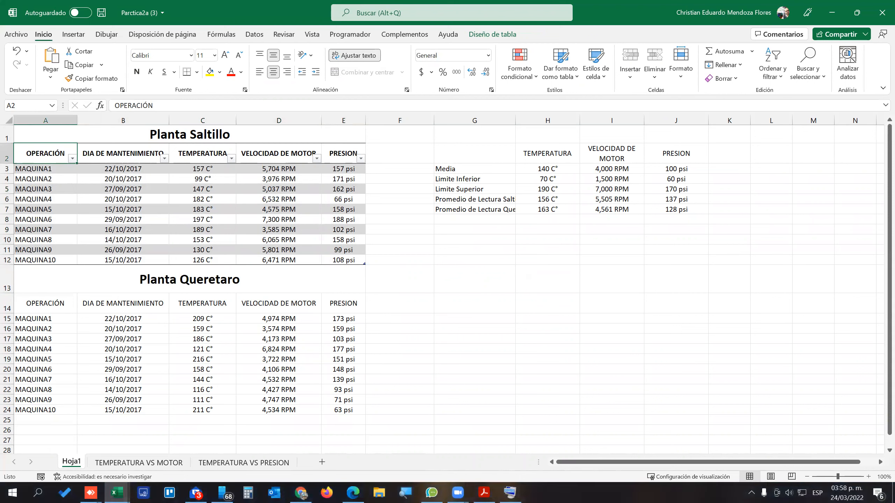
key("alt+Tab")
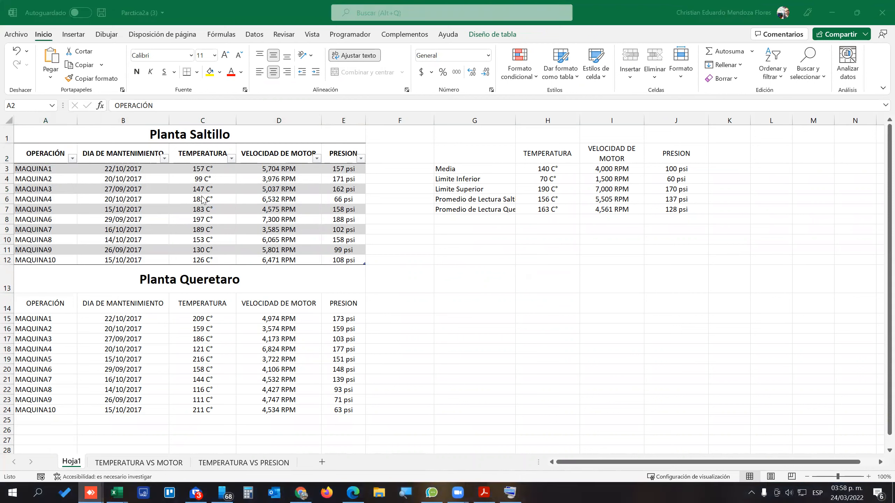
left_click(87, 193)
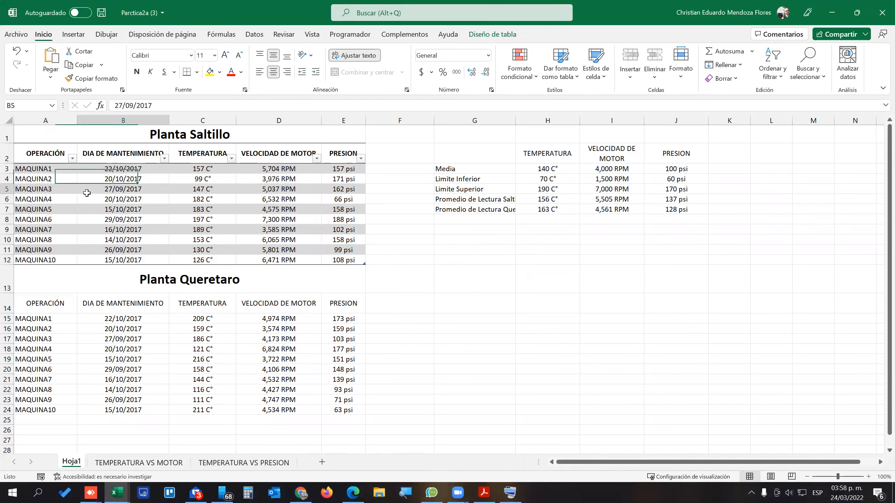
left_click(257, 197)
left_click(210, 180)
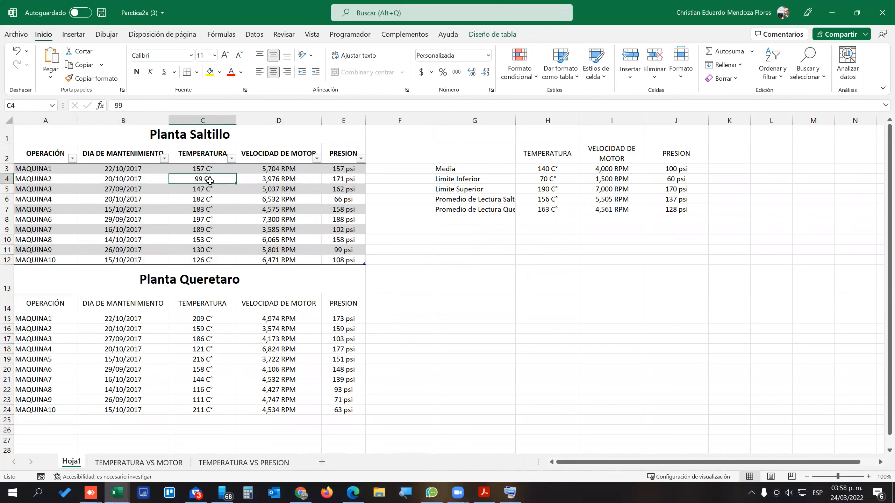
left_click(493, 35)
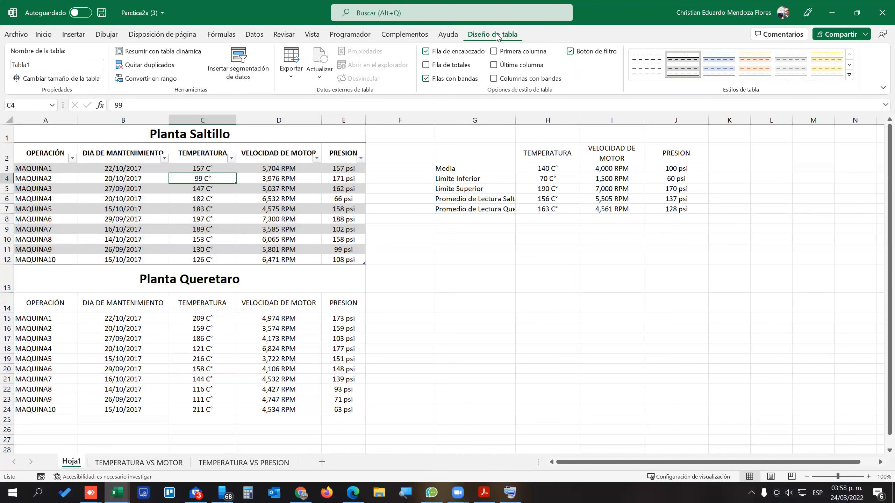
left_click(247, 75)
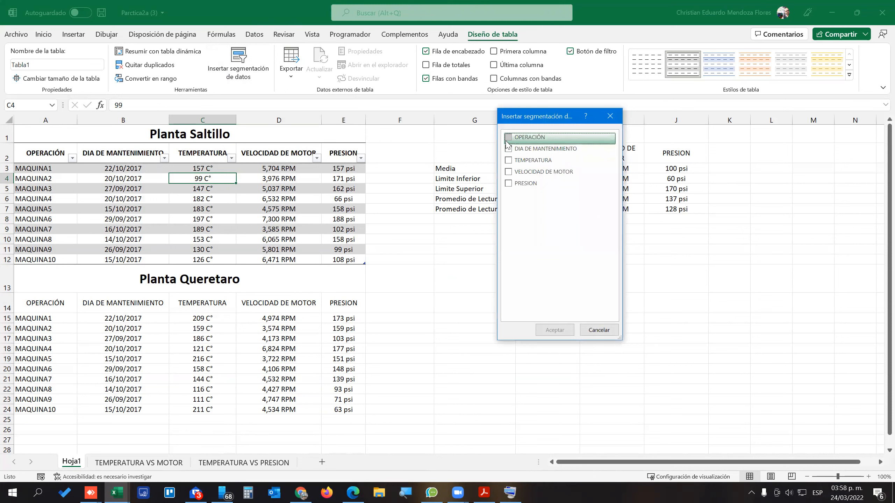
left_click(508, 137)
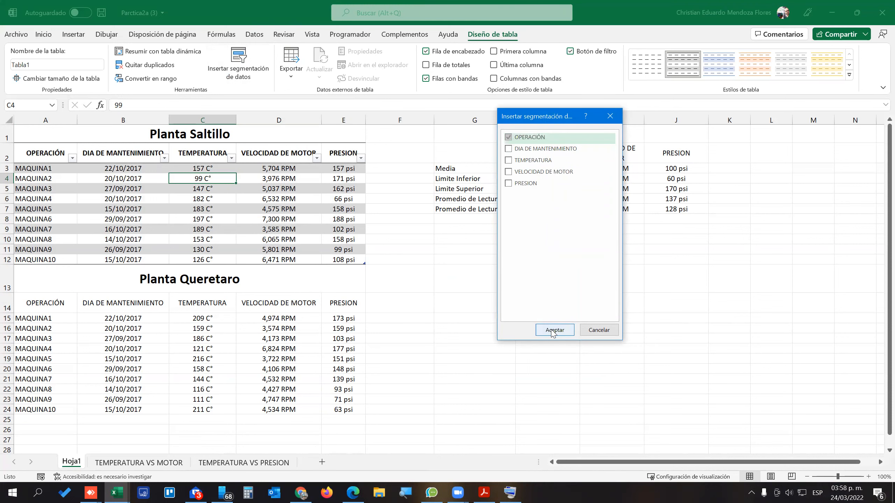
left_click(551, 330)
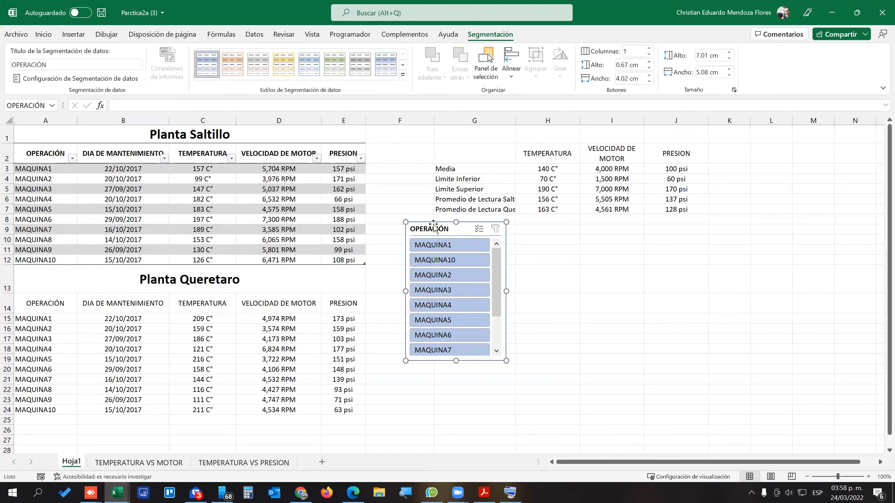
Cut the new OPERACIÓN slicer from Hoja1 and paste it at cell O2 of TEMPERATURA VS MOTOR.
key("Delete")
left_click(166, 461)
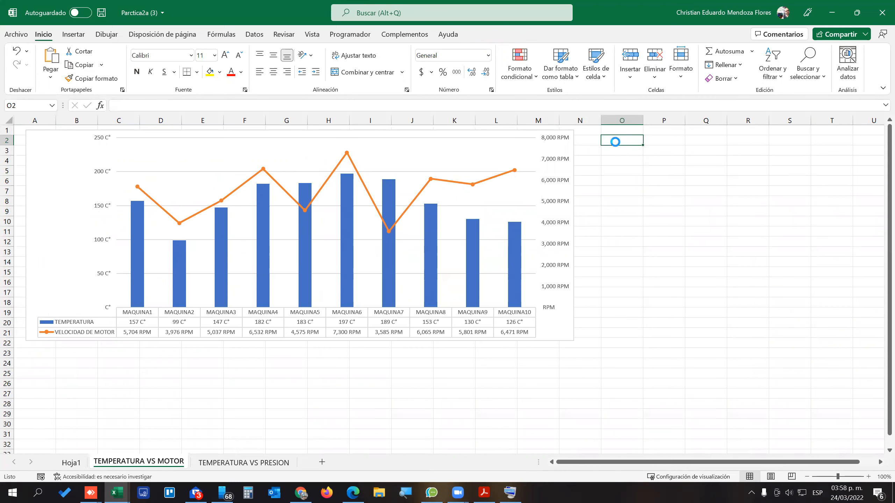
key("ctrl+v")
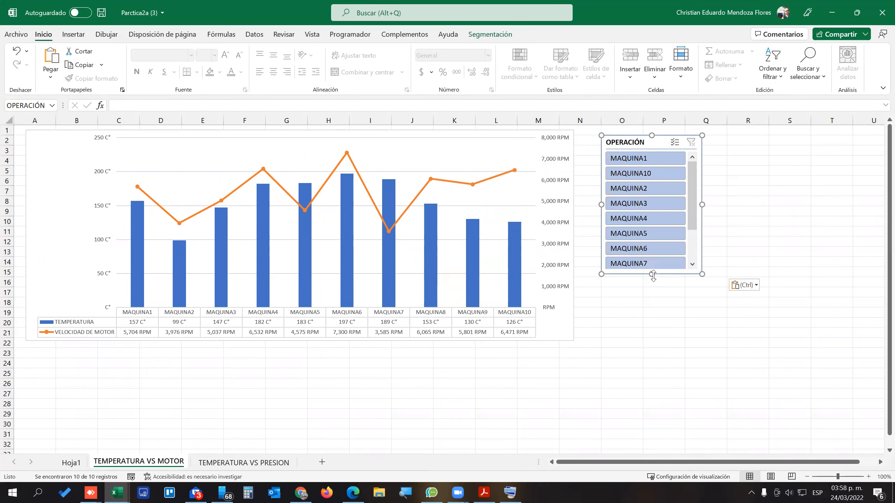
Lengthen the slicer until all machines fit, and filter the chart to MAQUINA2 through MAQUINA5.
left_click_drag(652, 275, 653, 324)
left_click_drag(652, 333, 652, 335)
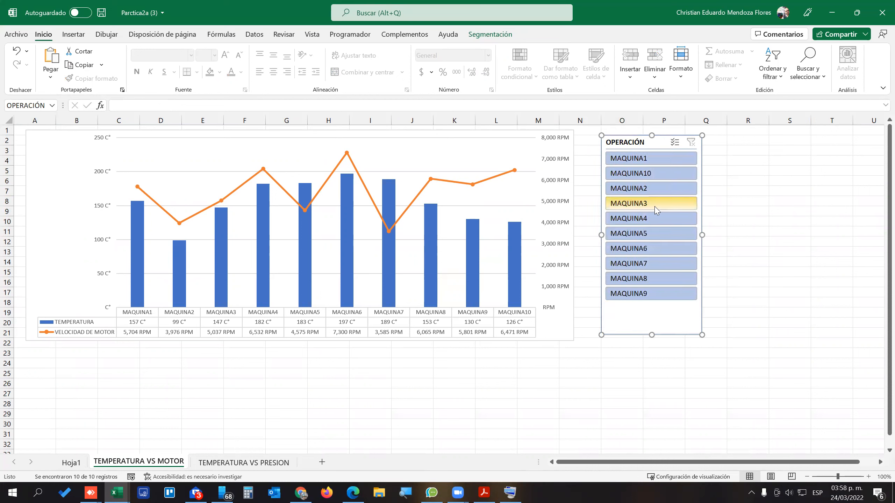
left_click_drag(638, 190, 643, 234)
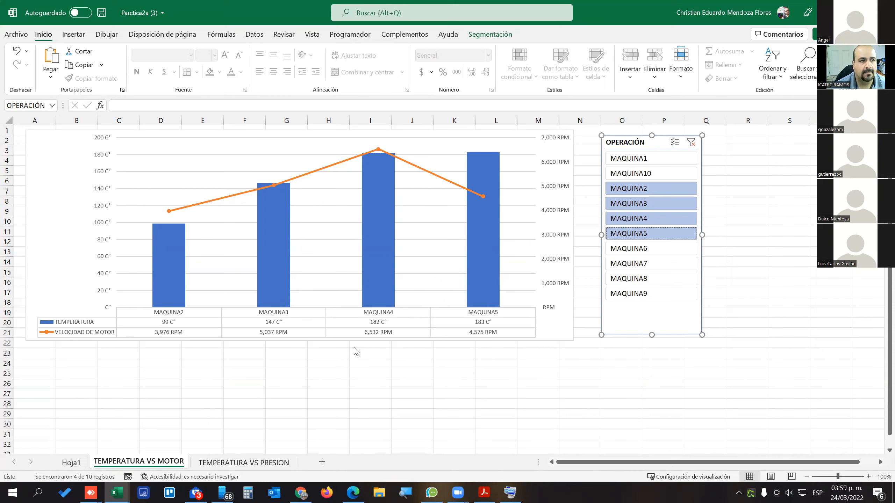
Capture a full-screen screenshot of the filtered chart and save it as an image file.
key("Print")
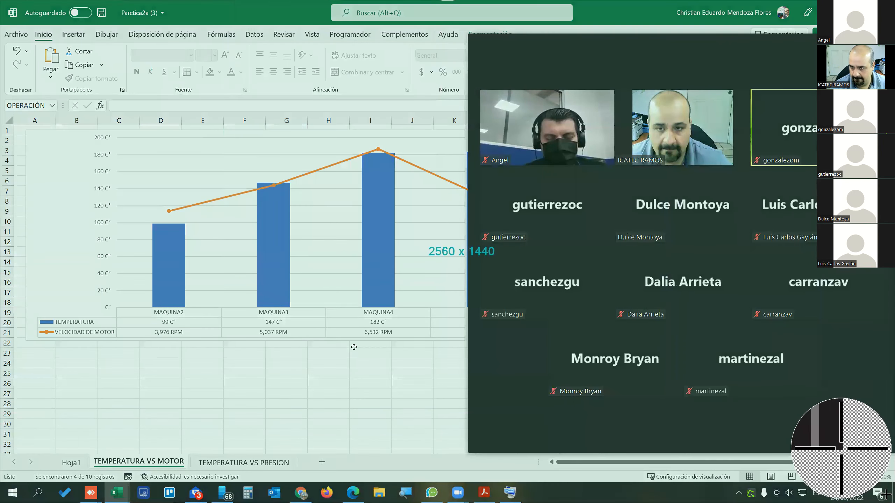
left_click(841, 449)
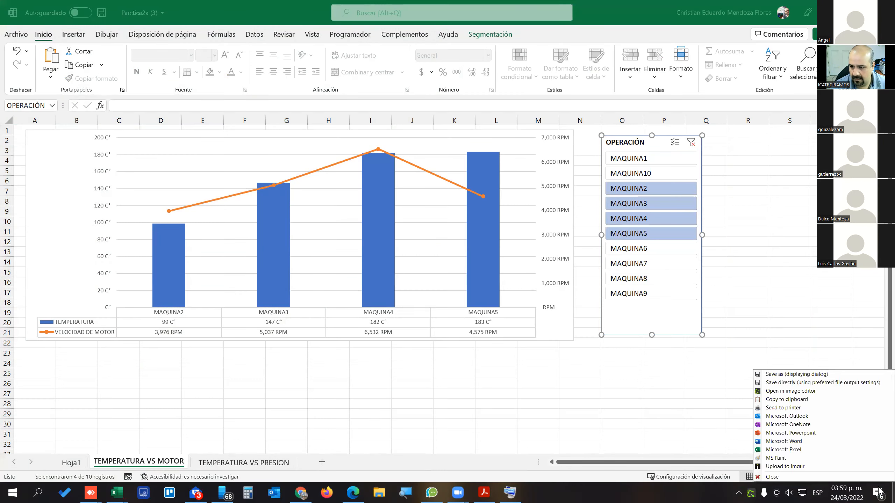
left_click(782, 374)
left_click(343, 248)
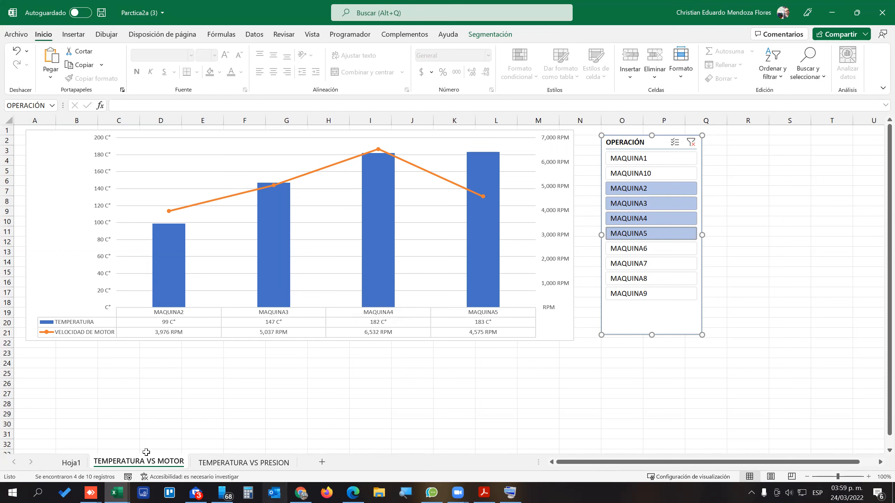
Compare the filtered Planta Saltillo rows in Hoja1 with the chart in TEMPERATURA VS MOTOR.
left_click(72, 463)
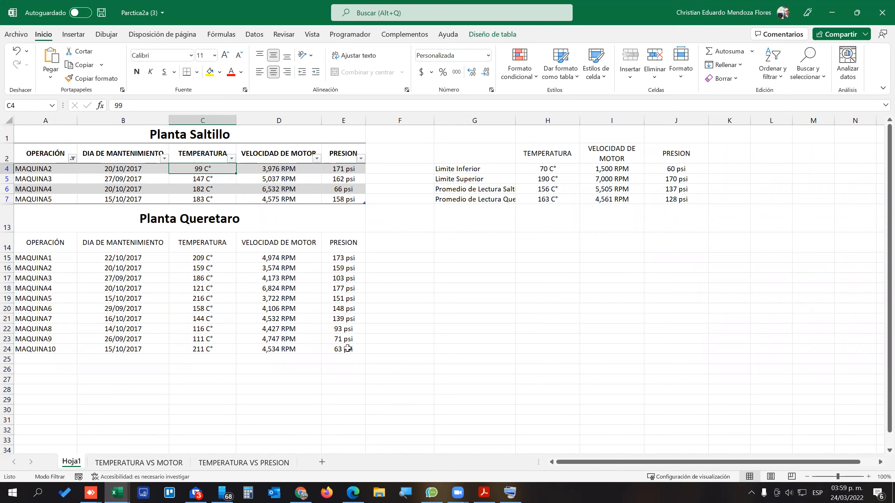
left_click(167, 467)
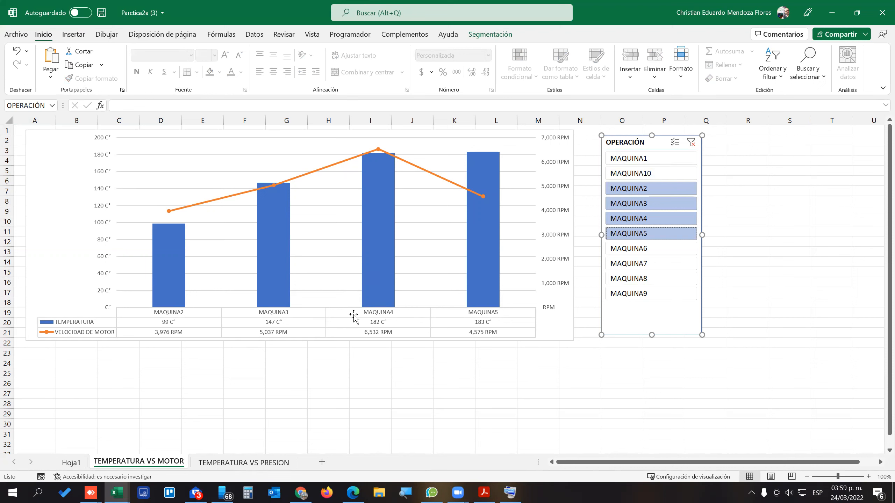
mouse_move(385, 299)
left_click(73, 462)
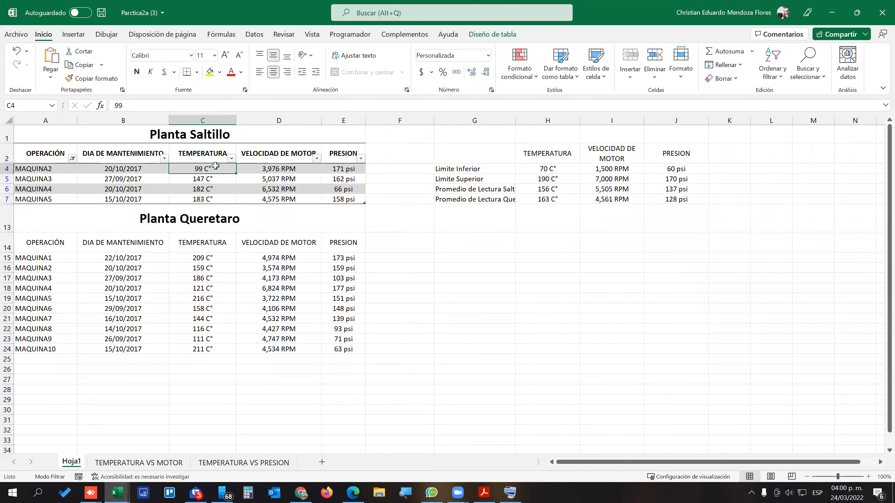
left_click_drag(216, 189, 344, 191)
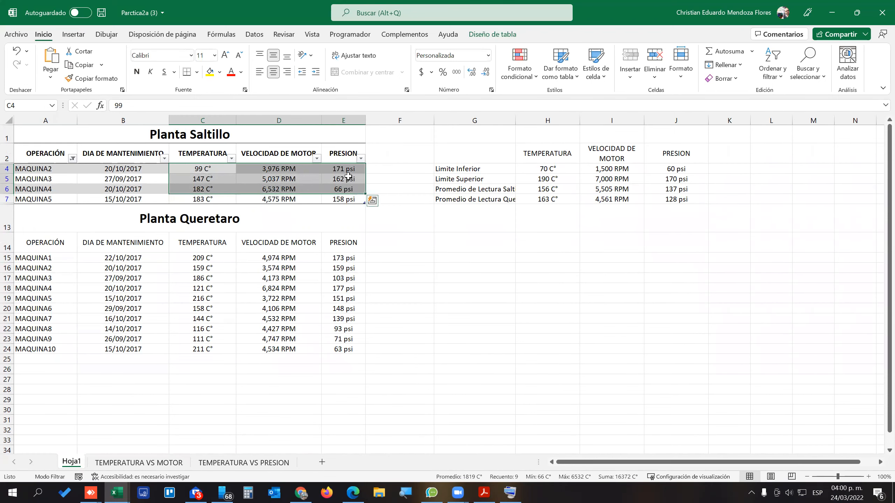
left_click(282, 168)
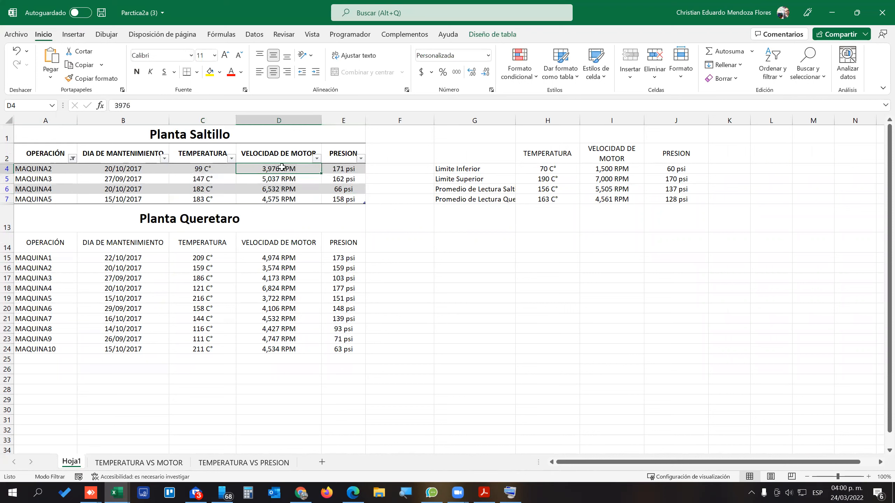
Check the custom number format of MAQUINA2's temperature cell in the Saltillo table, and return to TEMPERATURA VS MOTOR.
left_click(208, 173)
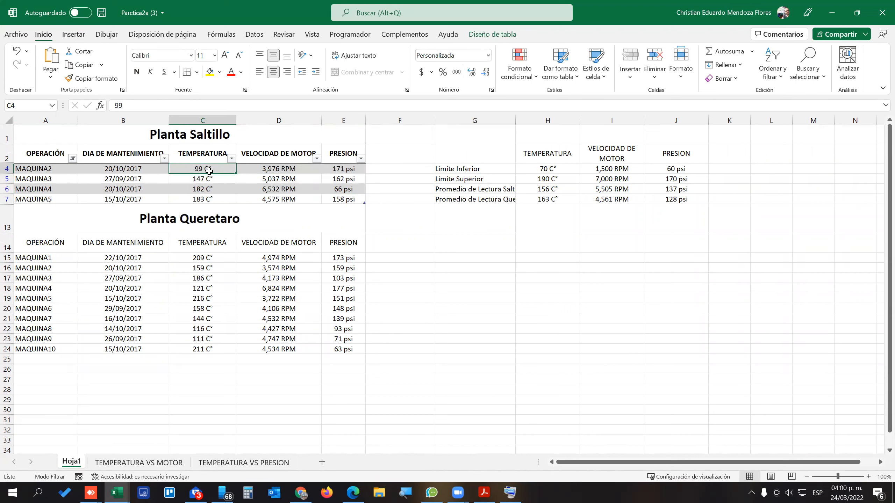
right_click(209, 174)
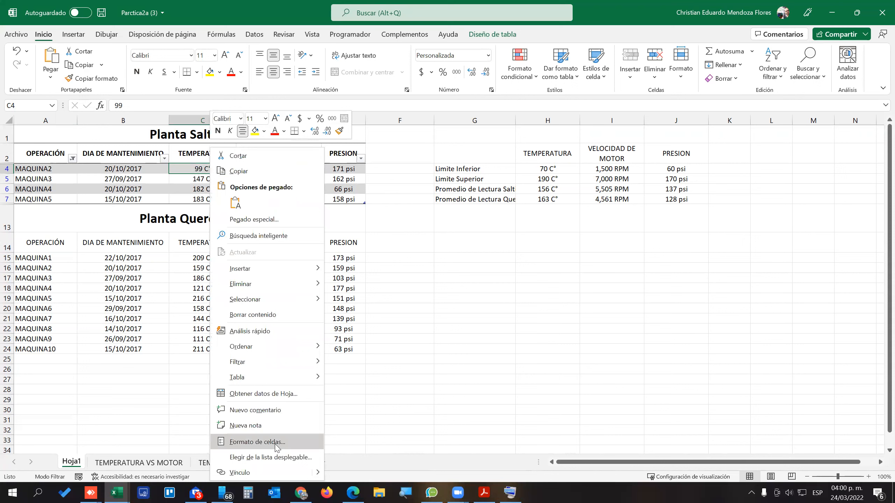
left_click(258, 442)
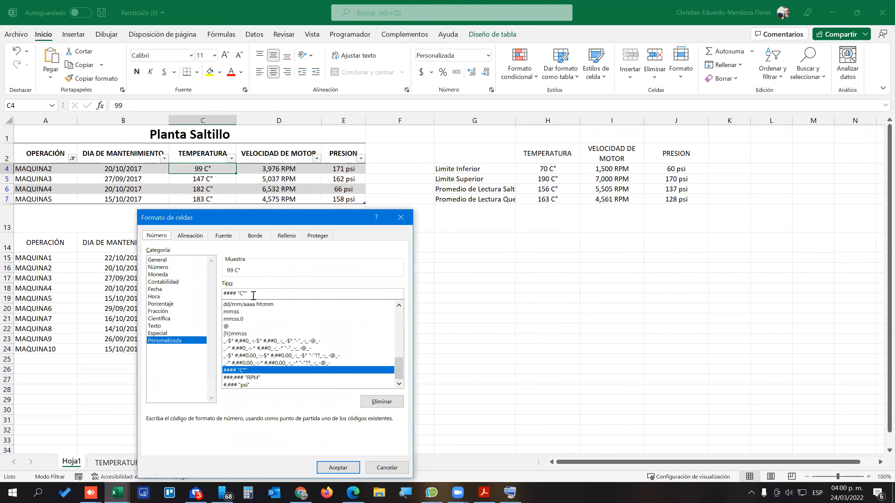
left_click(400, 217)
left_click(138, 463)
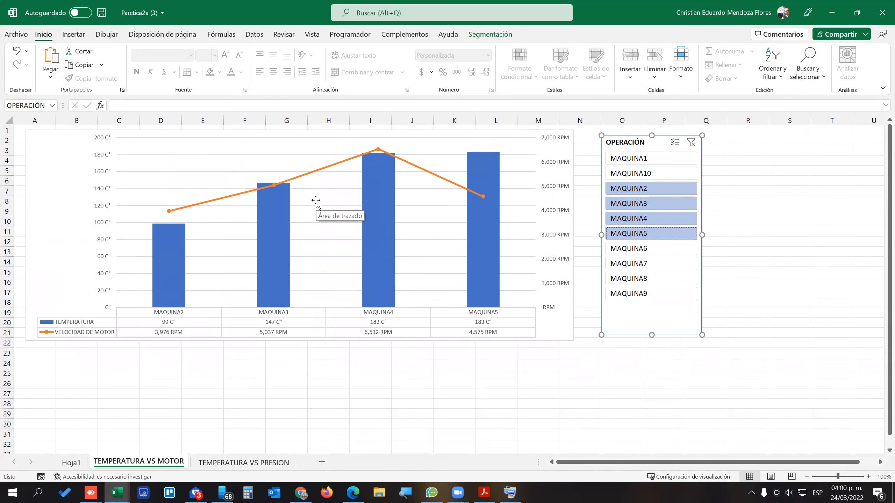
Switch to the Chrome browser and review the course page on the GRÁFICO COMBINADO chart type.
left_click(303, 493)
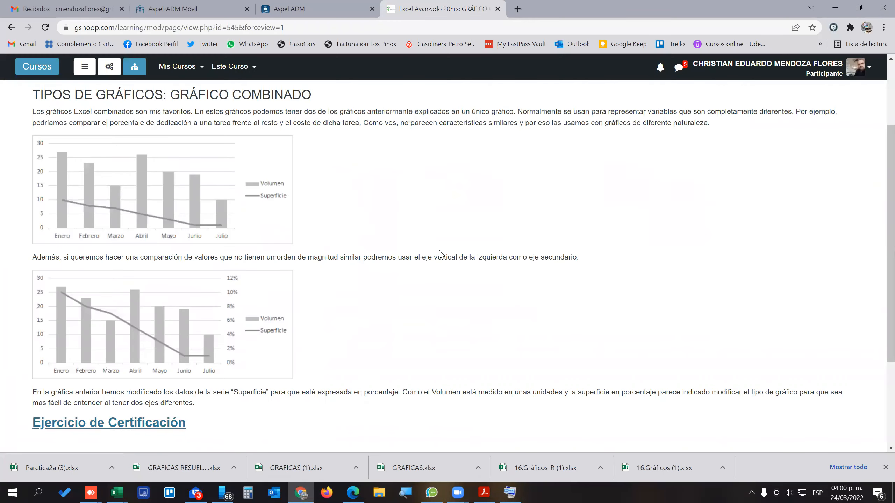
scroll(440, 253, "down", 3)
scroll(441, 253, "up", 5)
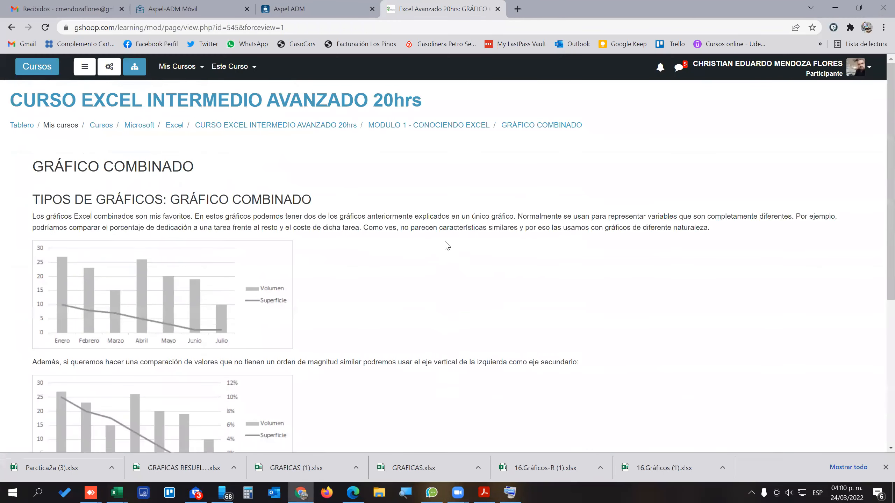
scroll(445, 245, "down", 3)
scroll(444, 244, "up", 3)
scroll(468, 213, "down", 1)
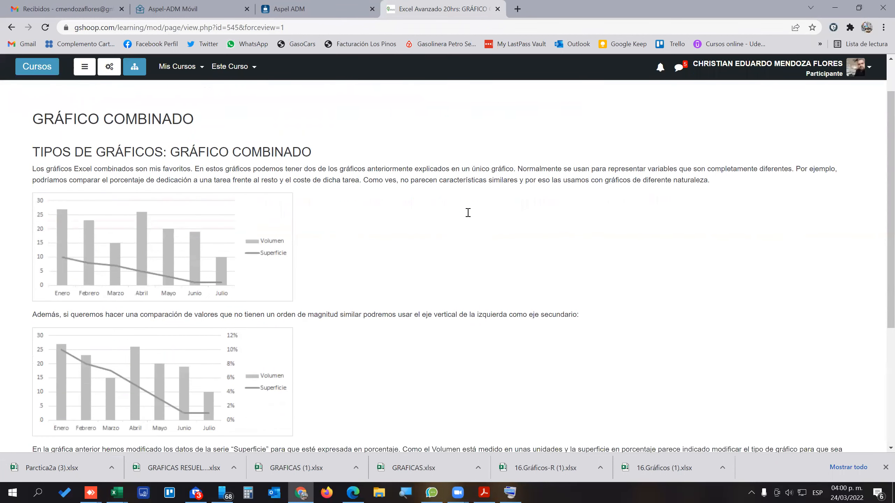